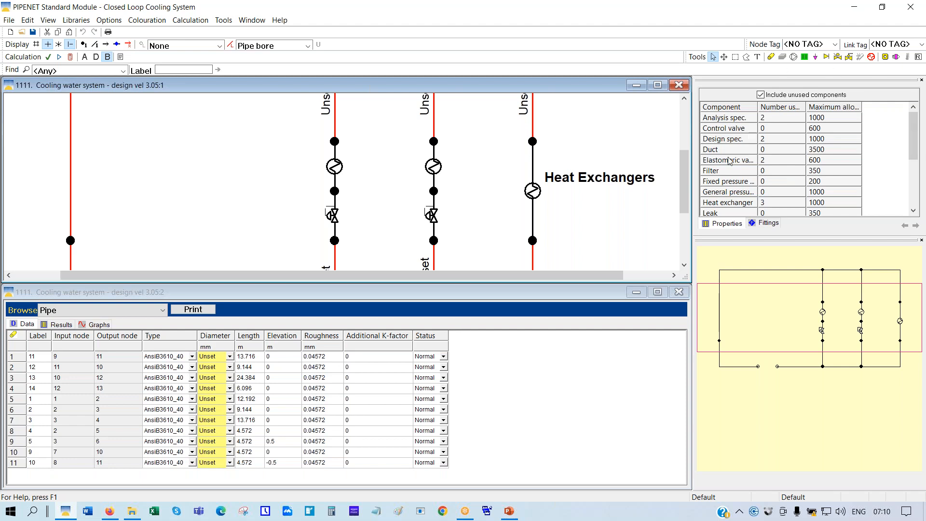
# Untick Include unused components so only the heat exchangers, specs and elastomeric valves are counted
pyautogui.click(762, 95)
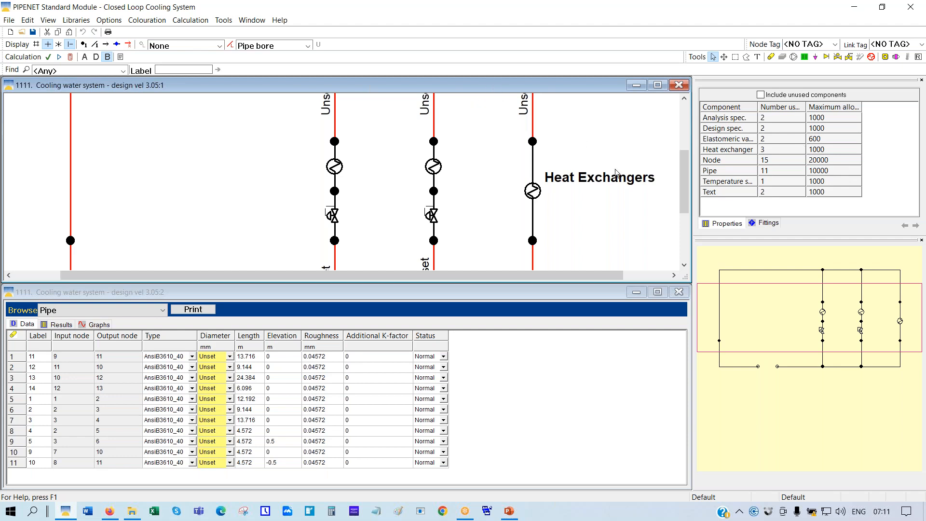
# Set pipe colouring to None and display heat exchanger 3's data: 2000 kW, 250 US gal/min, 5 psi
pyautogui.click(533, 120)
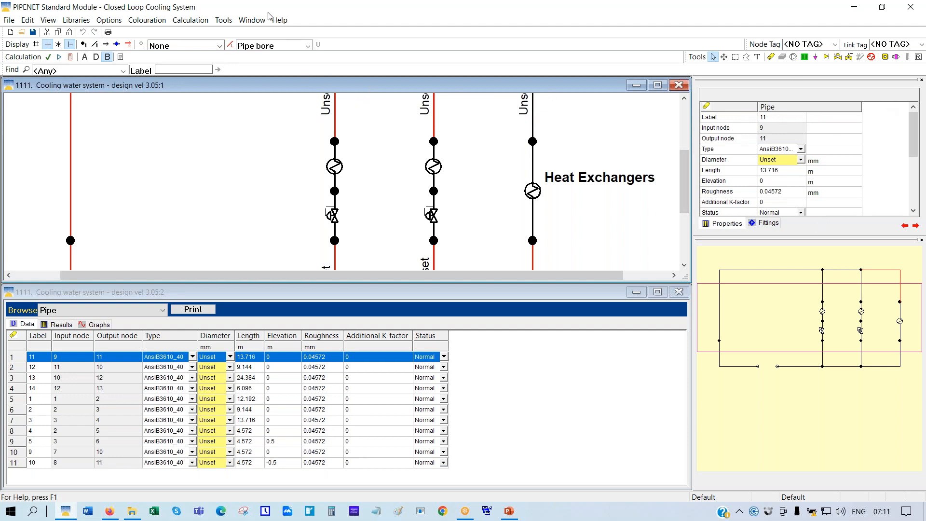
pyautogui.click(308, 49)
pyautogui.click(248, 59)
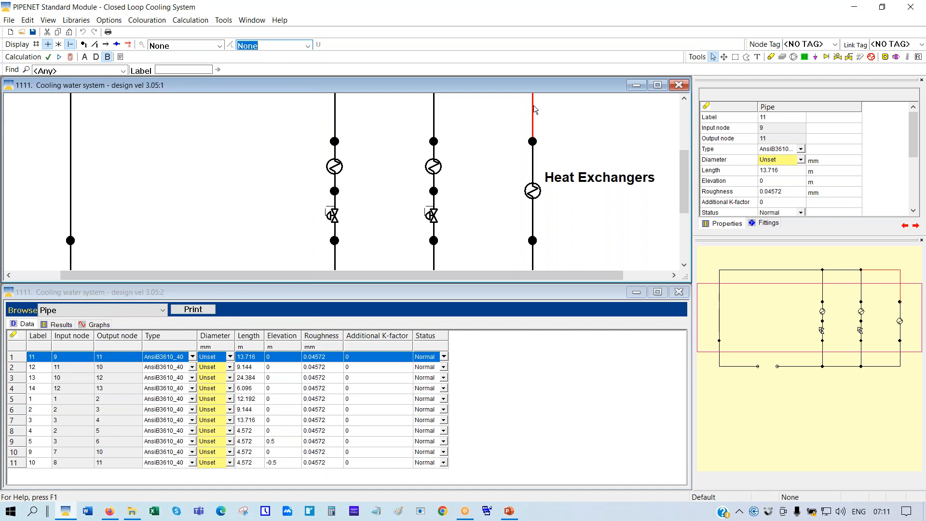
pyautogui.click(533, 192)
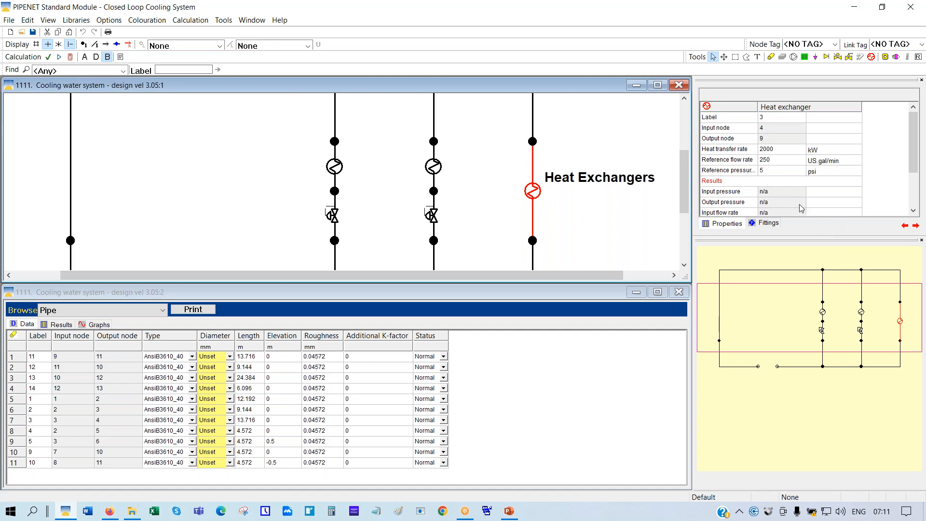
pyautogui.scroll(-1, 777, 185)
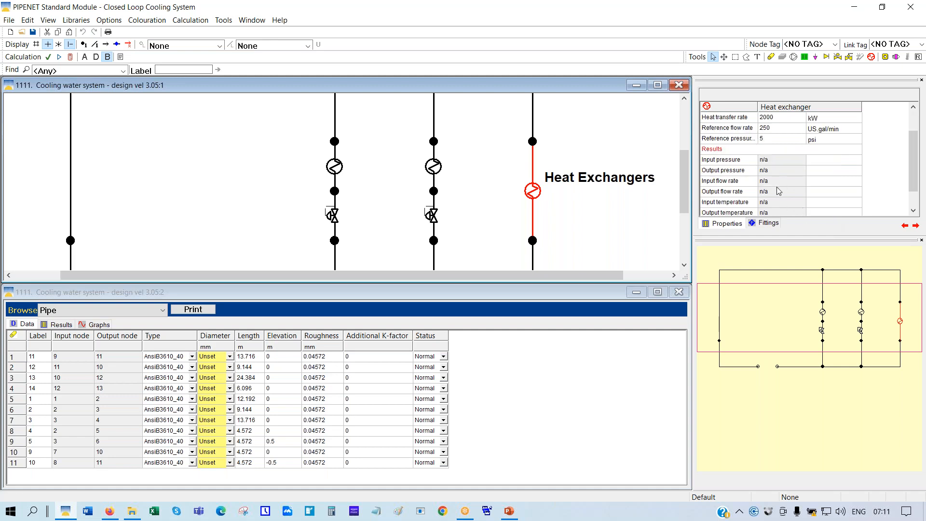
pyautogui.scroll(-1, 777, 186)
pyautogui.scroll(2, 778, 191)
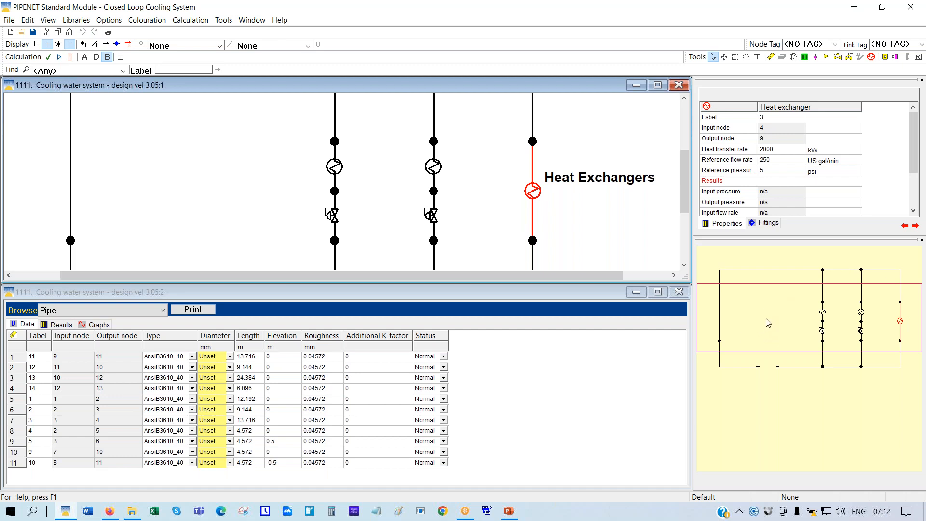
# Set the colouration combo to Pipe bore so all pipes show red and Unset, panning to the pump
pyautogui.moveTo(765, 319); pyautogui.dragTo(765, 282)
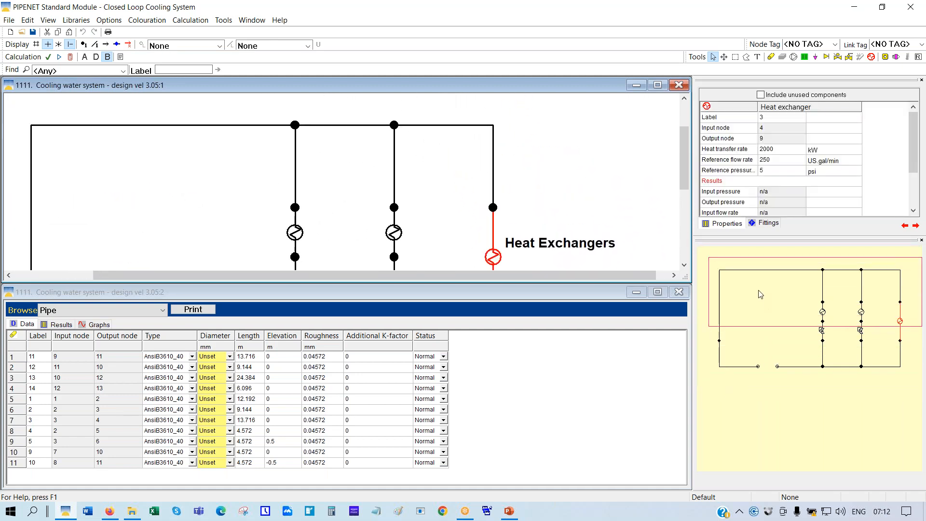
pyautogui.click(308, 45)
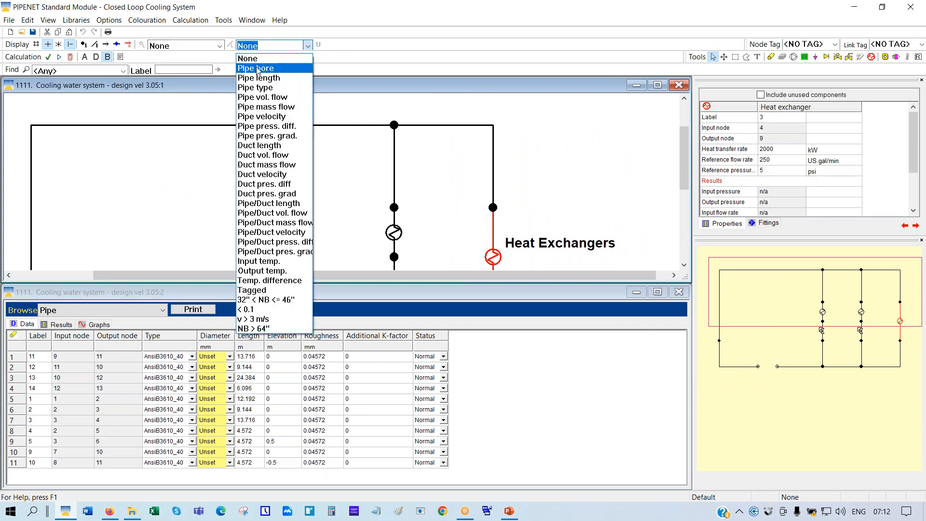
pyautogui.click(258, 69)
pyautogui.moveTo(797, 302)
pyautogui.mouseDown()
pyautogui.moveTo(781, 326)
pyautogui.moveTo(779, 362)
pyautogui.moveTo(794, 324)
pyautogui.moveTo(784, 316)
pyautogui.moveTo(775, 365)
pyautogui.moveTo(785, 365)
pyautogui.moveTo(784, 298)
pyautogui.mouseUp()
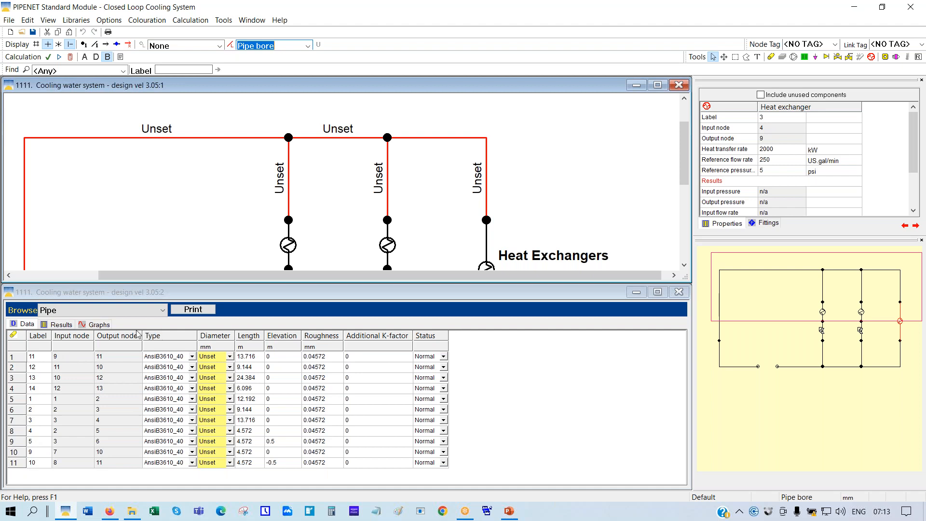
# Choose Heat exchanger in the Browse dropdown to tabulate all three exchangers' data
pyautogui.click(164, 315)
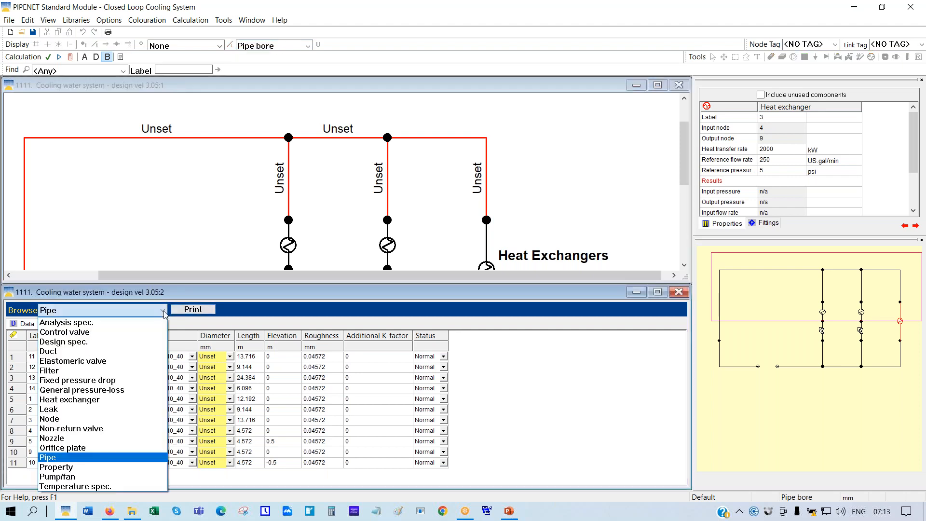
pyautogui.click(76, 400)
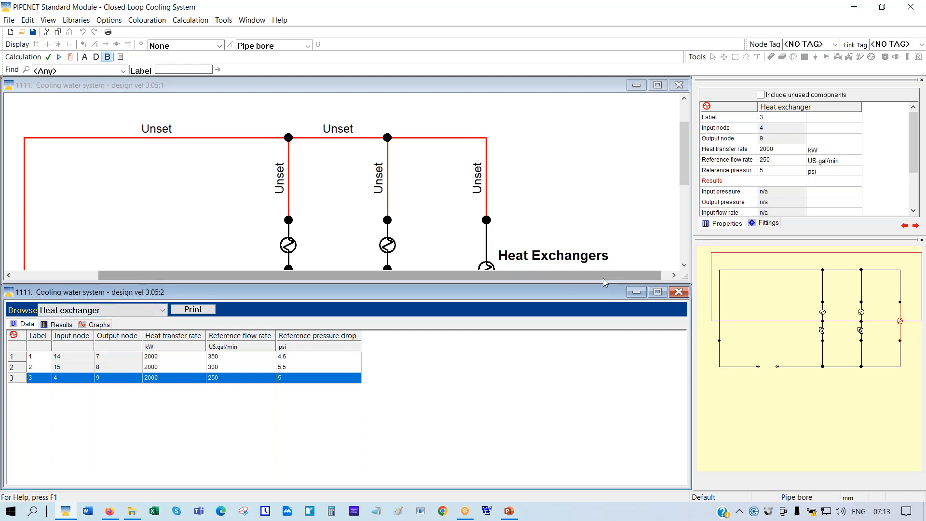
# Maximize the diagram window and apply Scale To Fit to show the full cooling loop
pyautogui.click(657, 85)
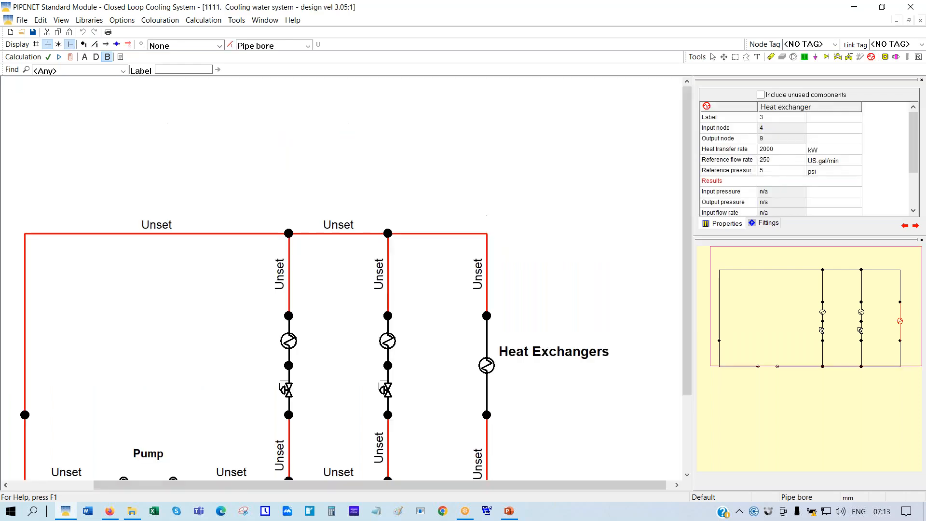
pyautogui.rightClick(391, 107)
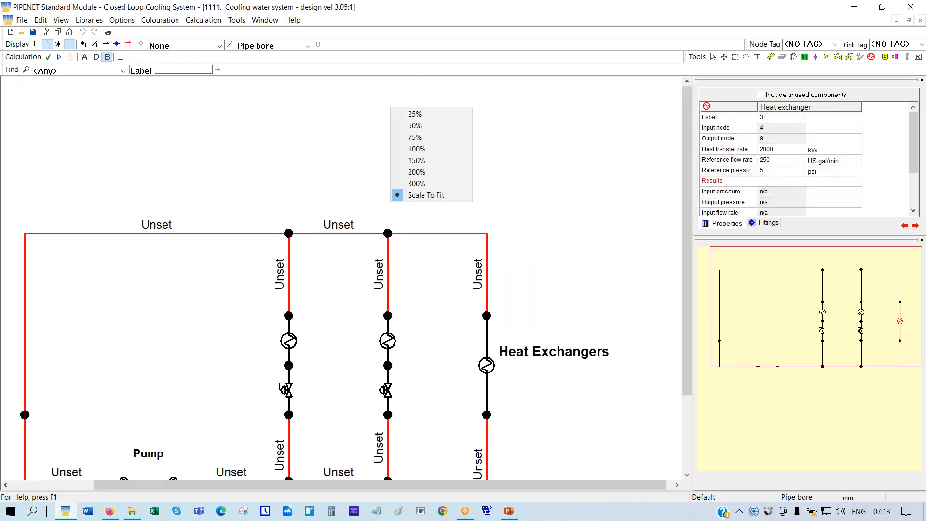
pyautogui.click(418, 197)
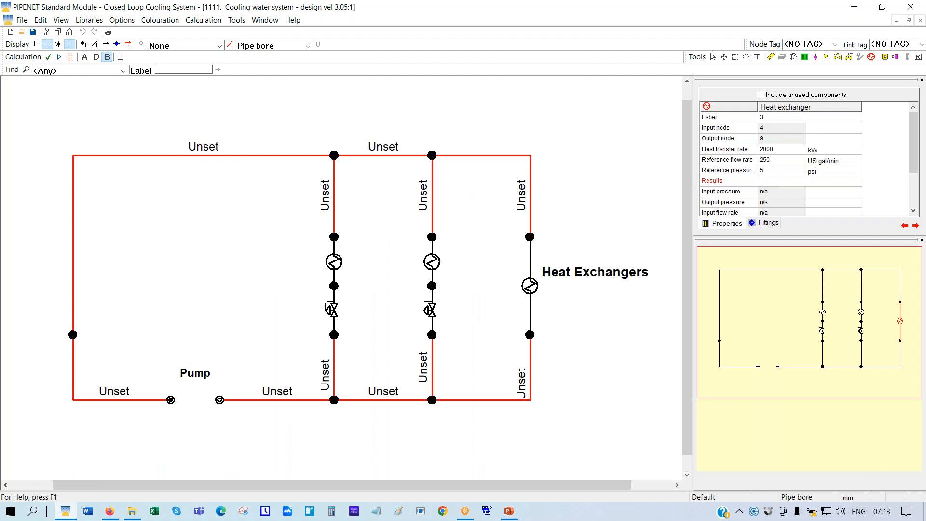
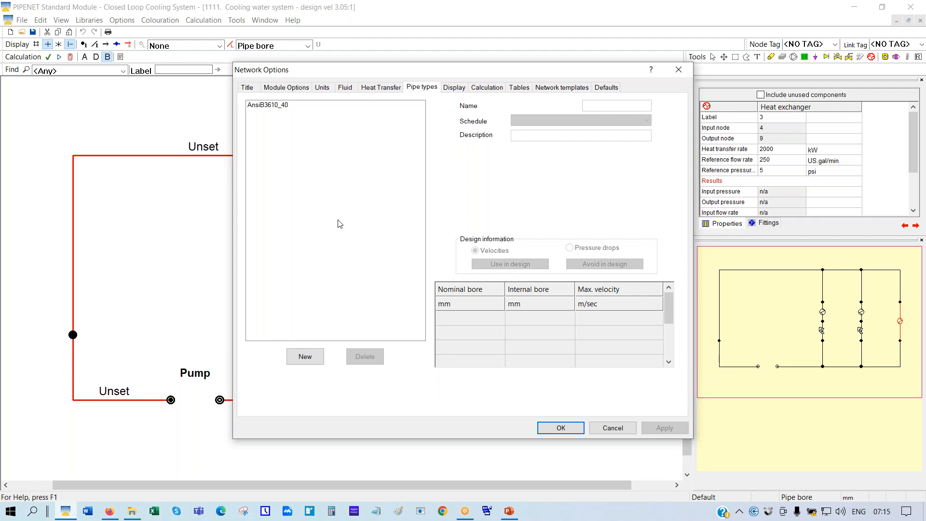
# Review the bore table of the AnsiB3610_40 pipe type, then close Network Options
pyautogui.click(272, 107)
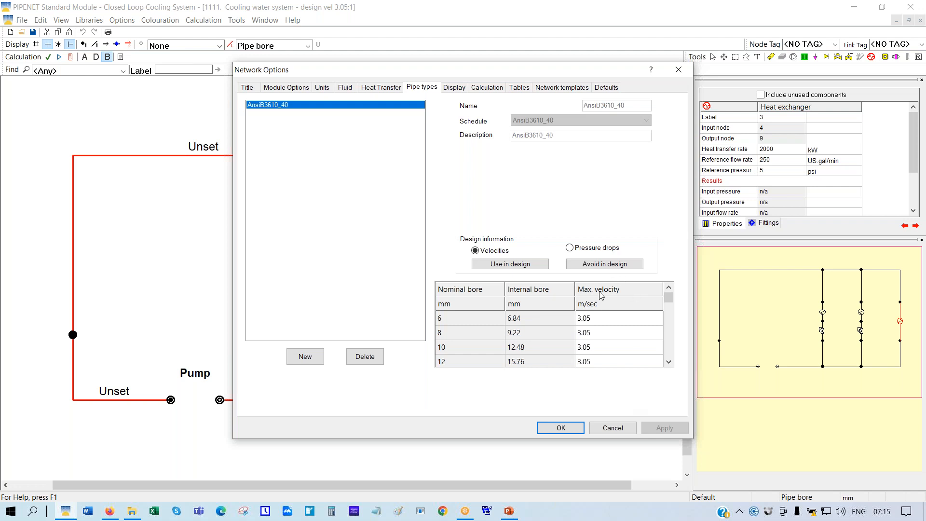
pyautogui.click(549, 429)
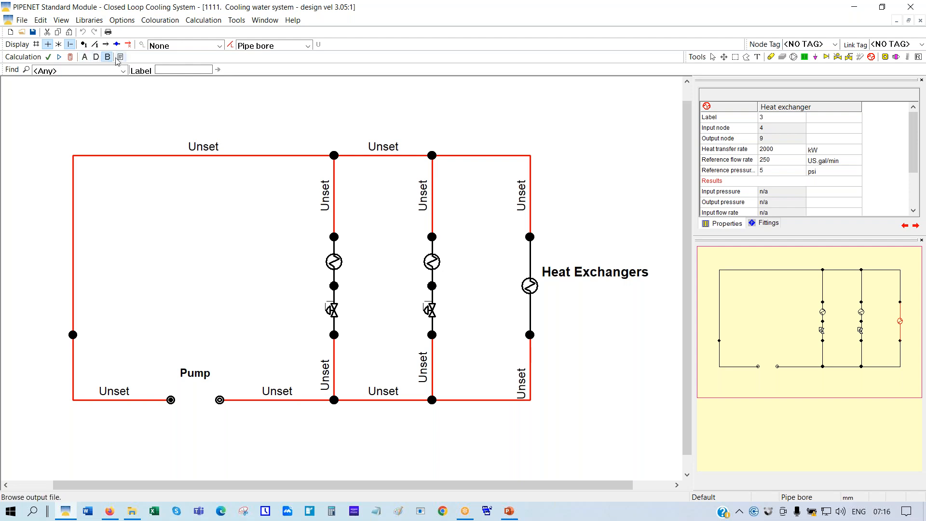
# Calculate the network, tile the windows horizontally, and list all 11 pipes in the data table
pyautogui.click(70, 58)
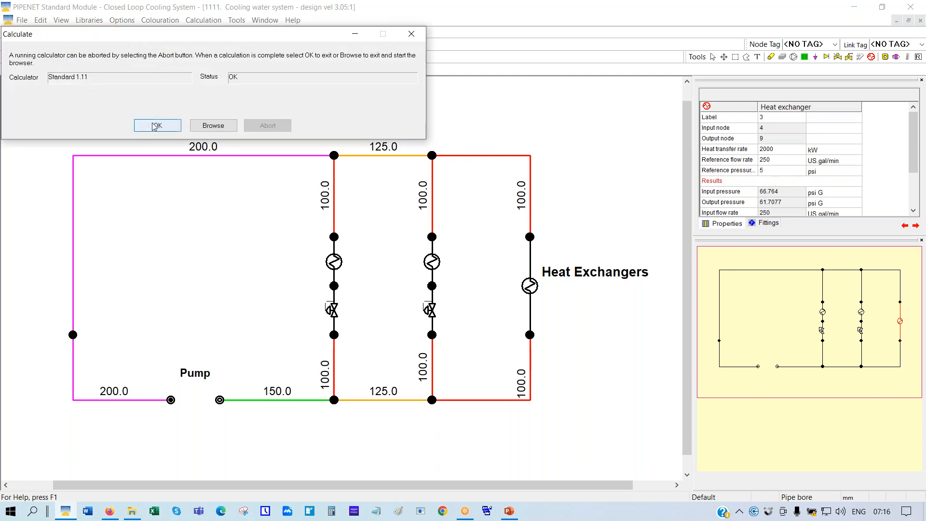
pyautogui.click(153, 126)
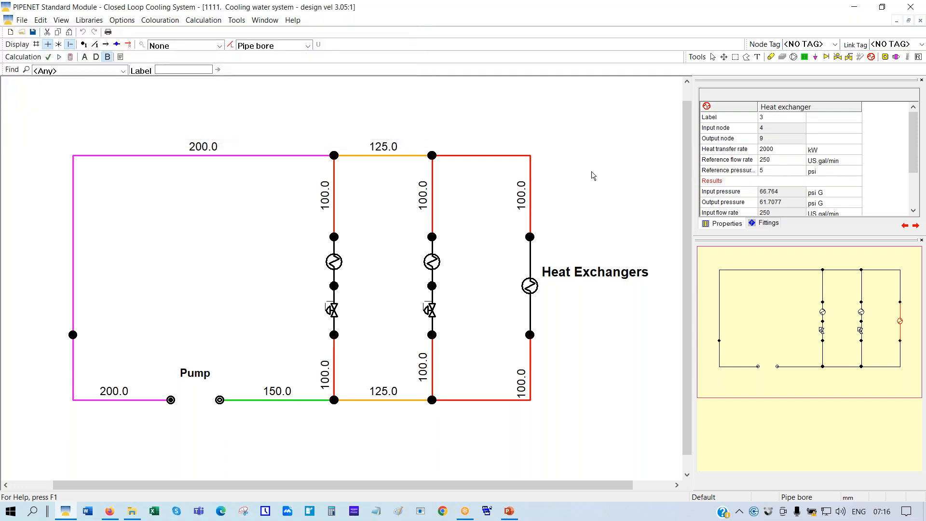
pyautogui.click(268, 21)
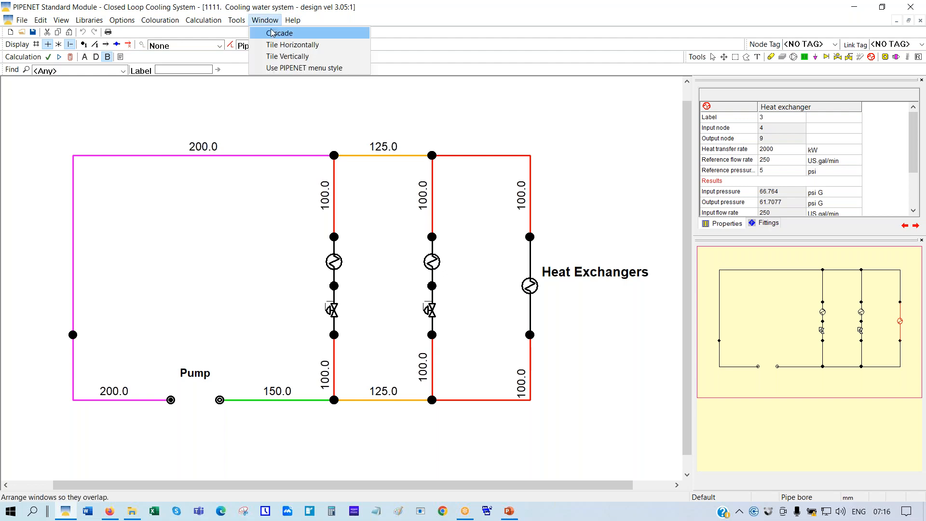
pyautogui.click(275, 46)
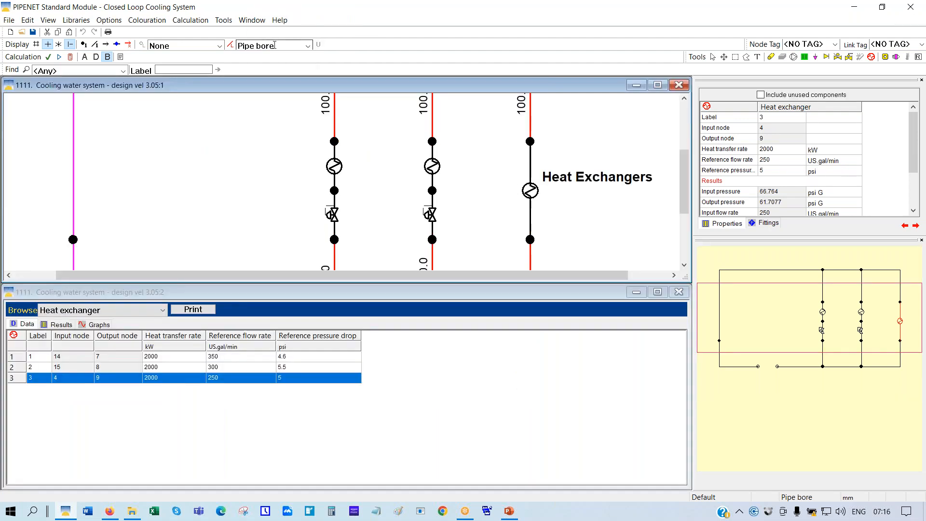
pyautogui.click(164, 312)
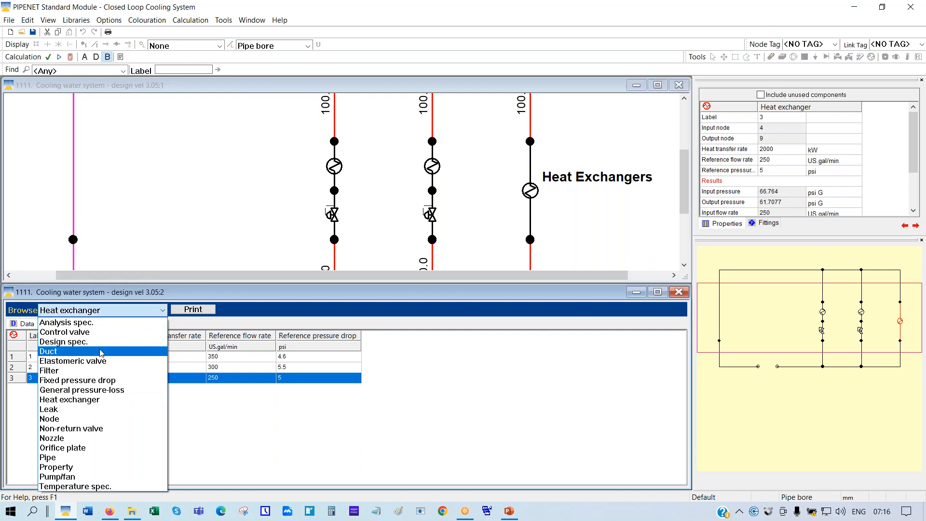
pyautogui.click(67, 459)
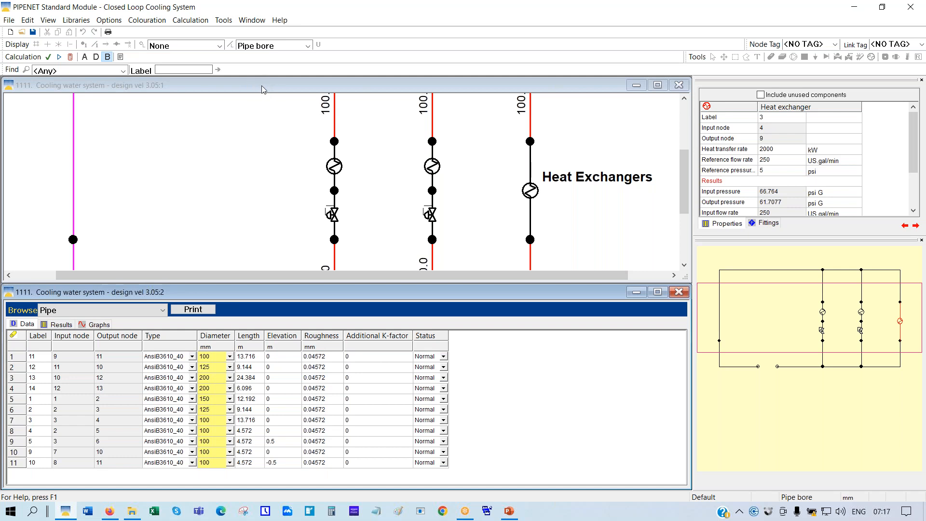
pyautogui.click(295, 86)
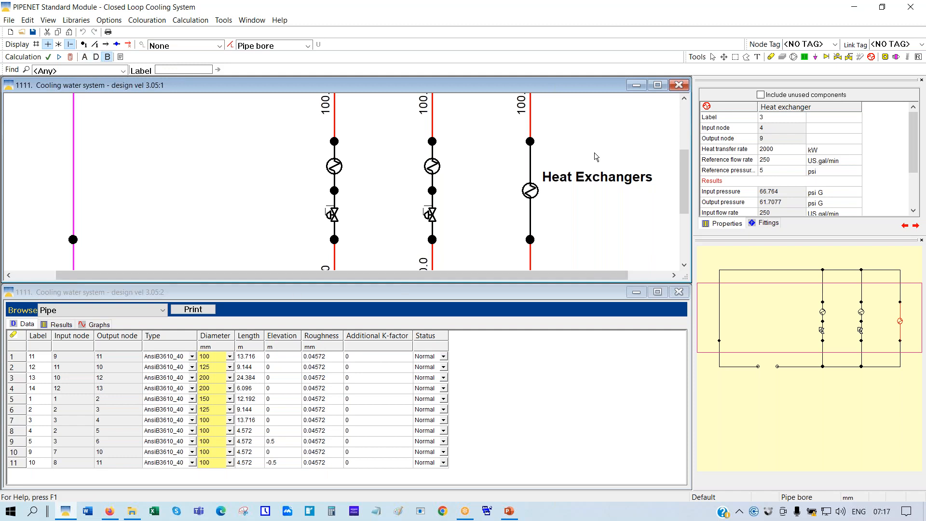
# Pan to the pump, inspect nodes 13 and 1, and reveal node 1's 88.82 psi G result
pyautogui.click(803, 332)
pyautogui.moveTo(803, 331); pyautogui.dragTo(795, 373)
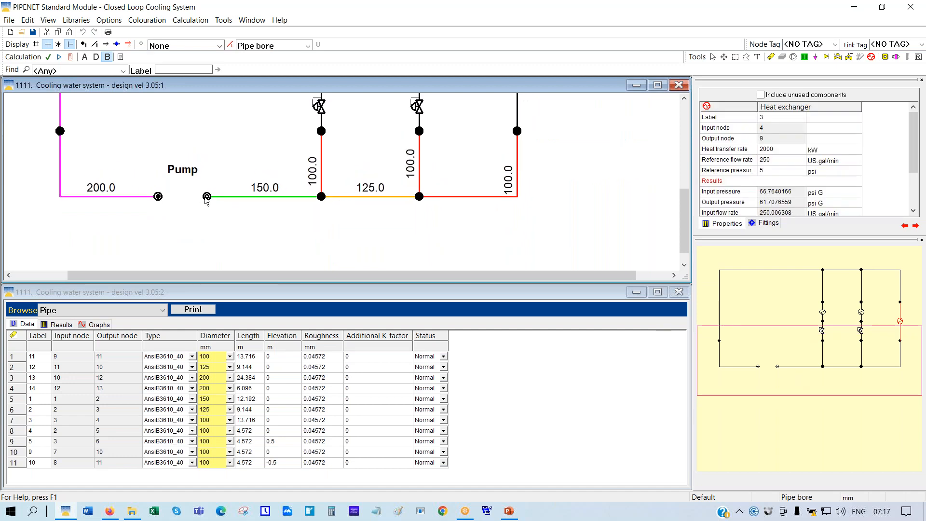
pyautogui.click(207, 197)
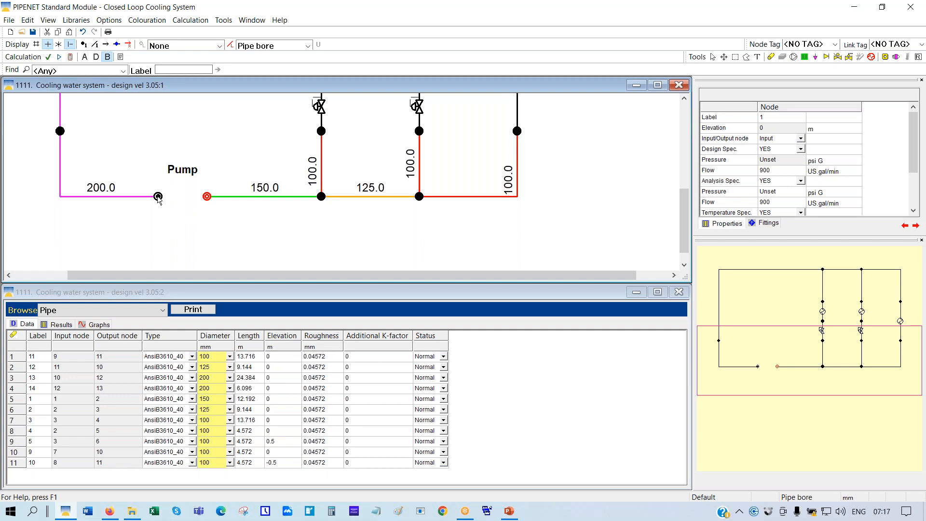
pyautogui.click(158, 197)
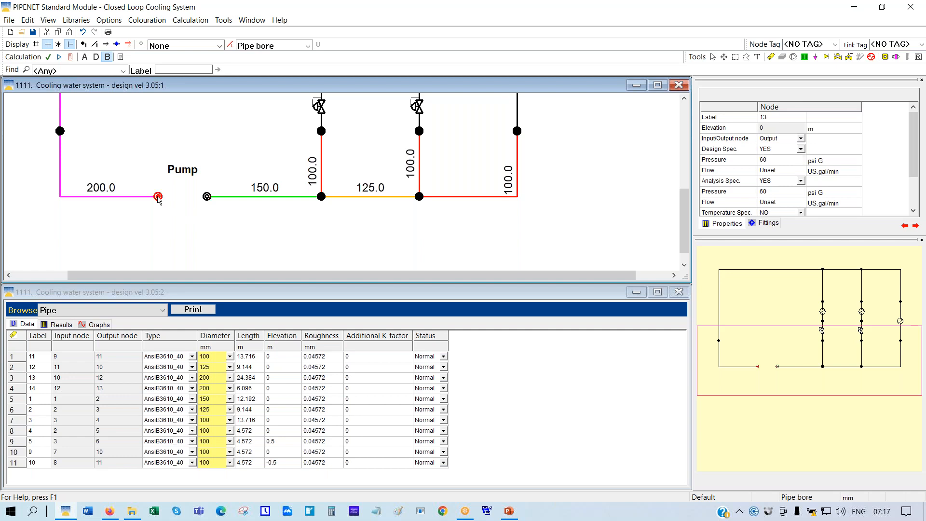
pyautogui.click(207, 197)
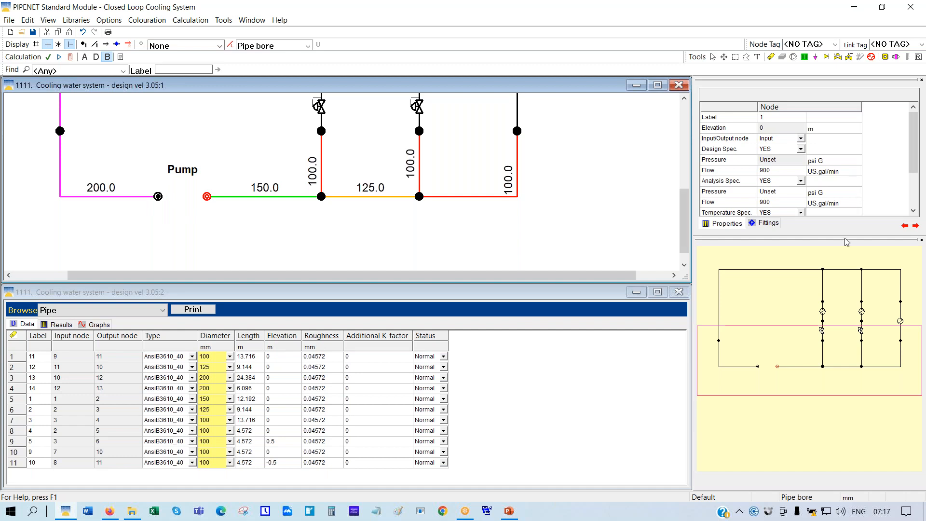
pyautogui.moveTo(834, 235); pyautogui.dragTo(834, 269)
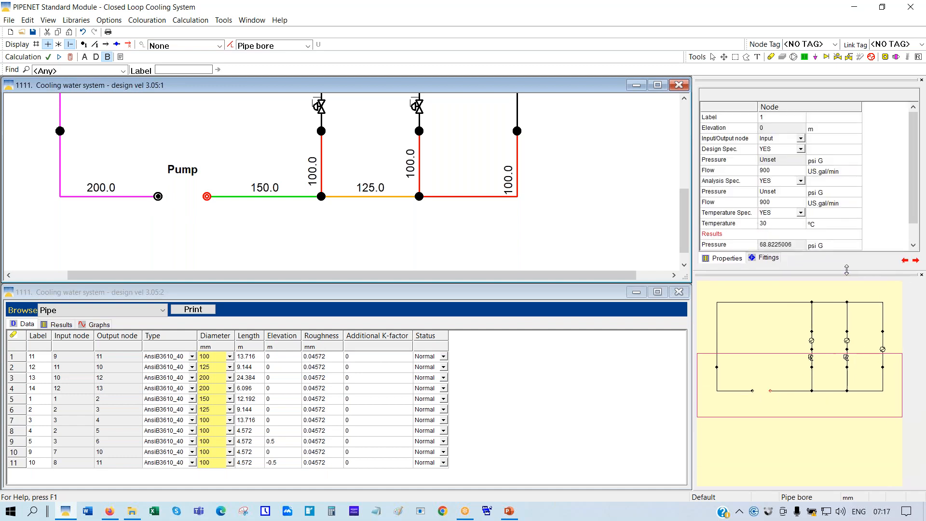
# Review node 1's Design Spec. and Analysis Spec. rows, then maximize the schematic window
pyautogui.click(712, 152)
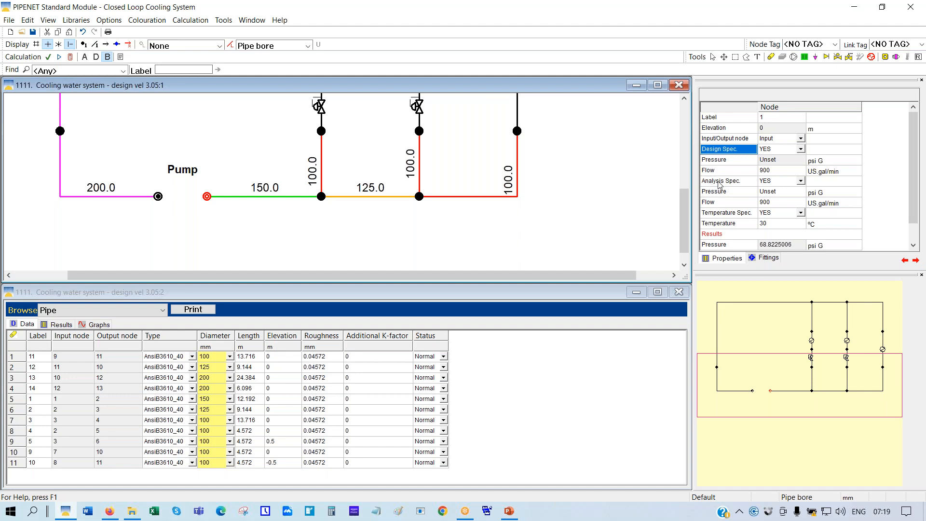
pyautogui.click(716, 185)
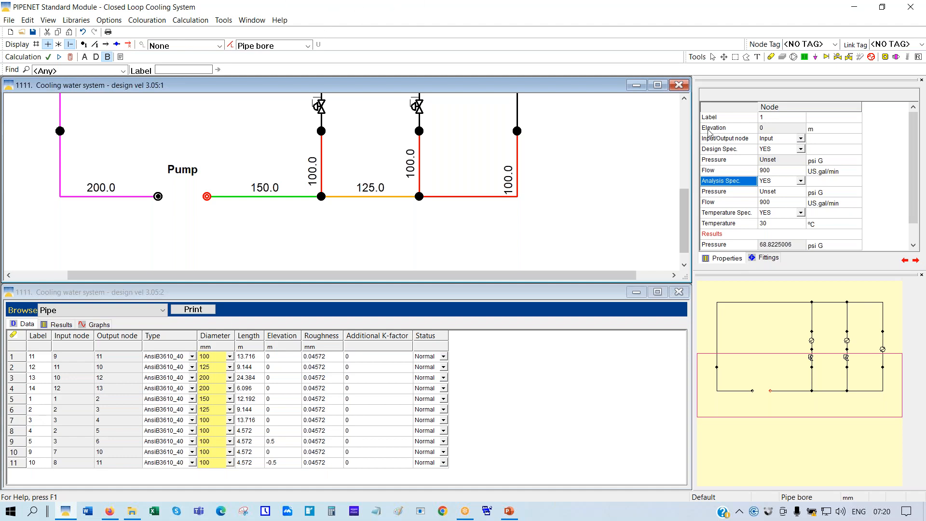
pyautogui.click(657, 85)
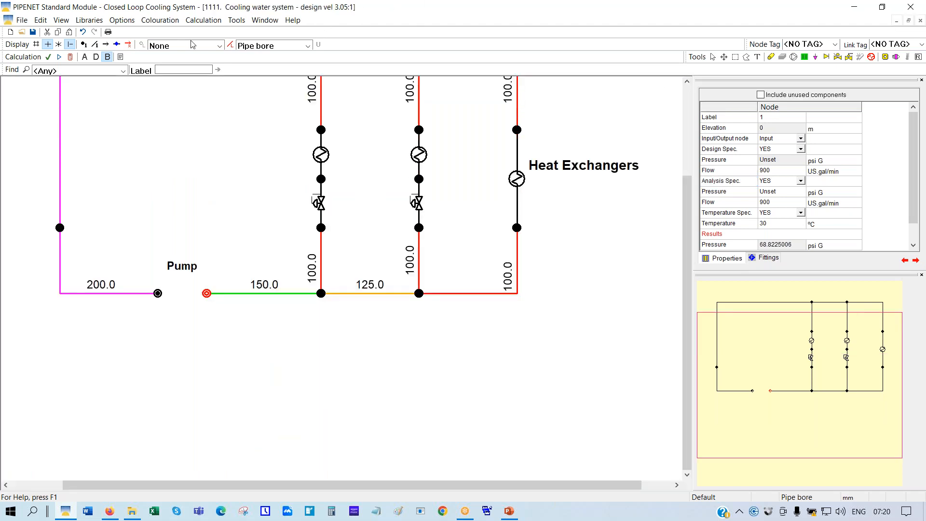
# Scale the diagram to fit and label every node with its pressure in psi G
pyautogui.rightClick(381, 360)
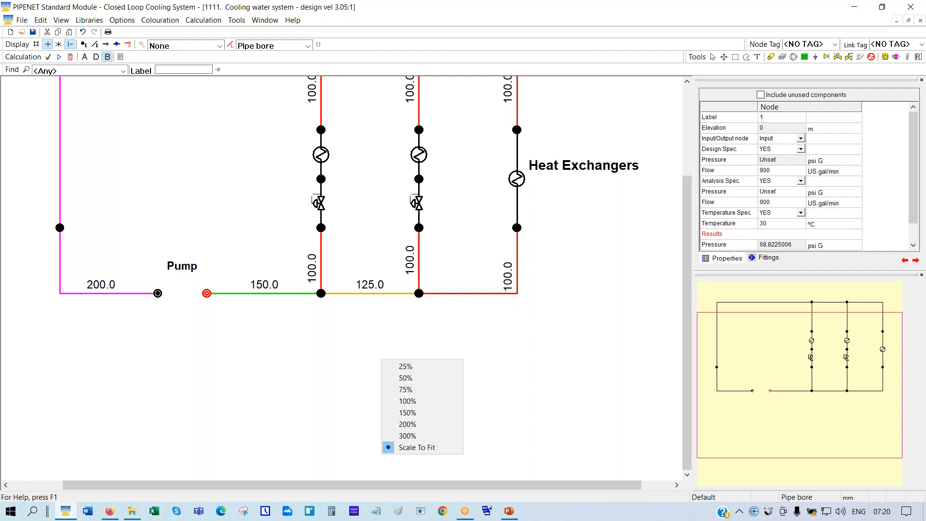
pyautogui.click(418, 447)
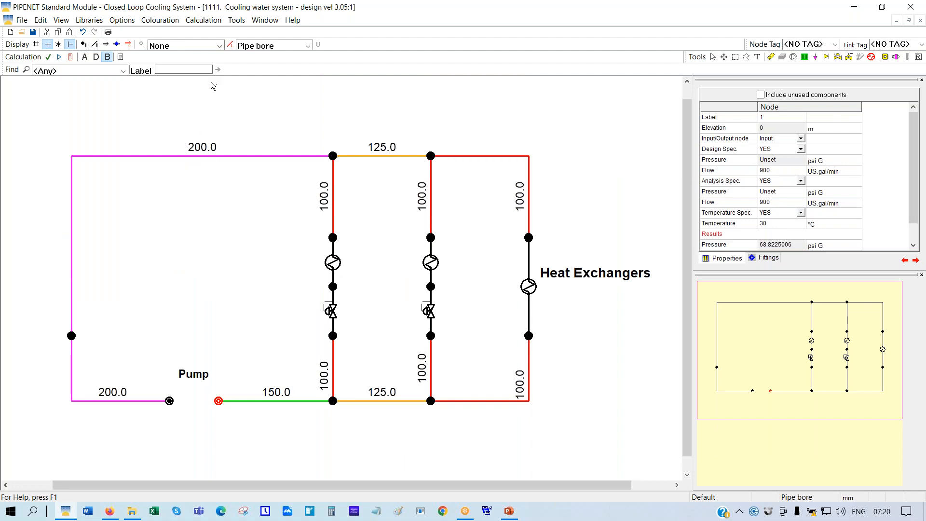
pyautogui.click(219, 46)
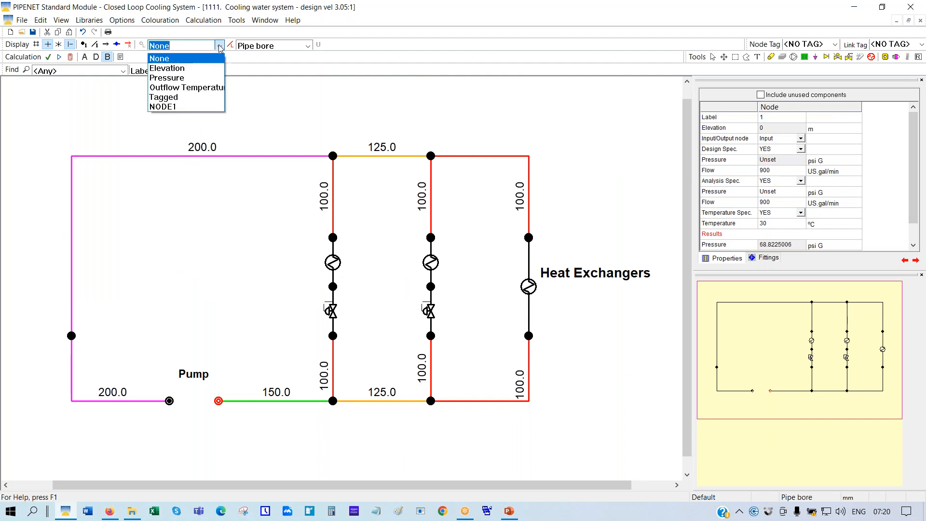
pyautogui.click(159, 79)
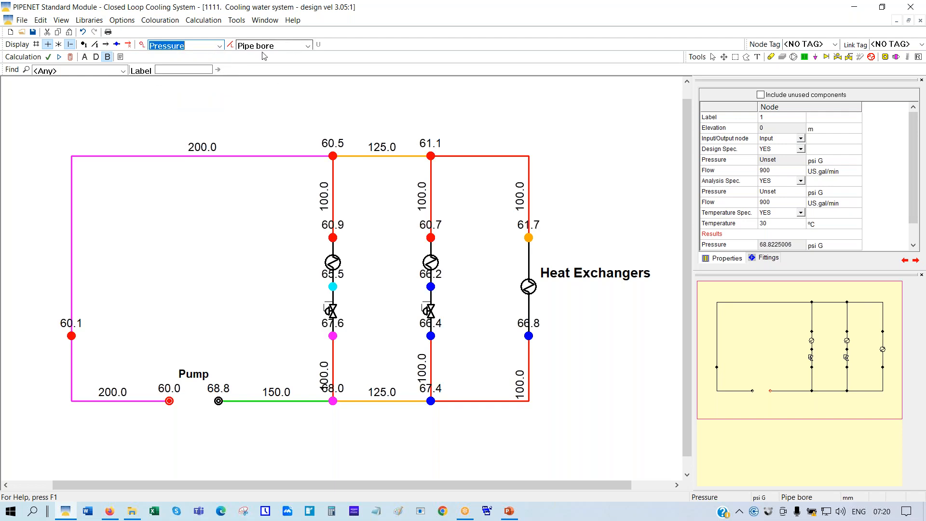
# Open the output report and page to page 16's Other Equipment summary
pyautogui.click(119, 58)
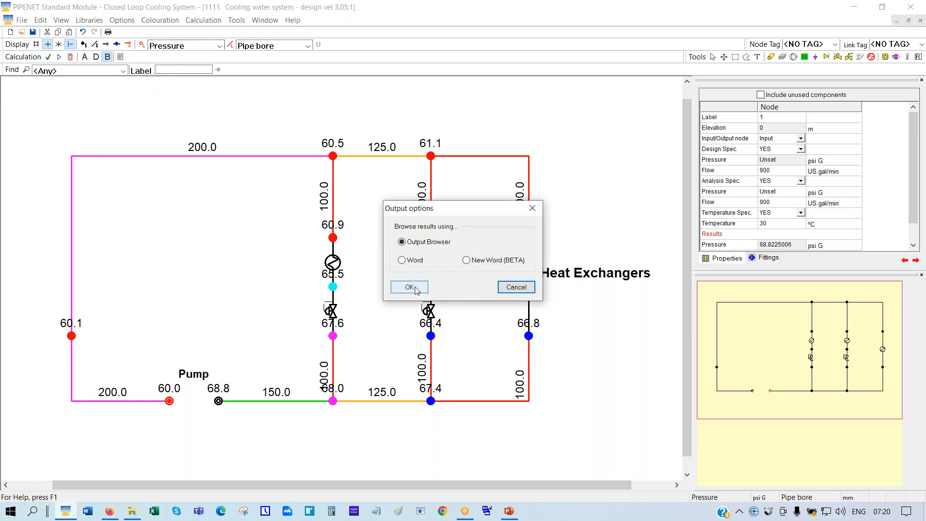
pyautogui.click(411, 286)
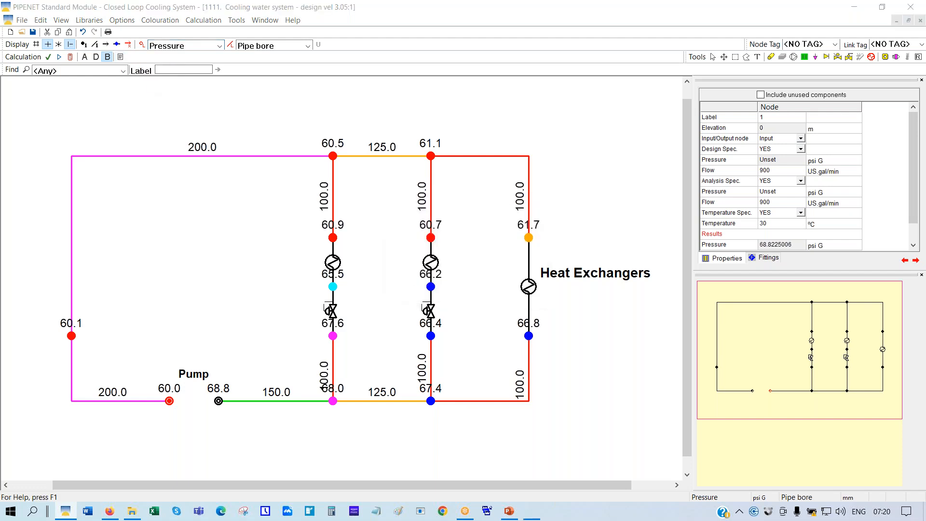
pyautogui.click(392, 206)
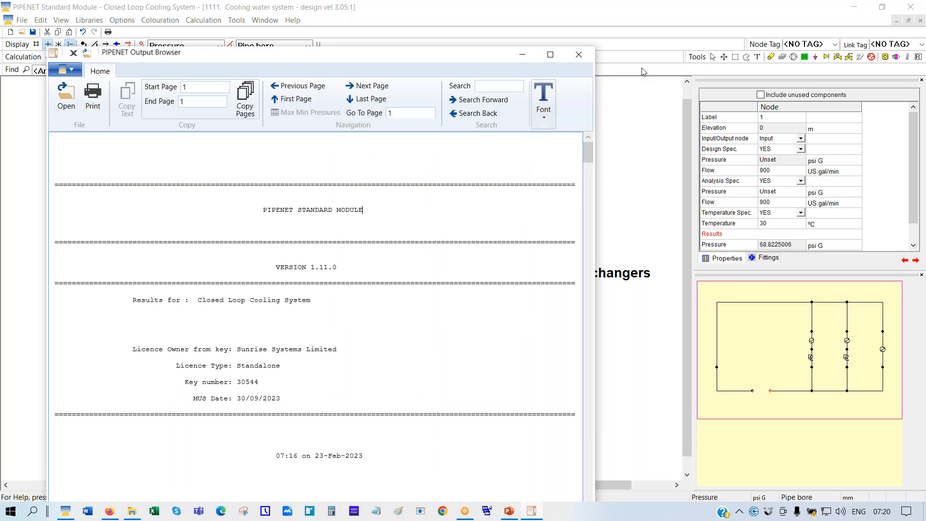
pyautogui.press('pagedown')
pyautogui.press('pagedown')
pyautogui.press('pagedown')
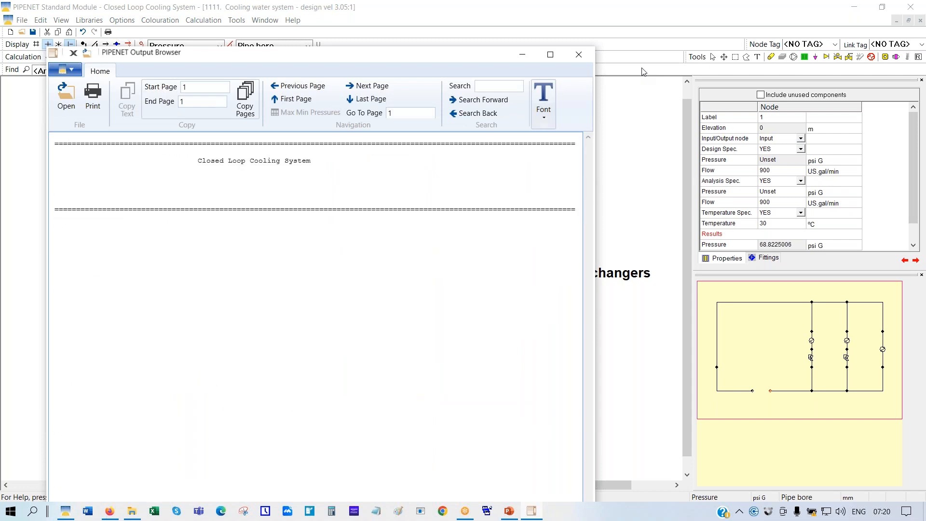
pyautogui.press('pagedown')
pyautogui.press('pagedown')
pyautogui.press('pagedown')
pyautogui.press('pagedown')
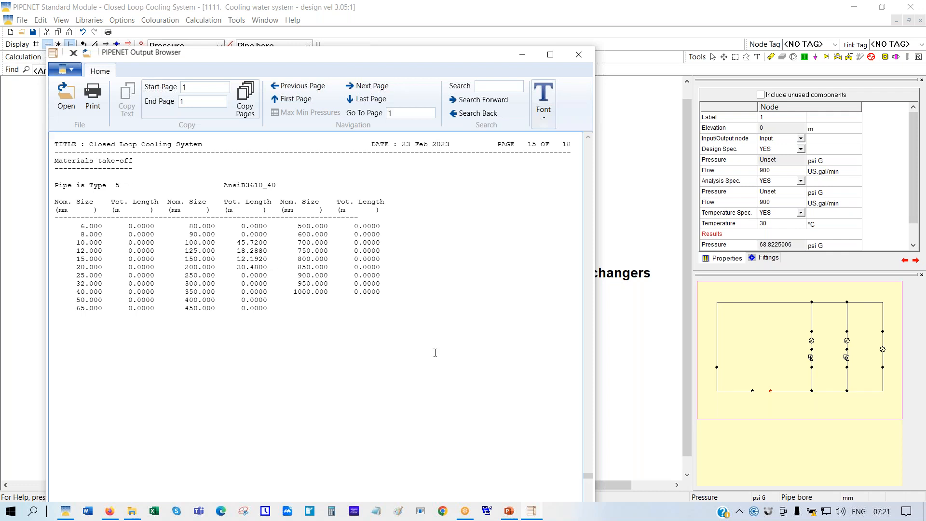
pyautogui.scroll(-3, 428, 354)
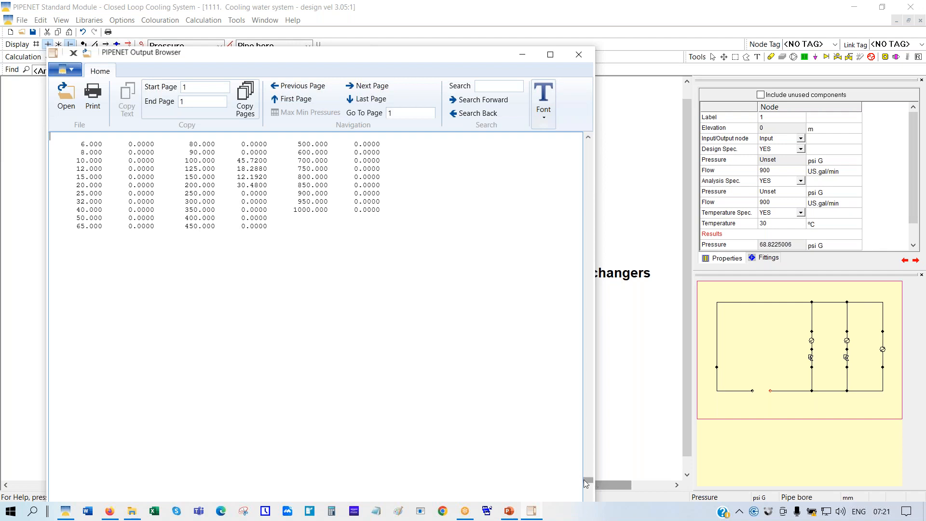
pyautogui.moveTo(588, 479); pyautogui.dragTo(588, 493)
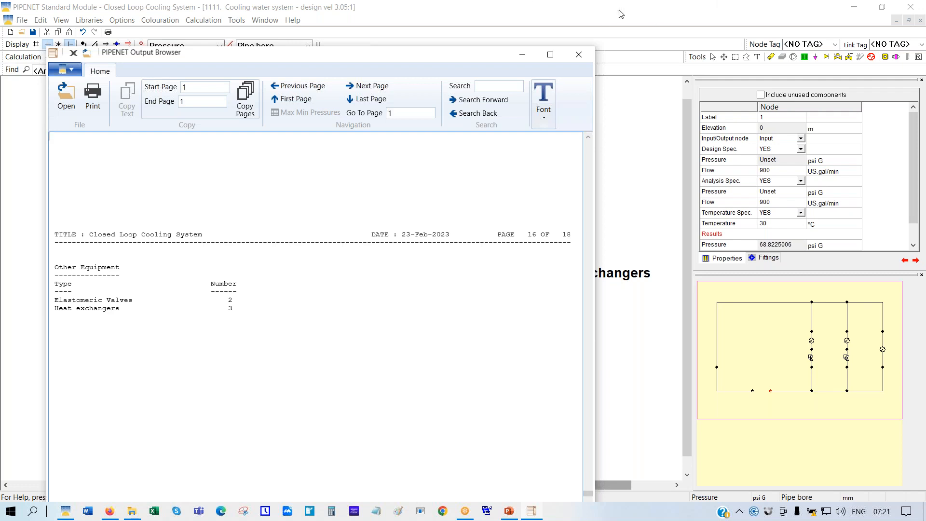
# Close the Output Browser and label and colour the pipes by Pipe vol. flow
pyautogui.click(580, 53)
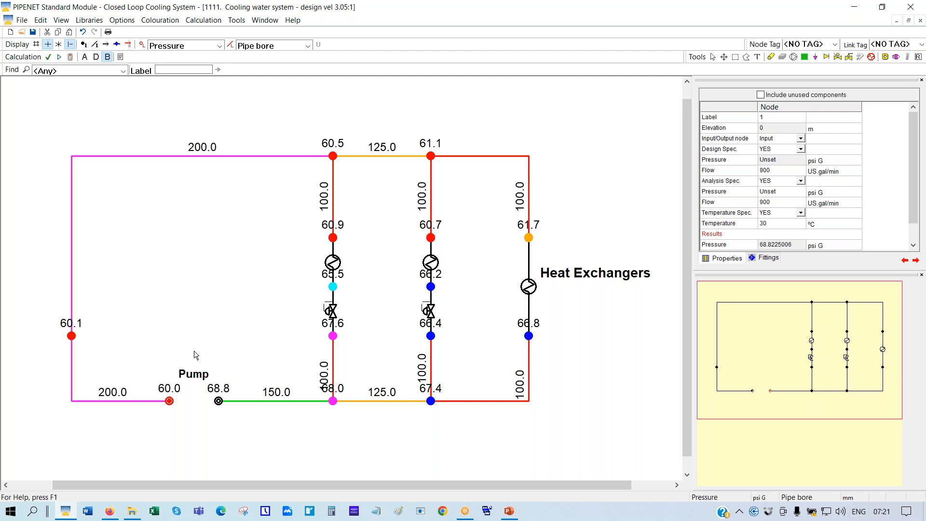
pyautogui.click(307, 47)
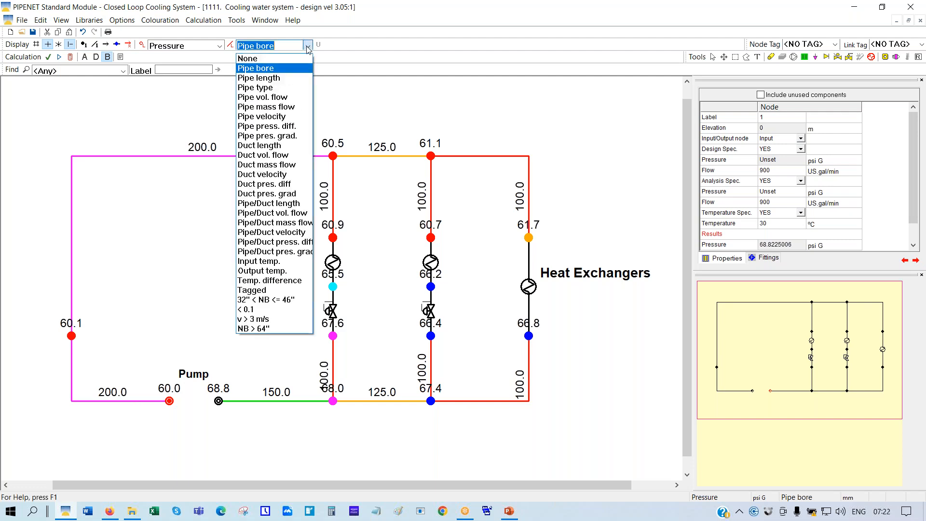
pyautogui.click(261, 97)
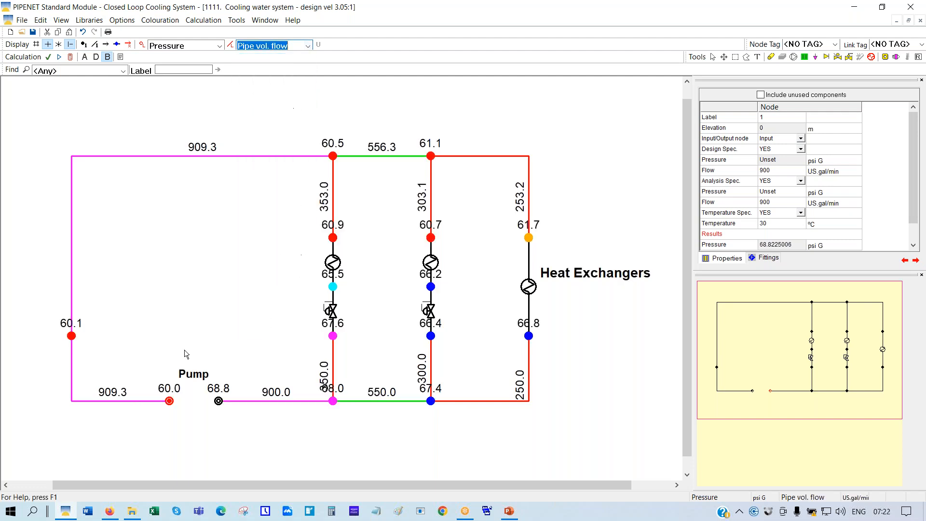
# Set Maximum places to display to 3 in Display options
pyautogui.click(121, 22)
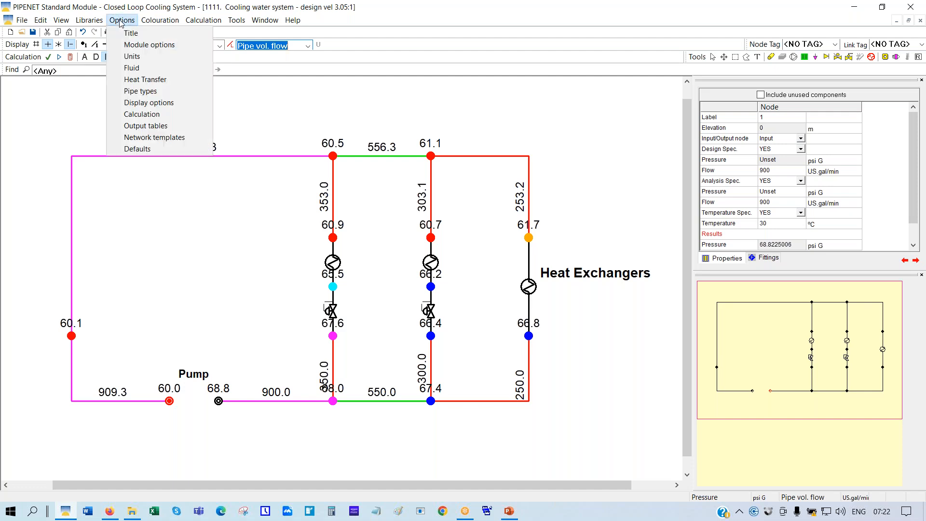
pyautogui.click(148, 103)
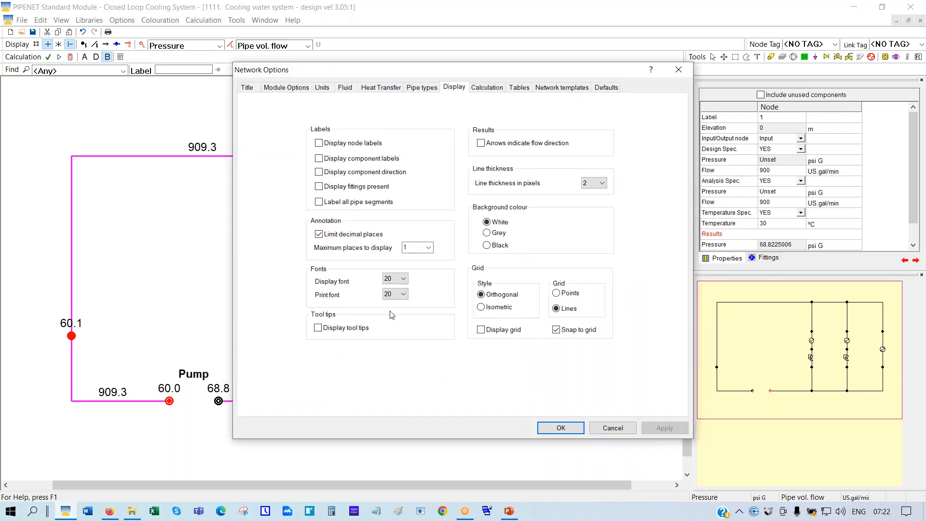
pyautogui.click(428, 249)
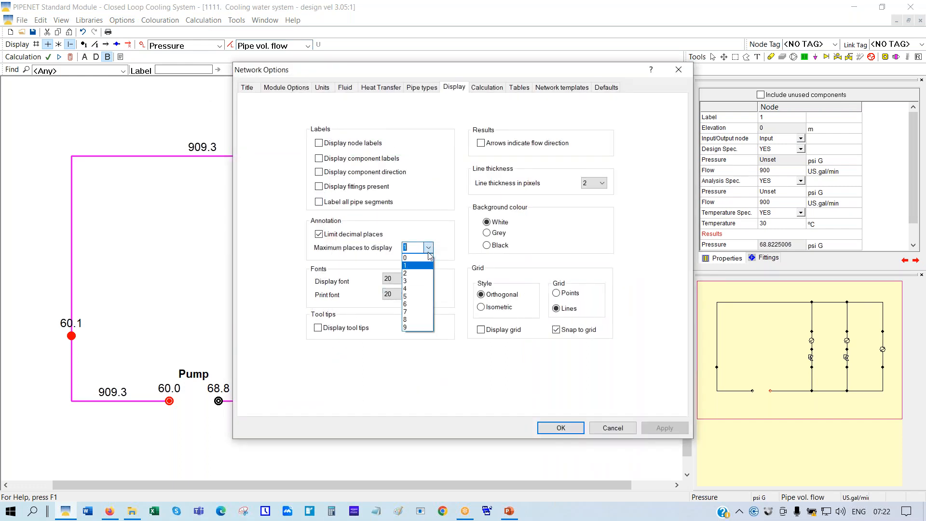
pyautogui.click(405, 282)
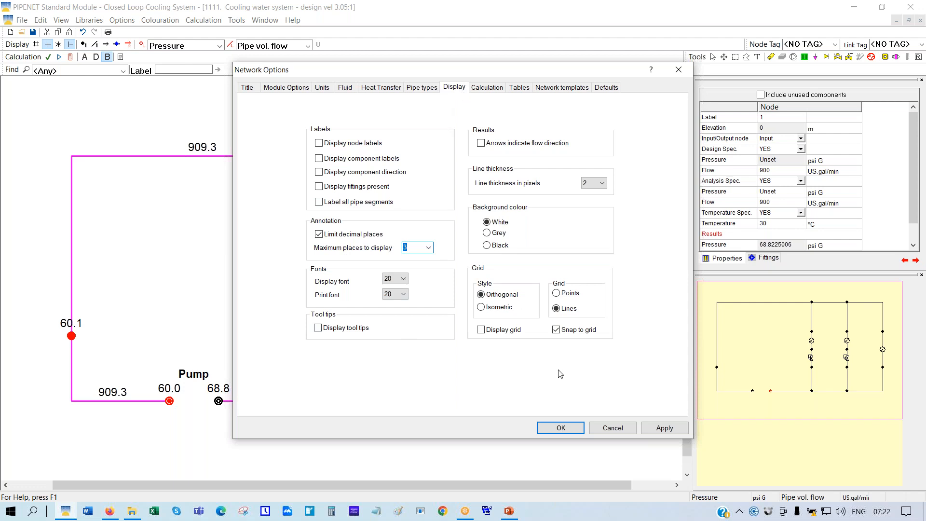
pyautogui.click(566, 428)
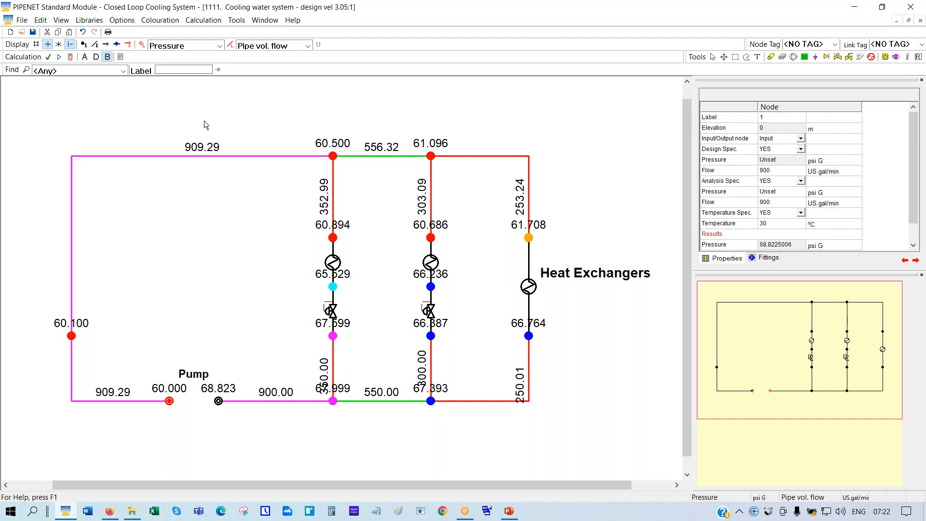
# Show the pipe flow and pressure colour legends and stack both at the diagram's top right
pyautogui.click(231, 46)
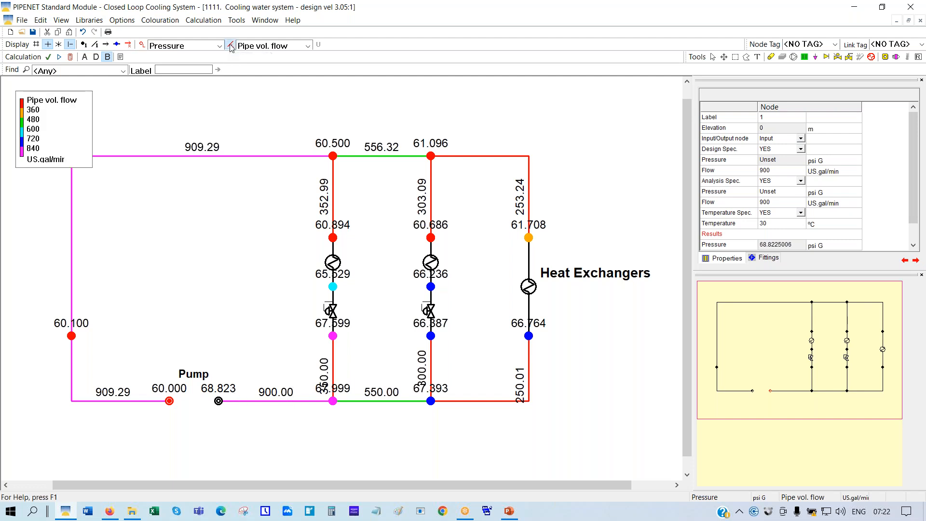
pyautogui.moveTo(74, 139); pyautogui.dragTo(631, 135)
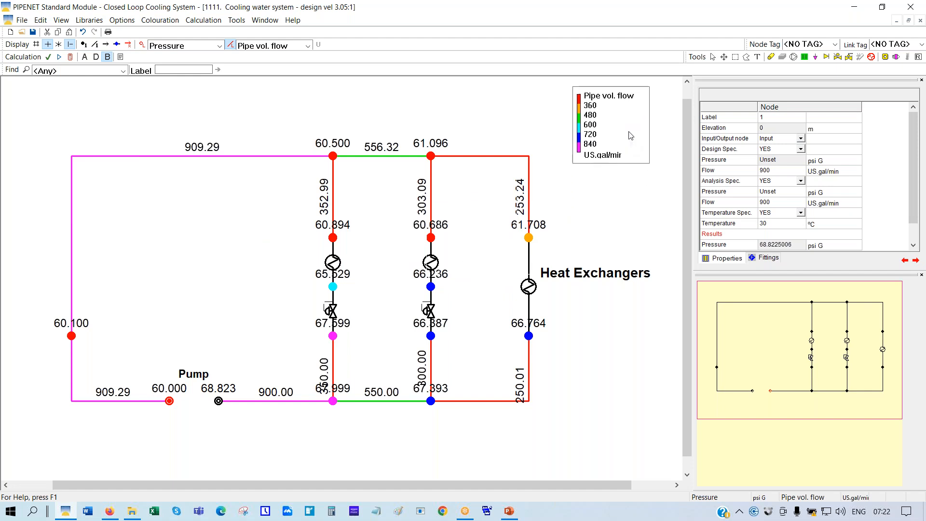
pyautogui.click(142, 45)
pyautogui.moveTo(47, 108); pyautogui.dragTo(618, 199)
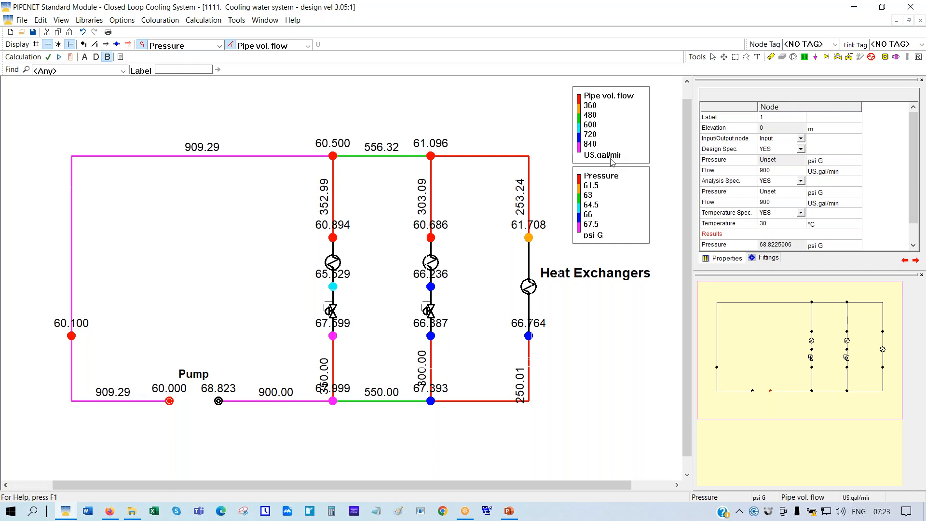
# In Units, set volumetric flow to m³/hr and pressure to bar Gauge
pyautogui.click(128, 24)
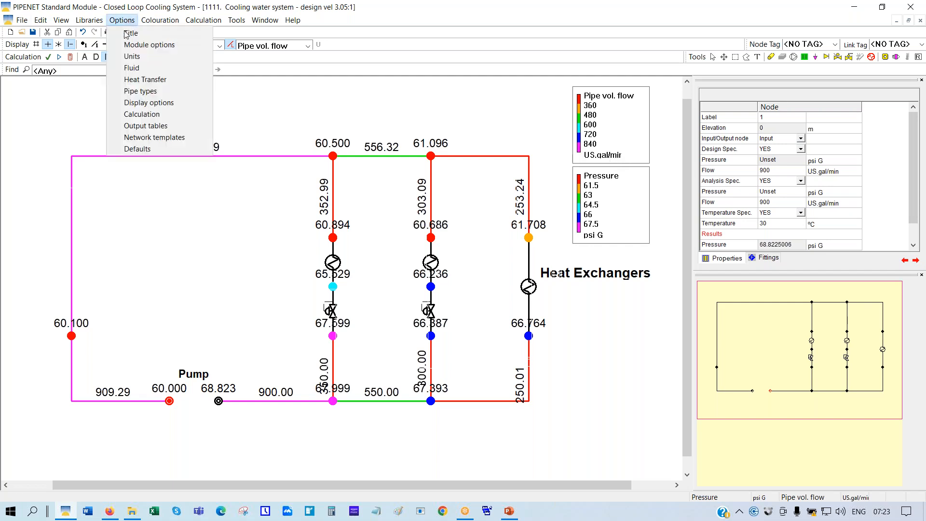
pyautogui.click(135, 57)
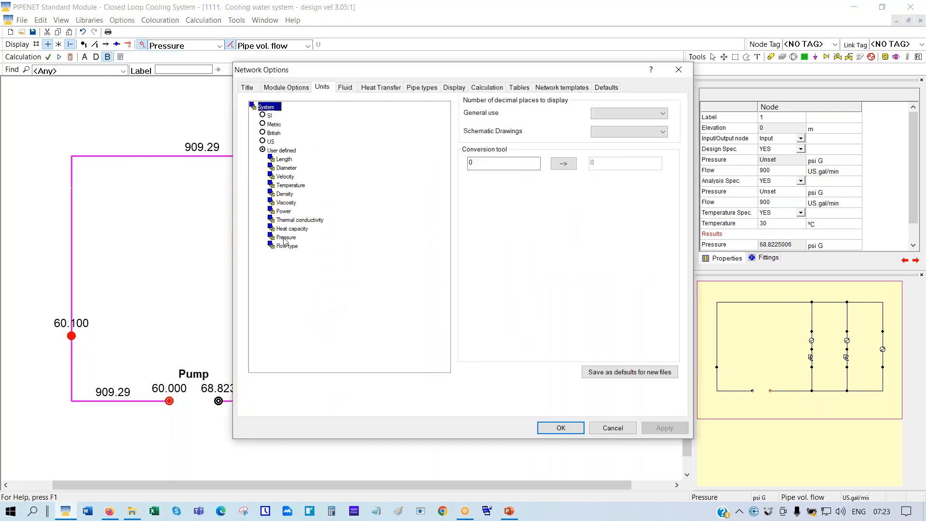
pyautogui.doubleClick(287, 246)
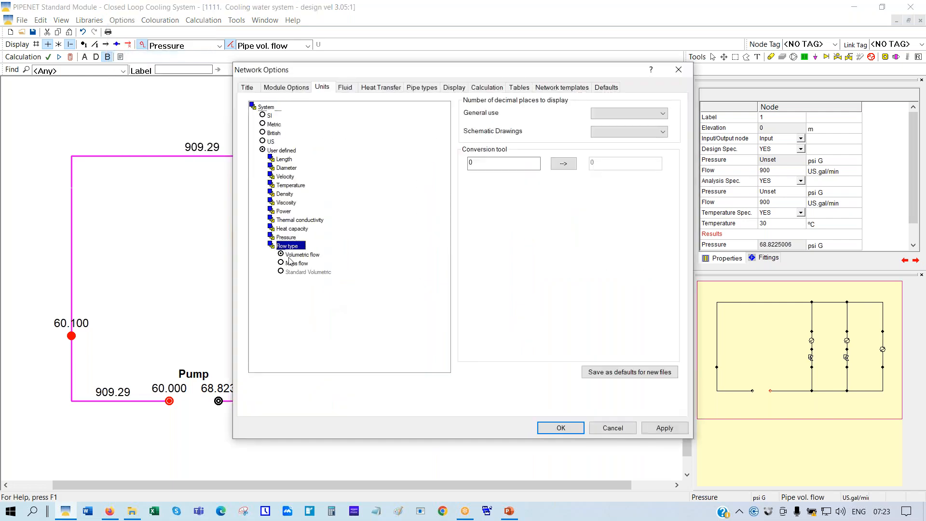
pyautogui.doubleClick(293, 256)
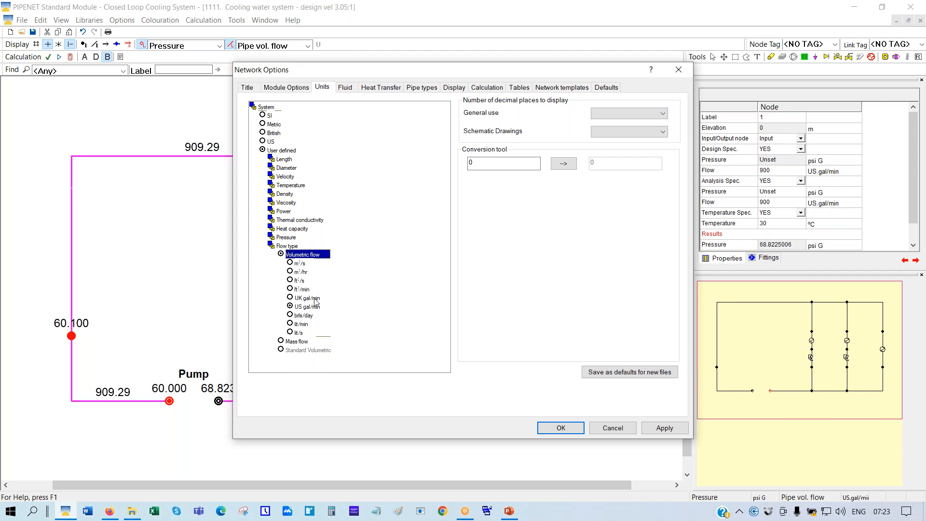
pyautogui.click(291, 271)
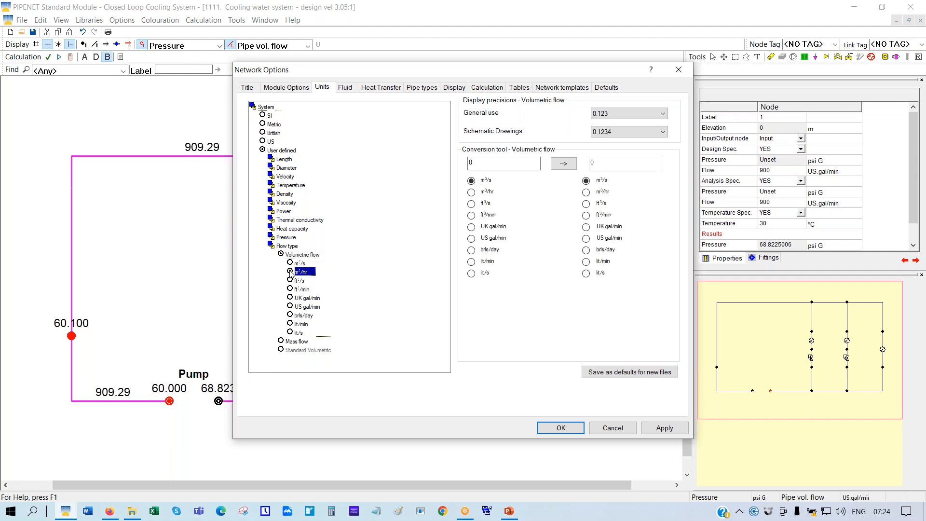
pyautogui.click(284, 238)
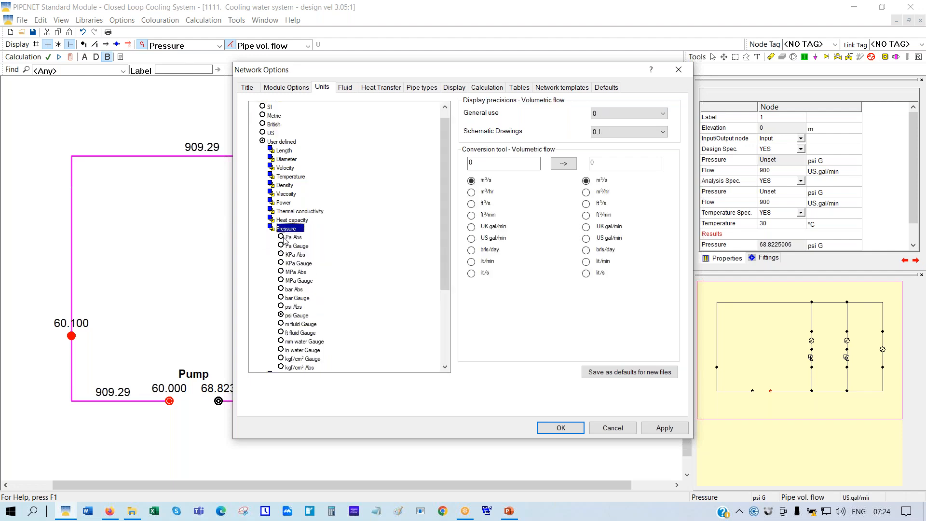
pyautogui.click(282, 299)
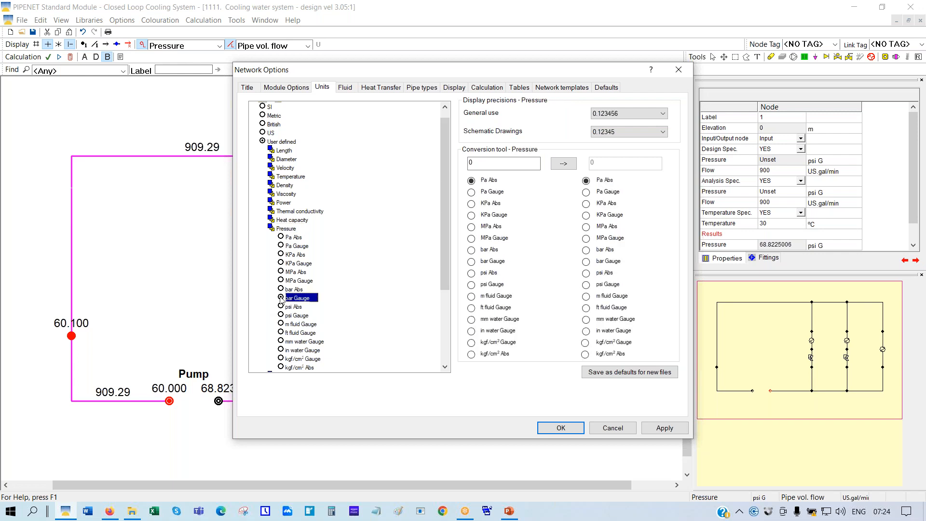
# Confirm the Network Options so flows display in m³/h and pressures in bar G
pyautogui.click(553, 427)
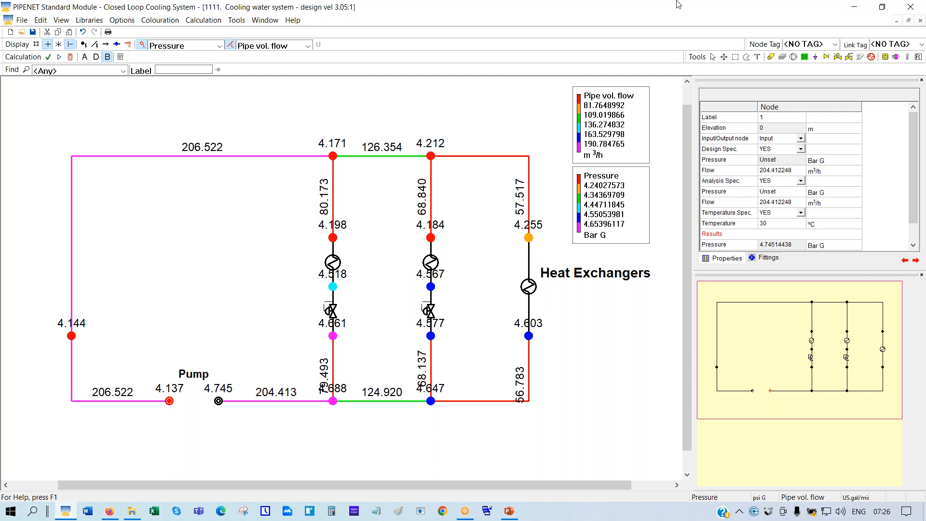
# Tile the windows horizontally, with the network diagram above the pipe data table
pyautogui.click(266, 21)
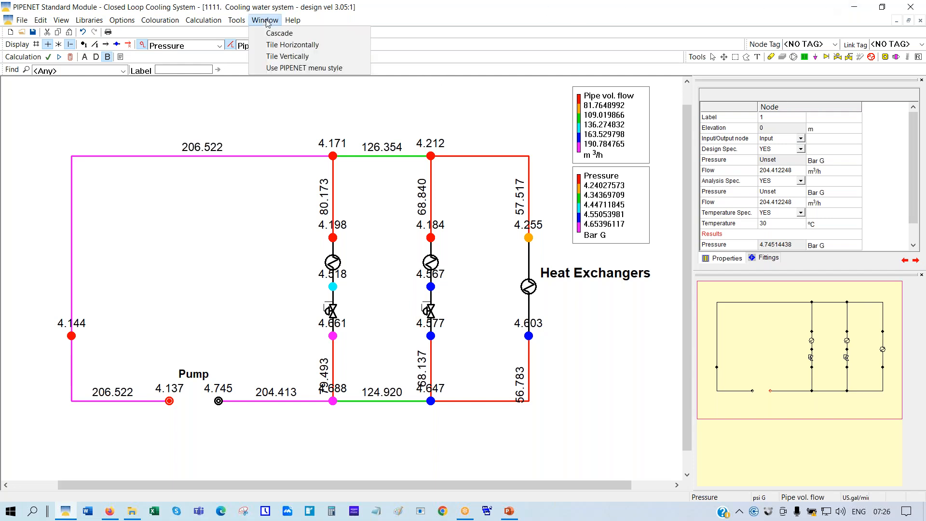
pyautogui.click(279, 45)
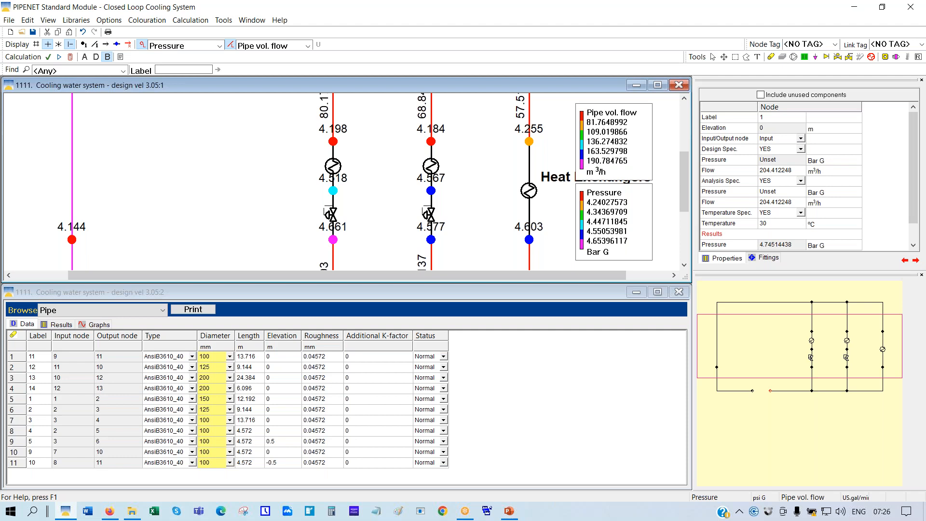
# Discard the unsaved changes and start a new Standard module network
pyautogui.click(10, 32)
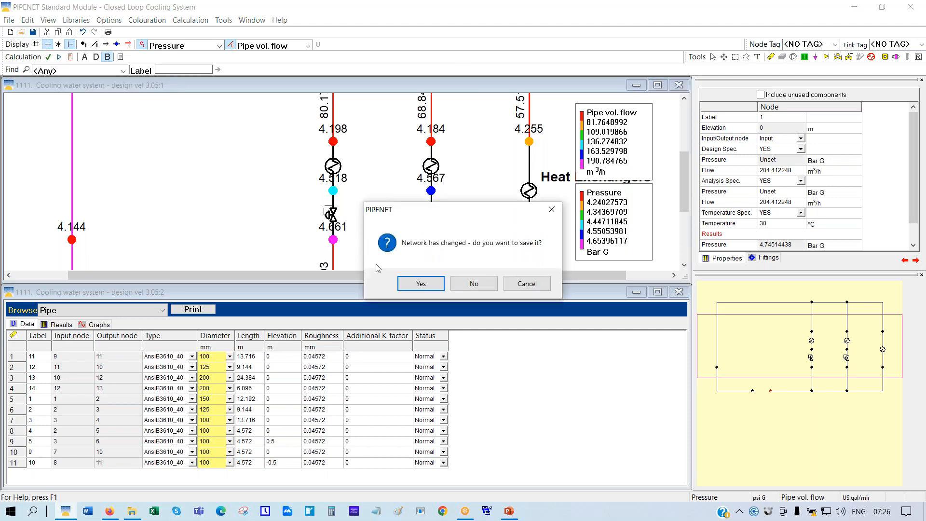
pyautogui.click(475, 283)
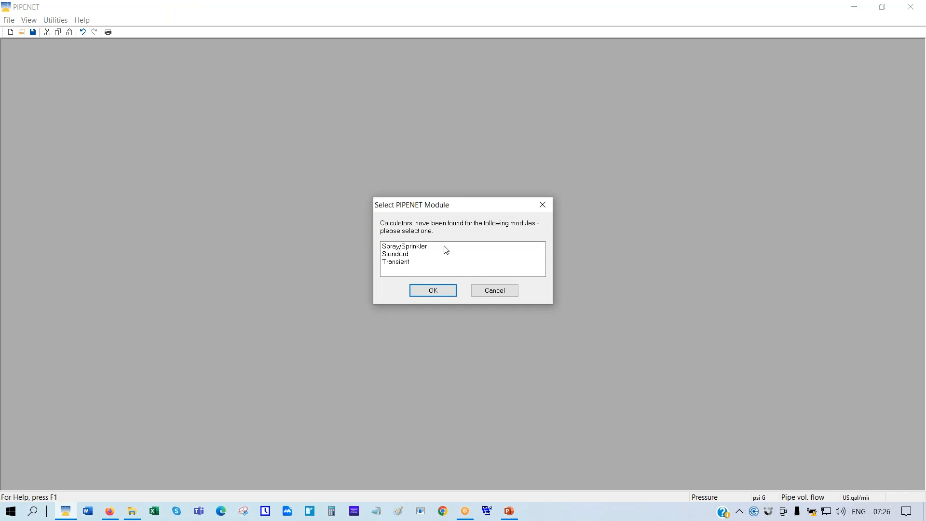
pyautogui.click(407, 254)
pyautogui.click(423, 291)
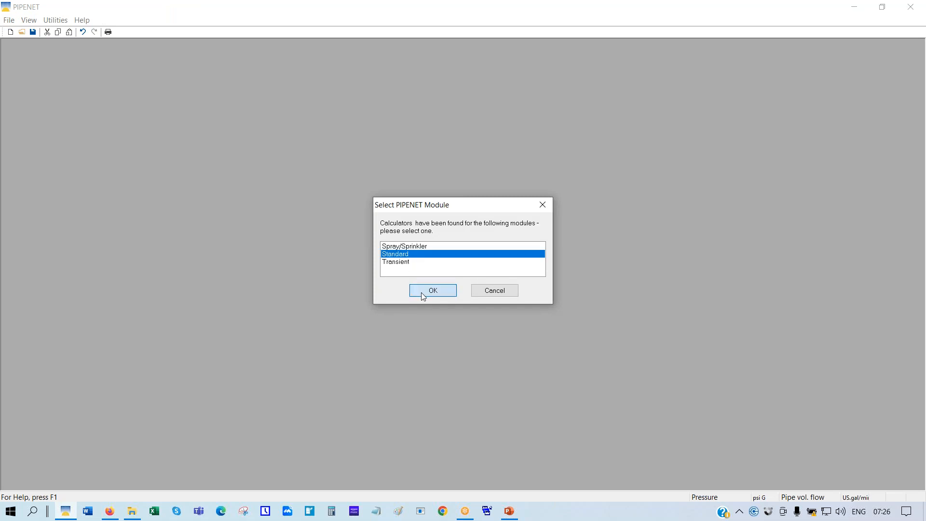
# Open the '1111. Cooling water system - design vel 3.05' network file
pyautogui.click(22, 34)
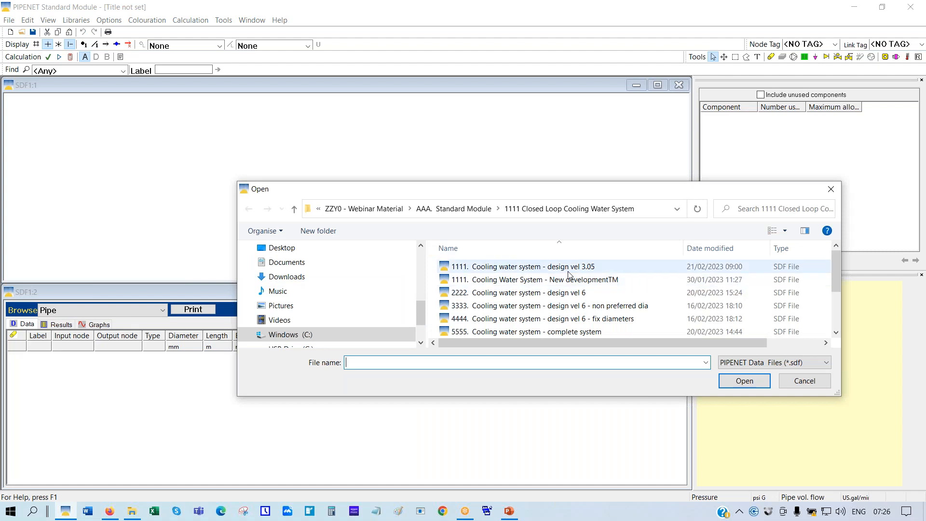
pyautogui.click(537, 268)
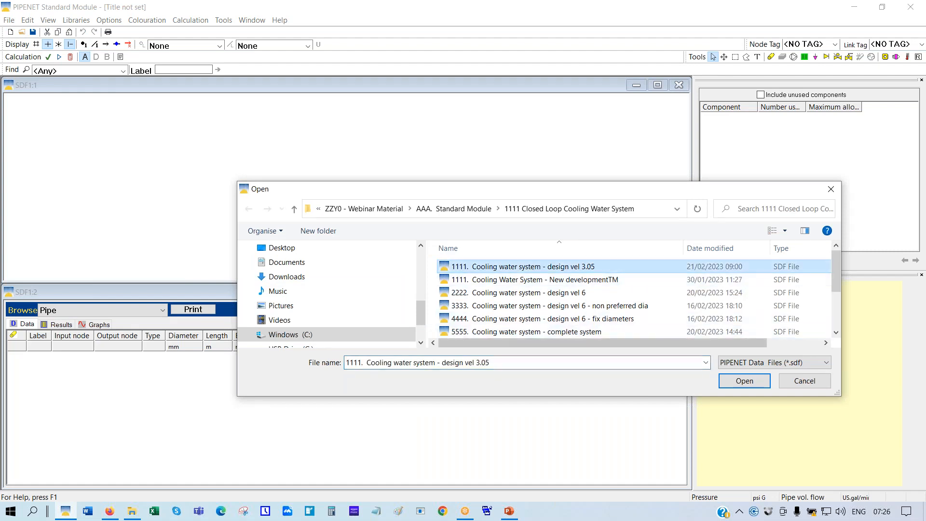
pyautogui.click(744, 385)
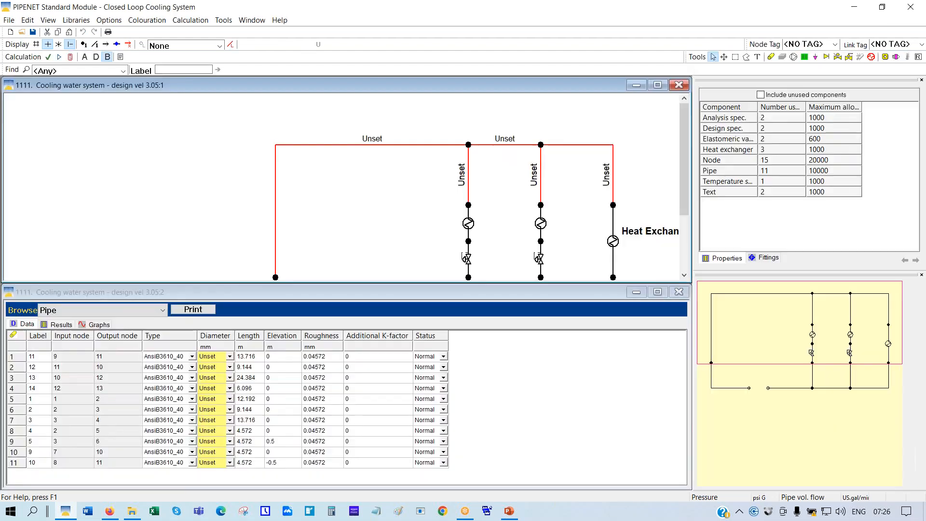
# Maximize the network window and scale the diagram to fit
pyautogui.click(657, 86)
pyautogui.rightClick(192, 120)
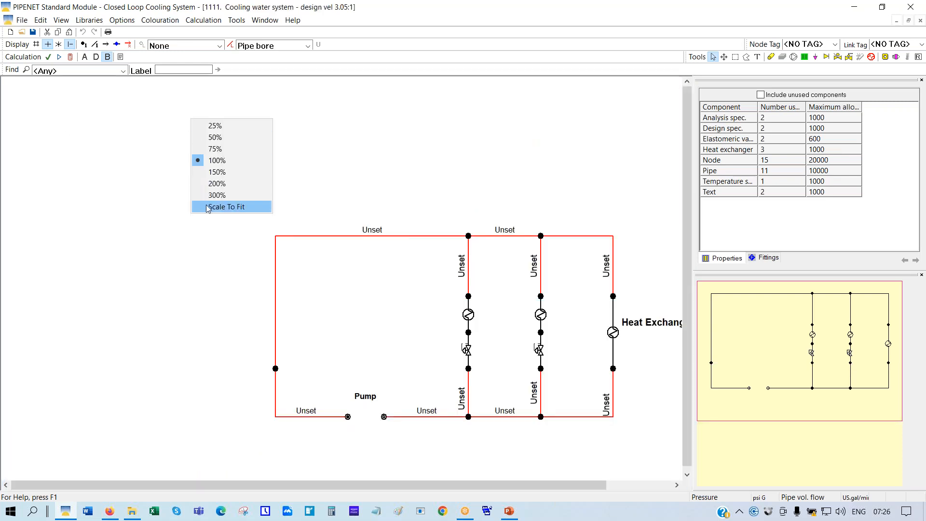
pyautogui.click(228, 206)
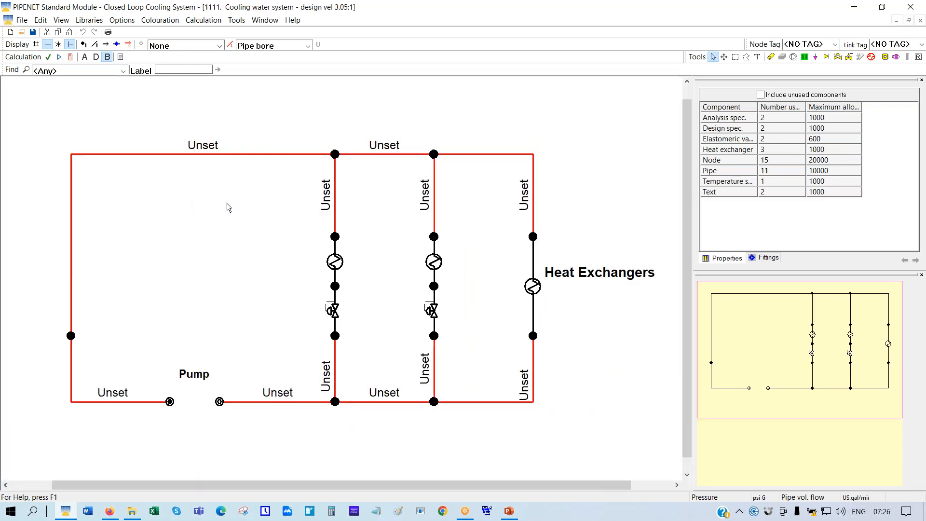
# Switch the calculation to design mode, checking the pump outlet node's properties
pyautogui.click(97, 58)
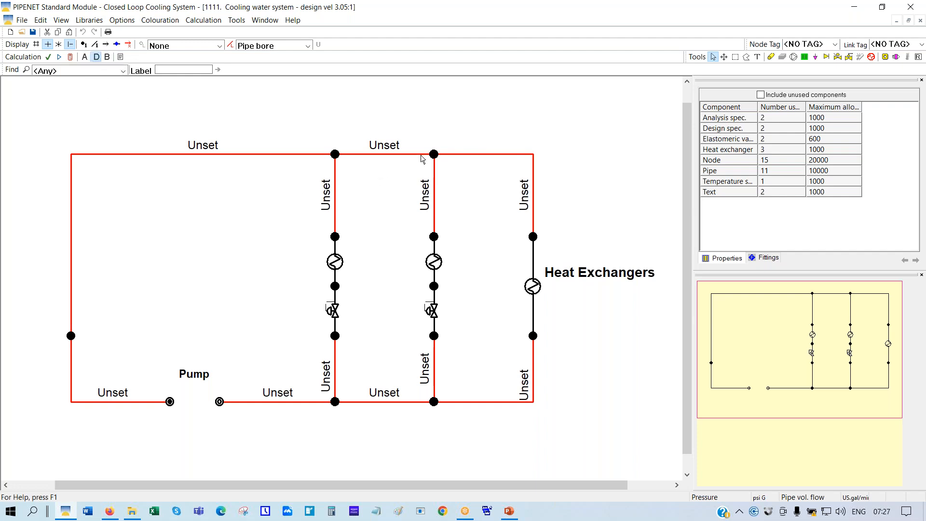
pyautogui.click(220, 402)
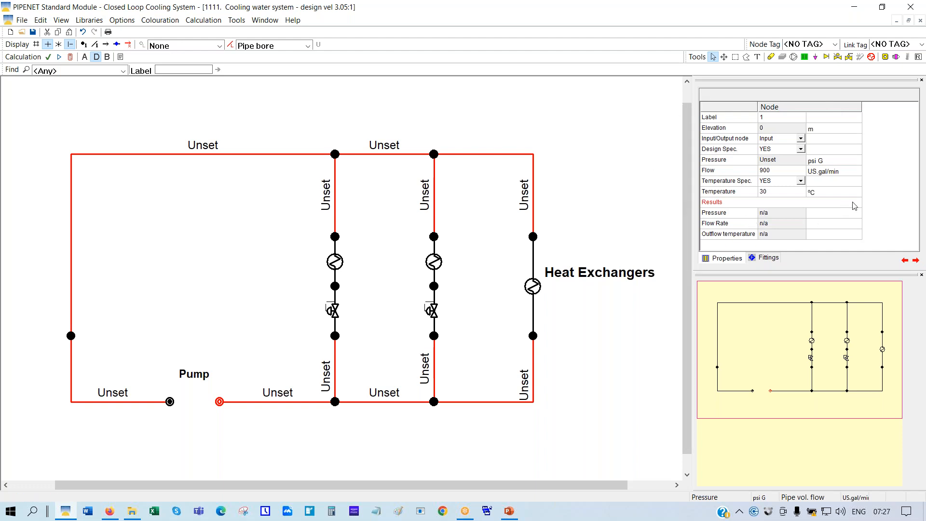
pyautogui.click(96, 58)
# Run the design calculation, then label the pipes with volumetric flow
pyautogui.click(70, 57)
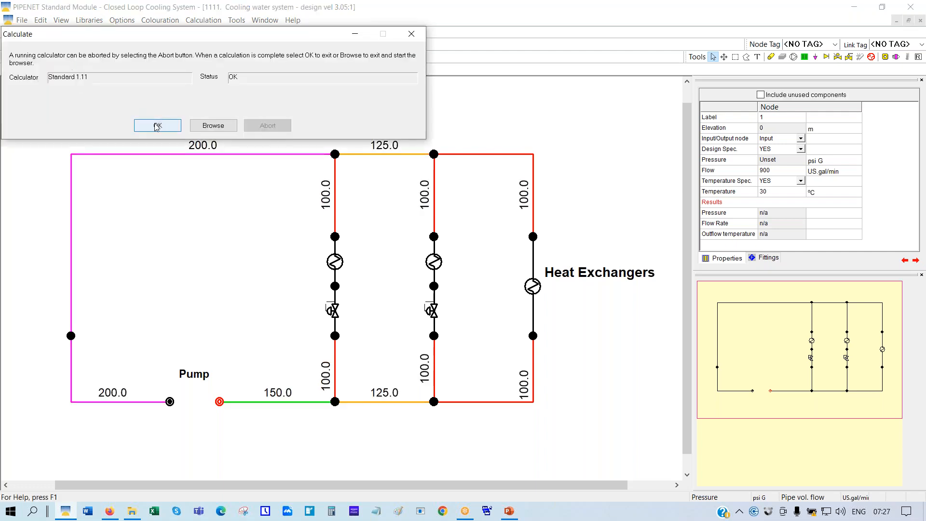
pyautogui.click(158, 125)
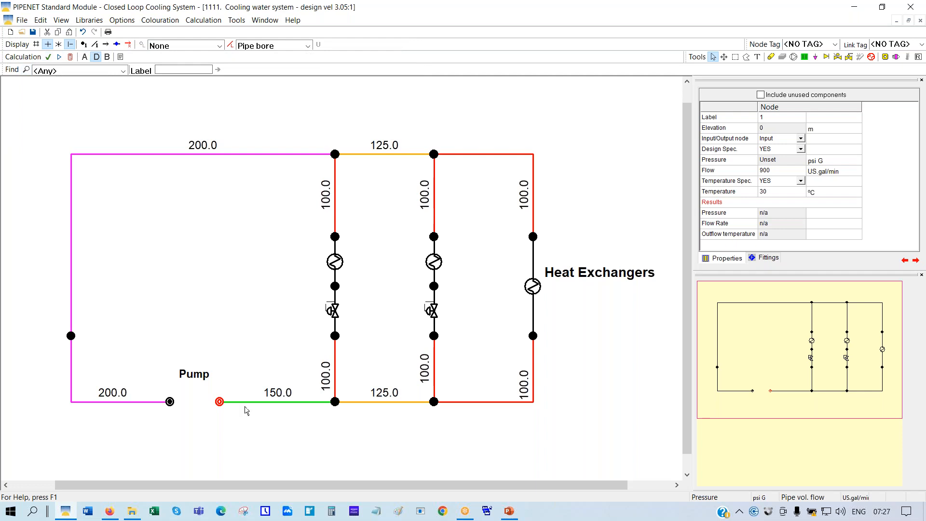
pyautogui.click(307, 46)
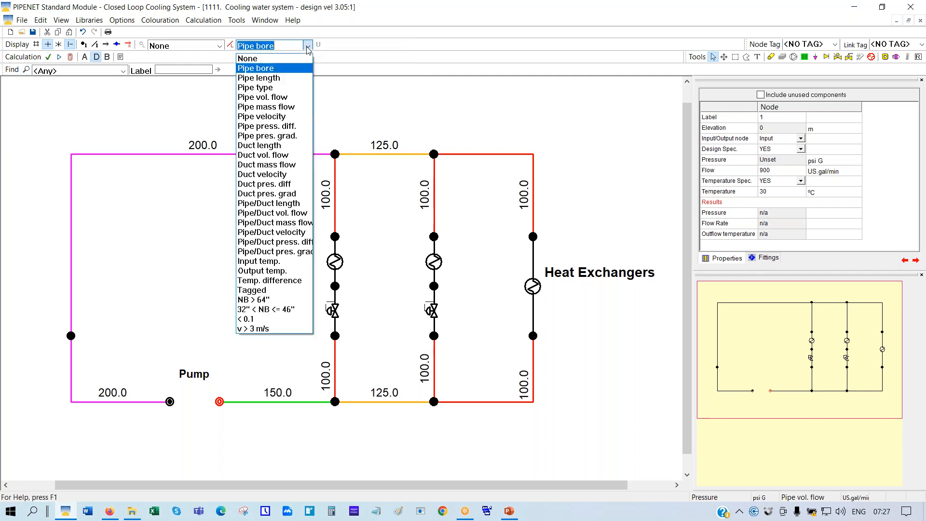
pyautogui.click(266, 95)
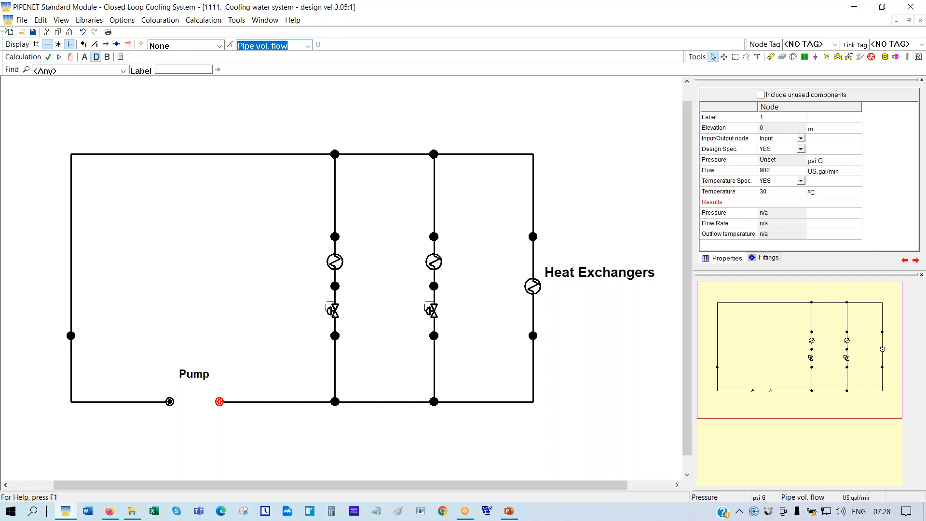
# Discard changes, start a fresh Standard module network, and bring up the Open window
pyautogui.click(11, 32)
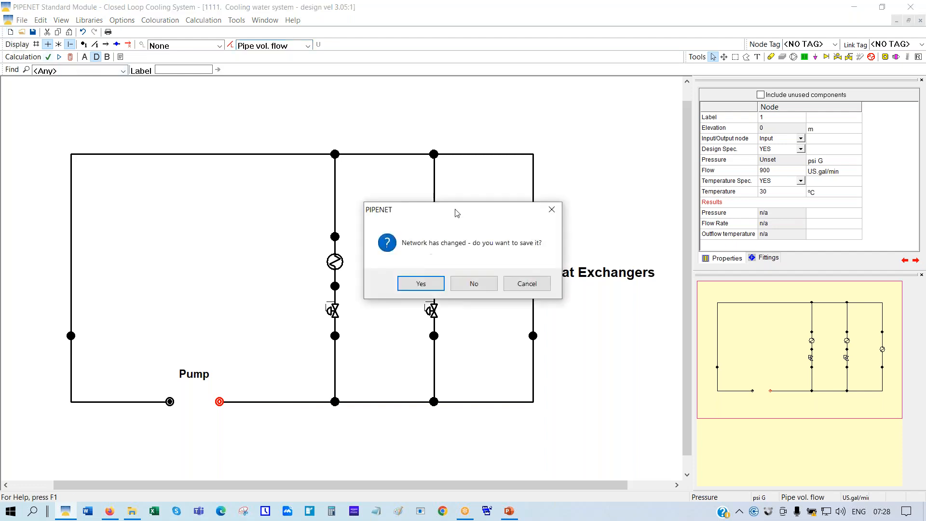
pyautogui.click(474, 284)
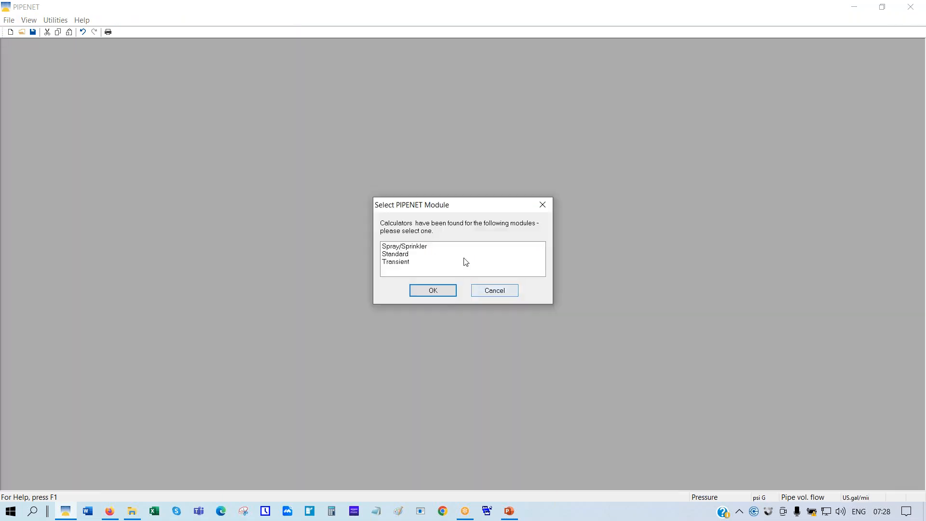
pyautogui.click(392, 258)
pyautogui.click(434, 291)
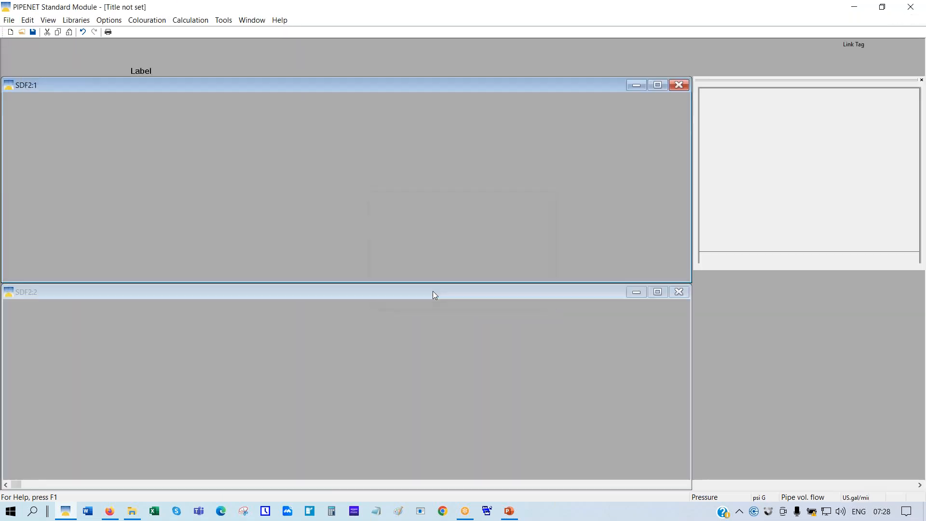
pyautogui.click(21, 32)
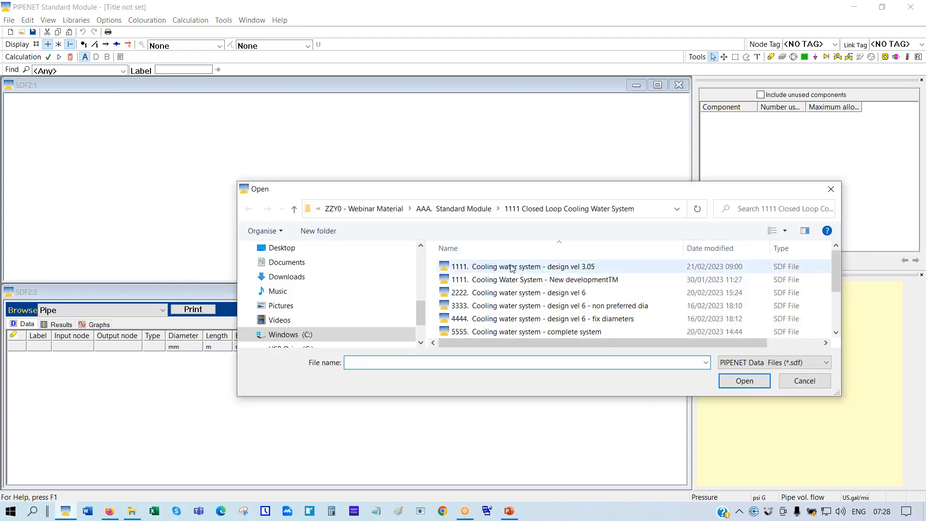
# Open 'design vel 3.05', fit it to view, and calculate to size all 11 pipes at 100–200 mm
pyautogui.click(509, 267)
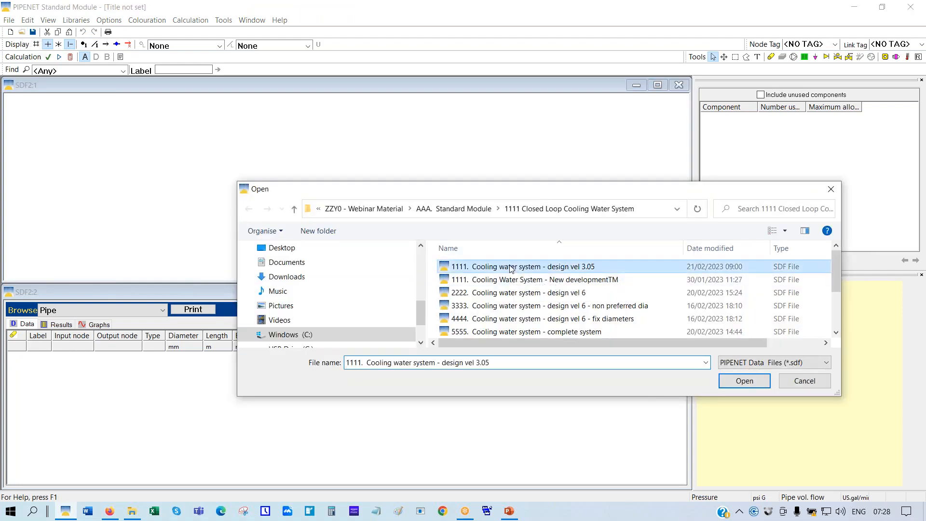
pyautogui.click(731, 380)
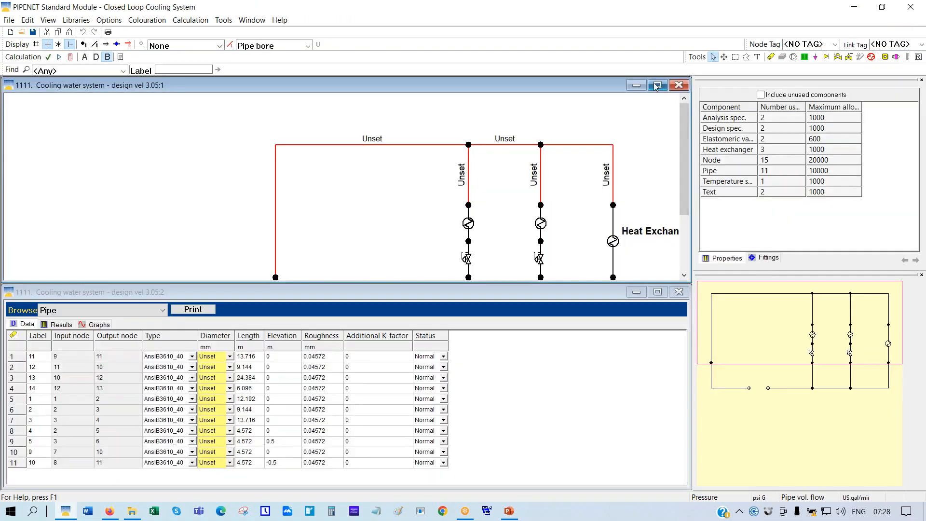
pyautogui.rightClick(181, 138)
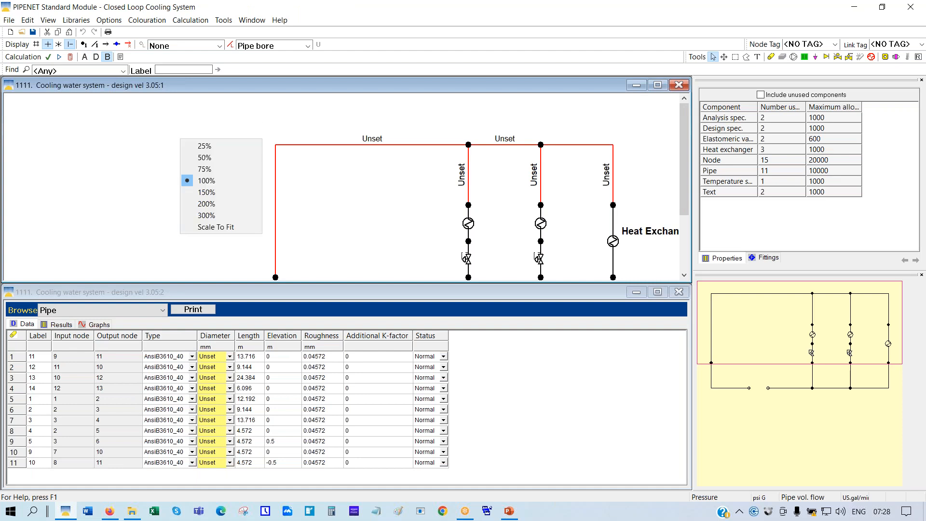
pyautogui.click(201, 228)
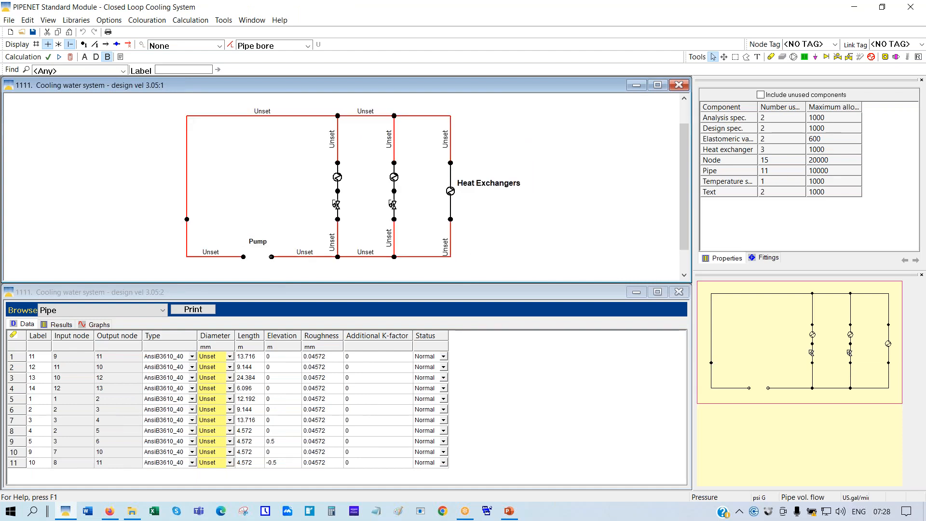
pyautogui.click(70, 58)
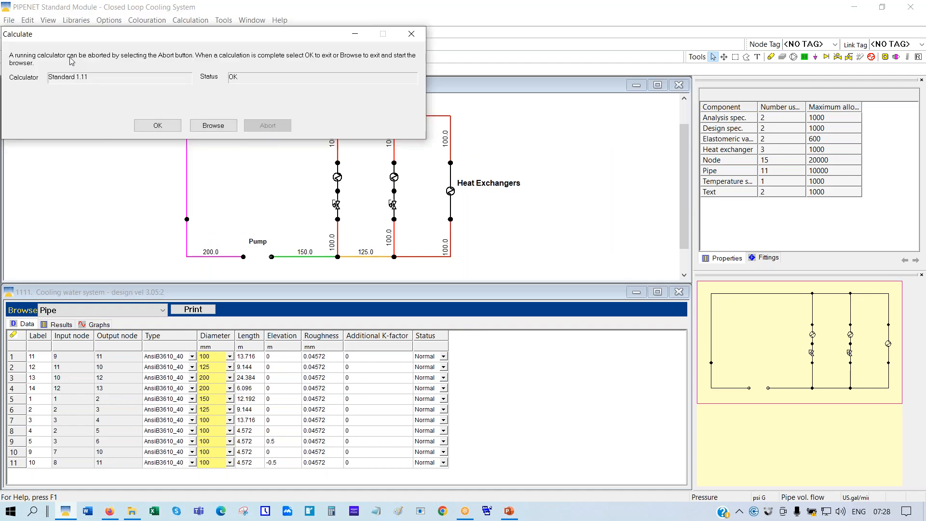
pyautogui.click(162, 125)
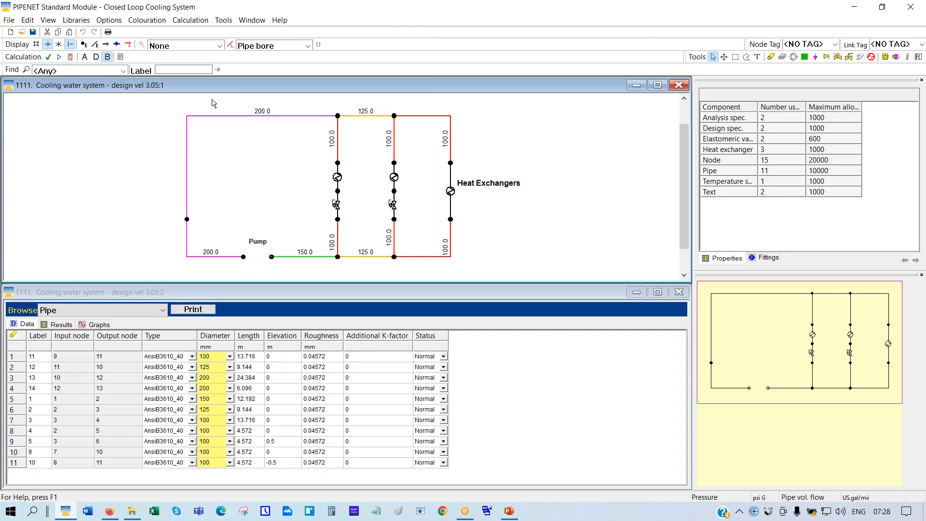
# Maximize the network window, scale it to fit, and label nodes with pressure
pyautogui.click(658, 86)
pyautogui.rightClick(362, 119)
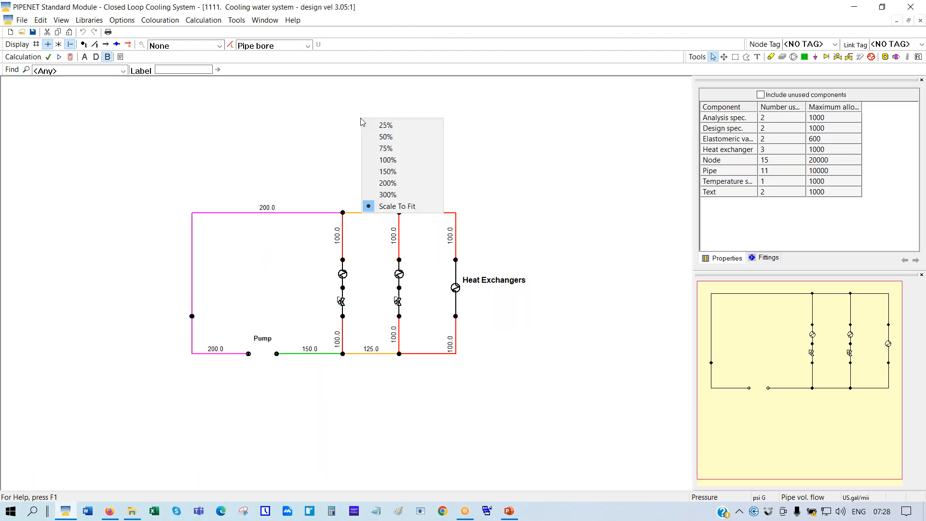
pyautogui.click(390, 206)
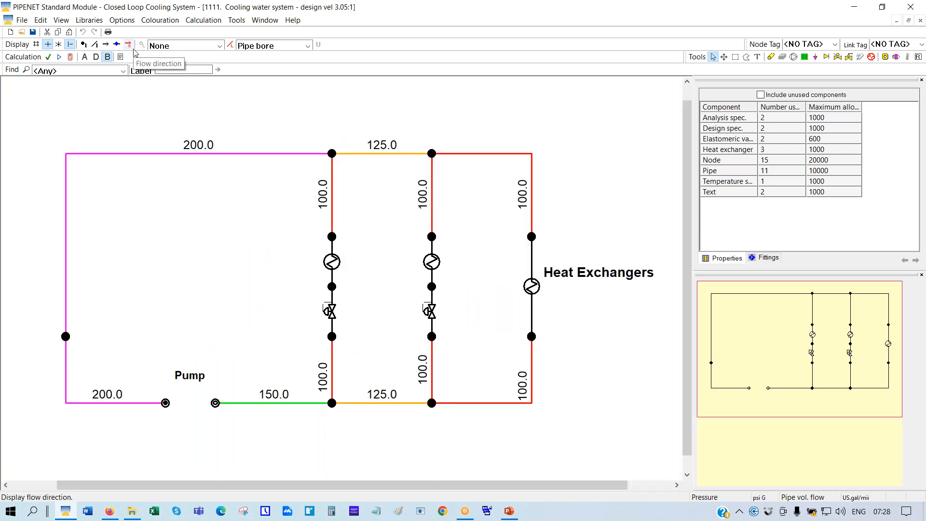
pyautogui.click(221, 49)
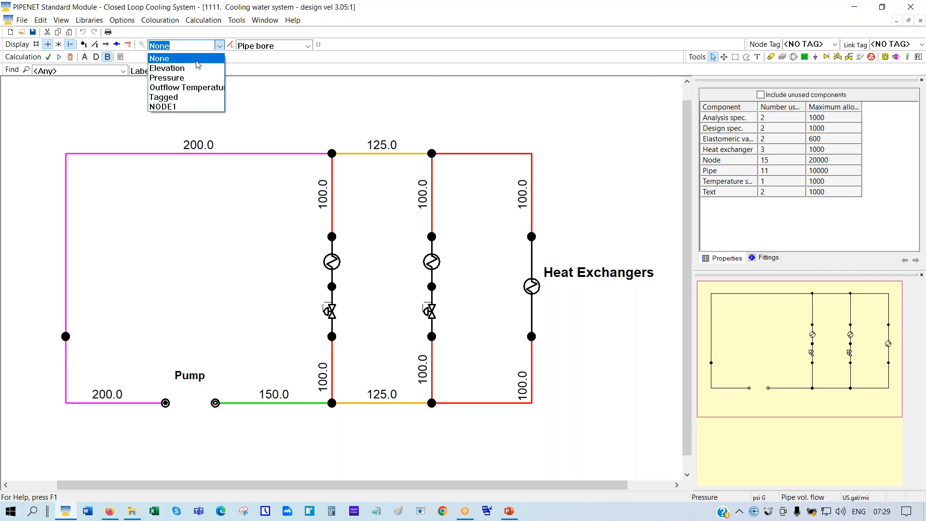
pyautogui.click(174, 79)
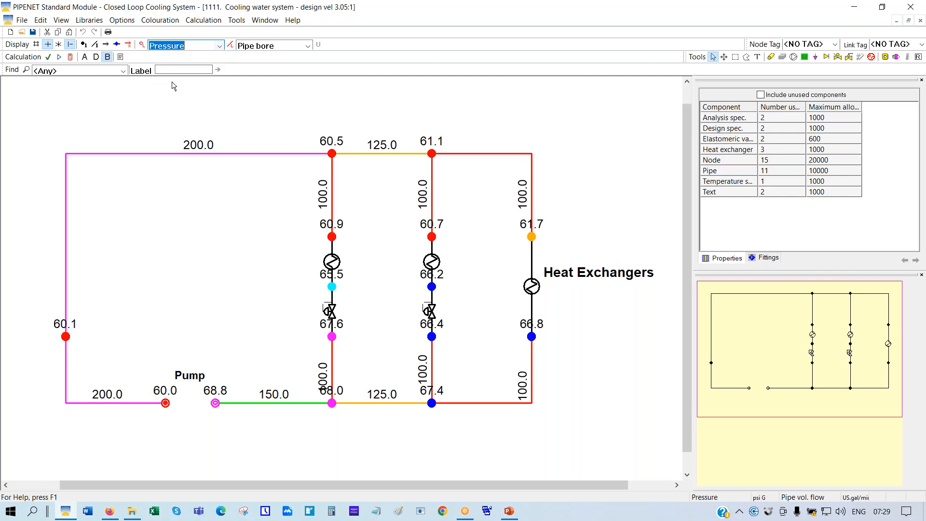
# Set the display options' maximum decimal places to 3
pyautogui.click(121, 21)
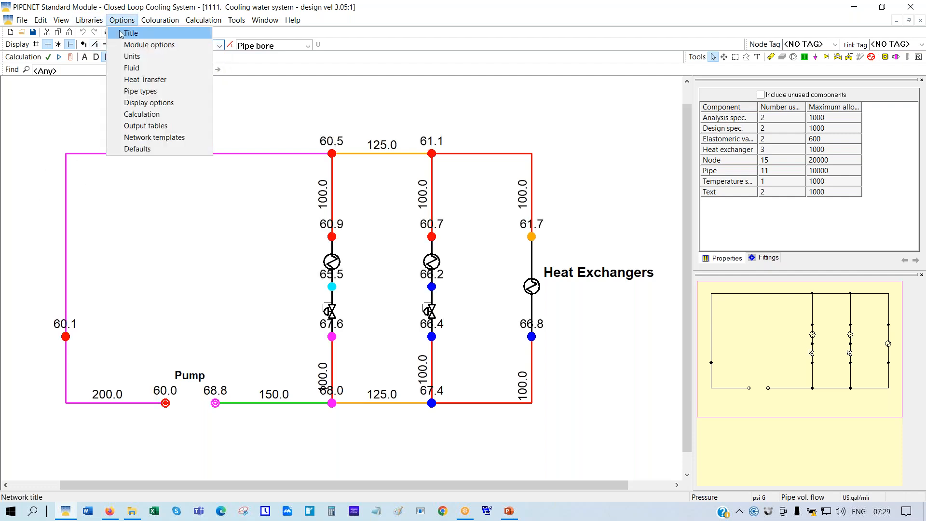
pyautogui.click(128, 102)
pyautogui.click(428, 248)
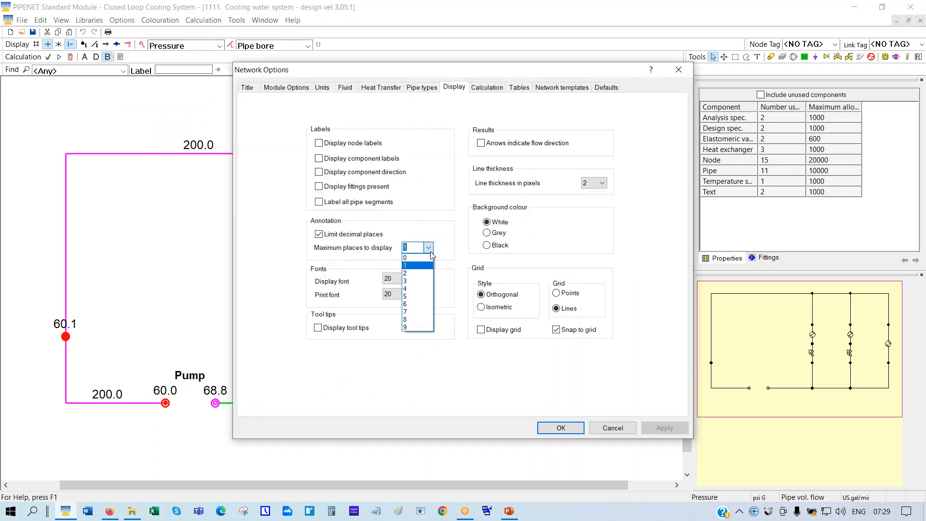
pyautogui.click(418, 281)
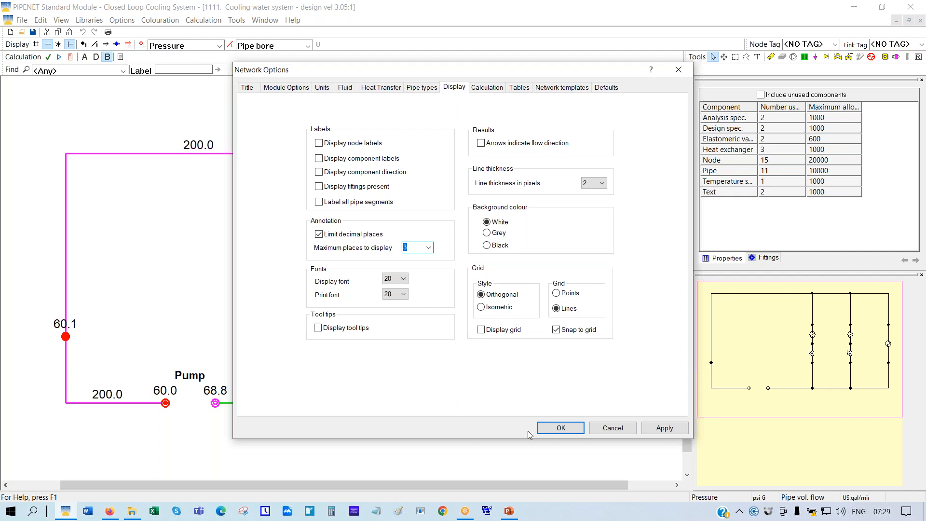
pyautogui.click(547, 429)
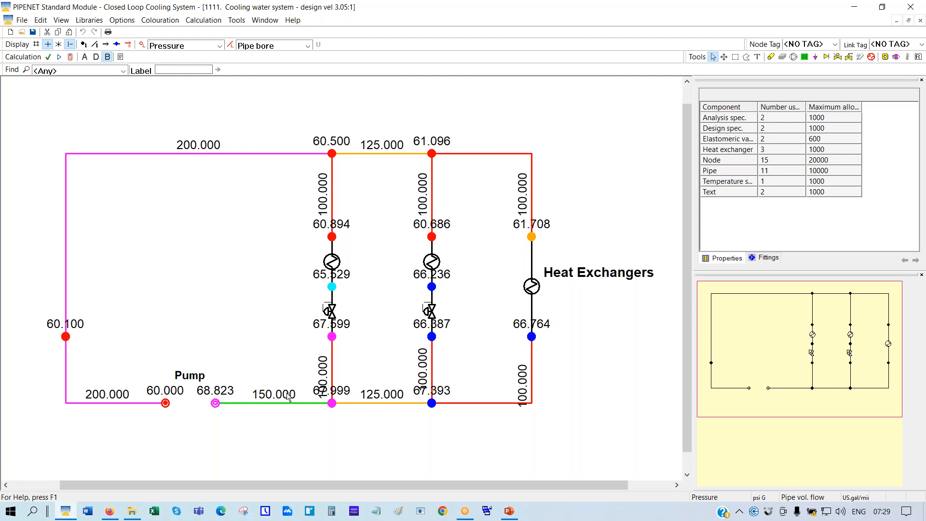
# Open the Network Options units settings and cancel without changing anything
pyautogui.click(116, 22)
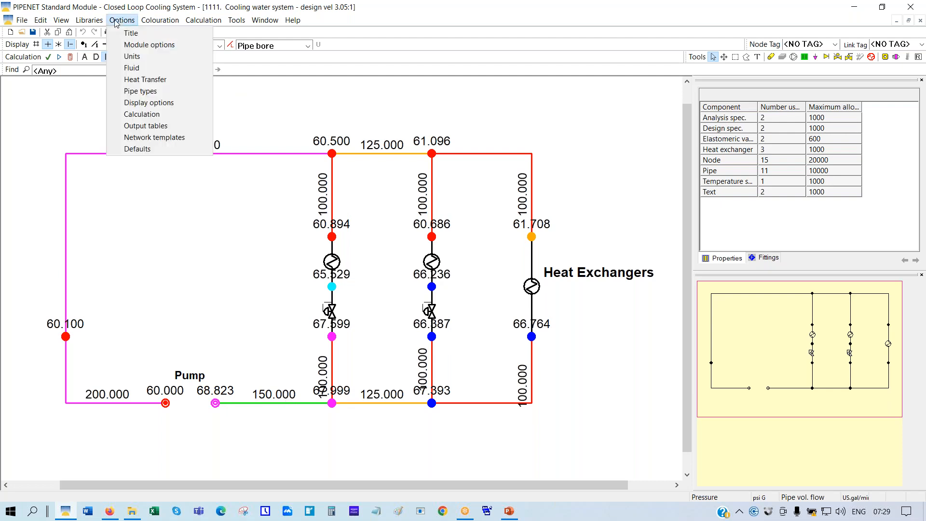
pyautogui.click(131, 60)
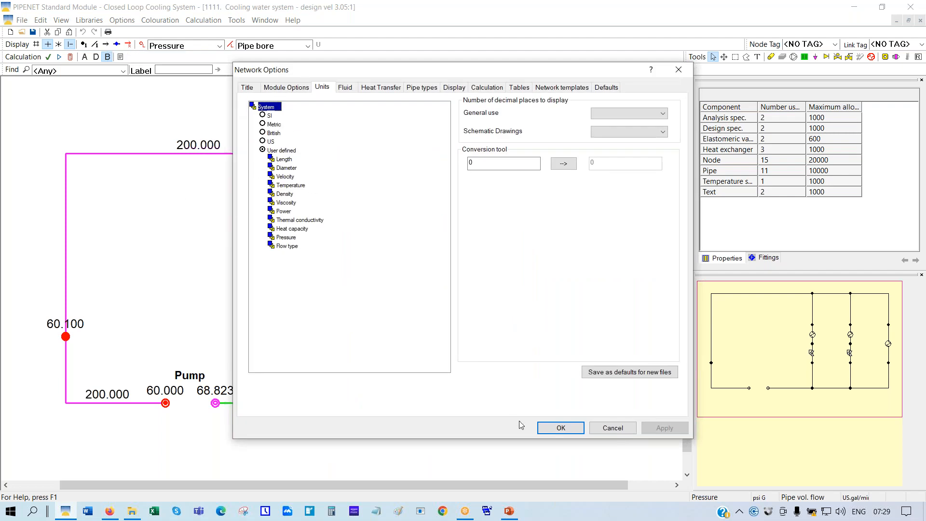
pyautogui.click(612, 429)
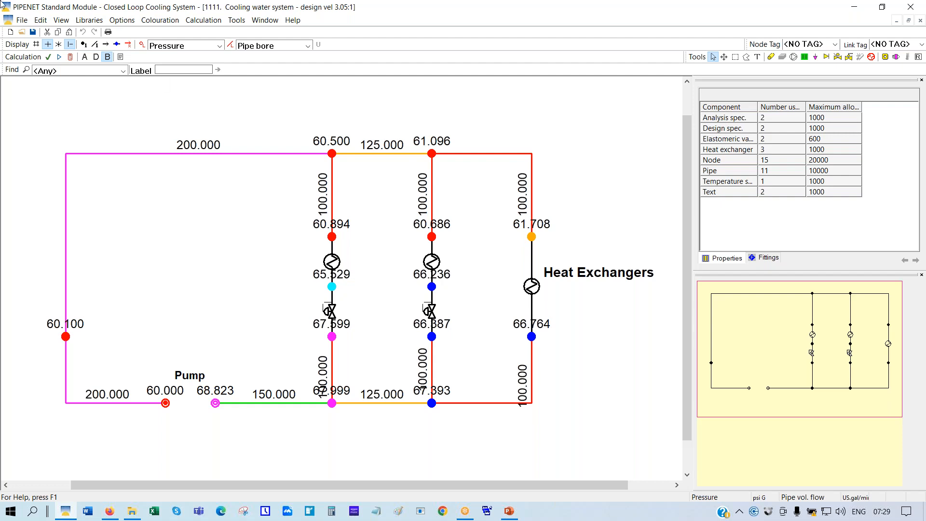
# Give every AnsiB3610_40 bore a maximum velocity of 6 m/s by filling down, and apply
pyautogui.click(118, 23)
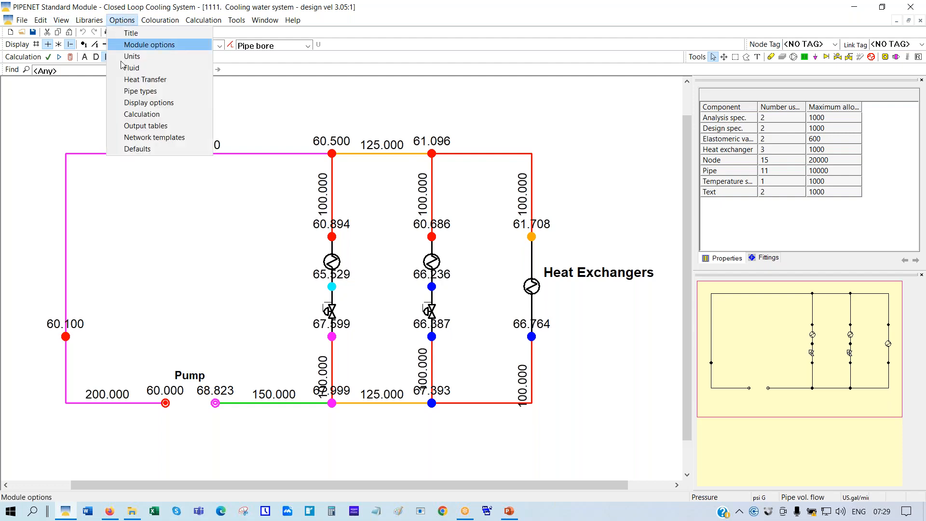
pyautogui.click(149, 91)
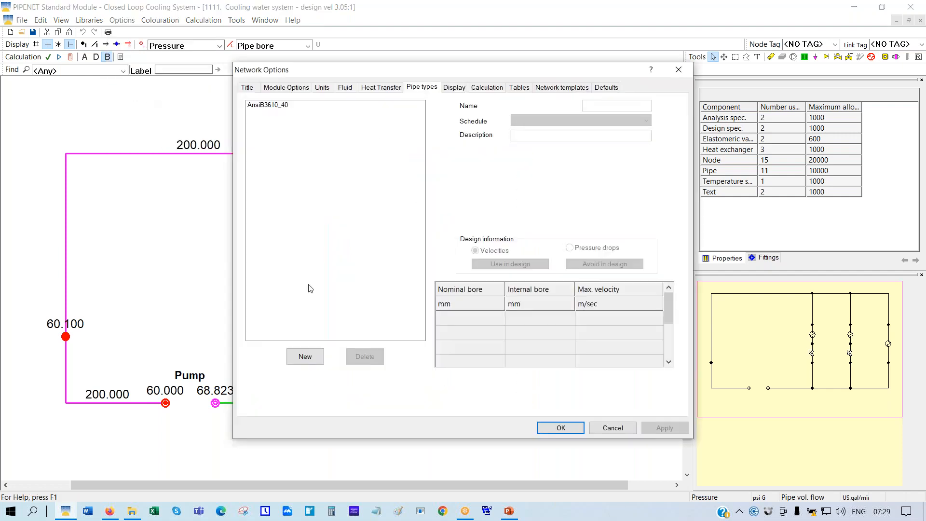
pyautogui.click(275, 105)
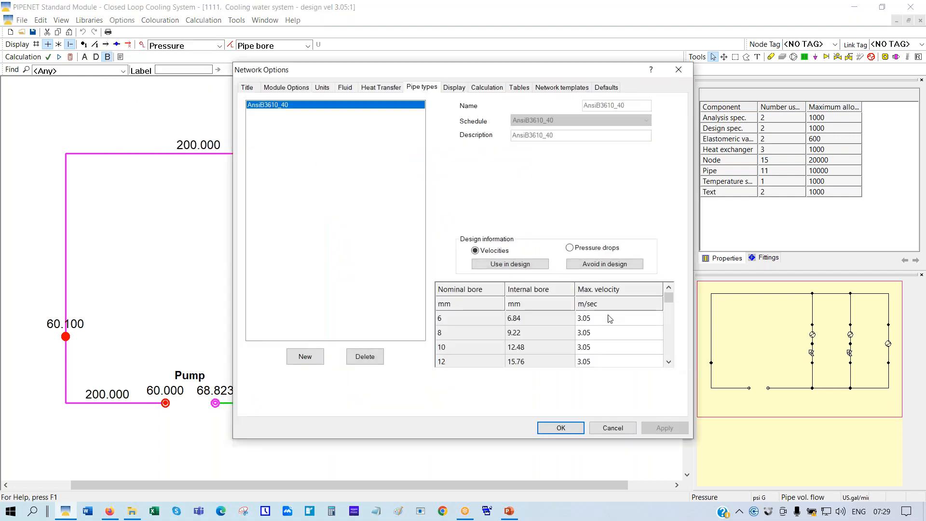
pyautogui.click(610, 320)
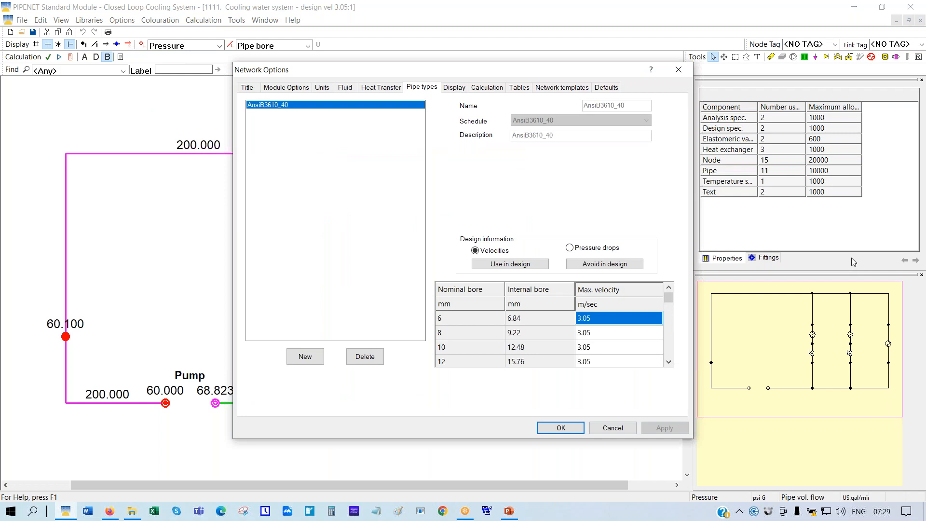
pyautogui.write('6')
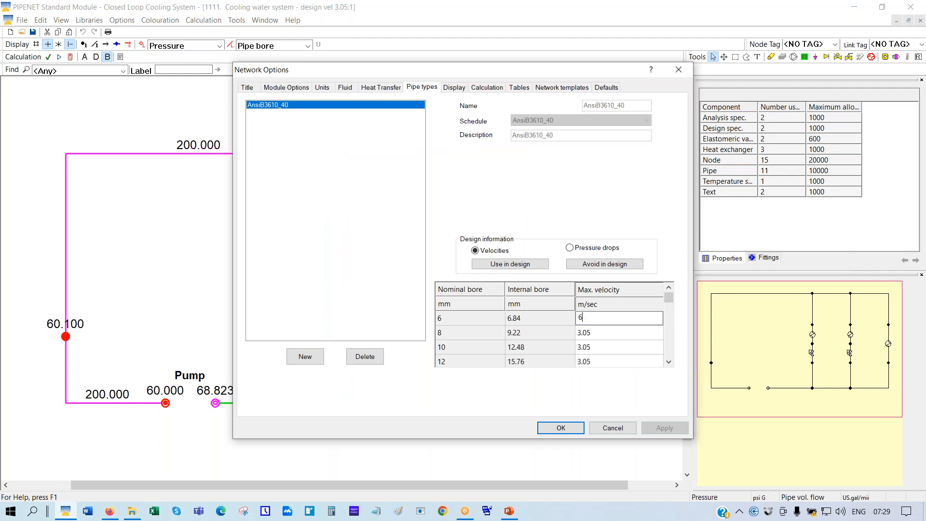
pyautogui.click(554, 324)
pyautogui.moveTo(610, 319); pyautogui.dragTo(622, 372)
pyautogui.hotkey('ctrl', 'd')
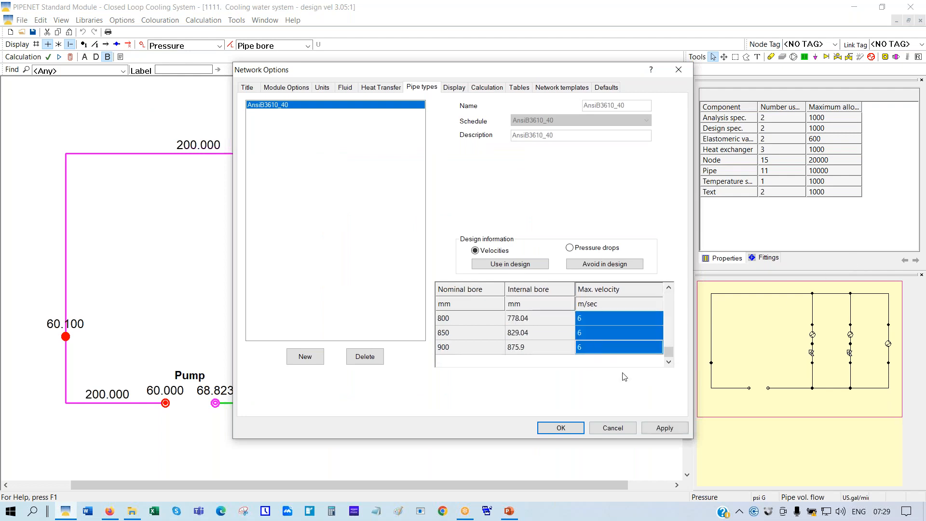
pyautogui.click(669, 434)
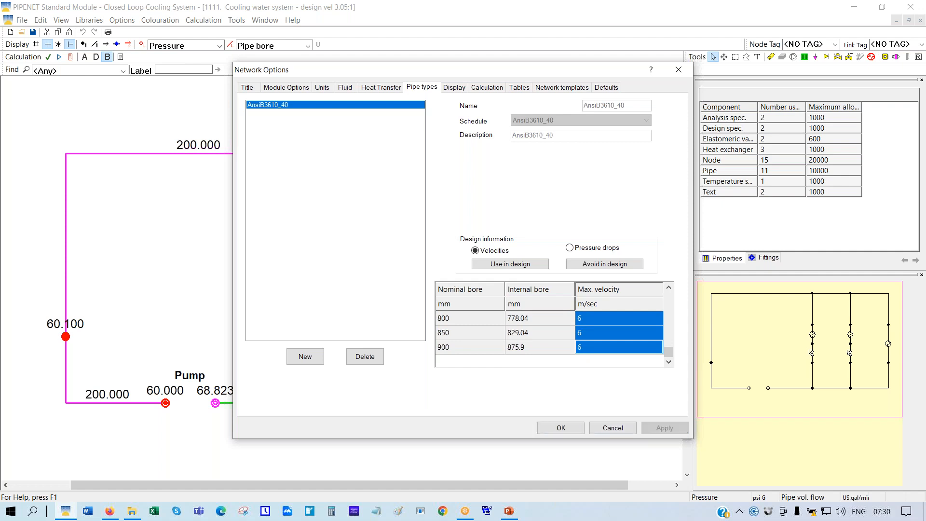
pyautogui.click(571, 427)
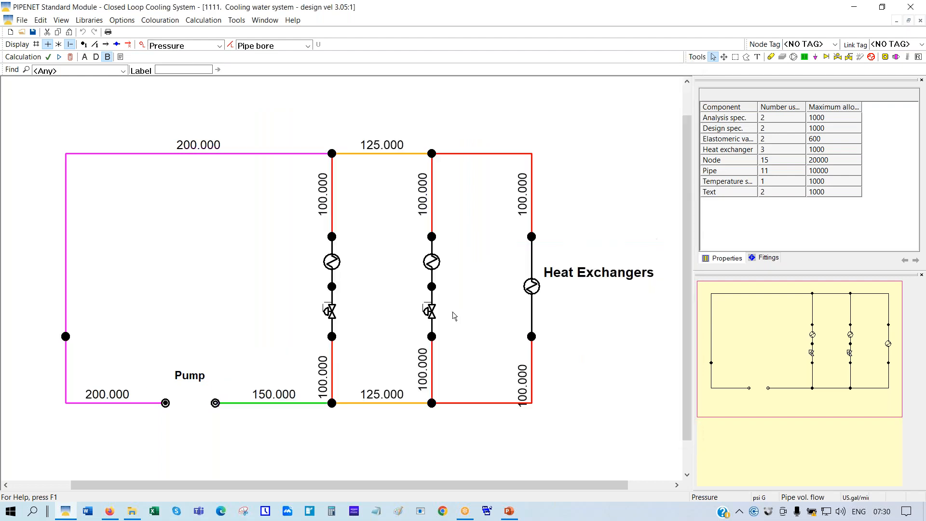
# Run the calculation with the 6 m/s limit and accept the OK result, giving 80–125 mm bores
pyautogui.click(71, 58)
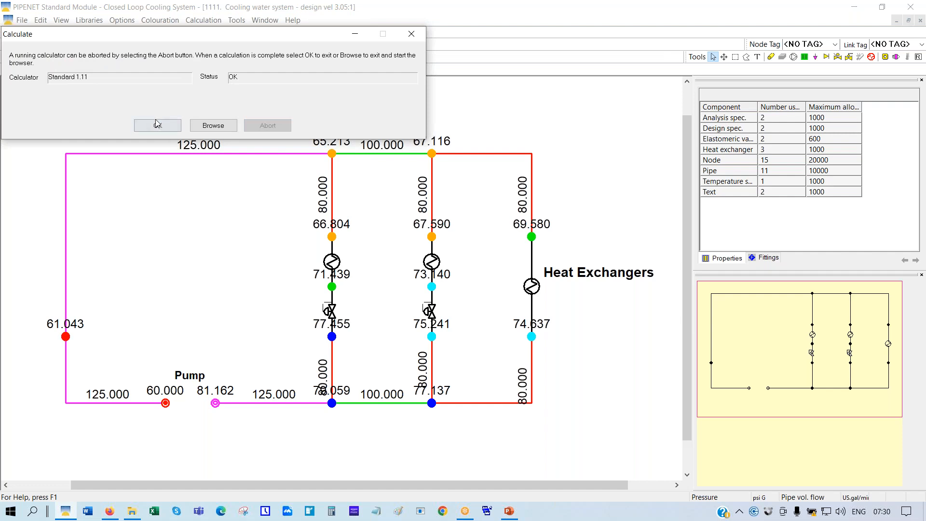
pyautogui.click(157, 127)
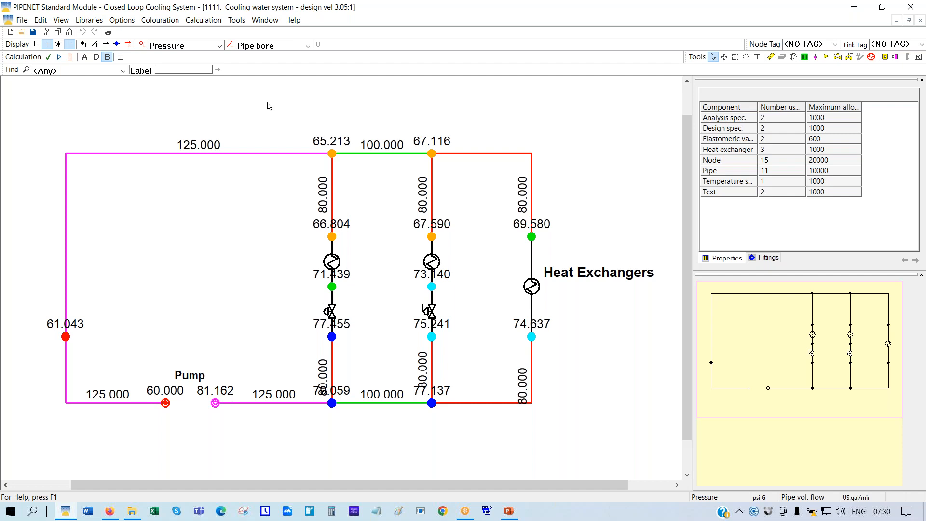
# Label pipes by volumetric flow and label and colour nodes by outflow temperature
pyautogui.click(308, 46)
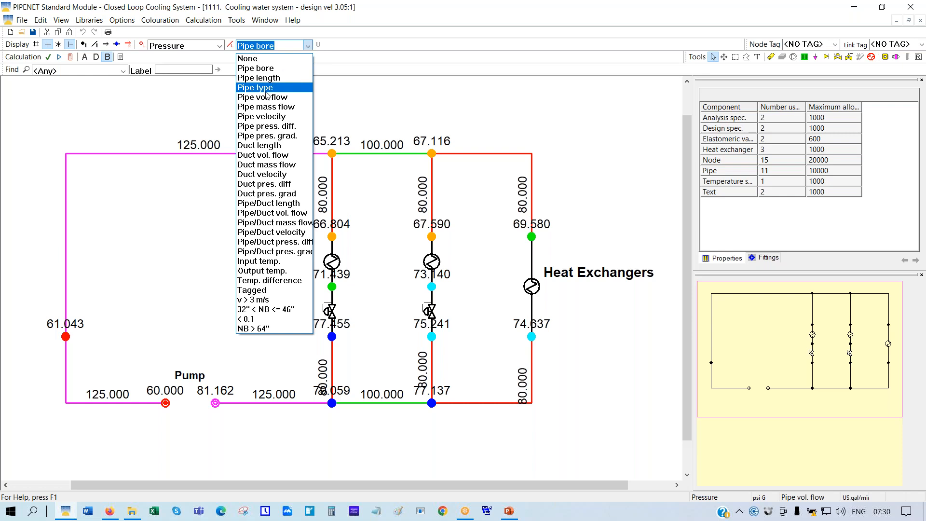
pyautogui.click(282, 97)
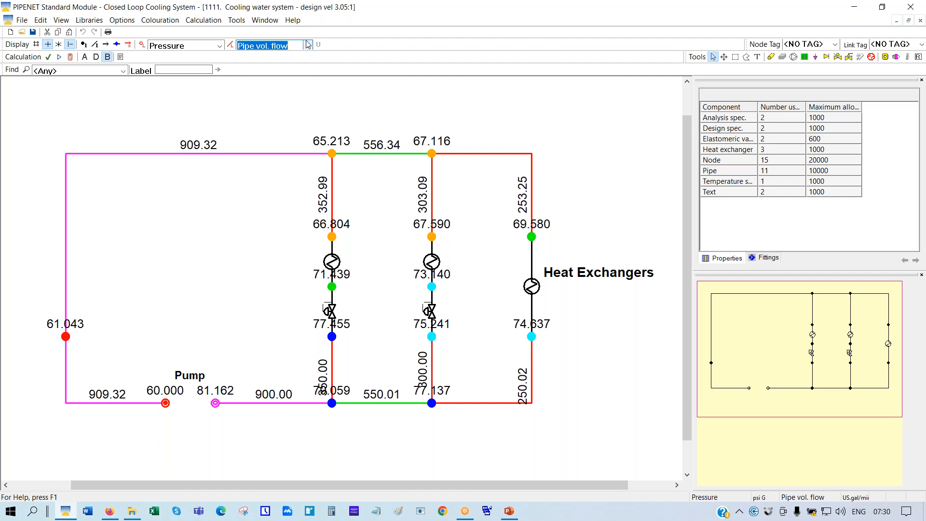
pyautogui.click(216, 47)
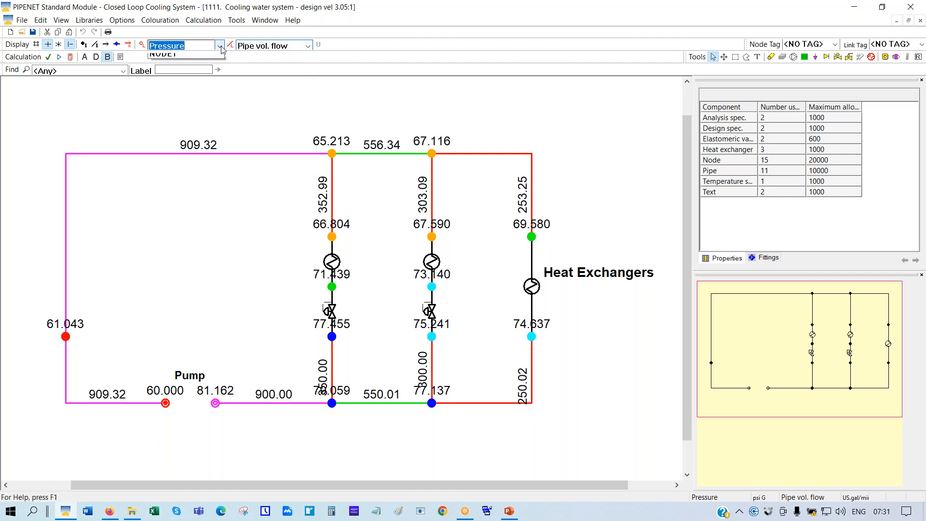
pyautogui.click(172, 90)
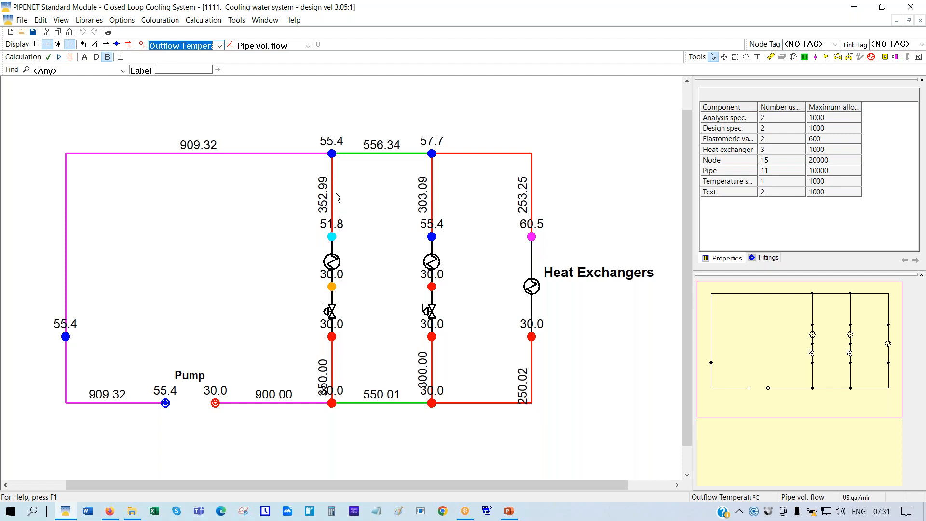
# Tile the windows, maximize the schematic, and place the temperature and flow legends at the upper right
pyautogui.click(264, 21)
pyautogui.click(284, 45)
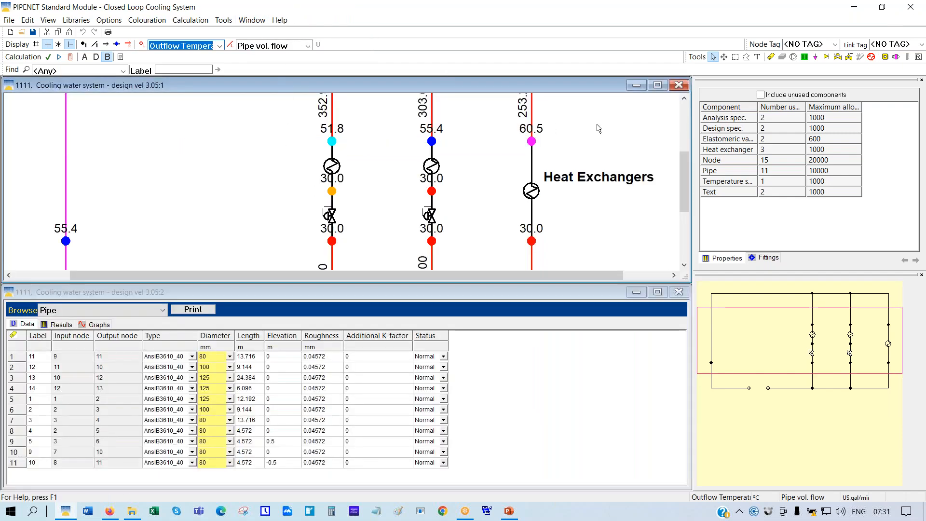
pyautogui.click(659, 87)
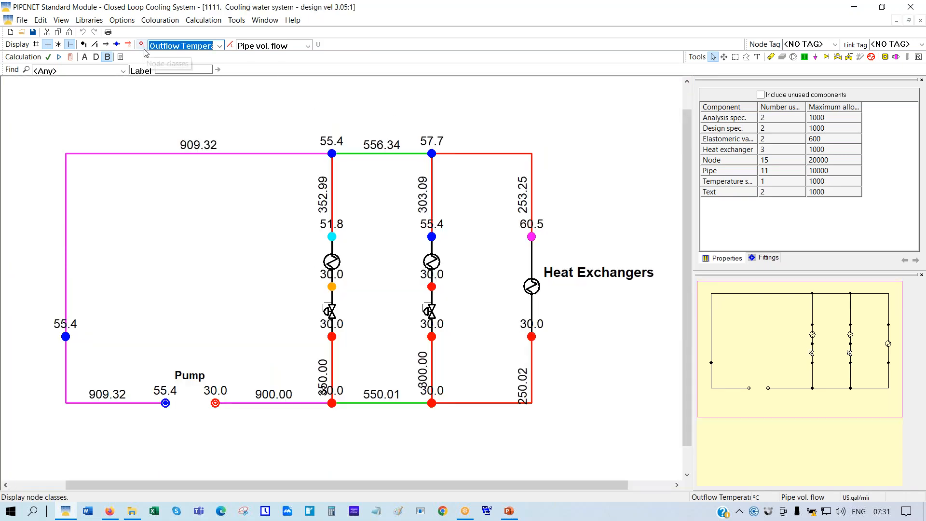
pyautogui.click(143, 46)
pyautogui.moveTo(69, 132); pyautogui.dragTo(577, 147)
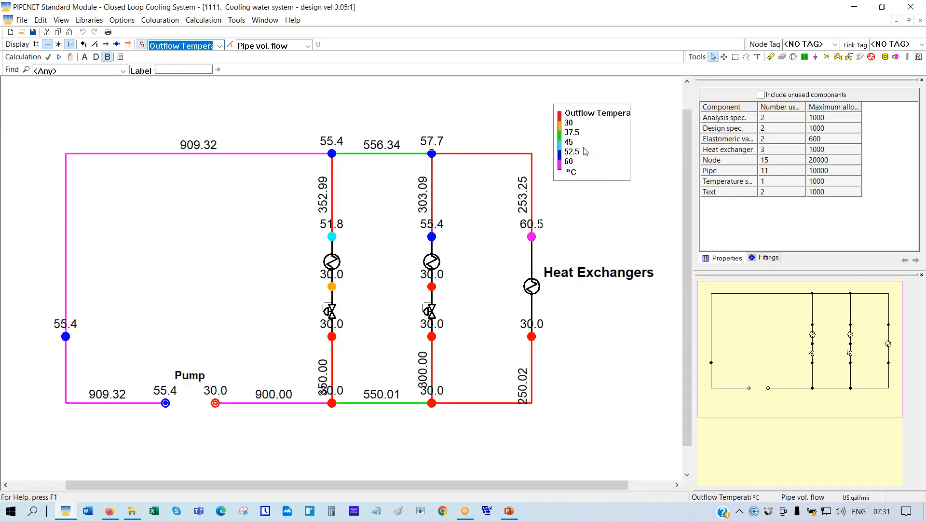
pyautogui.click(230, 45)
pyautogui.moveTo(72, 122); pyautogui.dragTo(602, 217)
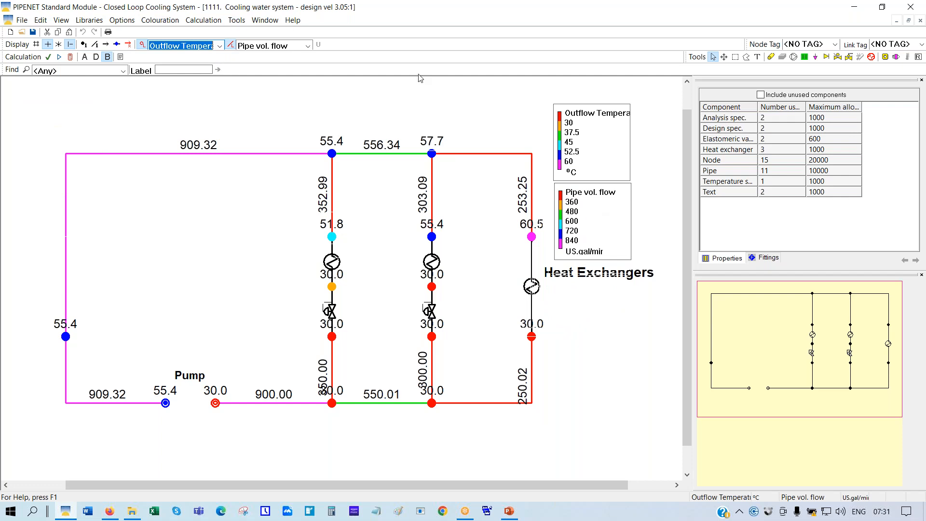
# Switch the pipe labels back to bore and the node labels back to pressure
pyautogui.click(307, 47)
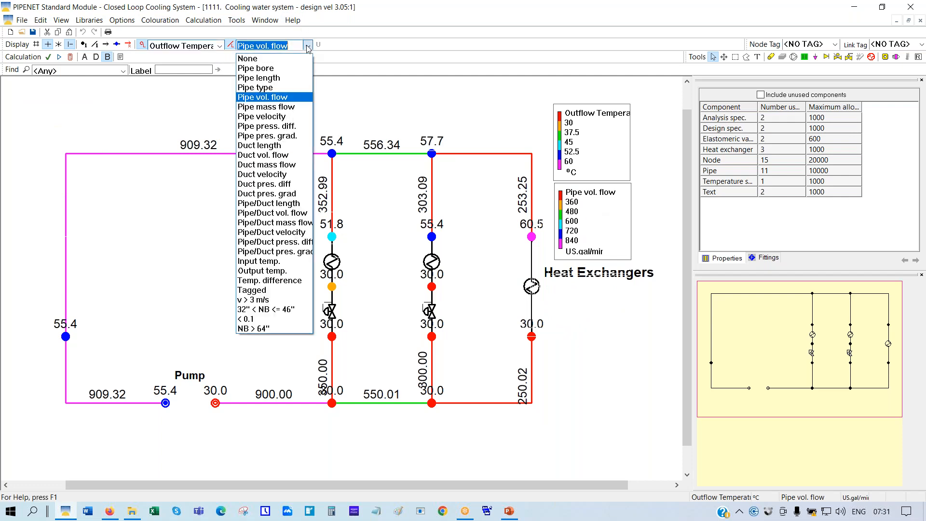
pyautogui.click(256, 70)
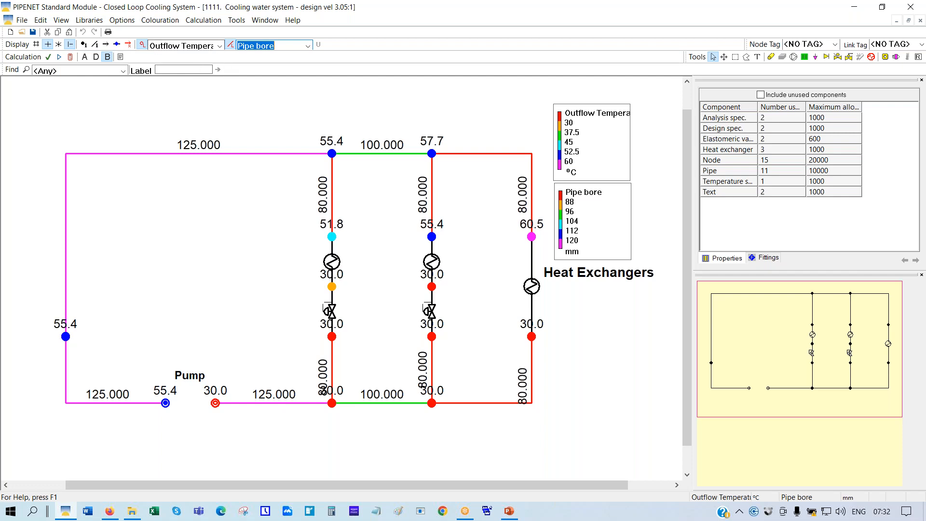
pyautogui.click(219, 45)
pyautogui.click(174, 77)
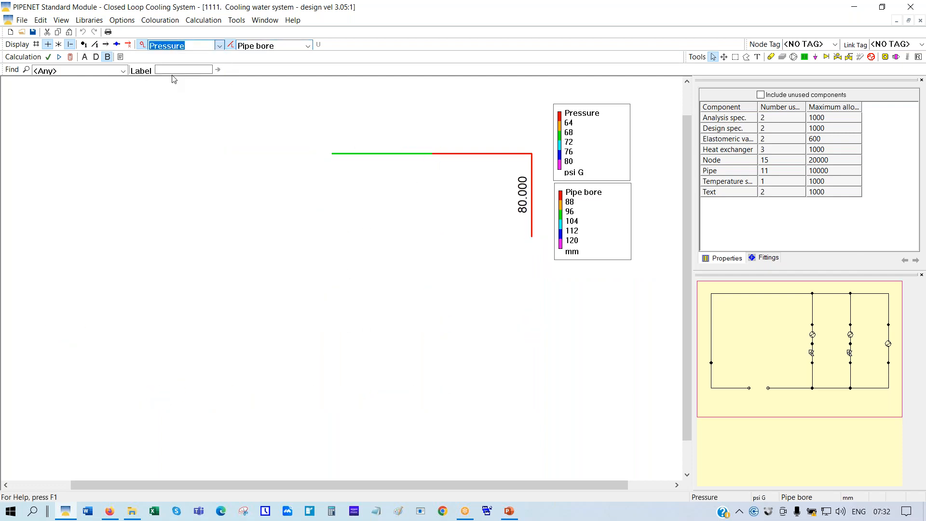
# Exclude the 125 mm nominal bore from design for the AnsiB3610_40 pipe type
pyautogui.click(120, 21)
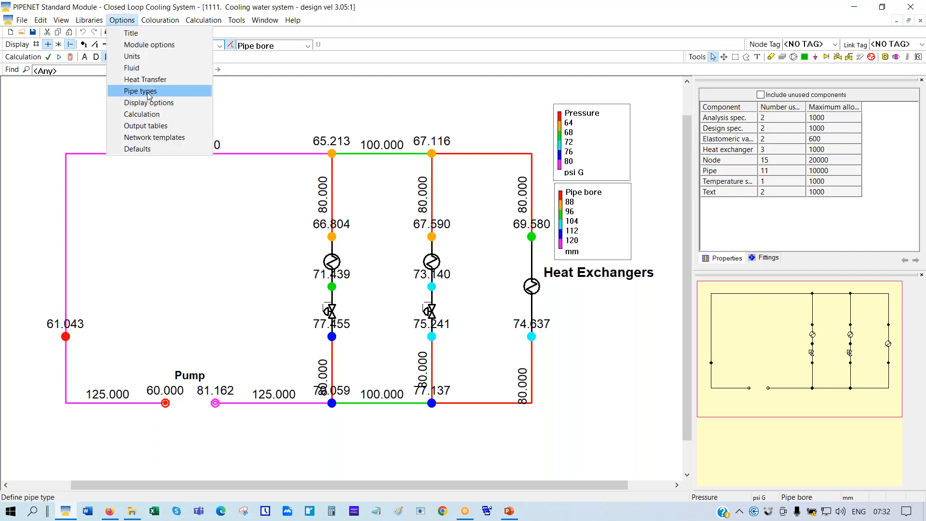
pyautogui.click(147, 91)
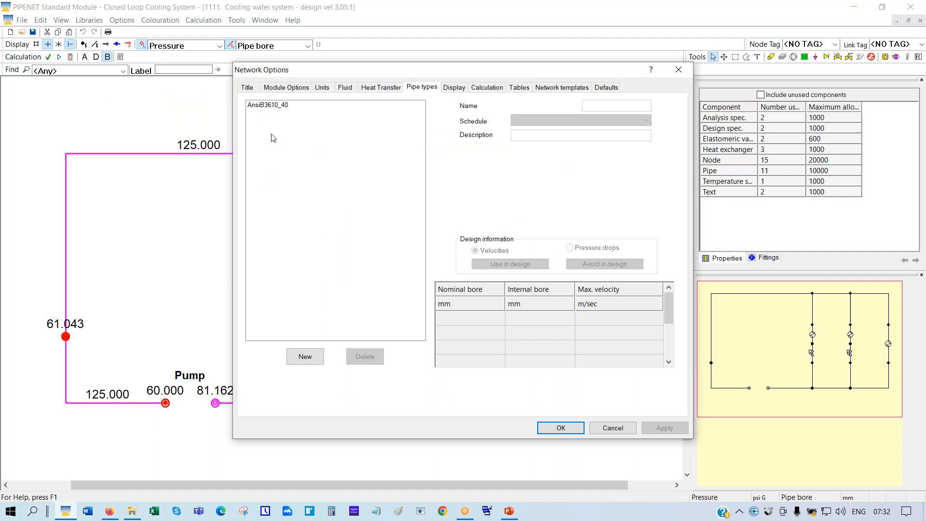
pyautogui.click(261, 105)
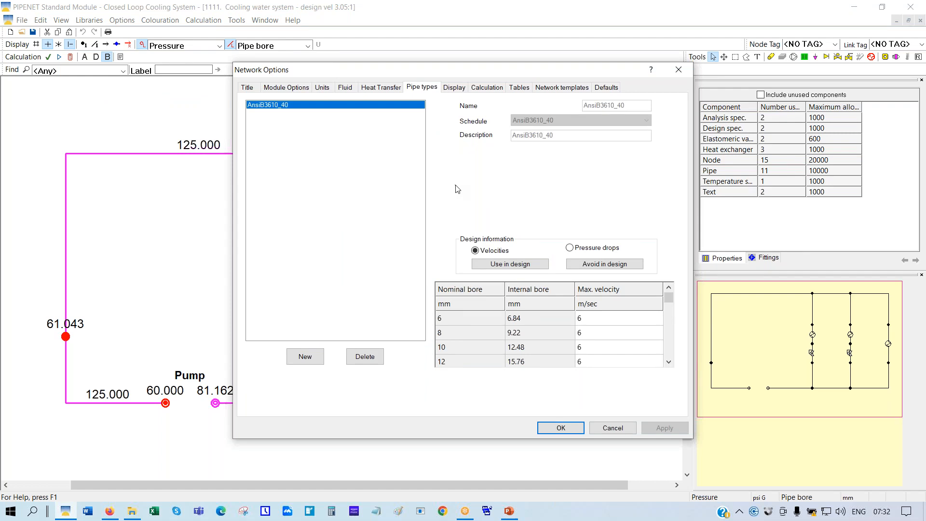
pyautogui.scroll(-4, 596, 325)
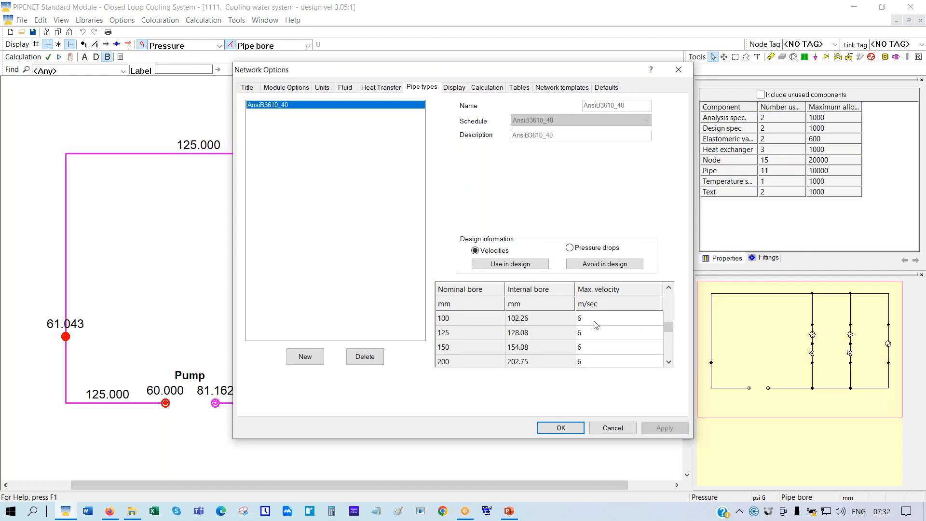
pyautogui.click(454, 334)
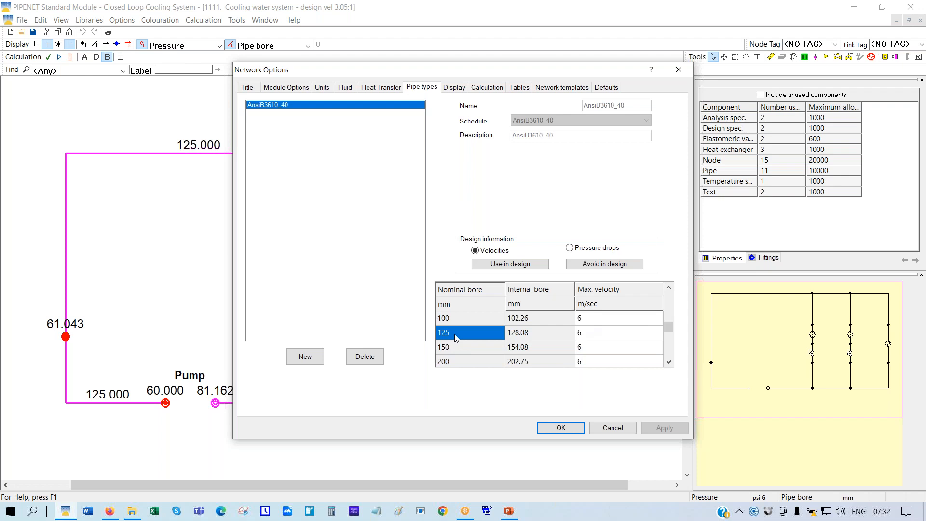
pyautogui.click(600, 266)
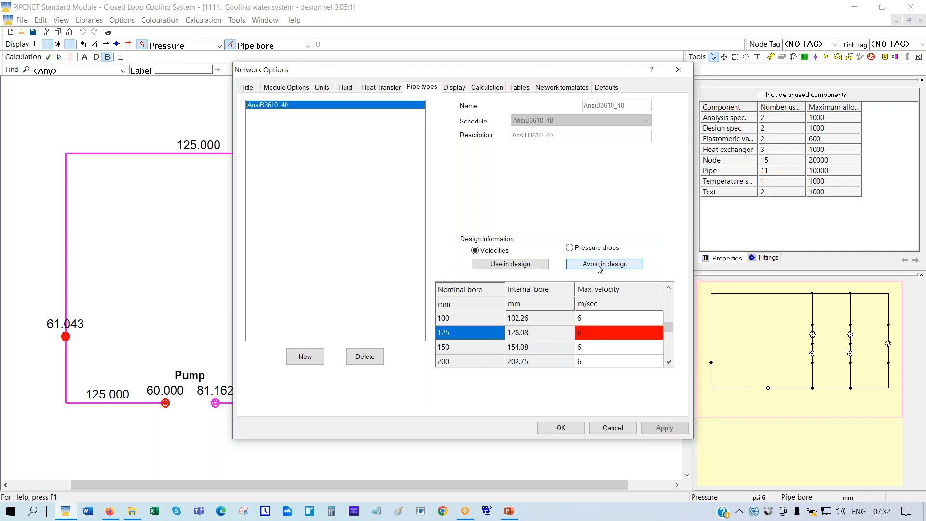
pyautogui.click(558, 428)
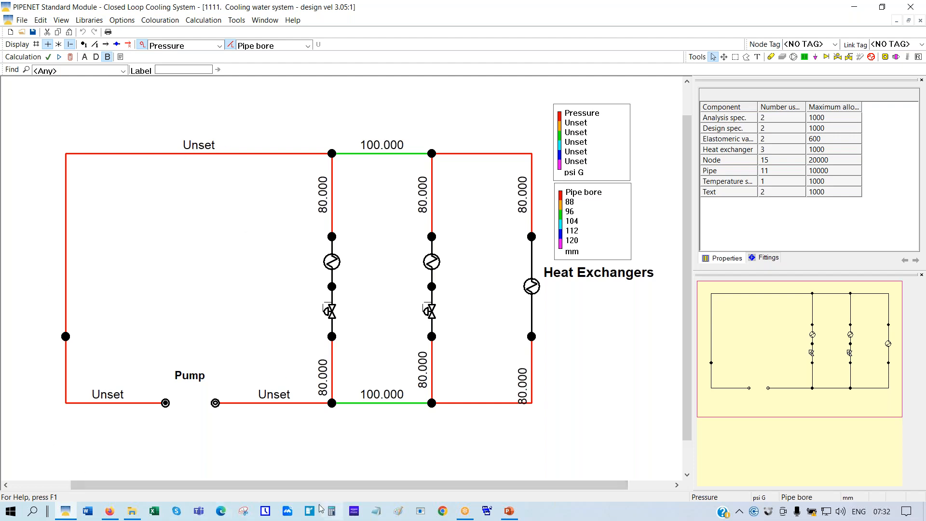
# Recalculate without the 125 mm bore so pipes size at 80, 100 and 150 mm
pyautogui.click(72, 57)
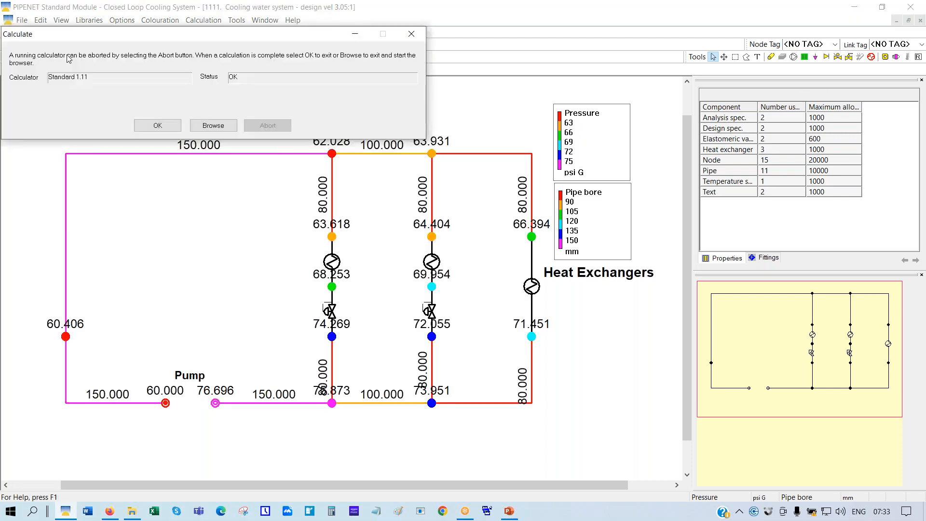
pyautogui.click(173, 126)
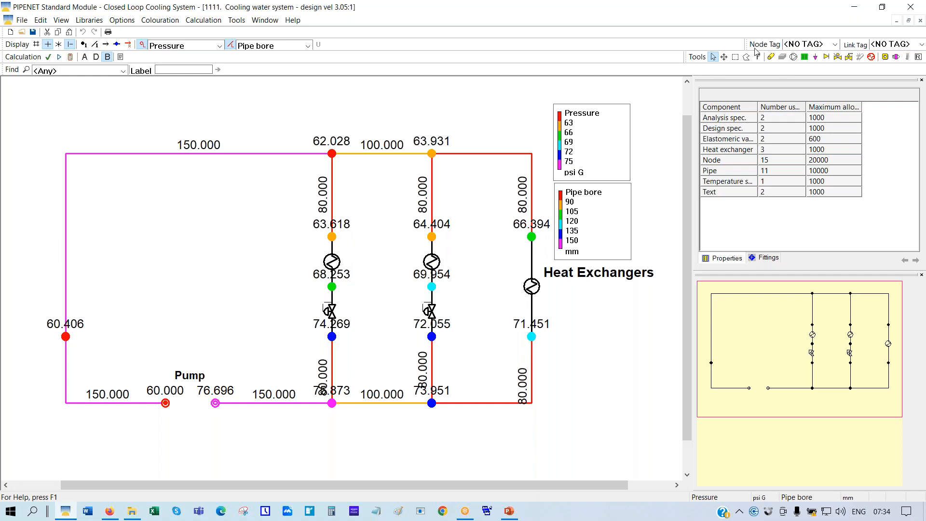
# Zoom out and shift the view of the cooling network
pyautogui.click(724, 57)
pyautogui.scroll(-3, 396, 117)
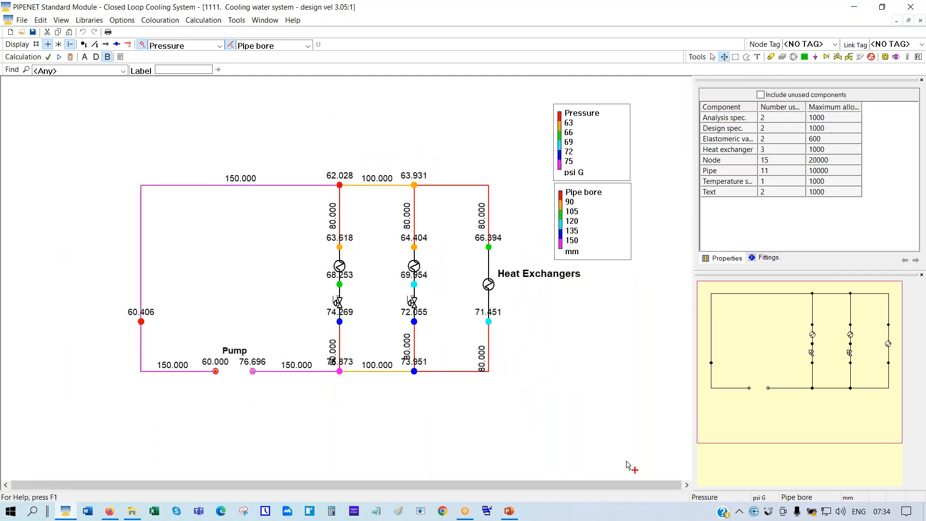
pyautogui.moveTo(549, 395); pyautogui.dragTo(610, 400)
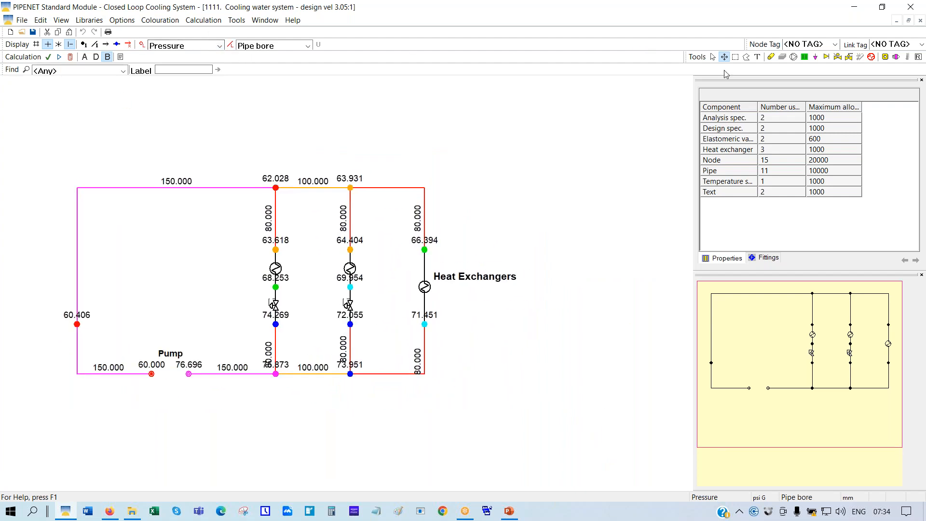
pyautogui.click(713, 57)
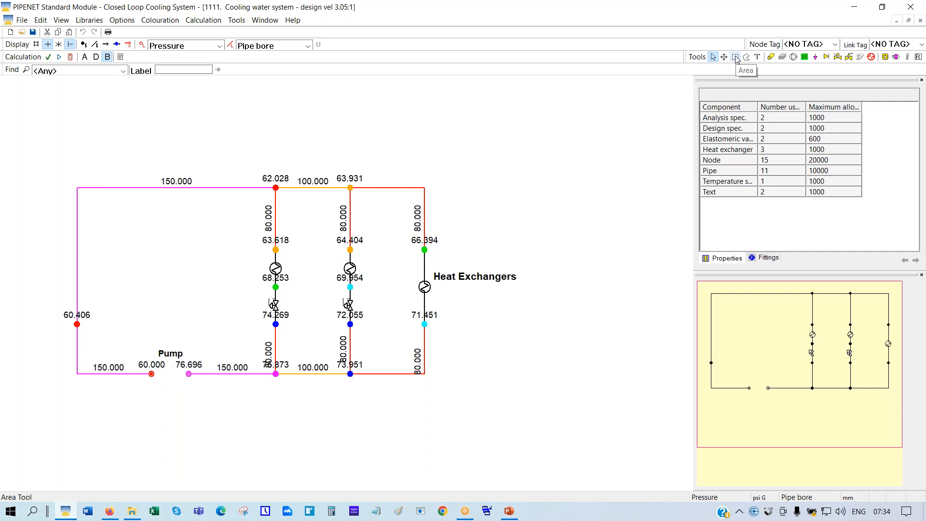
# Turn on the drawing grid, try isometric, and settle on an orthogonal grid
pyautogui.click(37, 44)
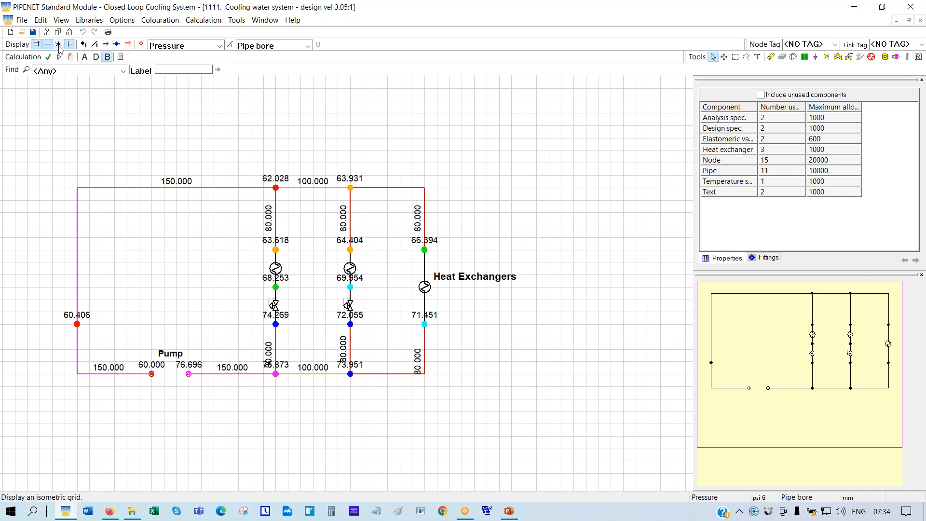
pyautogui.click(58, 45)
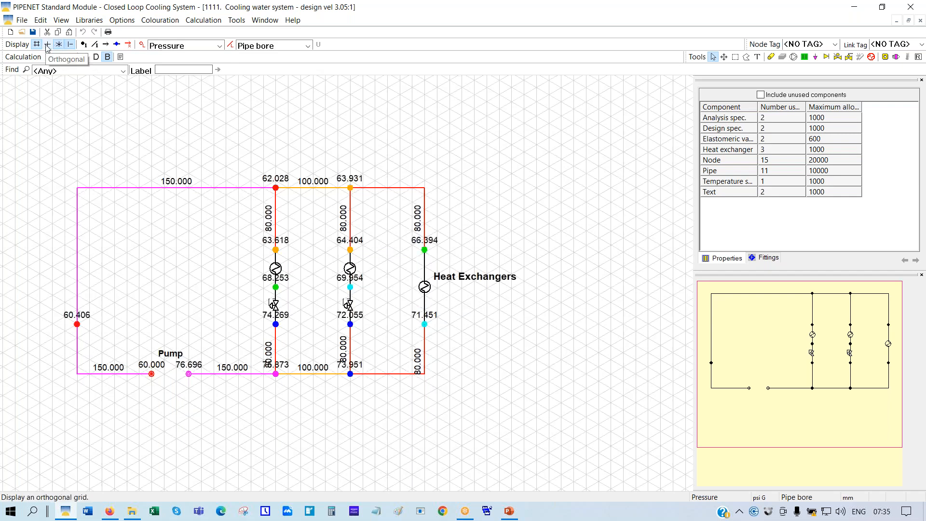
pyautogui.click(46, 45)
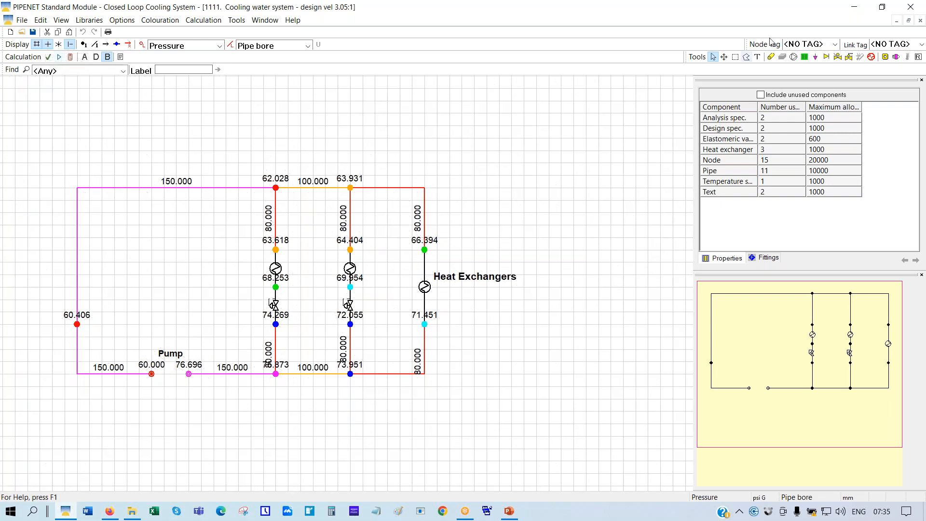
pyautogui.click(735, 57)
# Select the two middle heat-exchanger branches and set pipe and node labels to None
pyautogui.moveTo(245, 141); pyautogui.dragTo(386, 419)
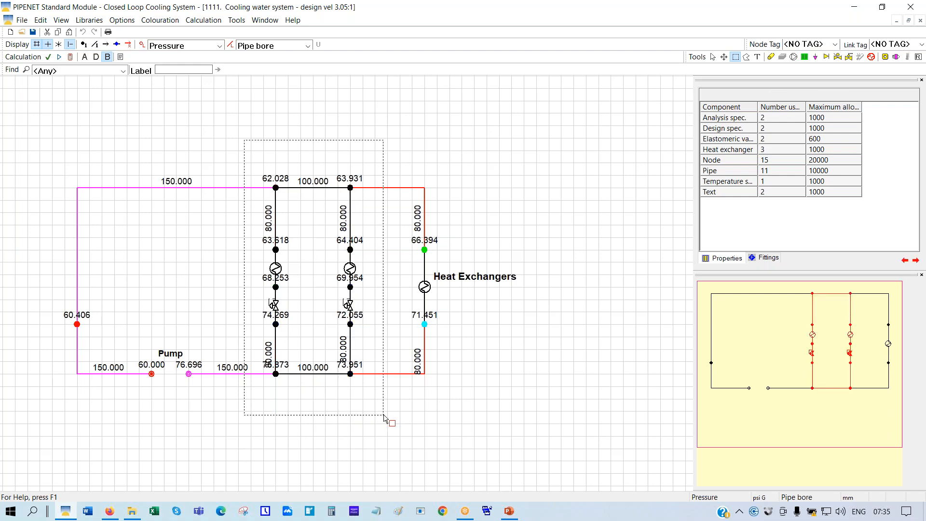
pyautogui.click(309, 46)
pyautogui.click(251, 56)
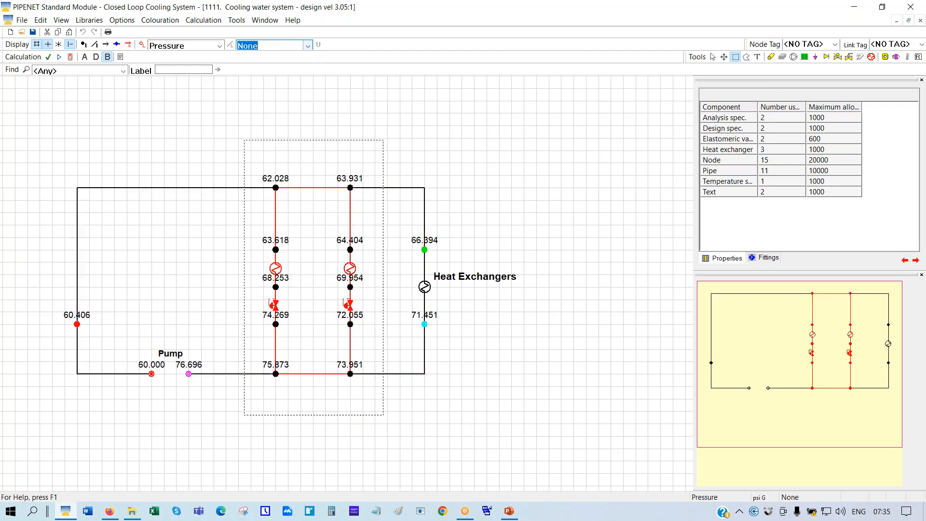
pyautogui.click(220, 45)
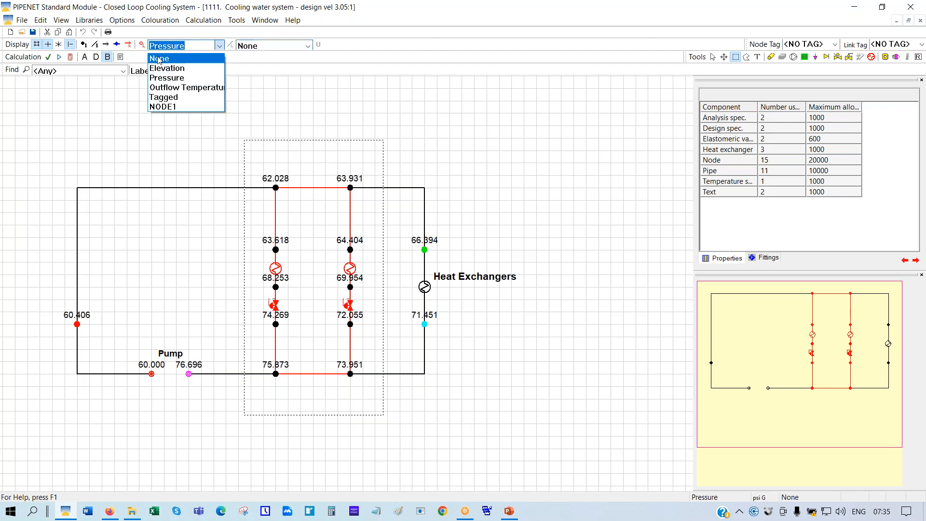
pyautogui.click(159, 59)
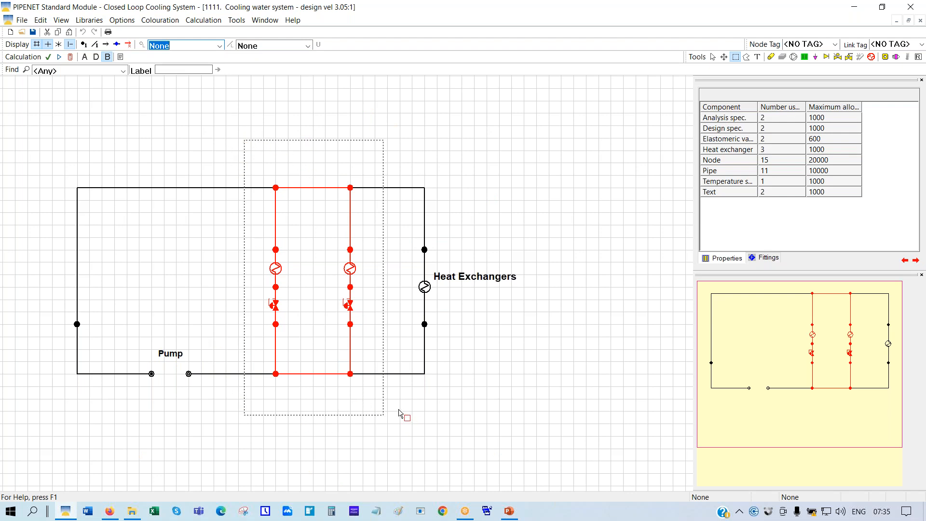
# Copy and paste the two branches, then move the copy to the right of the network
pyautogui.rightClick(298, 223)
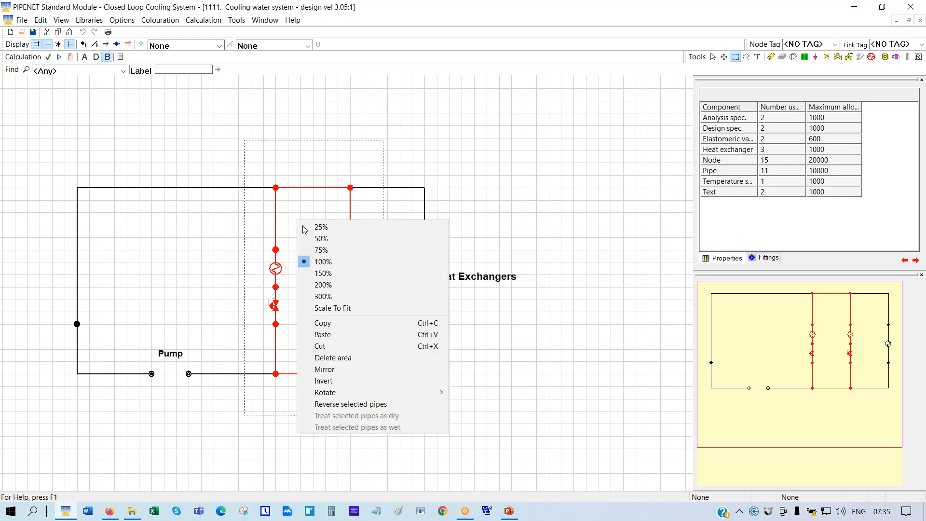
pyautogui.click(323, 323)
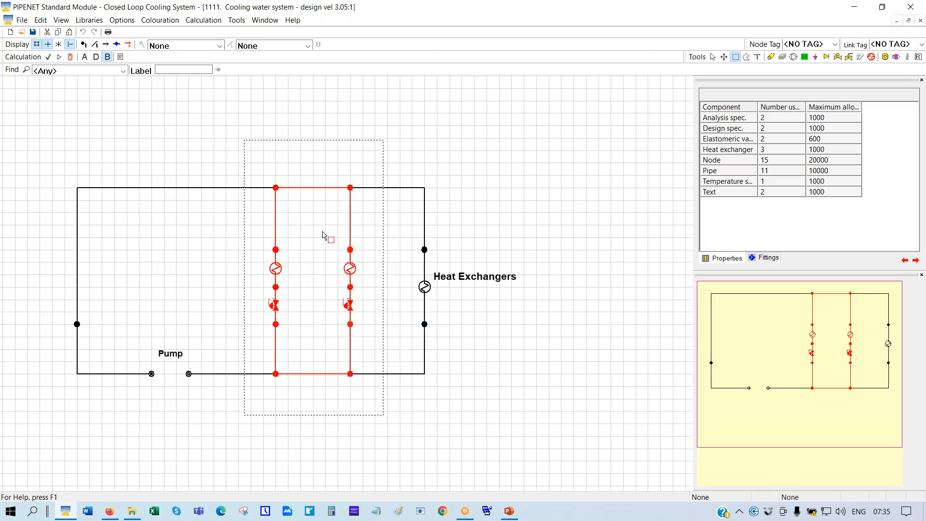
pyautogui.rightClick(316, 225)
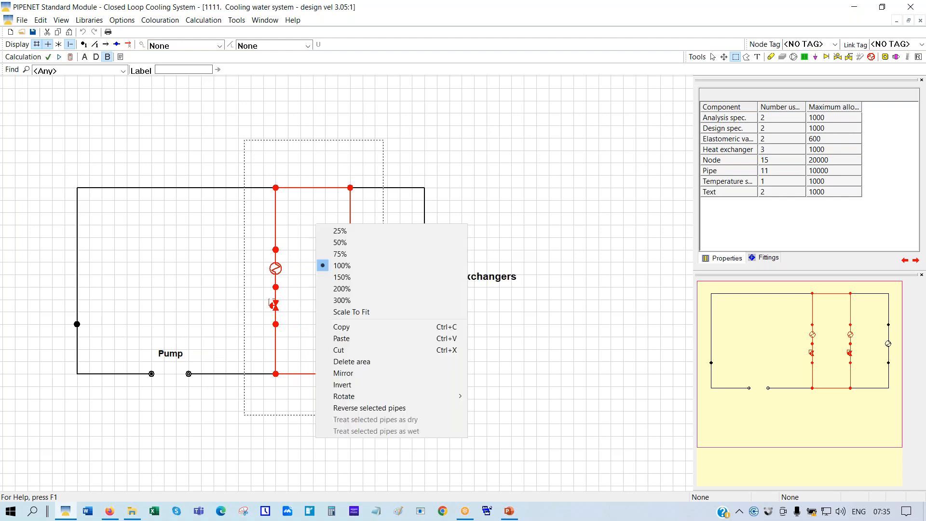
pyautogui.click(345, 343)
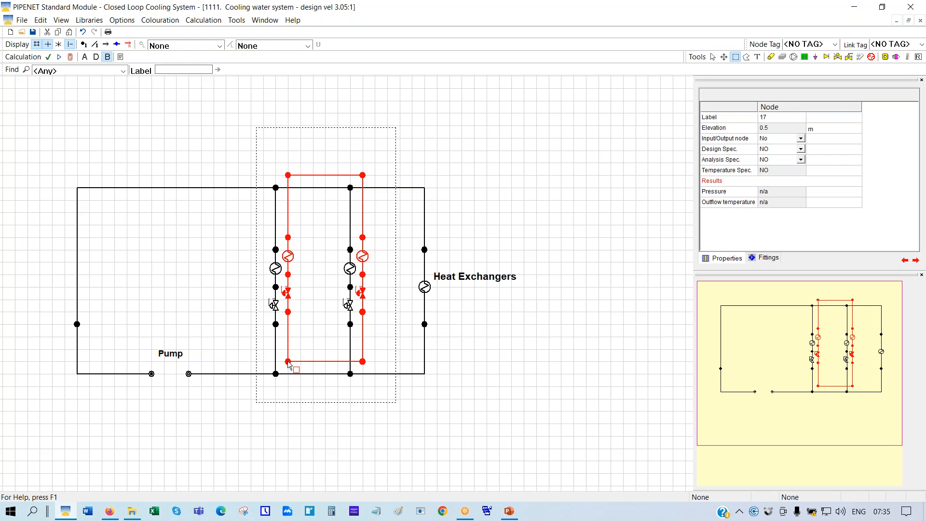
pyautogui.moveTo(288, 363); pyautogui.dragTo(537, 372)
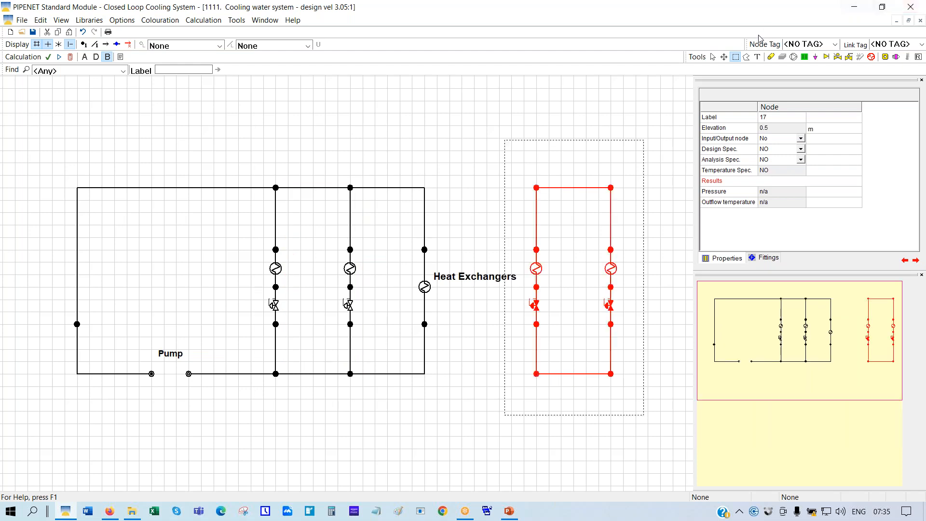
# Draw a pipe below the network from the middle branch's bottom node to the copy's bottom node
pyautogui.click(770, 58)
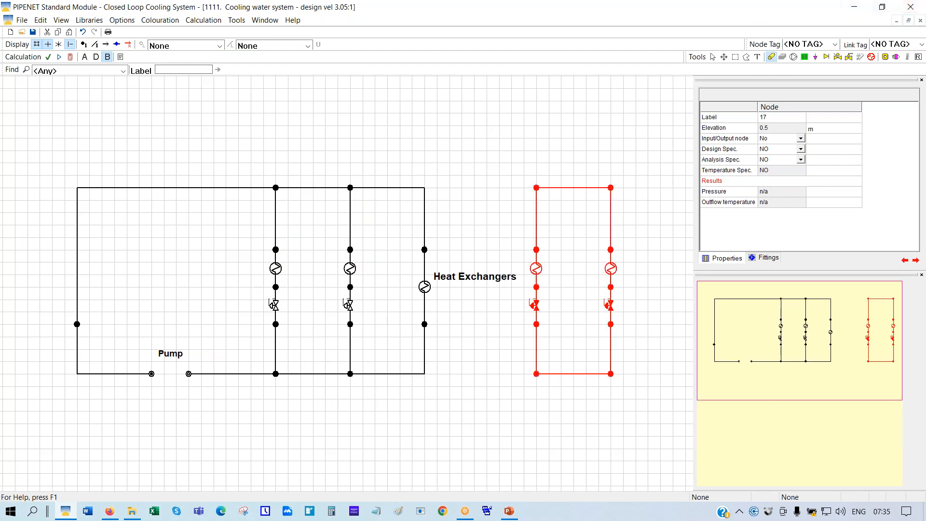
pyautogui.click(350, 375)
pyautogui.click(350, 424)
pyautogui.click(537, 424)
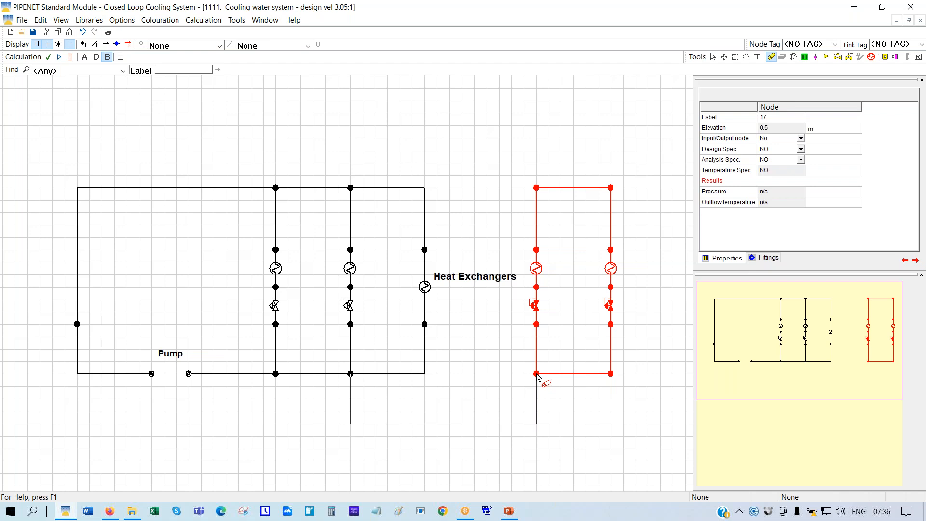
pyautogui.click(537, 375)
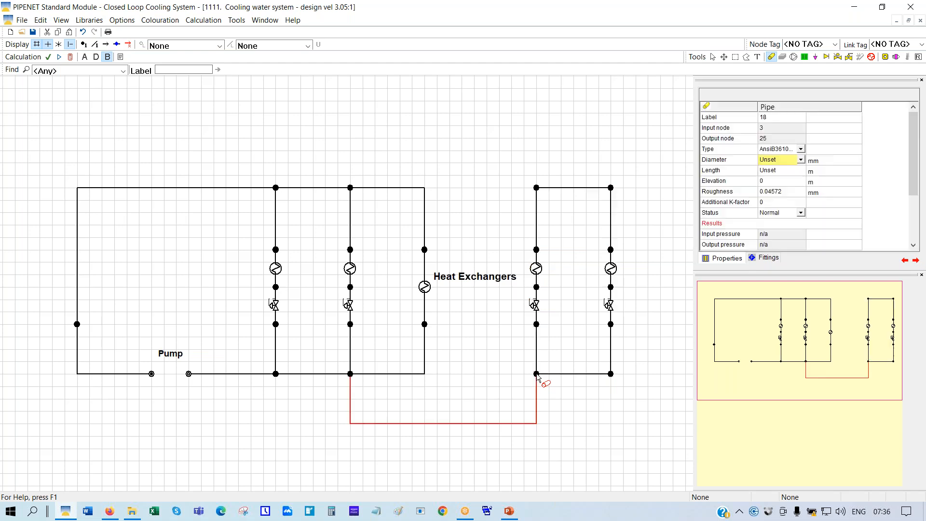
# Draw a pipe above the network from the copy's top node to the middle branch's top node
pyautogui.click(537, 188)
pyautogui.click(534, 140)
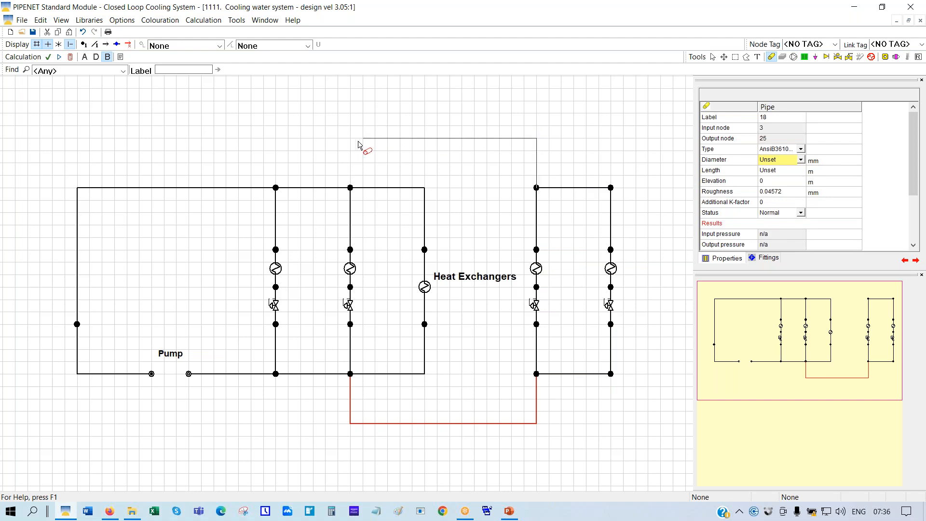
pyautogui.click(352, 143)
pyautogui.click(351, 188)
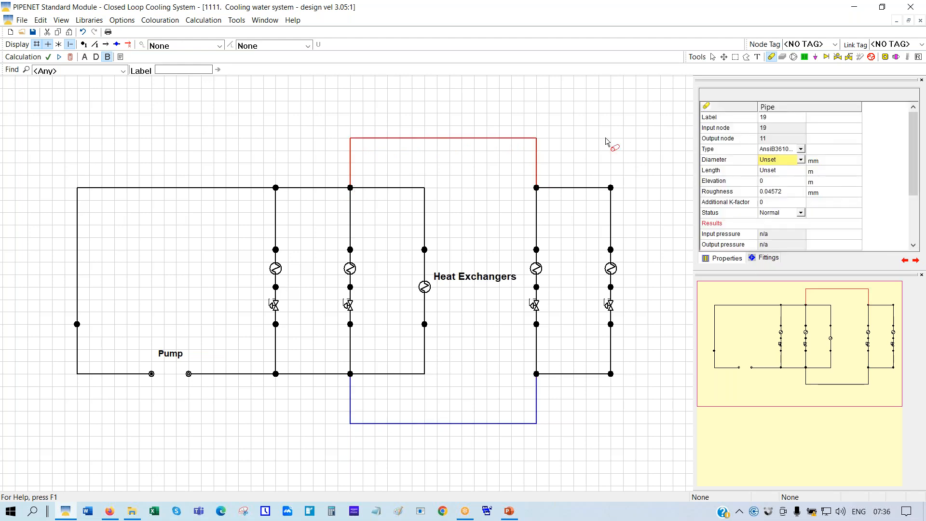
pyautogui.click(712, 58)
# Copy pipe 11's properties onto new pipes 19 and 18 (80 mm, 13.716 m)
pyautogui.rightClick(396, 189)
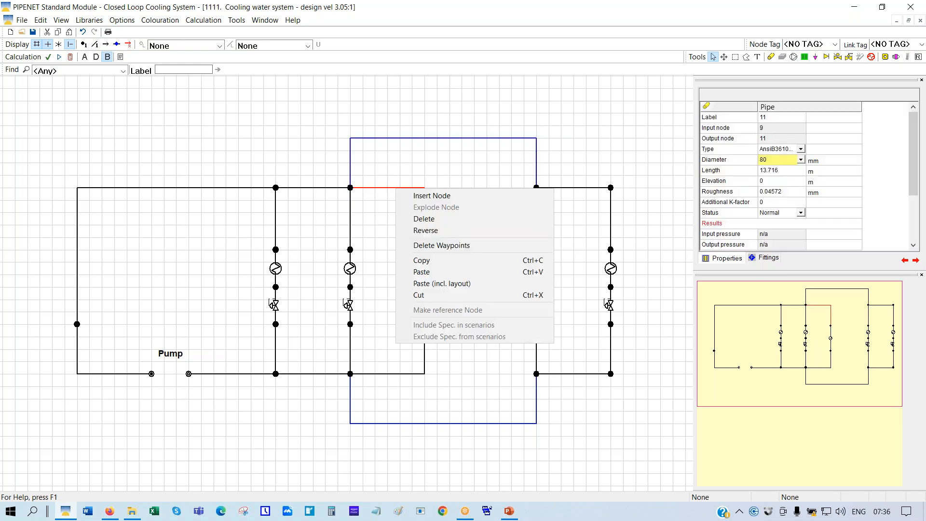
pyautogui.click(420, 264)
pyautogui.rightClick(466, 139)
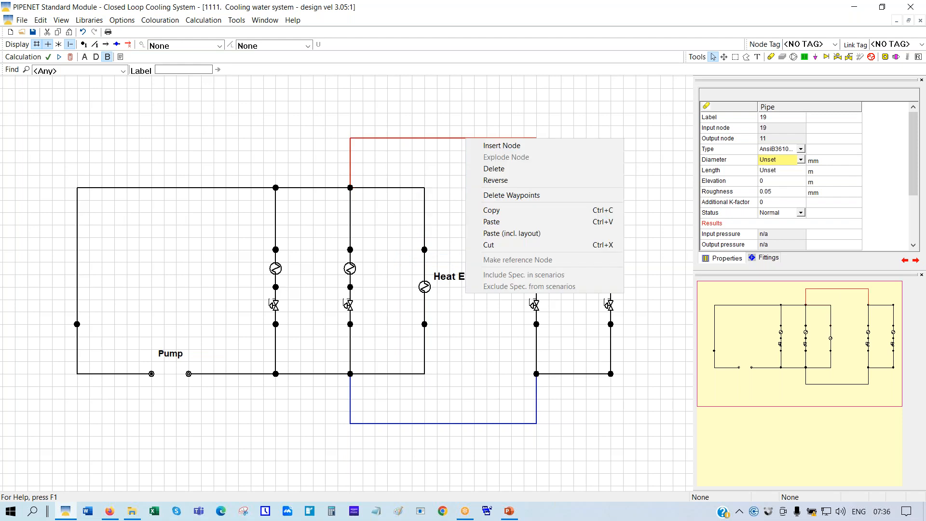
pyautogui.click(496, 223)
pyautogui.rightClick(470, 424)
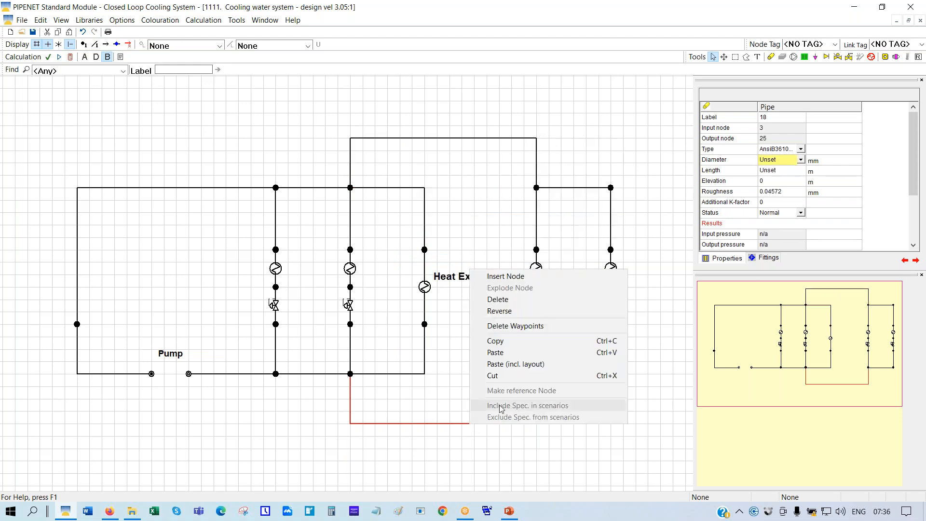
pyautogui.click(495, 354)
pyautogui.click(493, 370)
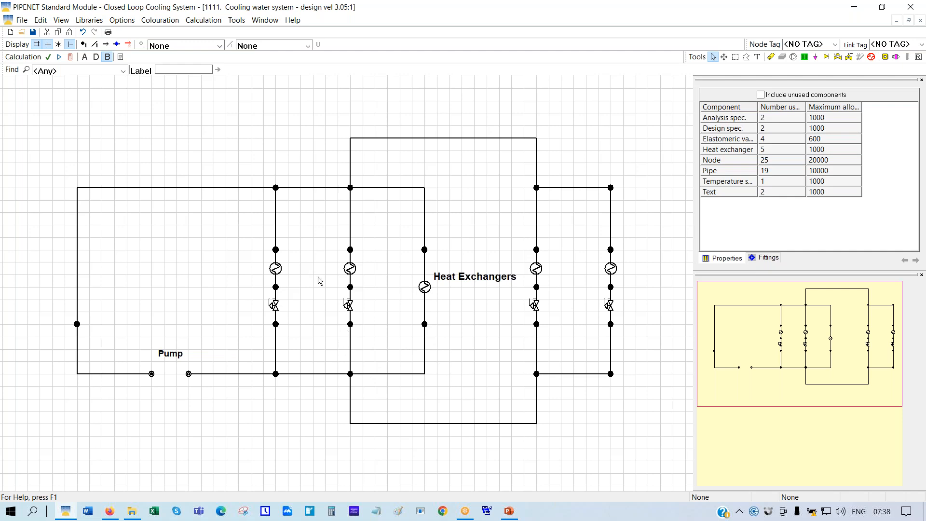
# Check the heat transfer rate and reference flow of heat exchangers one to five, left to right
pyautogui.click(277, 270)
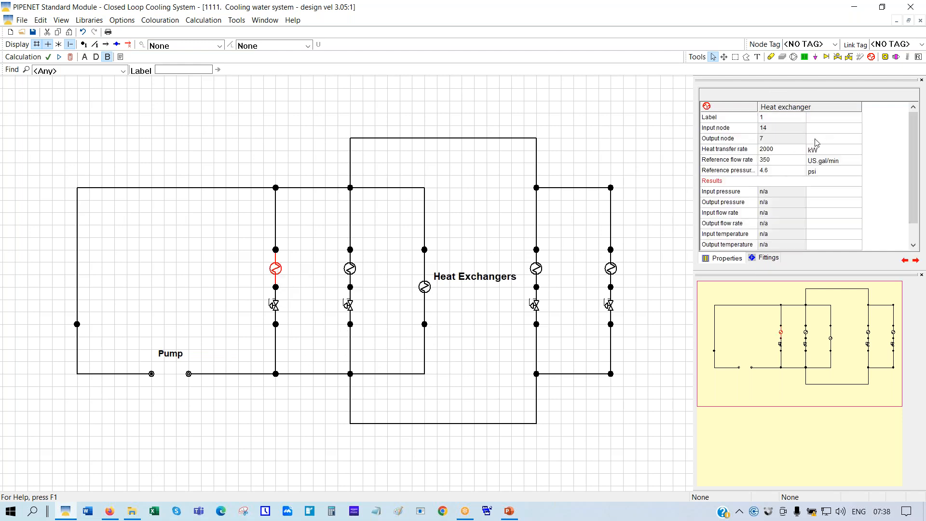
pyautogui.click(351, 273)
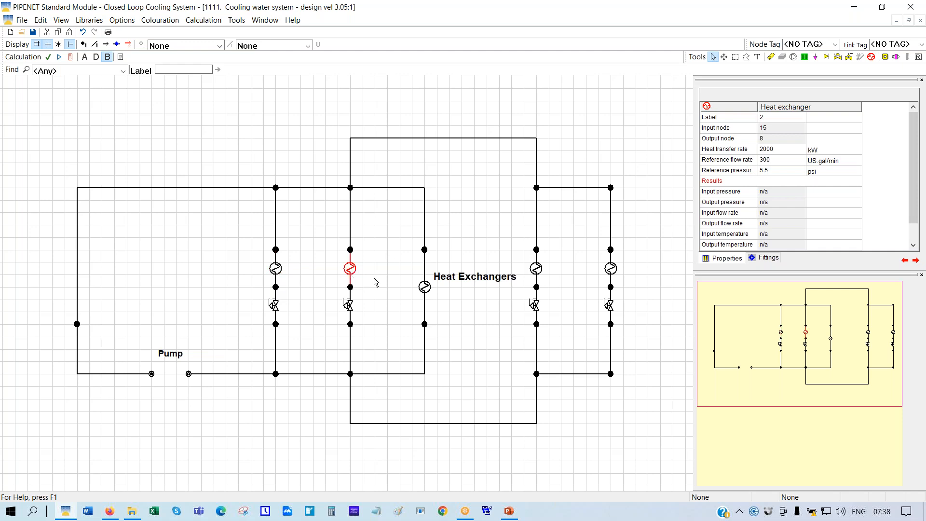
pyautogui.click(425, 288)
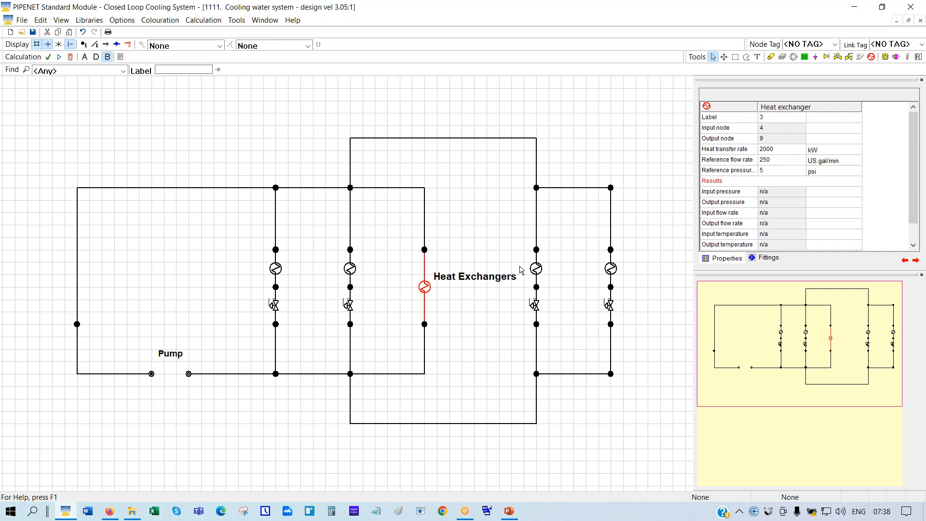
pyautogui.click(536, 272)
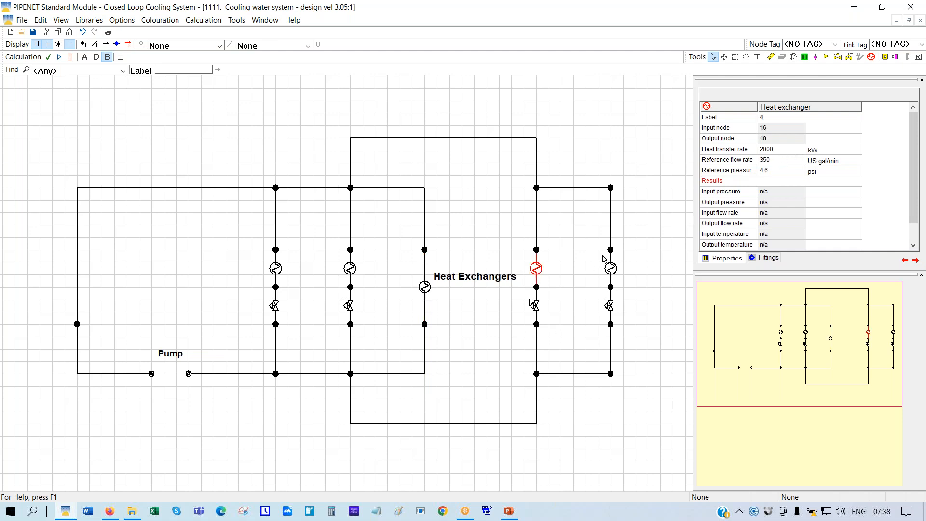
pyautogui.click(611, 271)
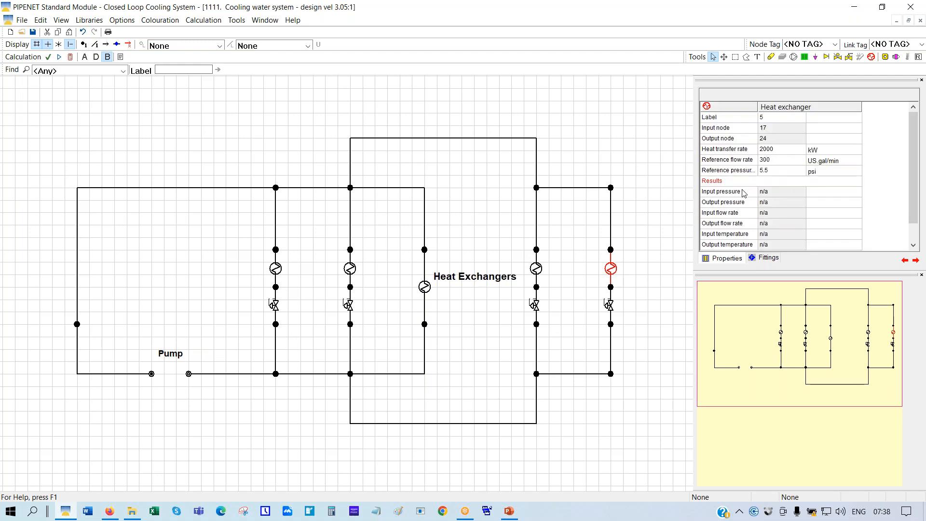
pyautogui.click(189, 375)
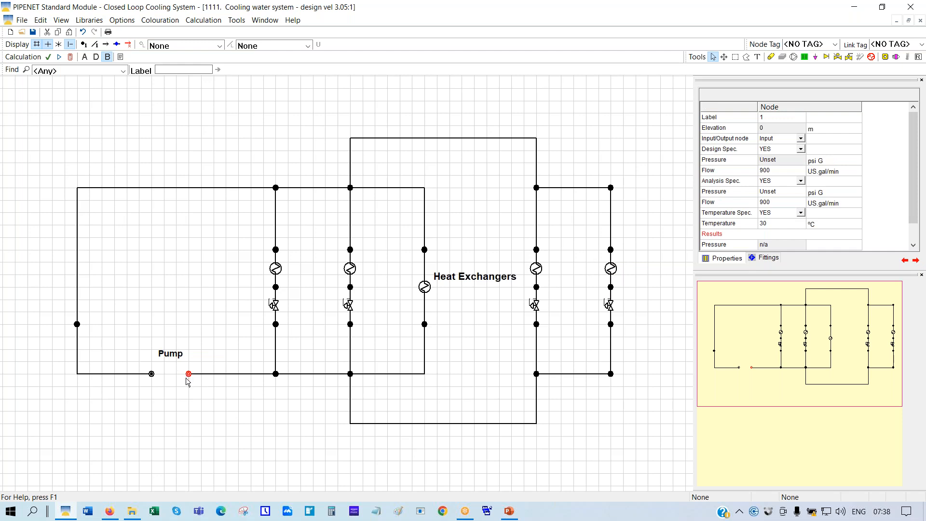
# Enter 1450 US gal/min for both the design and analysis flow at input node 1
pyautogui.click(766, 172)
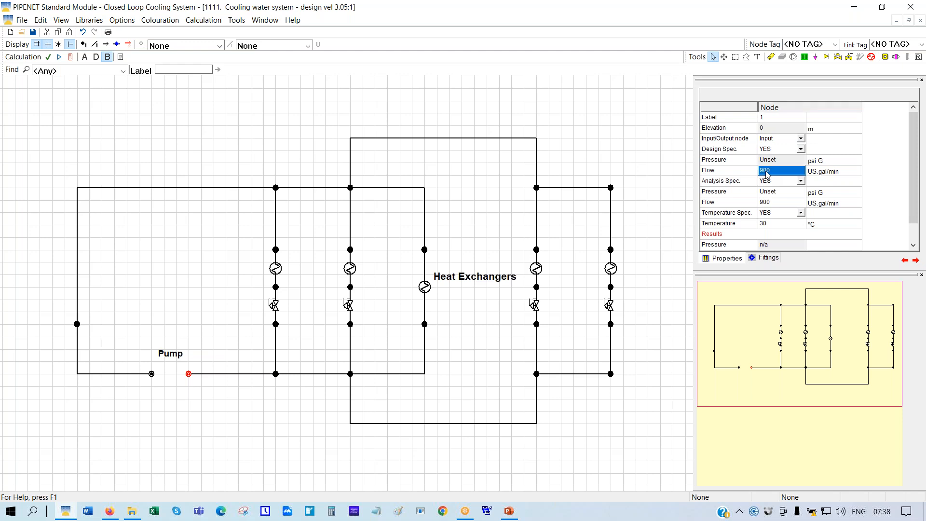
pyautogui.write('1450')
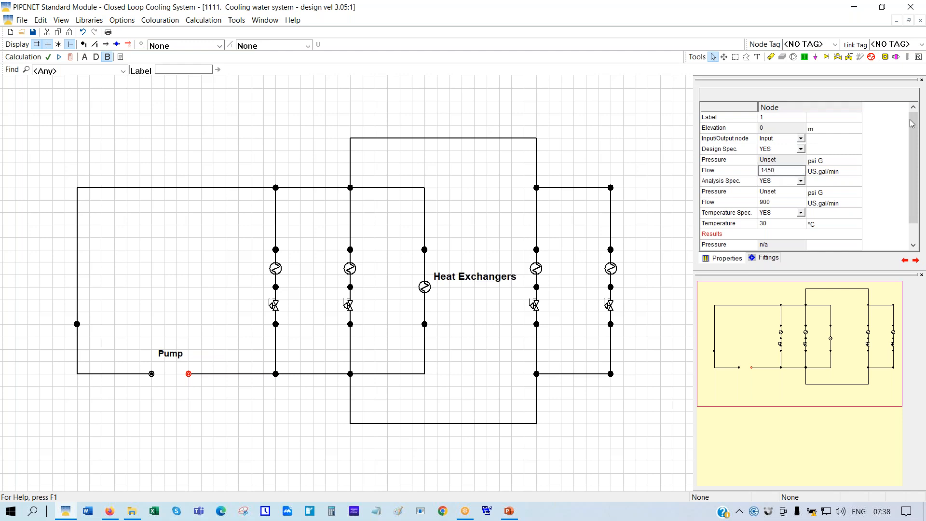
pyautogui.click(764, 205)
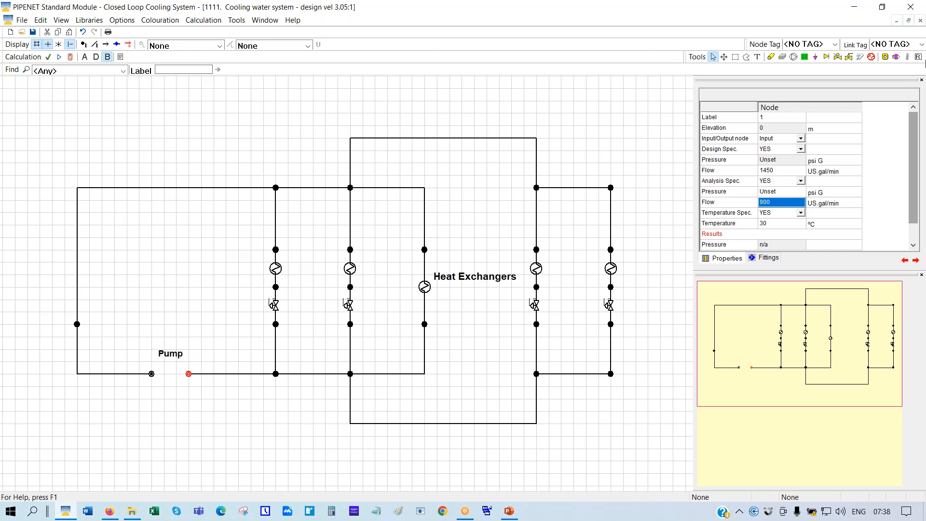
pyautogui.write('1450')
pyautogui.press('Return')
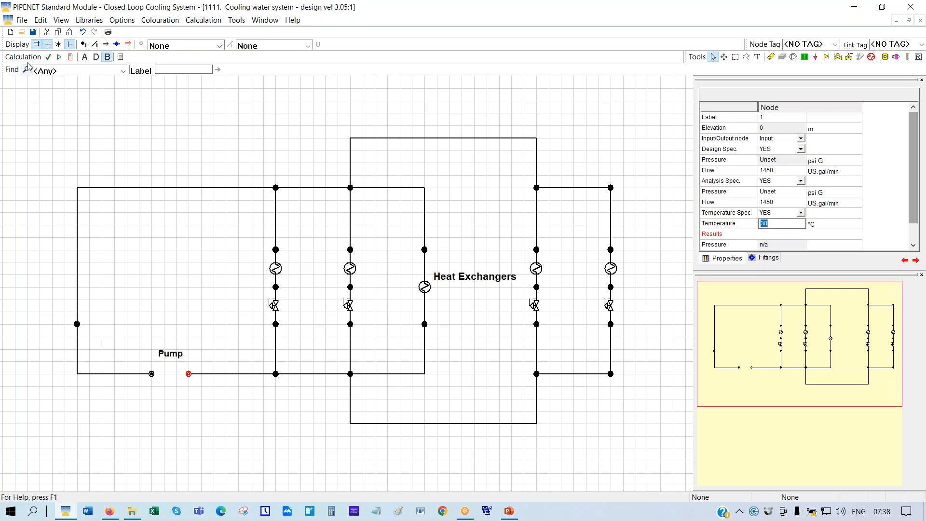
# Calculate the network and colour and label every pipe by its bore (80–150 mm)
pyautogui.click(70, 59)
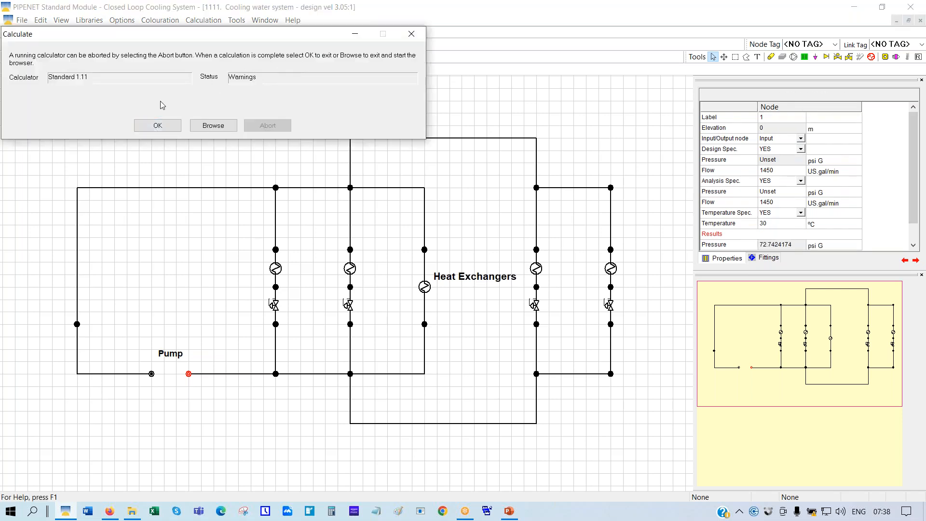
pyautogui.click(170, 126)
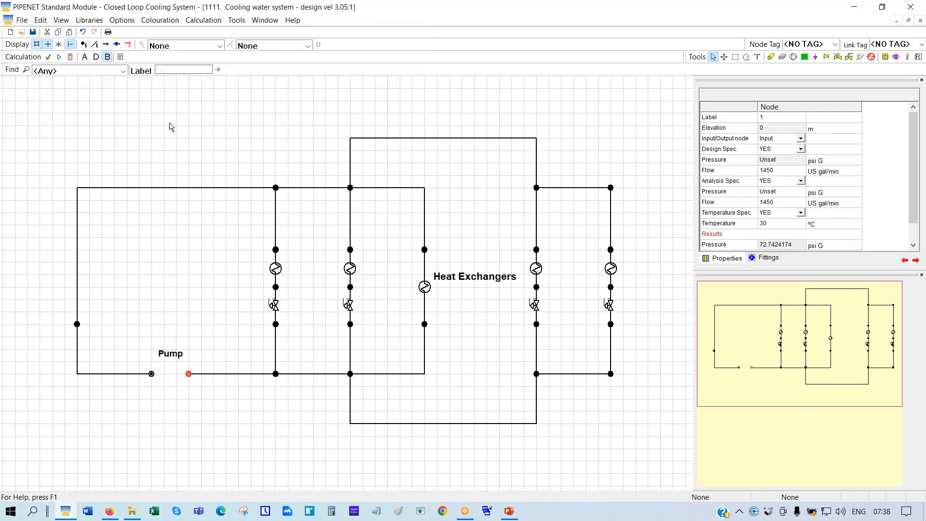
pyautogui.click(307, 45)
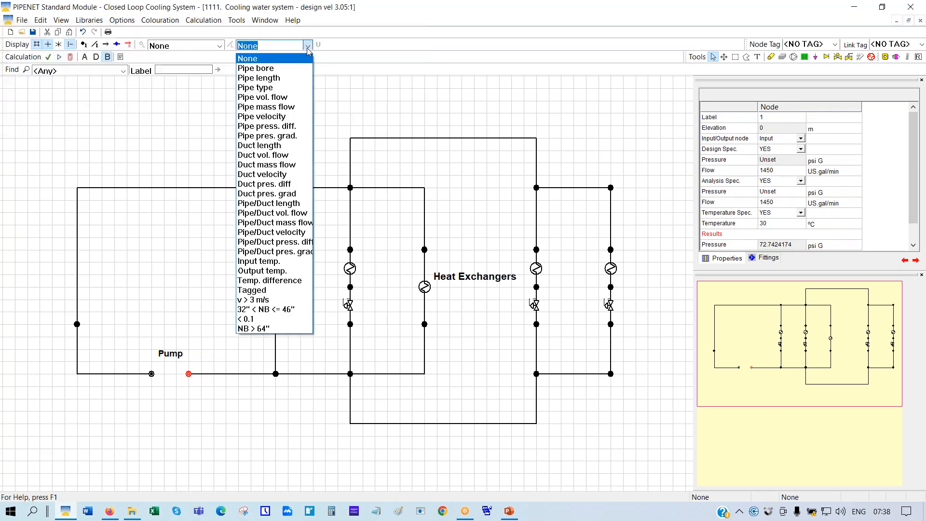
pyautogui.click(269, 70)
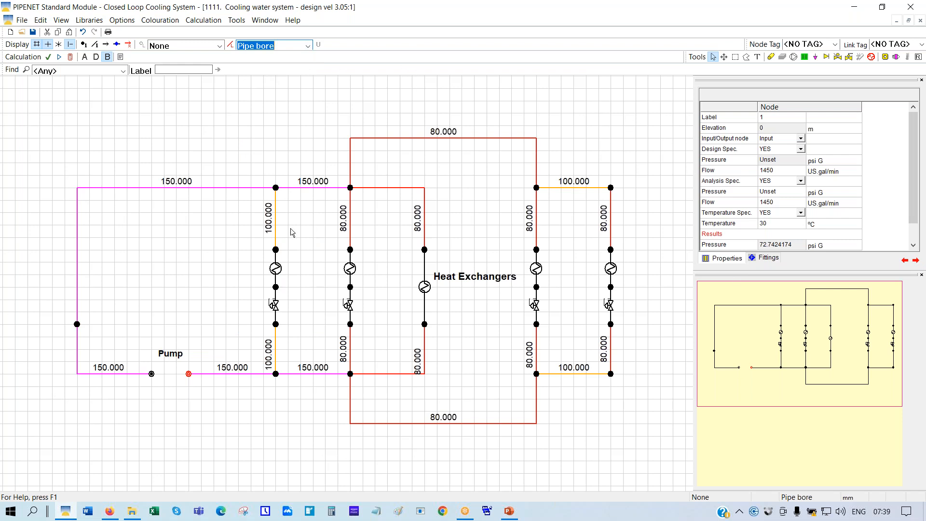
# Undo the flow changes, pipe bore settings, connecting loops and extra parallel exchanger branches
pyautogui.click(84, 32)
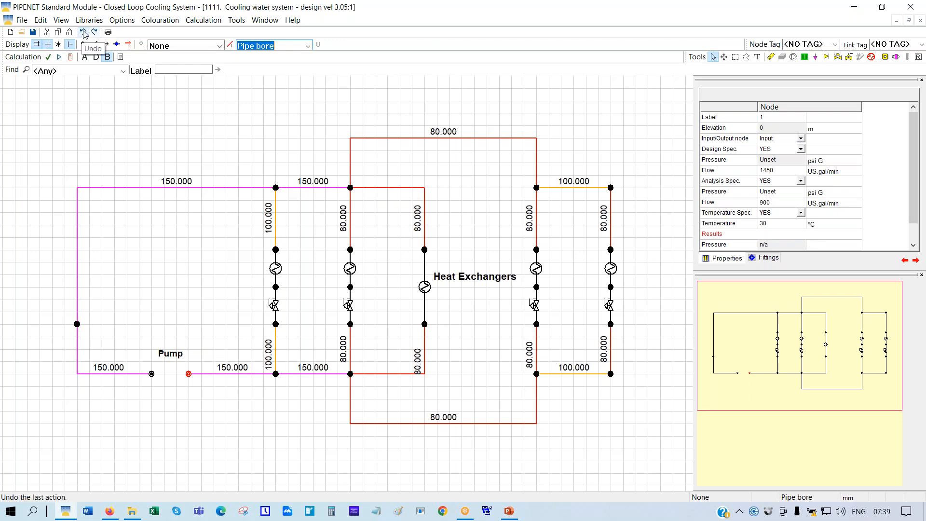
pyautogui.click(83, 33)
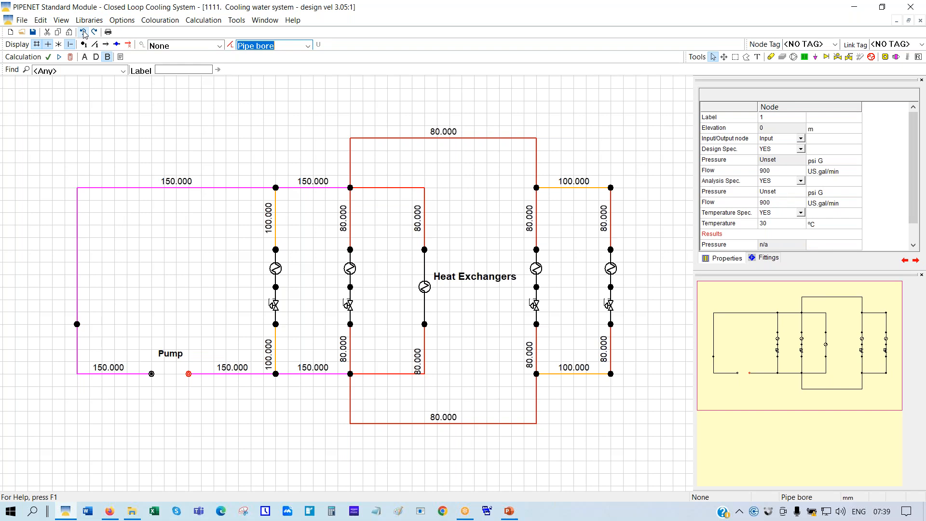
pyautogui.click(84, 33)
pyautogui.click(83, 33)
pyautogui.click(84, 33)
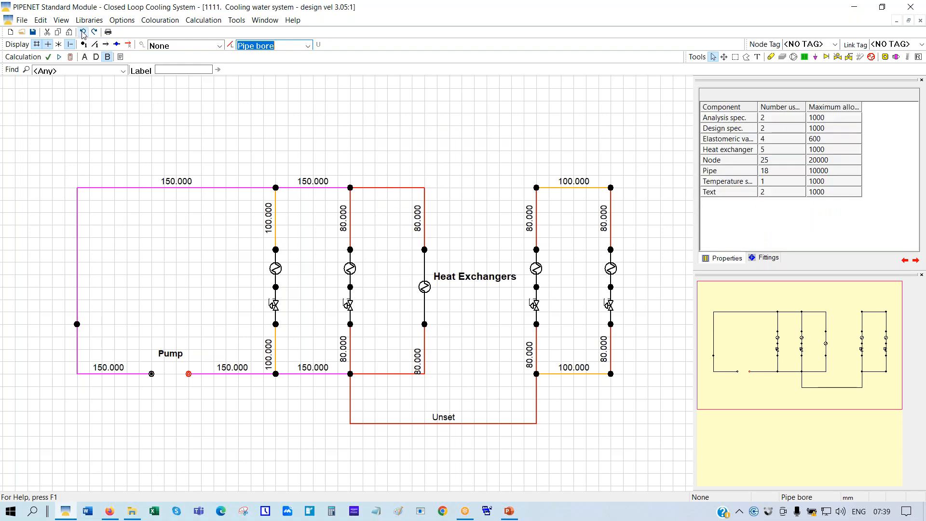
pyautogui.click(83, 32)
pyautogui.click(84, 33)
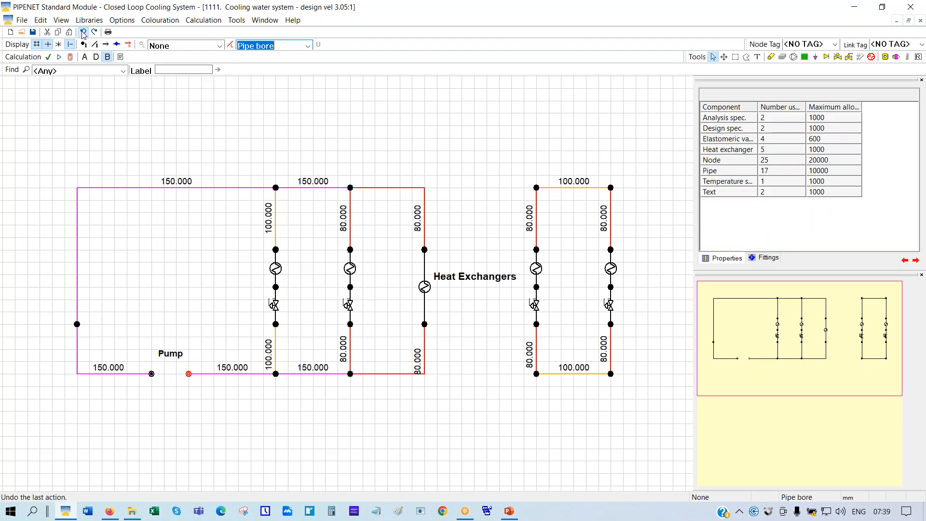
pyautogui.click(83, 33)
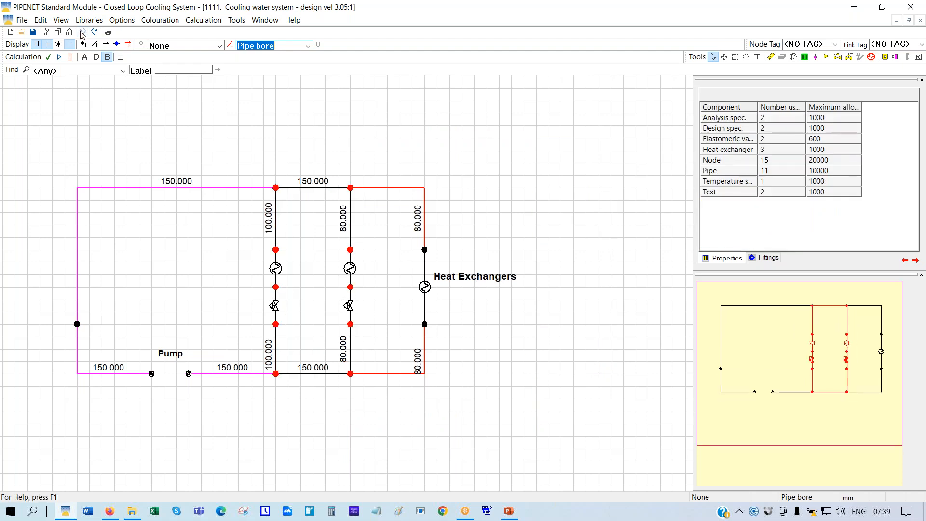
# Recalculate the three-exchanger network and show the pump outlet node's results
pyautogui.click(70, 57)
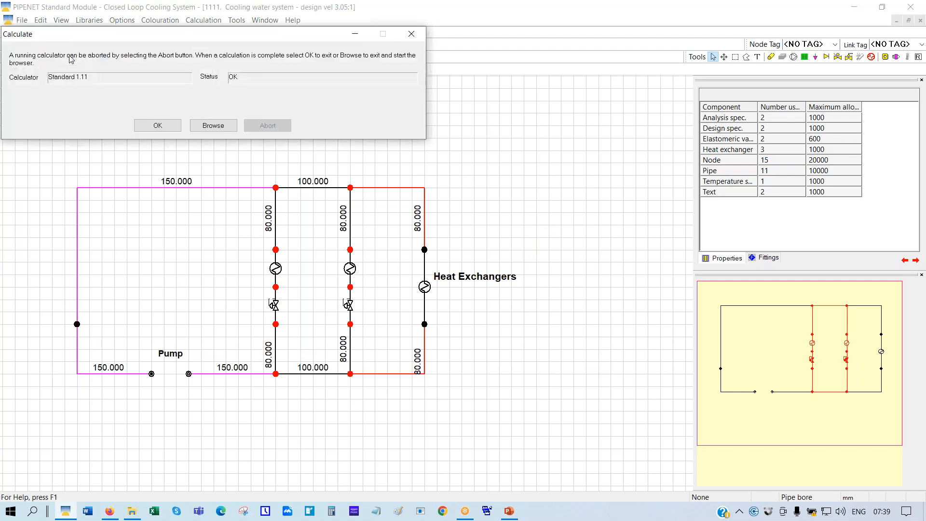
pyautogui.click(162, 127)
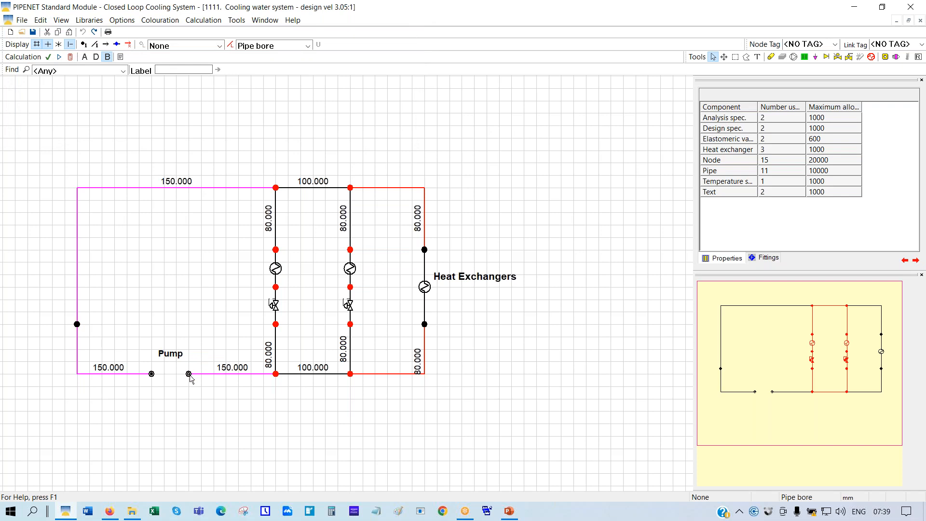
pyautogui.click(189, 374)
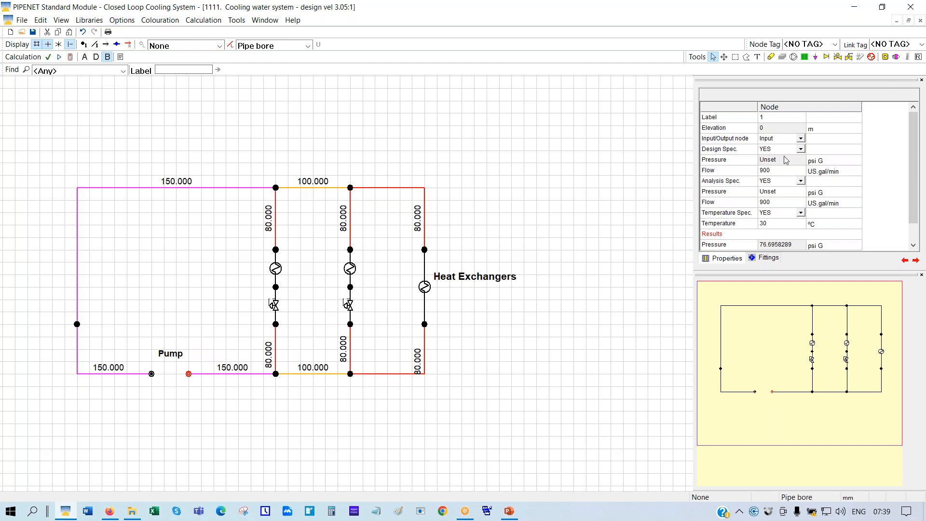
# Display the calculated results of the first and second heat exchangers
pyautogui.click(372, 108)
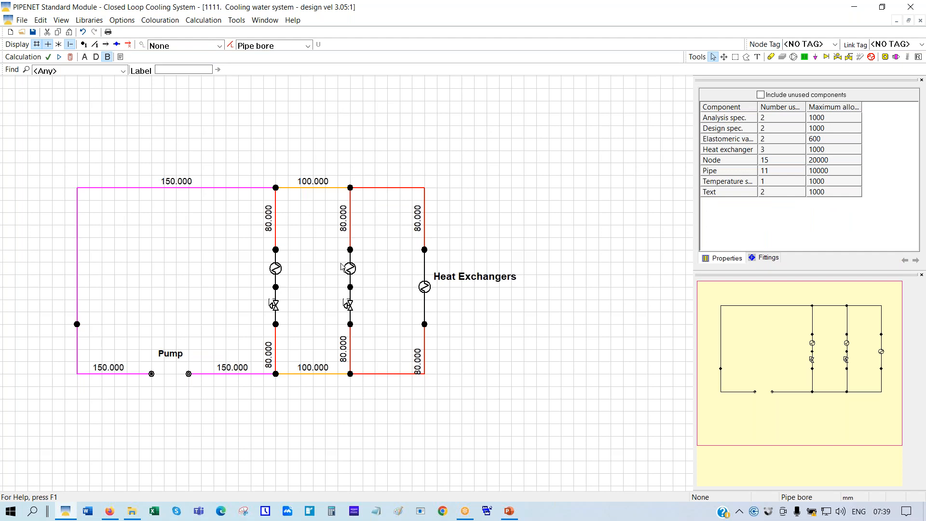
pyautogui.click(277, 270)
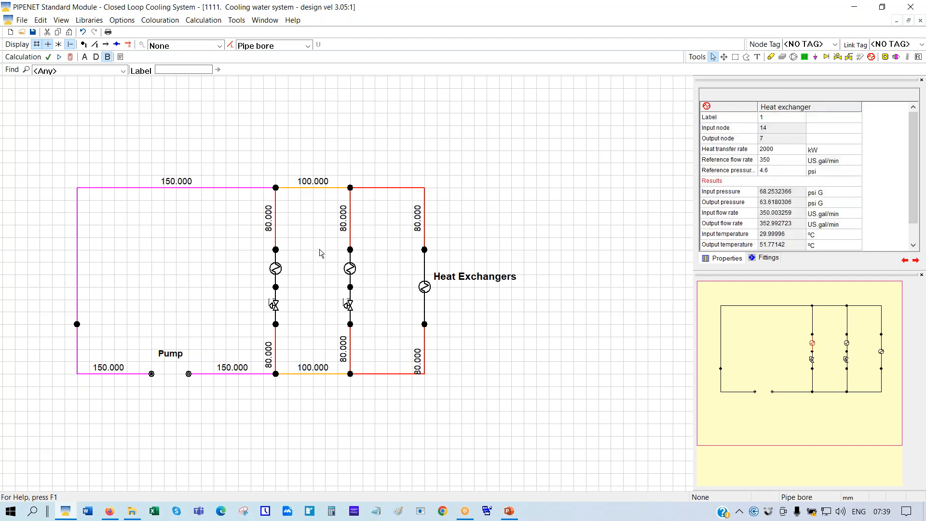
pyautogui.click(350, 267)
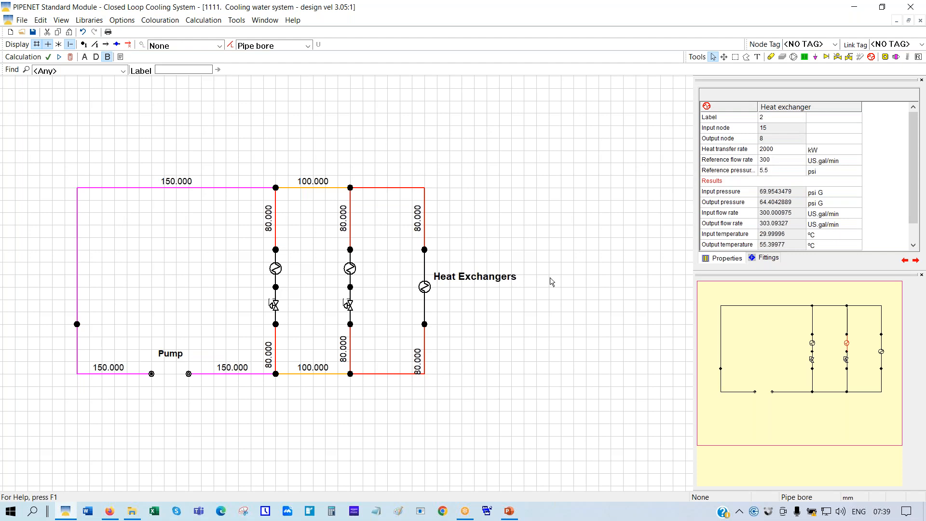
# Show elastomeric valve 1's results (6.016 psi drop) and open its control Type list
pyautogui.click(275, 306)
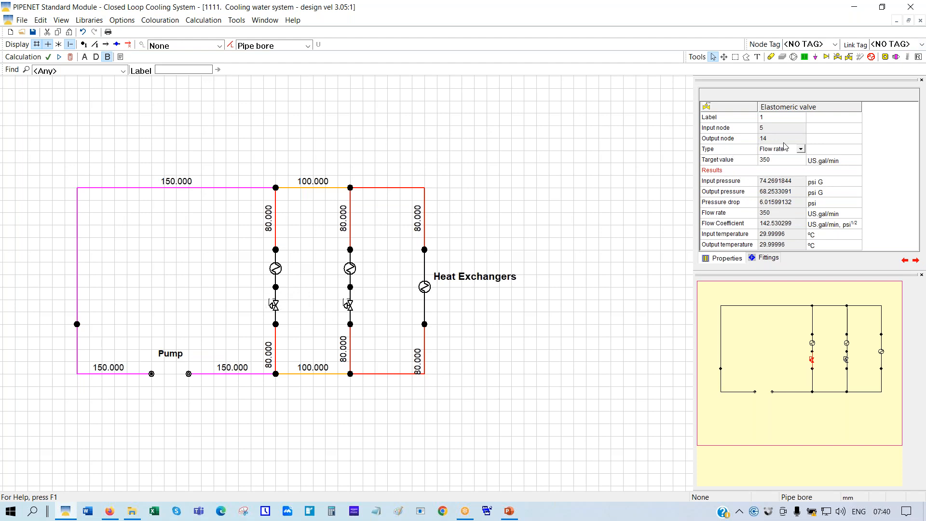
pyautogui.click(801, 151)
pyautogui.click(801, 150)
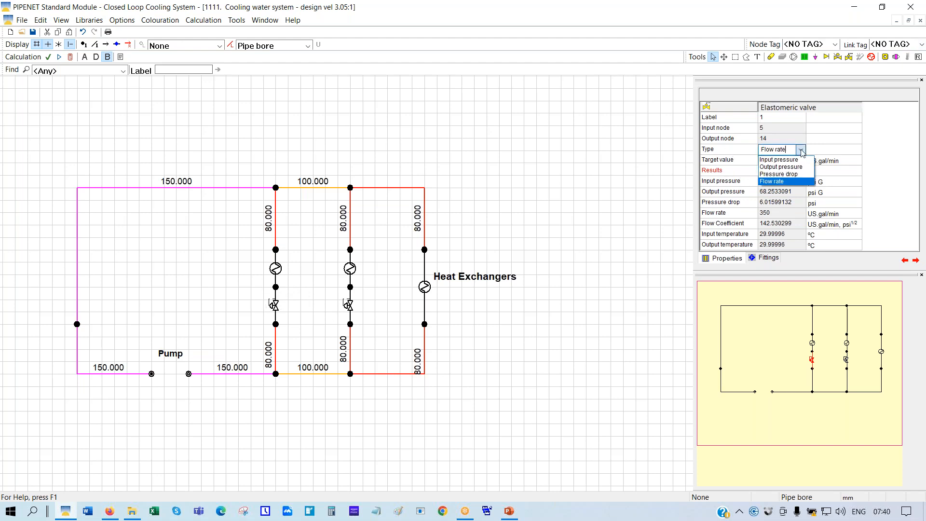
# Keep Flow rate as valve 1's control type and show input node 1's 76.696 psi G result
pyautogui.click(768, 181)
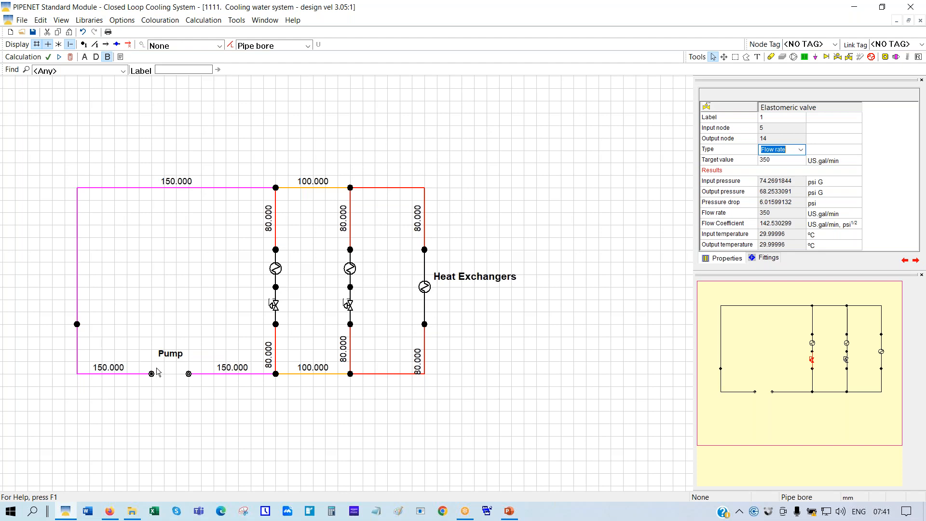
pyautogui.click(188, 374)
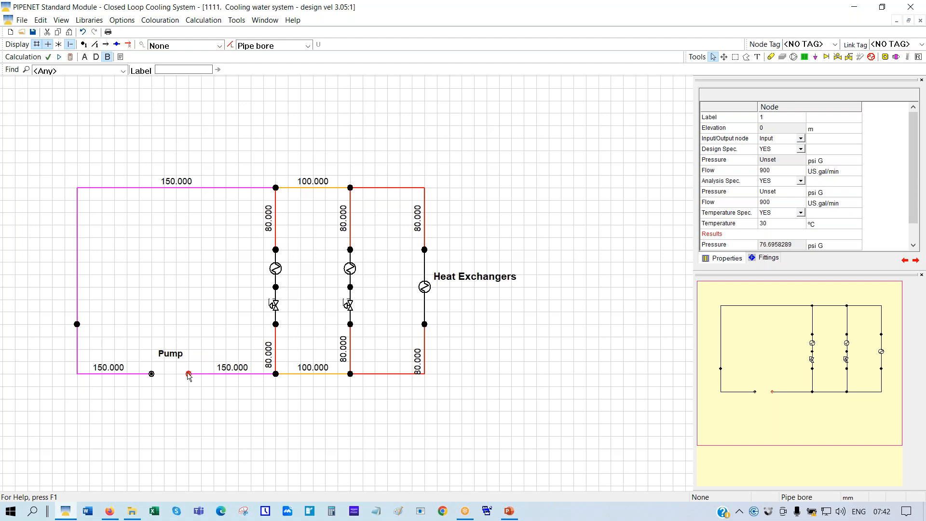
# Show the first branch valve's results and set pipe colouring to None, removing the length labels
pyautogui.click(275, 308)
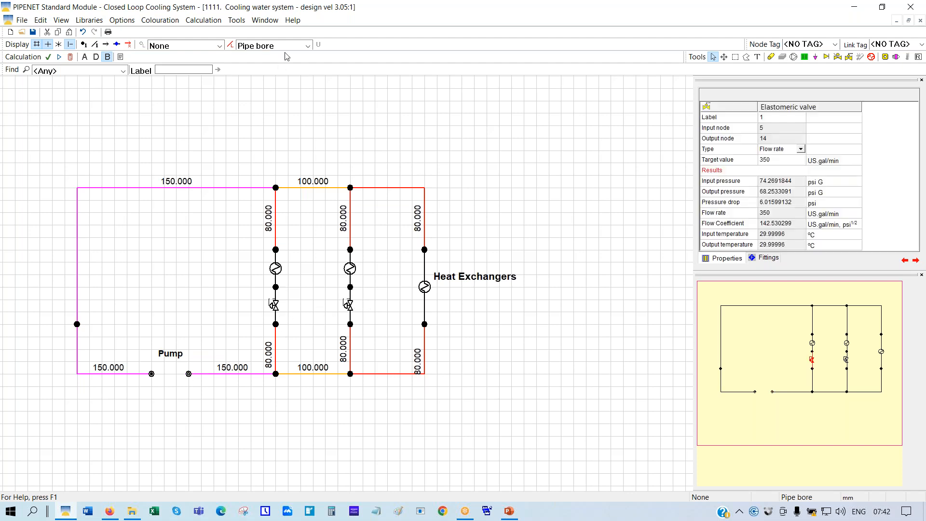
pyautogui.click(308, 45)
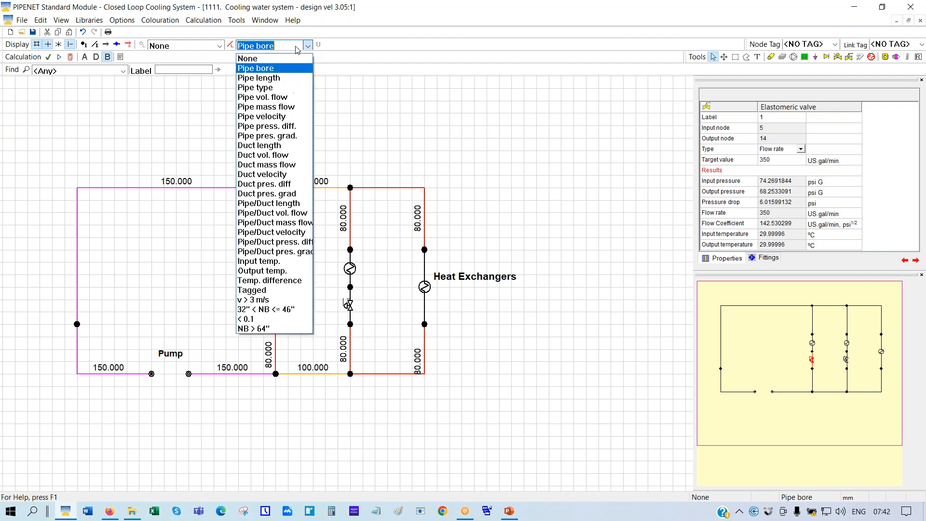
pyautogui.click(253, 55)
# Review the second valve, the pump outlet node, both valves again and the heat exchanger results
pyautogui.click(349, 307)
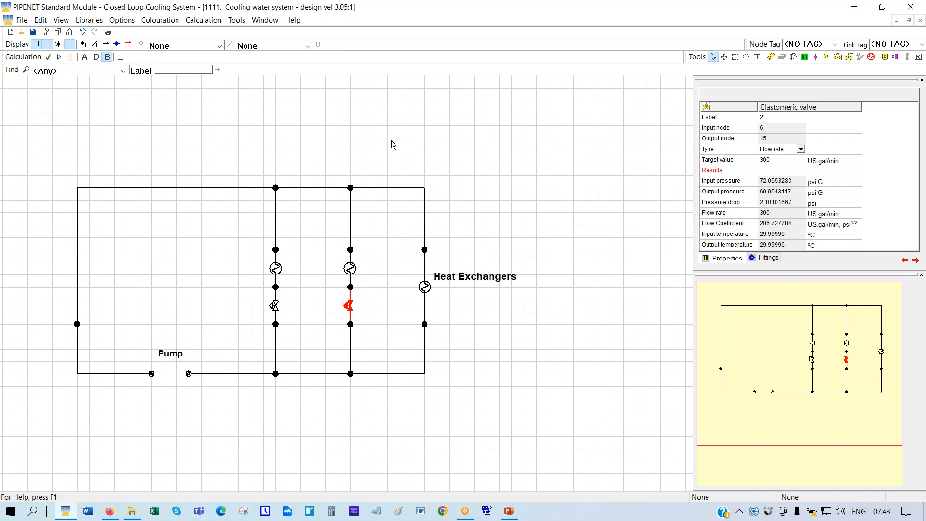
pyautogui.click(188, 375)
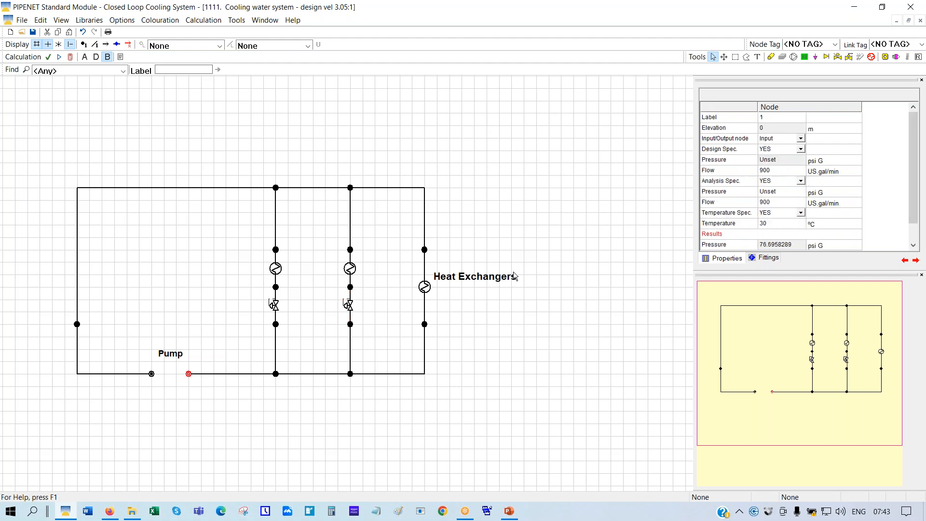
pyautogui.click(275, 306)
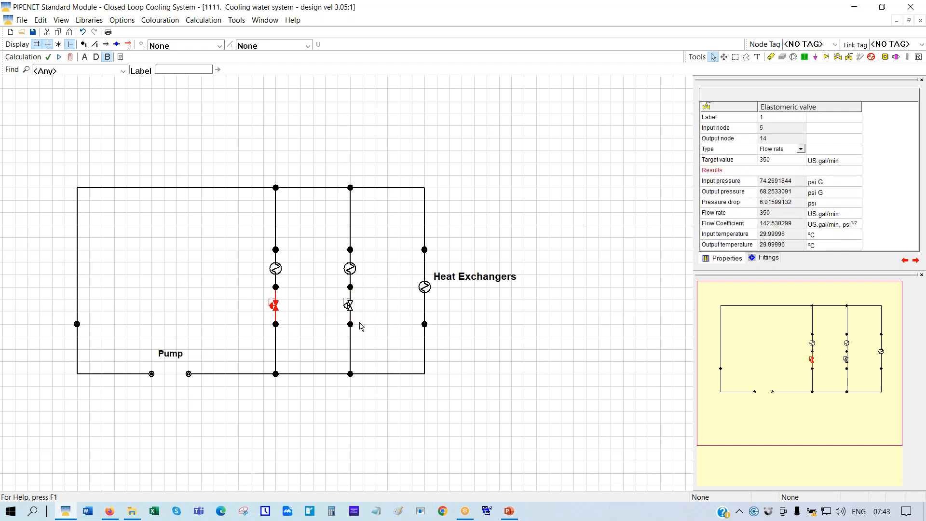
pyautogui.click(349, 307)
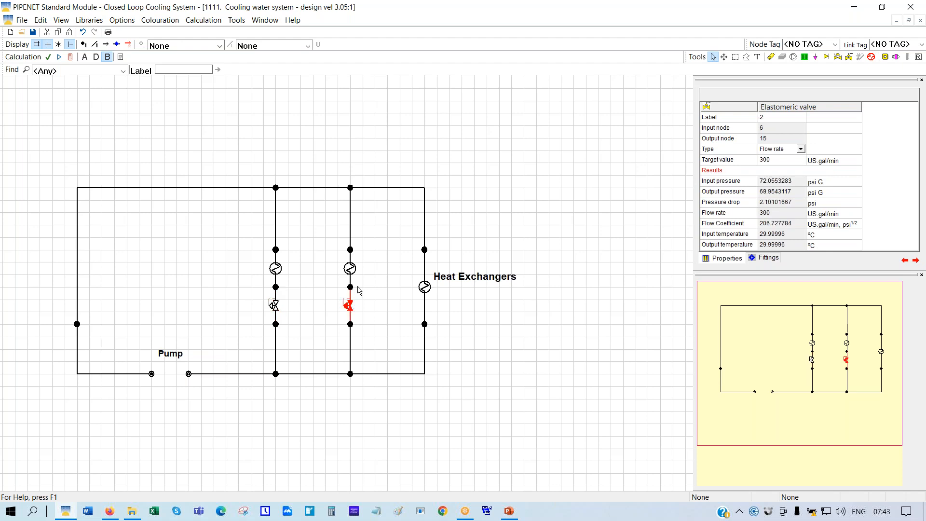
pyautogui.click(425, 287)
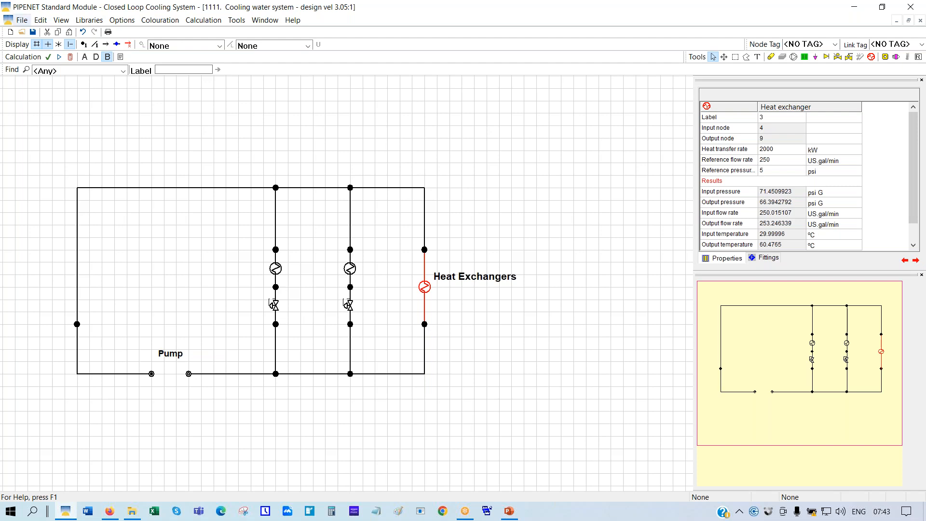
# Recalculate the network, then colour and label the pipes by Pipe bore again
pyautogui.click(71, 58)
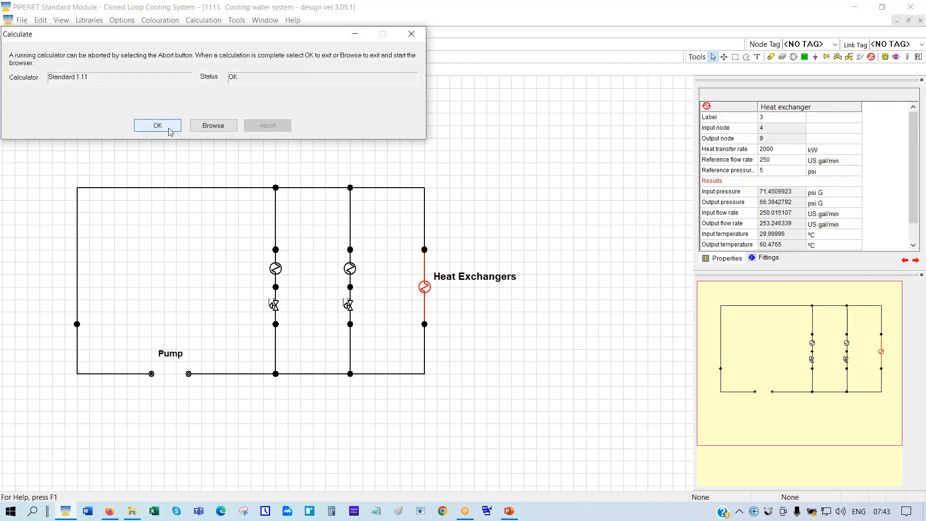
pyautogui.click(173, 127)
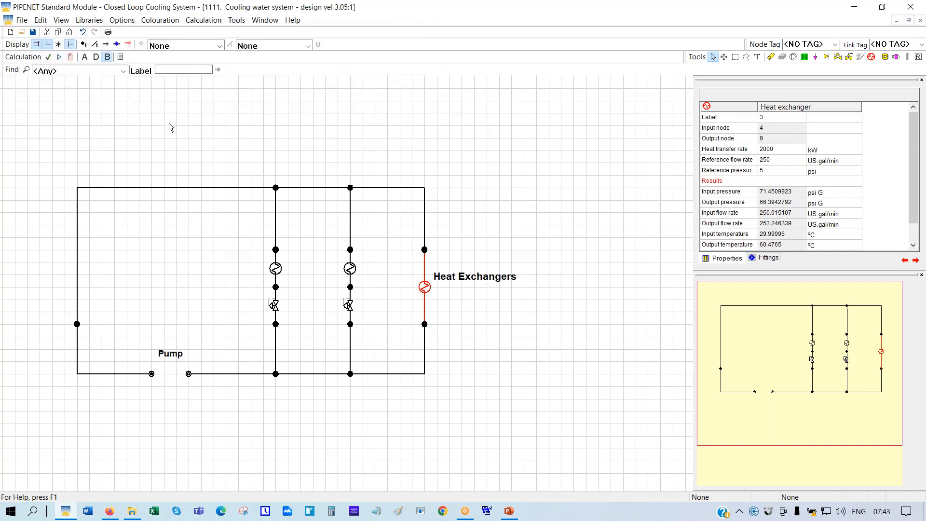
pyautogui.click(307, 45)
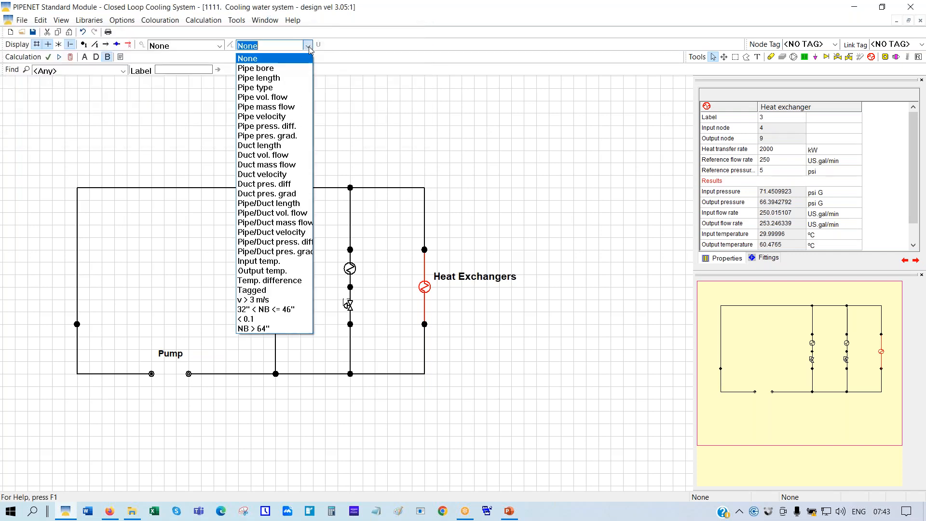
pyautogui.click(276, 69)
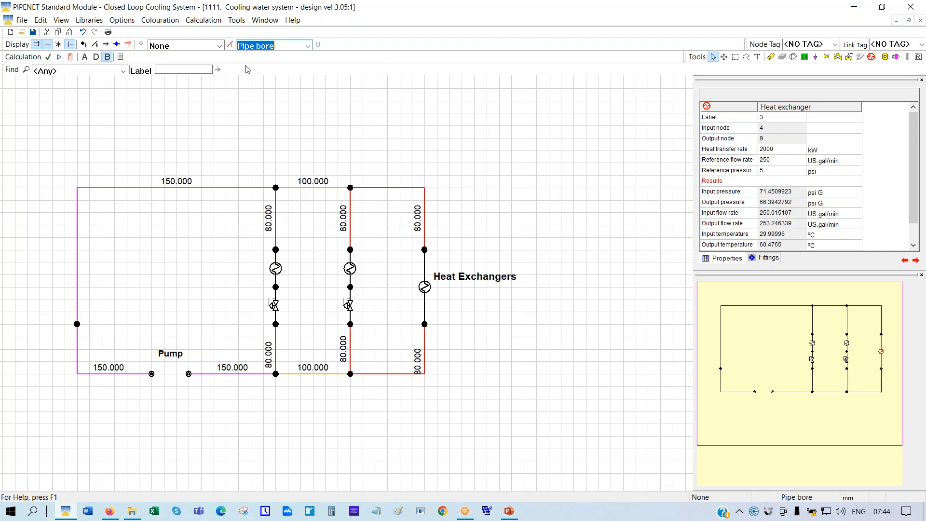
# Tile the windows horizontally, enter the Analysis phase with calculated diameters fixed, and close Browse Pipe
pyautogui.click(265, 21)
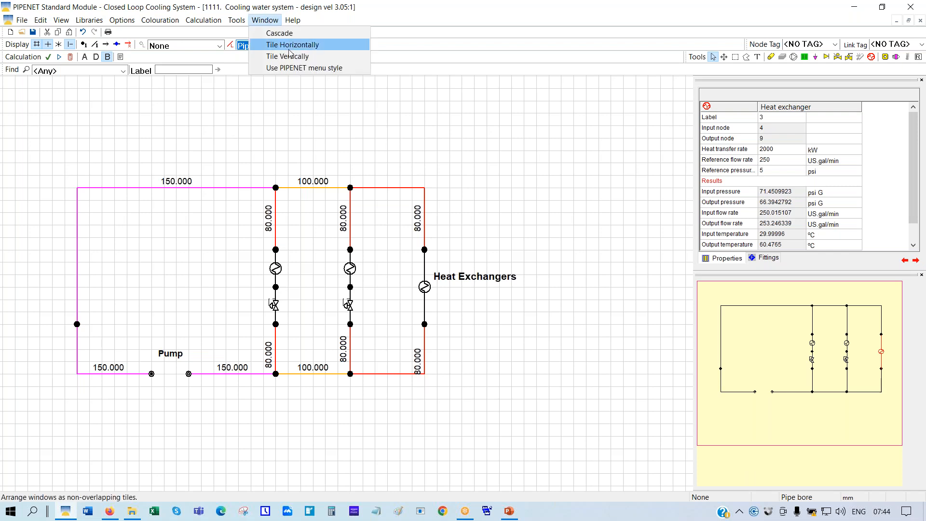
pyautogui.click(272, 42)
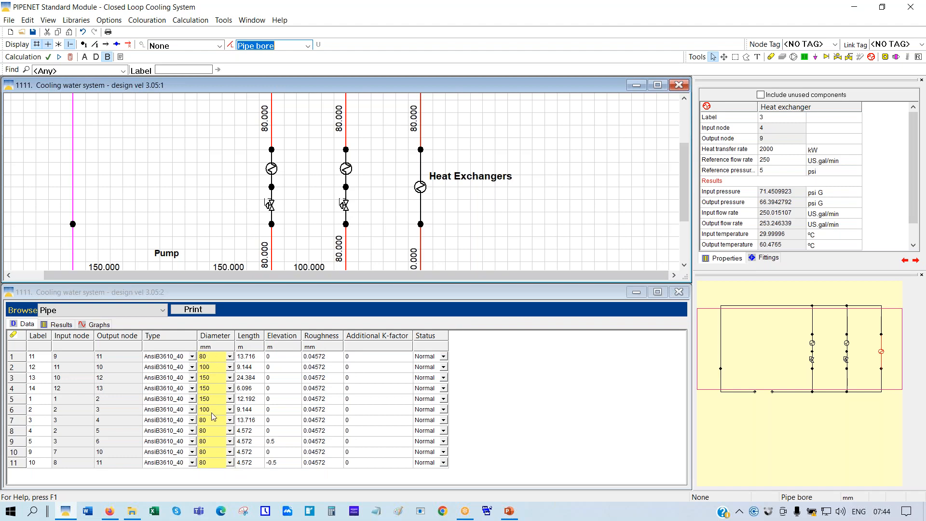
pyautogui.click(85, 58)
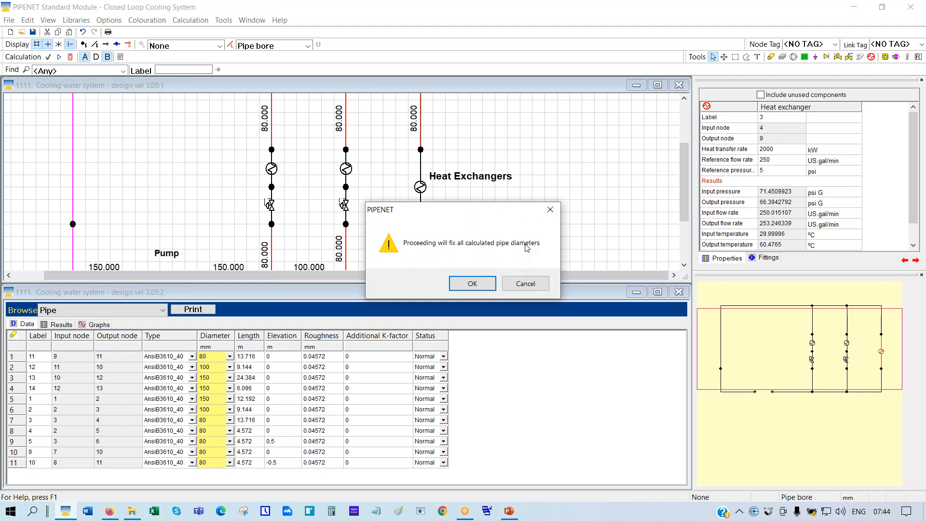
pyautogui.click(472, 284)
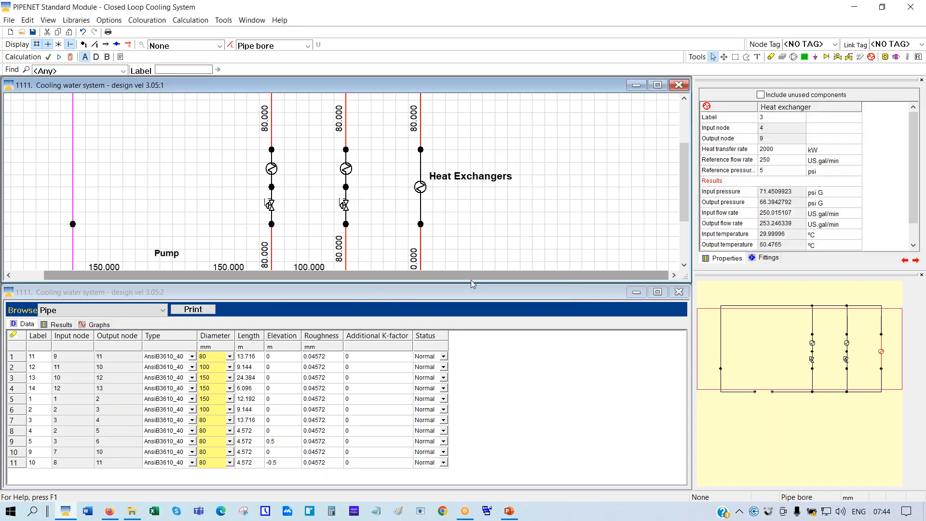
pyautogui.click(678, 293)
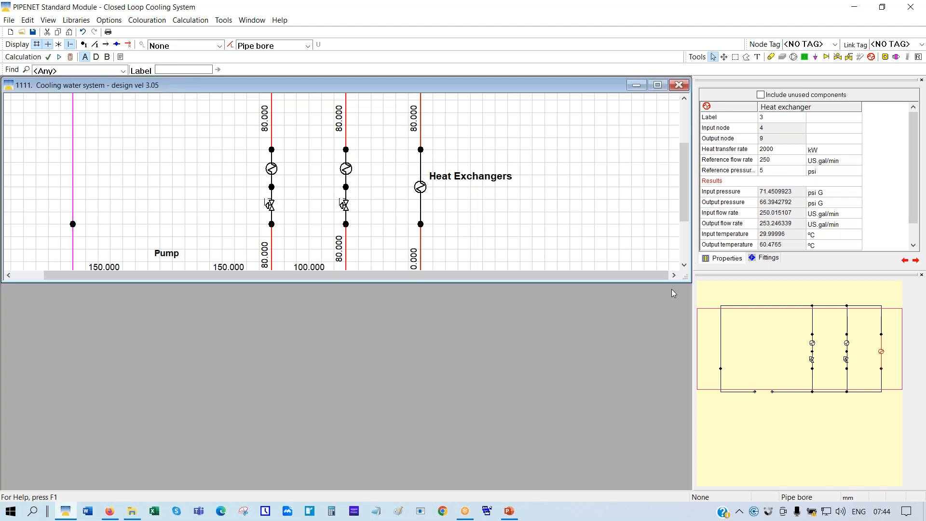
# Restore the pipe Data window and tile it horizontally beneath the network diagram
pyautogui.click(50, 23)
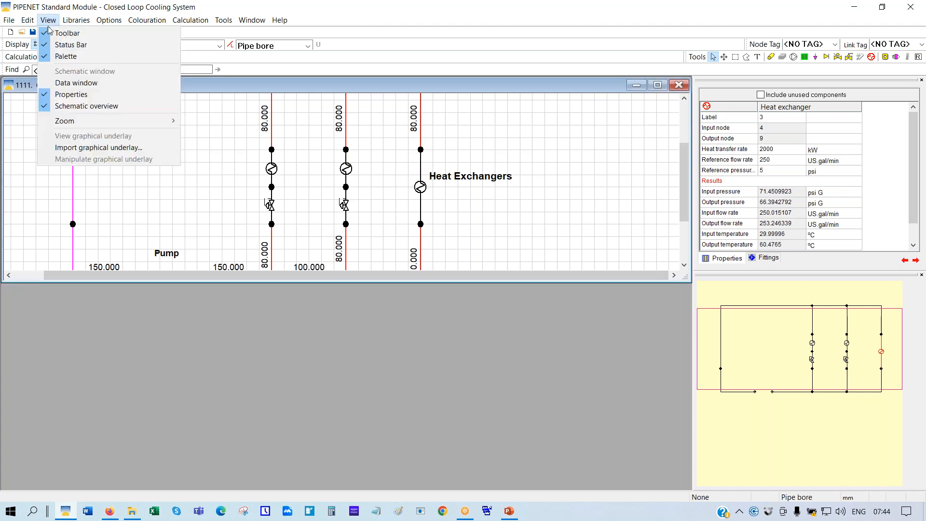
pyautogui.click(62, 83)
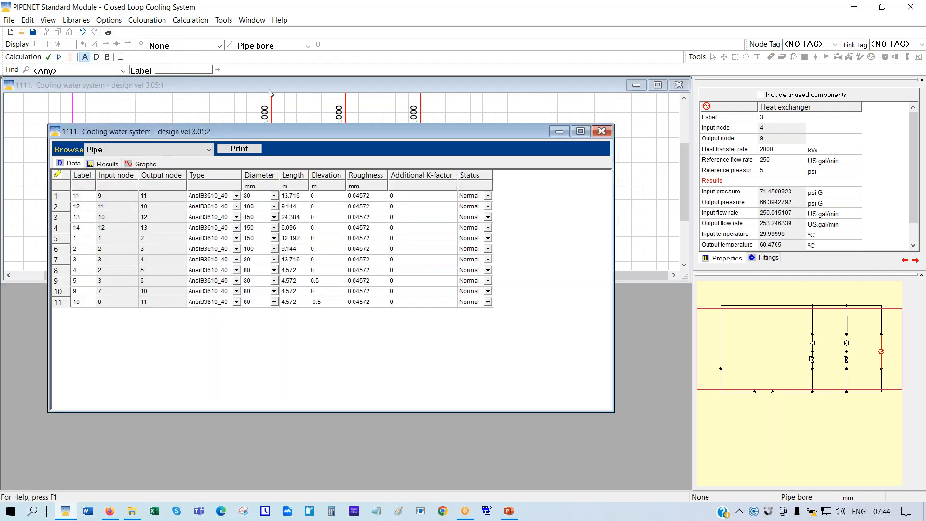
pyautogui.click(301, 83)
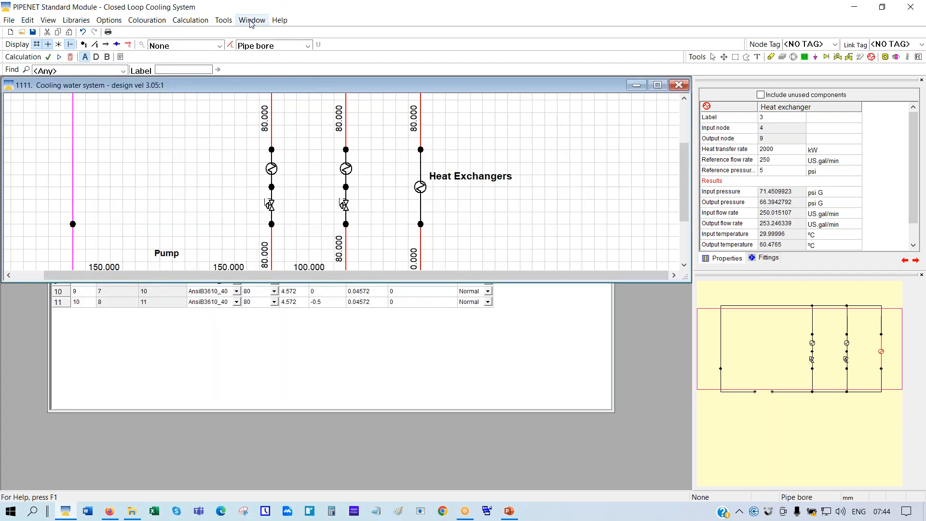
pyautogui.click(252, 20)
pyautogui.click(275, 45)
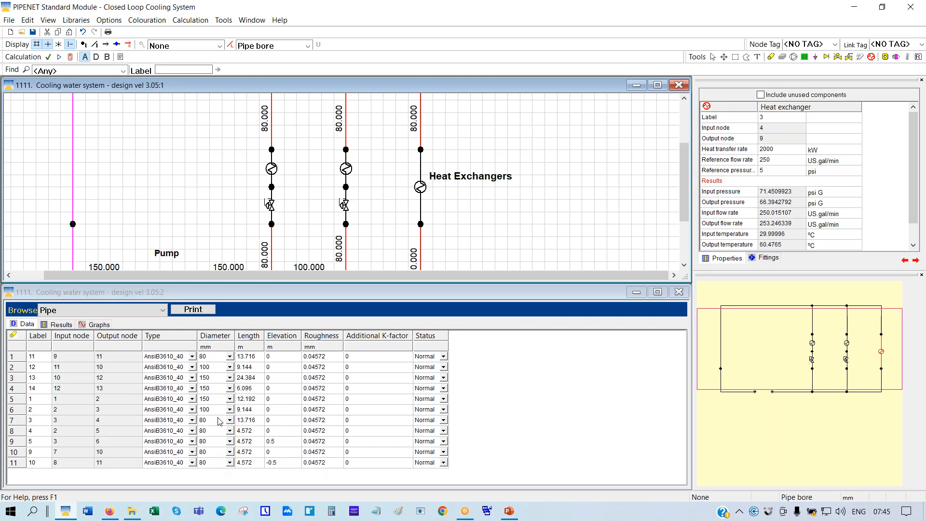
pyautogui.click(214, 358)
pyautogui.write('1')
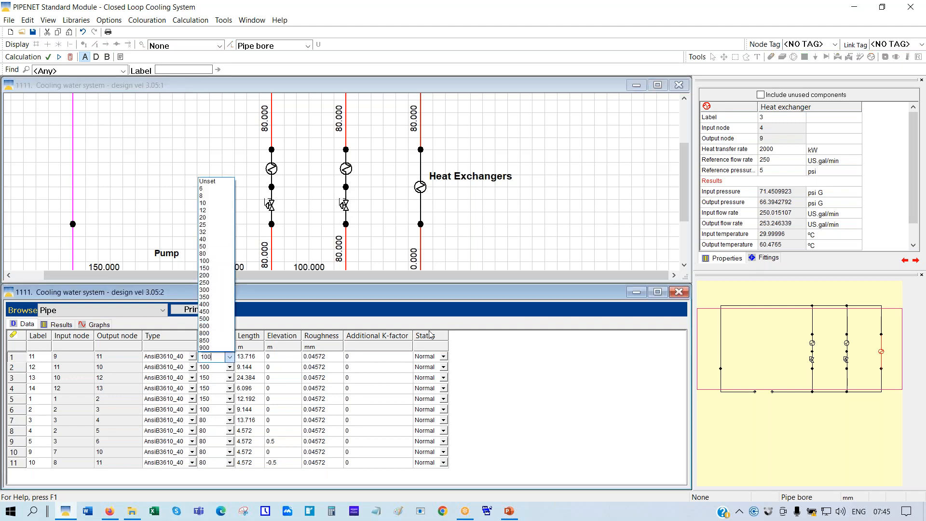
pyautogui.write('00')
pyautogui.press('Return')
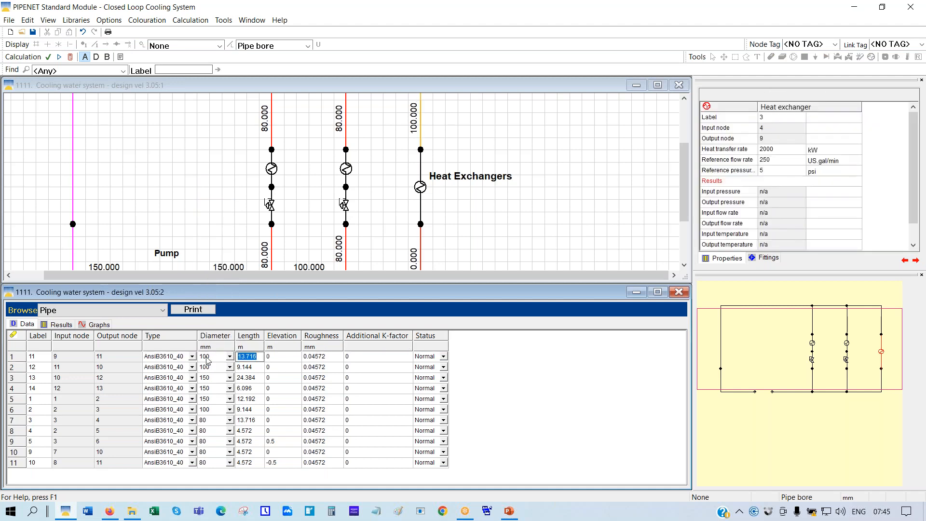
pyautogui.write('80')
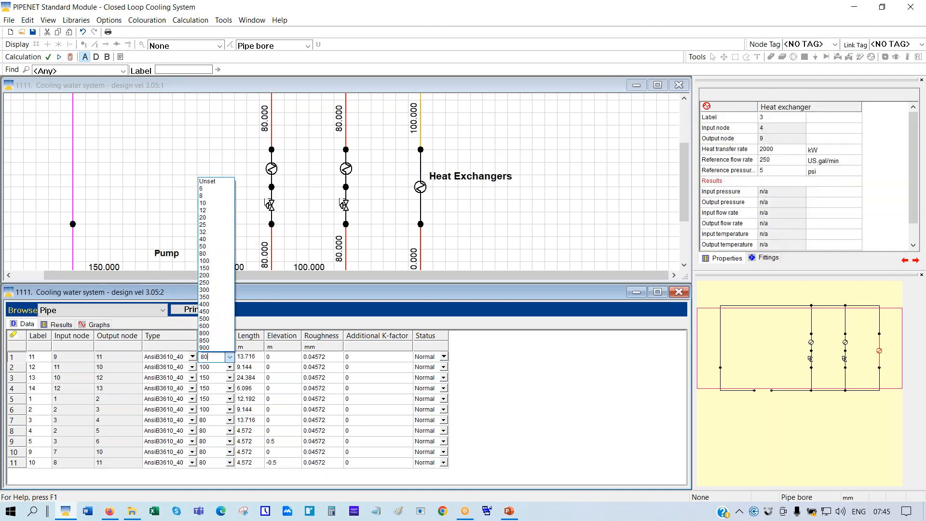
pyautogui.press('Tab')
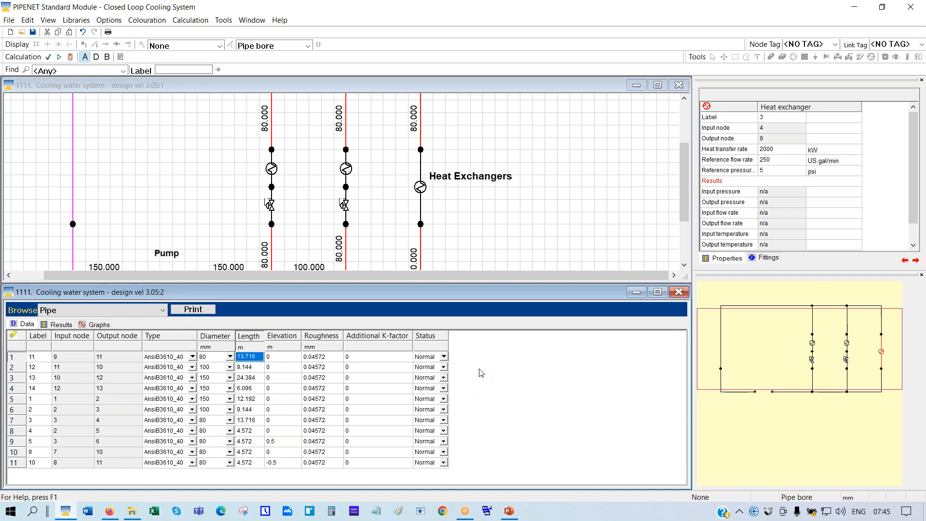
pyautogui.click(70, 57)
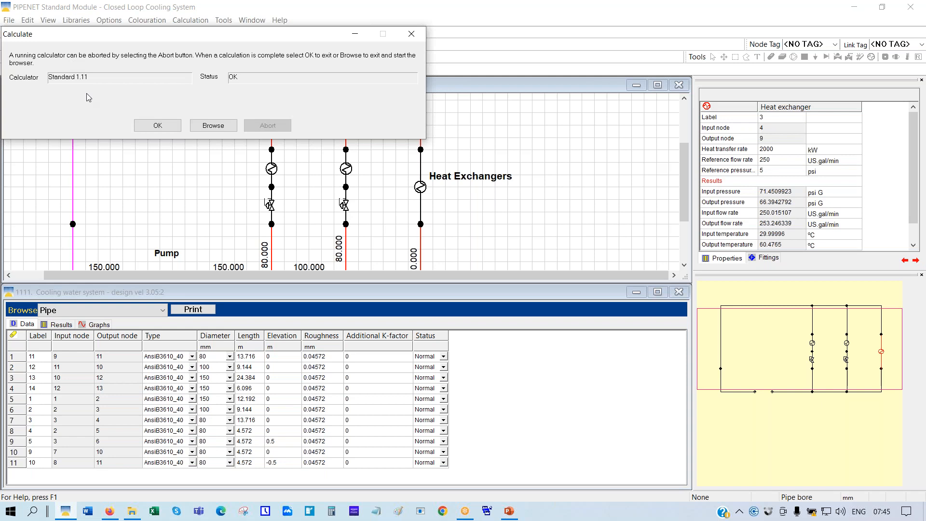
pyautogui.click(158, 126)
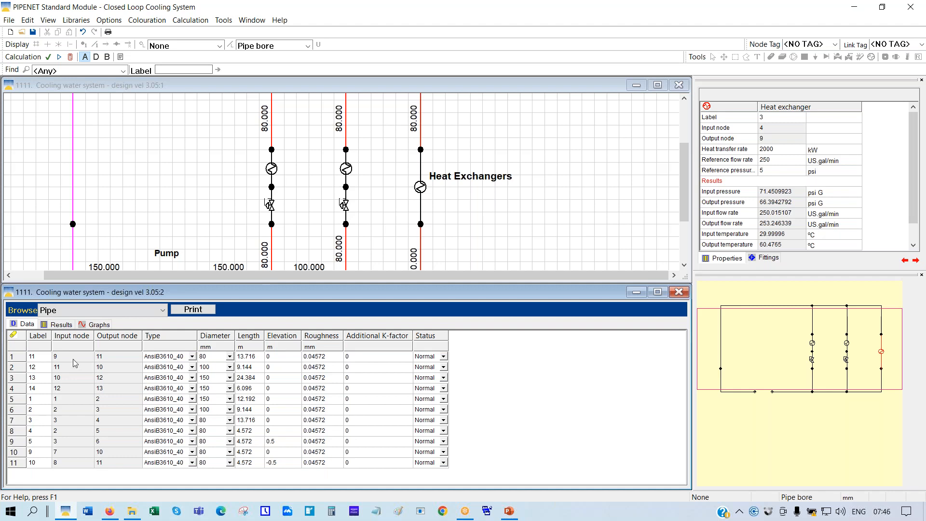
# Show the pipe table's Results tab listing pressures, velocities, flow rates and temperatures
pyautogui.click(62, 326)
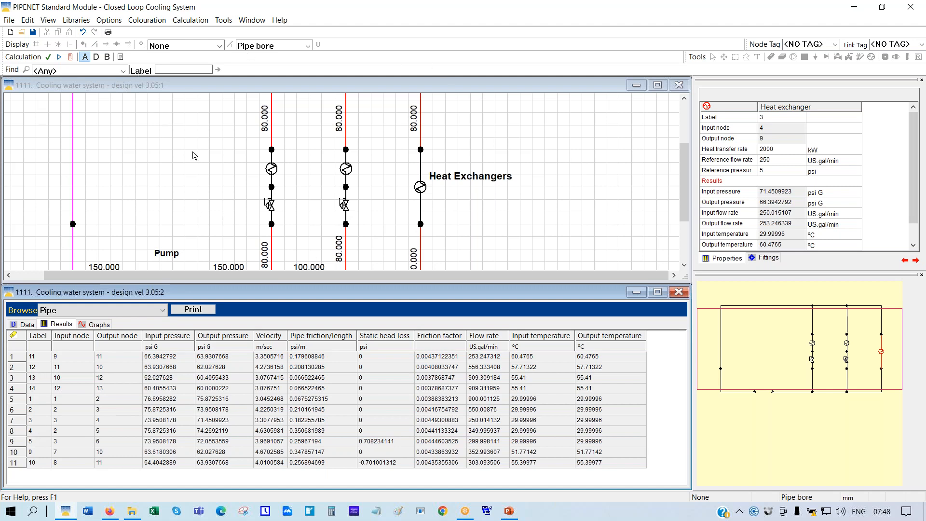
# Turn on link labels showing pipe and component numbers, and set pipe colouring to None
pyautogui.click(242, 89)
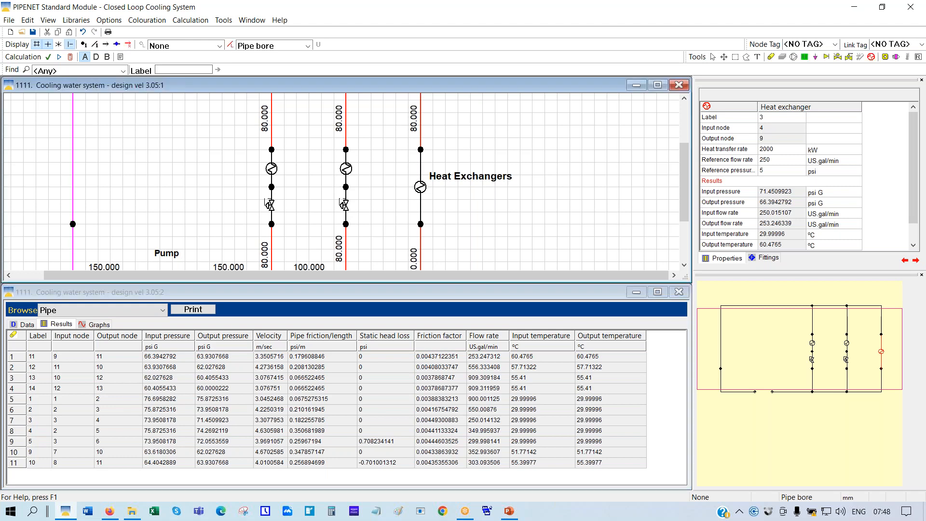
pyautogui.click(96, 45)
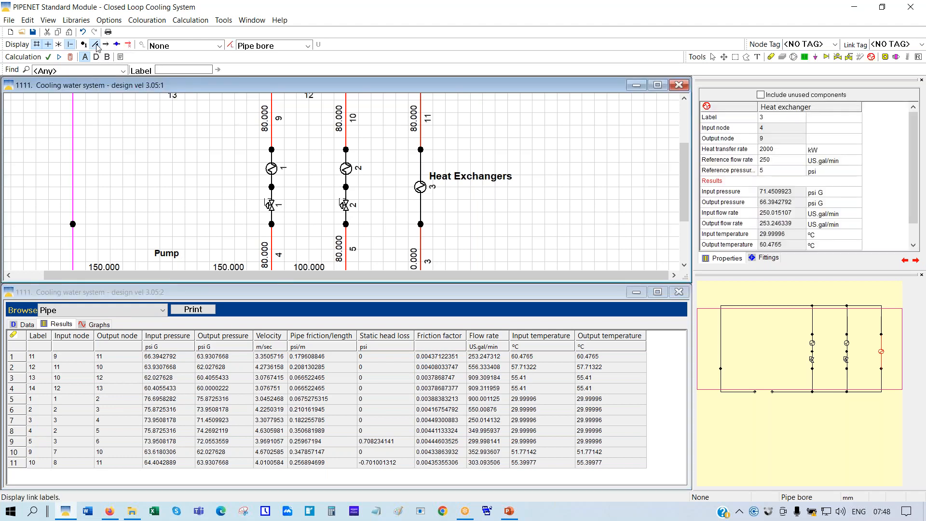
pyautogui.click(307, 46)
pyautogui.click(260, 60)
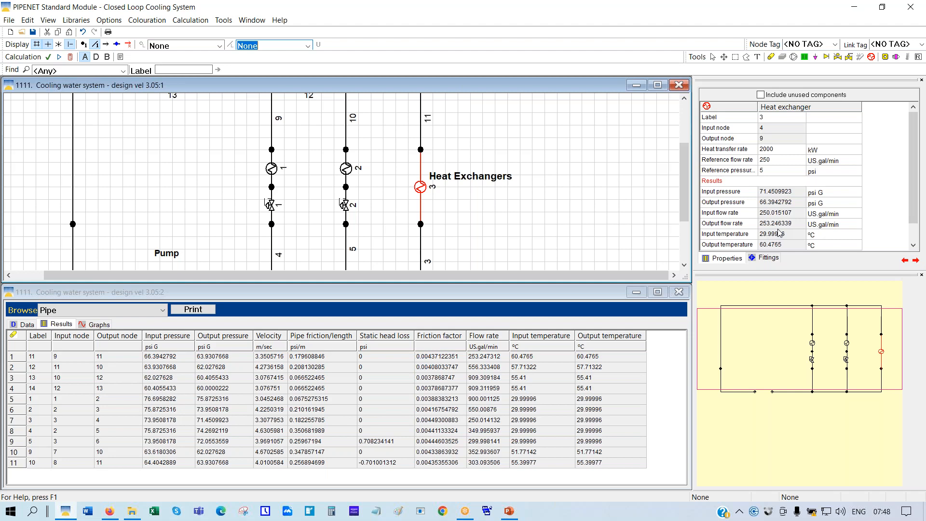
# Sort the pipe results by Pipe friction/length descending, with pipe 4 first at 0.3507 psi/m
pyautogui.click(337, 342)
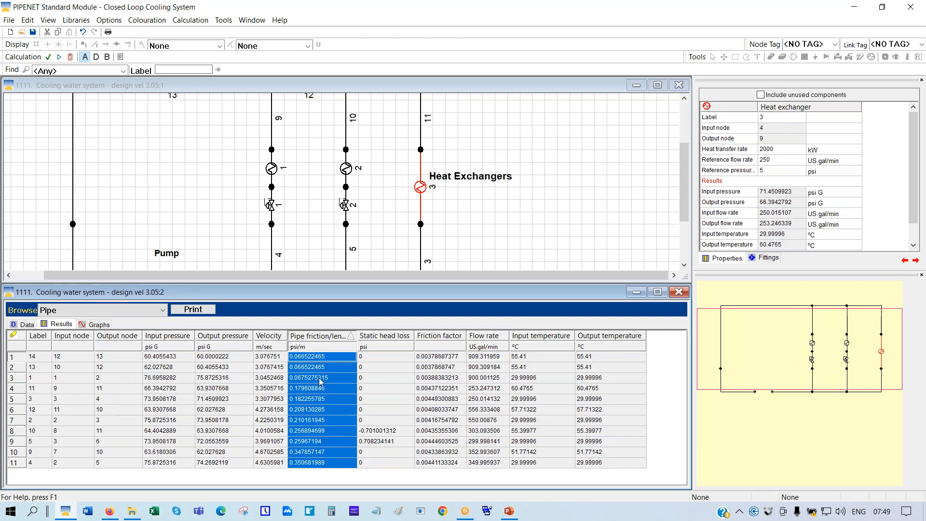
pyautogui.click(318, 338)
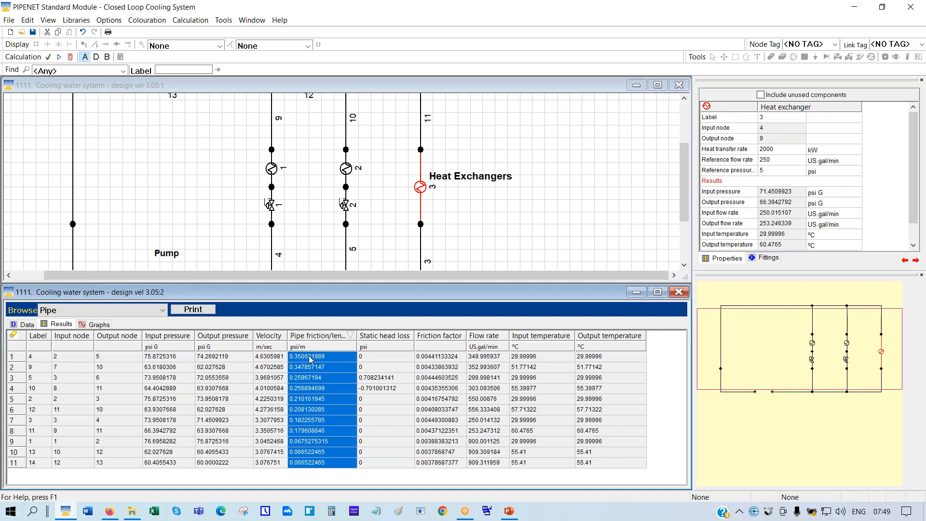
# Select pipe 4's row to highlight it on the diagram, then re-sort results by Label
pyautogui.click(16, 360)
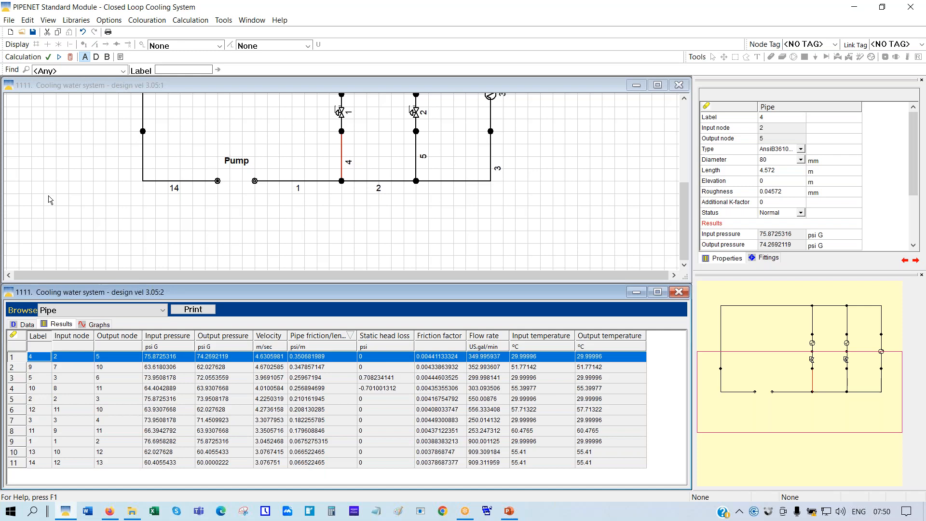
pyautogui.click(44, 339)
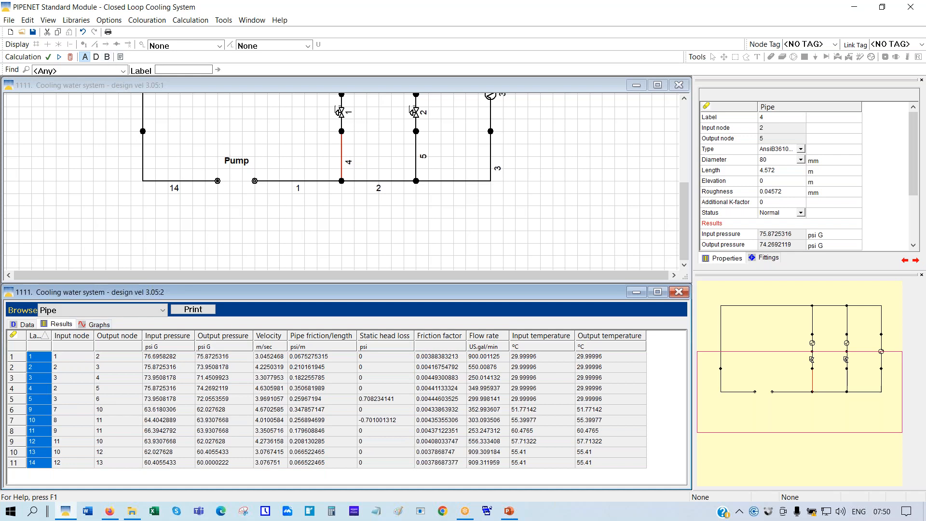
# Find and highlight pipe label 4 using the Pipe search
pyautogui.click(124, 71)
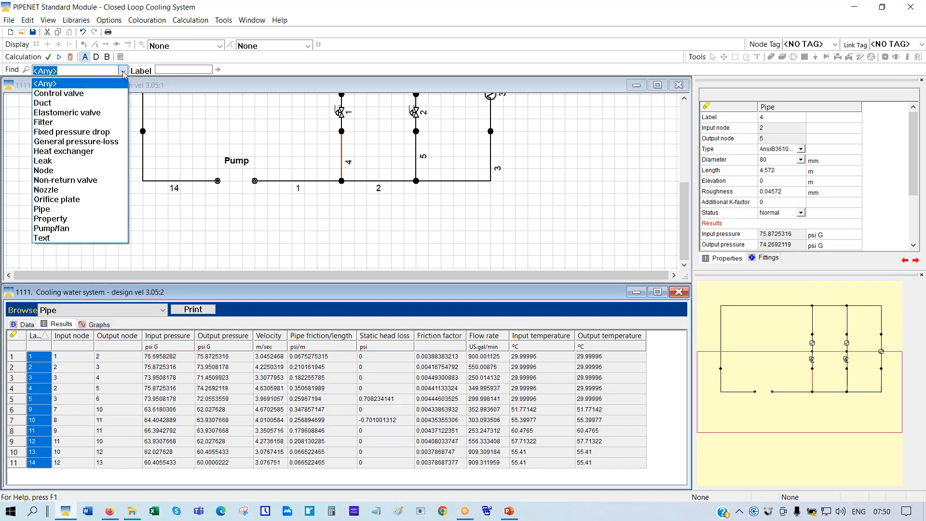
pyautogui.click(56, 211)
pyautogui.click(186, 69)
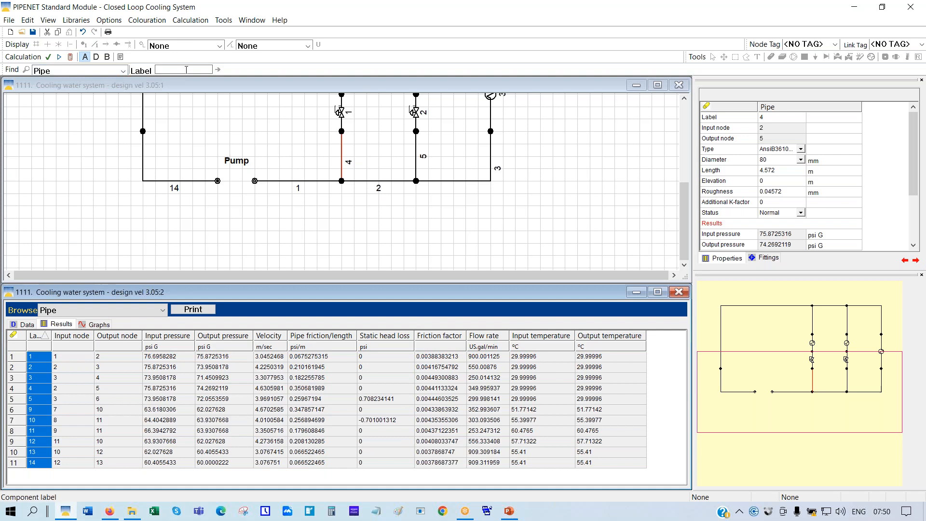
pyautogui.write('4')
pyautogui.click(453, 213)
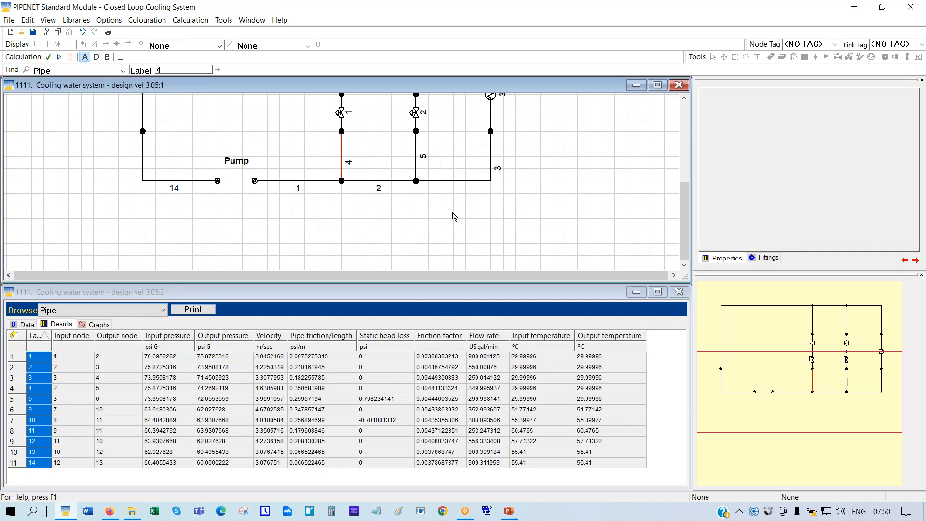
pyautogui.click(27, 71)
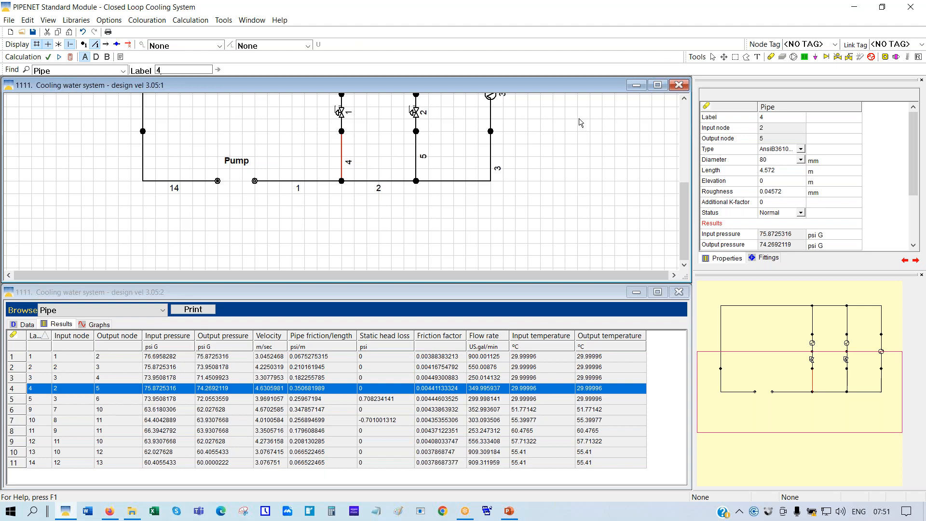
# Scale the network to fit, turn off the grid, and maximize the diagram window
pyautogui.rightClick(597, 127)
pyautogui.click(622, 215)
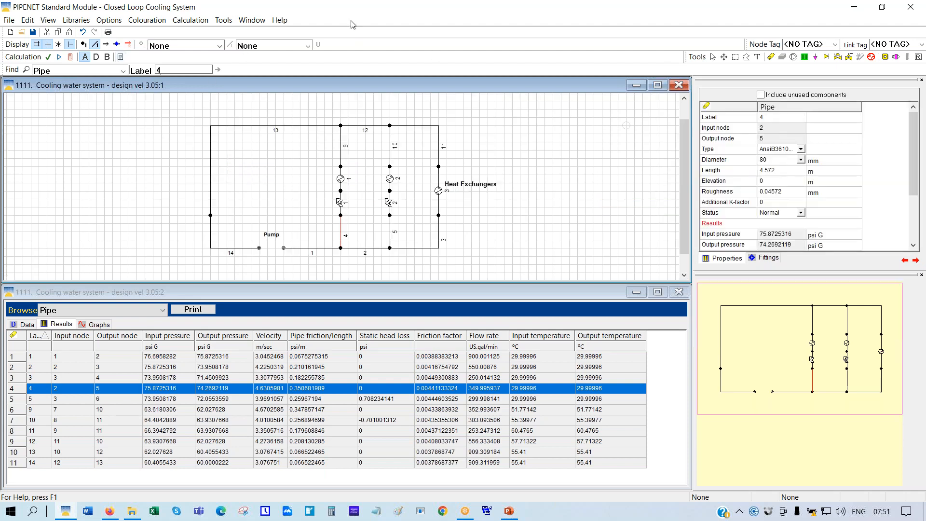
pyautogui.click(36, 45)
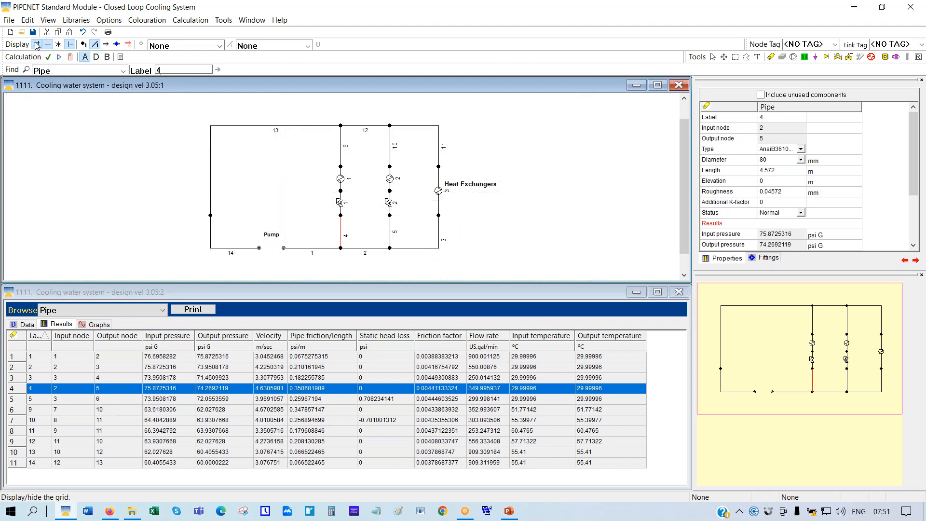
pyautogui.click(657, 85)
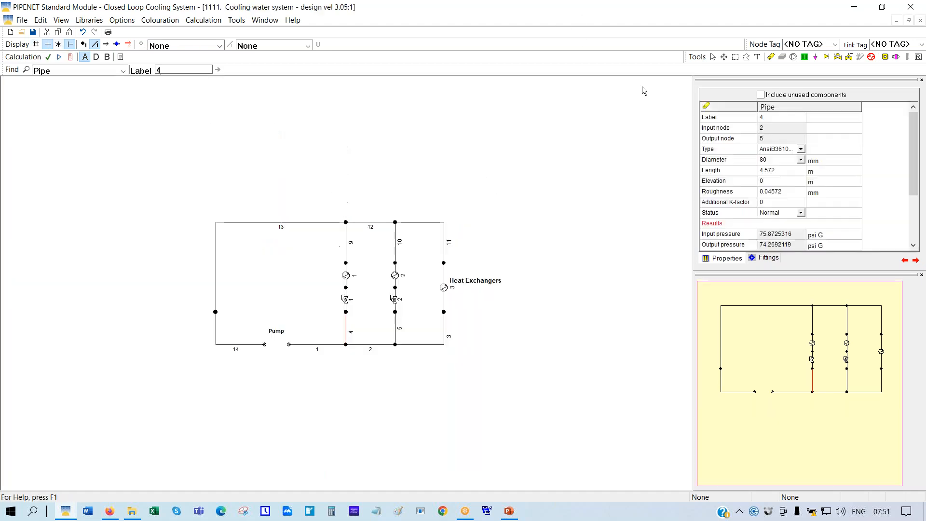
# Fit the maximized network to the window and hide the pipe and component numbers
pyautogui.rightClick(318, 105)
pyautogui.click(361, 135)
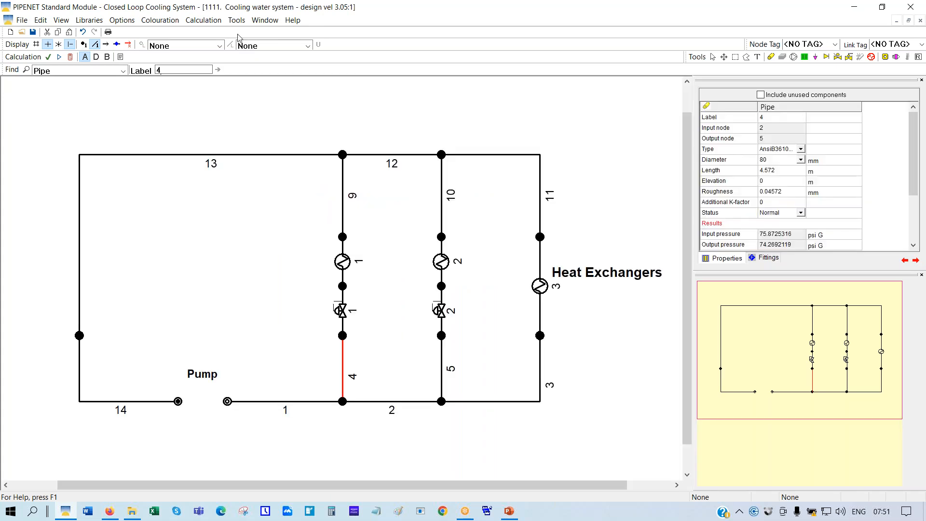
pyautogui.click(95, 44)
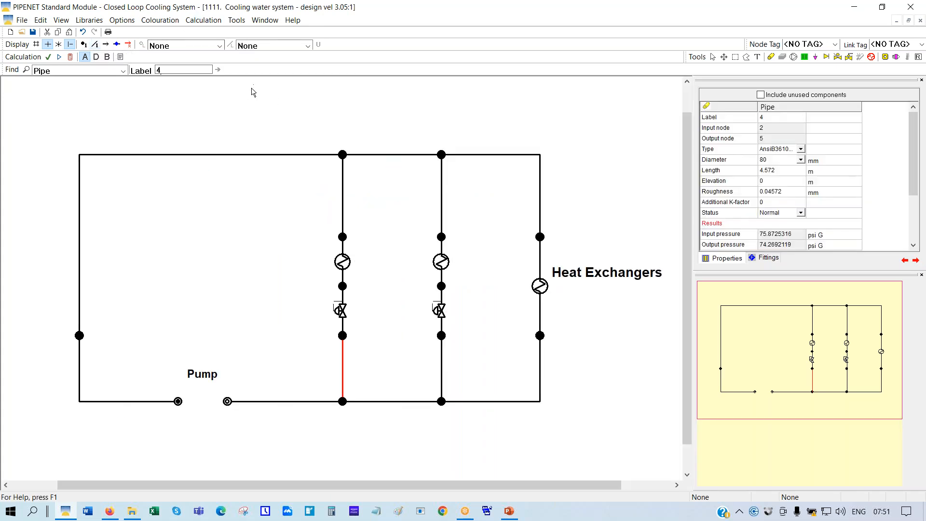
# Toggle the component and flow-direction arrows on the pipes, ending with component direction arrows shown
pyautogui.click(106, 45)
pyautogui.click(107, 45)
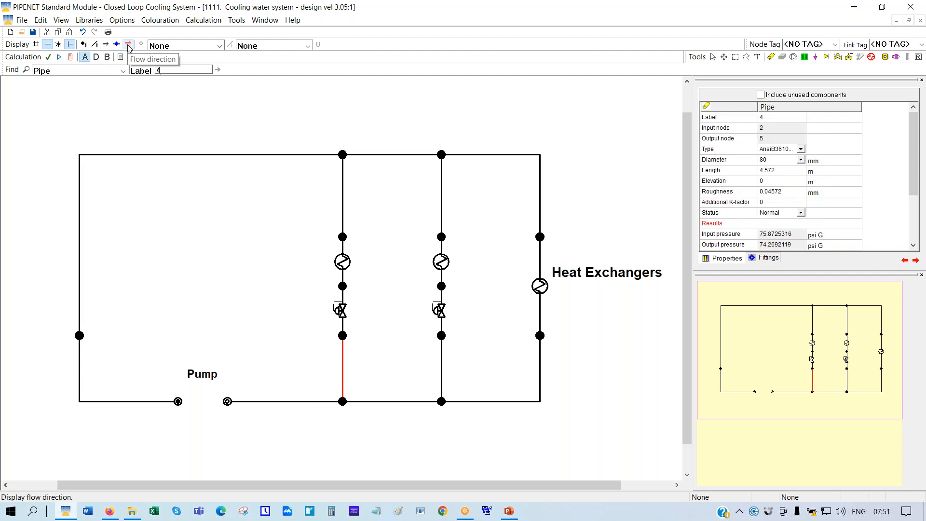
pyautogui.click(128, 45)
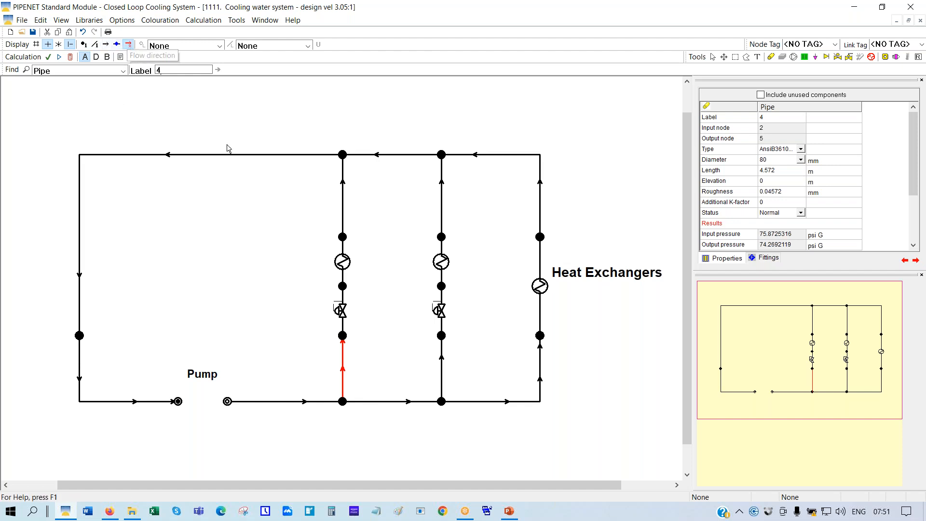
pyautogui.click(128, 44)
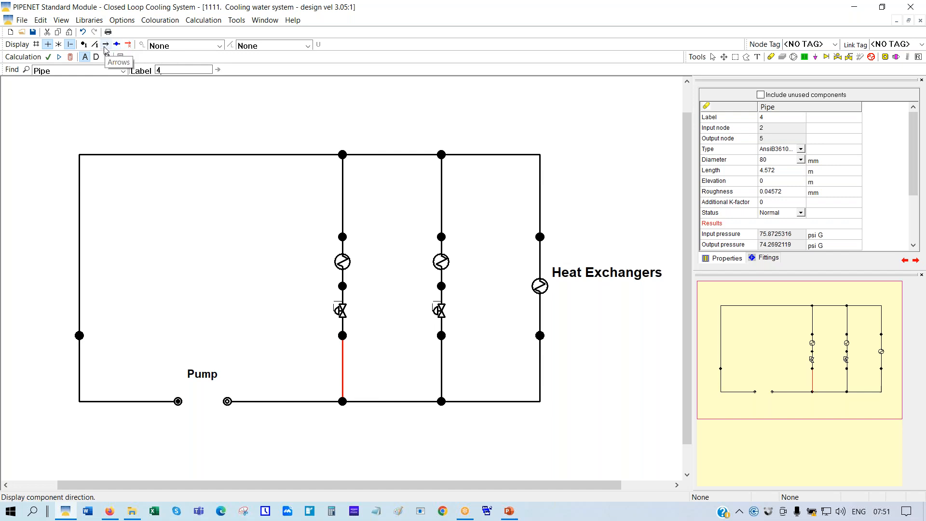
pyautogui.click(105, 47)
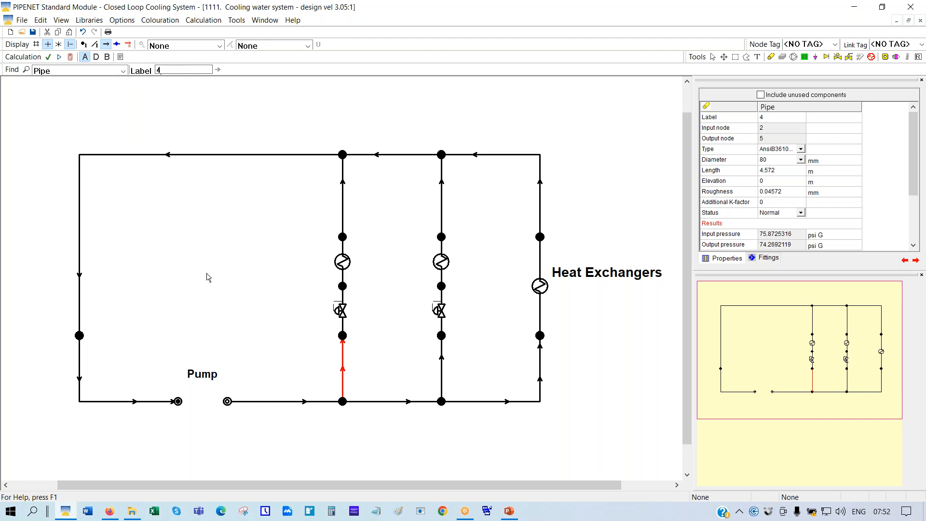
pyautogui.click(220, 45)
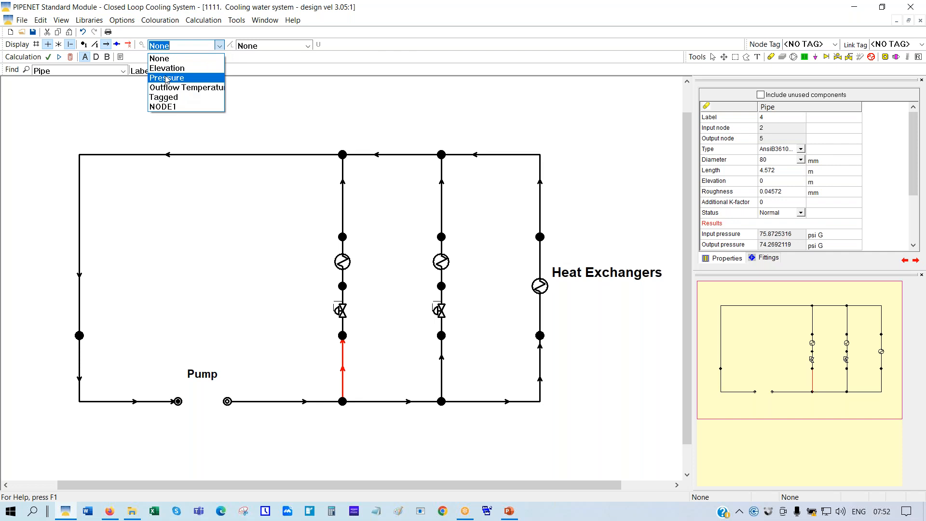
pyautogui.click(166, 79)
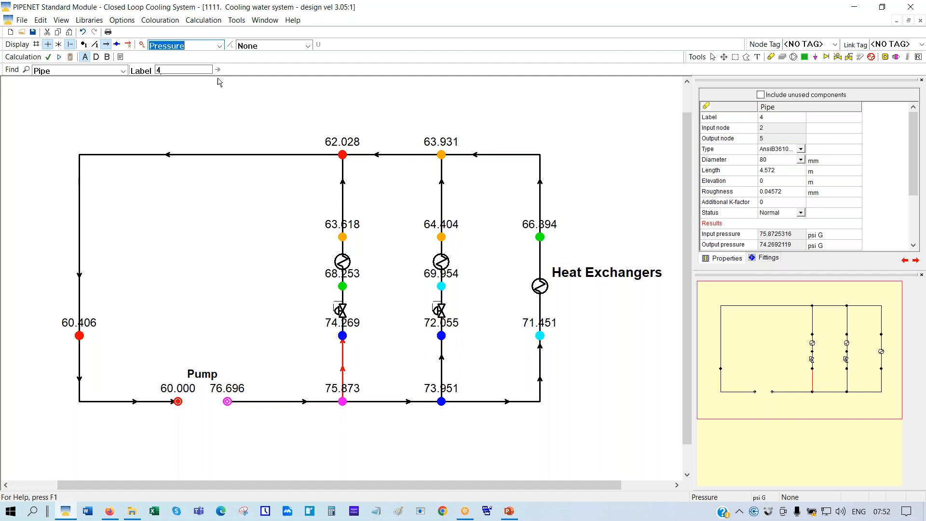
pyautogui.click(308, 46)
pyautogui.click(251, 69)
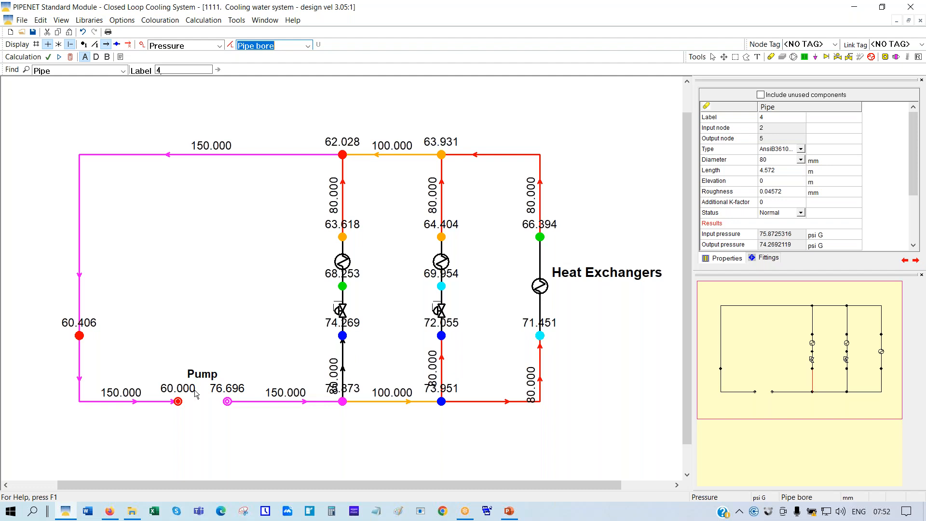
pyautogui.click(307, 45)
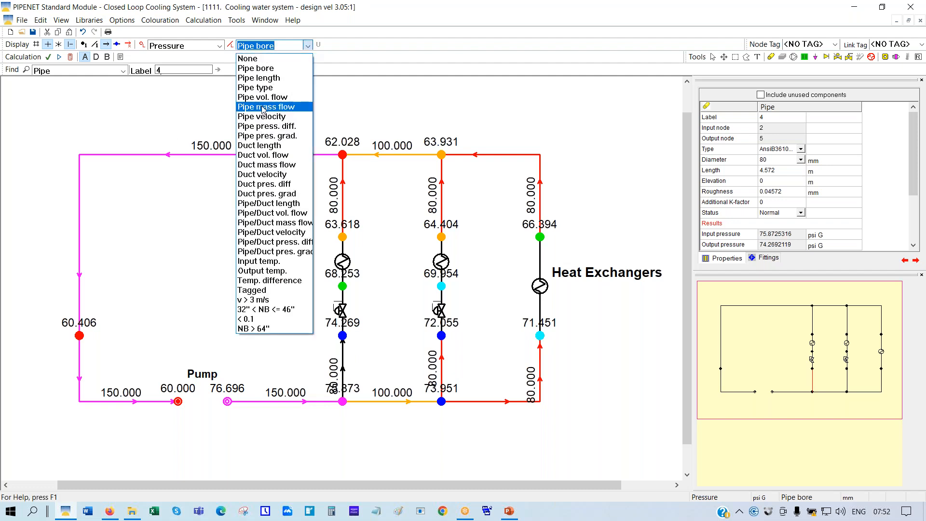
pyautogui.click(261, 98)
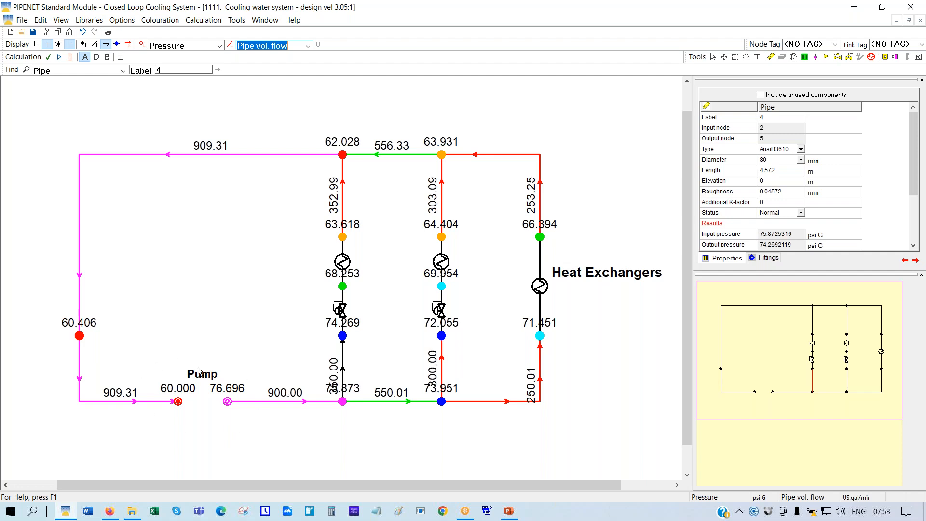
pyautogui.click(89, 22)
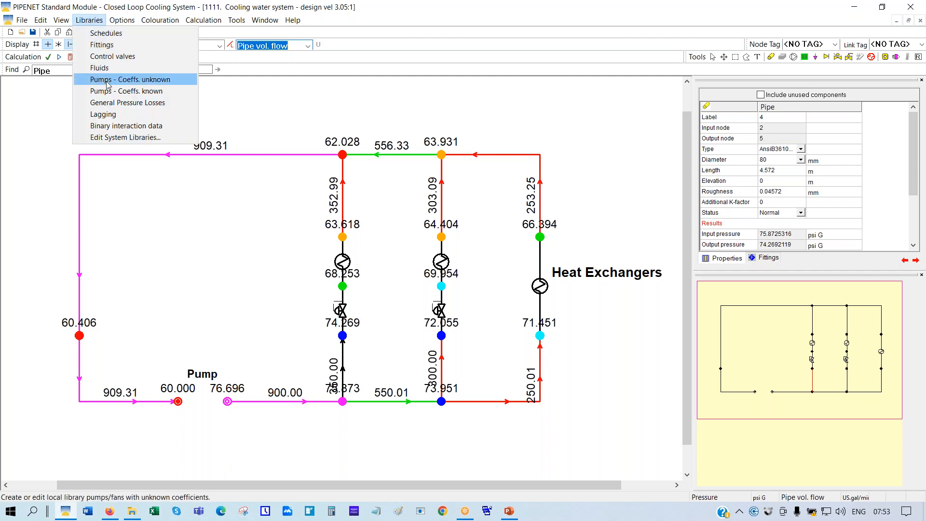
pyautogui.click(97, 47)
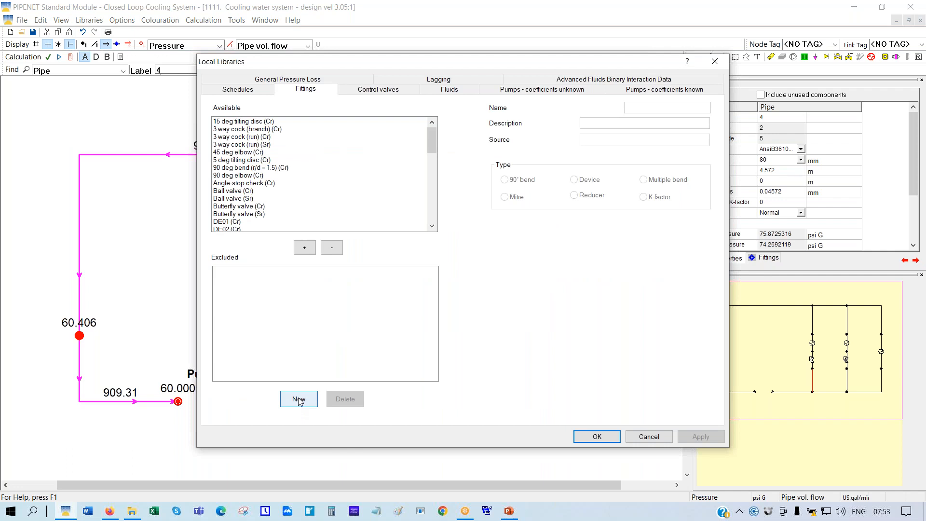
pyautogui.click(299, 400)
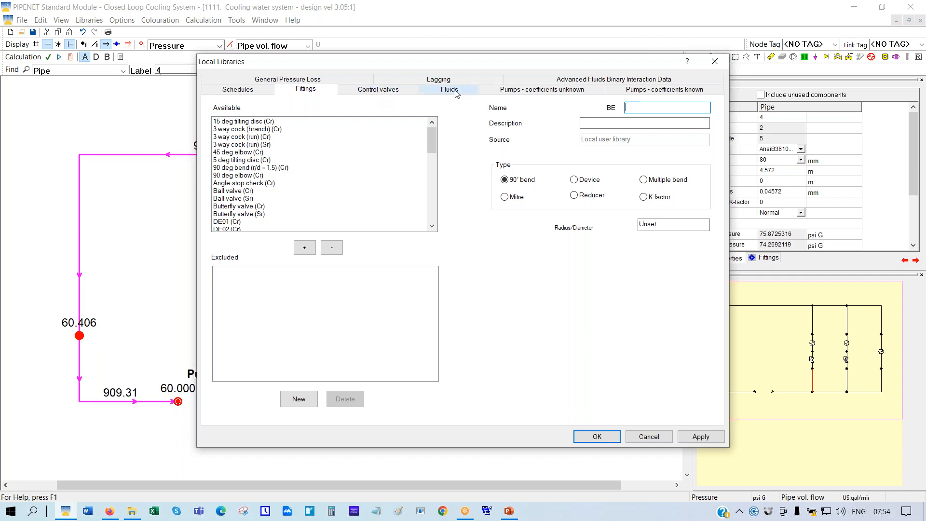
pyautogui.click(648, 437)
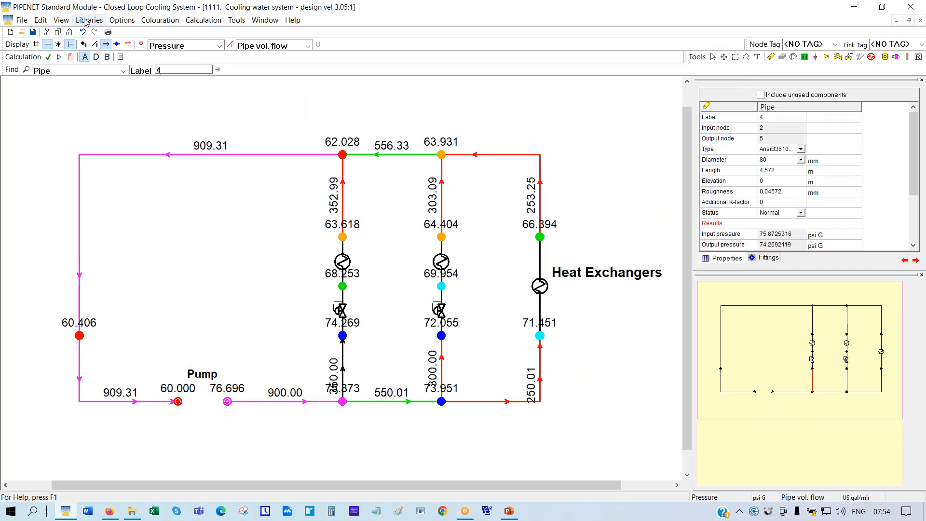
pyautogui.click(85, 22)
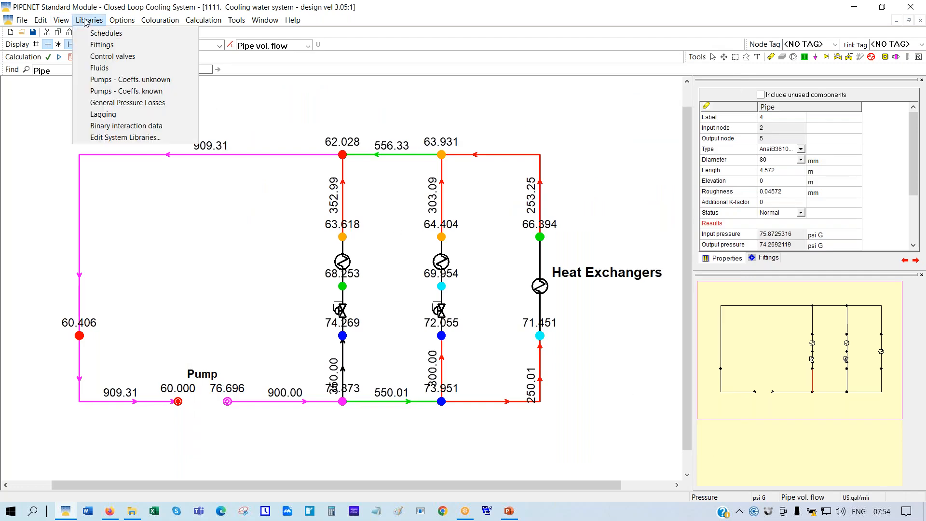
# In the Pumps - Coeffs. unknown library, add a new pump named 'Pump' with description 'New pump'
pyautogui.click(128, 80)
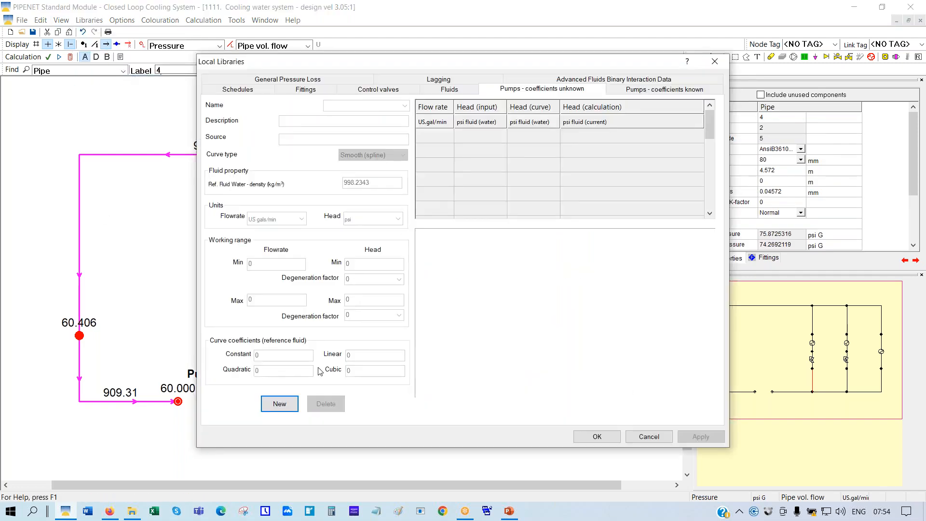
pyautogui.click(279, 407)
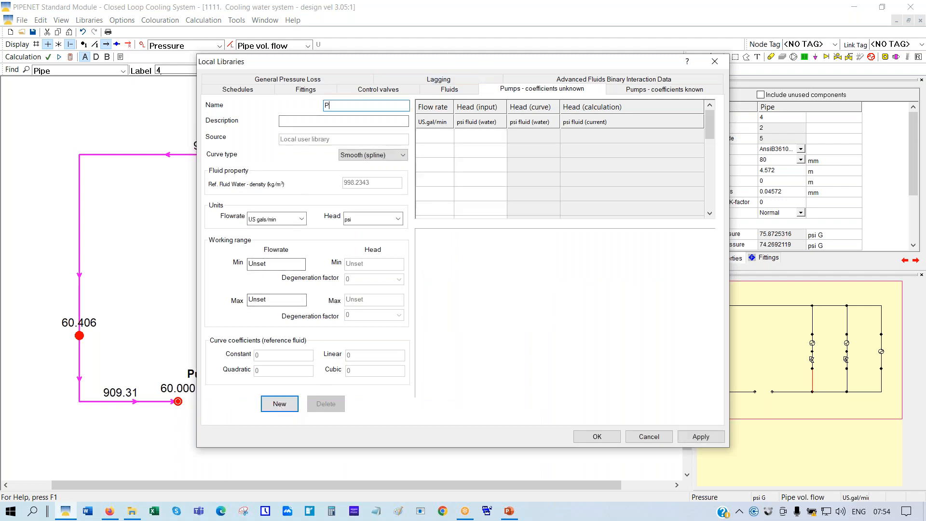
pyautogui.press('Left')
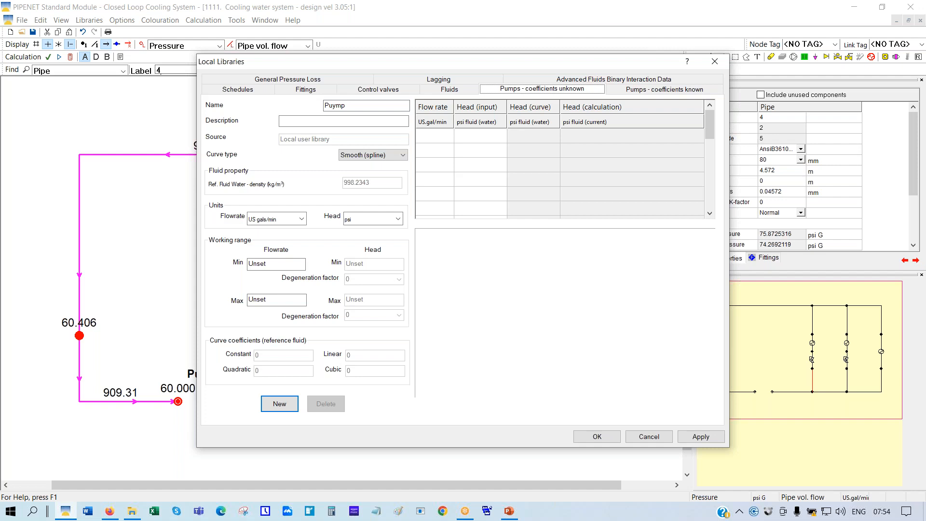
pyautogui.click(335, 106)
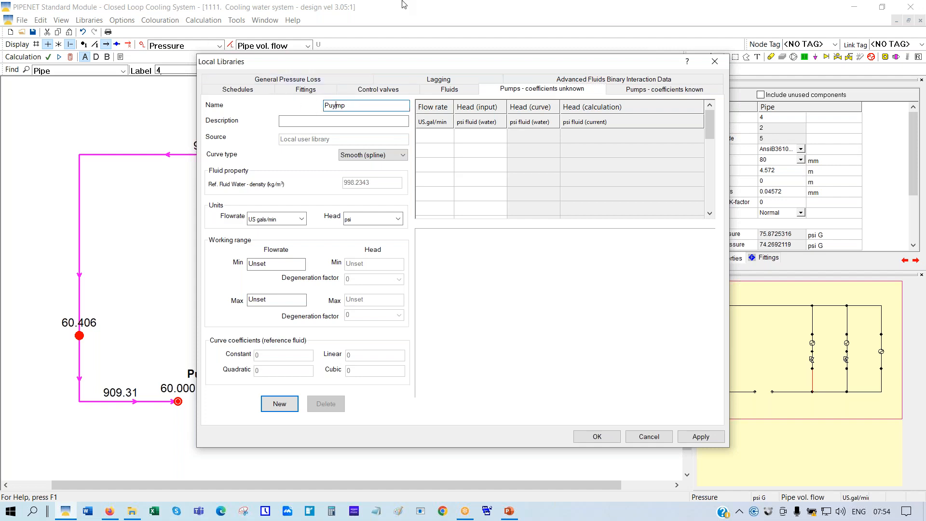
pyautogui.press('Tab')
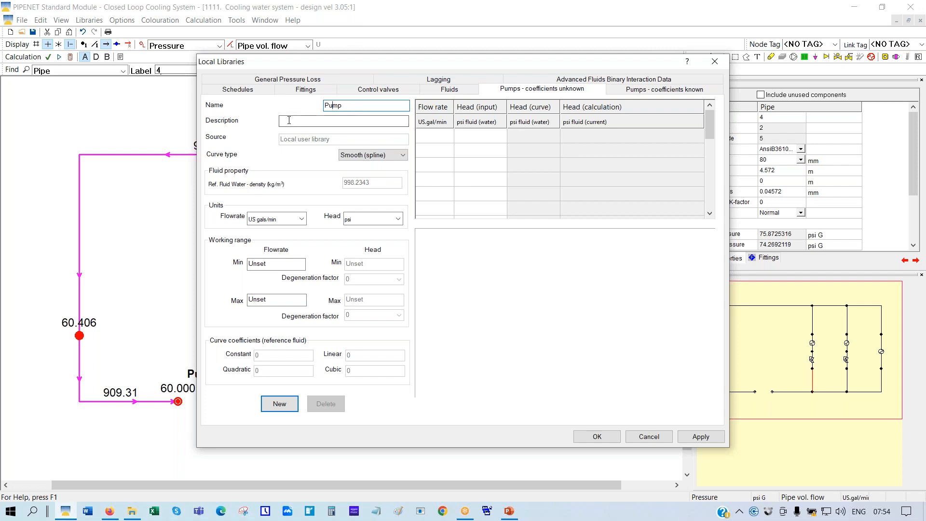
pyautogui.write('New pump')
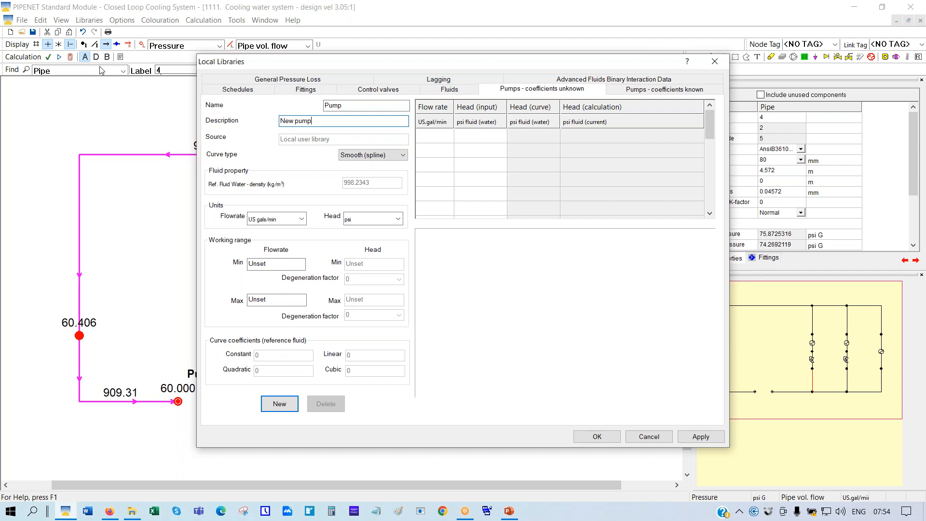
pyautogui.click(428, 140)
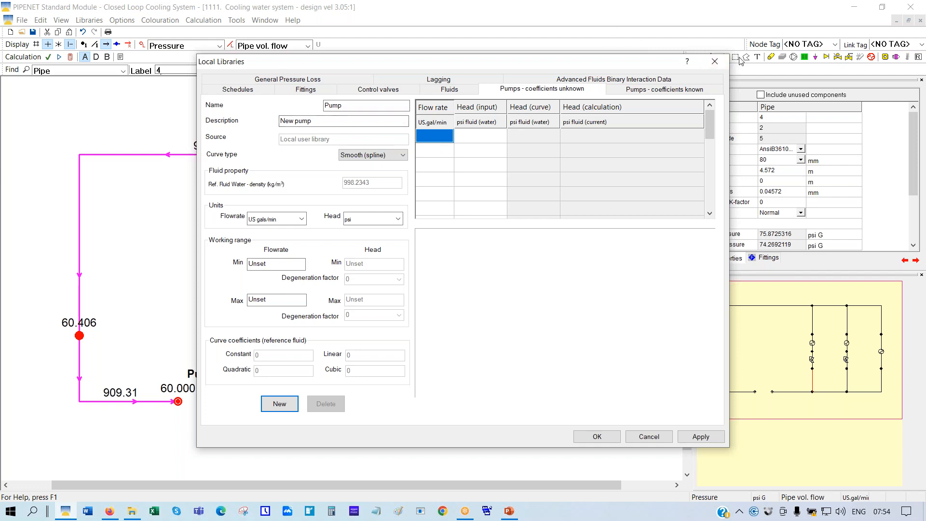
# Enter the first two pump curve points, 900/17.7 and 1100/17.0
pyautogui.write('900')
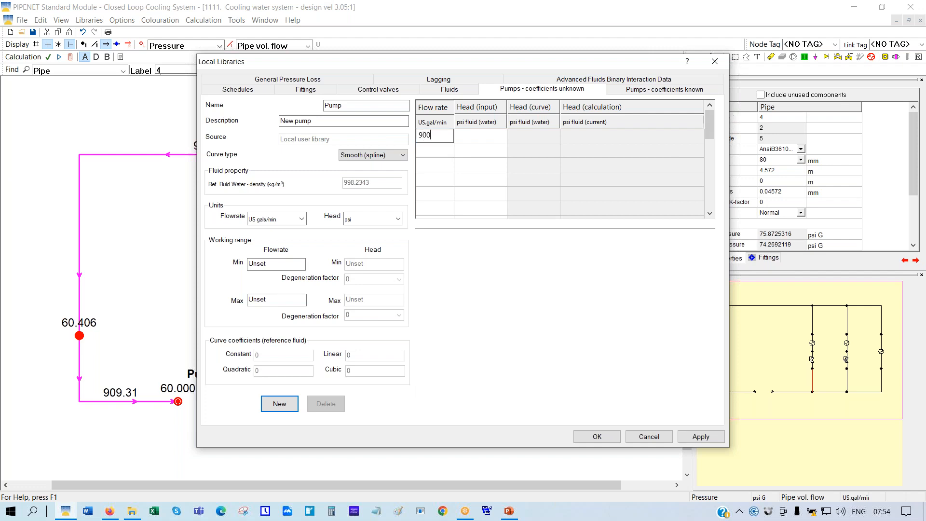
pyautogui.press('Tab')
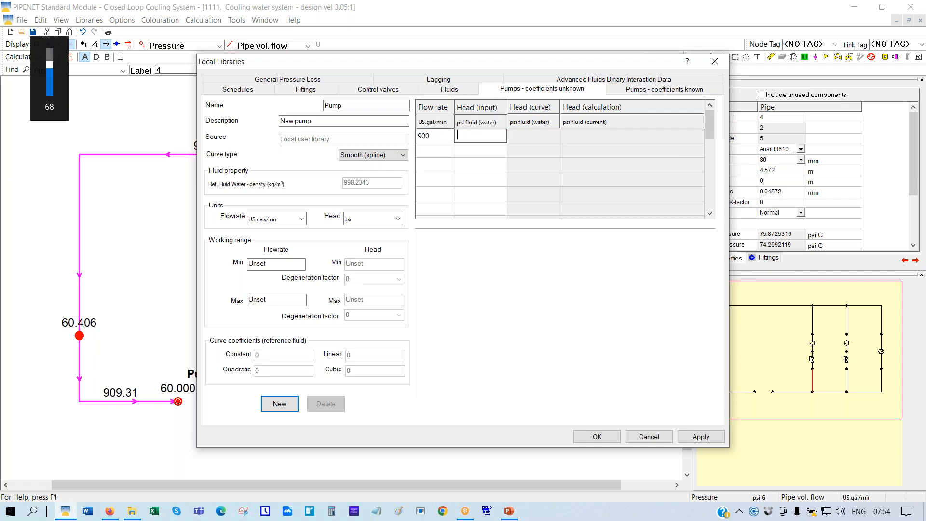
pyautogui.write('17.7')
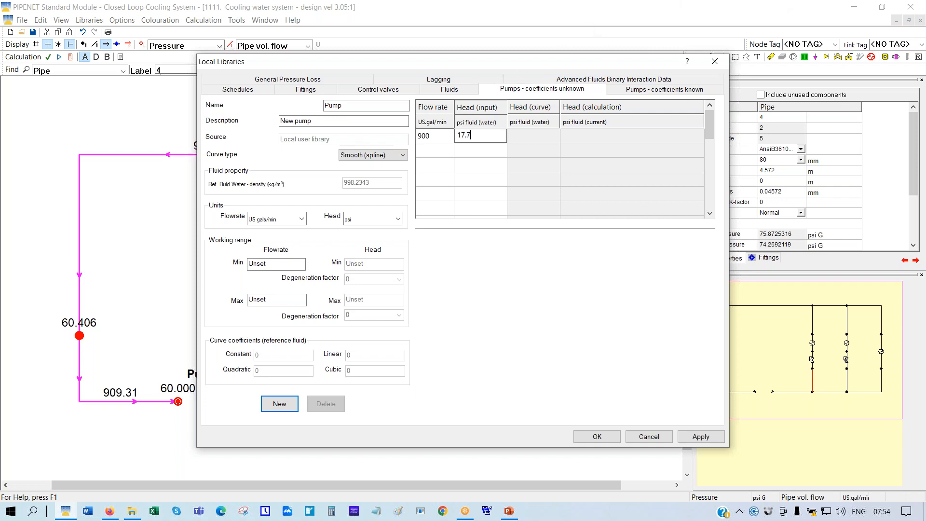
pyautogui.click(430, 156)
pyautogui.write('1100')
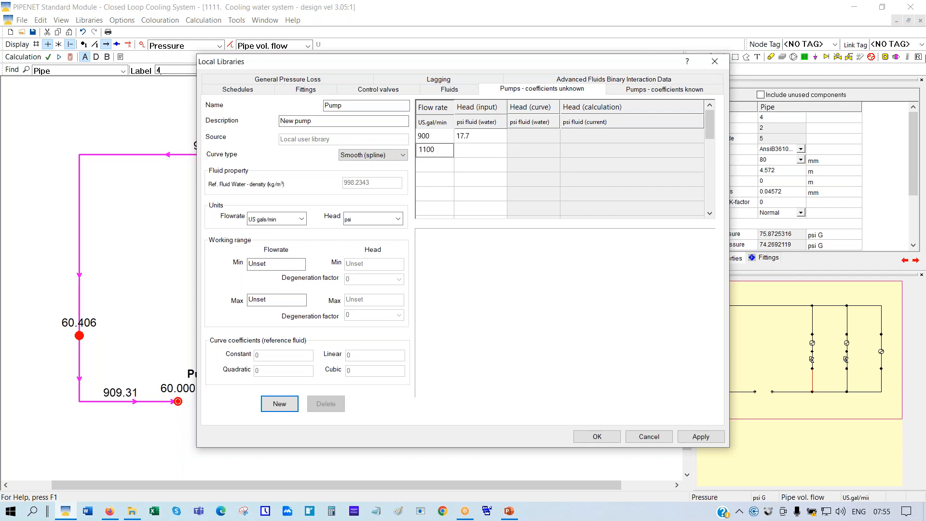
pyautogui.press('Tab')
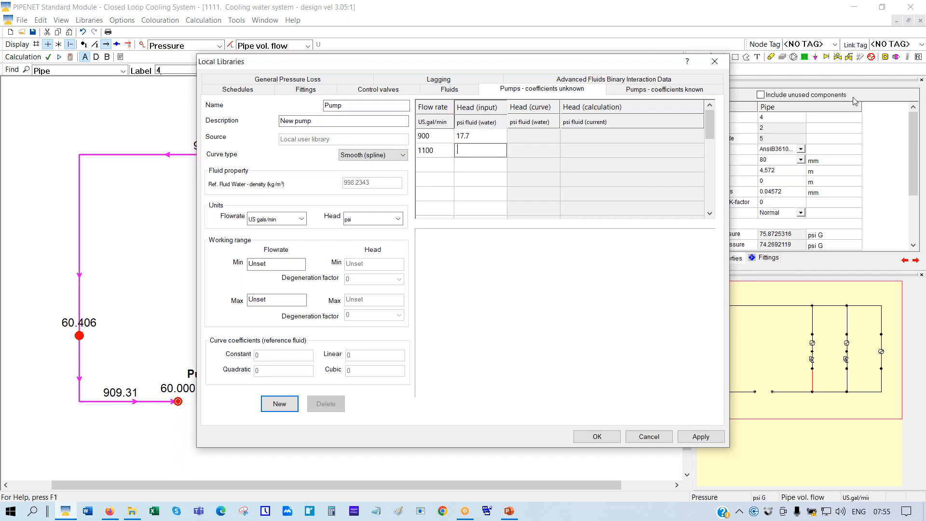
pyautogui.write('17.0')
# Add the remaining curve points 1200/16.1 and 800/18.2
pyautogui.click(436, 166)
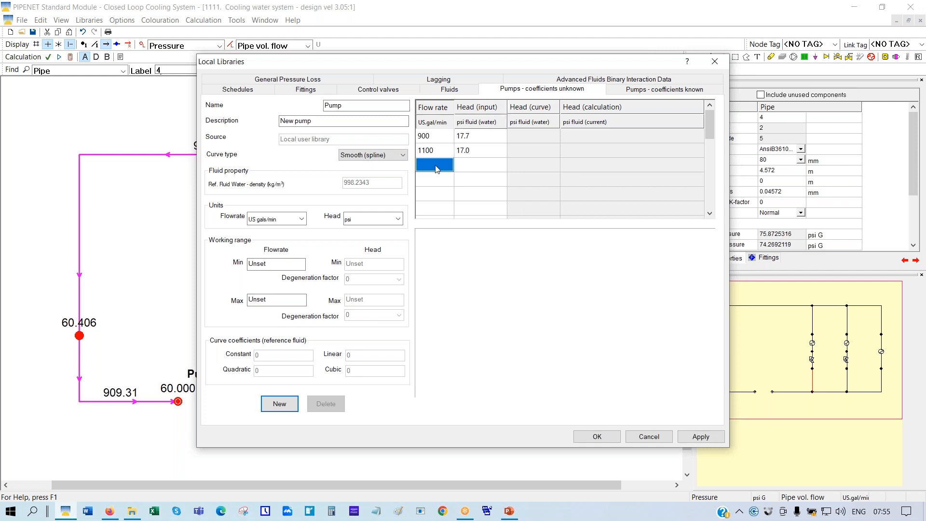
pyautogui.write('1200')
pyautogui.scroll(-1, 436, 165)
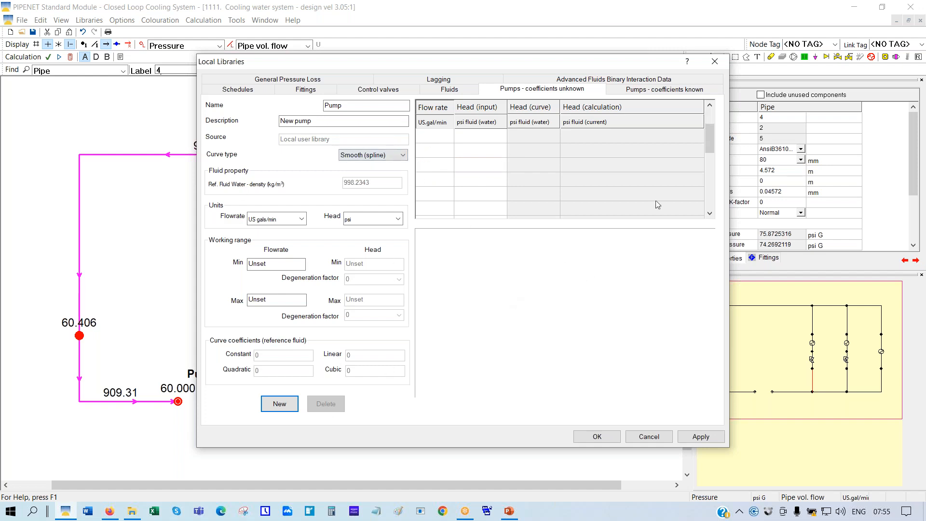
pyautogui.moveTo(710, 141); pyautogui.dragTo(712, 108)
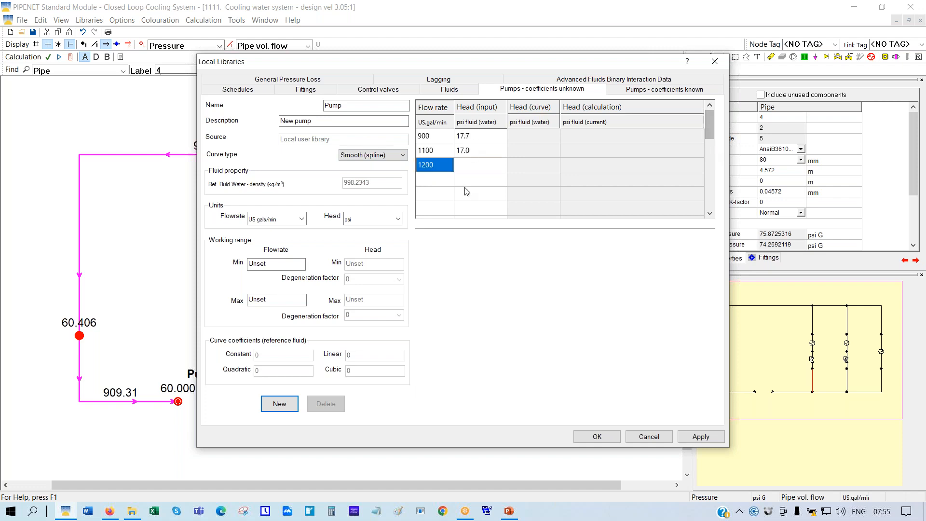
pyautogui.click(471, 169)
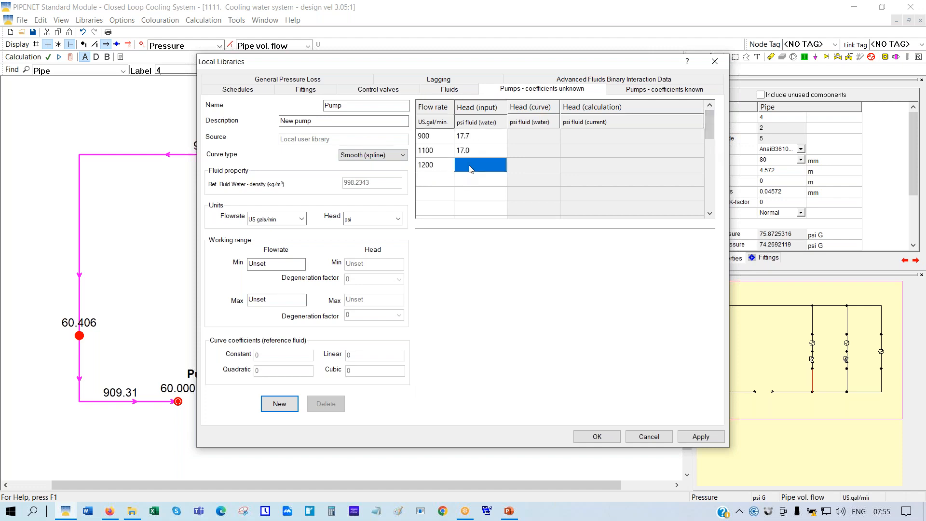
pyautogui.write('16.1')
pyautogui.click(432, 185)
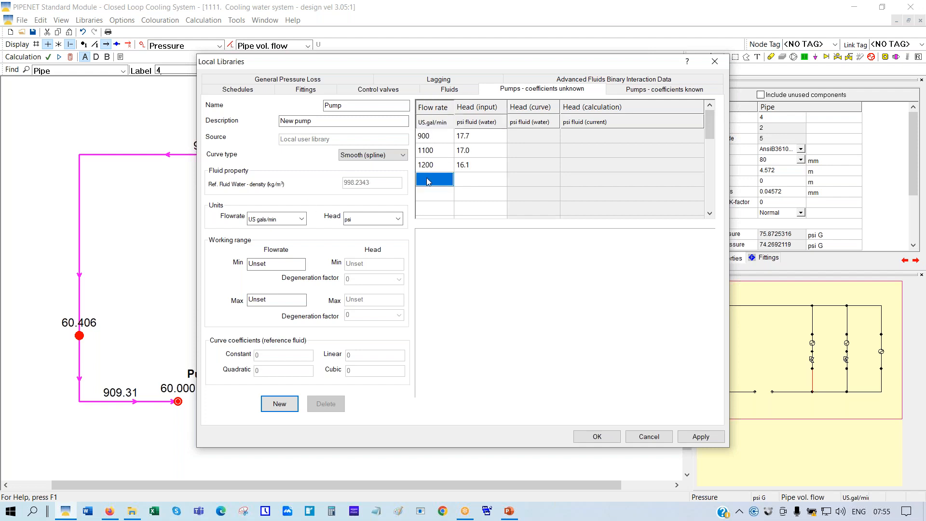
pyautogui.write('800')
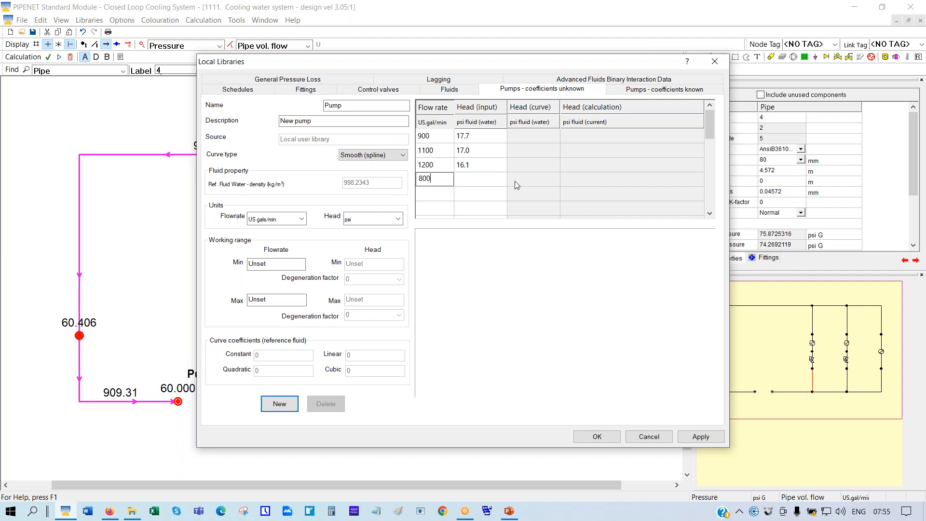
pyautogui.click(477, 182)
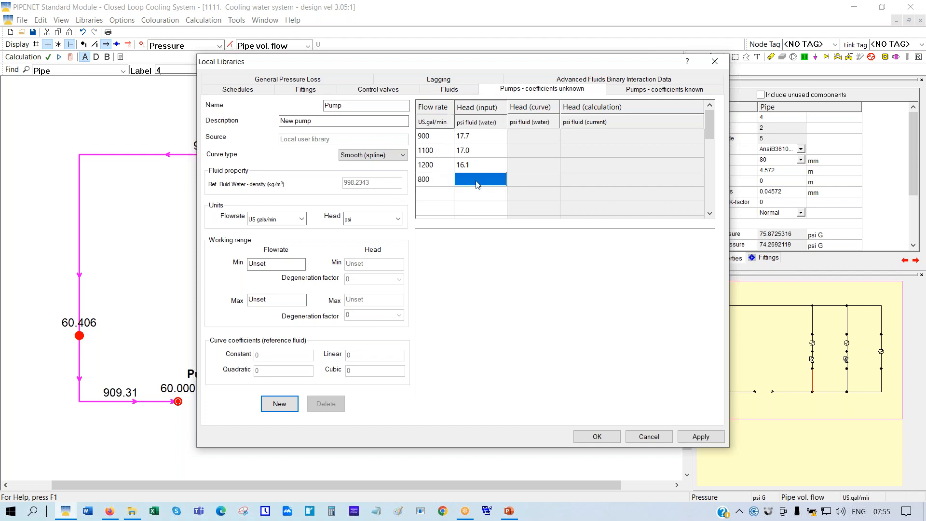
pyautogui.write('18.2')
# Set the pump's minimum working flowrate to 800 and maximum to 1200 US gal/min
pyautogui.click(275, 263)
pyautogui.write('800')
pyautogui.click(258, 299)
pyautogui.write('1200')
# Keep psi as the head unit and apply to plot the smooth spline pump curve
pyautogui.click(397, 219)
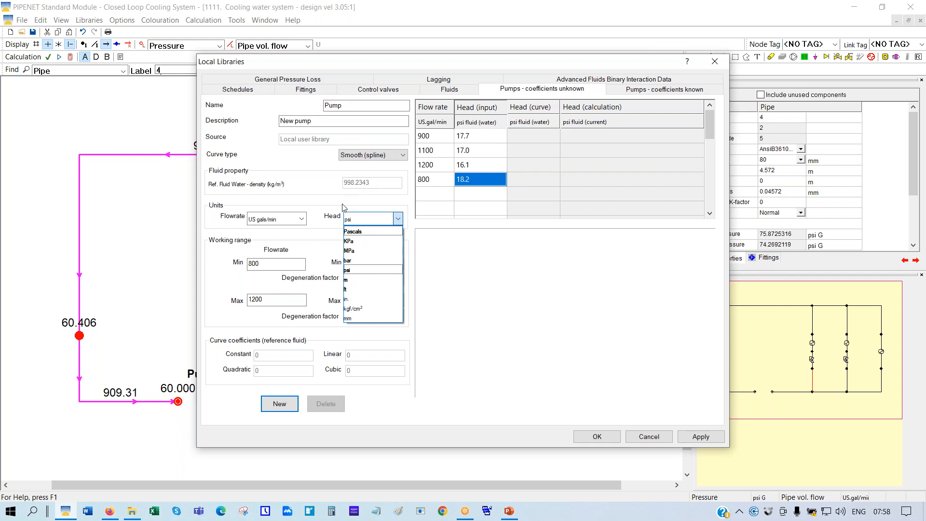
pyautogui.click(448, 323)
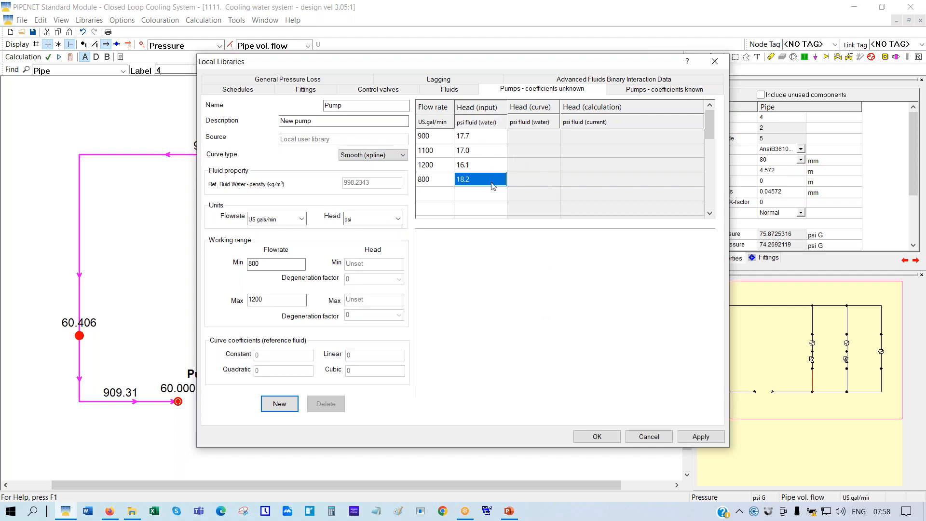
pyautogui.click(702, 439)
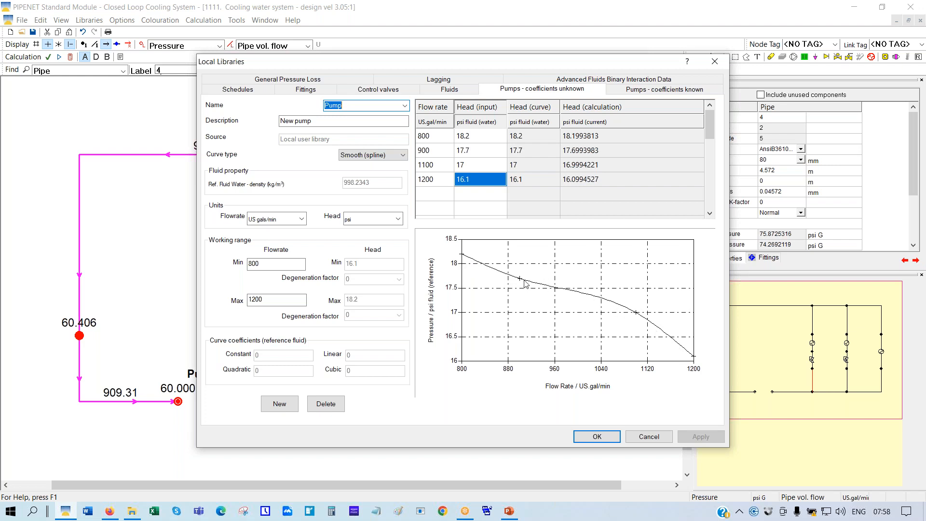
# Change the curve type from Smooth (spline) to Quadratic, giving constant 15.65
pyautogui.click(403, 155)
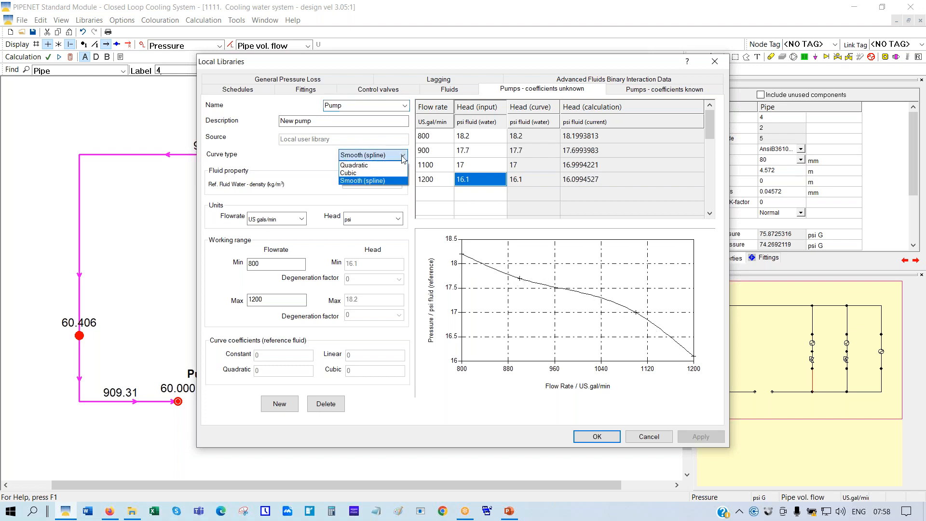
pyautogui.click(358, 166)
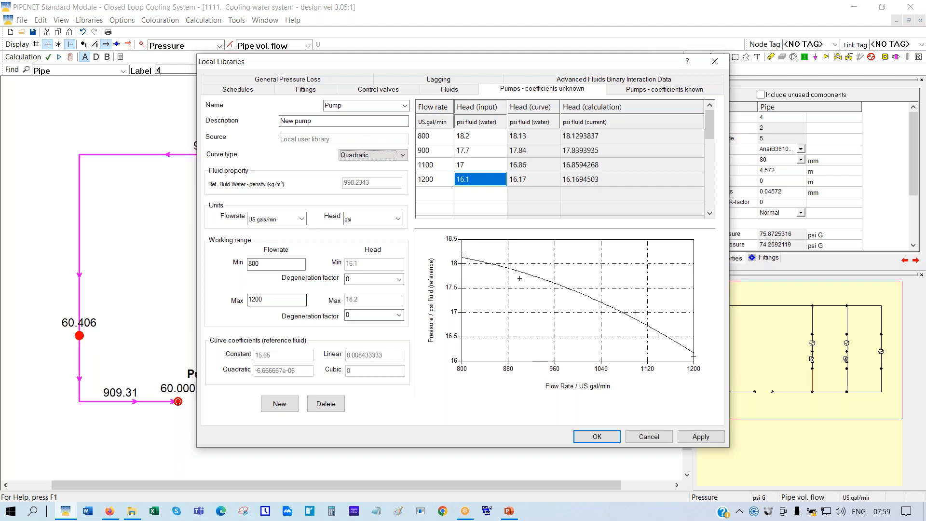
pyautogui.click(265, 300)
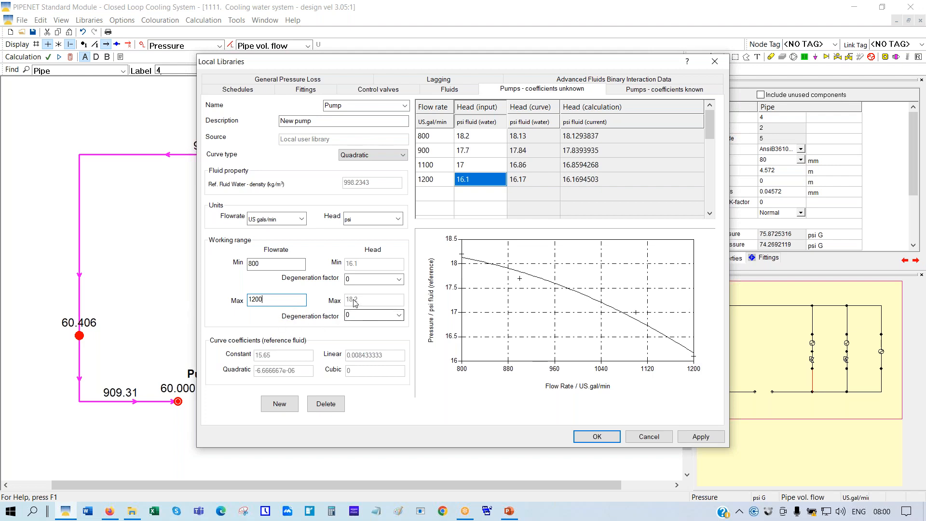
# Apply an upper degeneration factor of 5, then try 7 instead
pyautogui.click(400, 316)
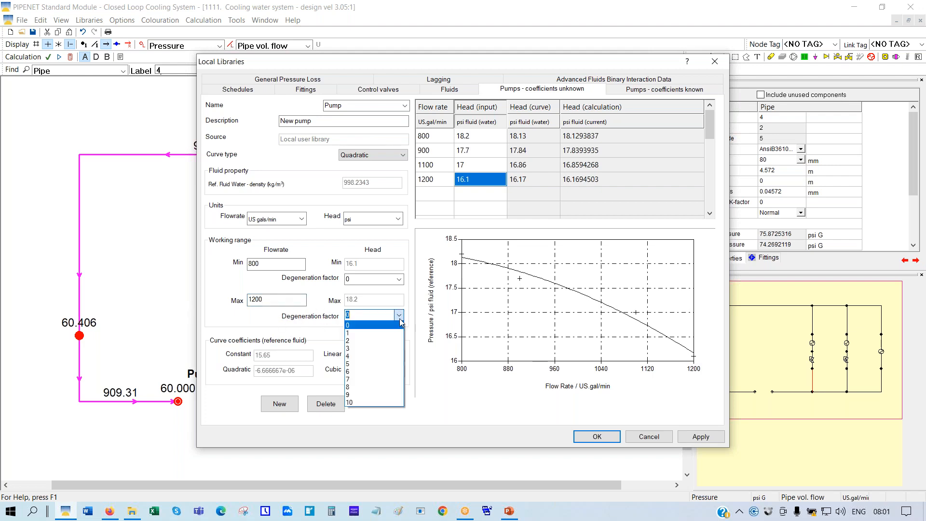
pyautogui.click(354, 365)
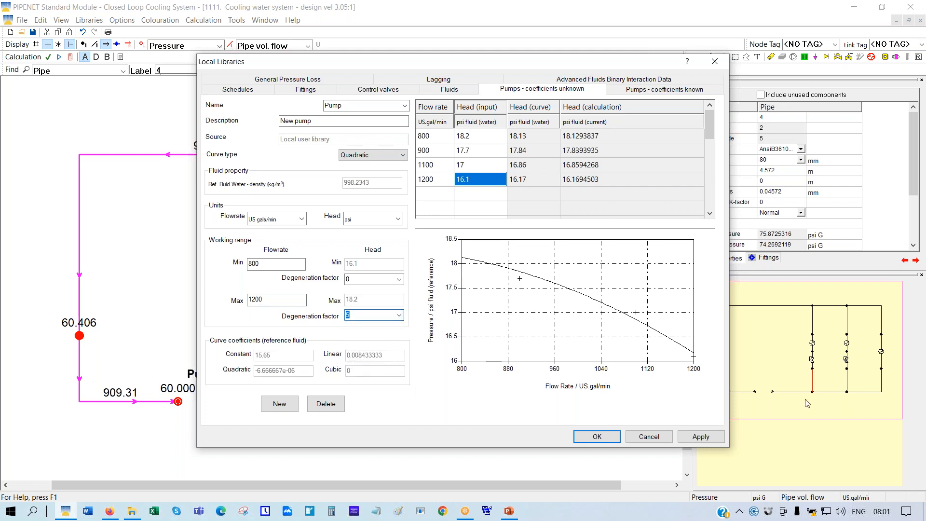
pyautogui.click(701, 437)
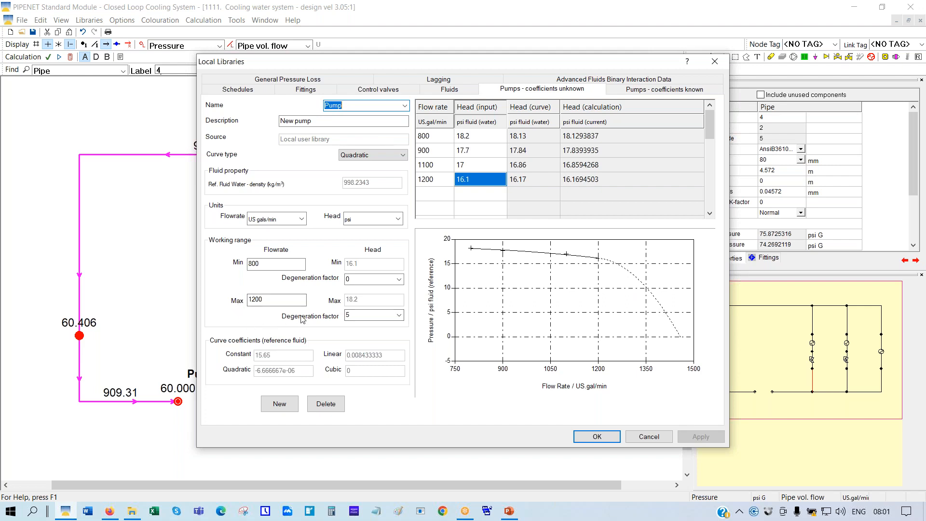
pyautogui.click(399, 316)
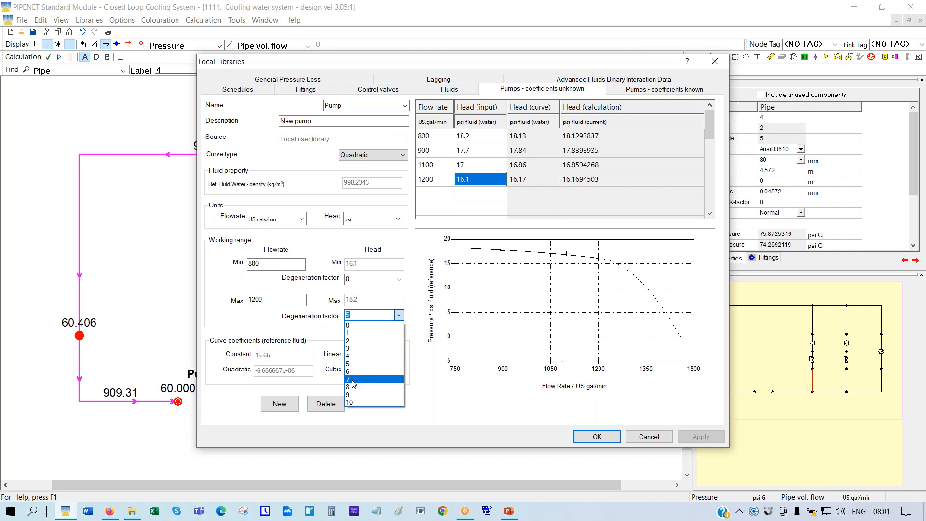
pyautogui.click(351, 379)
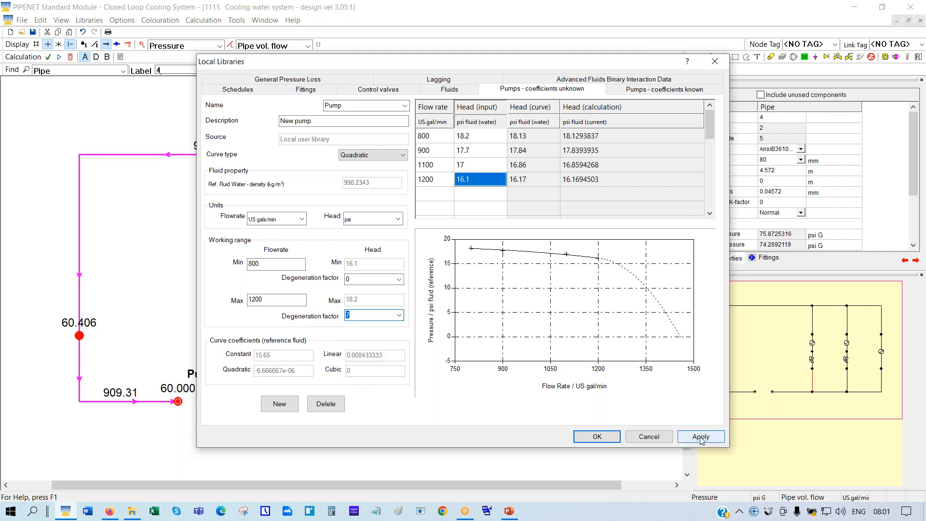
pyautogui.click(702, 437)
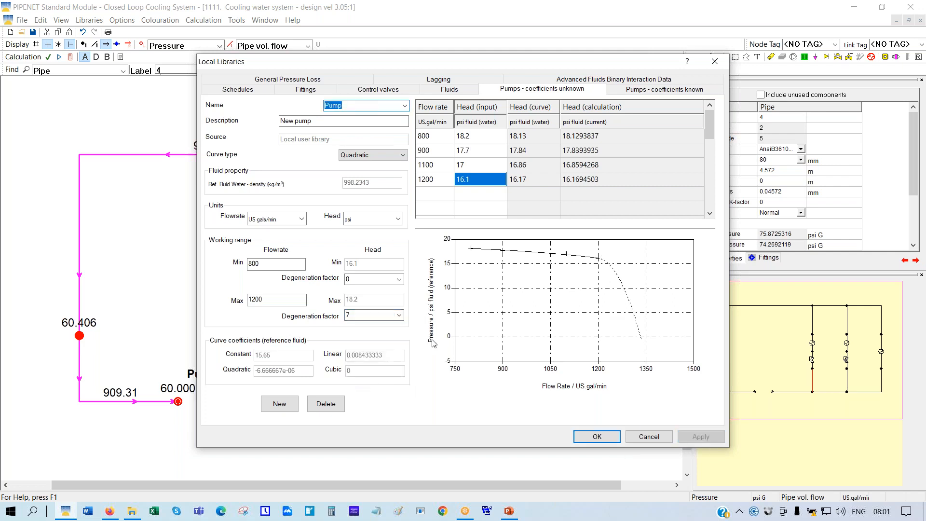
# Revert the upper degeneration factor to 5, apply, and close the local libraries with OK
pyautogui.click(398, 316)
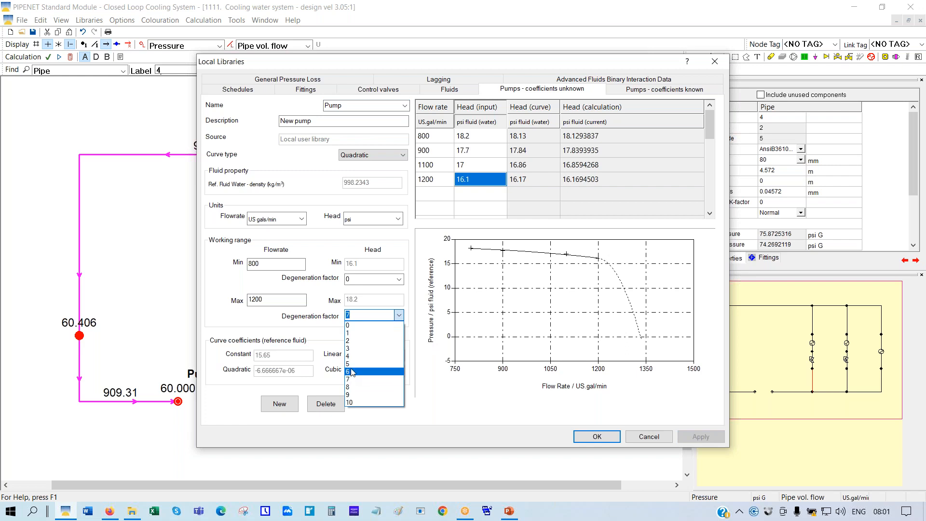
pyautogui.click(376, 364)
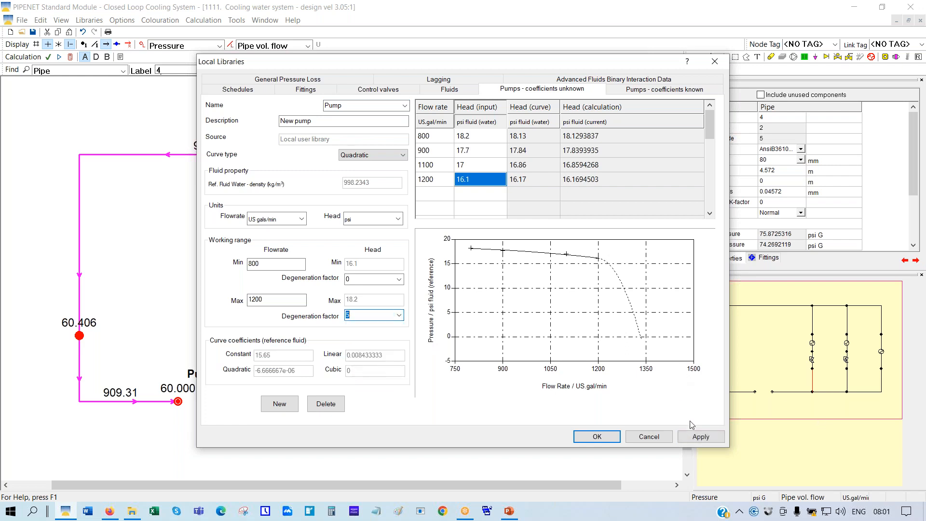
pyautogui.click(701, 437)
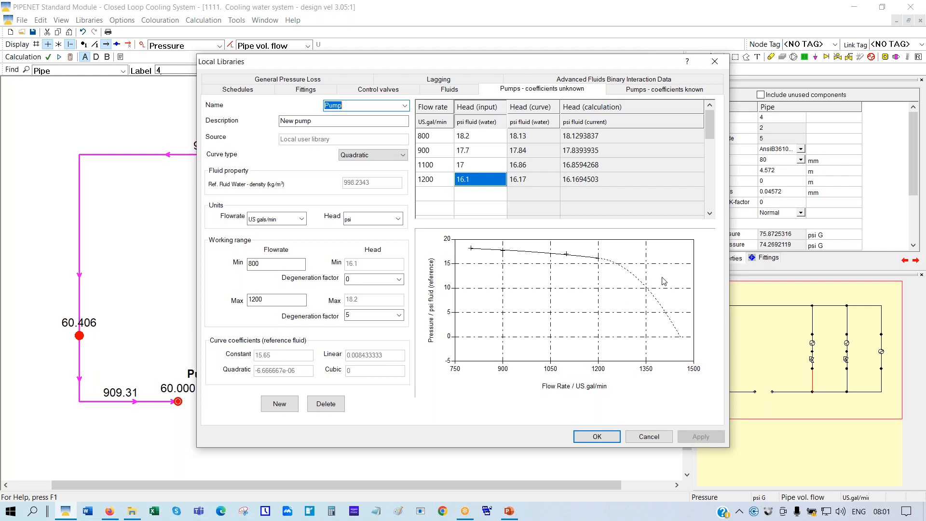
pyautogui.click(587, 441)
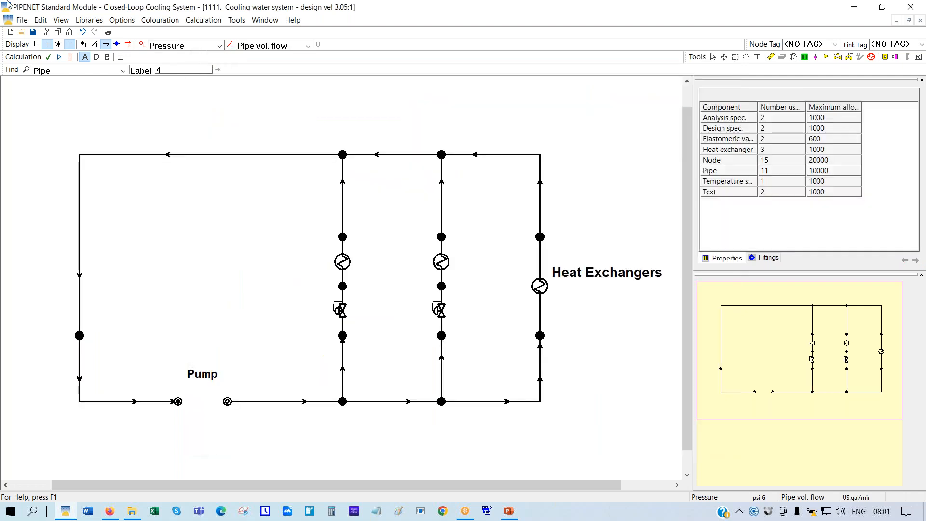
# Hide flow-direction arrows and place a pump between the two nodes under the Pump label
pyautogui.click(106, 45)
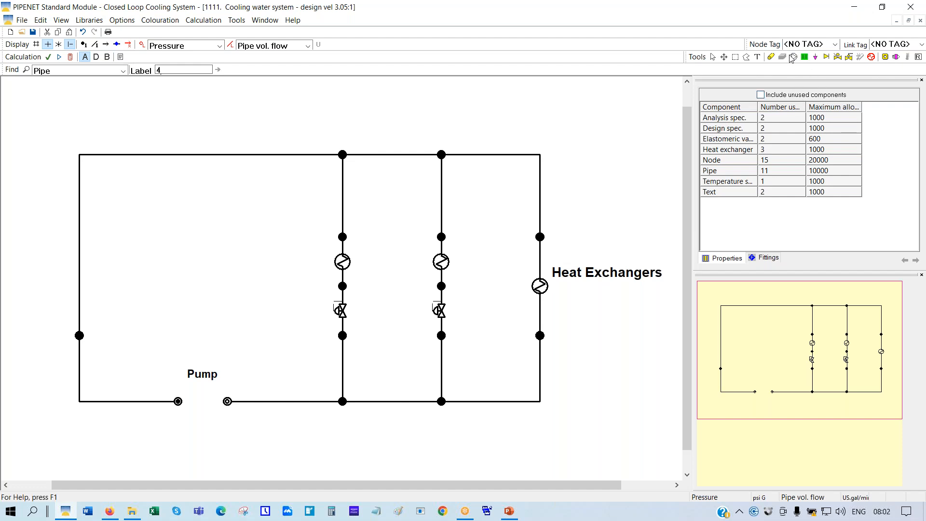
pyautogui.click(793, 58)
pyautogui.moveTo(178, 401); pyautogui.dragTo(227, 402)
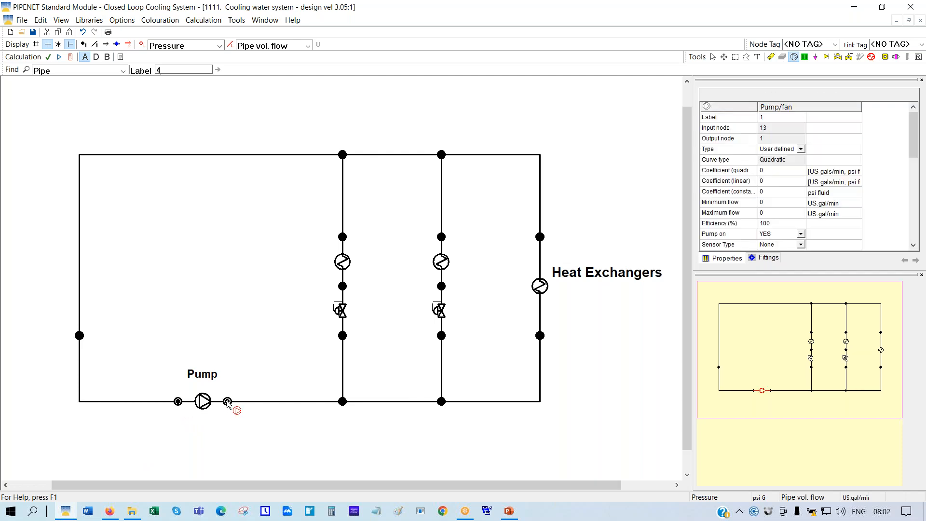
# Set both pipe flow and node pressure colouring to None
pyautogui.click(308, 46)
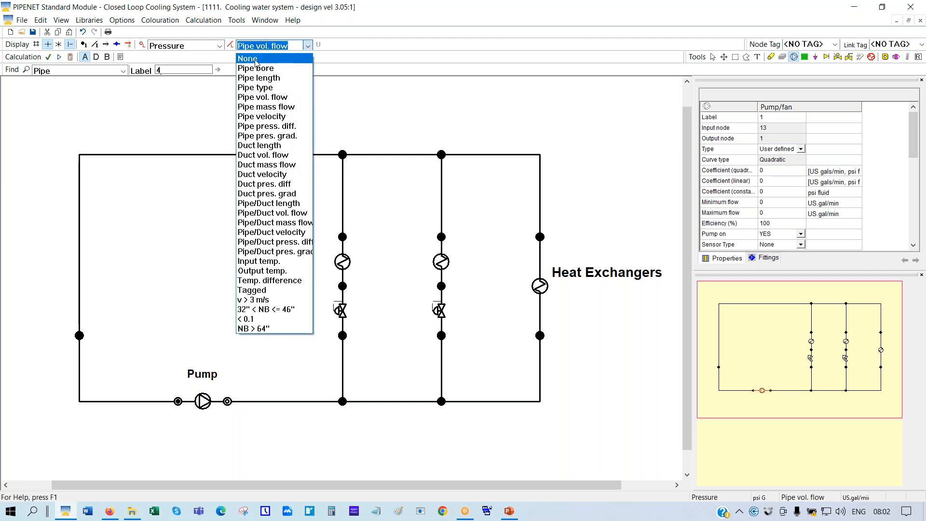
pyautogui.click(256, 59)
pyautogui.click(219, 46)
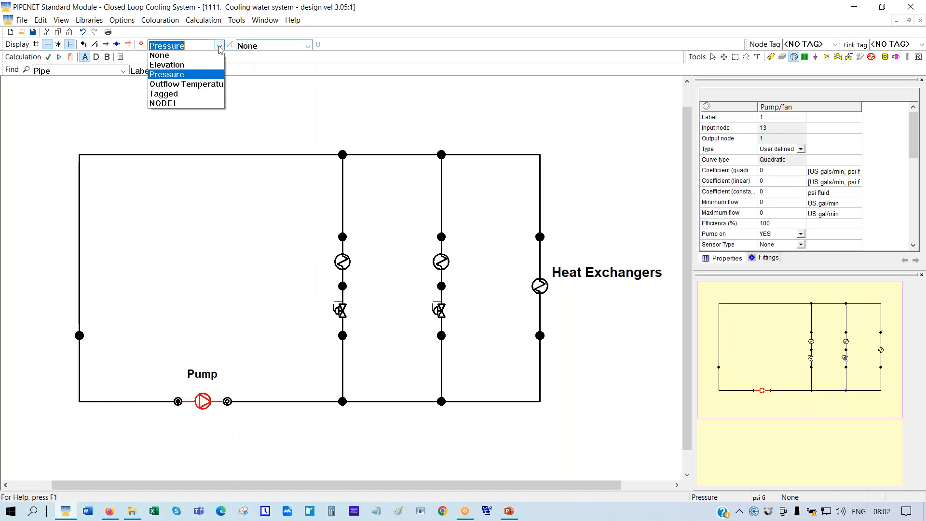
pyautogui.click(159, 55)
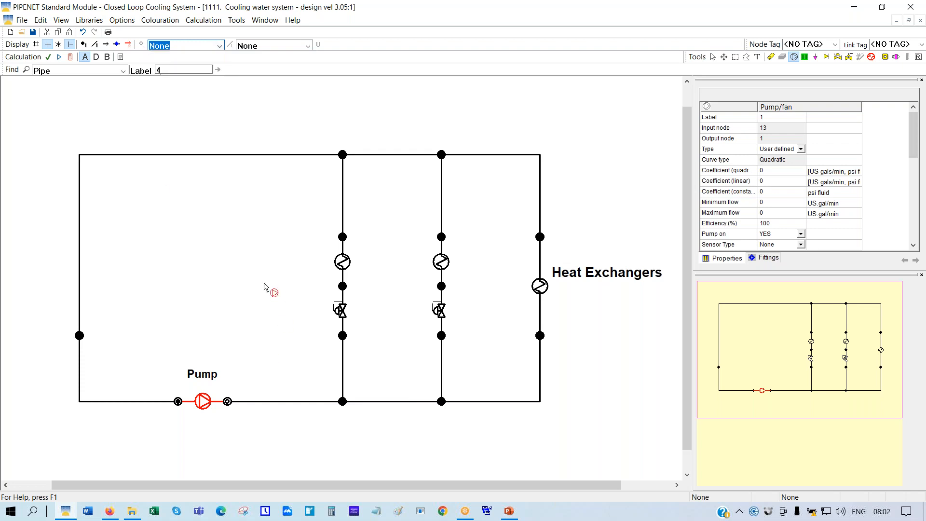
pyautogui.click(713, 58)
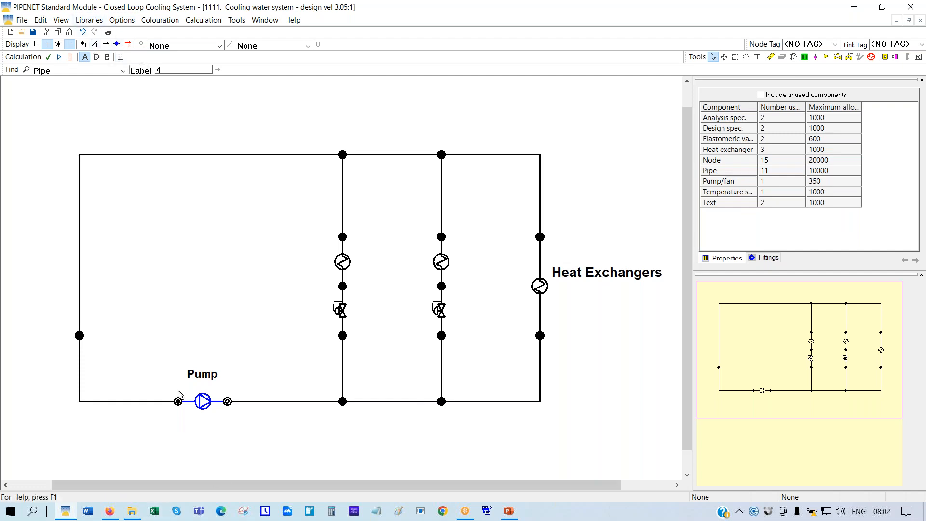
# Set the new pump's type to Pump in the Properties panel
pyautogui.click(203, 404)
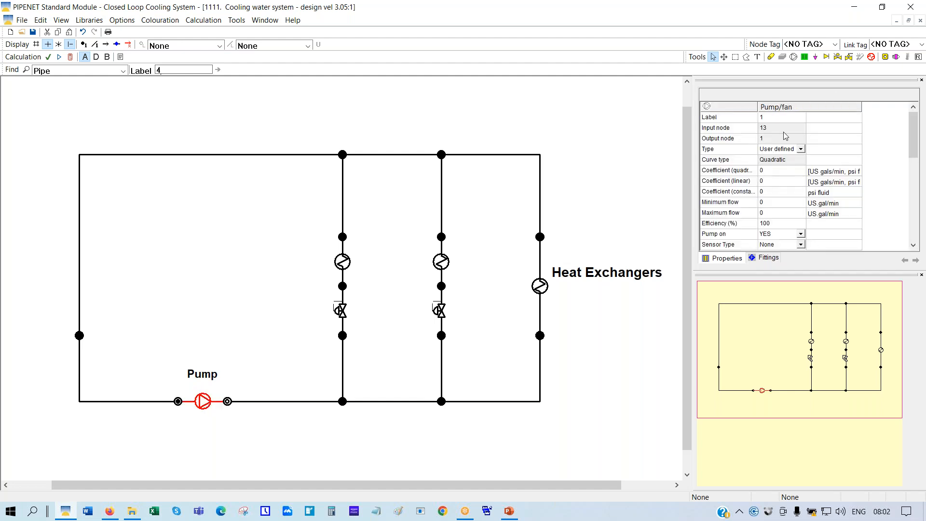
pyautogui.click(802, 150)
pyautogui.click(801, 150)
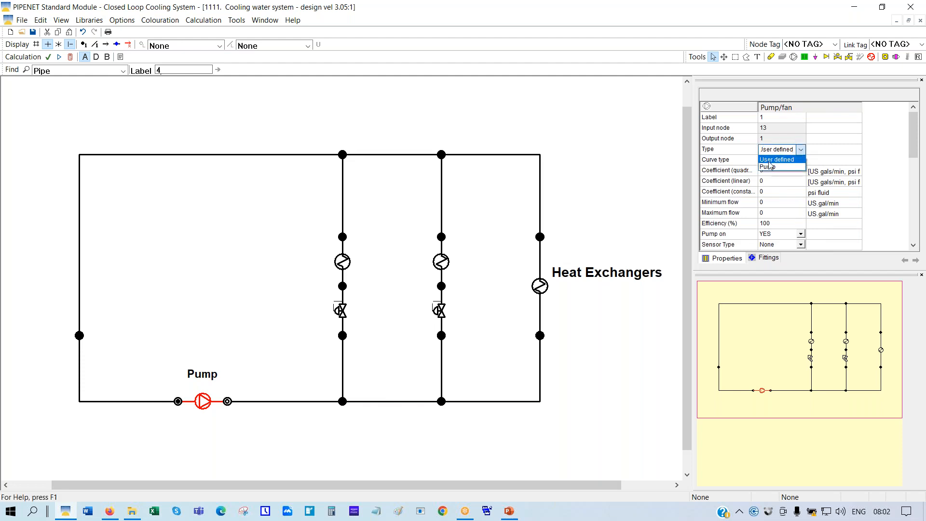
pyautogui.click(766, 167)
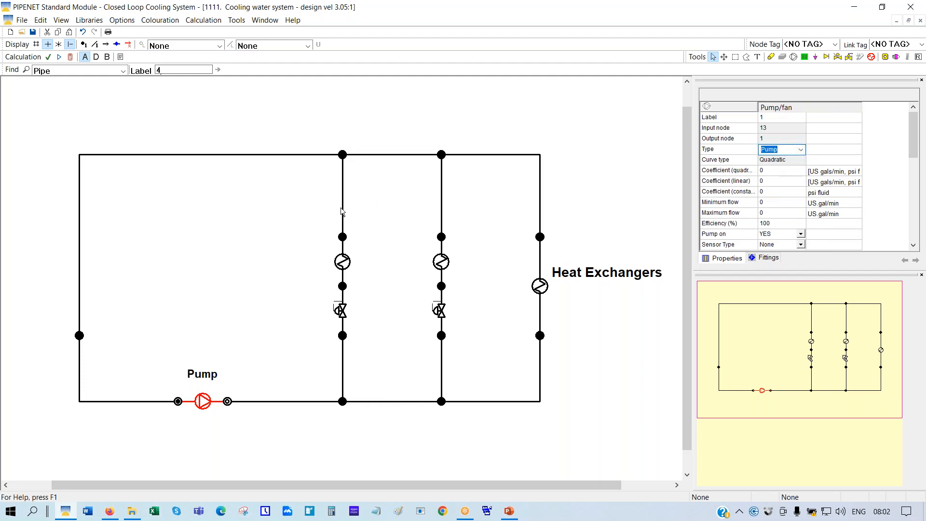
pyautogui.click(253, 277)
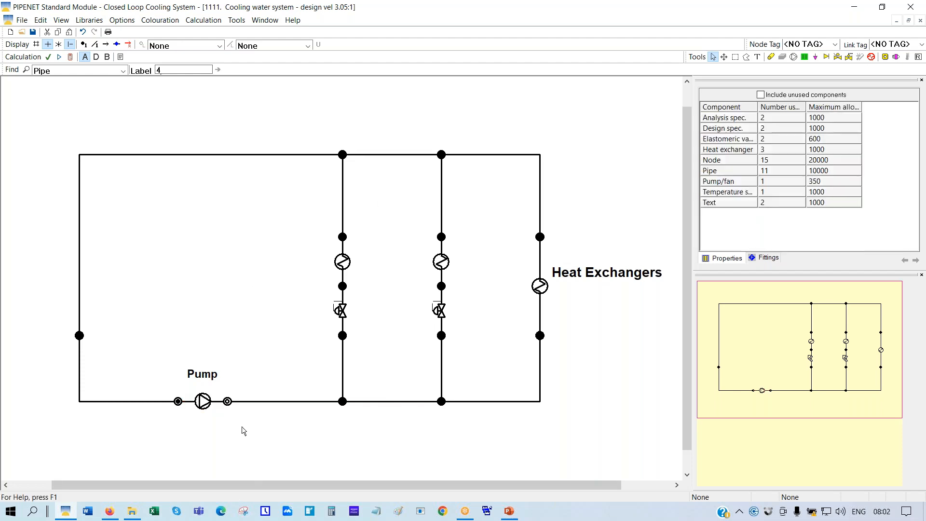
# Set Input/Output node to No for nodes 13 and 1 on either side of the pump
pyautogui.click(227, 401)
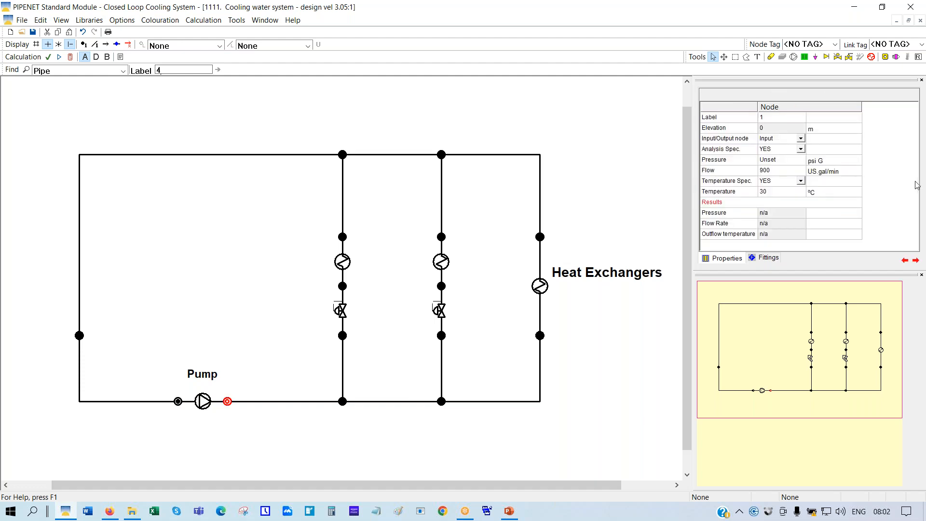
pyautogui.click(801, 141)
pyautogui.click(800, 140)
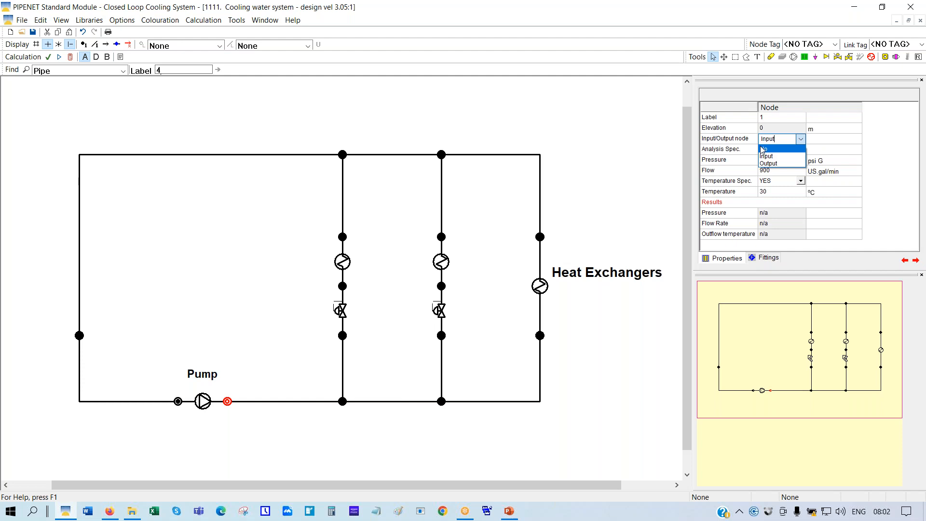
pyautogui.click(763, 150)
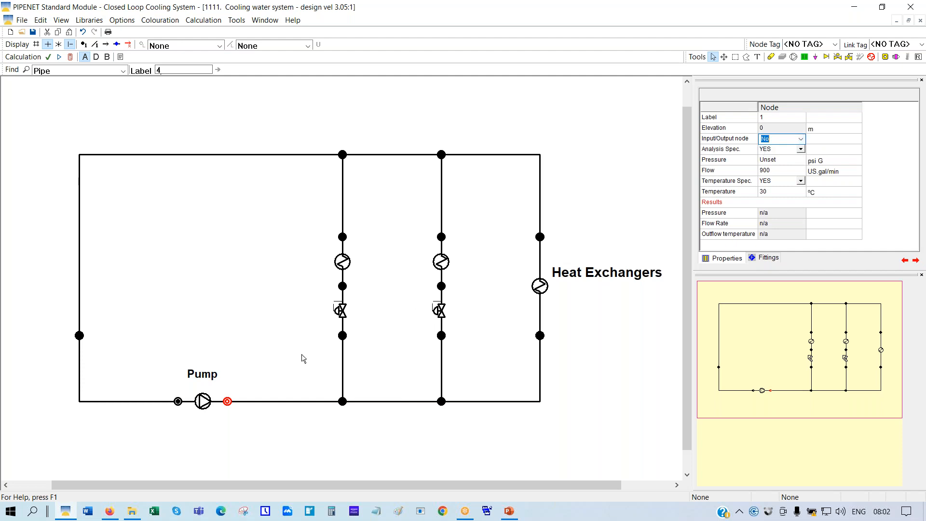
pyautogui.click(178, 402)
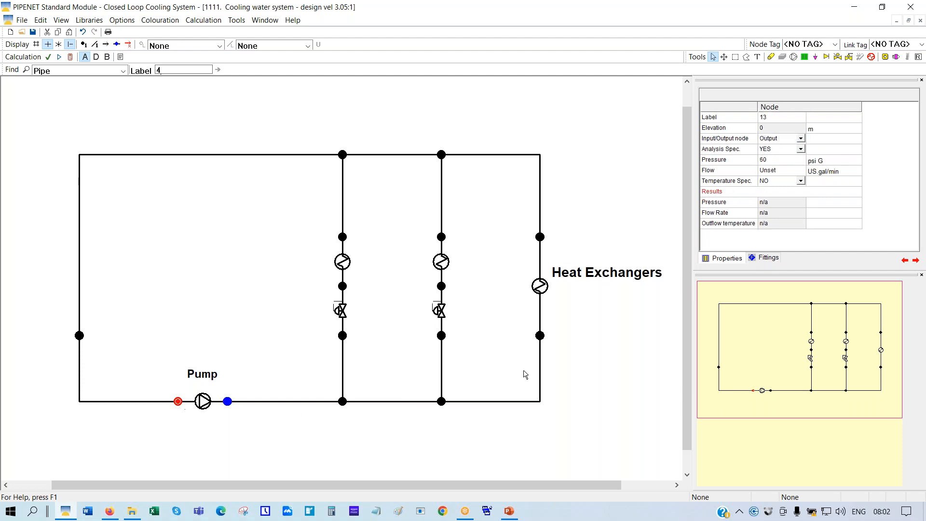
pyautogui.click(800, 140)
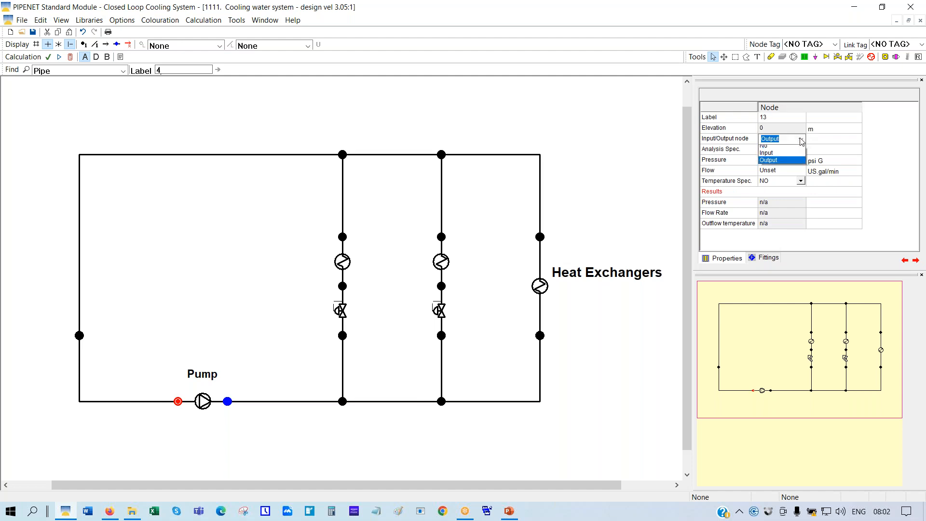
pyautogui.click(769, 150)
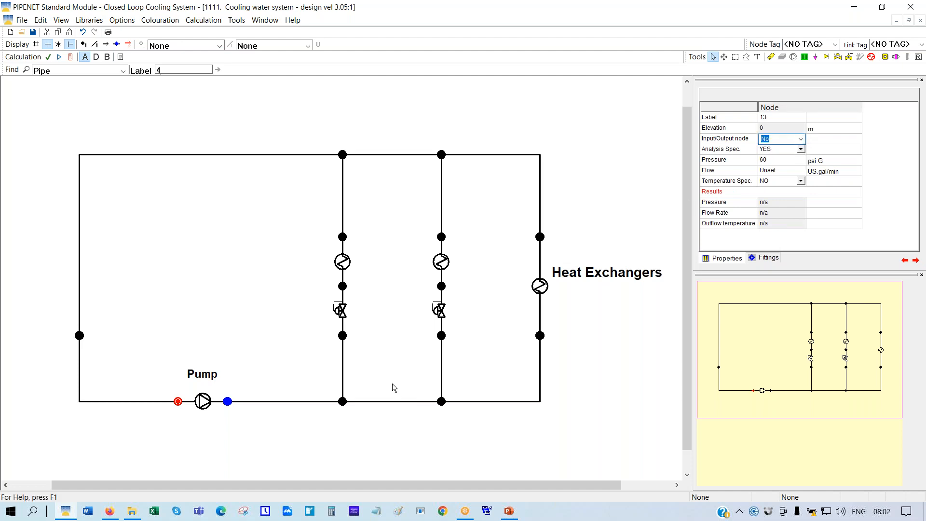
pyautogui.click(382, 451)
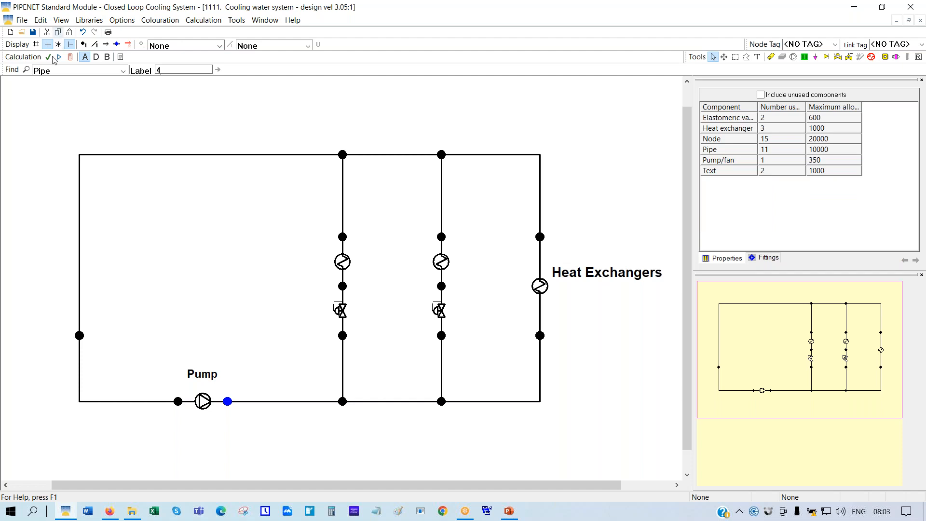
# With the grid on, explode the right-branch node and move one node up under the third exchanger
pyautogui.click(37, 44)
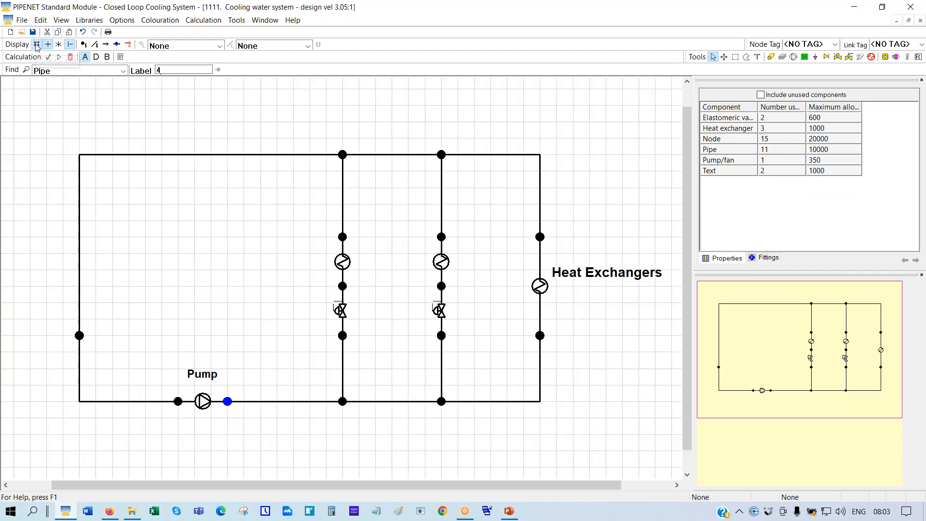
pyautogui.rightClick(540, 337)
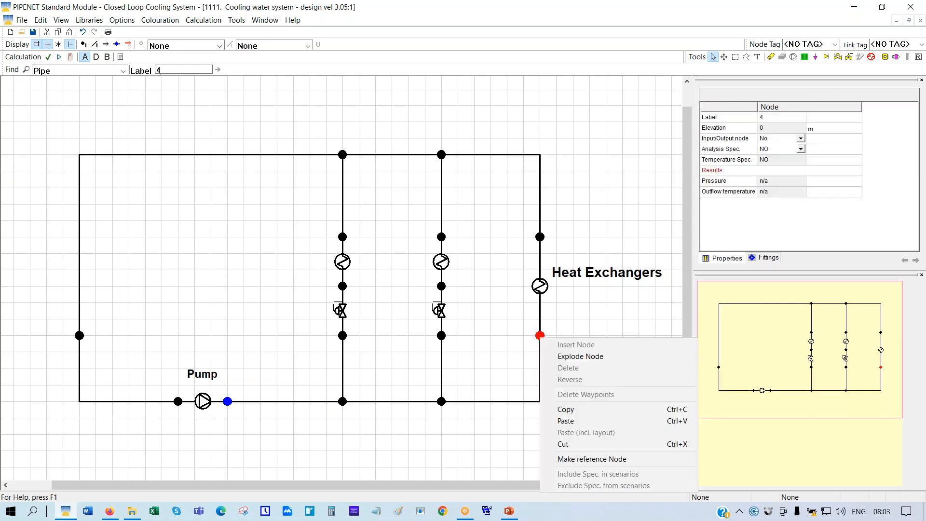
pyautogui.click(576, 358)
pyautogui.moveTo(541, 320); pyautogui.dragTo(539, 286)
pyautogui.moveTo(524, 320); pyautogui.dragTo(540, 335)
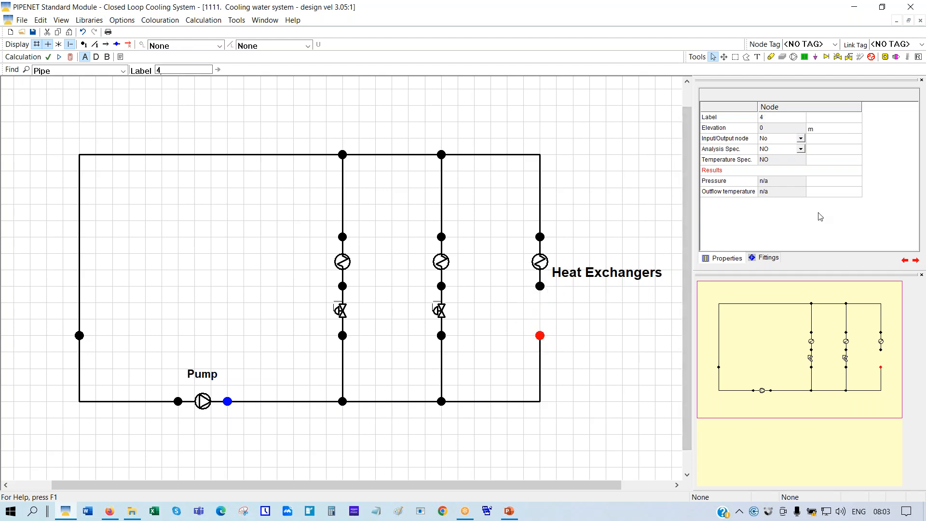
# Draw an elastomeric valve between the two right-branch nodes below the third exchanger
pyautogui.click(849, 58)
pyautogui.moveTo(542, 336); pyautogui.dragTo(541, 289)
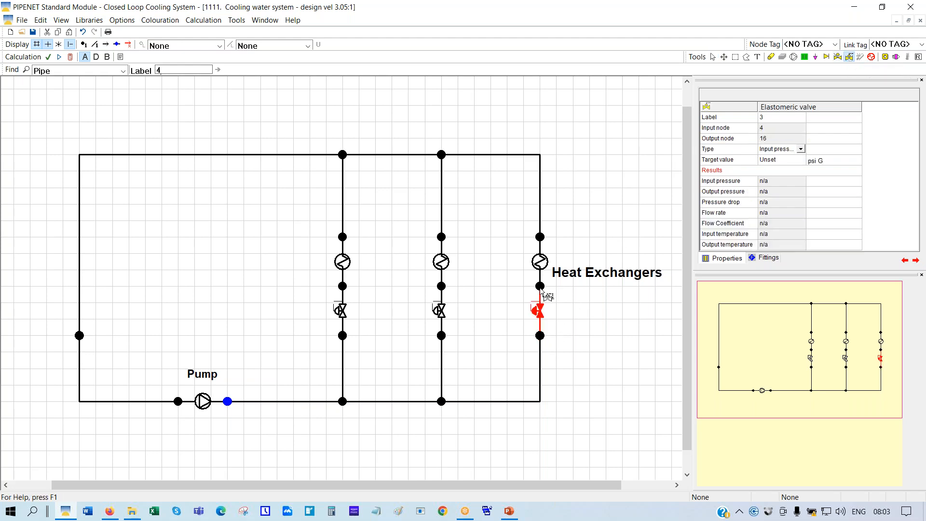
pyautogui.click(713, 58)
pyautogui.click(510, 512)
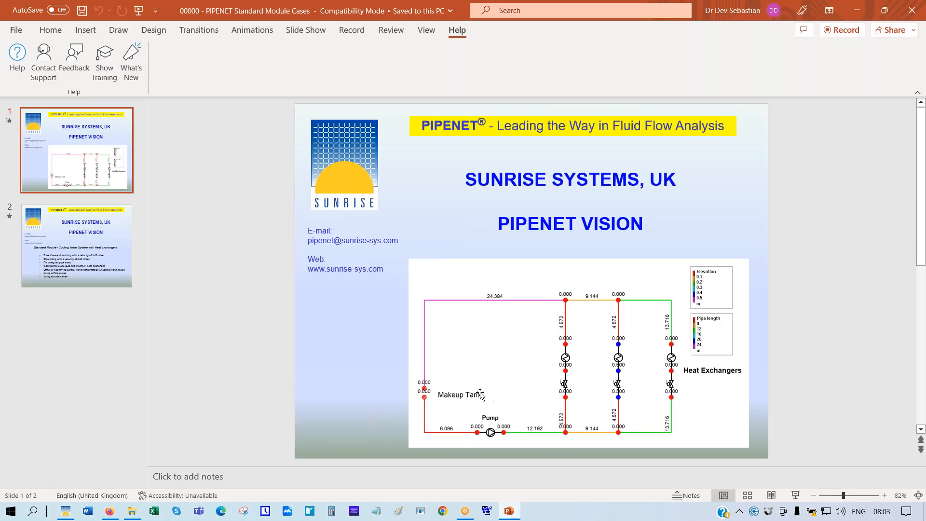
# View PowerPoint slide 2 listing the cooling-water cases, then return to the PIPENET network
pyautogui.click(79, 261)
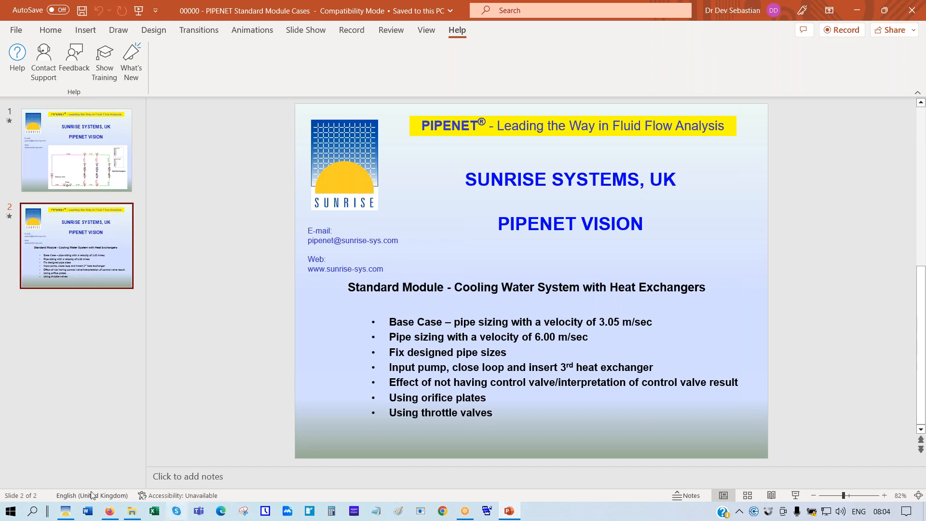
pyautogui.click(66, 512)
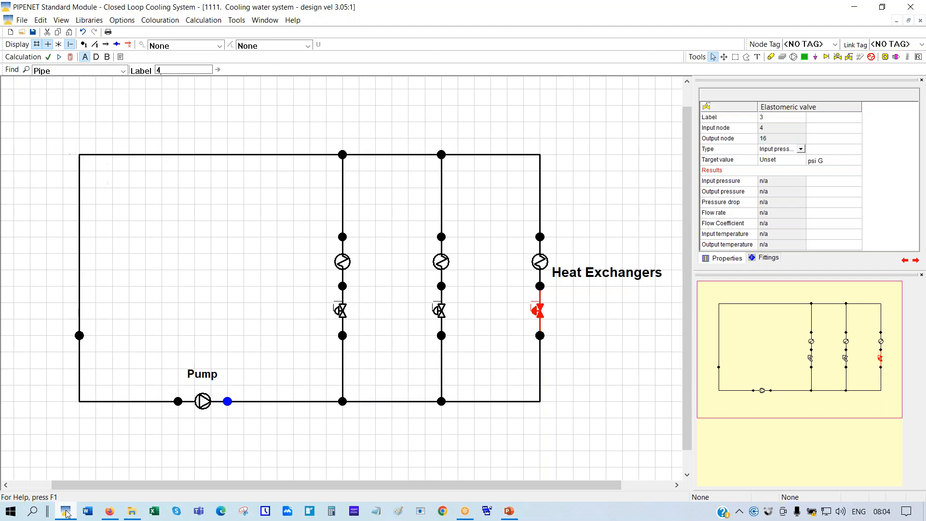
# Explode the left-pipe node into two nodes and line both up along the left pipe
pyautogui.rightClick(80, 337)
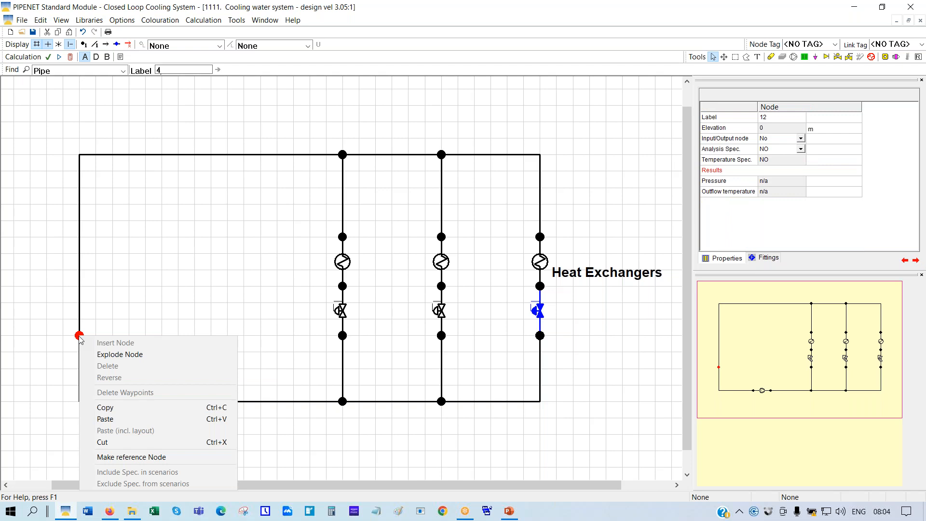
pyautogui.click(111, 355)
pyautogui.moveTo(96, 319); pyautogui.dragTo(80, 319)
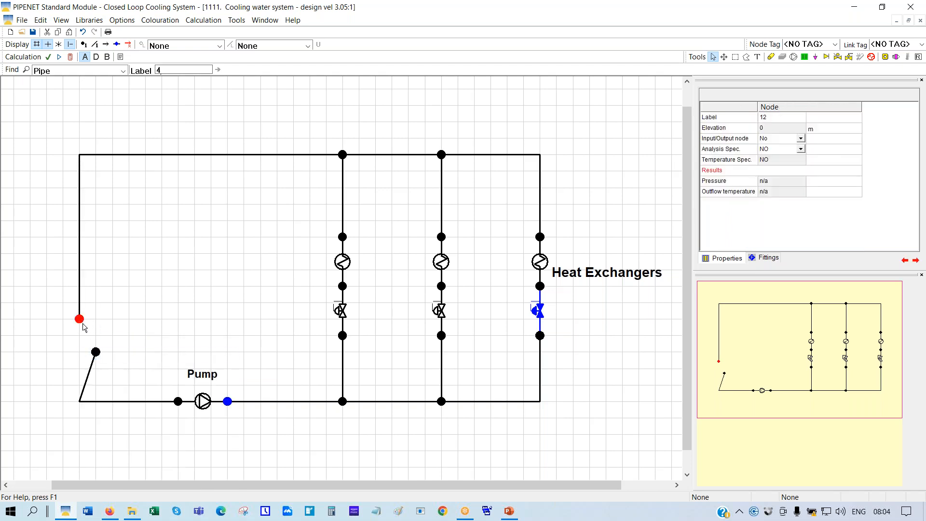
pyautogui.moveTo(95, 354); pyautogui.dragTo(84, 343)
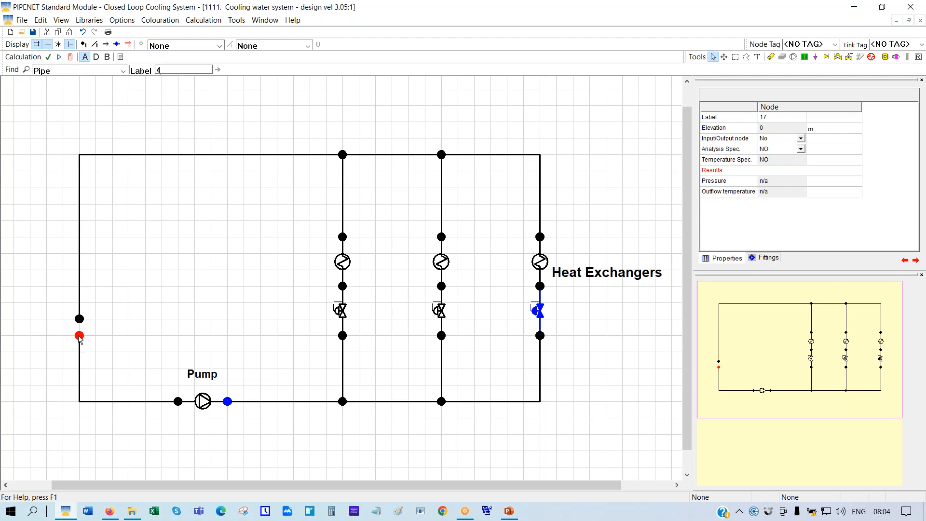
# Make node 17 an input node with analysis specification on and pressure 60 psi G
pyautogui.click(801, 139)
pyautogui.click(801, 140)
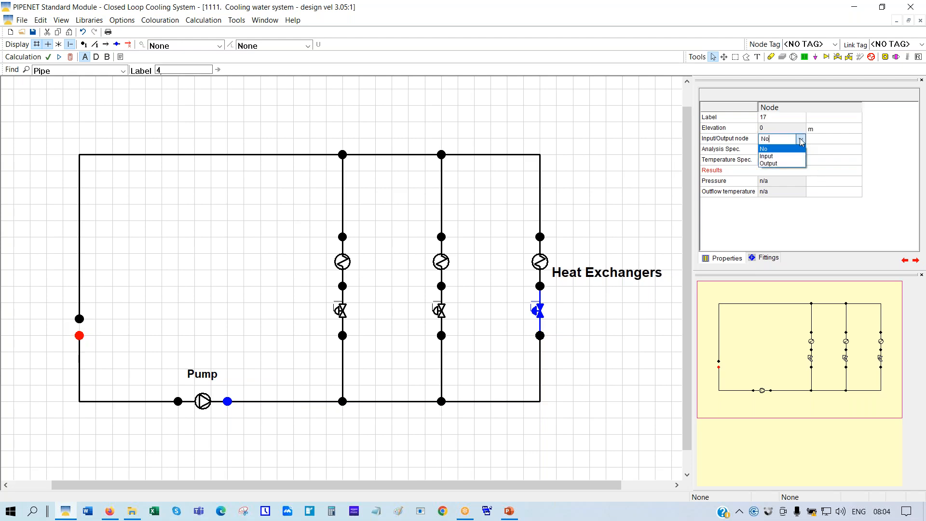
pyautogui.click(773, 156)
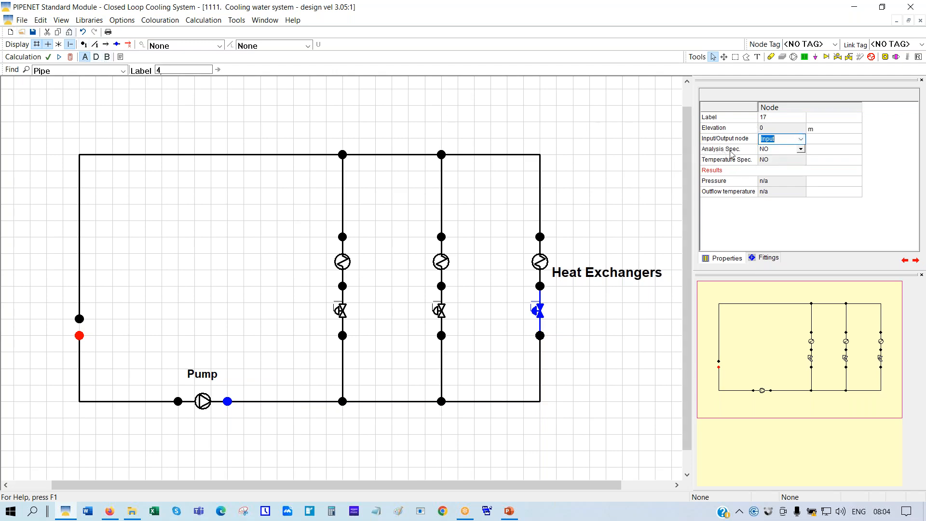
pyautogui.click(801, 151)
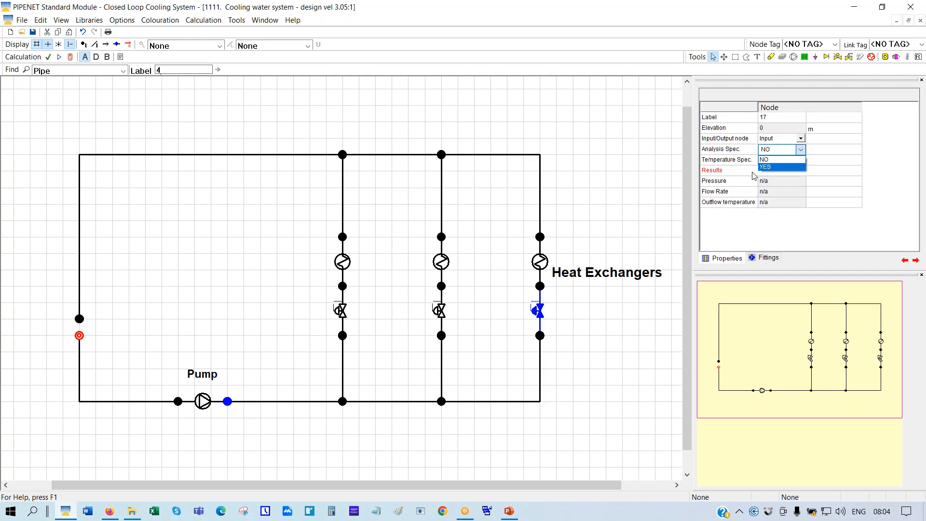
pyautogui.click(766, 168)
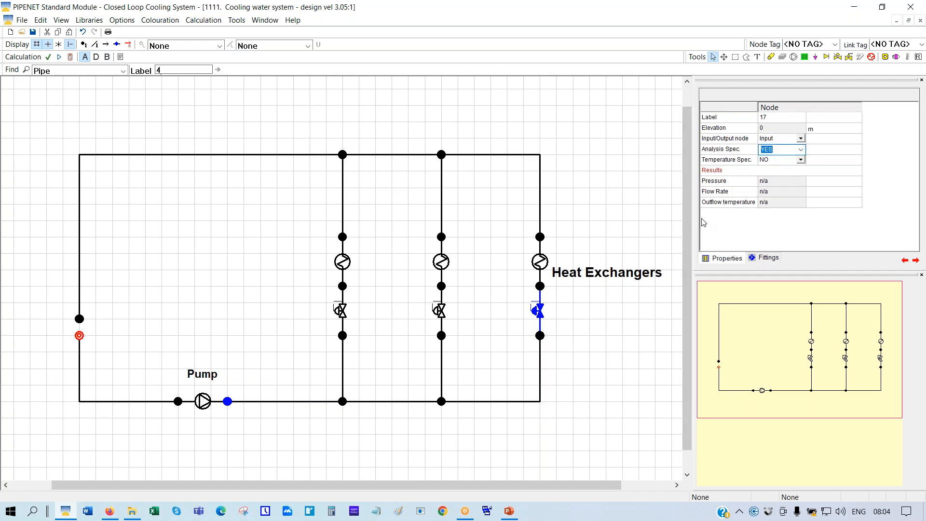
pyautogui.press('Return')
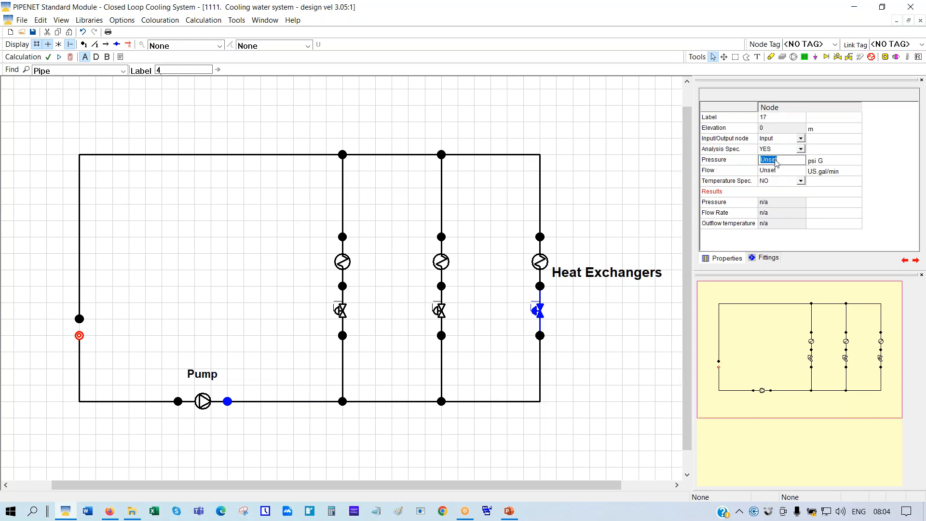
pyautogui.write('60')
# Make elastomeric valve 3 a flow-rate control valve with a 250 US gal/min target
pyautogui.click(541, 317)
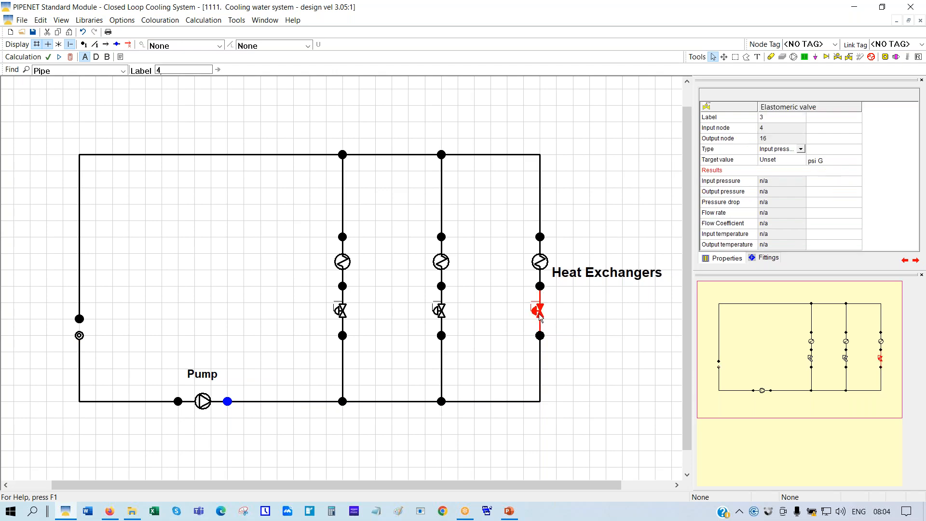
pyautogui.click(802, 150)
pyautogui.click(802, 150)
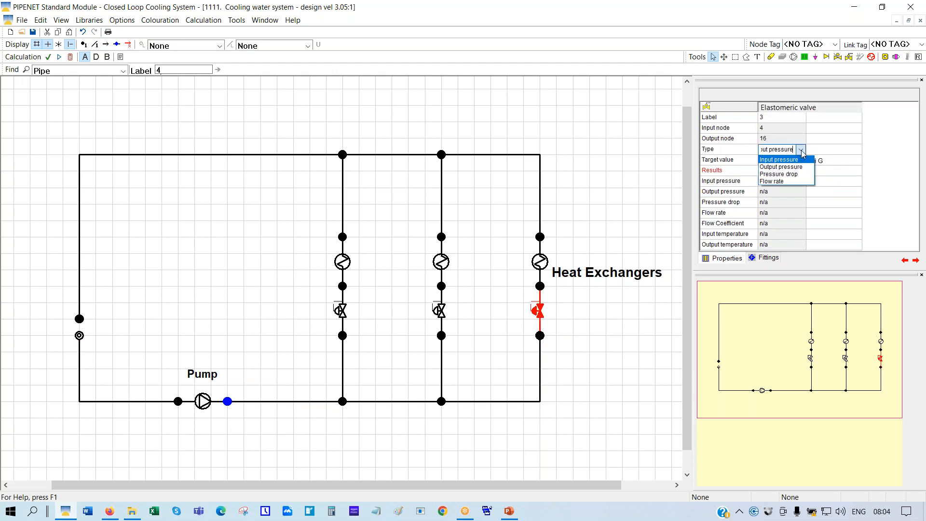
pyautogui.click(771, 182)
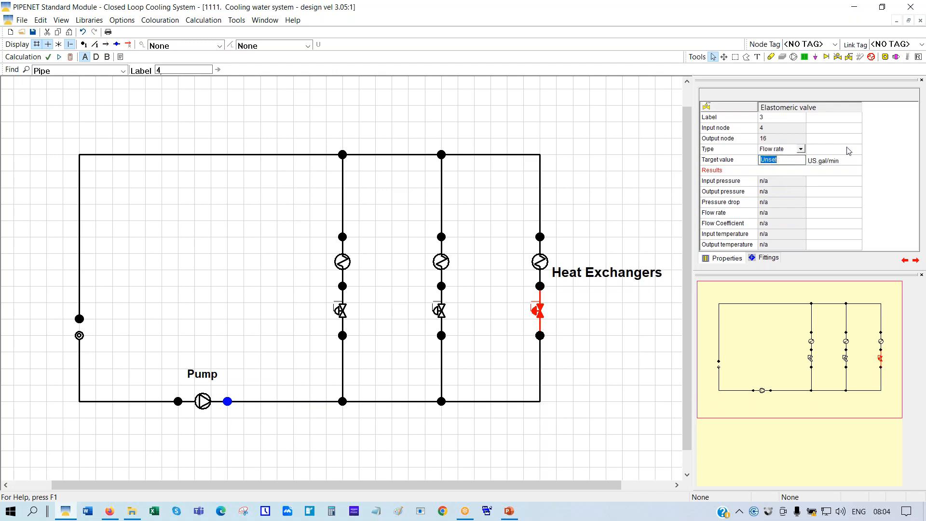
pyautogui.write('250')
pyautogui.press('Return')
pyautogui.click(542, 263)
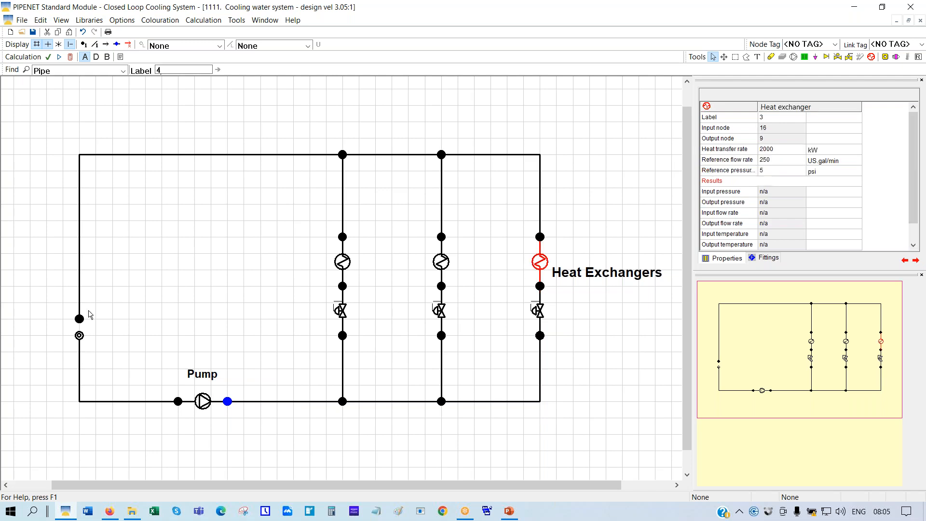
pyautogui.click(79, 336)
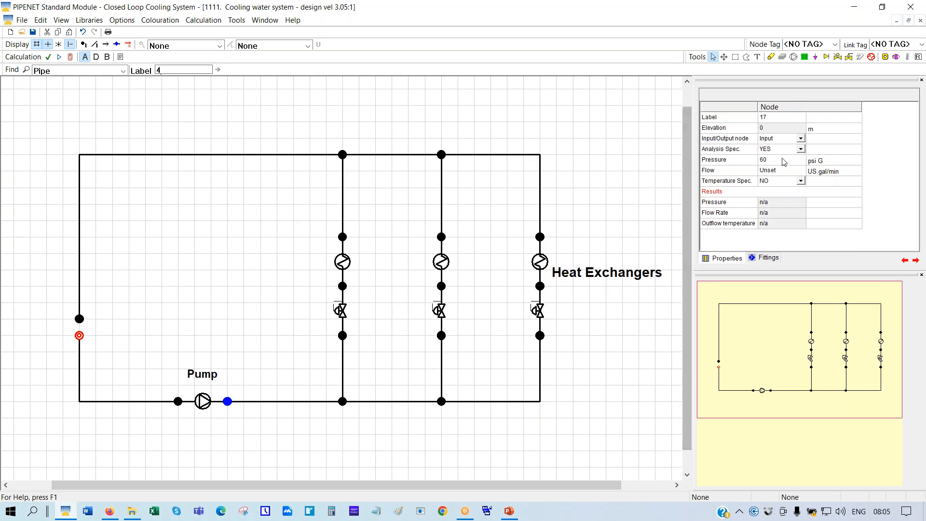
# Copy node 17's specification onto node 12, then make node 12 an output node at 60 psi G
pyautogui.rightClick(80, 340)
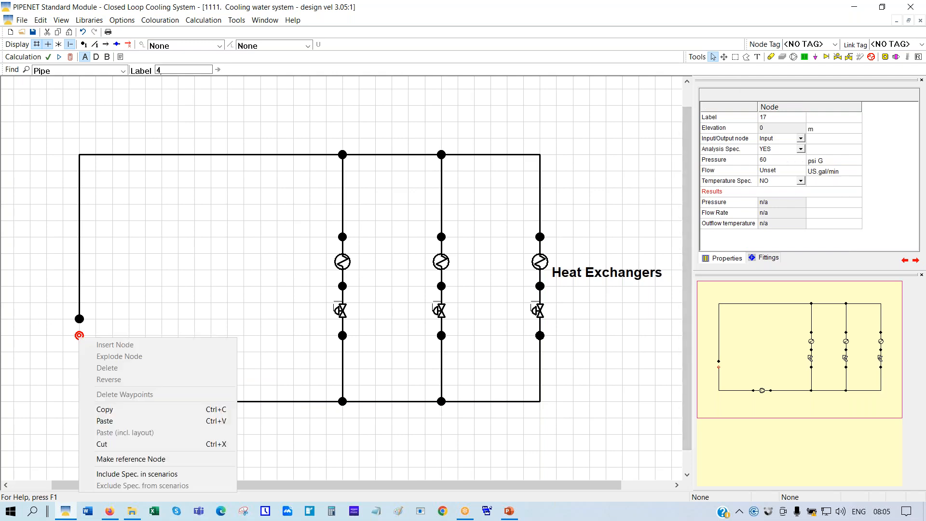
pyautogui.click(107, 411)
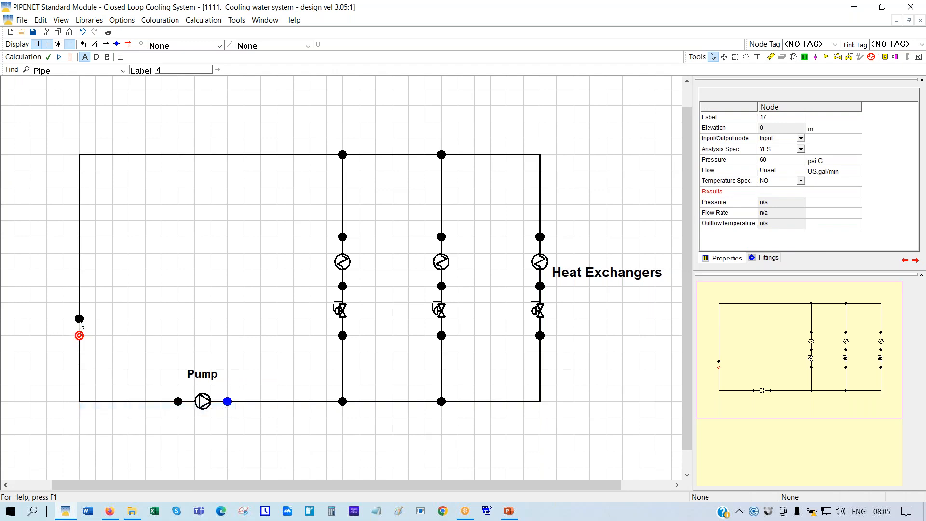
pyautogui.rightClick(79, 319)
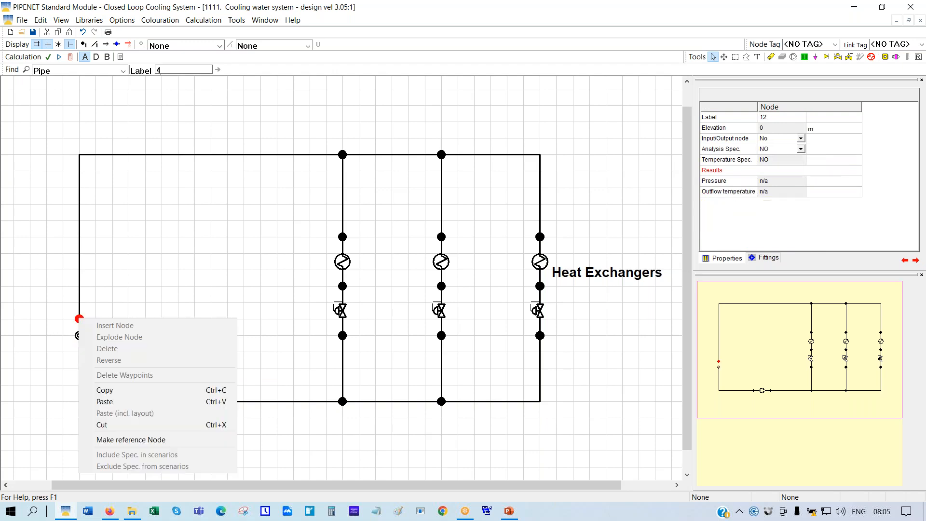
pyautogui.click(105, 402)
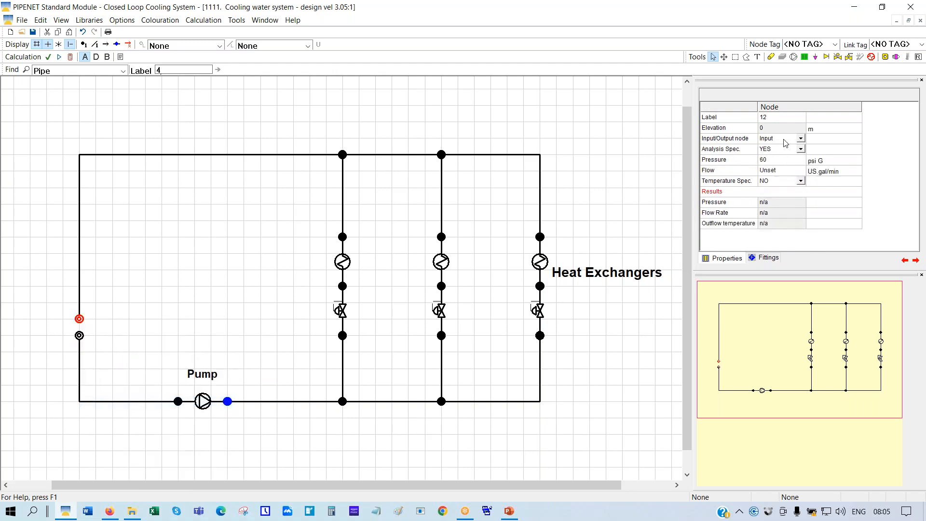
pyautogui.click(802, 139)
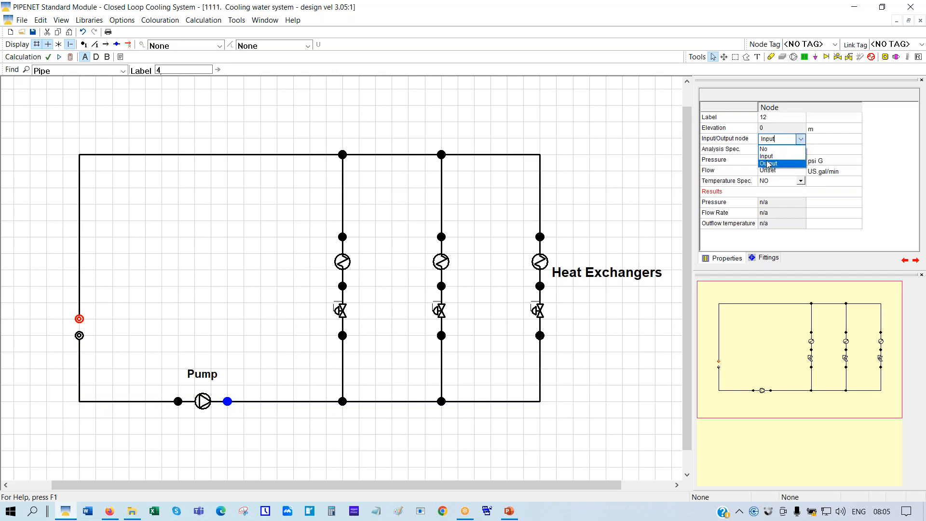
pyautogui.click(768, 164)
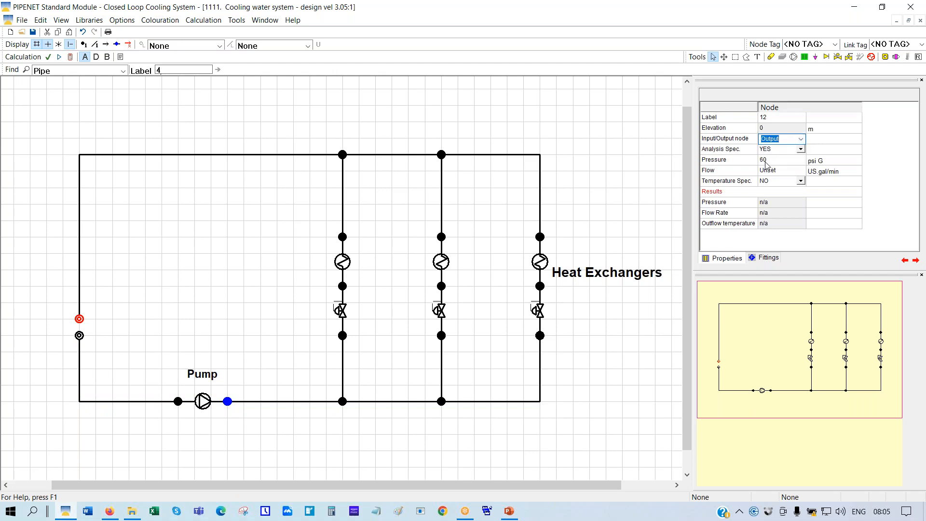
pyautogui.click(218, 256)
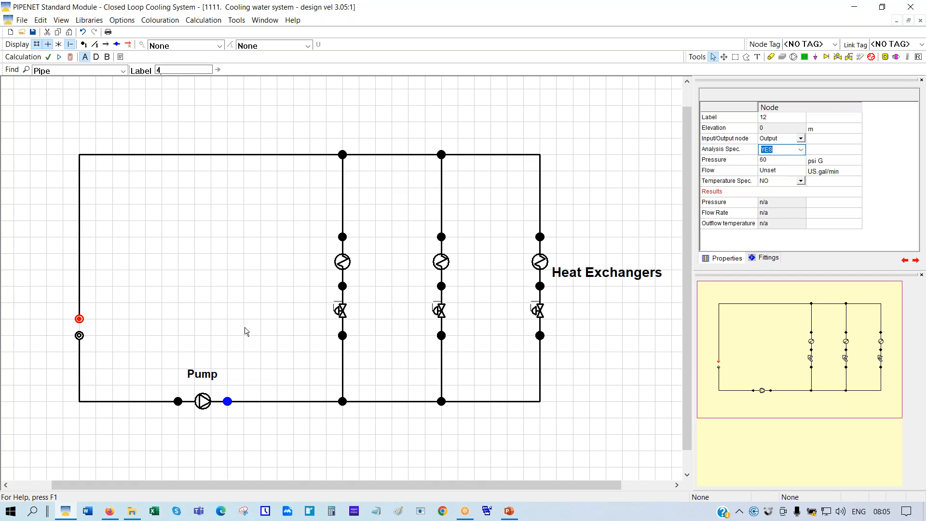
# Recalculate the network and scroll pump 1's properties down to its Results rows
pyautogui.click(71, 57)
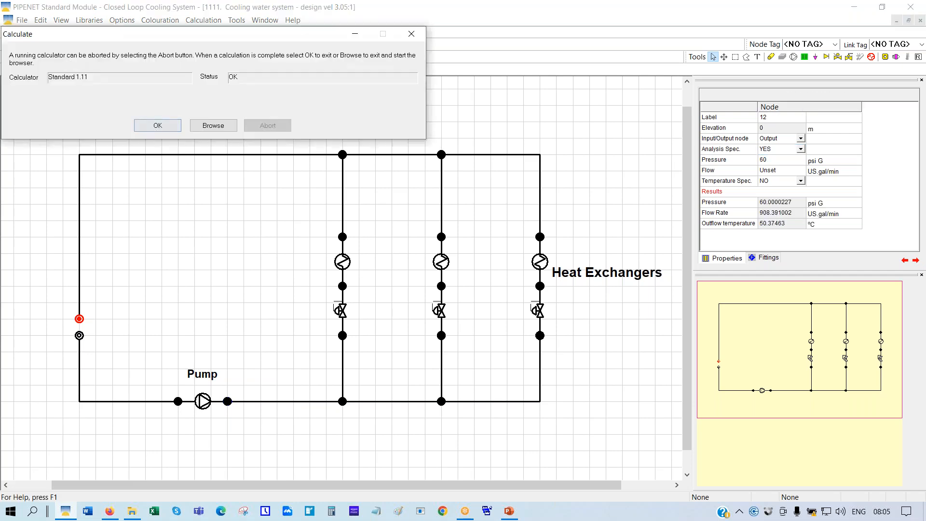
pyautogui.click(158, 125)
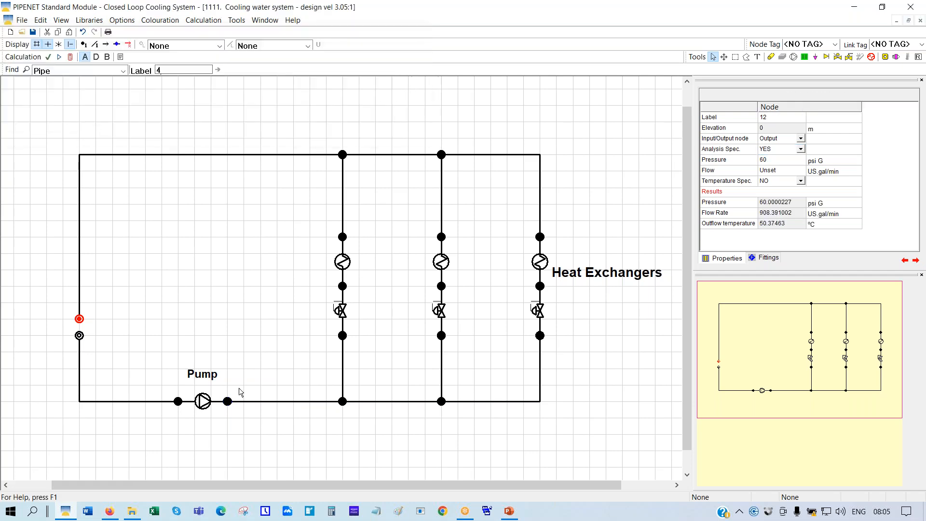
pyautogui.click(204, 402)
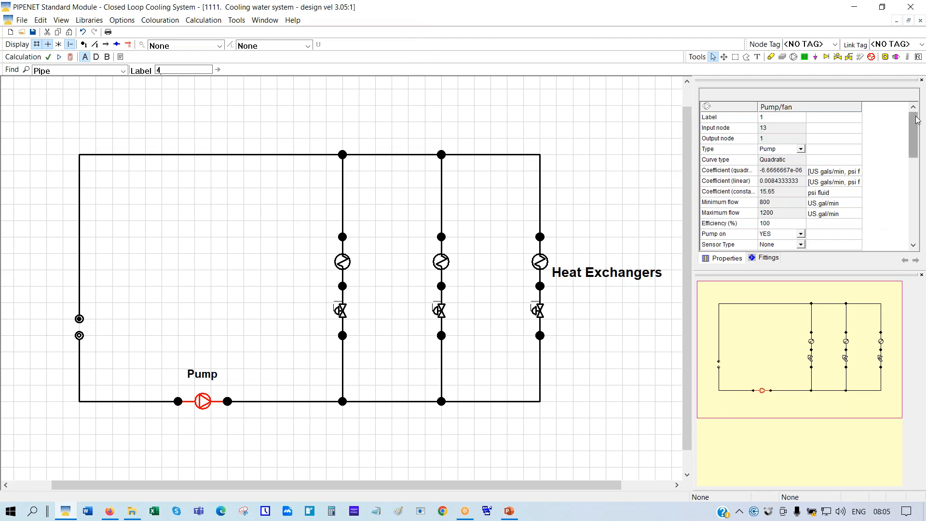
pyautogui.click(925, 355)
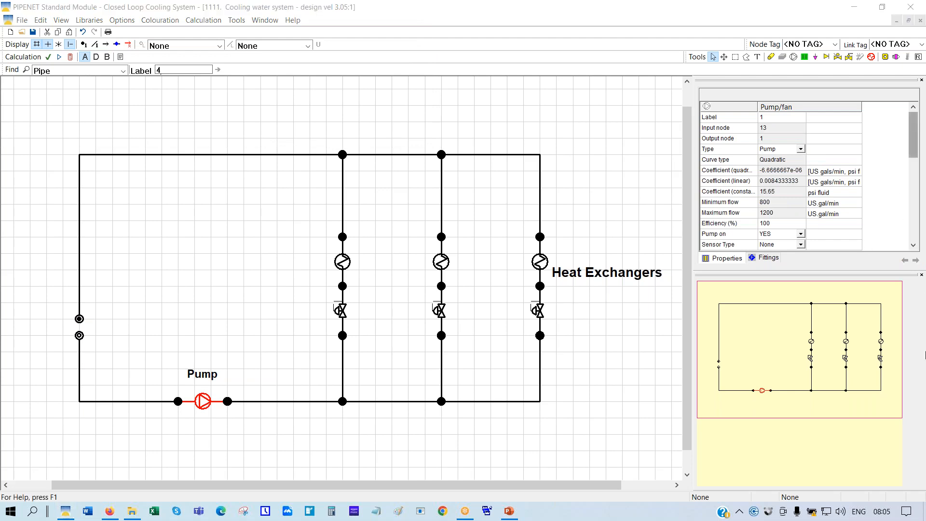
pyautogui.moveTo(914, 135); pyautogui.dragTo(923, 205)
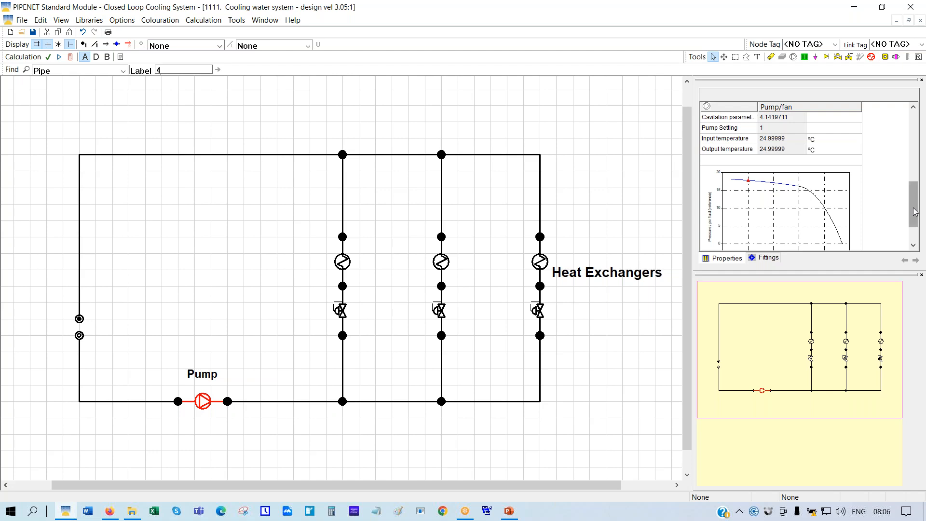
pyautogui.moveTo(915, 211); pyautogui.dragTo(915, 188)
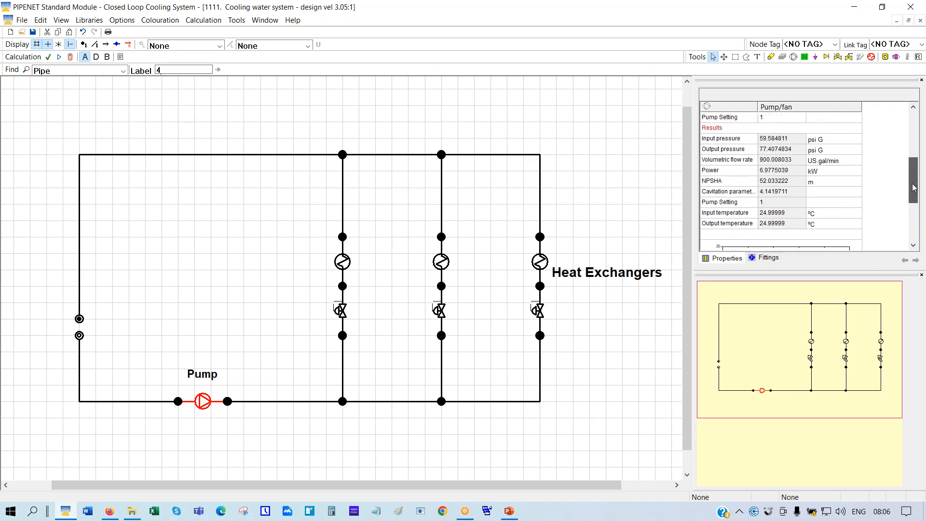
# Check the pump's 6.9775039 kW power and 52.033222 m NPSHA, then view the whole schematic
pyautogui.click(728, 171)
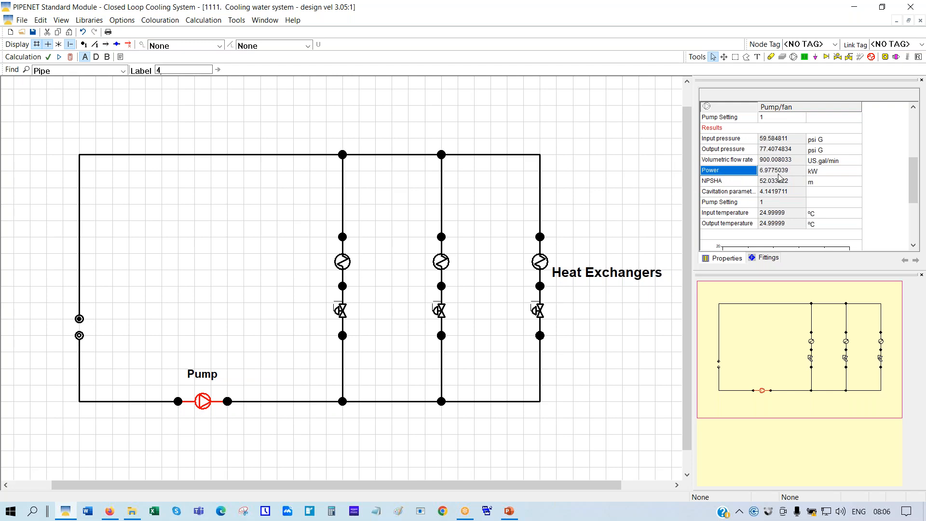
pyautogui.click(714, 183)
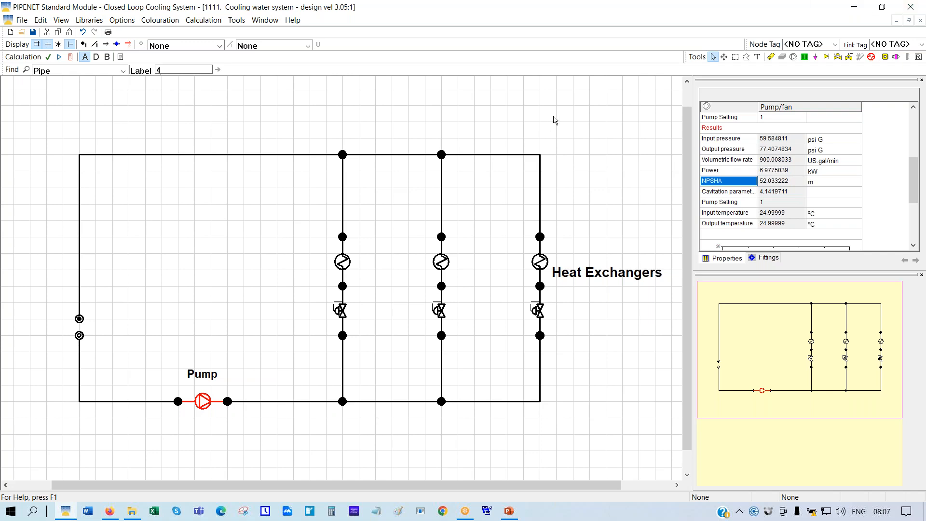
pyautogui.click(724, 58)
pyautogui.moveTo(521, 119); pyautogui.dragTo(438, 120)
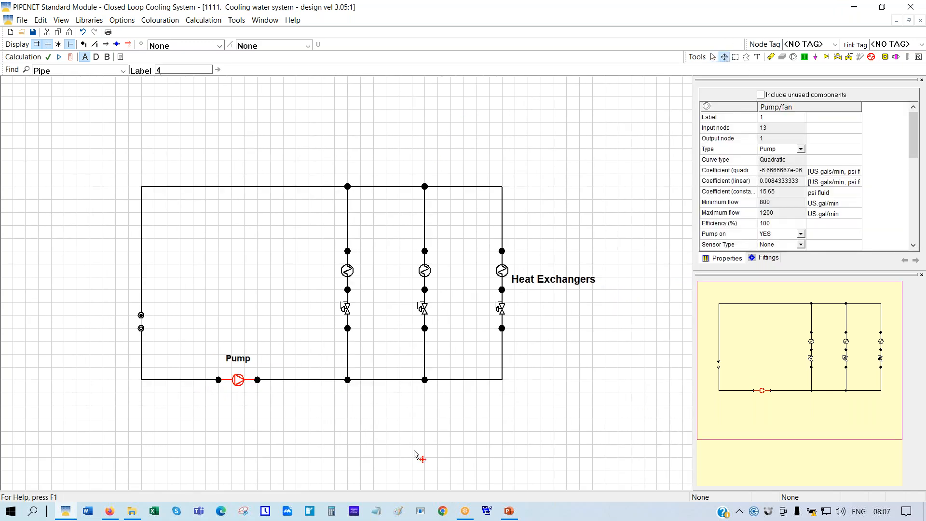
pyautogui.moveTo(331, 414); pyautogui.dragTo(410, 421)
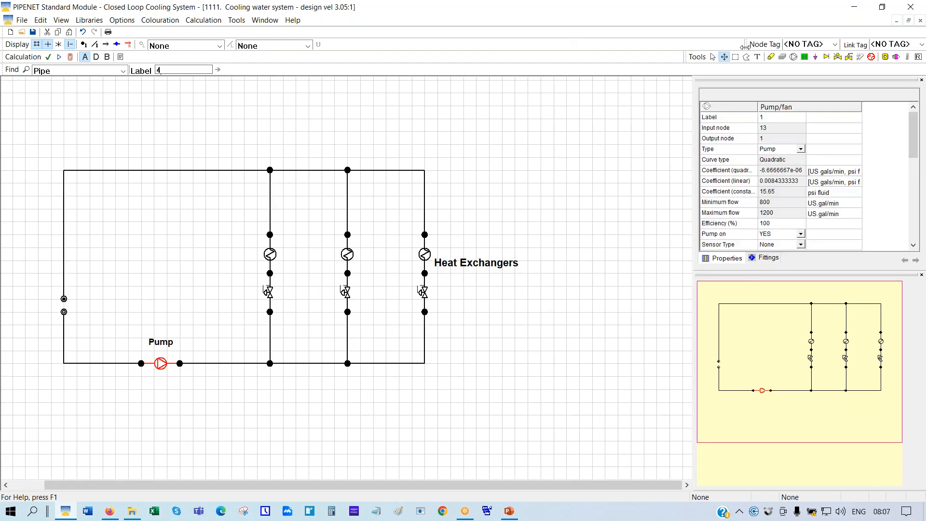
pyautogui.click(714, 57)
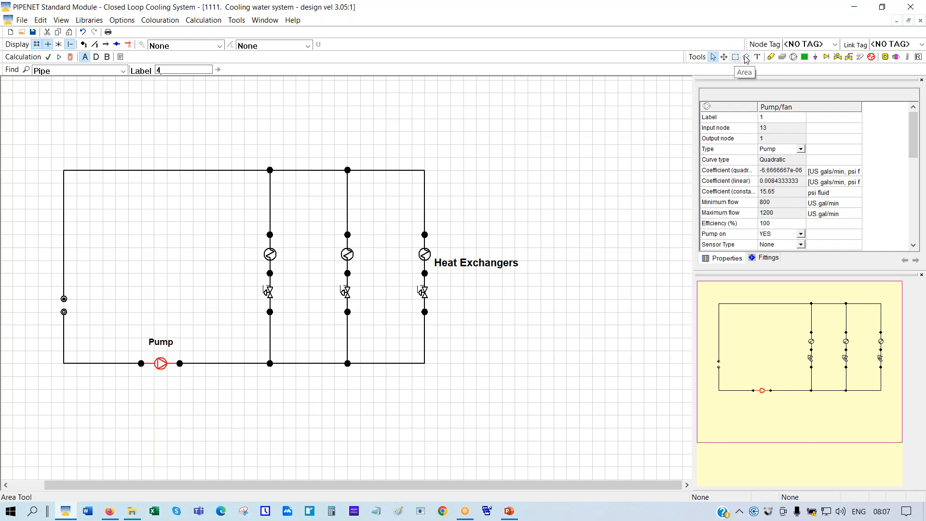
# Select the first heat-exchanger branch with a polygon outline spanning top and bottom pipes
pyautogui.click(747, 58)
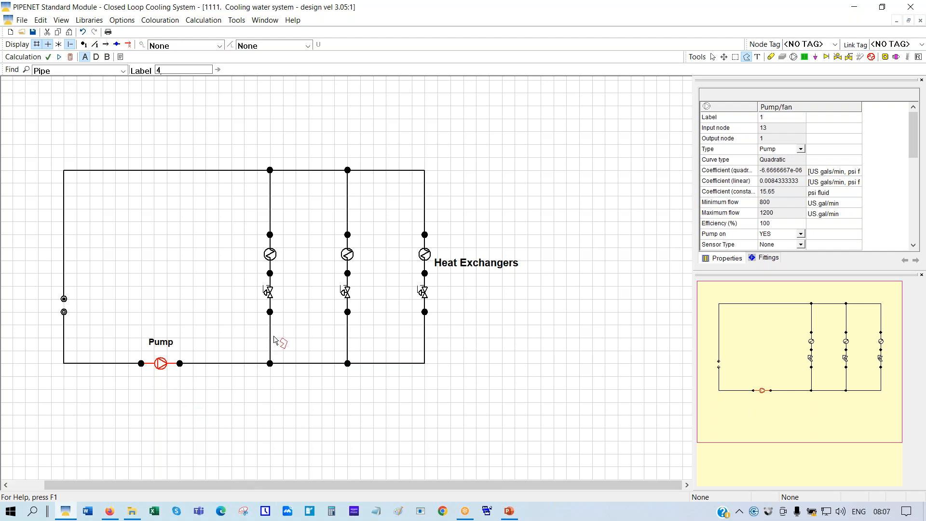
pyautogui.click(225, 314)
pyautogui.click(278, 413)
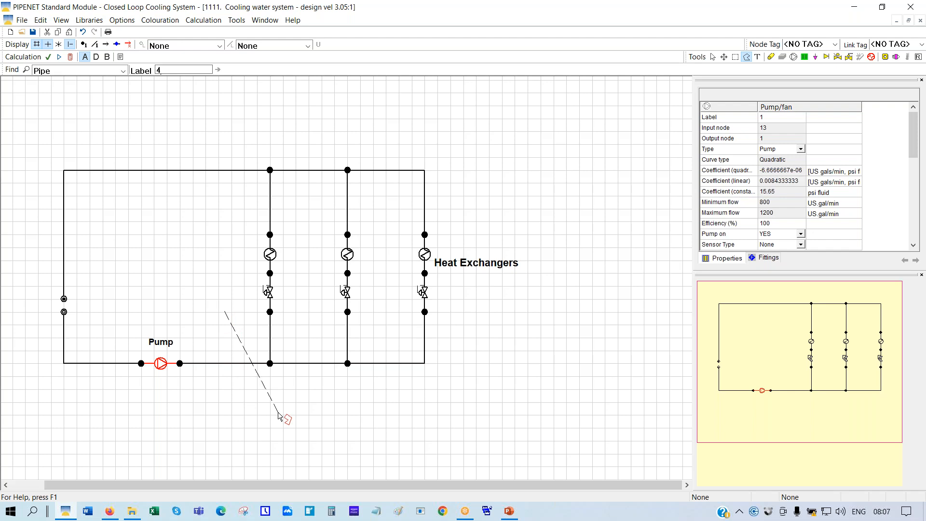
pyautogui.click(312, 304)
pyautogui.click(387, 224)
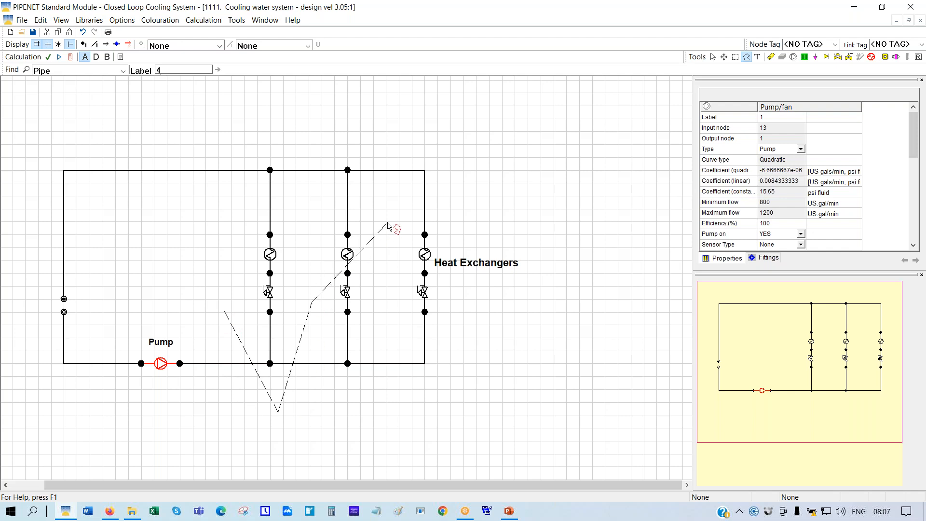
pyautogui.click(378, 117)
pyautogui.click(230, 116)
pyautogui.doubleClick(225, 313)
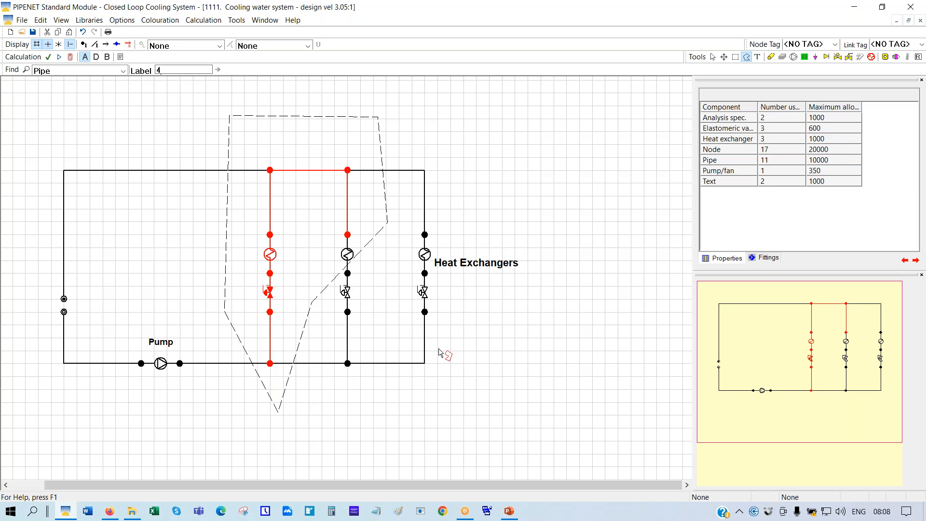
# Copy and paste the selected branch, placing the copy in the empty area on the right
pyautogui.rightClick(311, 214)
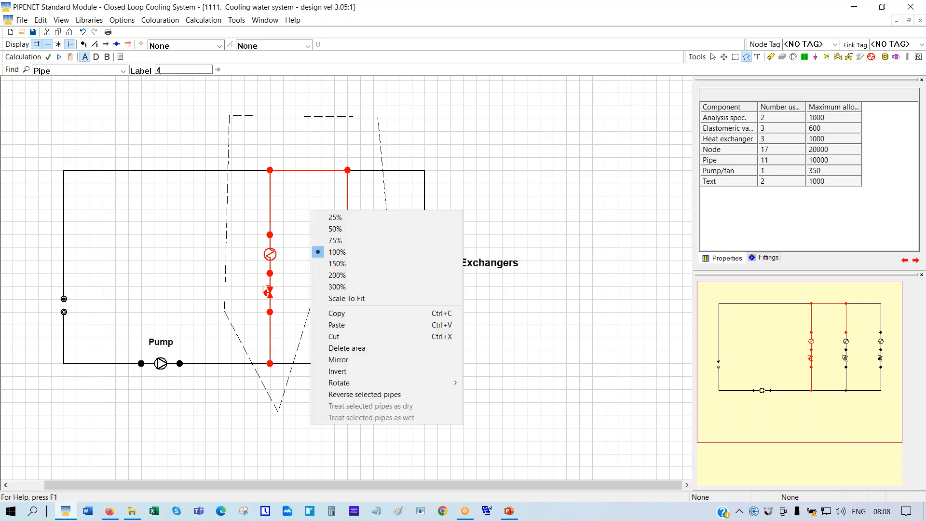
pyautogui.click(340, 319)
pyautogui.rightClick(317, 216)
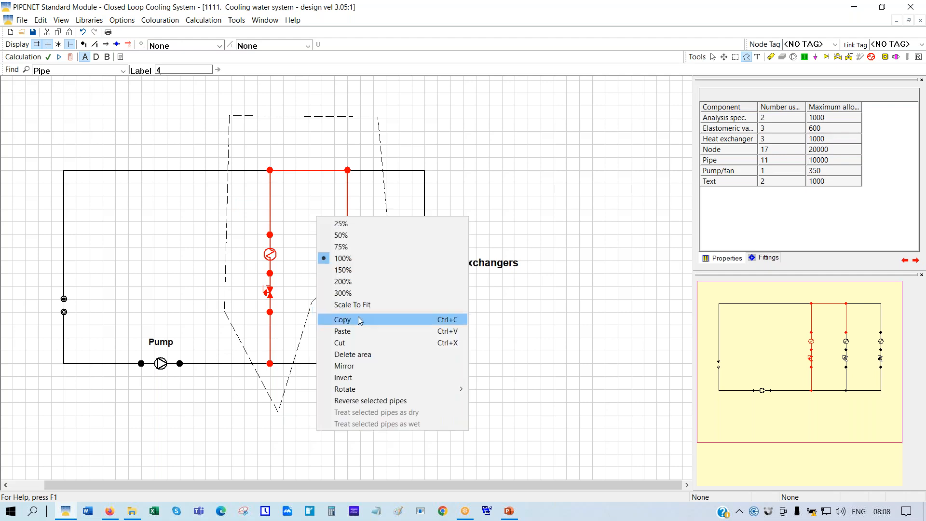
pyautogui.click(349, 332)
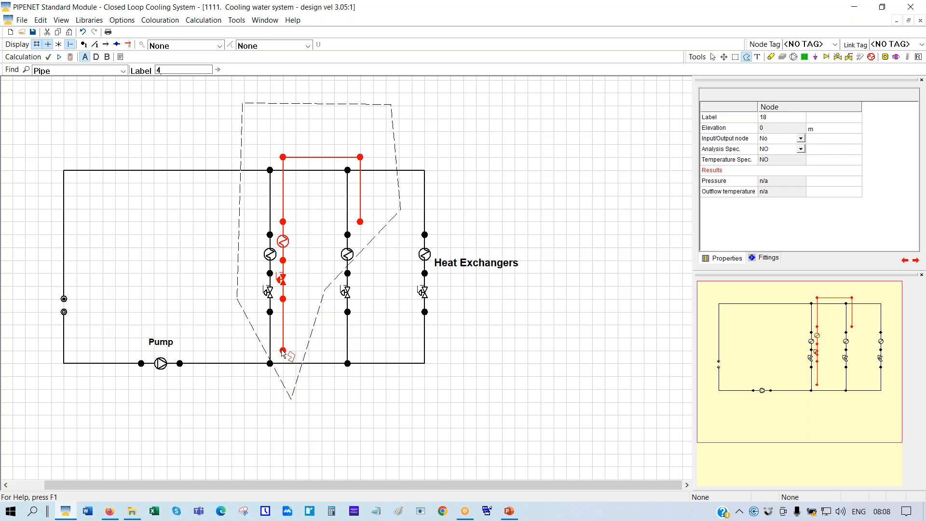
pyautogui.moveTo(282, 349); pyautogui.dragTo(568, 367)
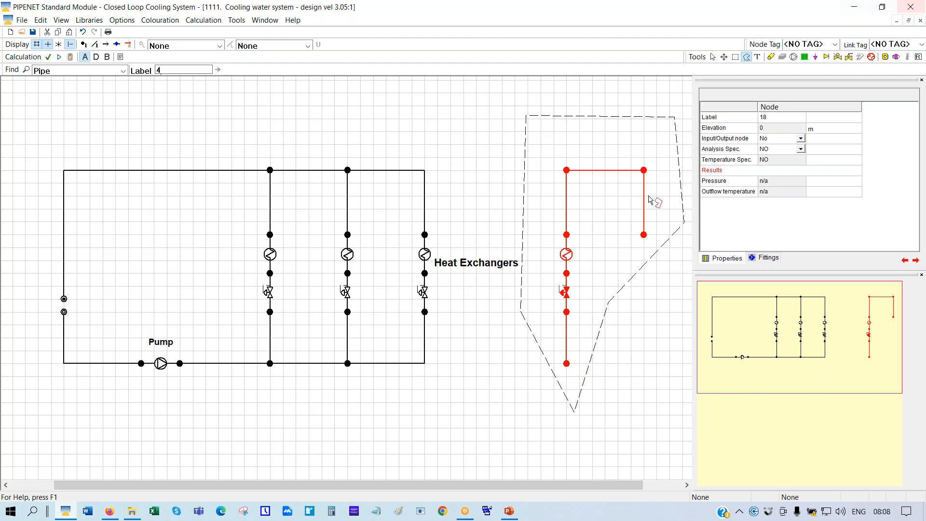
# Place a 'Makeup tank' text label beside the left side of the loop
pyautogui.click(751, 57)
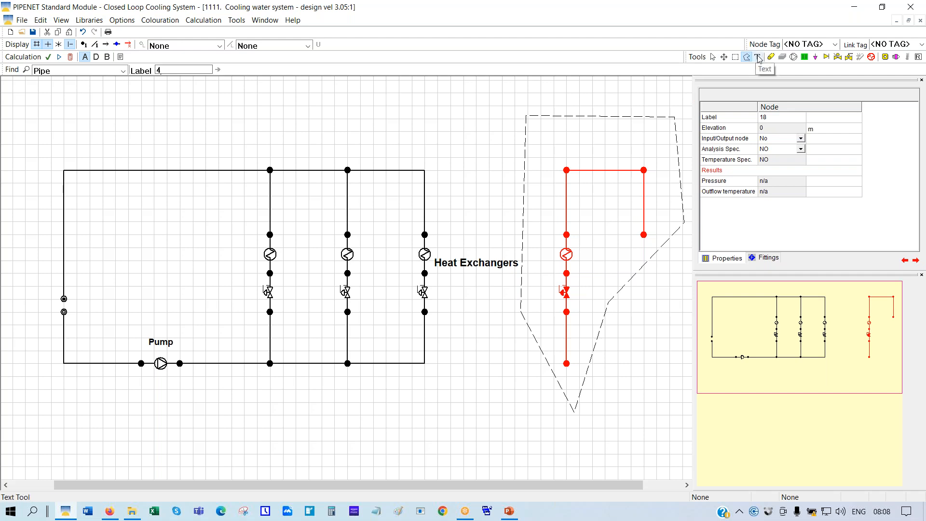
pyautogui.click(758, 57)
pyautogui.click(96, 299)
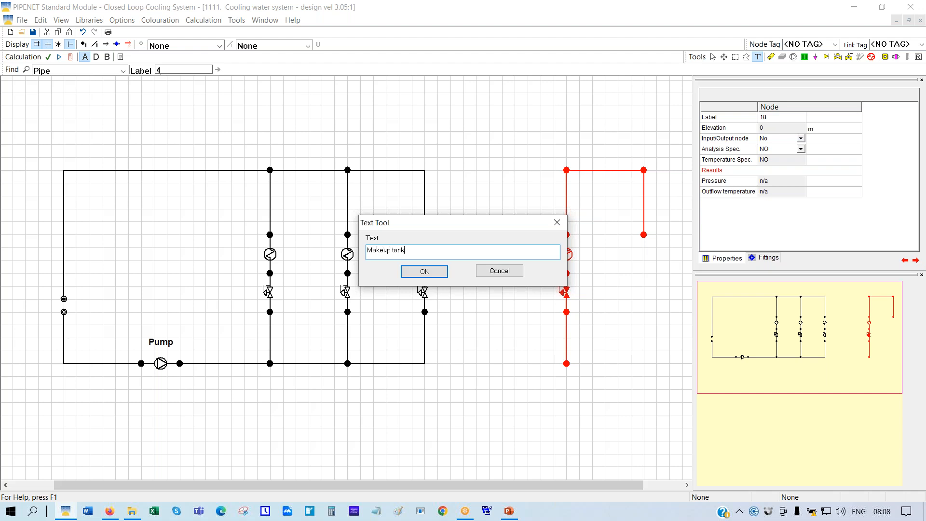
pyautogui.click(423, 273)
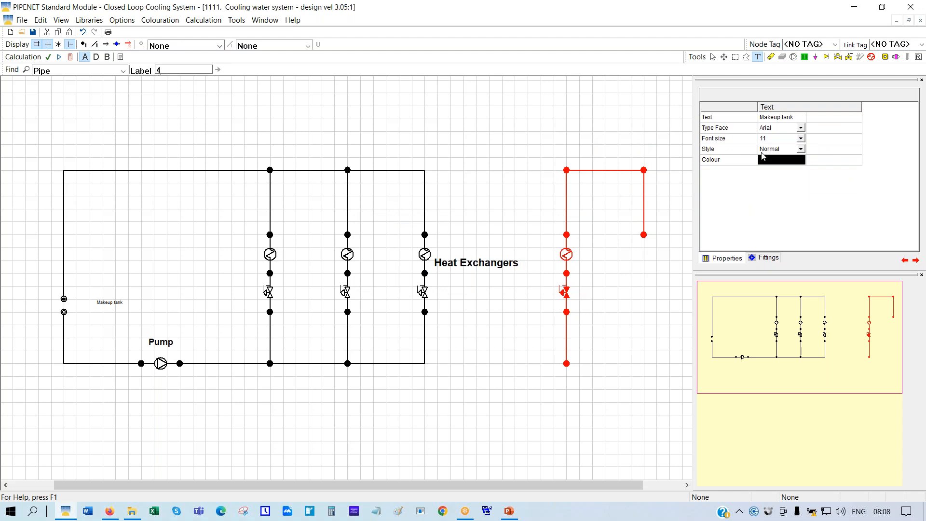
# Style the Makeup tank label at font size 20, bold-italic, in red
pyautogui.click(801, 140)
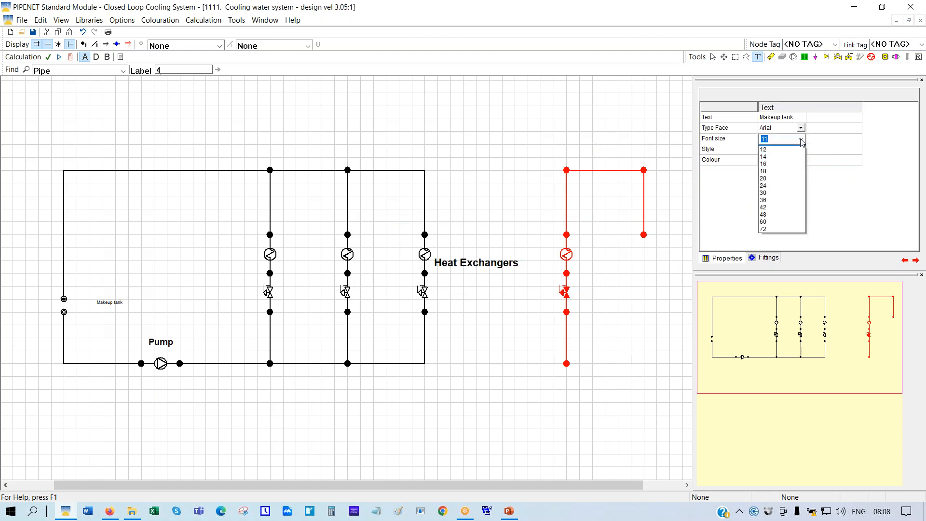
pyautogui.click(762, 207)
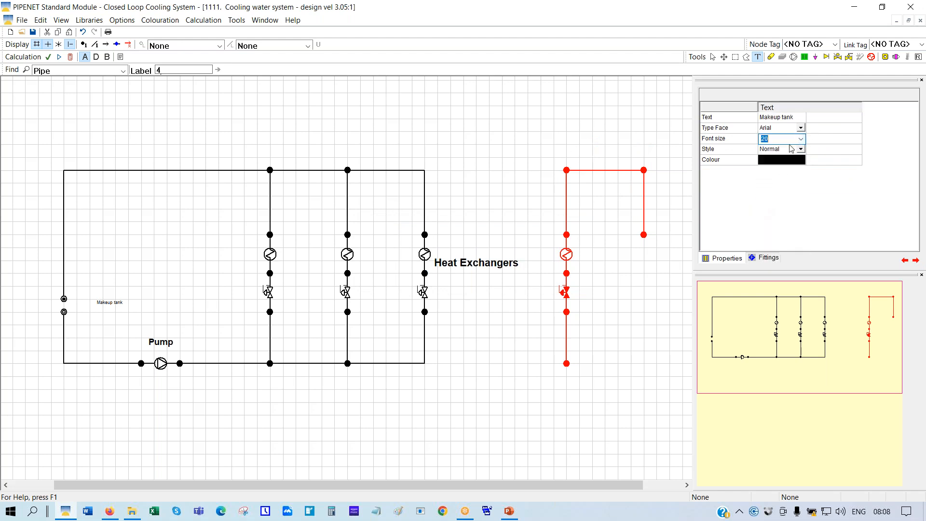
pyautogui.click(800, 150)
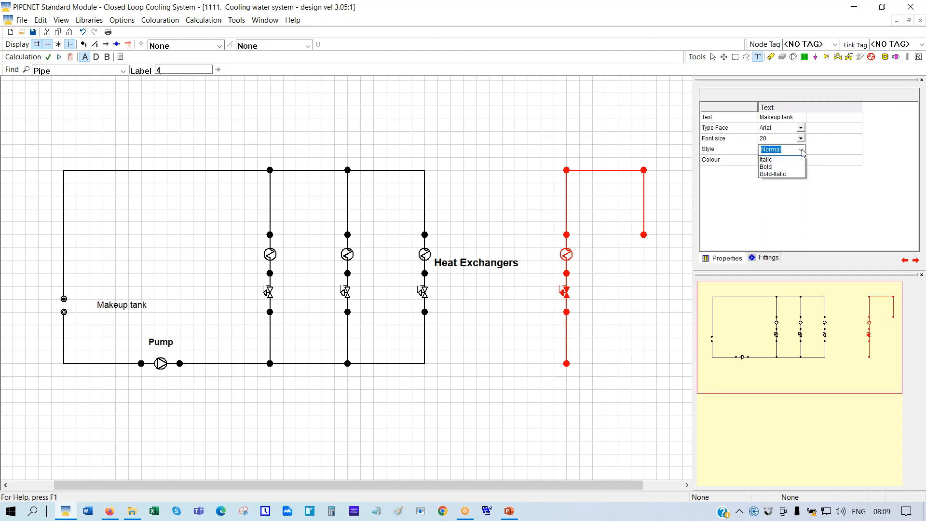
pyautogui.click(778, 183)
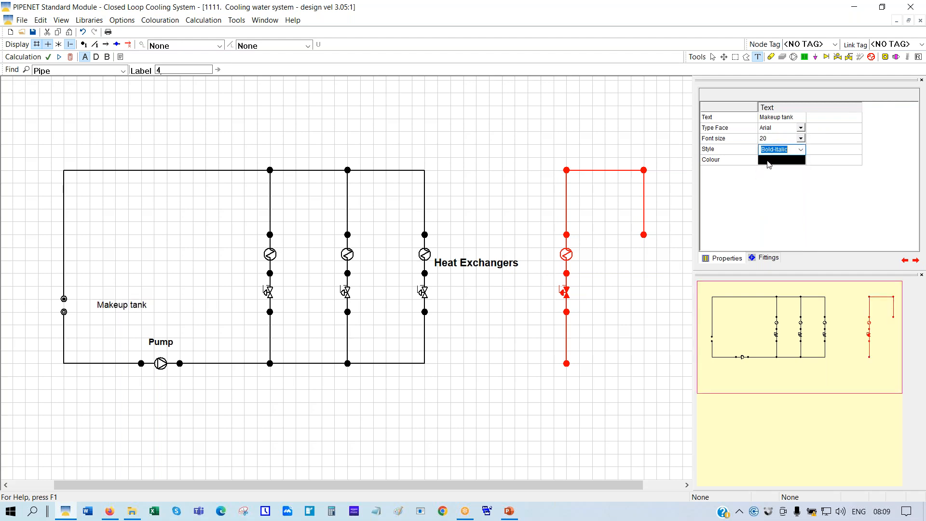
pyautogui.click(769, 164)
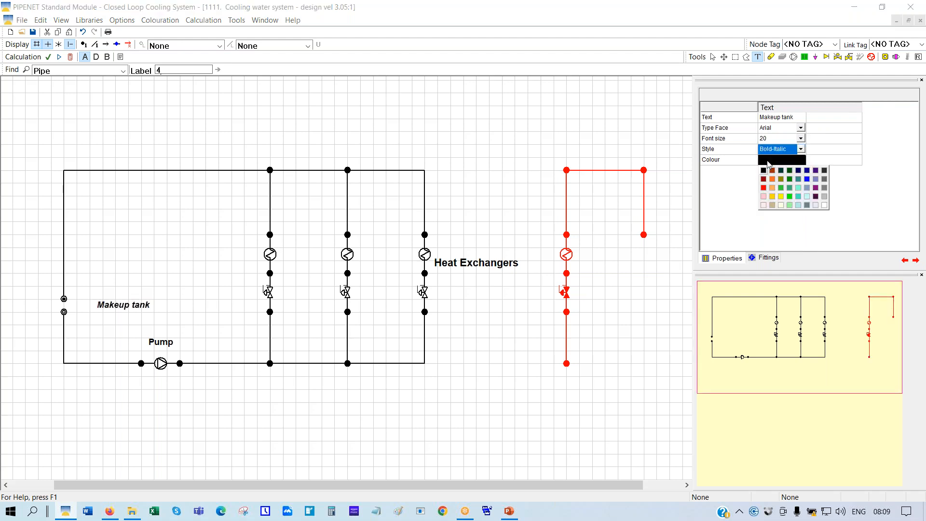
pyautogui.click(764, 188)
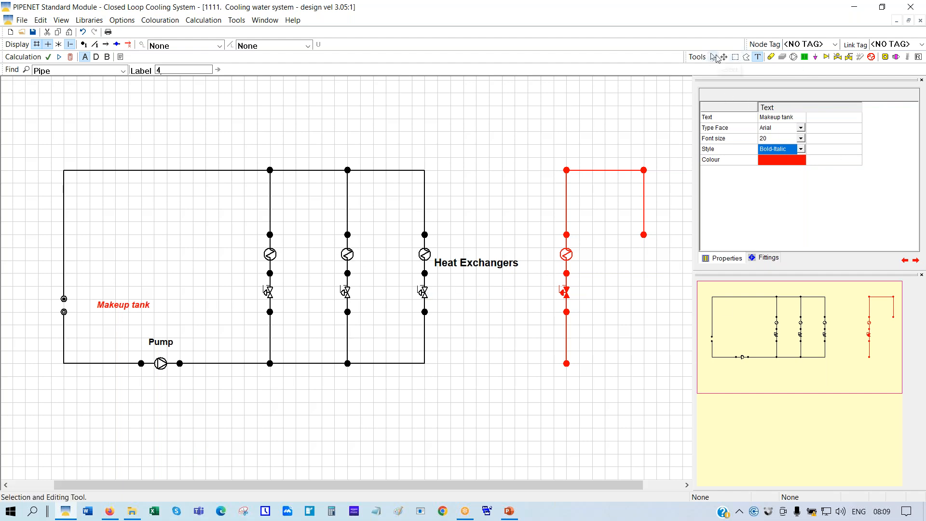
# Box-select and delete the detached red branch copy, then nudge the Heat Exchangers label right
pyautogui.click(735, 57)
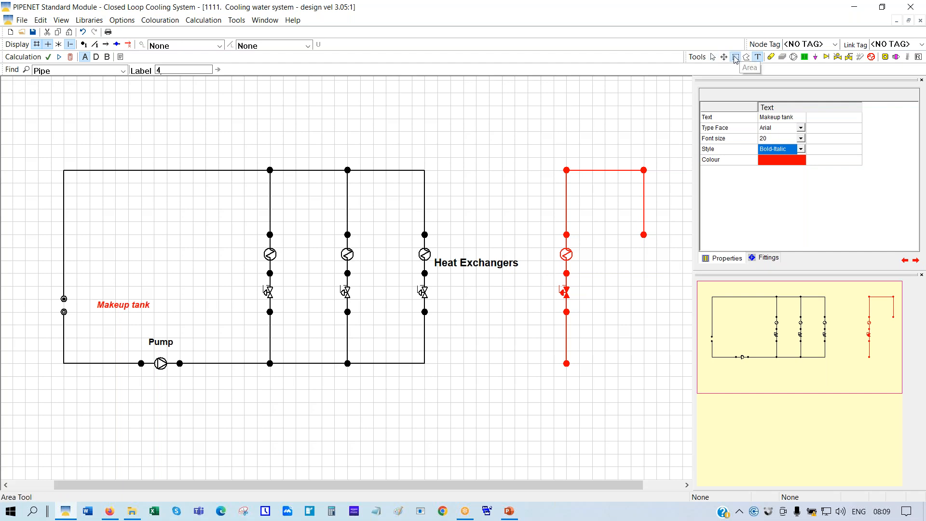
pyautogui.moveTo(515, 123); pyautogui.dragTo(666, 387)
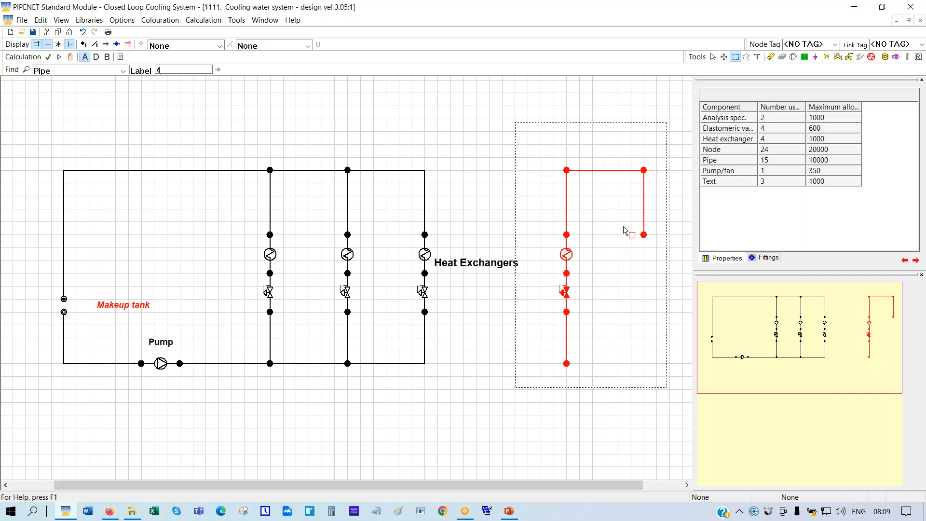
pyautogui.rightClick(603, 205)
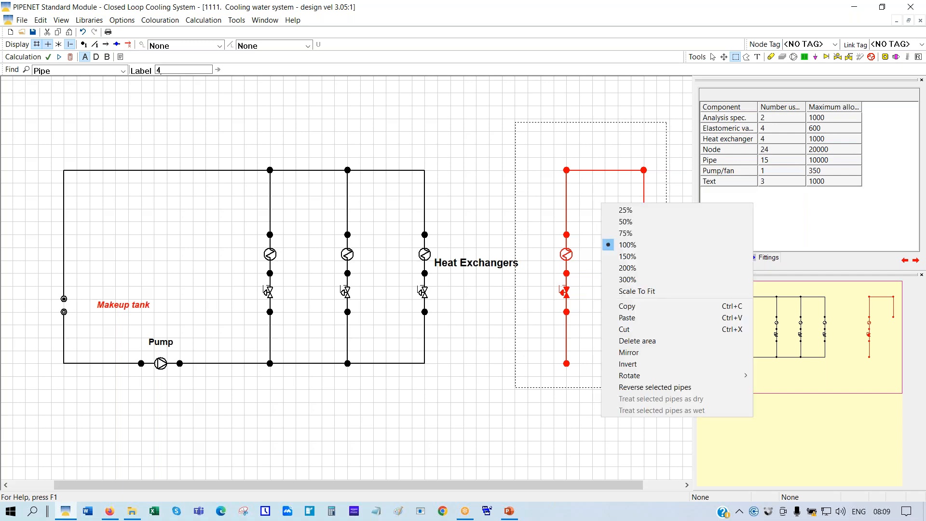
pyautogui.click(638, 344)
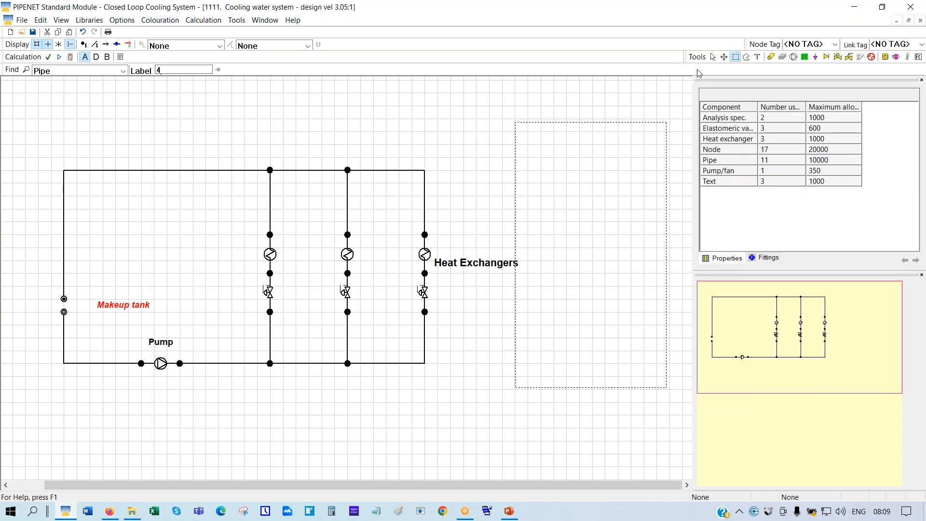
pyautogui.click(713, 57)
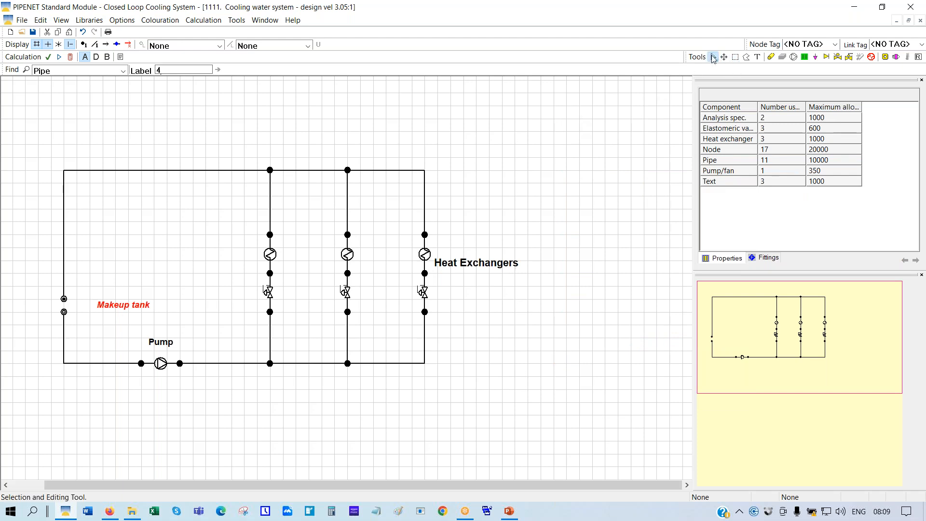
pyautogui.moveTo(477, 269)
pyautogui.mouseDown()
pyautogui.moveTo(479, 246)
pyautogui.moveTo(480, 269)
pyautogui.mouseUp()
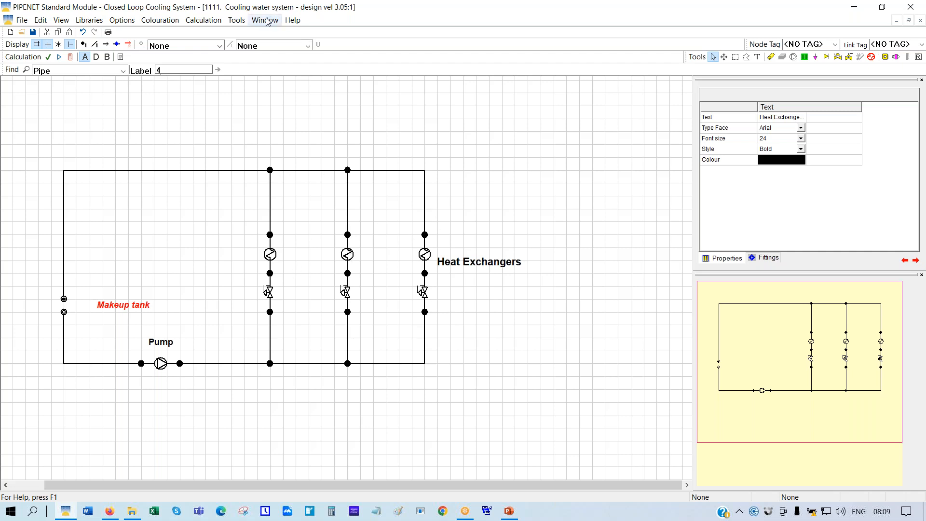
# Recalculate the network and pan the drawing back into view
pyautogui.click(70, 57)
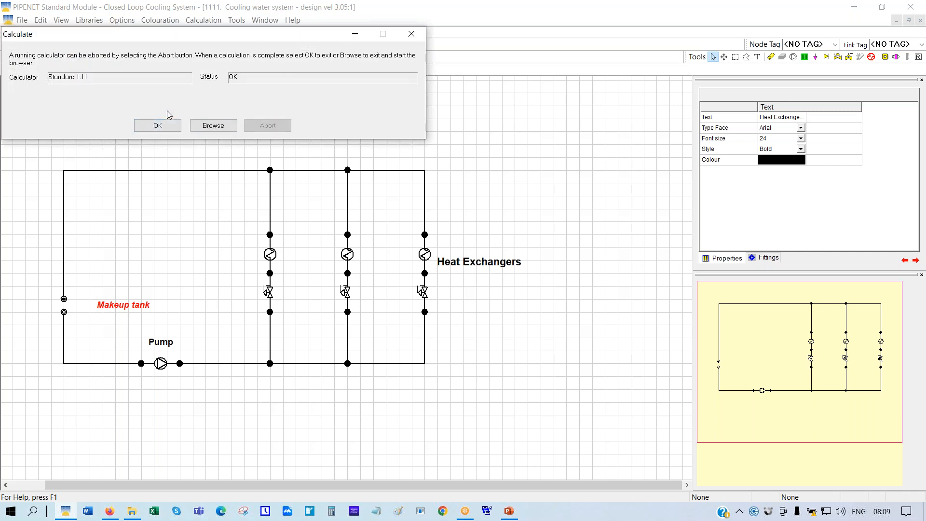
pyautogui.click(158, 127)
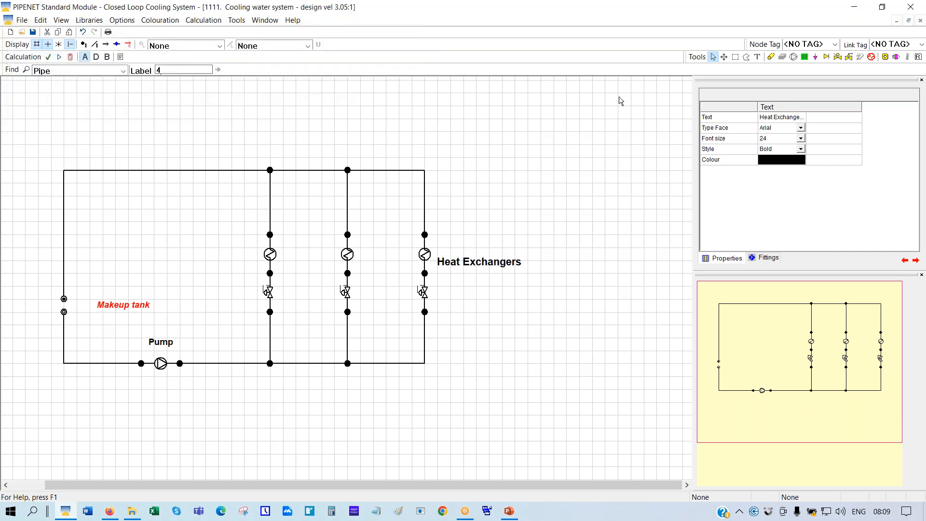
pyautogui.click(724, 57)
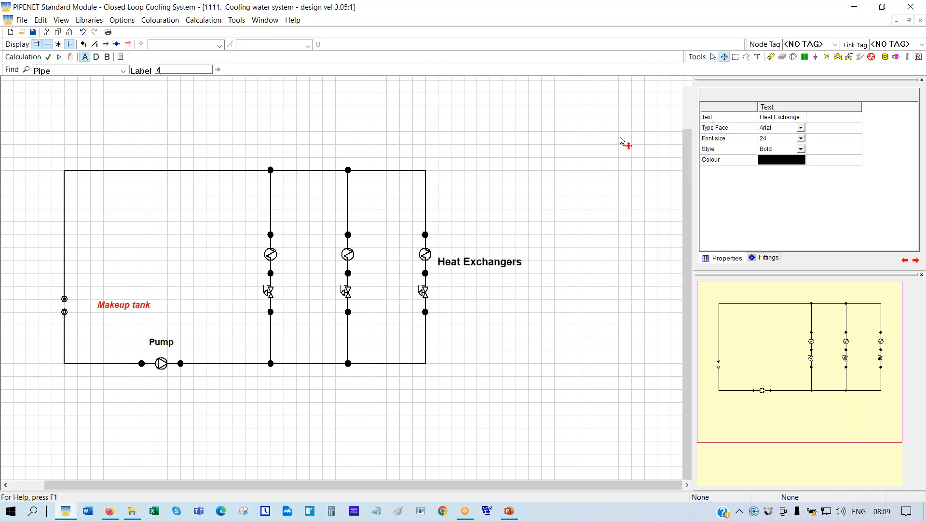
pyautogui.moveTo(464, 377); pyautogui.dragTo(535, 312)
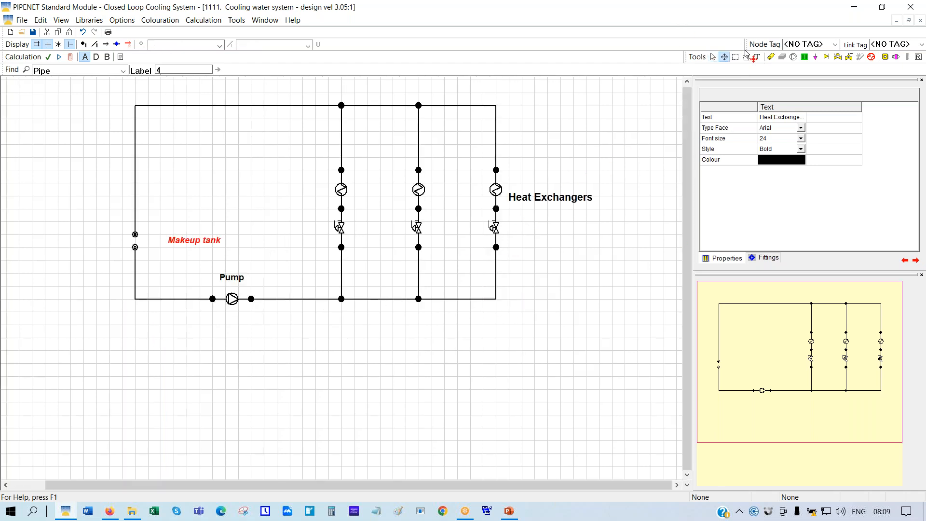
pyautogui.click(713, 57)
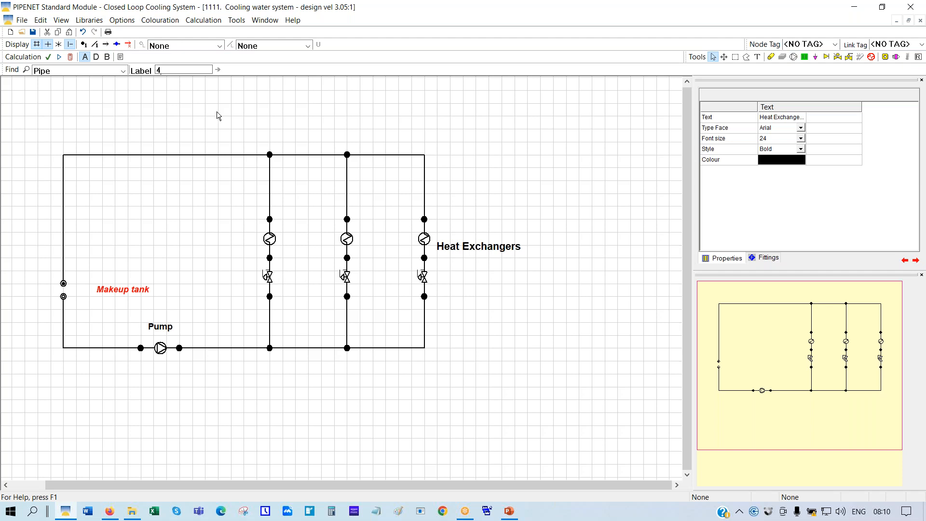
# Tile the windows horizontally and browse the Elastomeric valve results, showing 350, 300 and 250 US gal/min
pyautogui.click(270, 21)
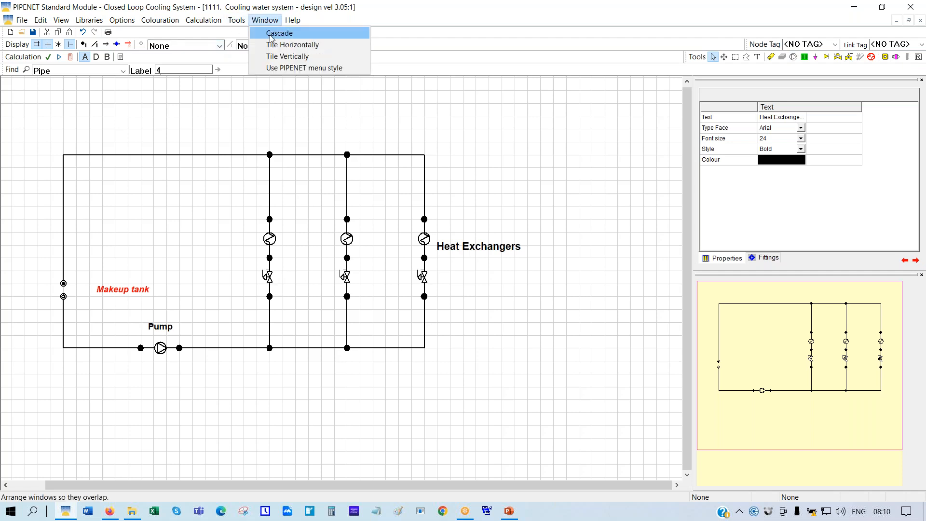
pyautogui.click(277, 45)
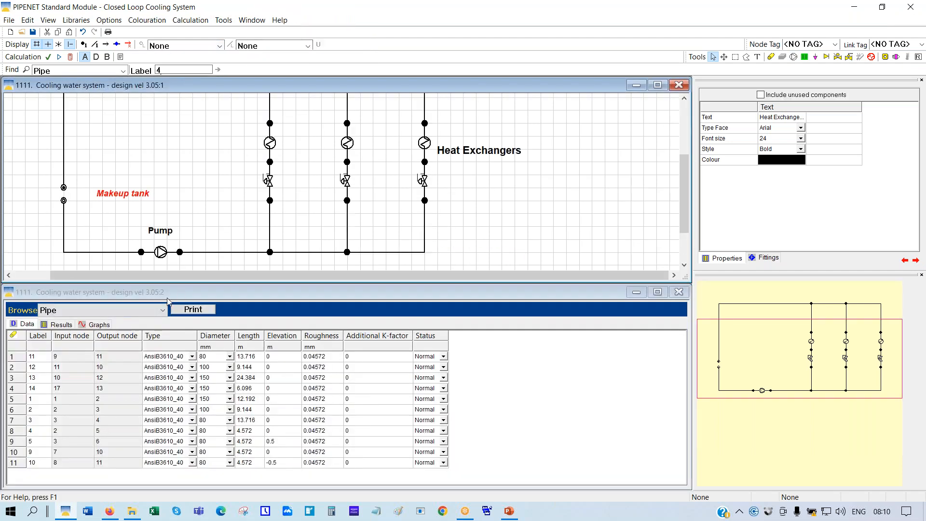
pyautogui.click(163, 311)
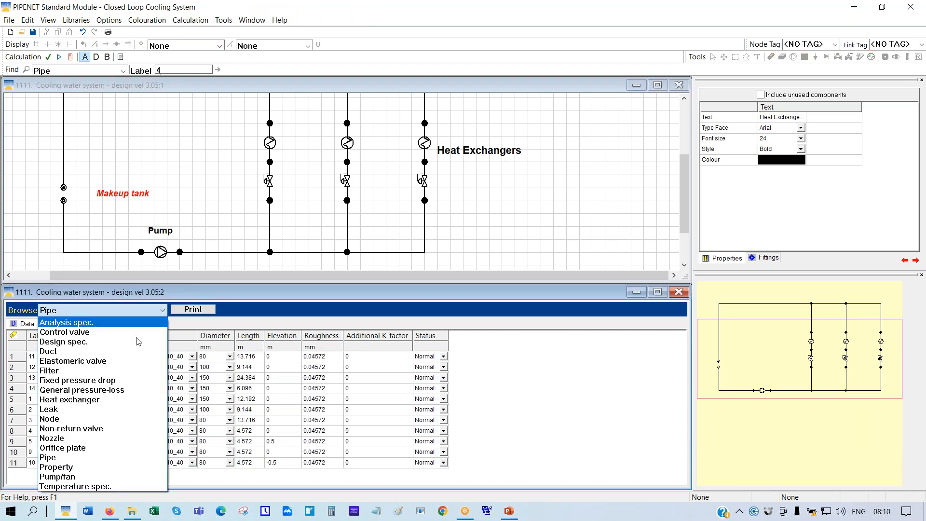
pyautogui.click(74, 363)
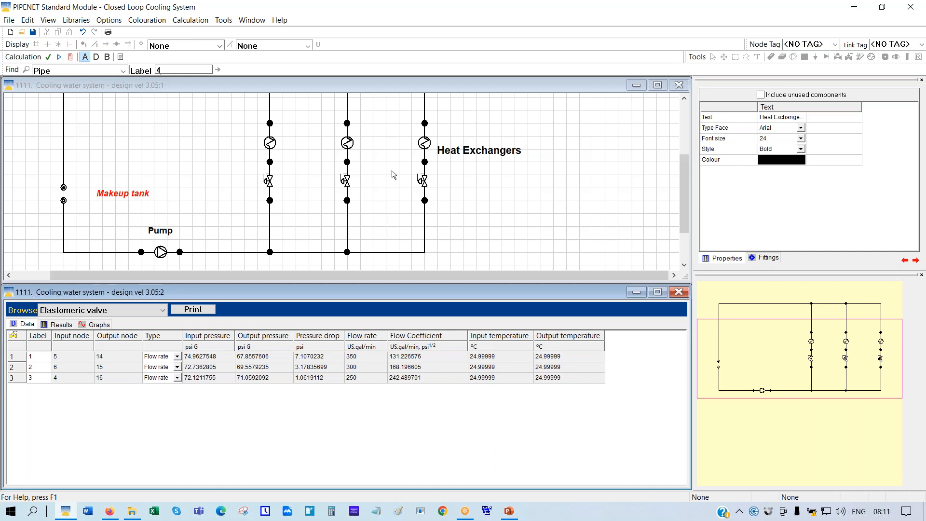
# Delete the elastomeric valves in the left and middle heat-exchanger branches
pyautogui.rightClick(271, 182)
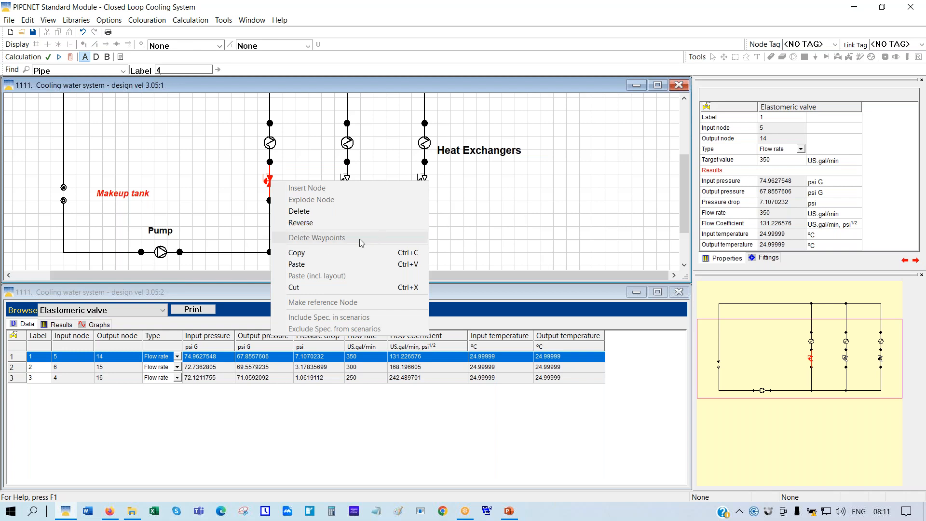
pyautogui.click(314, 212)
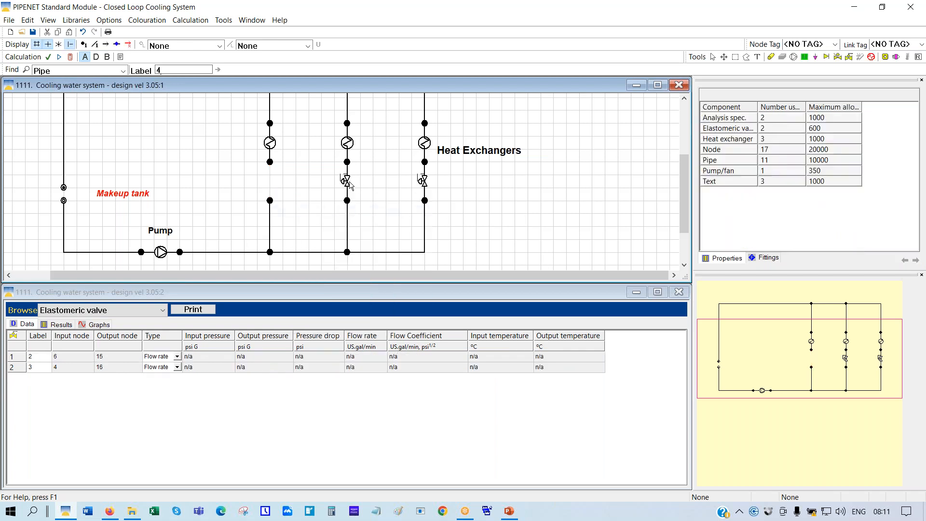
pyautogui.rightClick(347, 184)
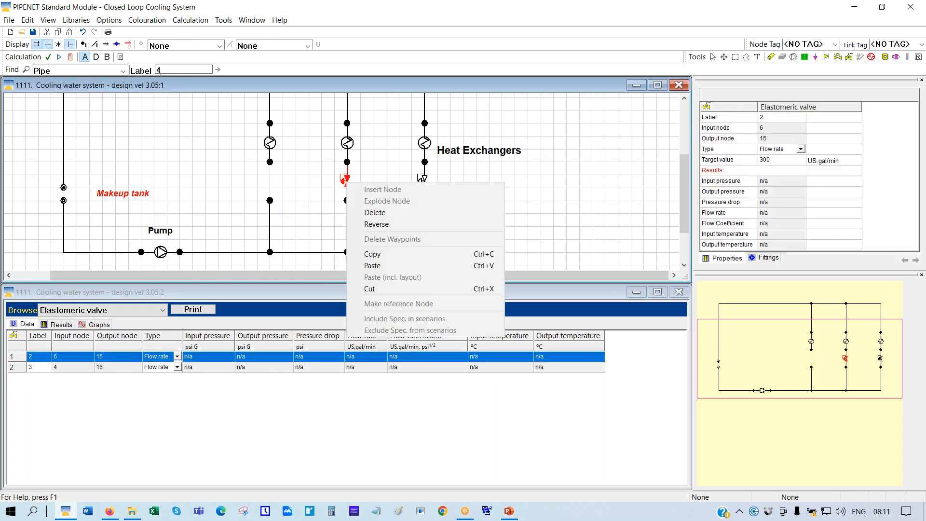
pyautogui.click(374, 209)
pyautogui.rightClick(423, 181)
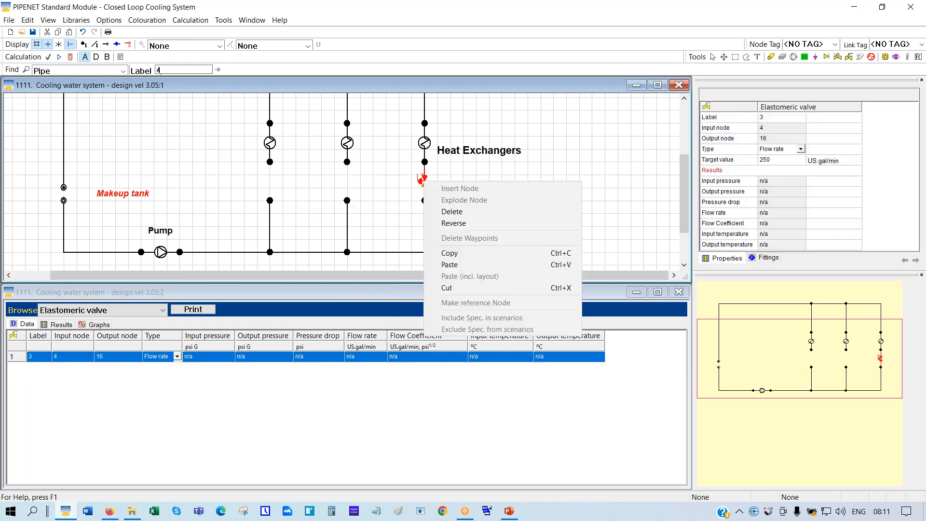
# Delete the right valve and merge each branch's loose node into its exchanger outlet node
pyautogui.click(454, 214)
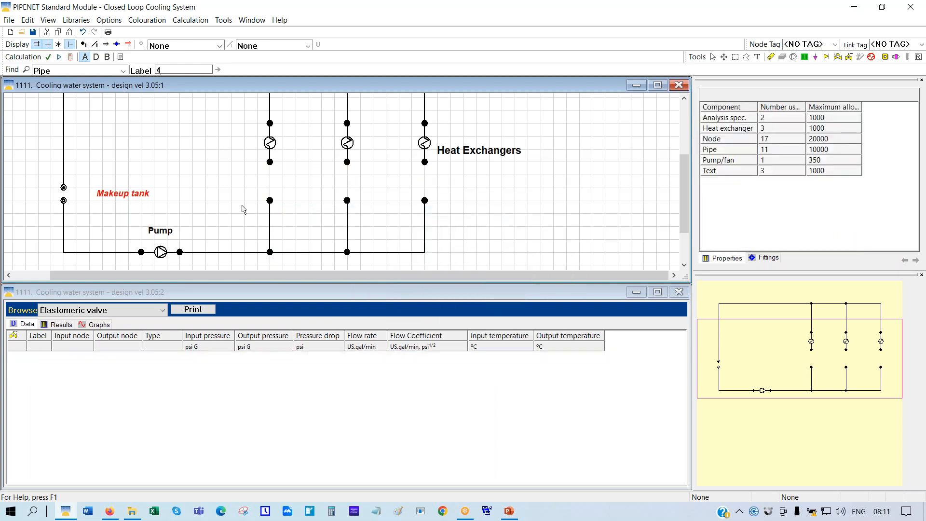
pyautogui.moveTo(270, 200); pyautogui.dragTo(268, 166)
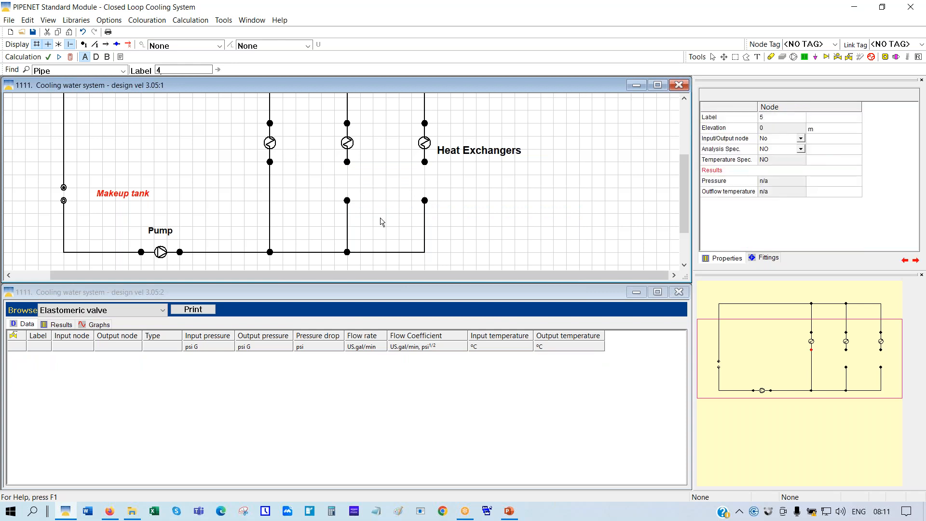
pyautogui.moveTo(347, 201); pyautogui.dragTo(347, 163)
pyautogui.moveTo(425, 201); pyautogui.dragTo(425, 163)
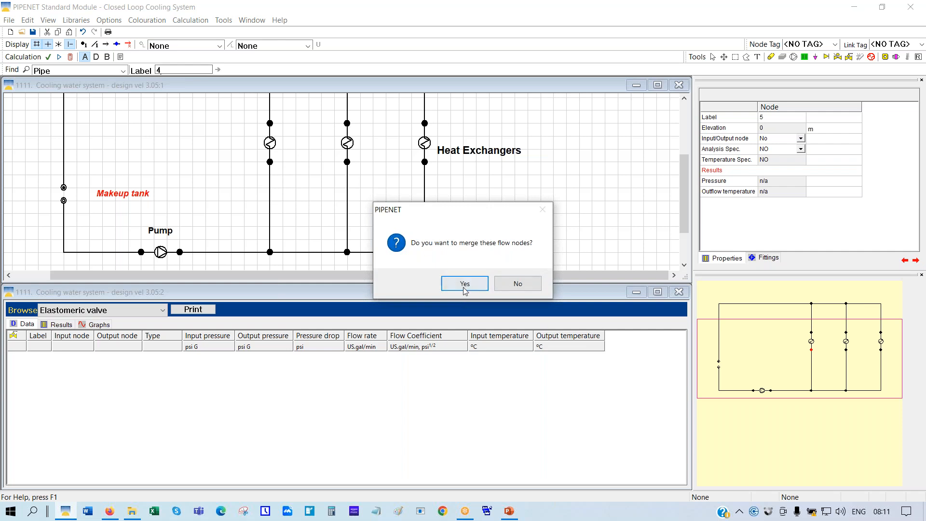
pyautogui.click(464, 283)
pyautogui.click(347, 162)
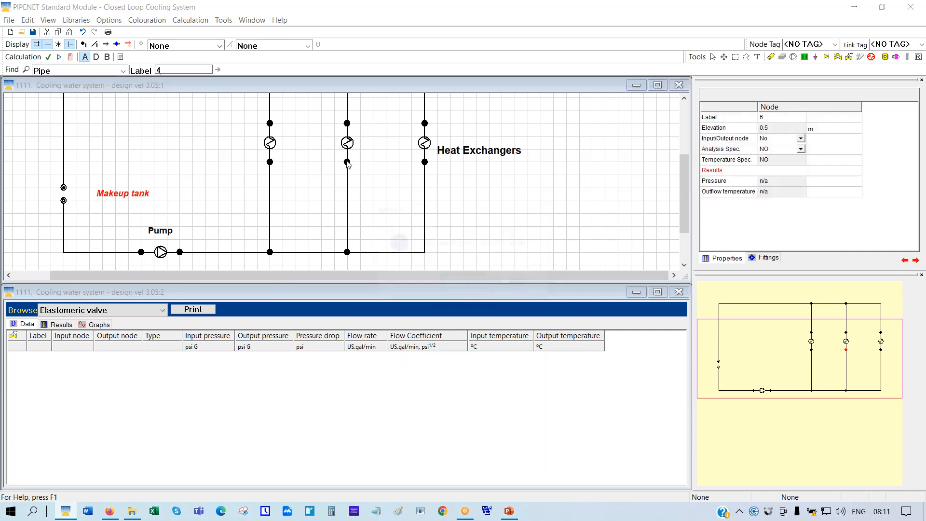
pyautogui.click(463, 284)
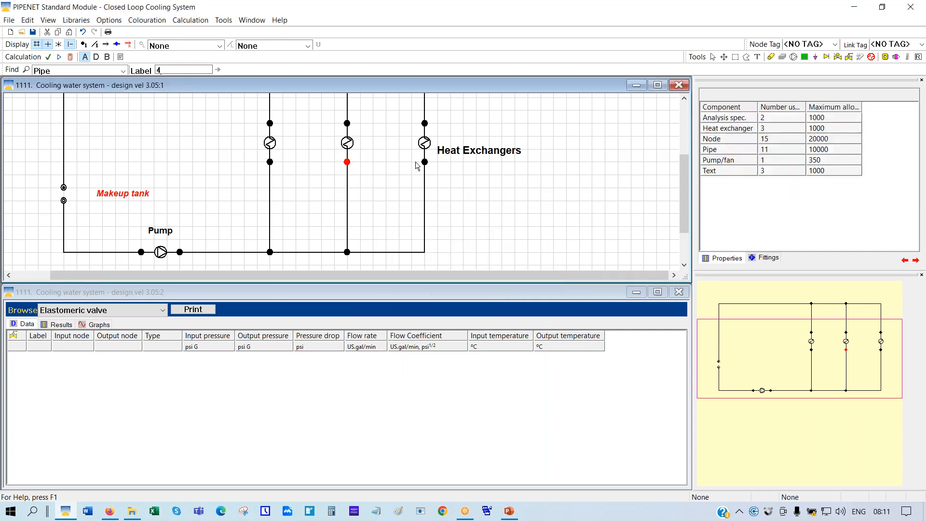
pyautogui.click(425, 162)
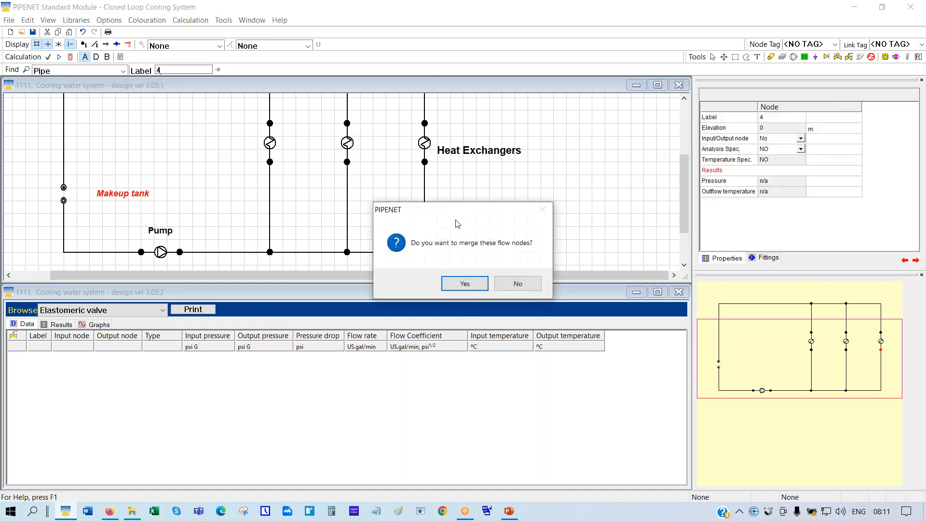
pyautogui.click(464, 283)
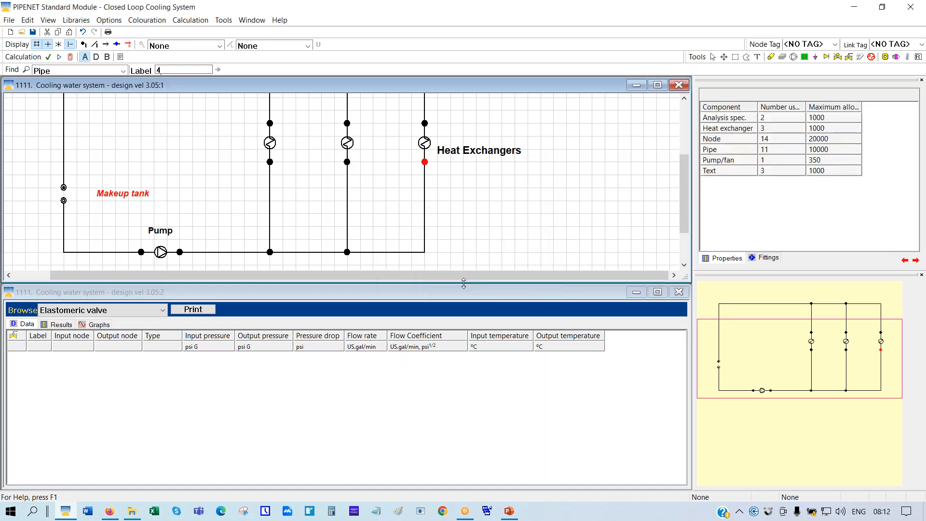
# Place orifice plates on the left, middle and right branch pipes, then select the left plate
pyautogui.click(884, 57)
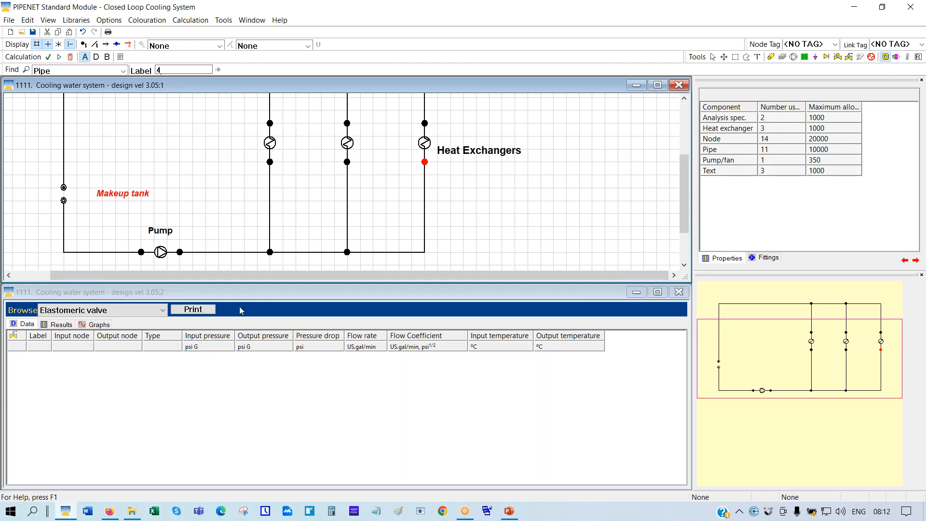
pyautogui.click(270, 203)
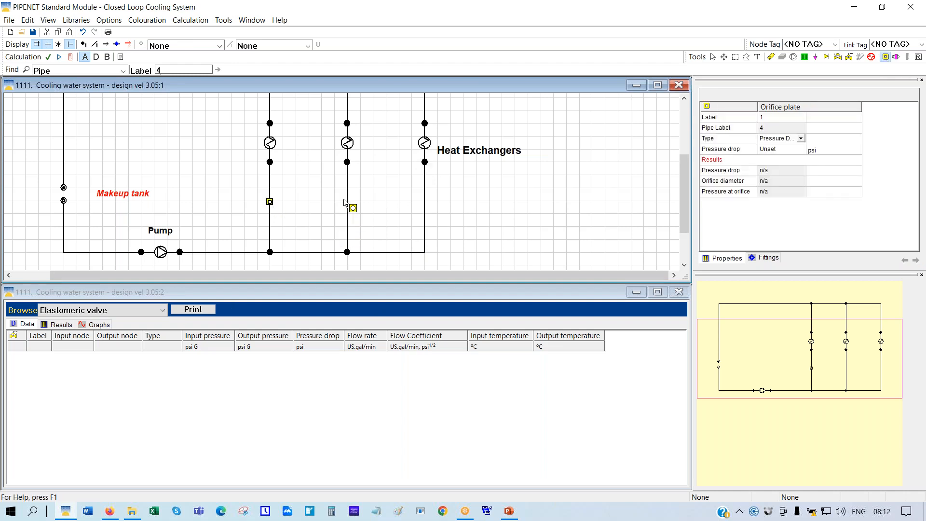
pyautogui.click(347, 200)
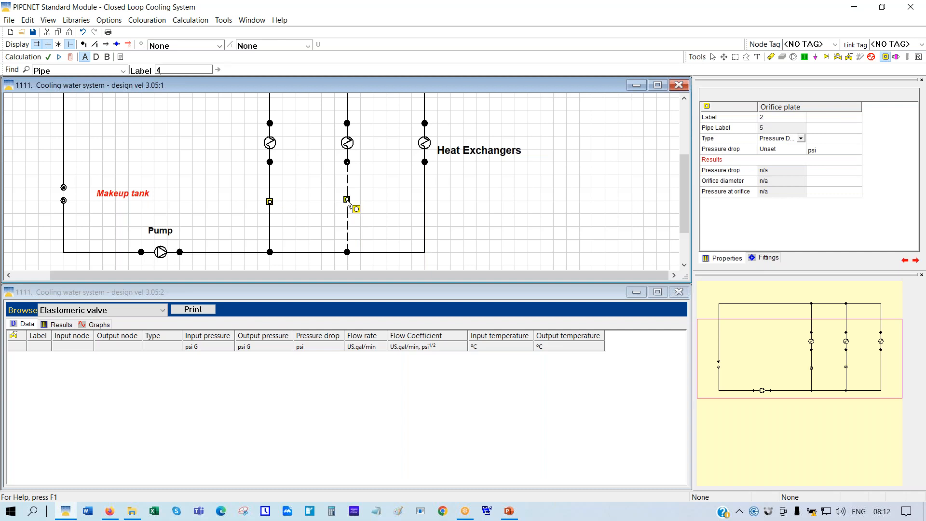
pyautogui.click(425, 202)
pyautogui.click(714, 59)
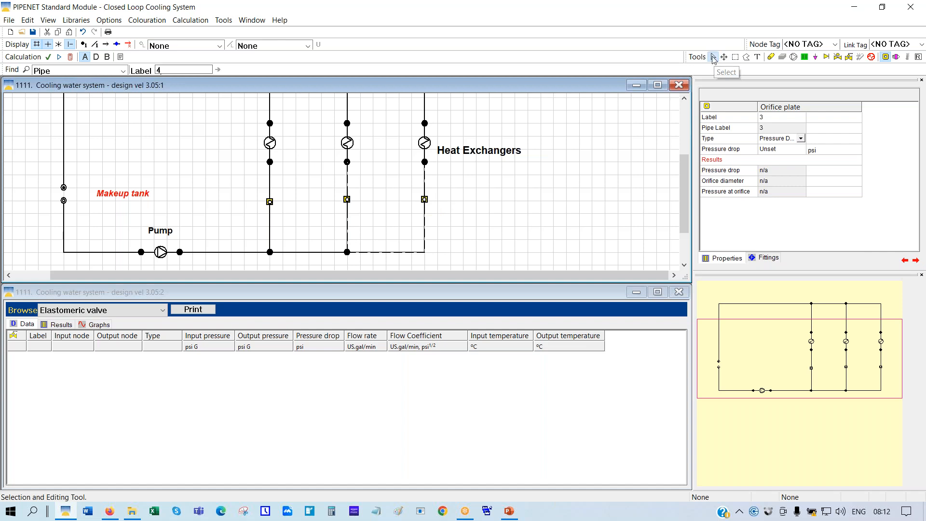
pyautogui.click(270, 205)
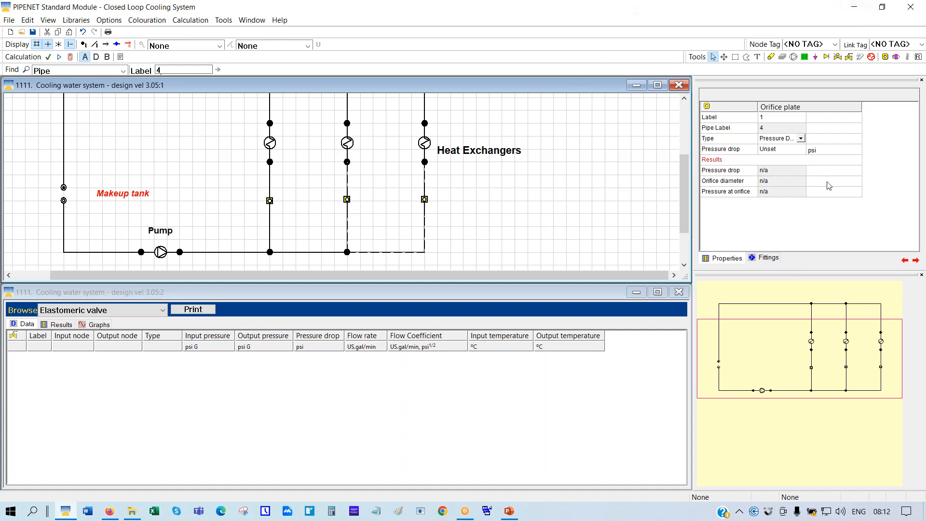
# Set the left orifice plate's pressure drop to 7.107 psi
pyautogui.click(774, 150)
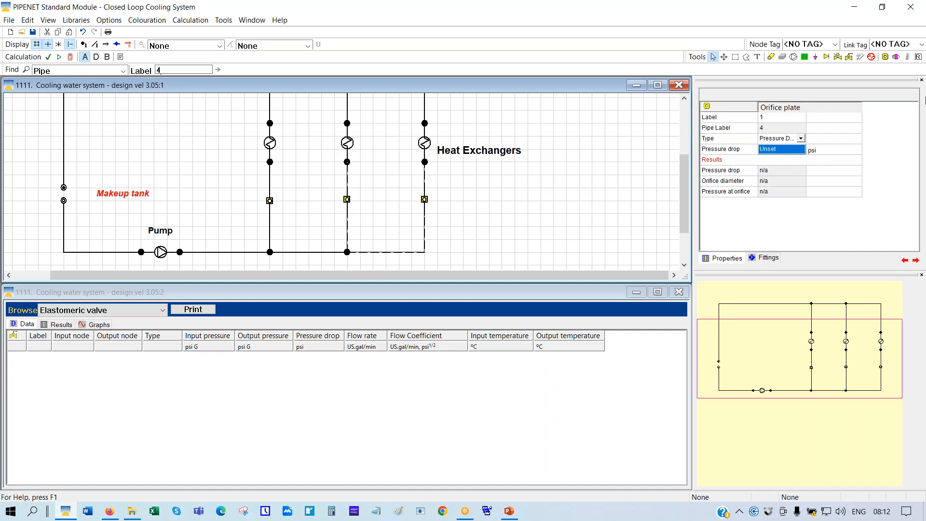
pyautogui.write('7.107')
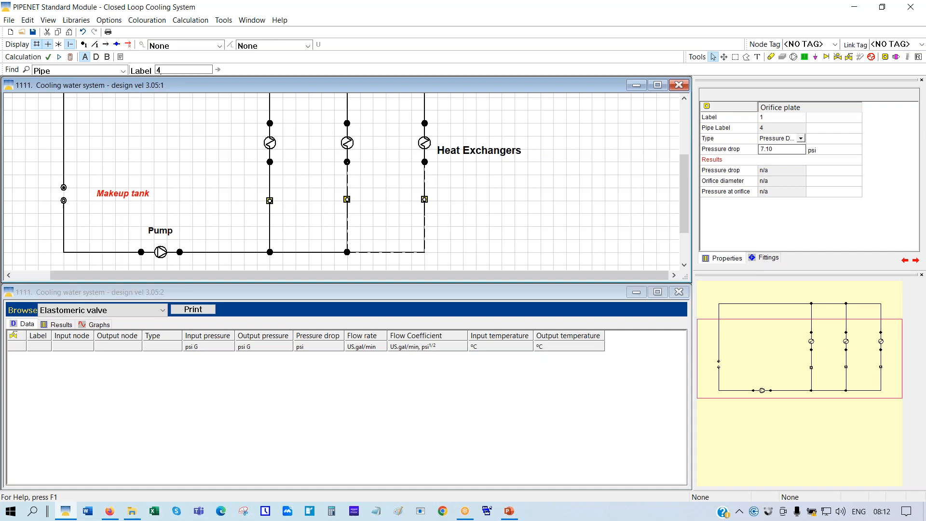
pyautogui.click(347, 200)
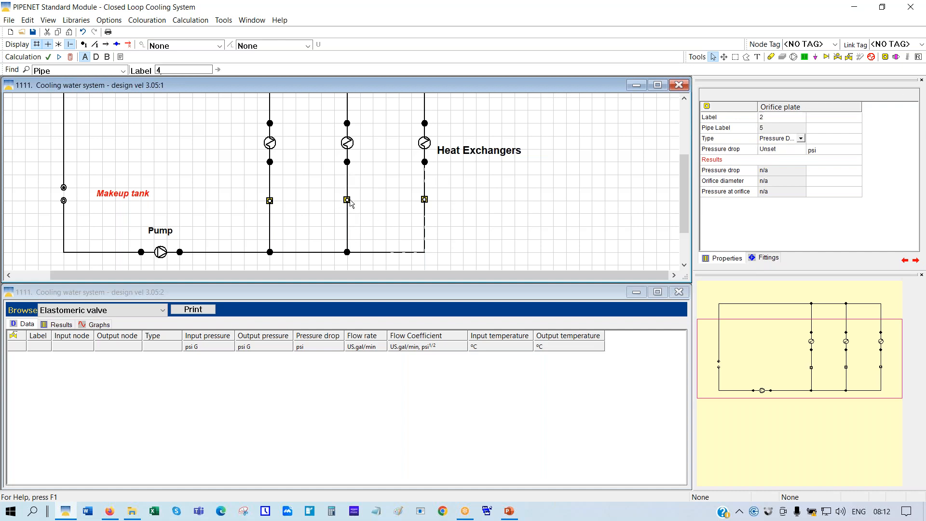
# Keep the middle plate as Pressure Drop type and set its drop to 3.178 psi
pyautogui.click(776, 149)
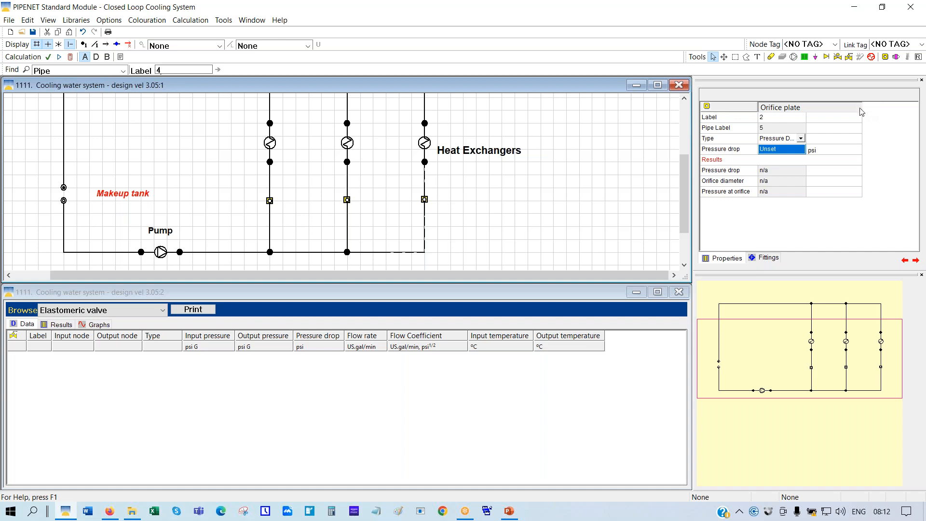
pyautogui.moveTo(864, 110); pyautogui.dragTo(882, 110)
pyautogui.click(823, 139)
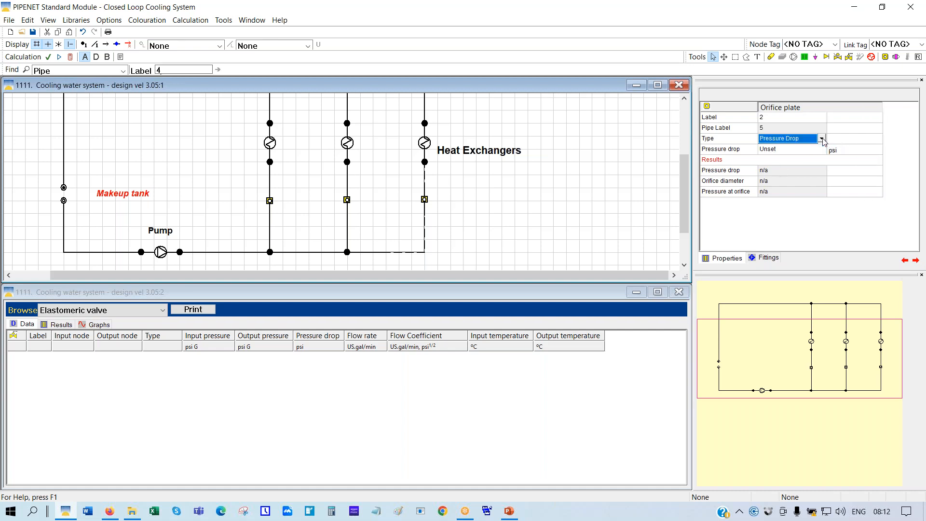
pyautogui.click(857, 167)
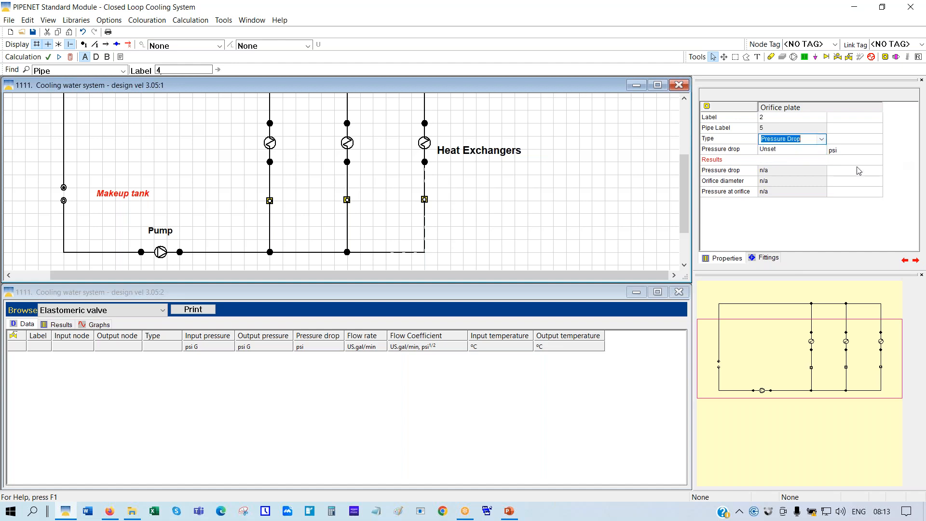
pyautogui.click(768, 152)
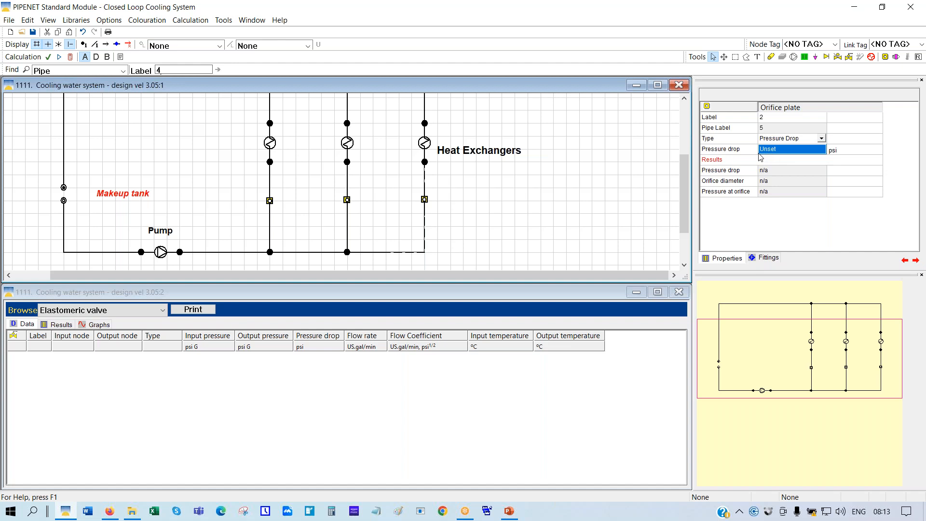
pyautogui.write('3.178')
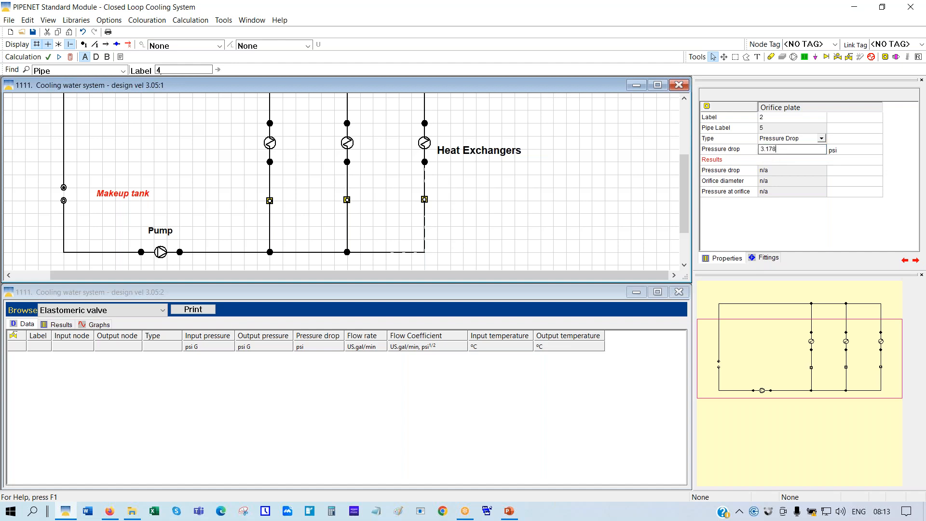
pyautogui.click(425, 200)
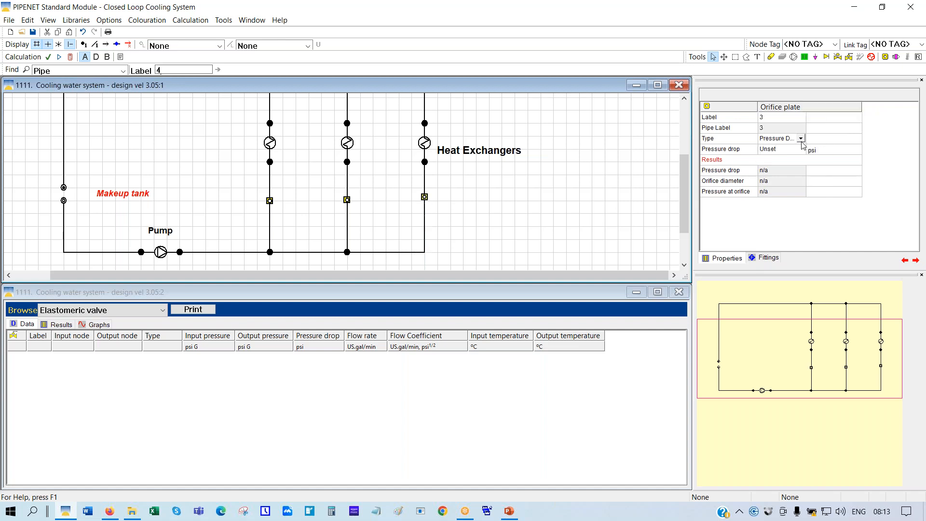
# Set the right orifice plate's pressure drop to 1.062 psi
pyautogui.click(769, 153)
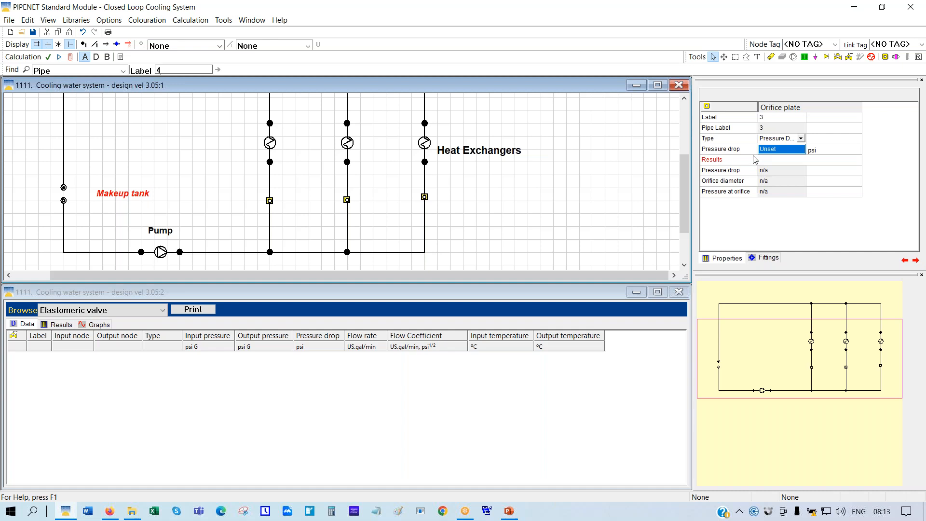
pyautogui.write('1.062')
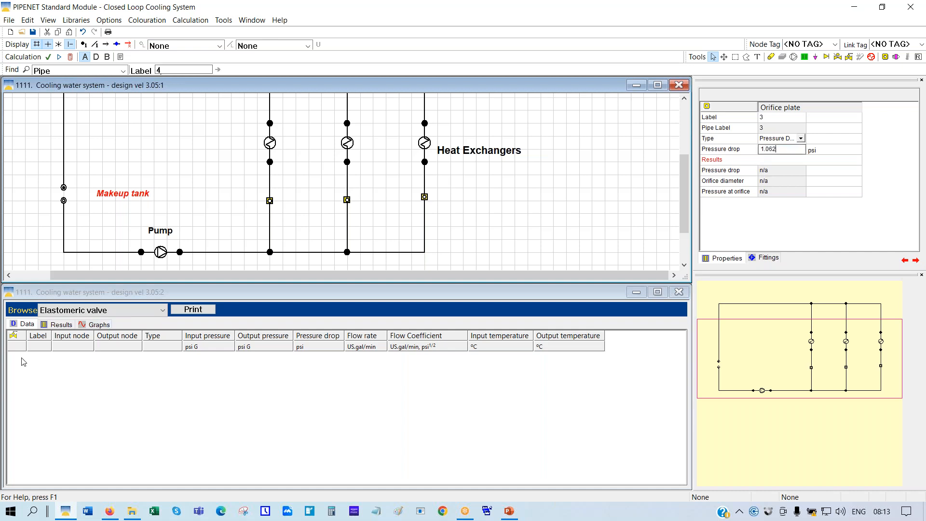
pyautogui.press('Return')
# Maximise the network window, hide the grid and calculate, accepting the warnings summary
pyautogui.click(657, 86)
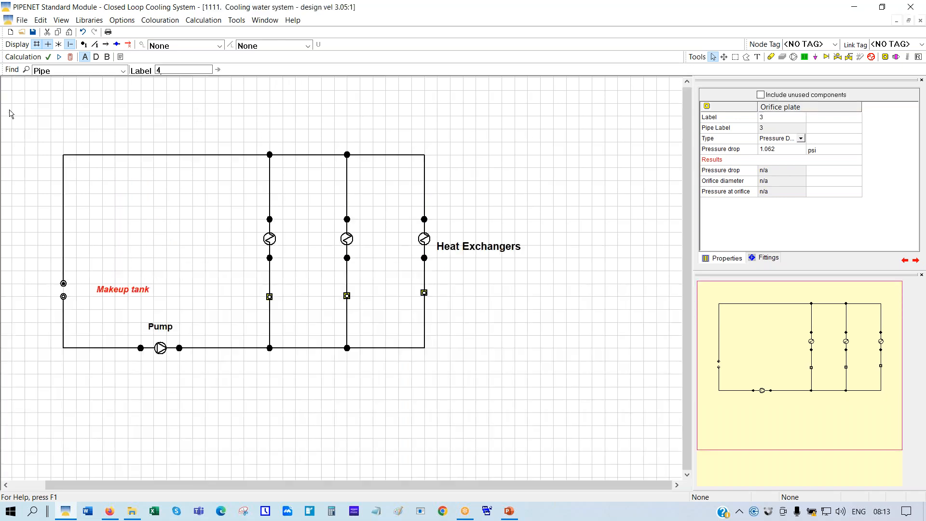
pyautogui.click(37, 45)
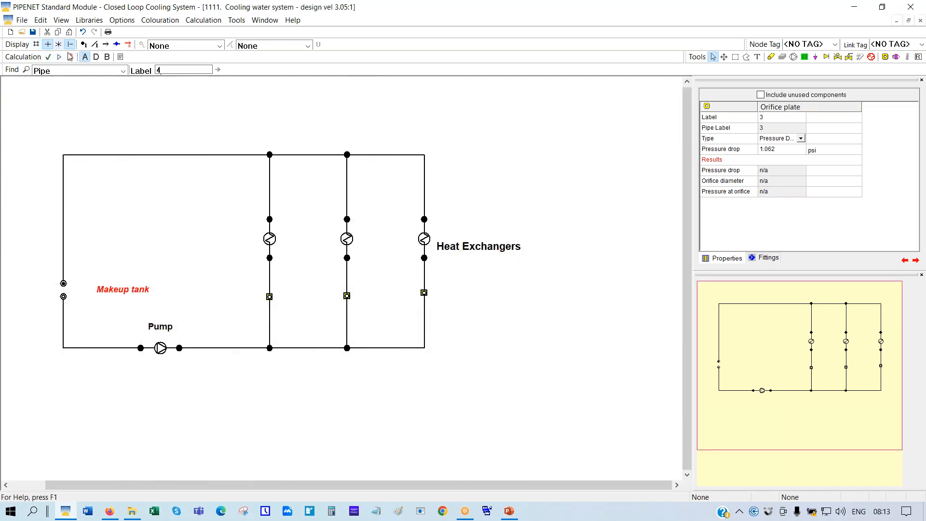
pyautogui.click(71, 58)
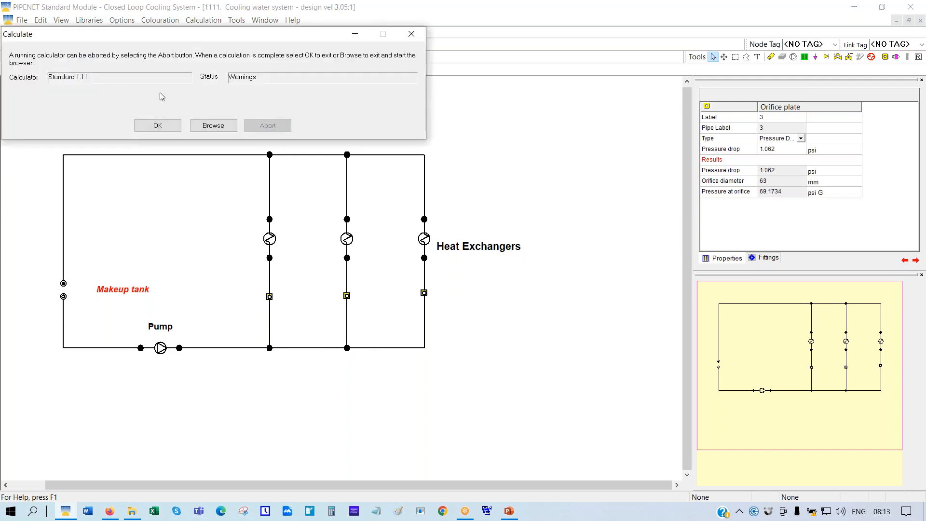
pyautogui.click(159, 126)
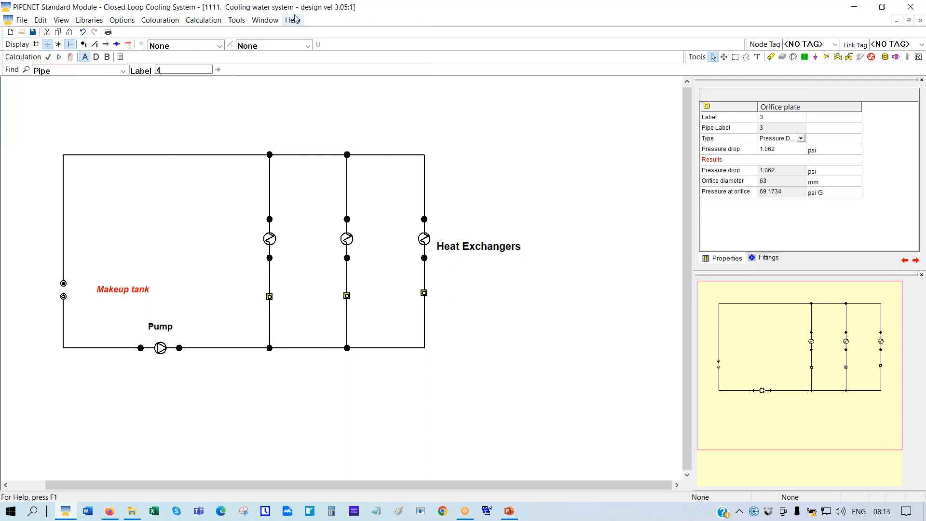
# Show pipe volumetric flow on the schematic and inspect the left orifice plate's 54 mm results
pyautogui.click(308, 45)
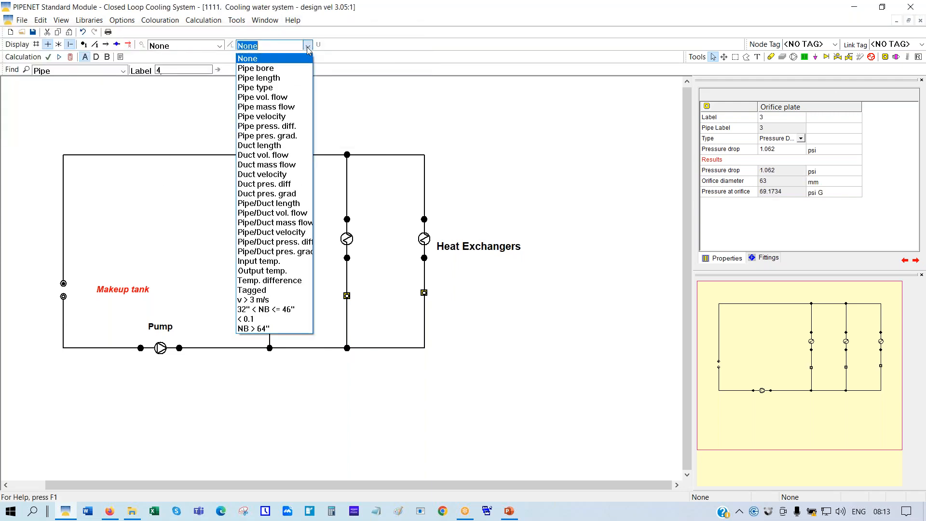
pyautogui.click(260, 93)
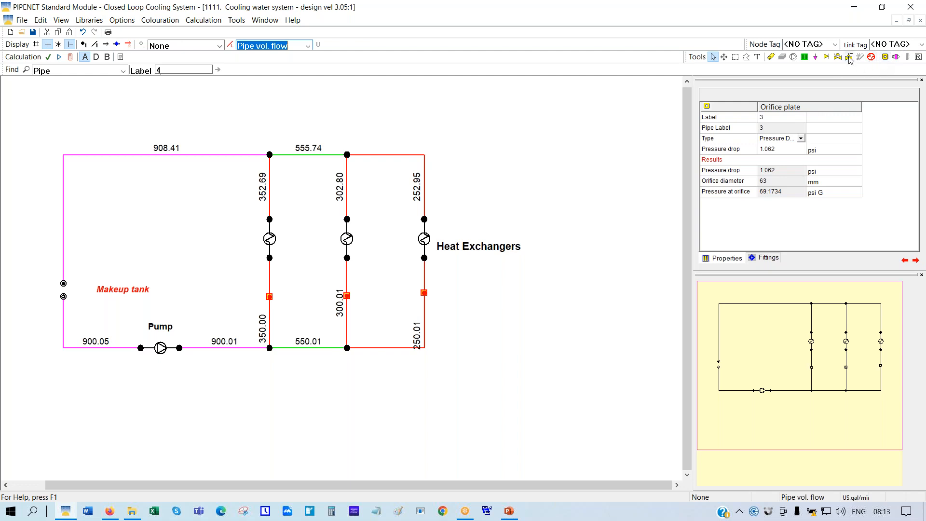
pyautogui.click(270, 298)
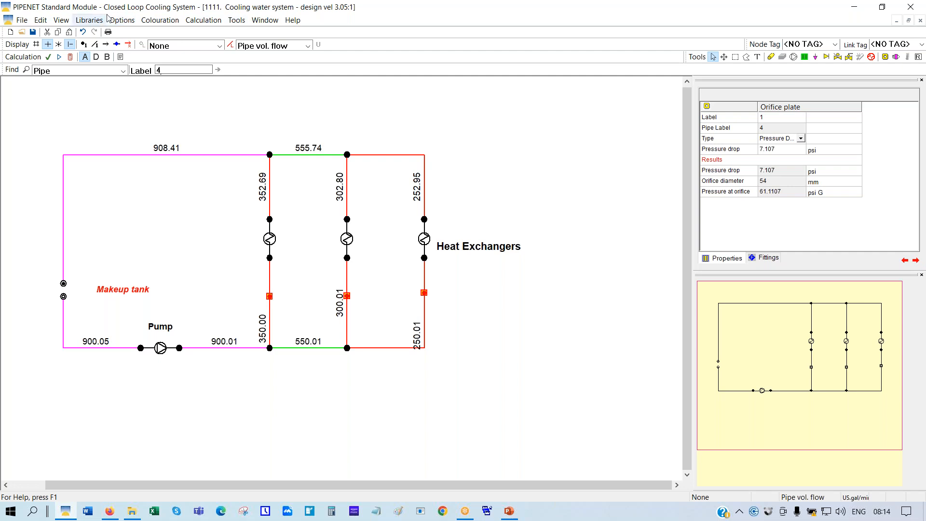
# In Options > Units, set diameter to mm with 0.1234 general-use precision
pyautogui.click(120, 23)
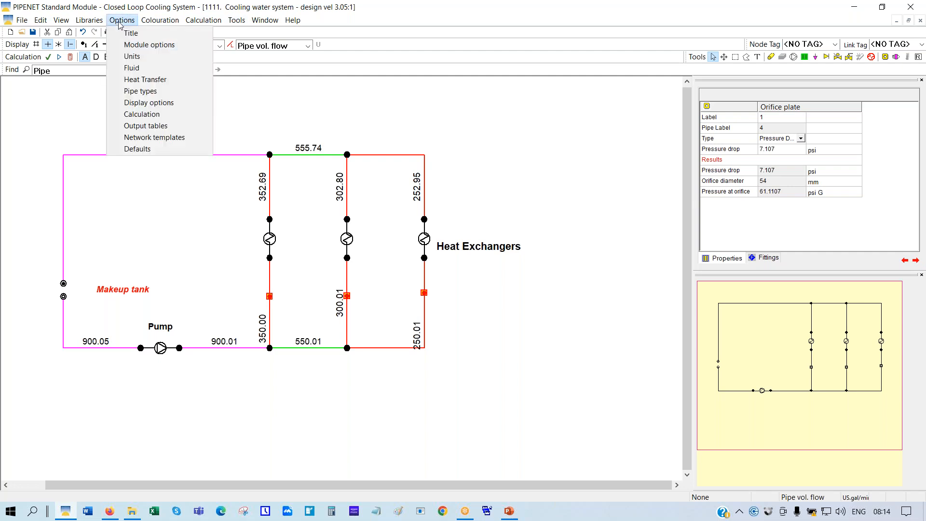
pyautogui.click(132, 57)
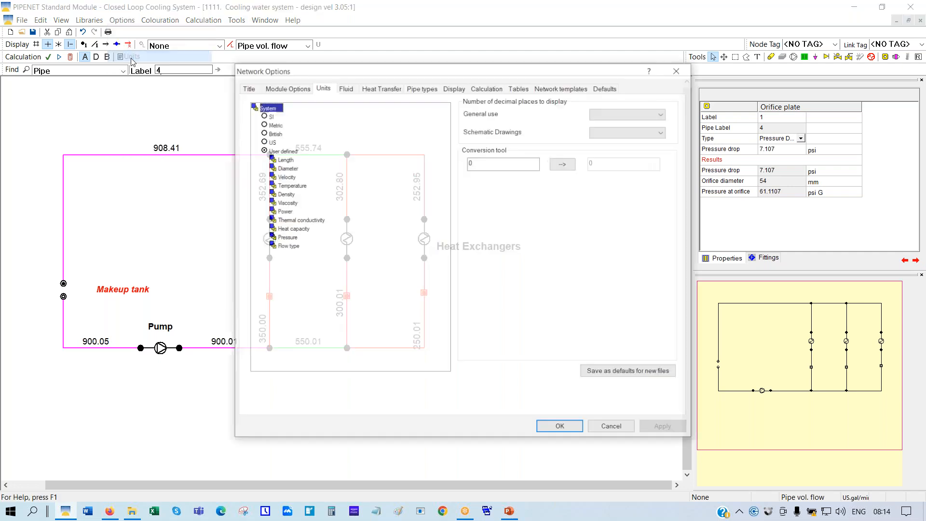
pyautogui.doubleClick(290, 168)
pyautogui.click(288, 186)
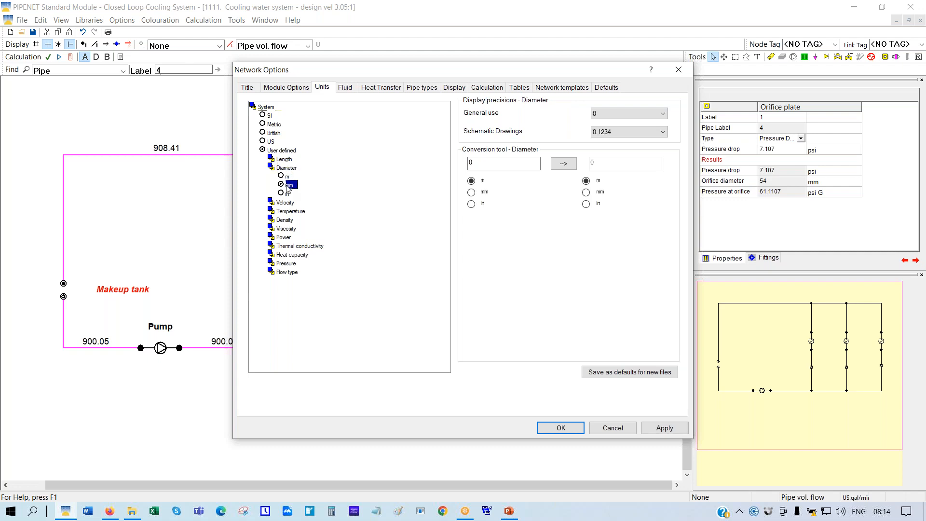
pyautogui.click(635, 113)
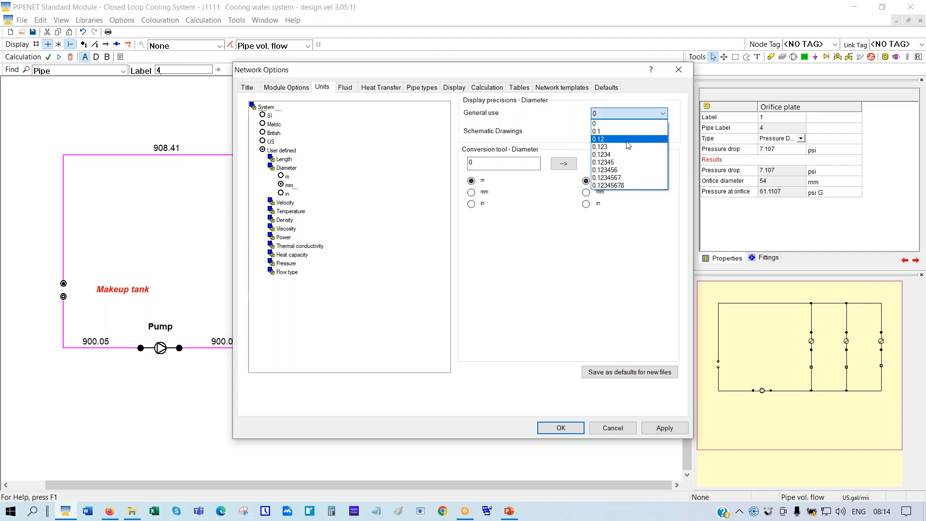
pyautogui.click(627, 154)
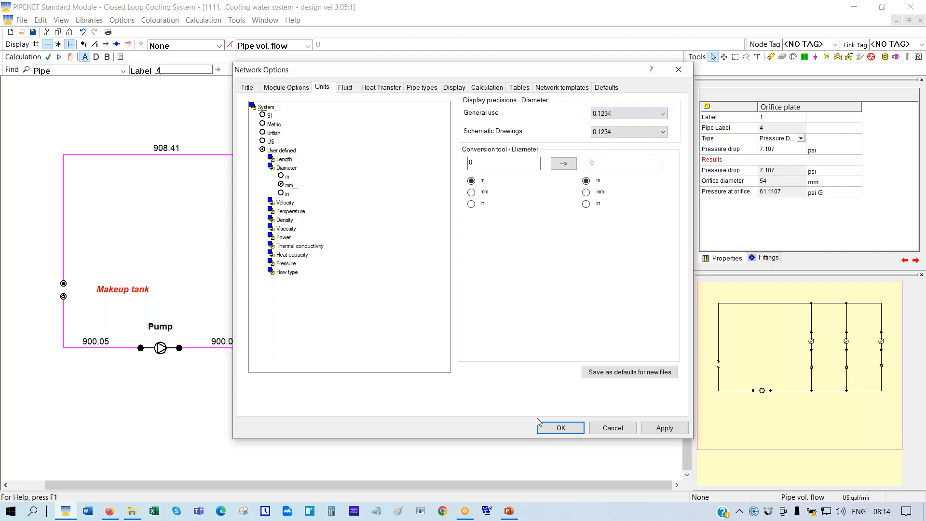
# Apply the unit settings so orifice plate 1's diameter reads 53.9562 mm
pyautogui.click(559, 428)
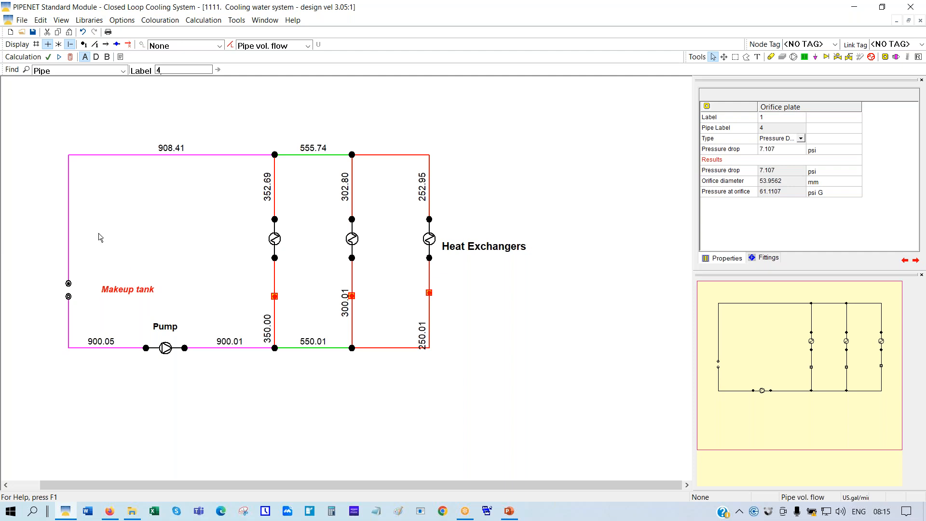
# Delete the orifice plates from the left, middle and right branches
pyautogui.rightClick(274, 297)
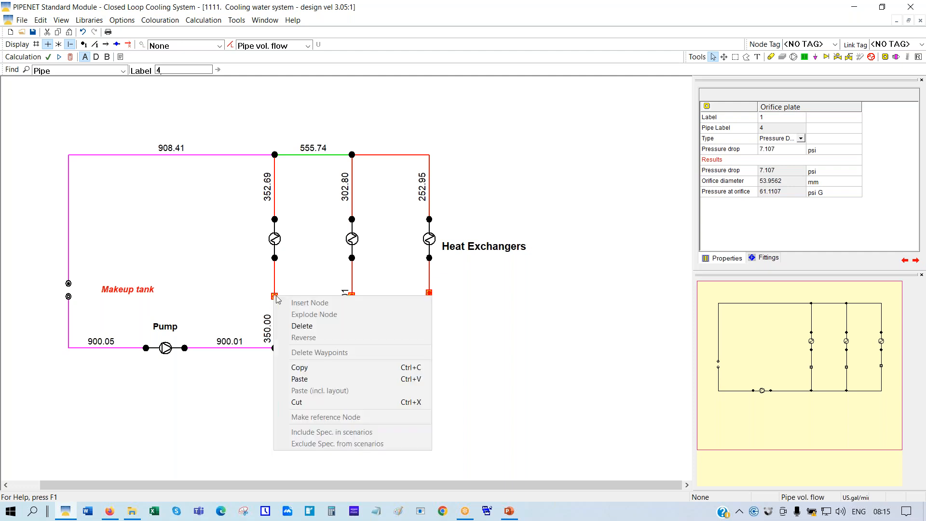
pyautogui.click(302, 330)
pyautogui.rightClick(351, 296)
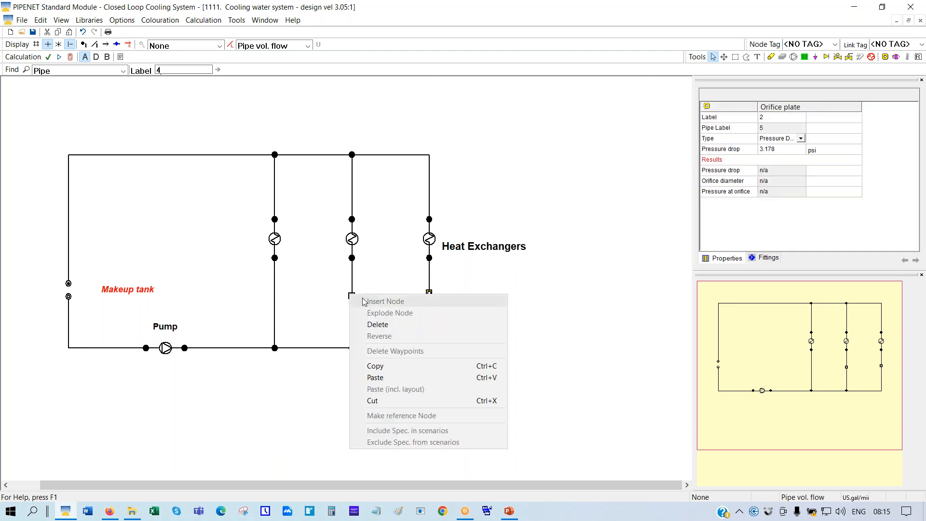
pyautogui.click(381, 324)
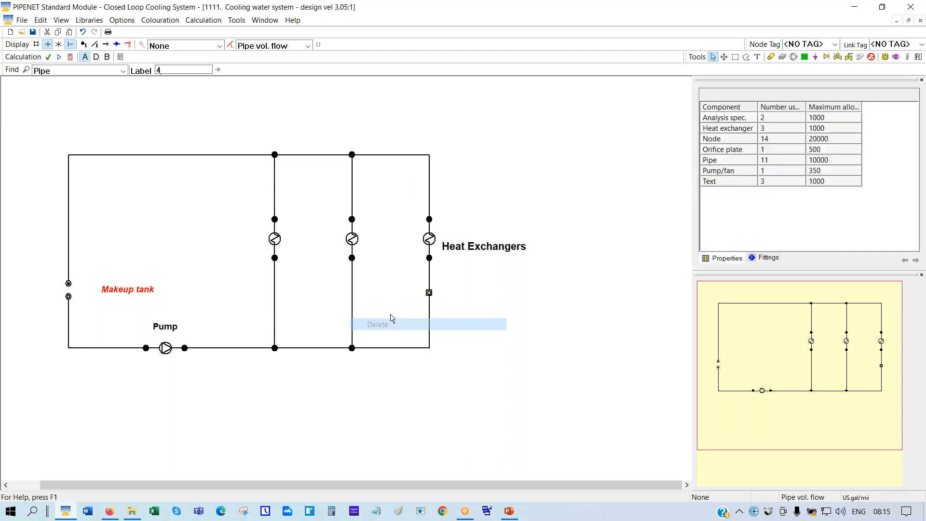
pyautogui.rightClick(429, 294)
pyautogui.click(458, 321)
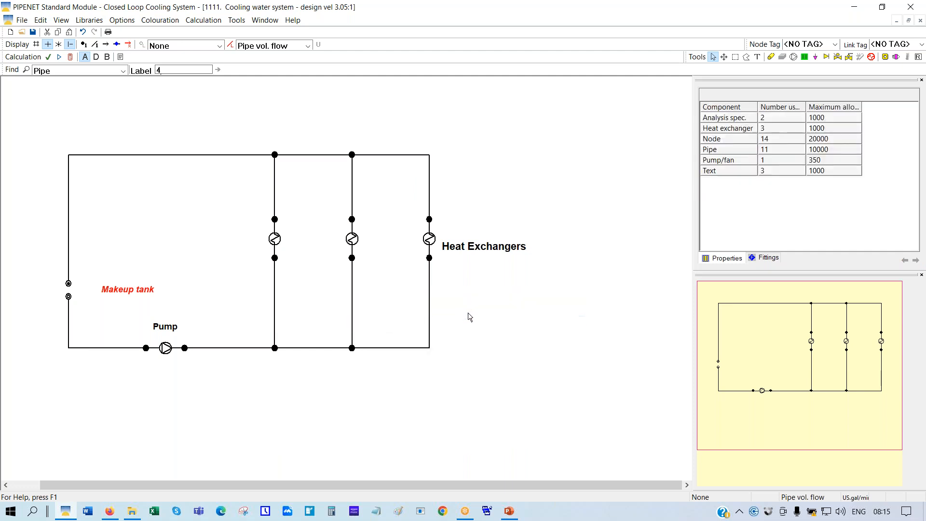
# Show the grid and explode the node below each heat exchanger, realigning the right one
pyautogui.click(36, 43)
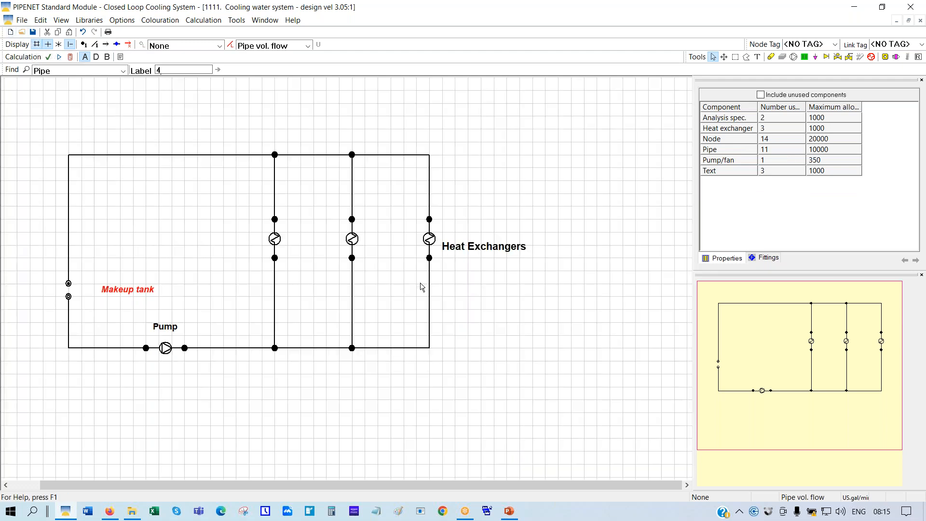
pyautogui.rightClick(274, 257)
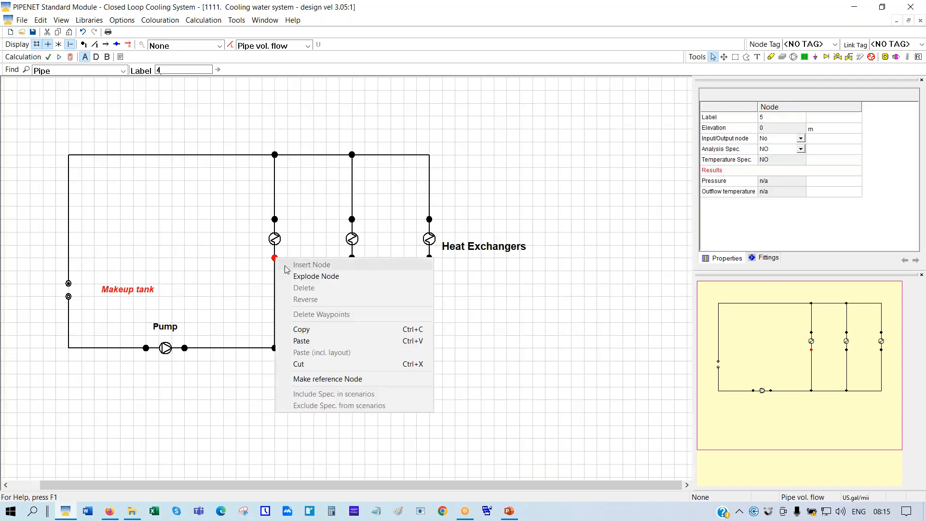
pyautogui.click(318, 277)
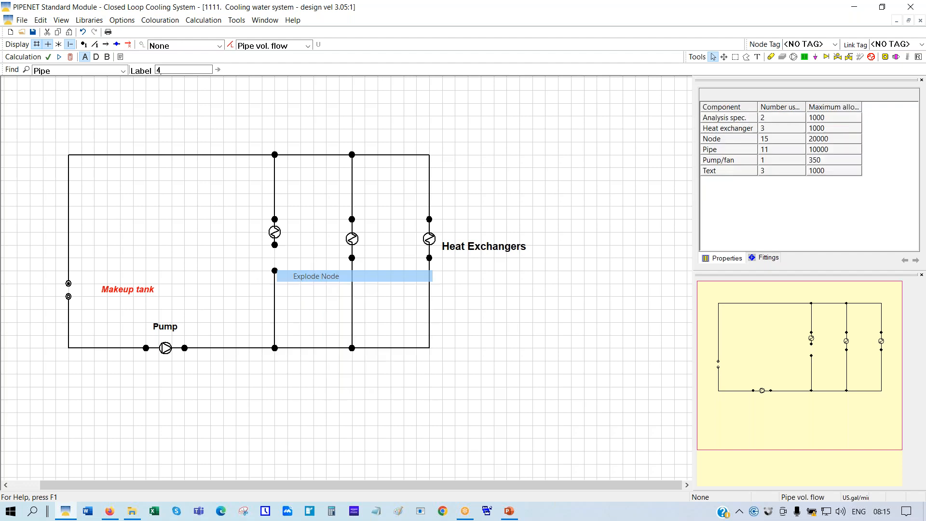
pyautogui.rightClick(352, 258)
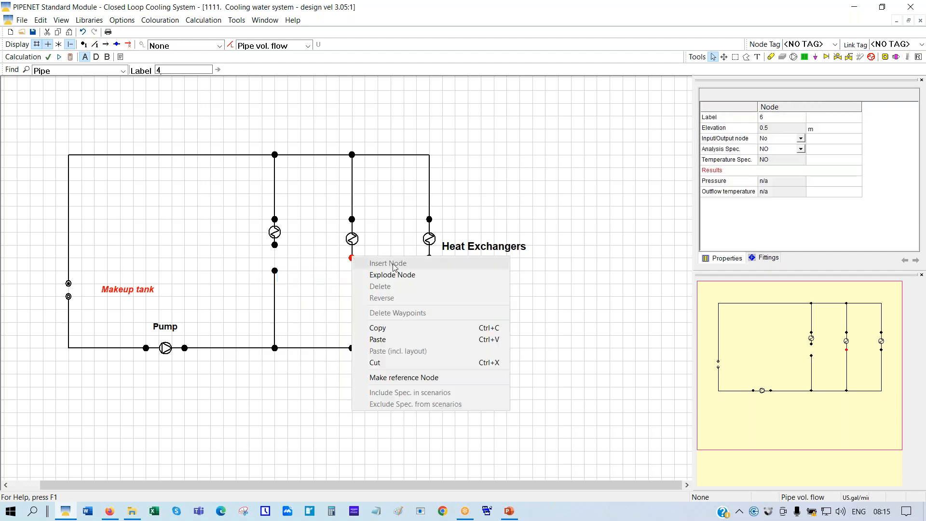
pyautogui.click(396, 276)
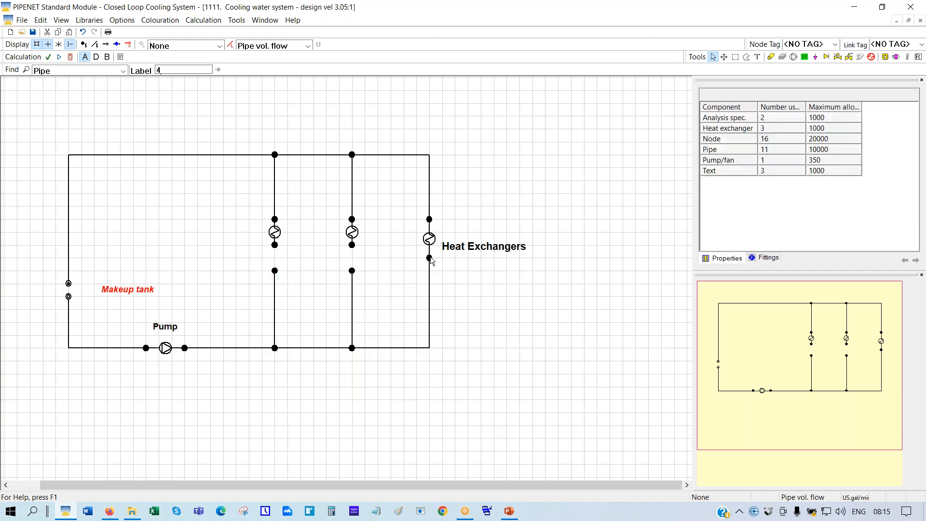
pyautogui.rightClick(429, 258)
pyautogui.click(478, 277)
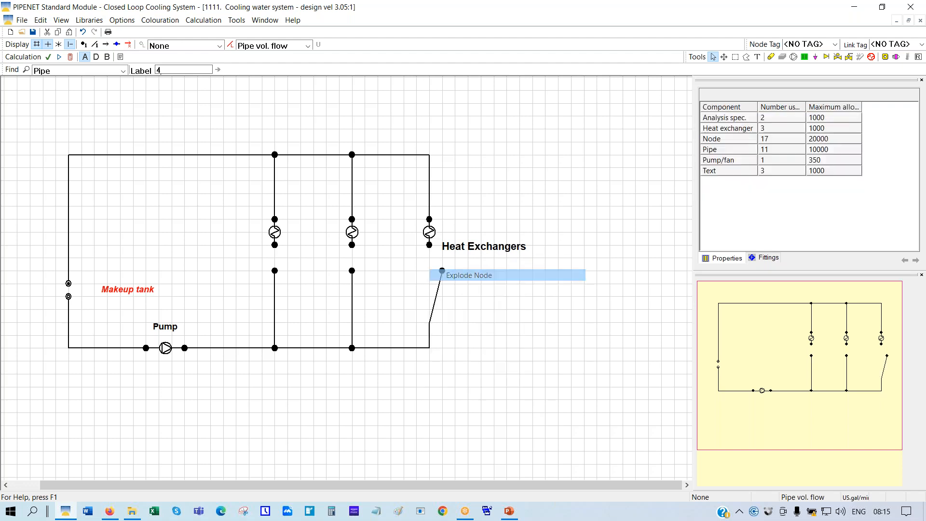
pyautogui.moveTo(441, 271); pyautogui.dragTo(429, 271)
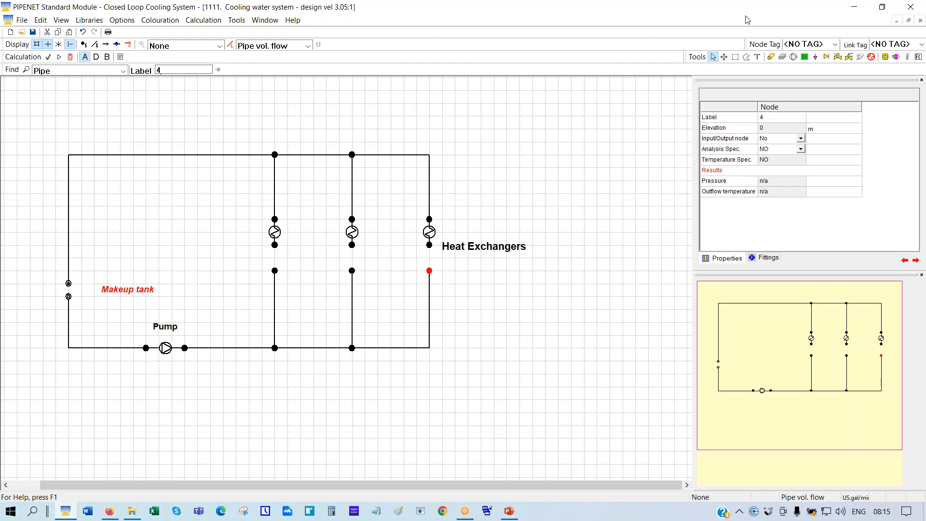
# Place a control valve in each of the left, middle and right branch gaps
pyautogui.click(838, 58)
pyautogui.click(275, 256)
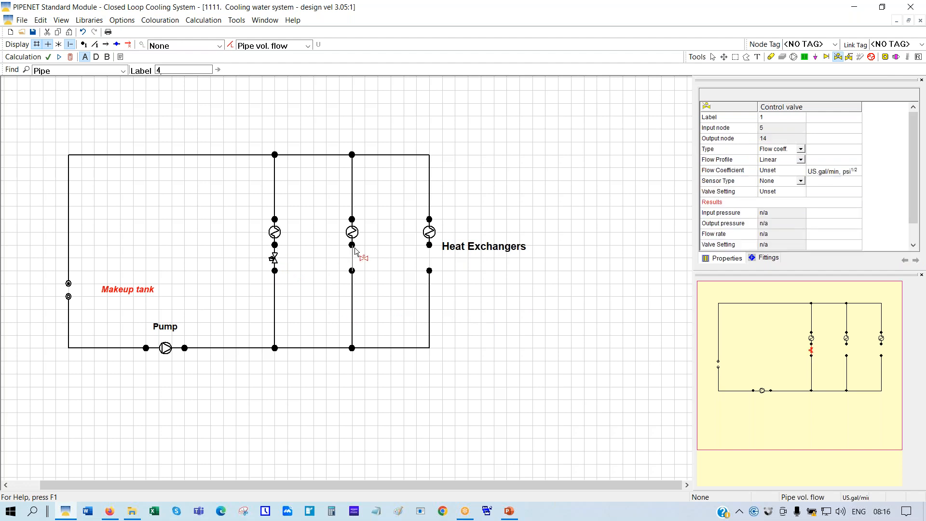
pyautogui.click(354, 255)
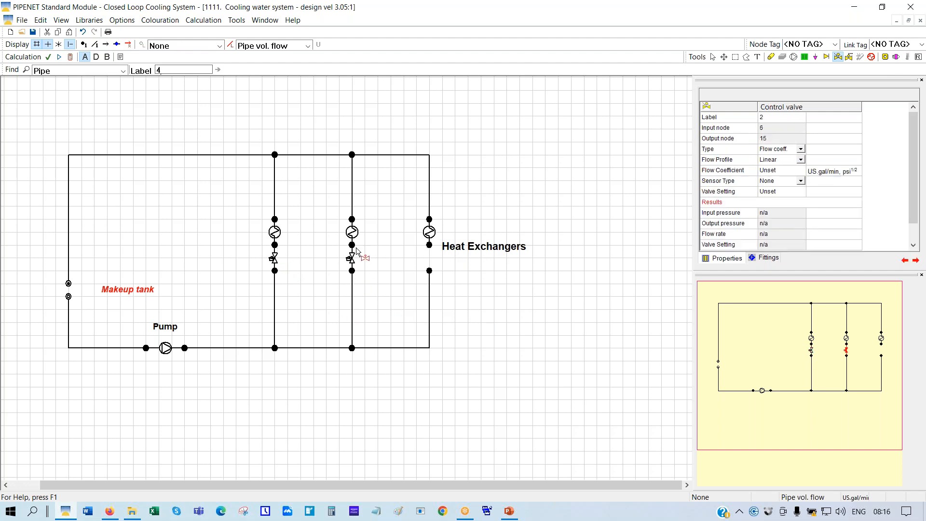
pyautogui.click(430, 271)
pyautogui.click(429, 245)
# Set the pipe colouring to None and select control valve 1's Flow Coefficient cell
pyautogui.click(714, 58)
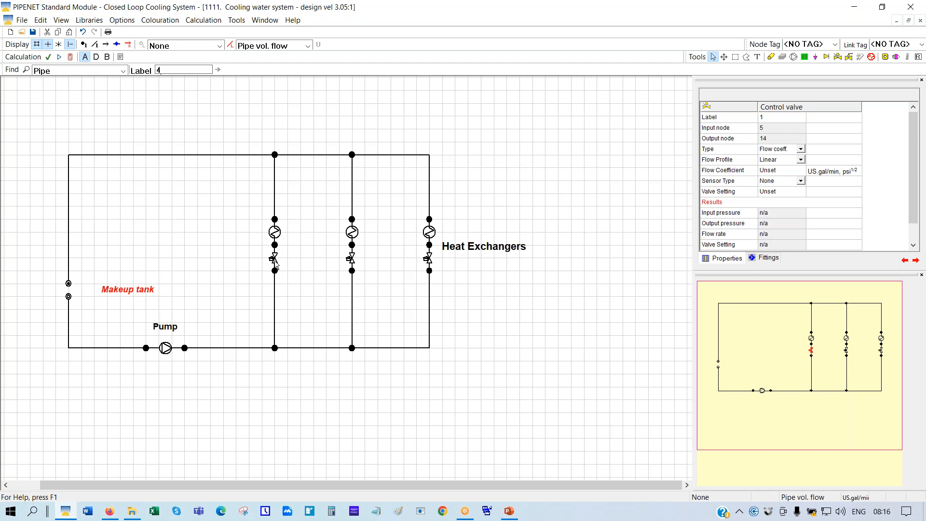
pyautogui.click(308, 45)
pyautogui.click(255, 58)
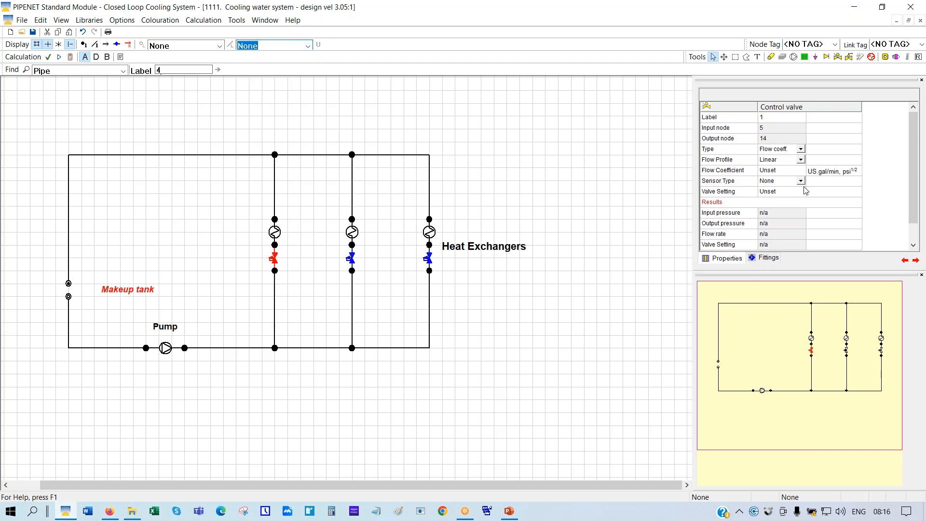
pyautogui.click(770, 173)
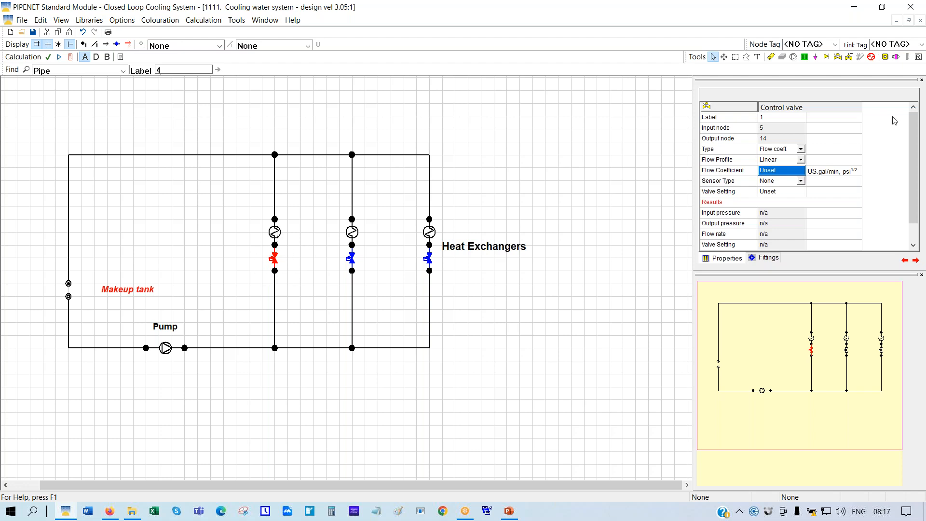
# Replace valve 1's Unset flow coefficient with 150, choose Flowrate sensing and enter a 350 set point
pyautogui.click(775, 172)
pyautogui.moveTo(786, 173); pyautogui.dragTo(755, 174)
pyautogui.write('1')
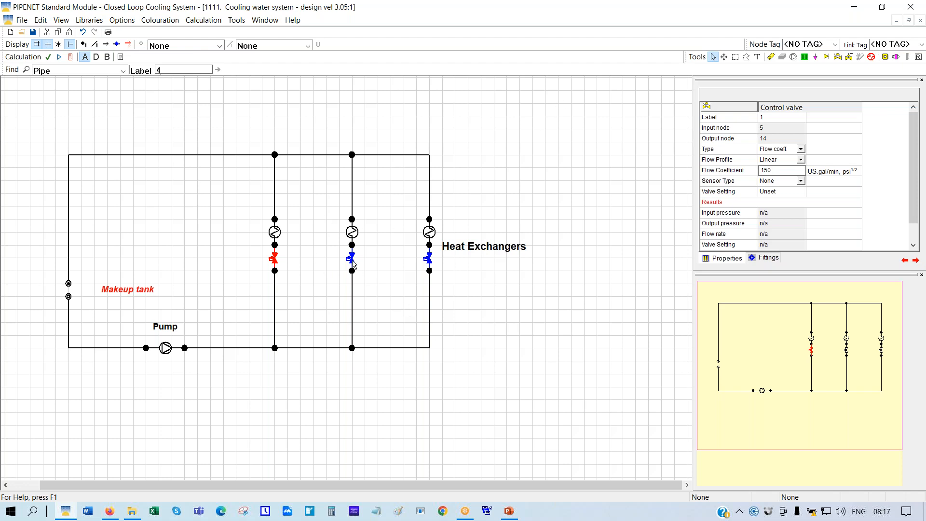
pyautogui.click(800, 182)
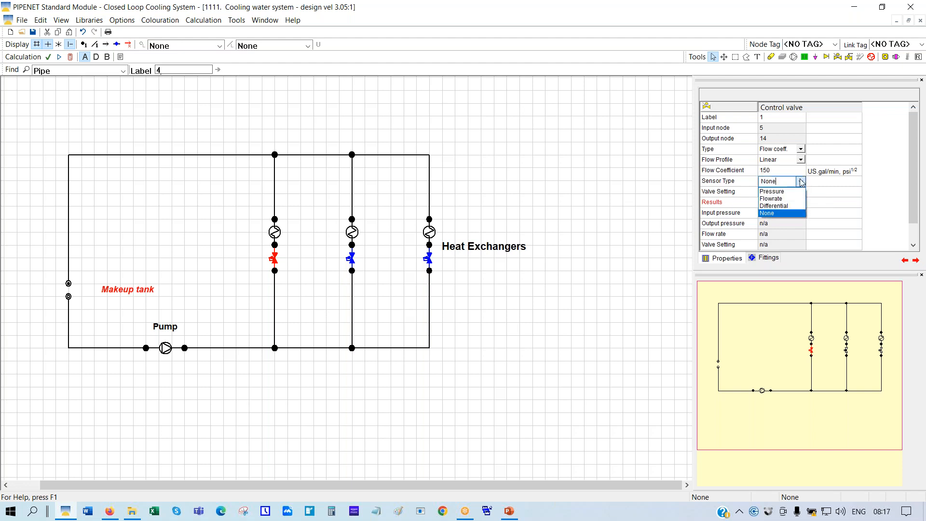
pyautogui.click(776, 200)
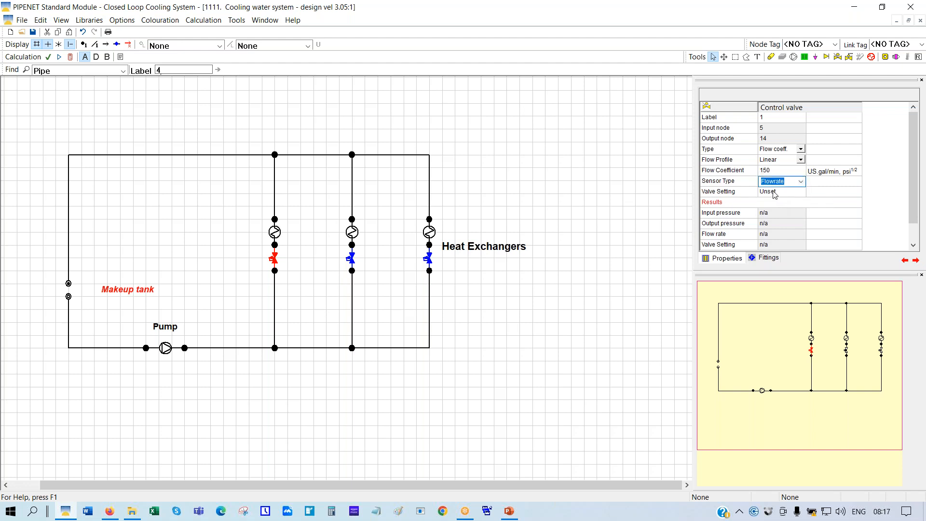
pyautogui.click(774, 193)
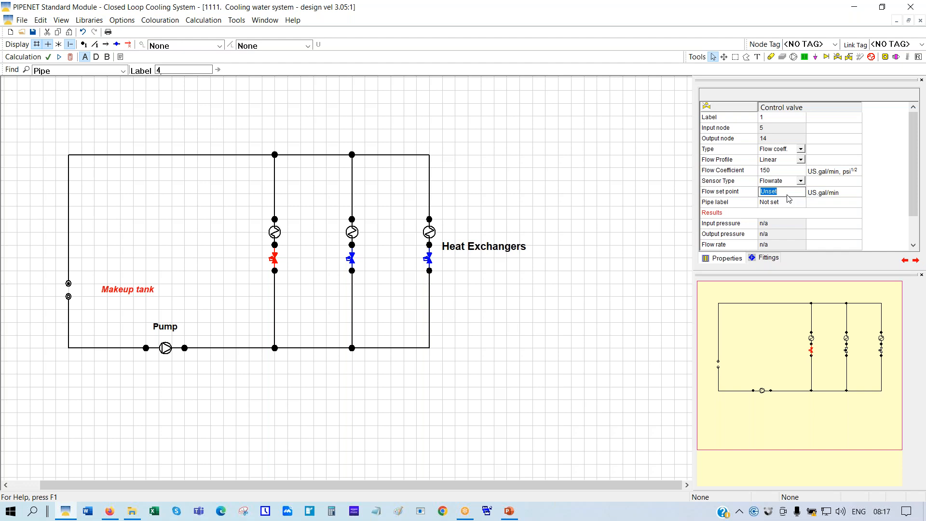
pyautogui.write('350')
# Show link numbers on the network and set control valve 1's sensed pipe label to 4
pyautogui.click(95, 48)
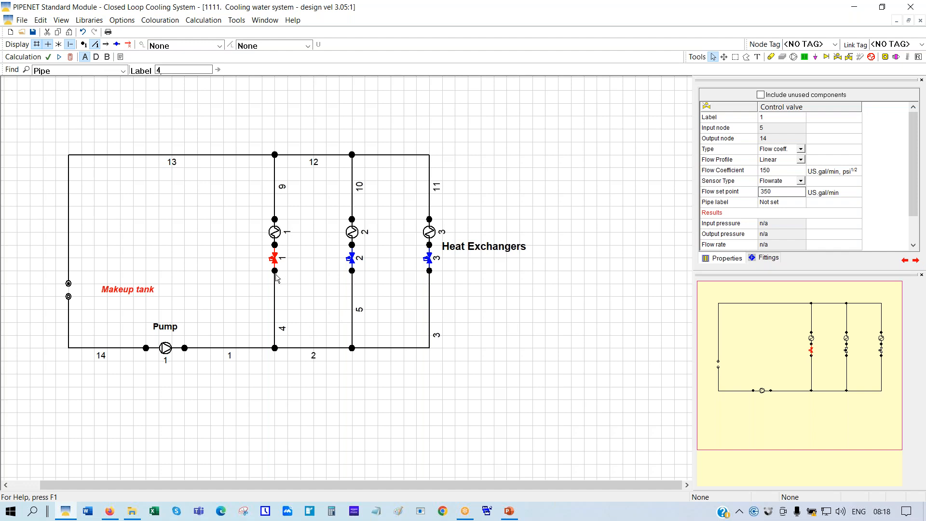
pyautogui.click(770, 205)
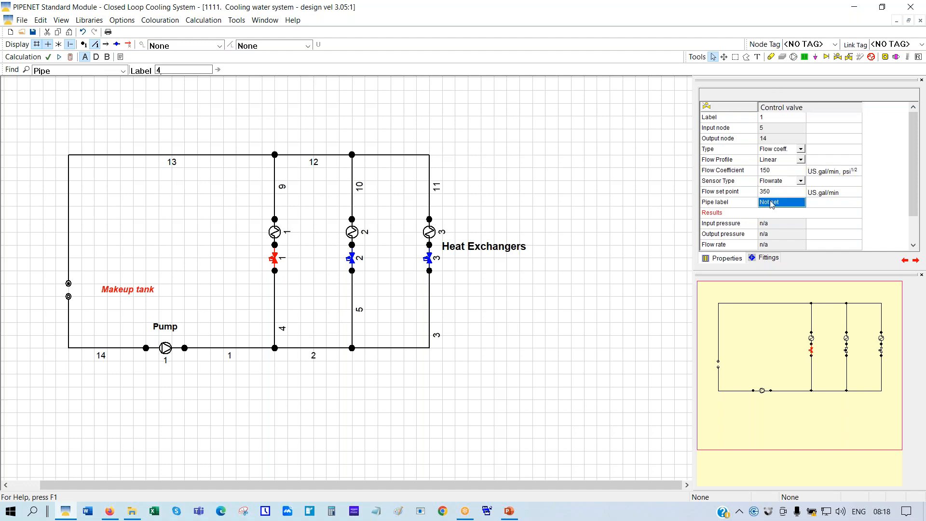
pyautogui.write('4')
pyautogui.press('Return')
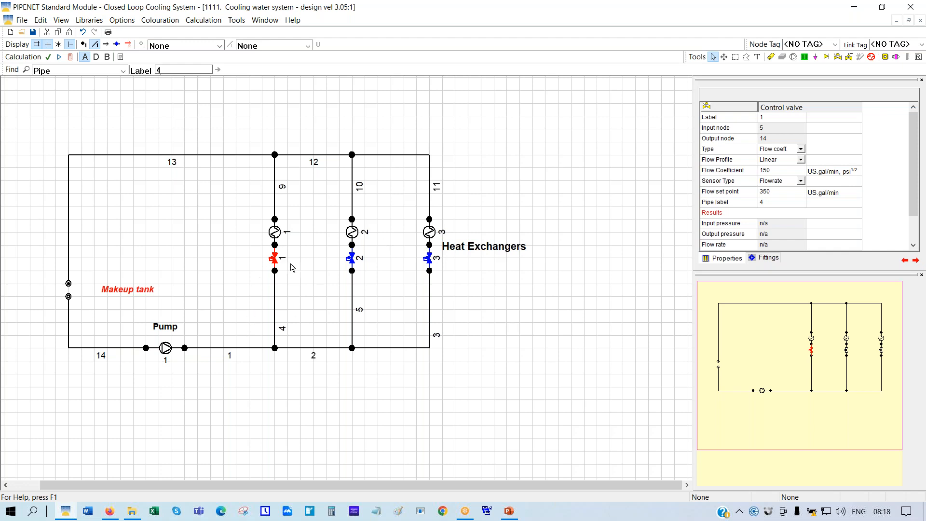
pyautogui.click(273, 262)
# Give control valve 2 flow coefficient 290, Flowrate sensor, set point 300 and pipe label 5
pyautogui.click(352, 260)
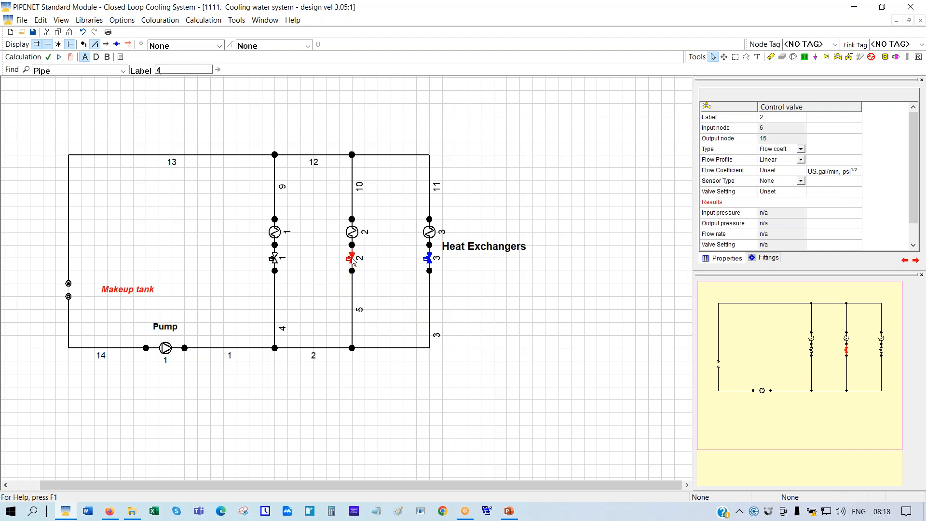
pyautogui.click(770, 172)
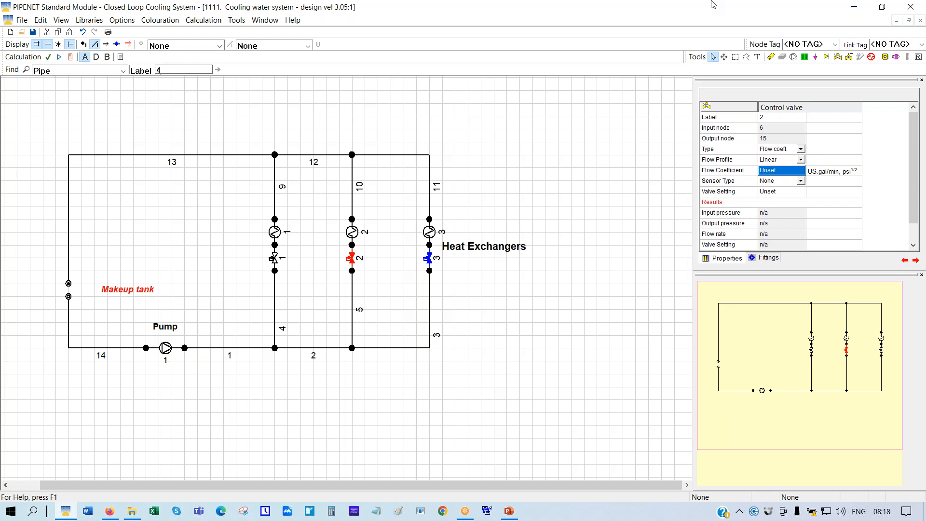
pyautogui.write('290')
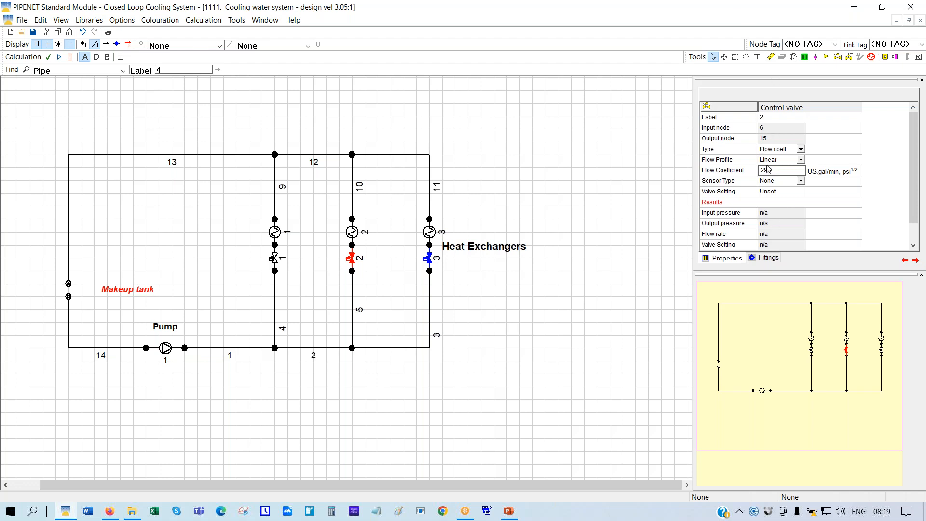
pyautogui.click(801, 182)
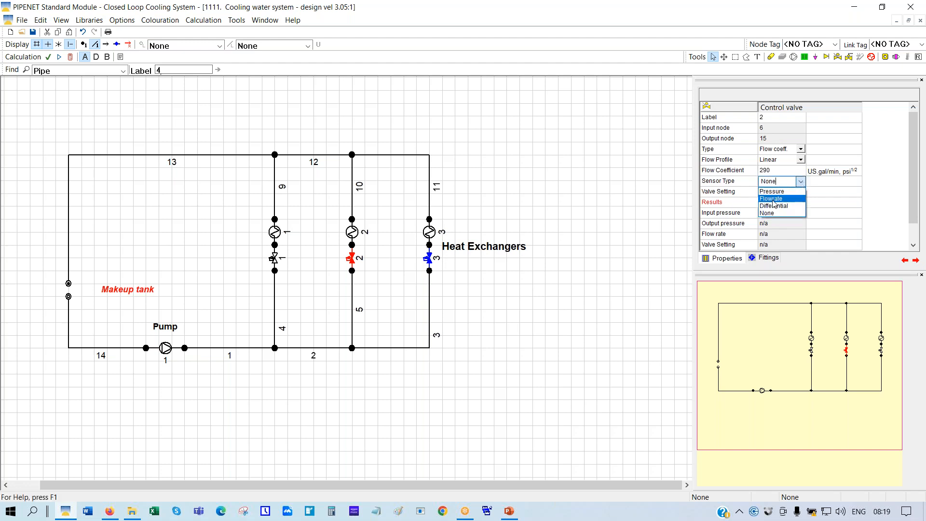
pyautogui.click(773, 198)
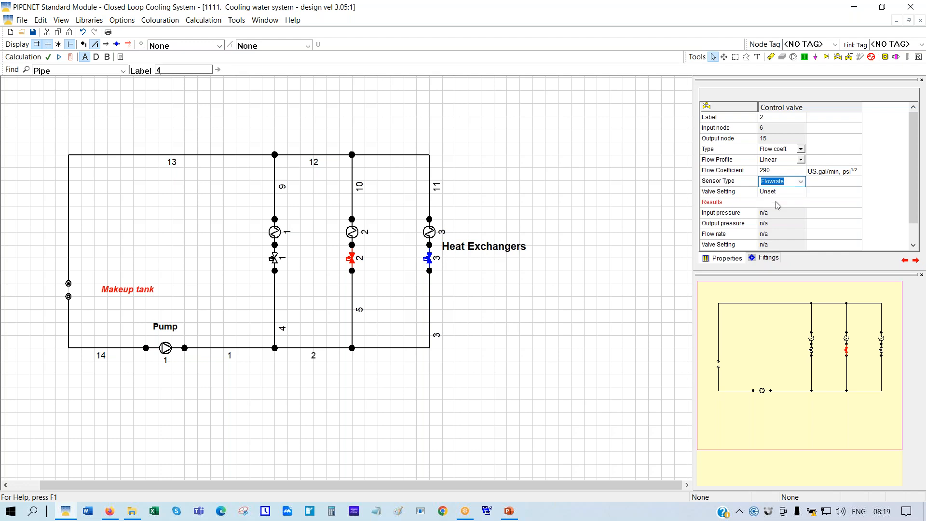
pyautogui.press('Return')
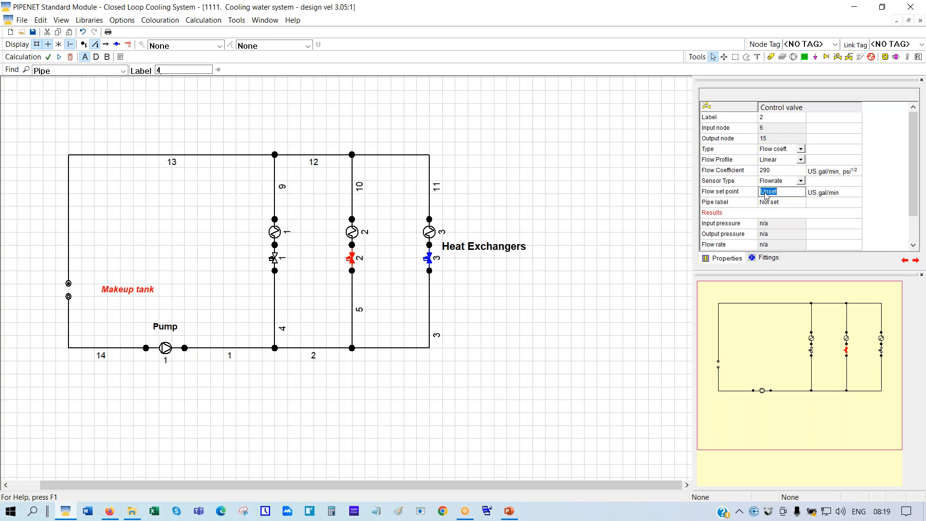
pyautogui.write('300')
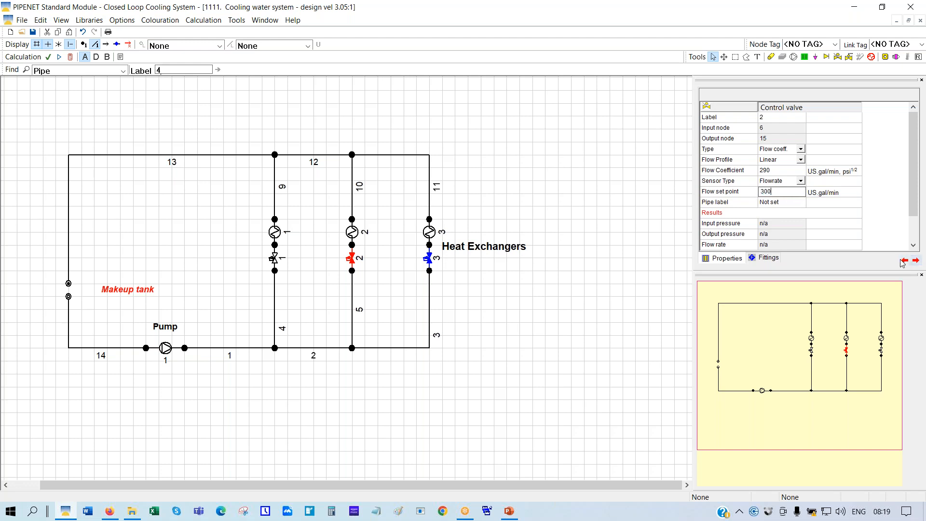
pyautogui.click(770, 202)
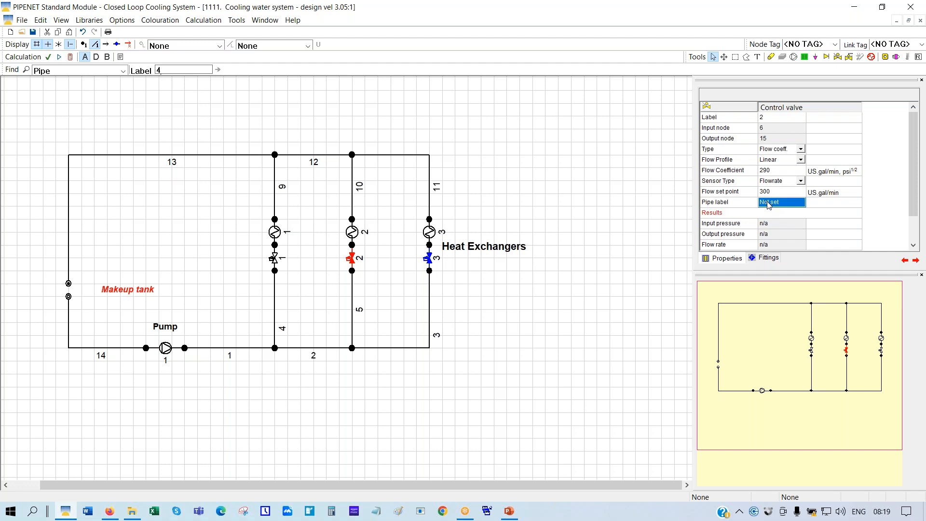
pyautogui.write('5')
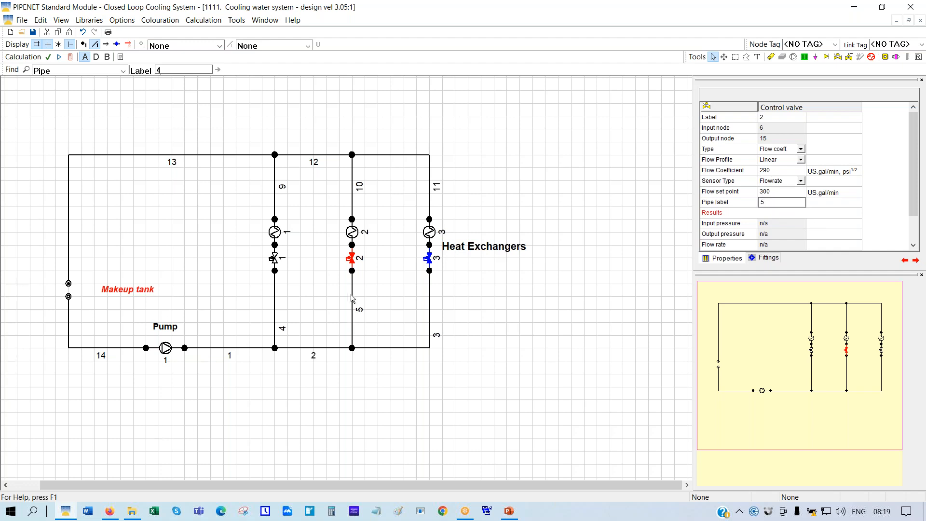
pyautogui.click(428, 261)
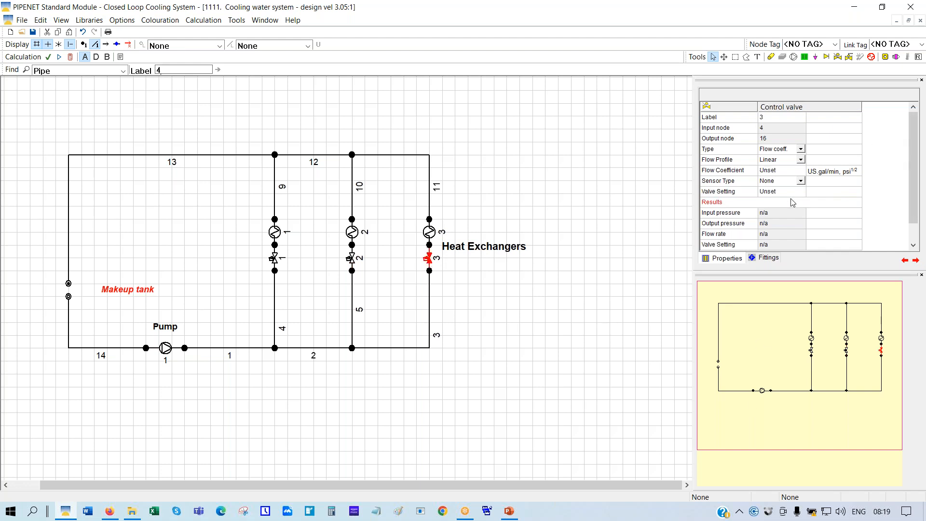
# Give control valve 3 flow coefficient 280, Flowrate sensor, set point 250 and pipe label 3
pyautogui.click(773, 173)
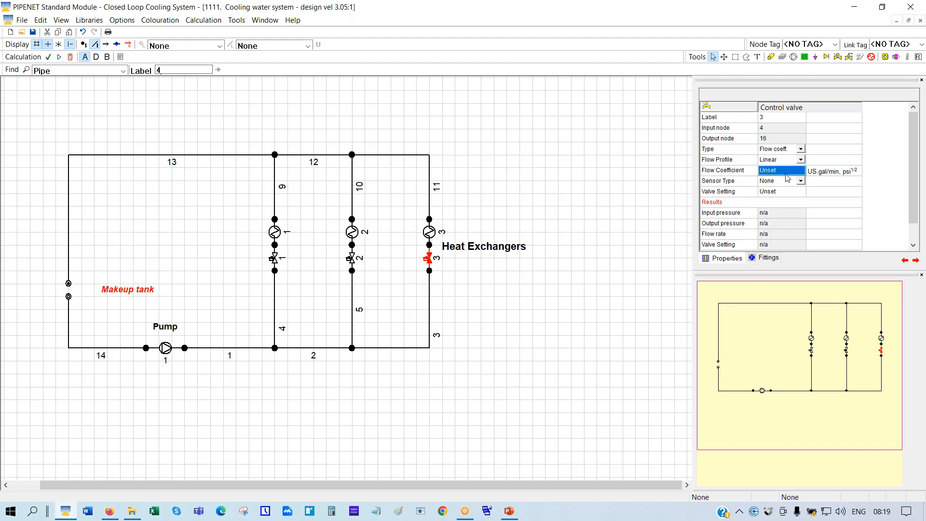
pyautogui.write('280')
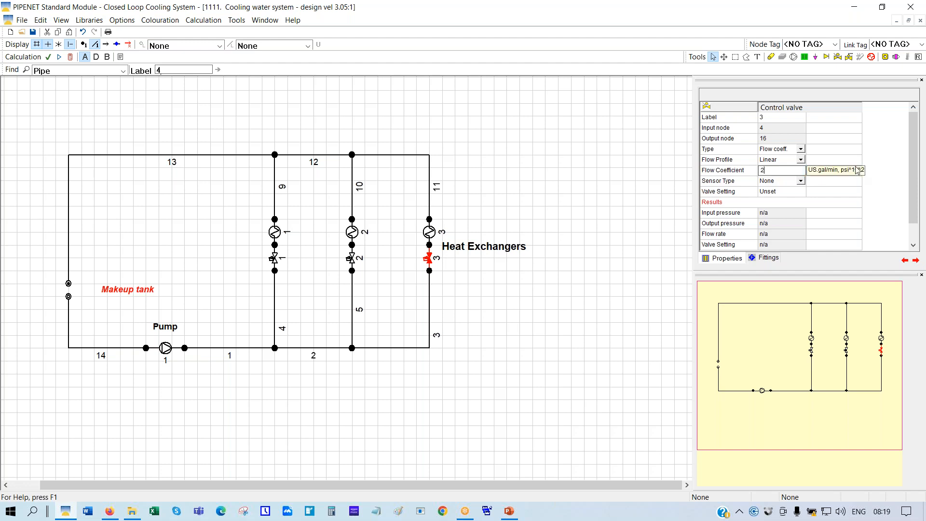
pyautogui.click(801, 183)
pyautogui.click(801, 182)
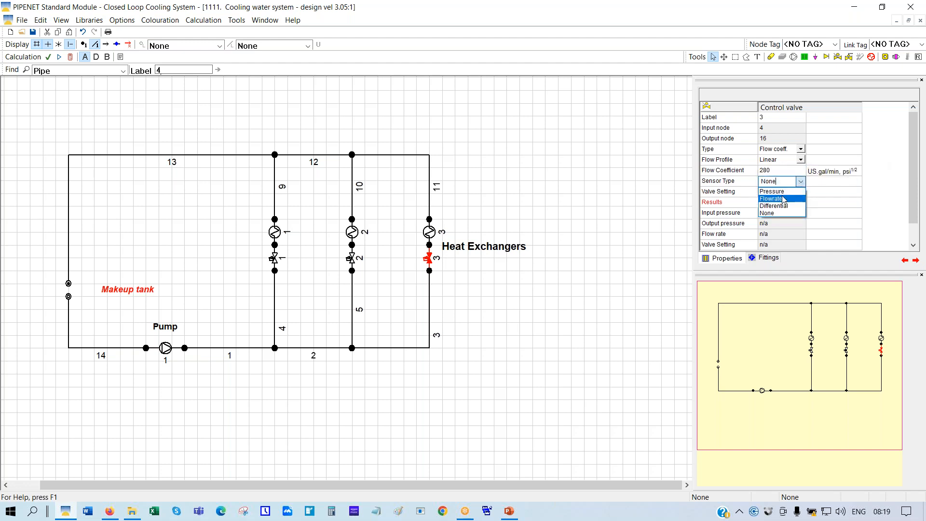
pyautogui.click(782, 203)
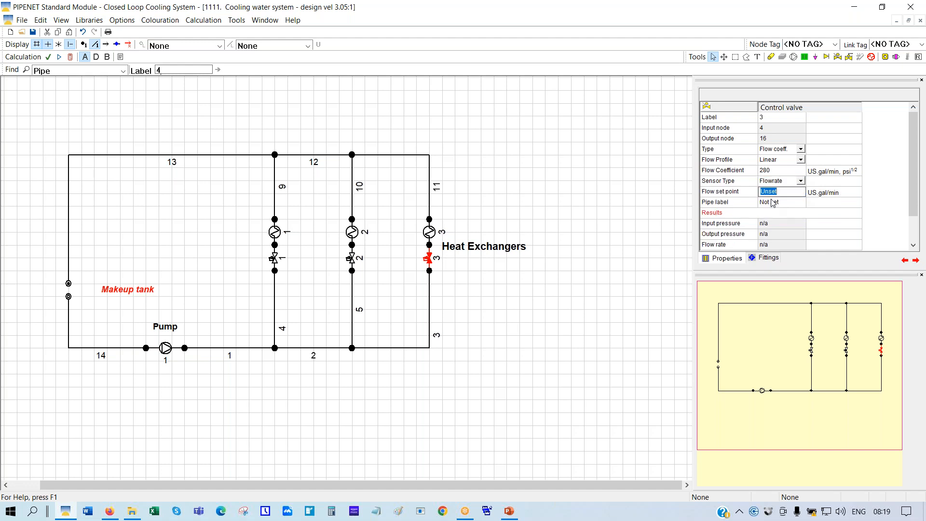
pyautogui.click(775, 193)
pyautogui.write('250')
pyautogui.click(769, 203)
pyautogui.write('3')
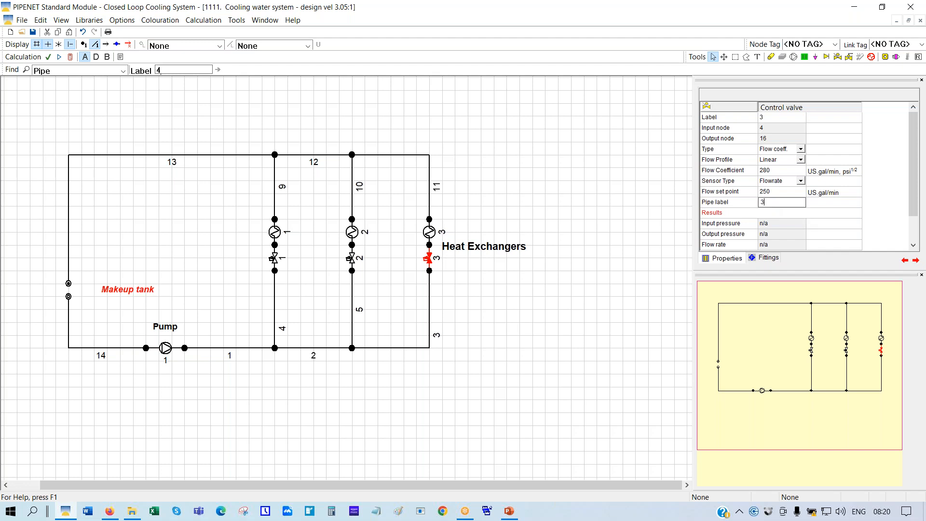
pyautogui.press('Return')
# Run the calculation and display Pipe vol. flow, showing 350, 300 and 250 in the branches
pyautogui.click(513, 314)
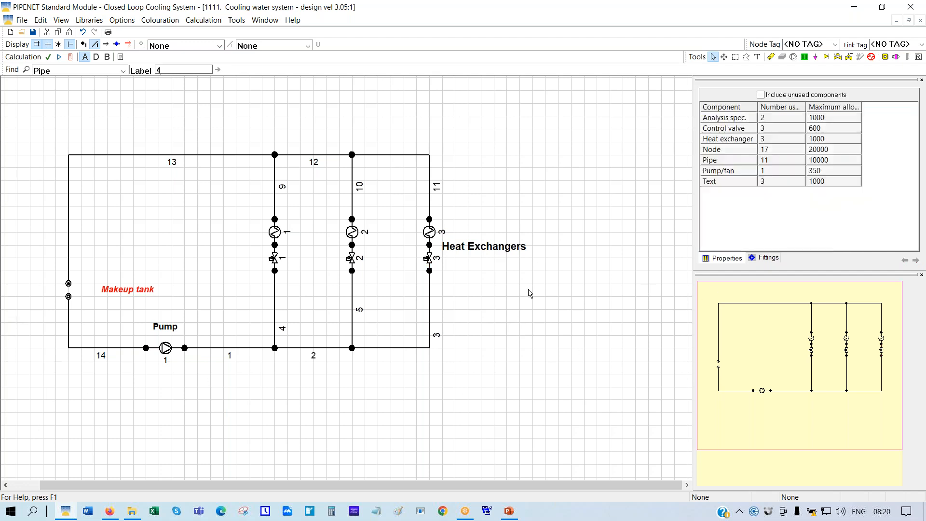
pyautogui.click(69, 57)
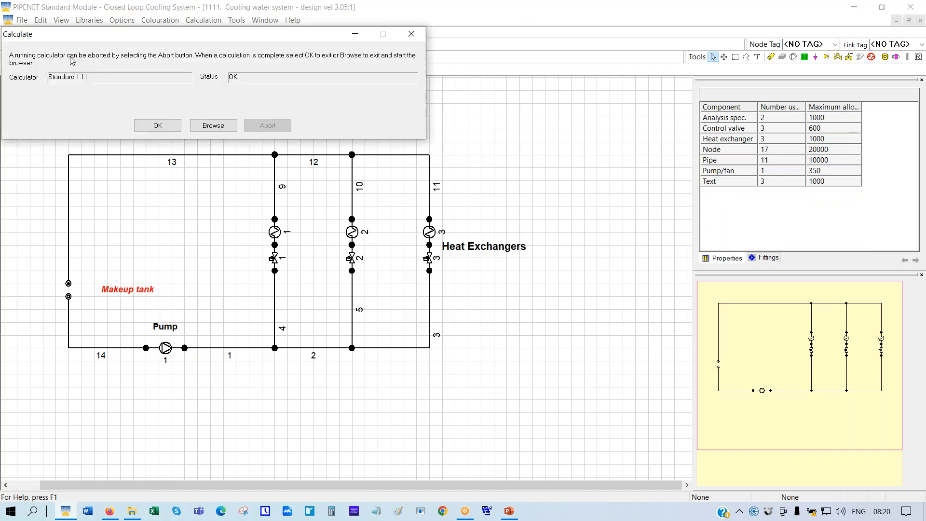
pyautogui.click(146, 129)
pyautogui.click(308, 46)
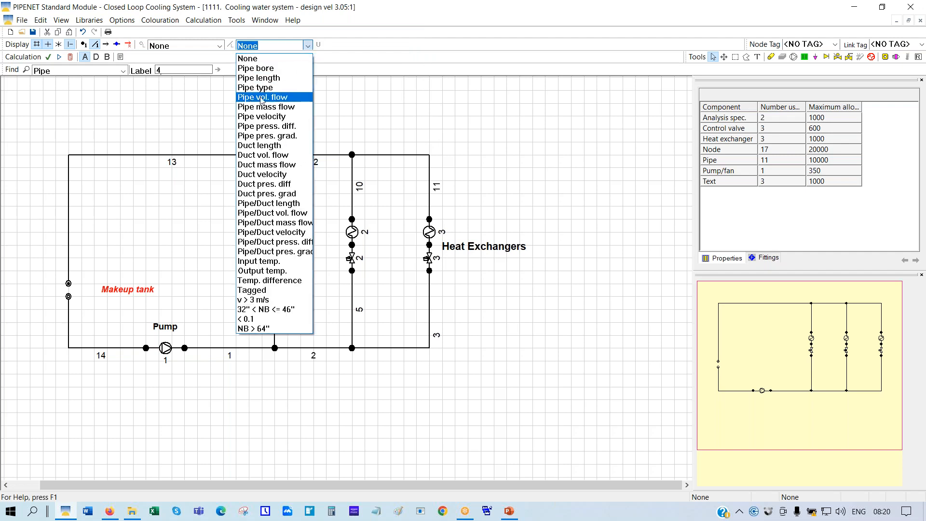
pyautogui.click(260, 98)
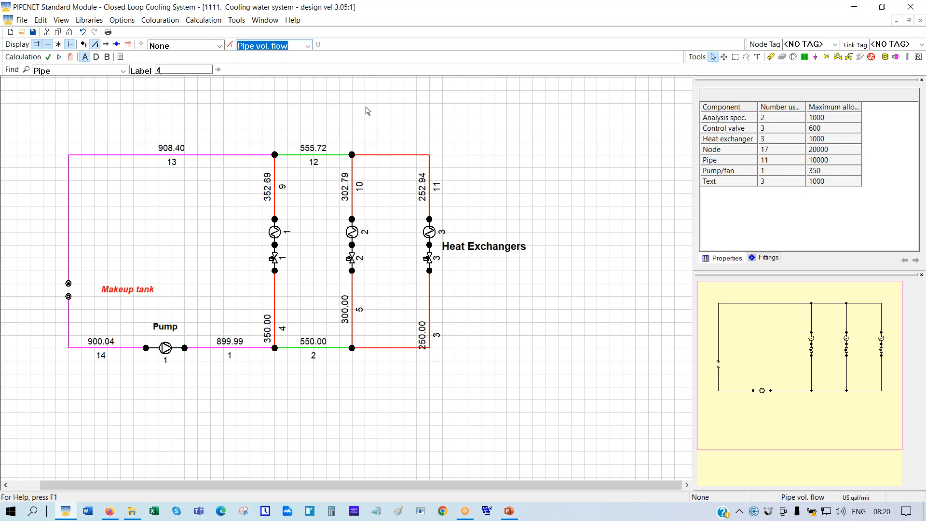
pyautogui.click(167, 349)
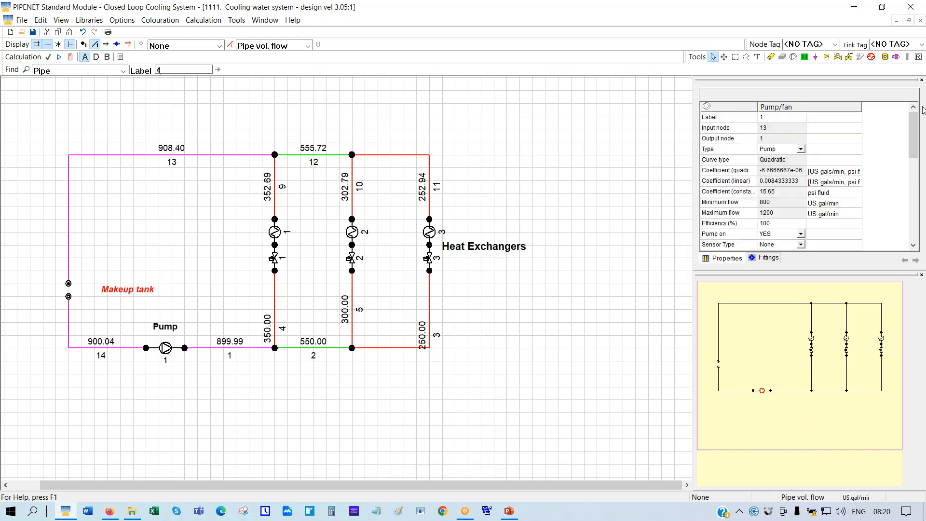
# Set the pipe display back to None and make the Properties panel taller
pyautogui.moveTo(913, 134)
pyautogui.mouseDown()
pyautogui.moveTo(913, 195)
pyautogui.moveTo(913, 131)
pyautogui.mouseUp()
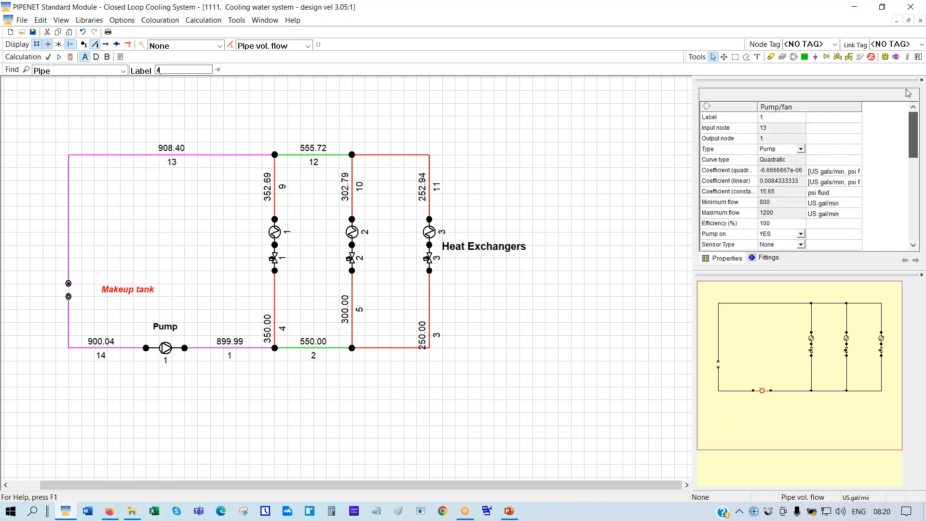
pyautogui.click(275, 261)
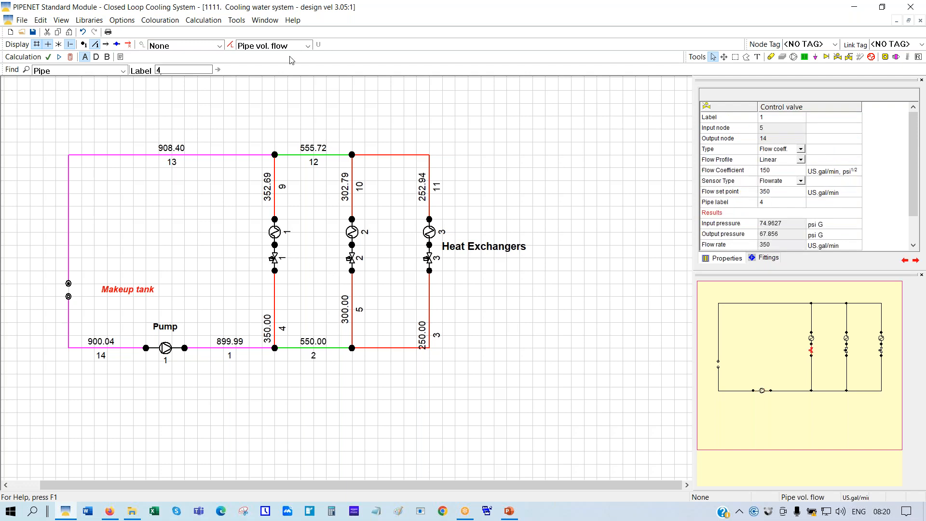
pyautogui.click(307, 46)
pyautogui.click(254, 59)
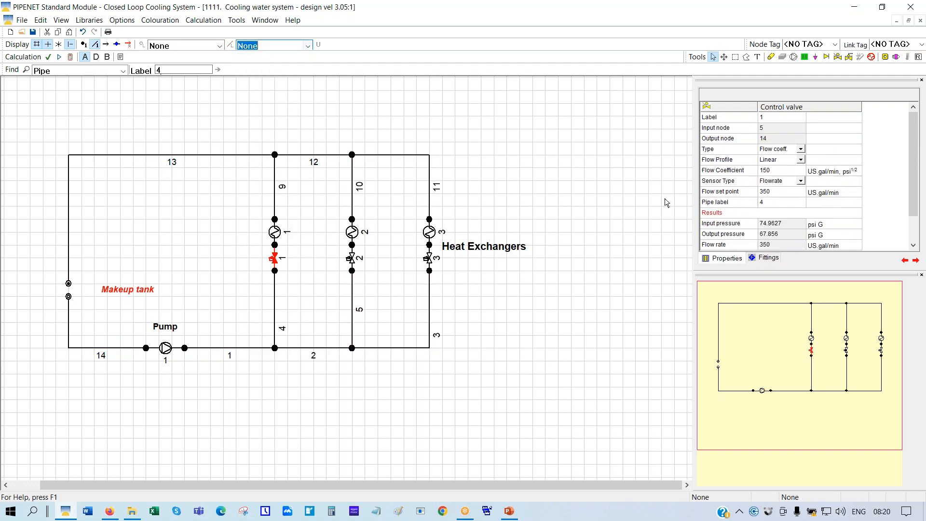
pyautogui.moveTo(823, 271); pyautogui.dragTo(838, 321)
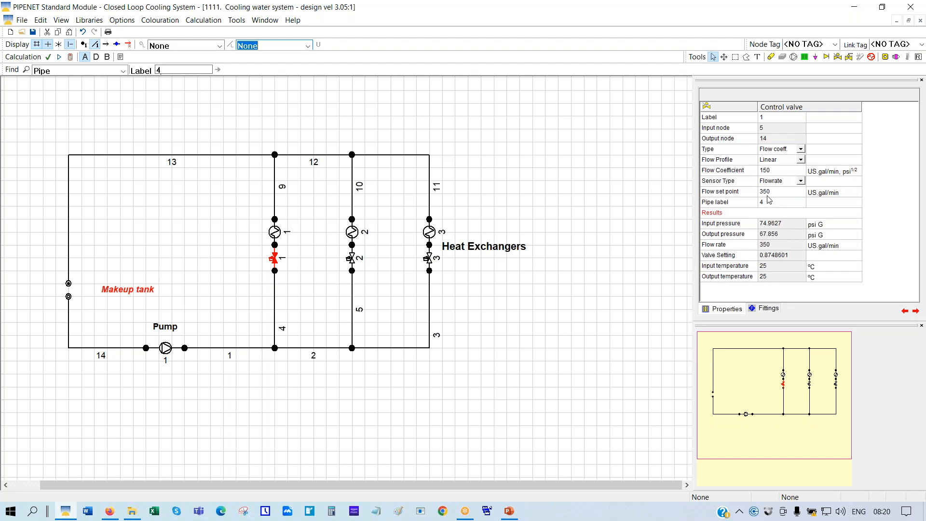
# Review the calculated Valve Setting of control valves 1, 2 and 3
pyautogui.click(715, 256)
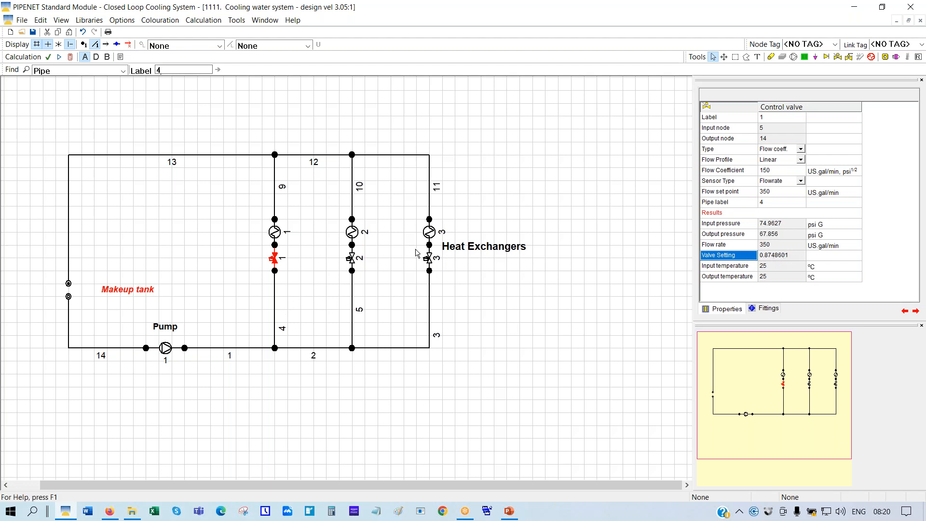
pyautogui.click(351, 260)
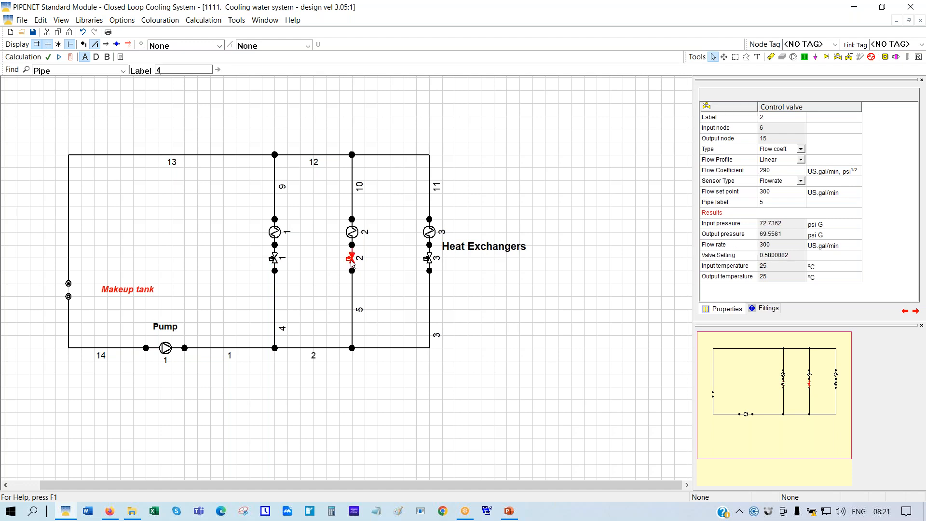
pyautogui.click(748, 258)
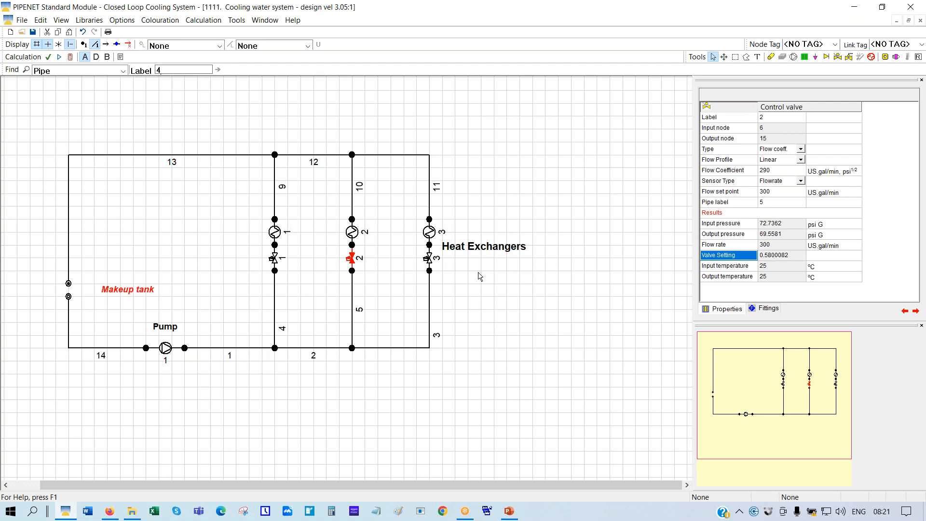
pyautogui.click(429, 261)
# Open '1111. Base Case' from 2222. Open Loop Cooling Water System > AAA - Standard, discarding changes
pyautogui.click(24, 35)
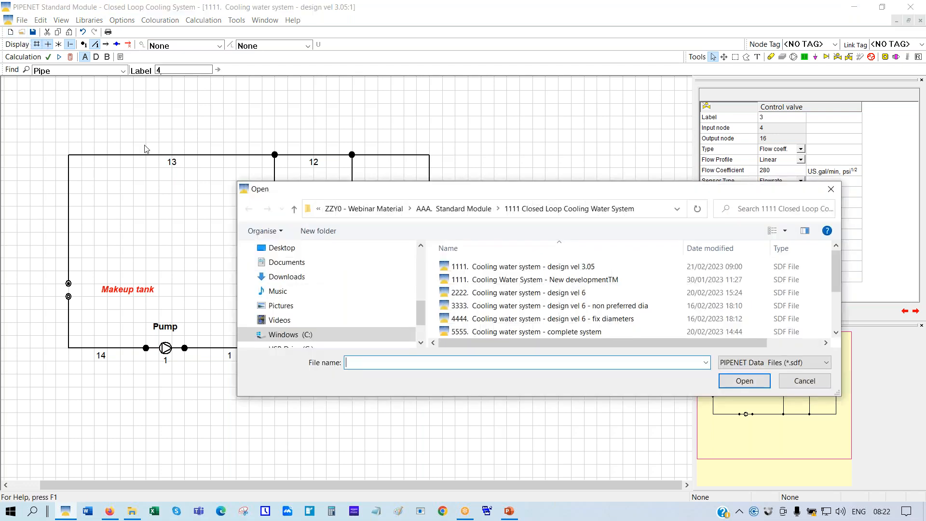
pyautogui.click(459, 212)
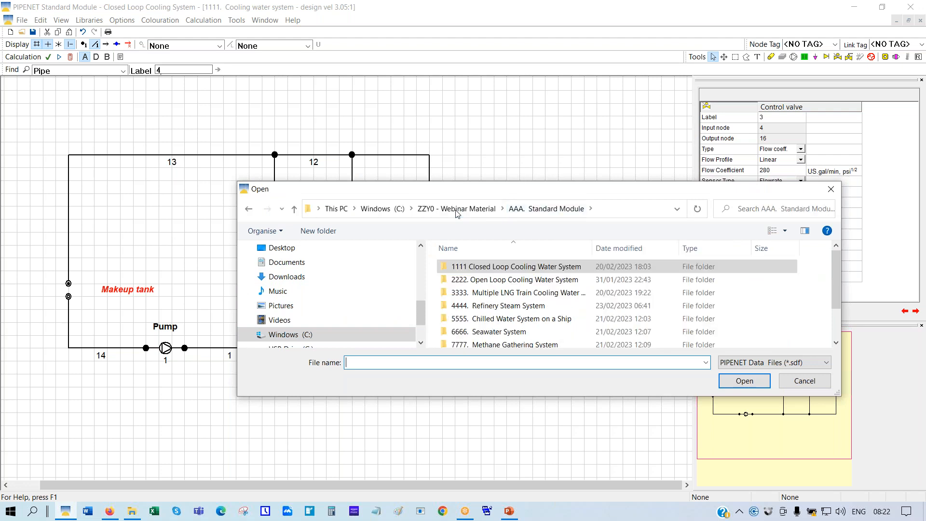
pyautogui.doubleClick(504, 285)
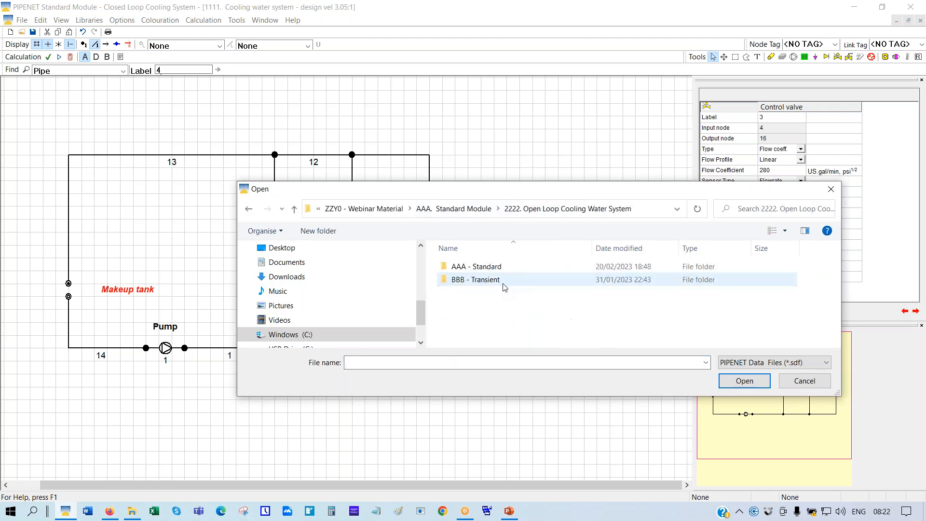
pyautogui.doubleClick(480, 268)
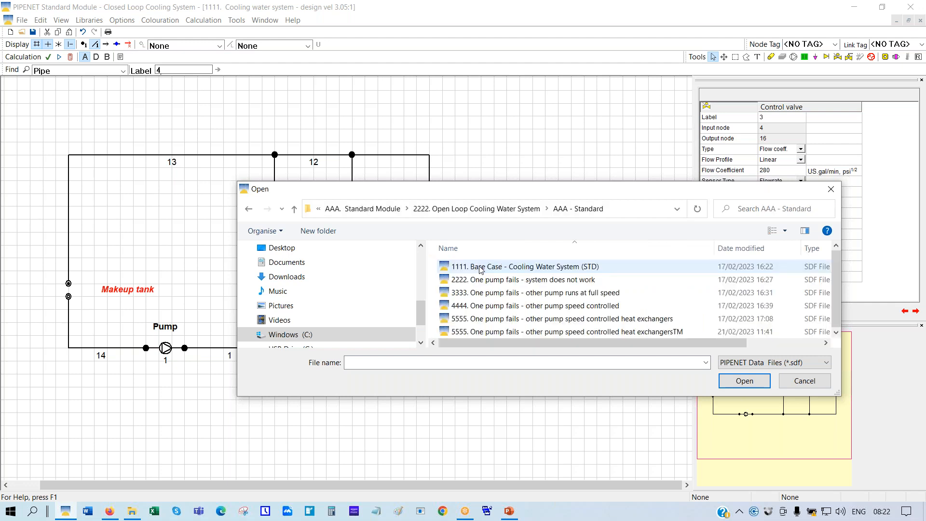
pyautogui.click(480, 268)
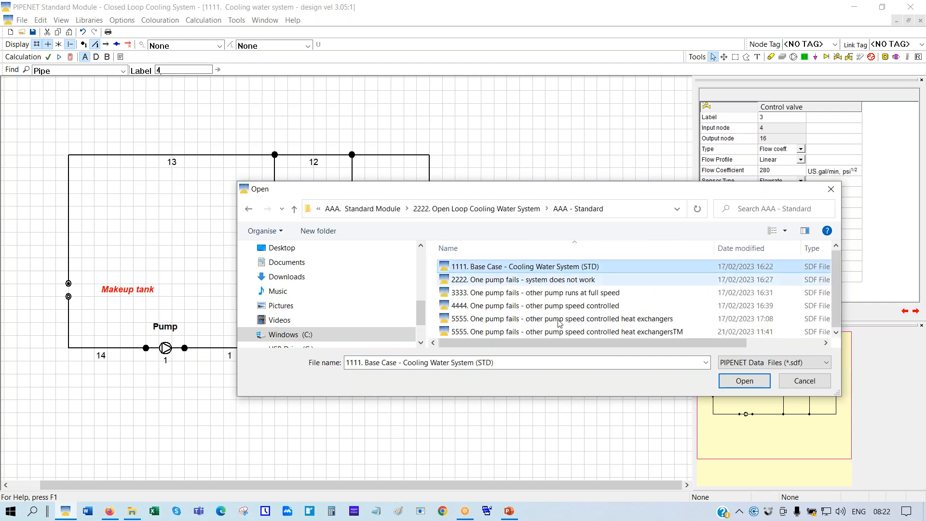
pyautogui.click(733, 382)
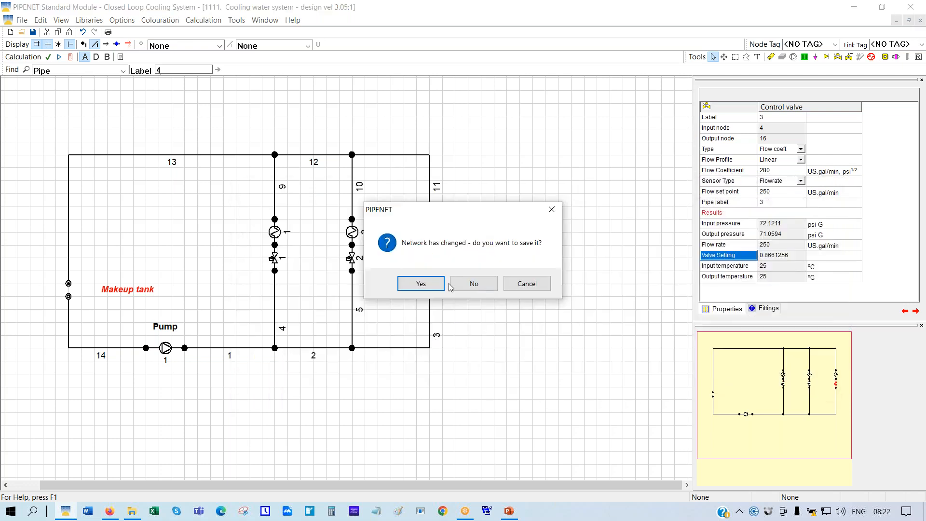
pyautogui.click(462, 284)
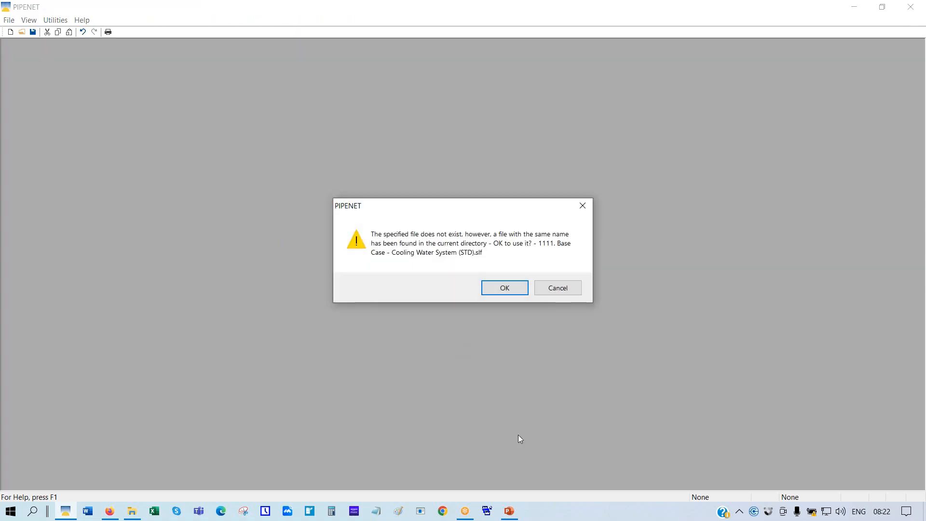
# Accept the matching .slf file, close the PowerPoint presentation and switch to File Explorer
pyautogui.click(505, 283)
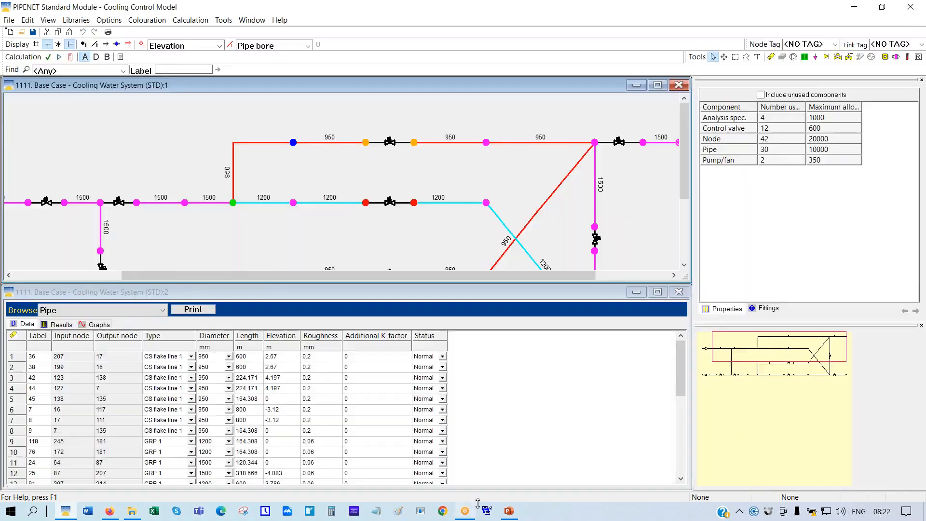
pyautogui.click(509, 510)
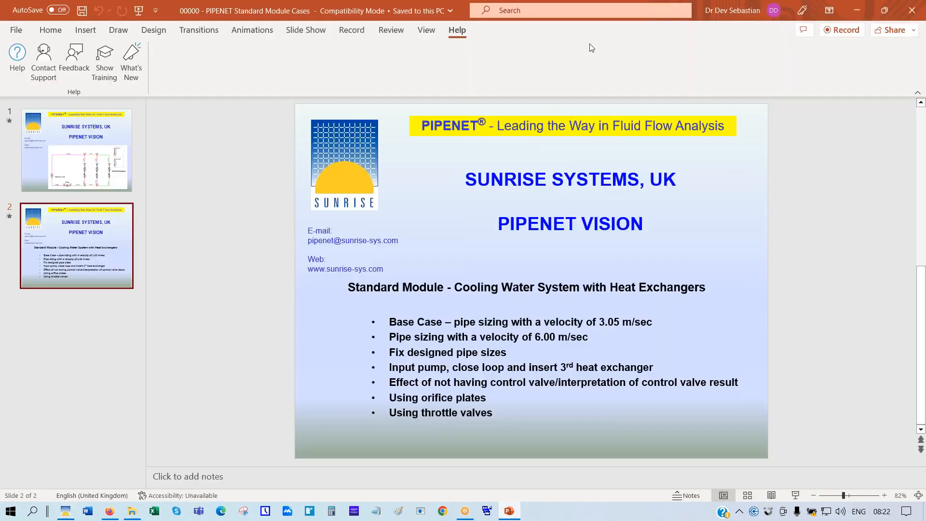
pyautogui.click(912, 10)
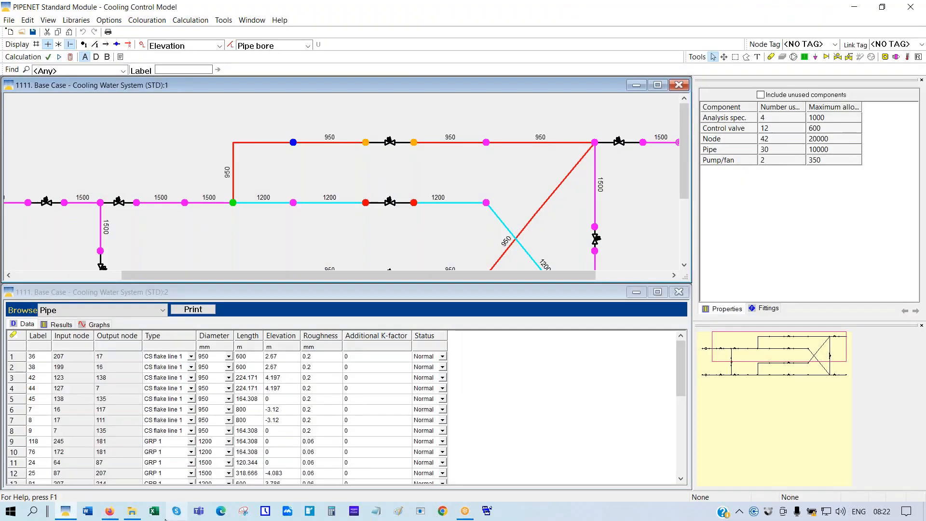
pyautogui.click(132, 511)
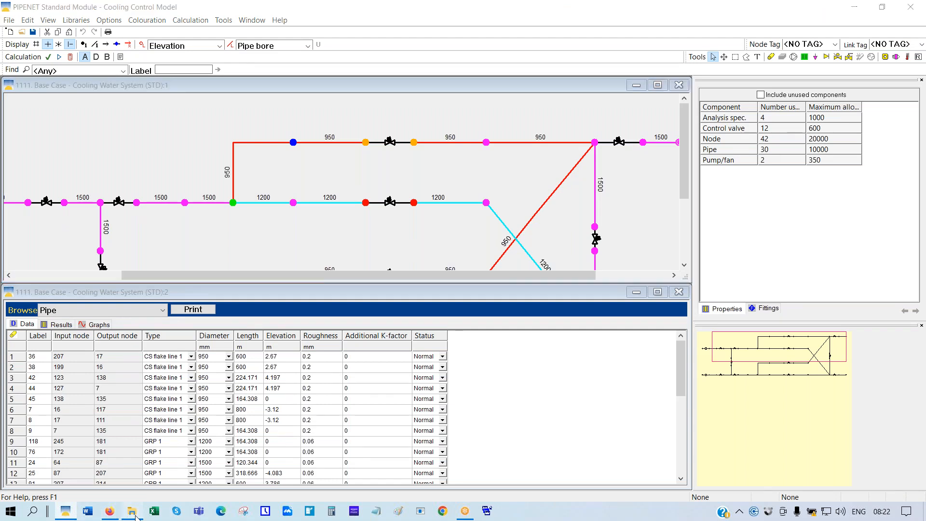
# Open the '00000 - PIPENET Standard Module Cases' deck from AAA - Standard and show slide 2
pyautogui.click(261, 95)
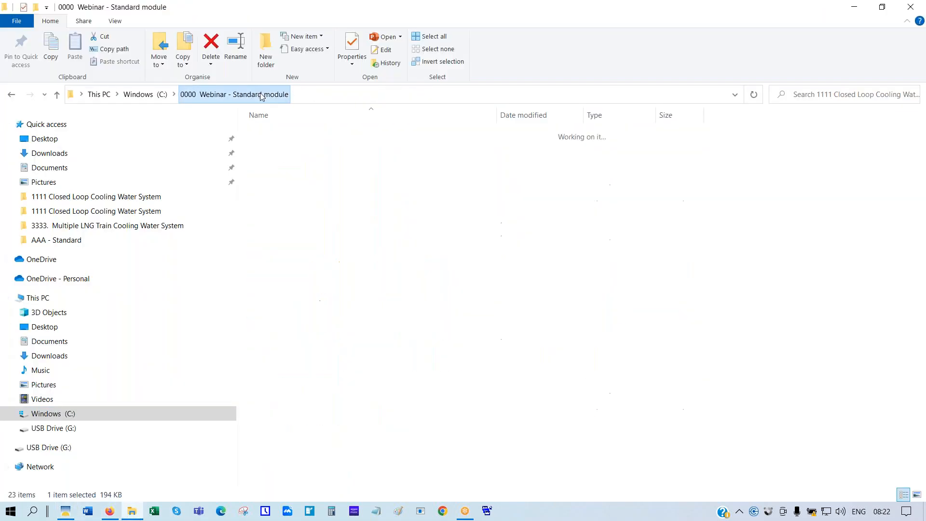
pyautogui.doubleClick(303, 147)
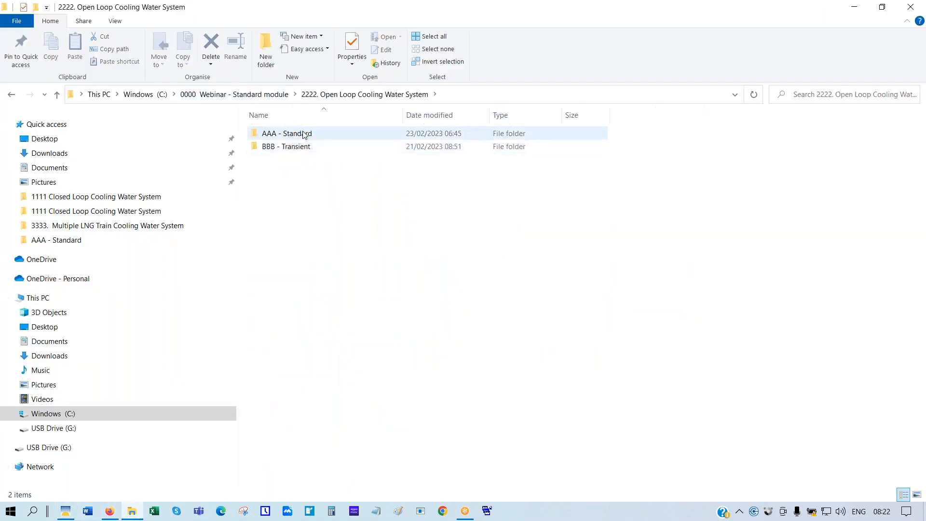
pyautogui.doubleClick(305, 134)
pyautogui.doubleClick(305, 134)
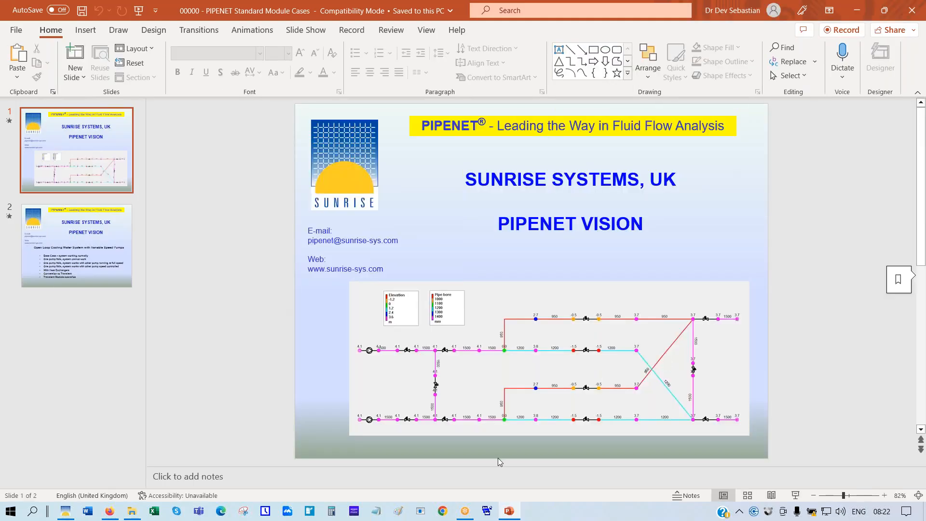
pyautogui.click(27, 269)
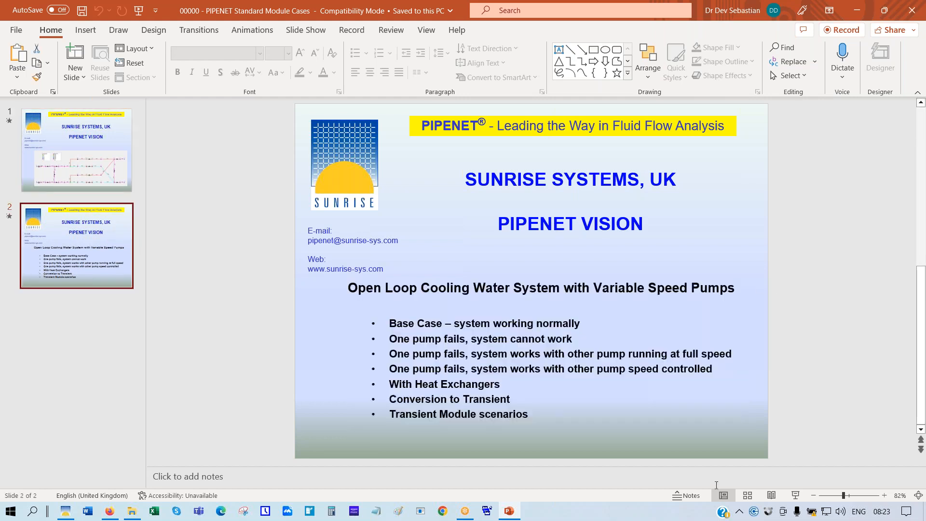
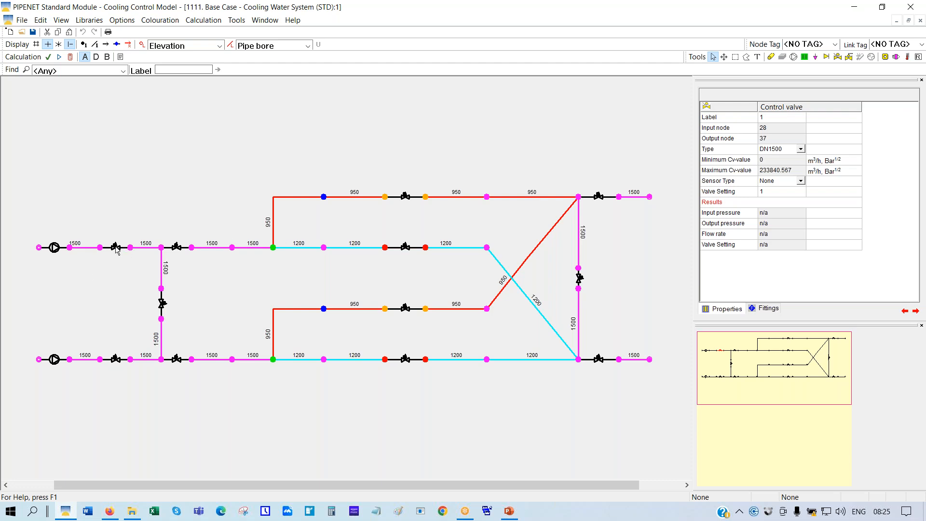
# Review pipe 1's properties after pump 1, including its available fittings
pyautogui.click(83, 250)
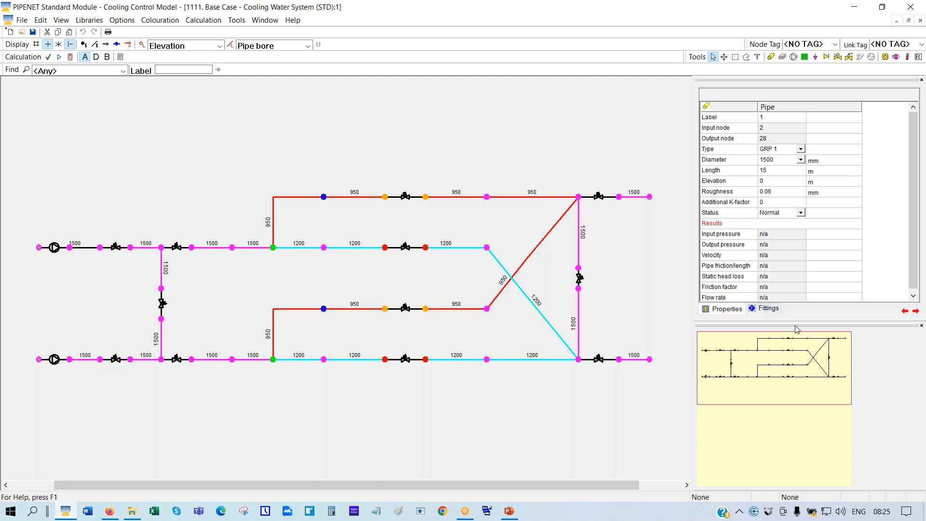
pyautogui.click(767, 309)
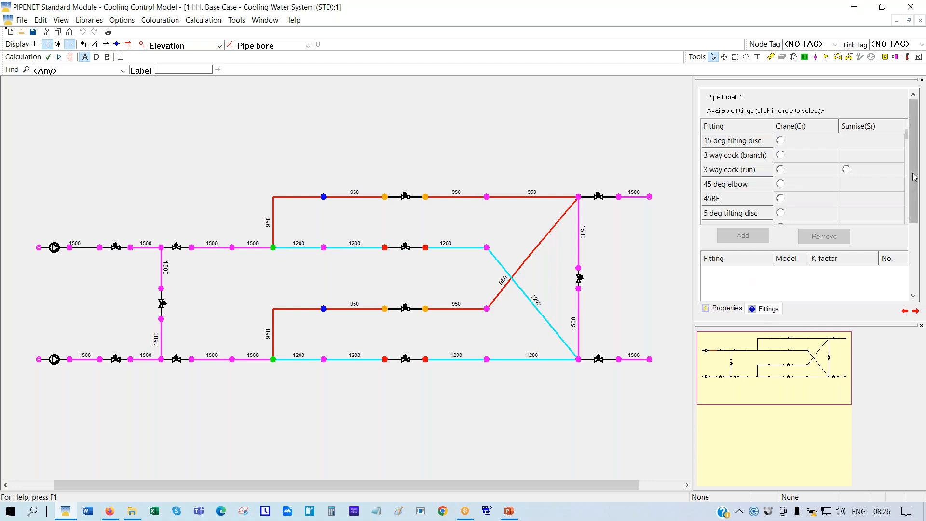
pyautogui.moveTo(913, 171)
pyautogui.mouseDown()
pyautogui.moveTo(911, 194)
pyautogui.moveTo(909, 141)
pyautogui.moveTo(909, 177)
pyautogui.mouseUp()
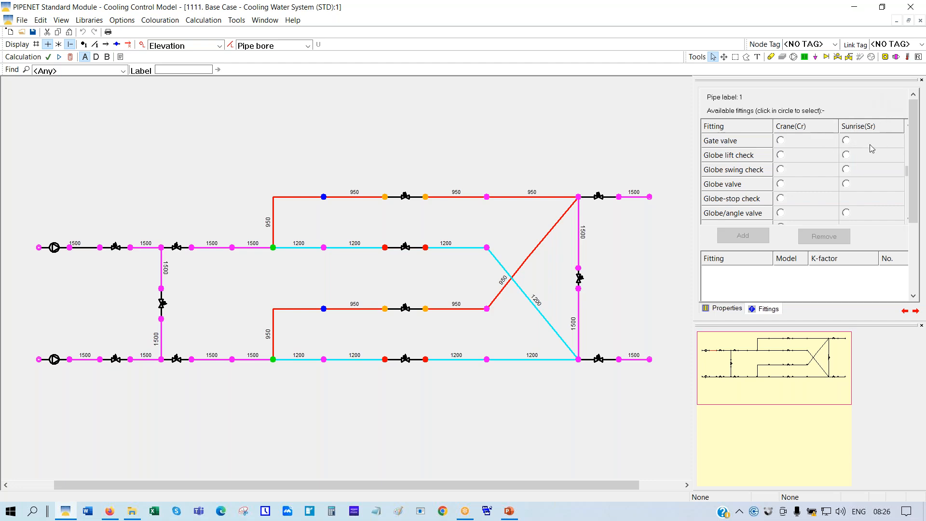
pyautogui.click(718, 309)
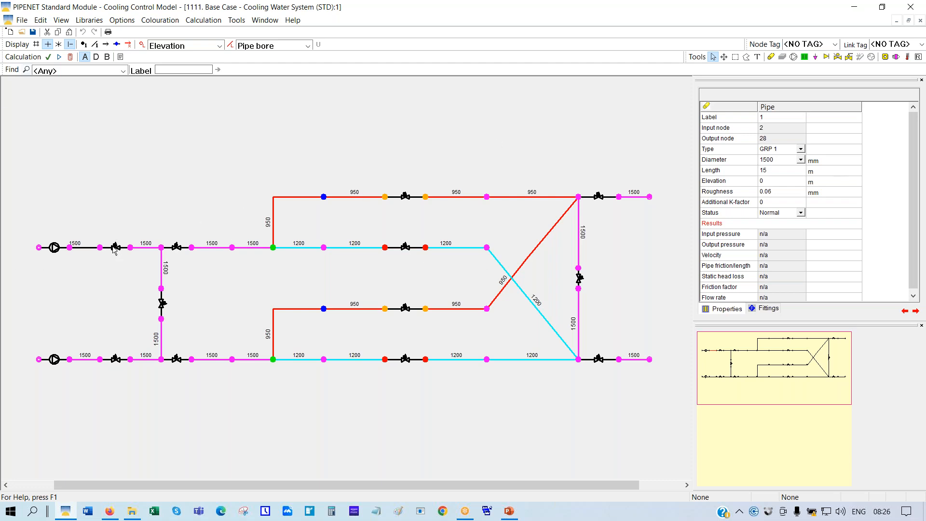
# Inspect control valves 1 and 2, pointing out control valve 1's Valve Setting
pyautogui.click(407, 201)
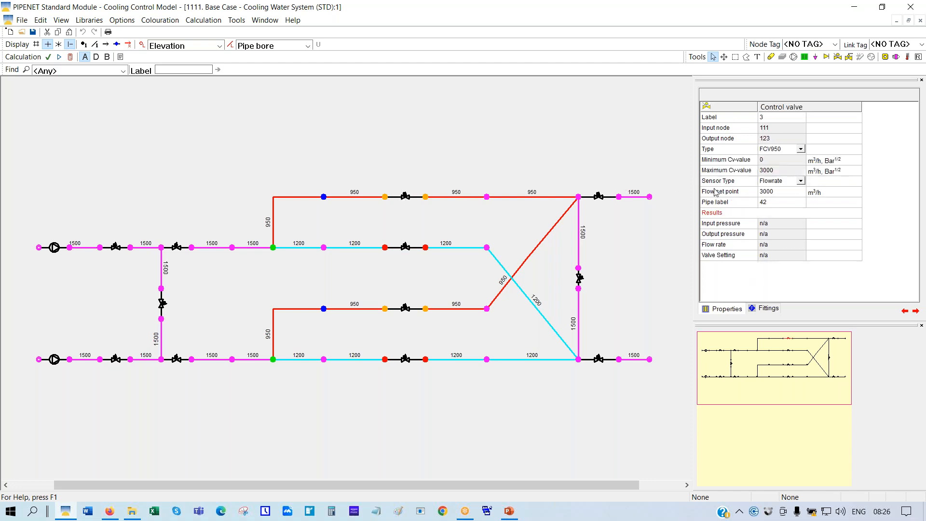
pyautogui.click(116, 249)
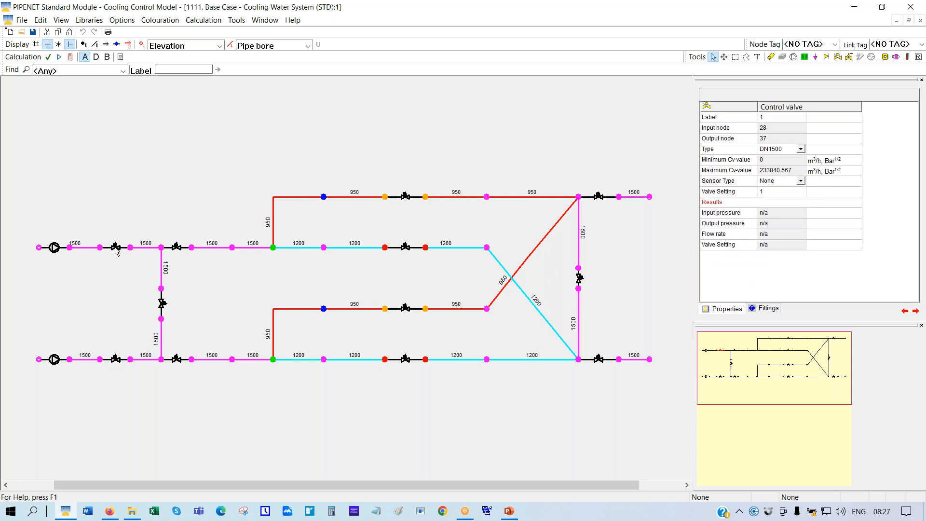
pyautogui.click(732, 192)
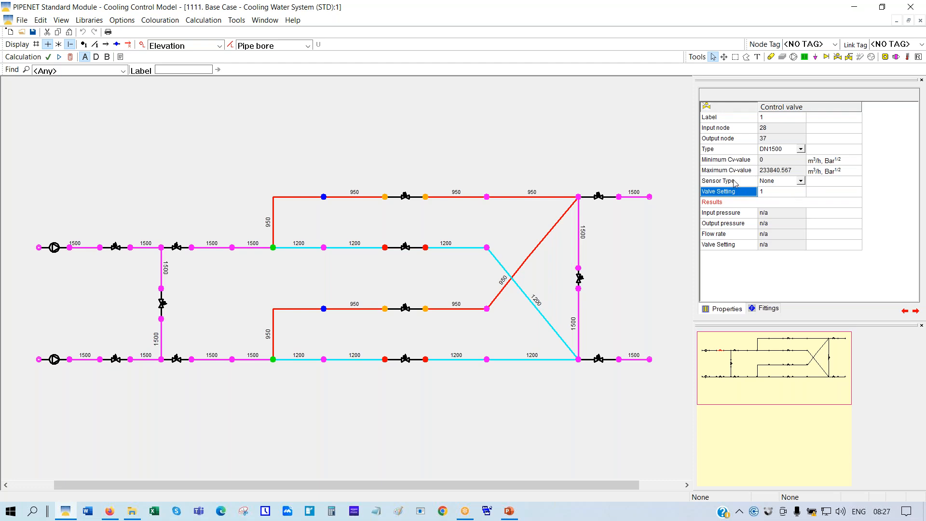
pyautogui.click(177, 248)
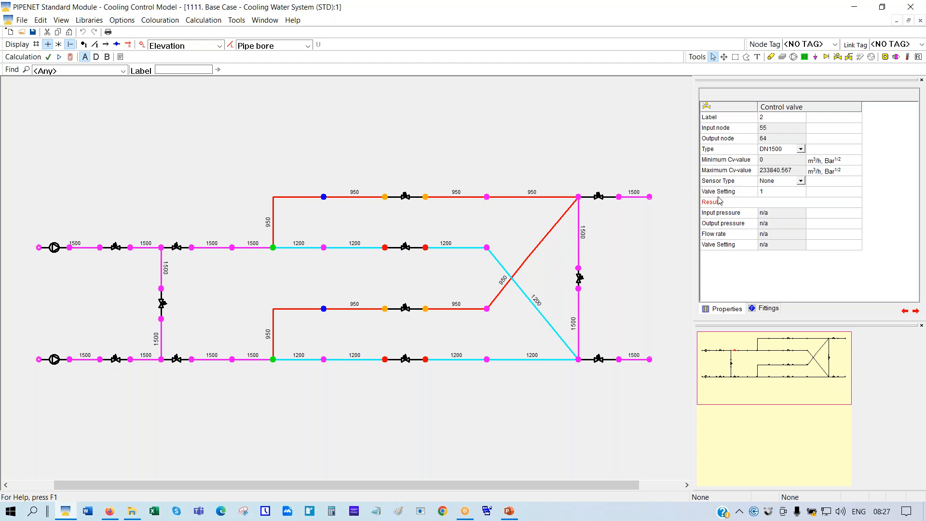
# Inspect control valves 3, 4 (5000 set point) and 8, highlighting valve 3's Flow set point
pyautogui.click(406, 198)
pyautogui.click(406, 249)
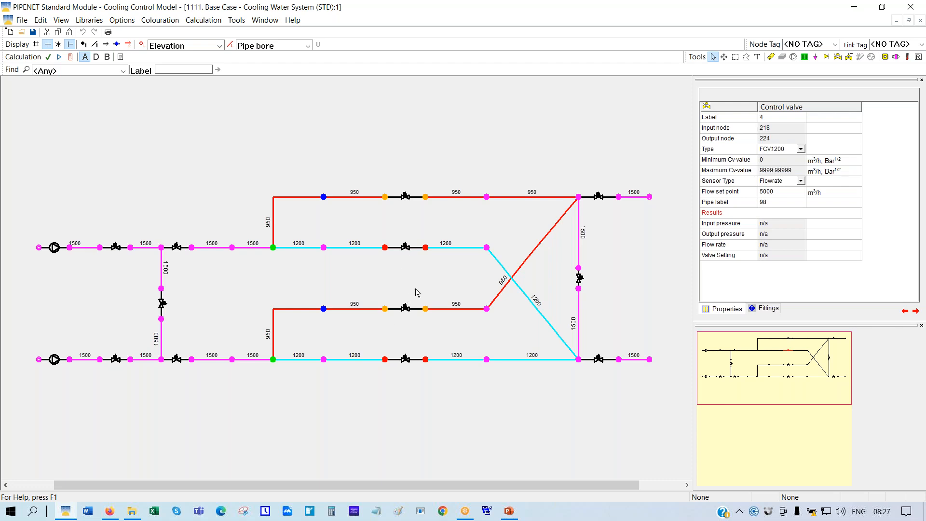
pyautogui.click(404, 310)
pyautogui.click(407, 198)
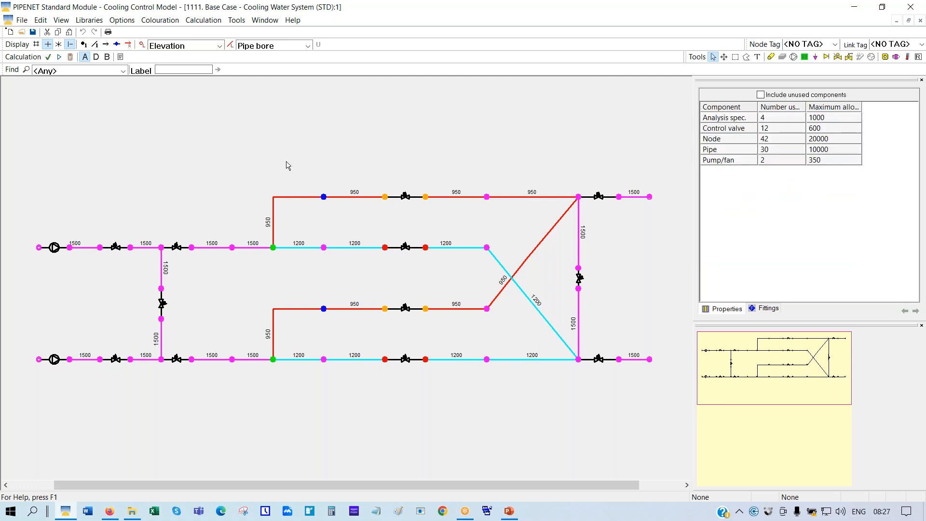
pyautogui.click(408, 199)
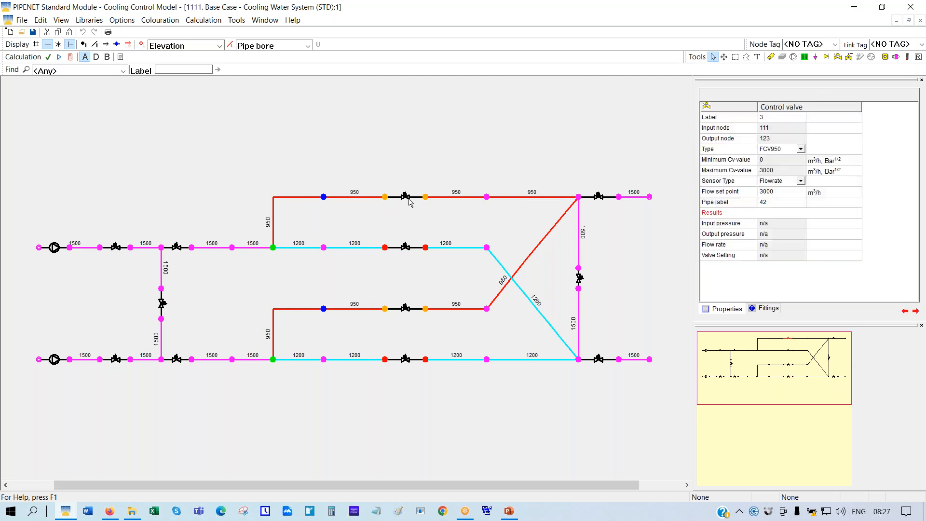
pyautogui.click(731, 193)
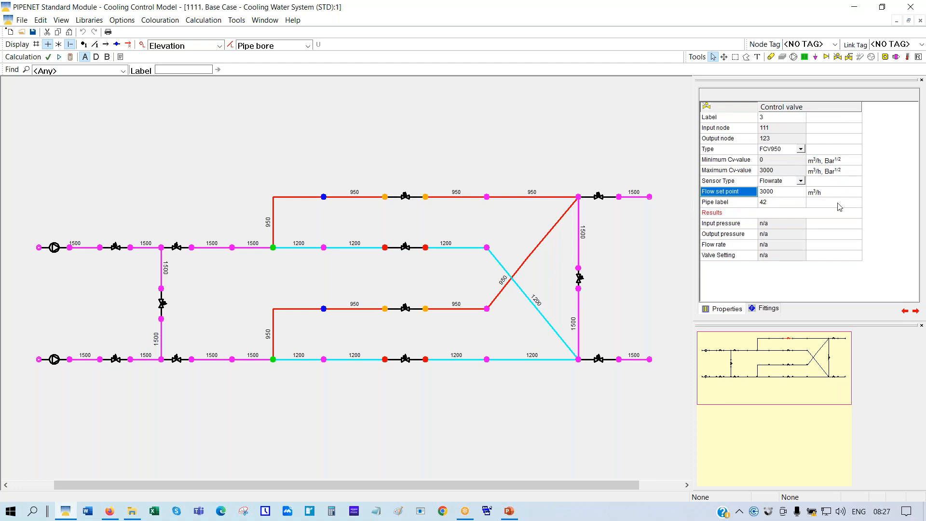
# Show link label numbers on the pipes and set pipe colouration to None
pyautogui.click(95, 44)
pyautogui.click(307, 45)
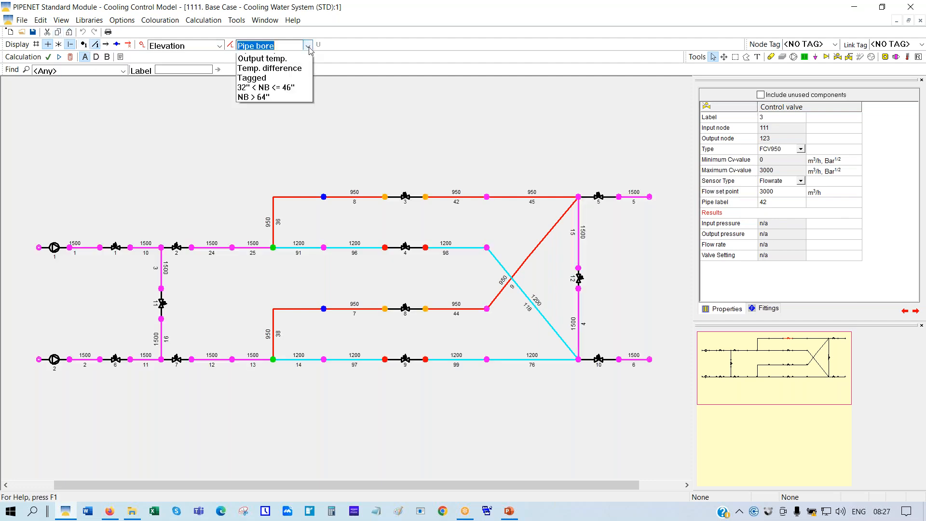
pyautogui.click(264, 59)
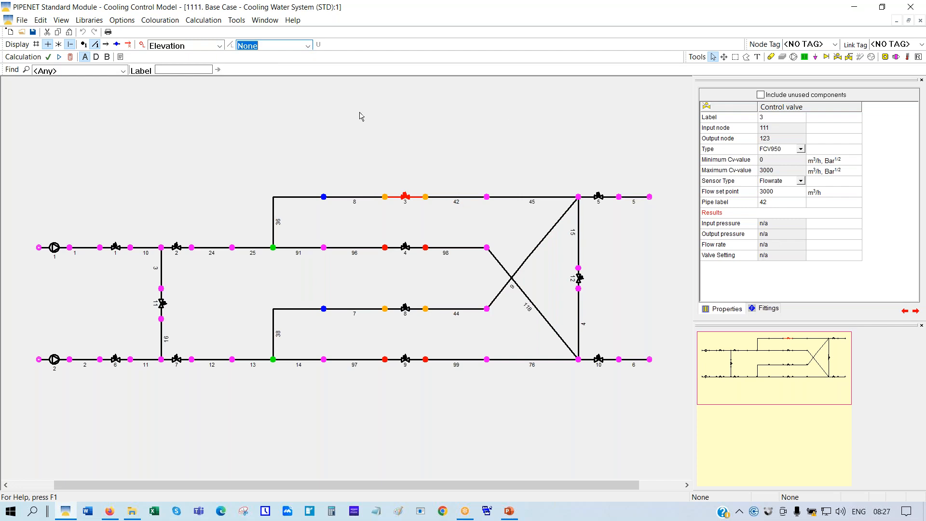
# Raise the display font to 22 and set node colouration to None
pyautogui.click(124, 21)
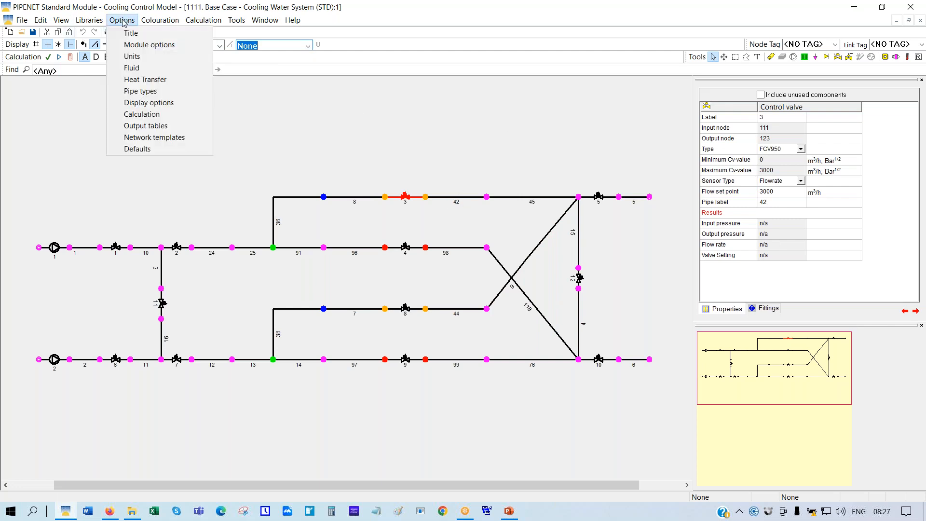
pyautogui.click(147, 102)
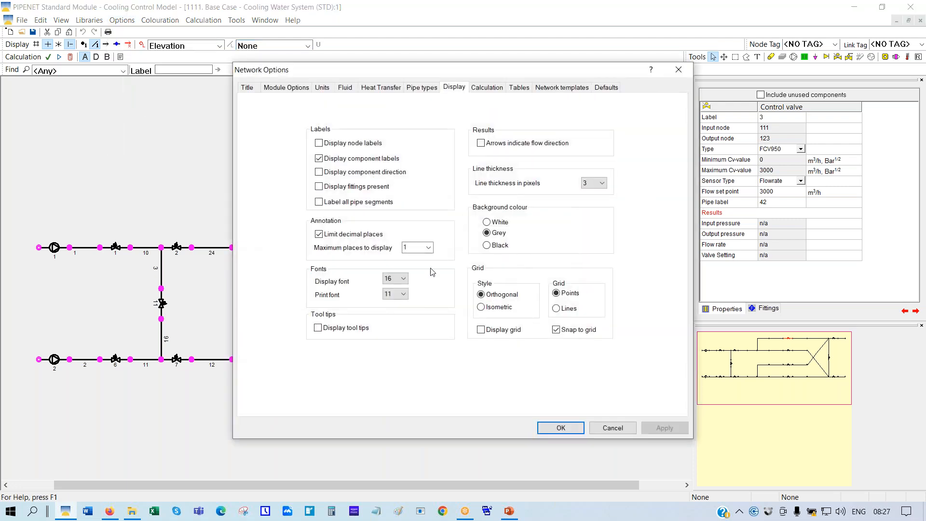
pyautogui.click(402, 278)
pyautogui.click(392, 358)
pyautogui.click(560, 429)
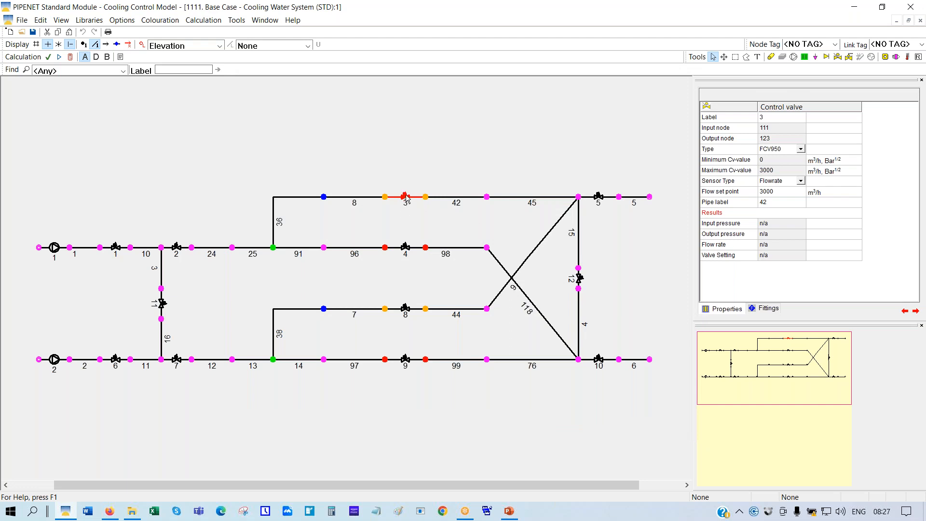
pyautogui.click(220, 46)
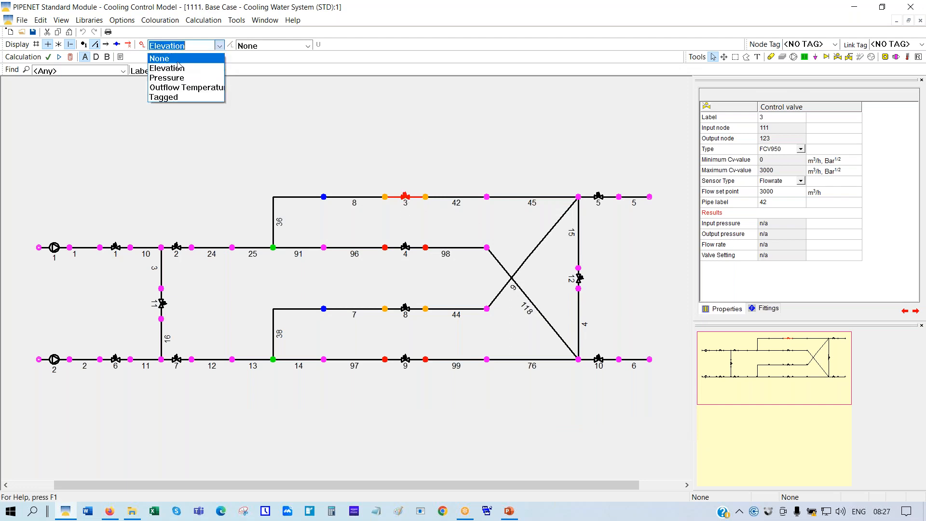
pyautogui.click(178, 61)
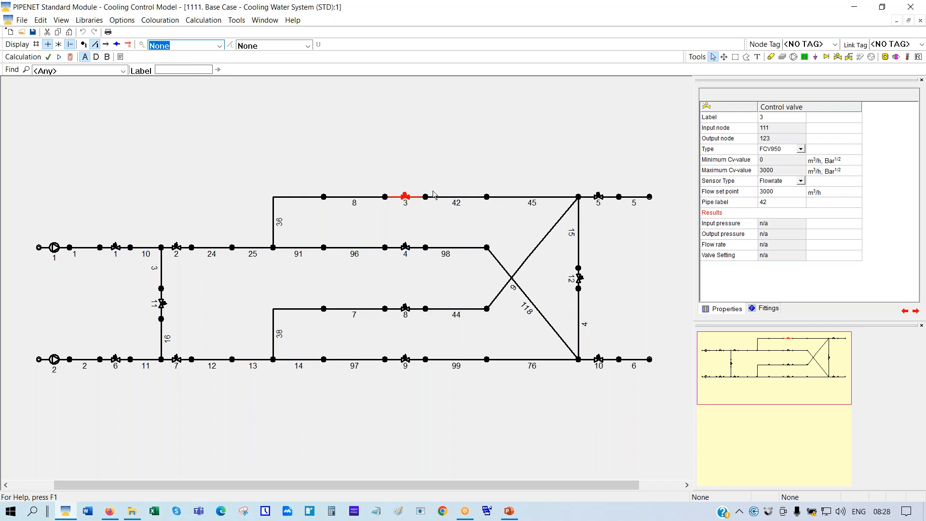
pyautogui.click(406, 248)
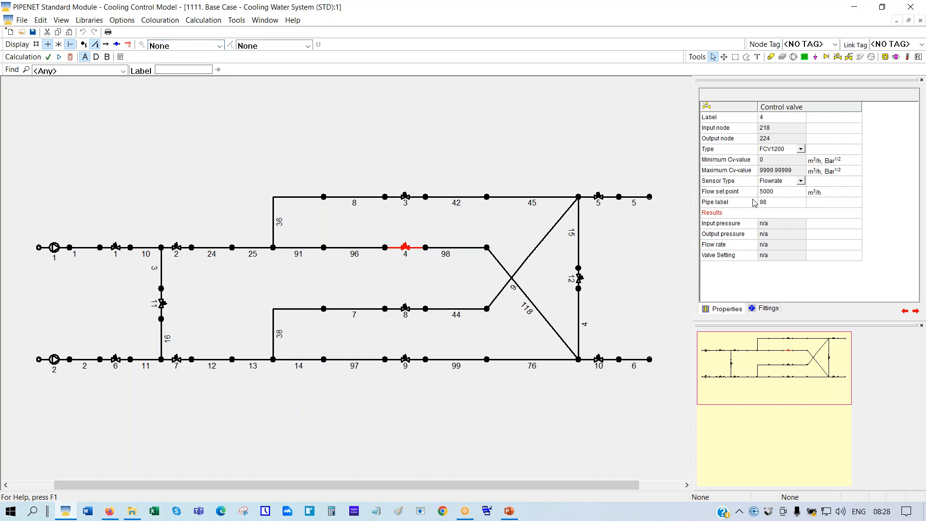
pyautogui.click(405, 309)
pyautogui.click(407, 362)
pyautogui.click(55, 248)
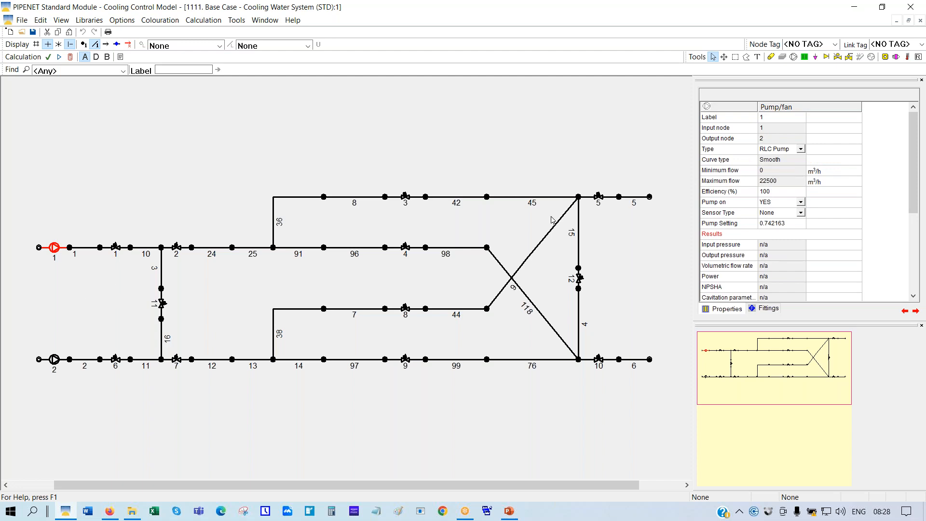
pyautogui.click(715, 225)
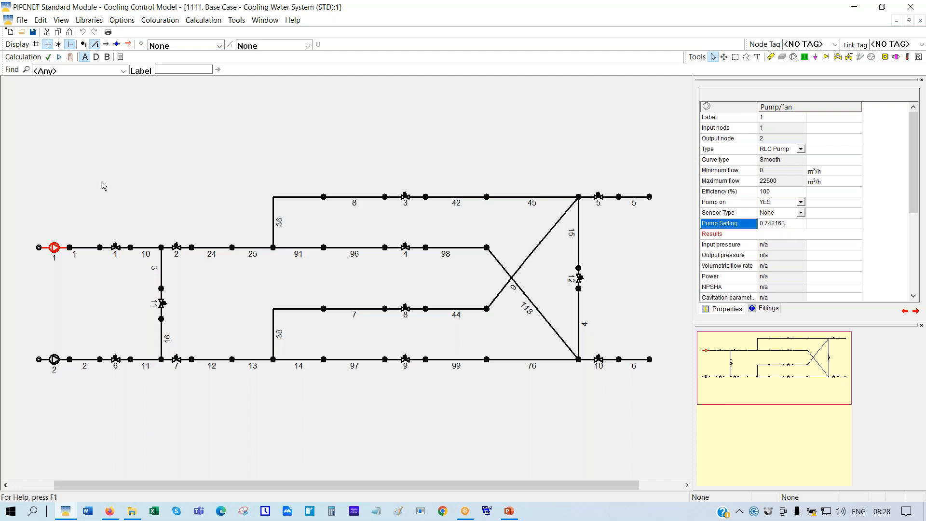
# Calculate the base case, review pump 1's results and curve, and read node 2's 4.0030891 Bar G
pyautogui.click(70, 58)
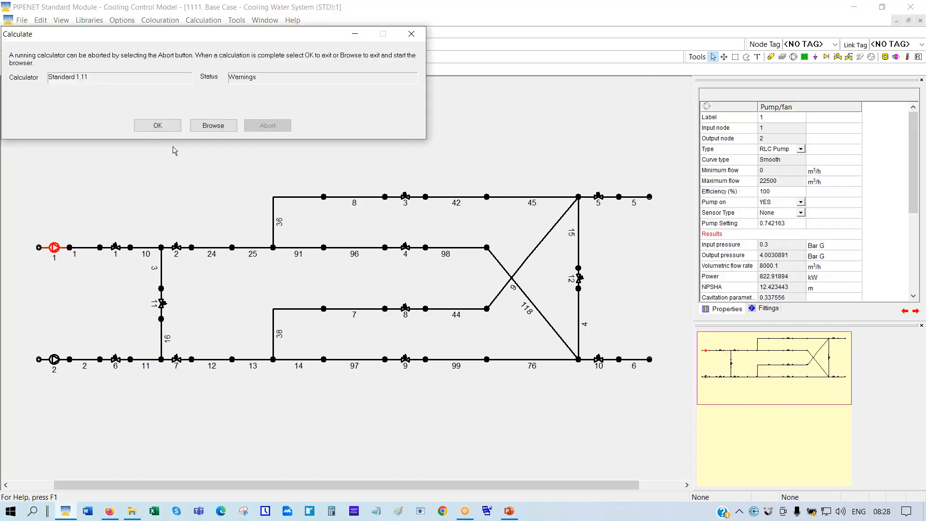
pyautogui.click(161, 126)
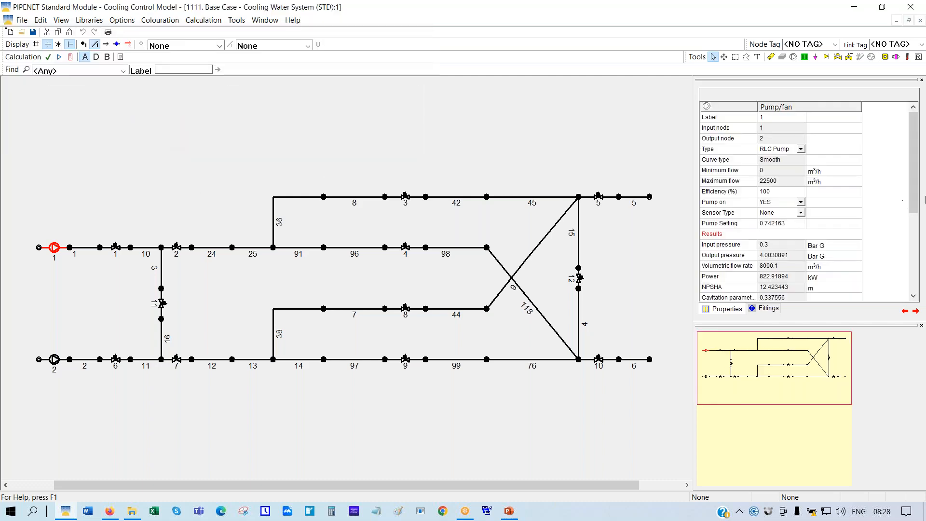
pyautogui.scroll(-5, 906, 244)
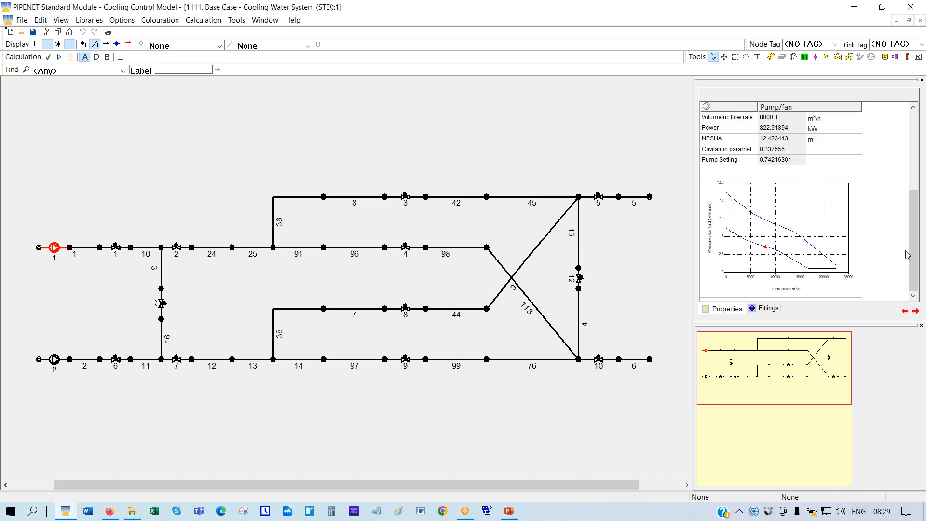
pyautogui.moveTo(913, 271); pyautogui.dragTo(912, 267)
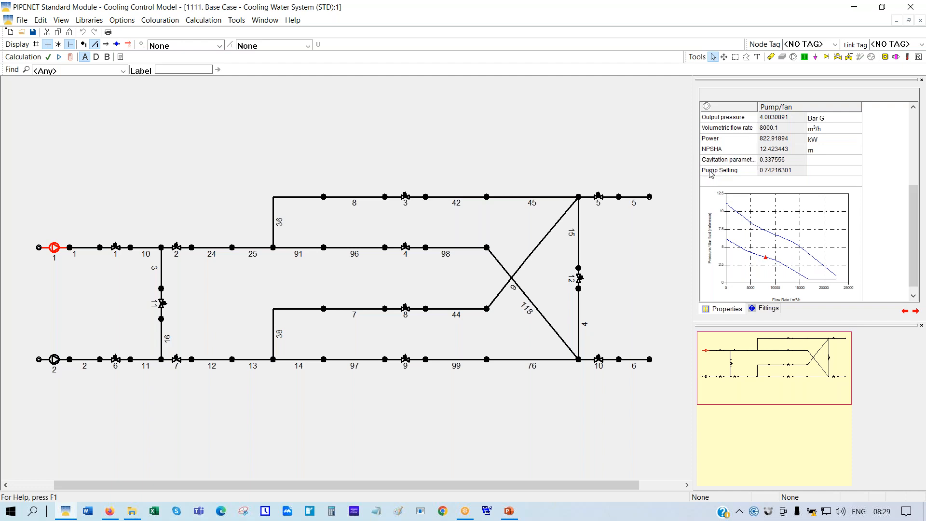
pyautogui.click(70, 248)
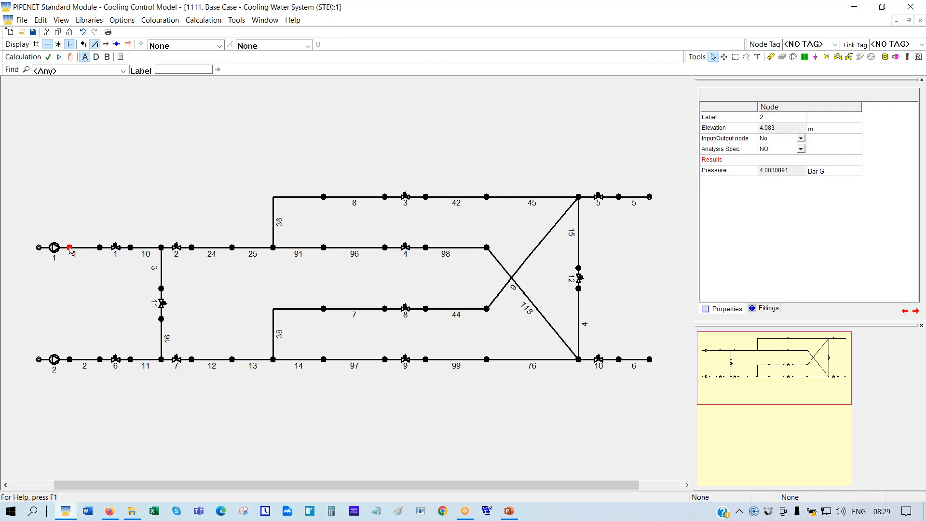
pyautogui.click(728, 172)
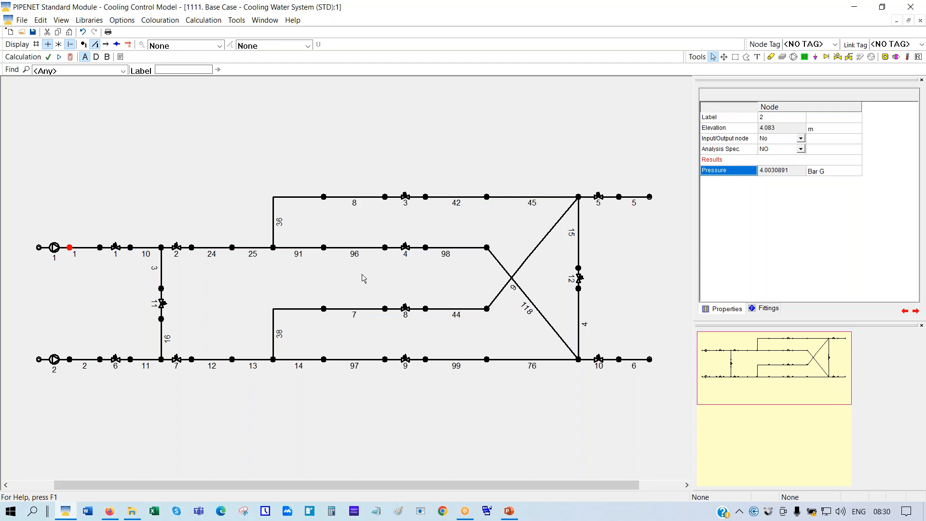
# Set pump 2's Pump on to NO
pyautogui.click(54, 361)
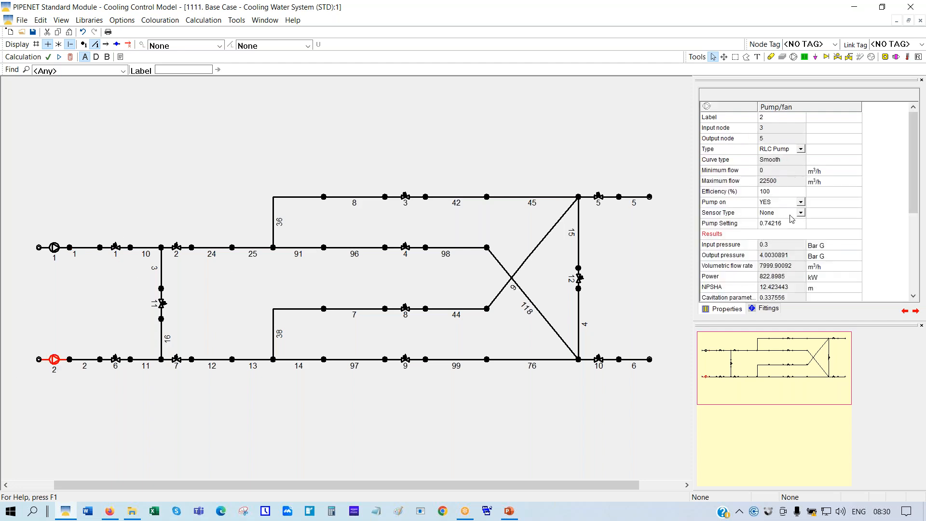
pyautogui.click(800, 203)
pyautogui.click(801, 203)
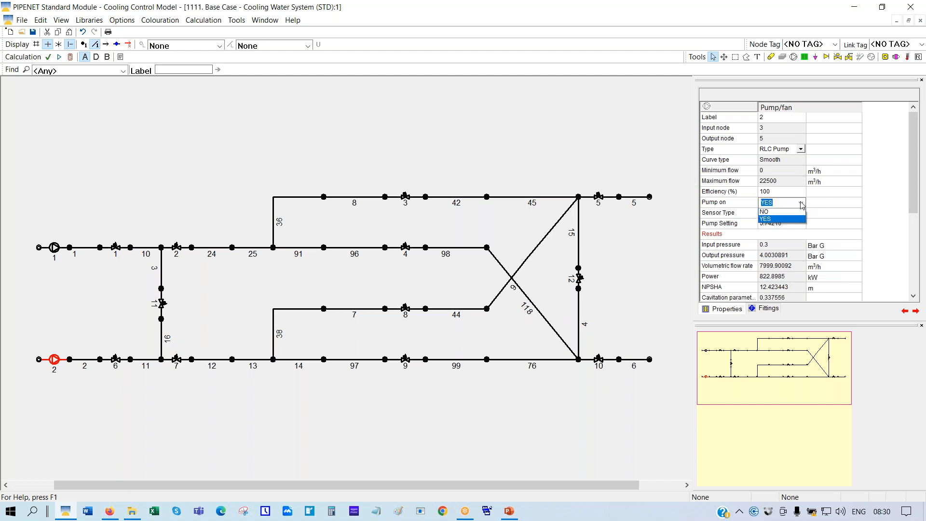
pyautogui.click(771, 214)
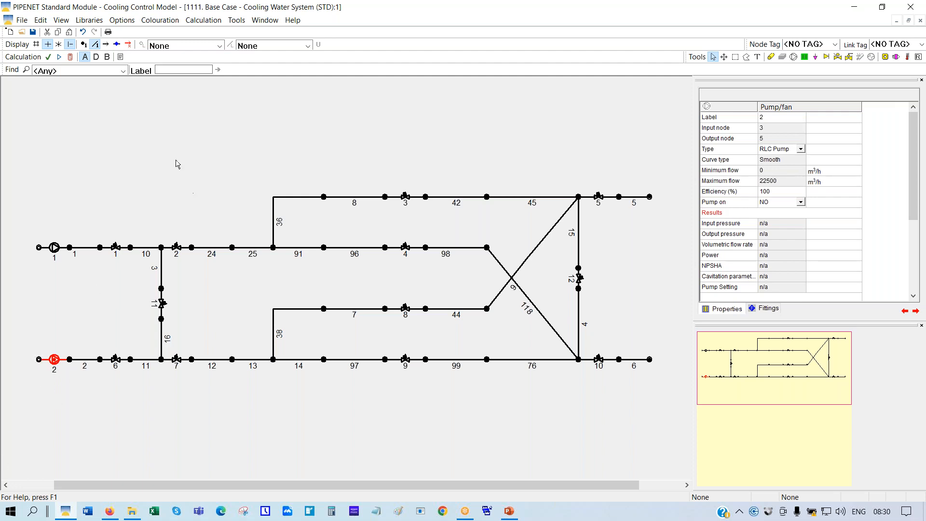
# Scale the whole network to fit the window and hide the link labels
pyautogui.rightClick(188, 174)
pyautogui.click(203, 214)
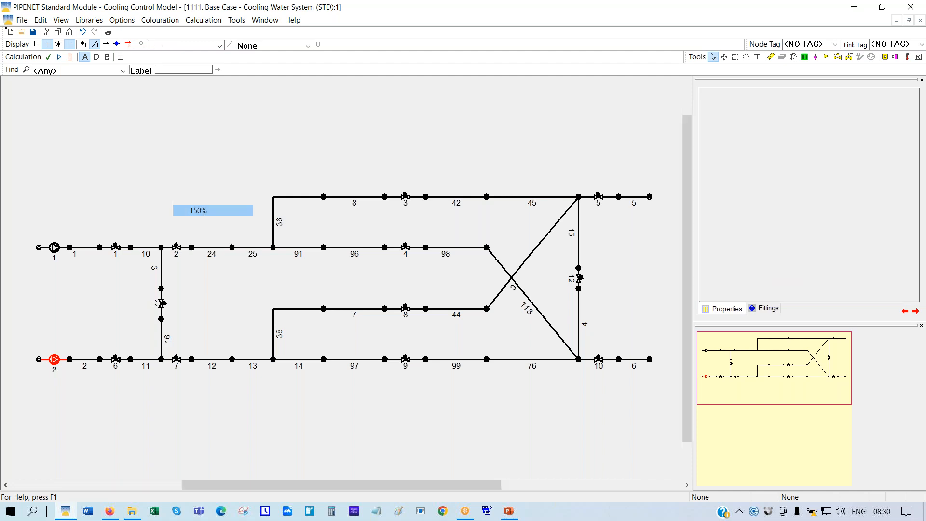
pyautogui.moveTo(757, 358); pyautogui.dragTo(714, 365)
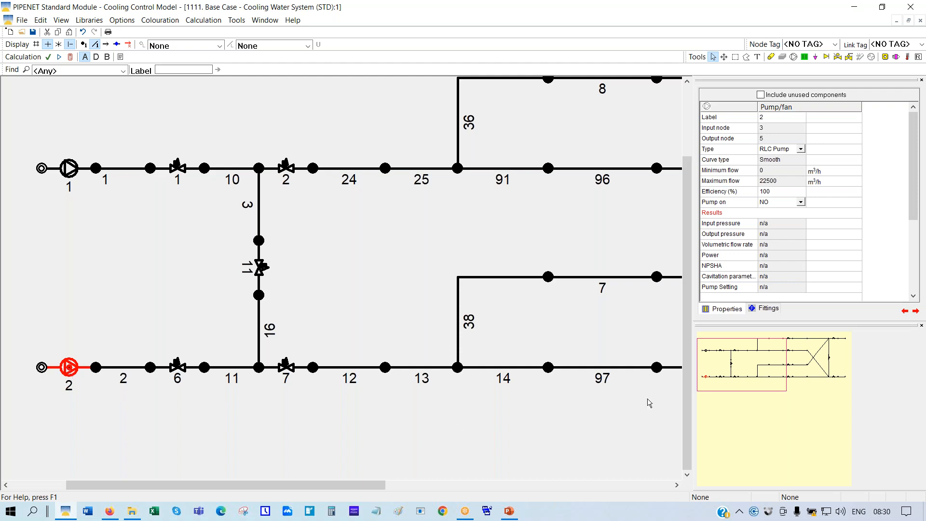
pyautogui.rightClick(371, 272)
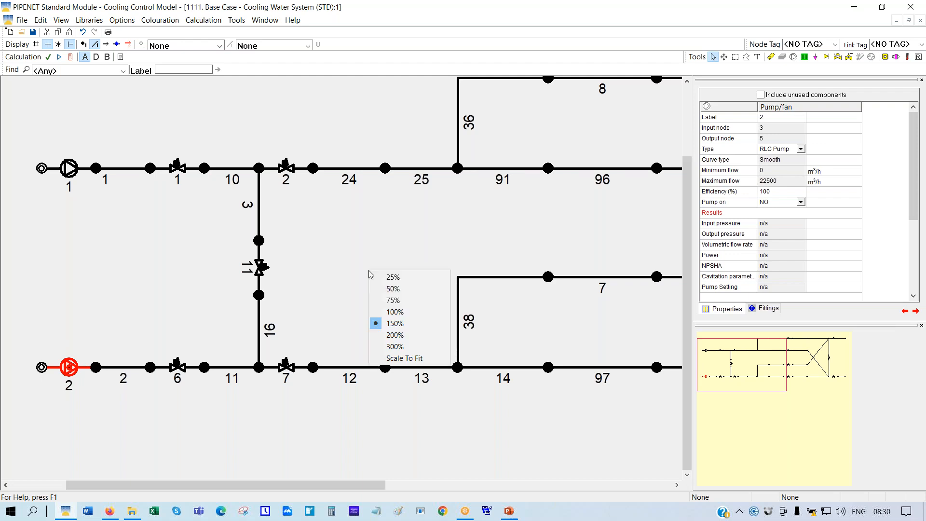
pyautogui.click(395, 358)
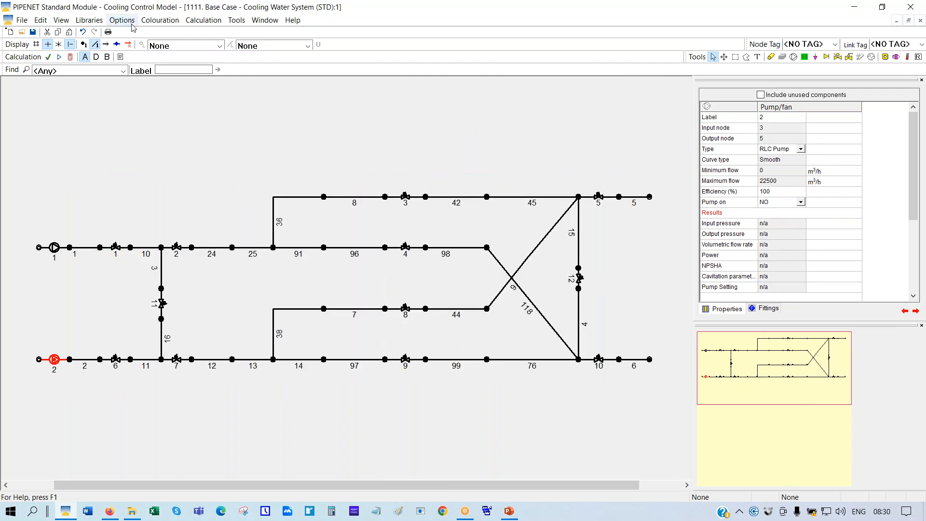
pyautogui.click(96, 44)
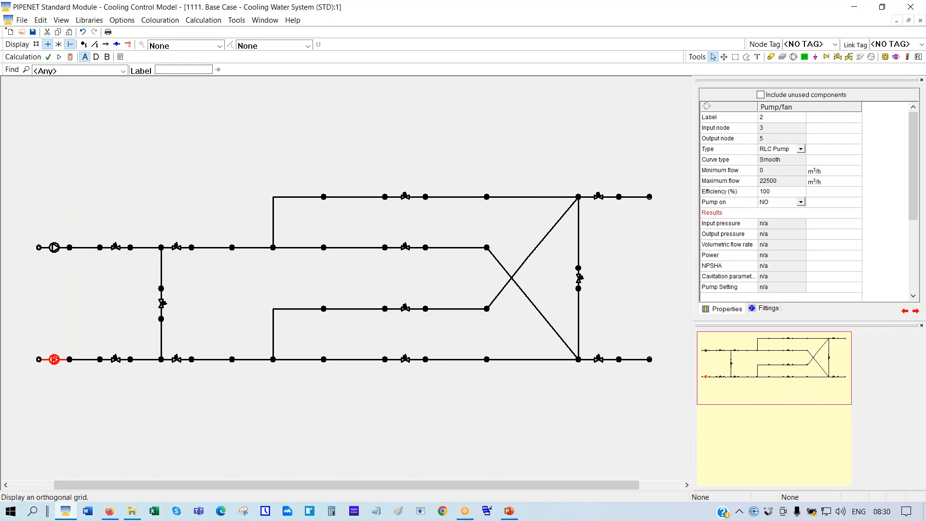
pyautogui.click(192, 153)
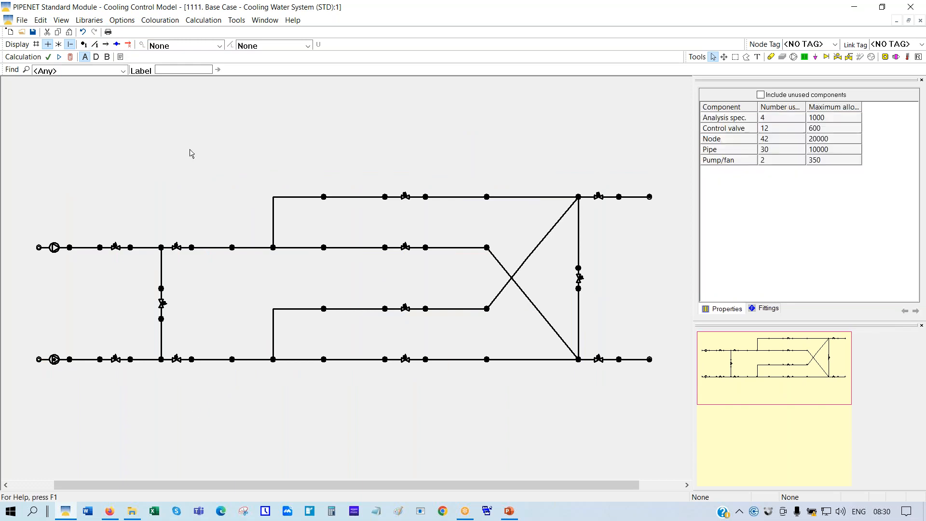
# Run the calculation (status Failed), then inspect pump 1 and control valve 3's 3000 m³/h set point
pyautogui.click(70, 58)
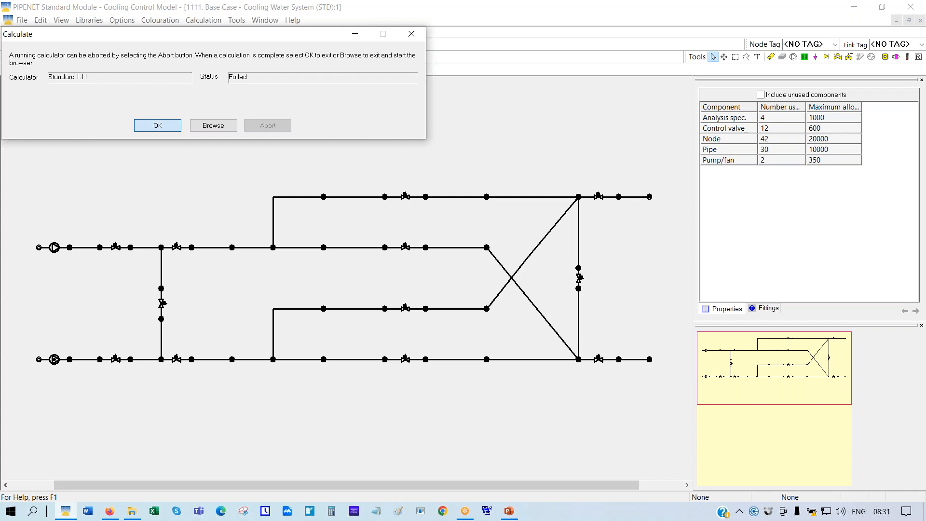
pyautogui.click(164, 128)
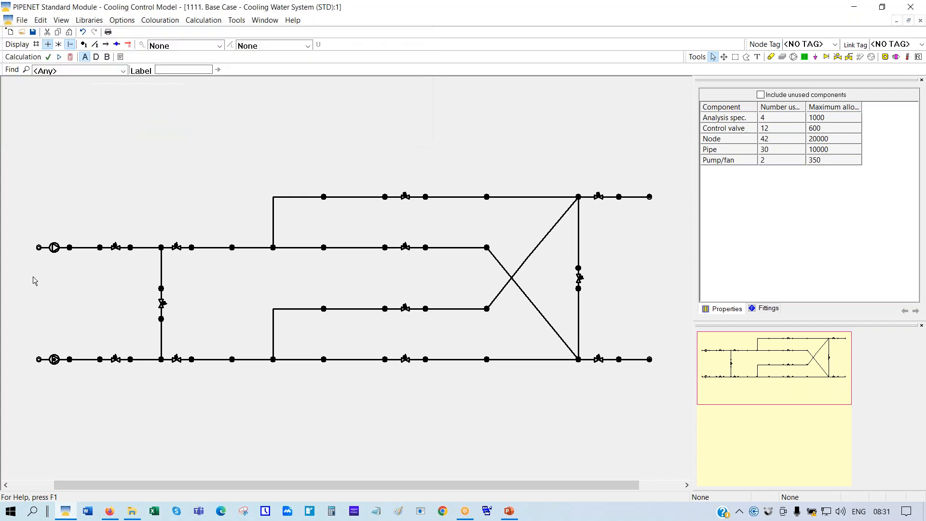
pyautogui.click(55, 249)
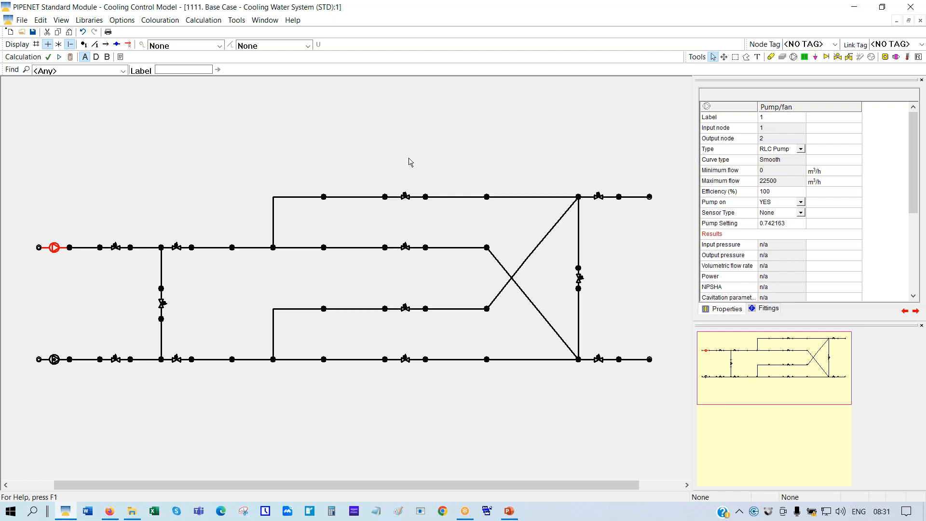
pyautogui.click(405, 197)
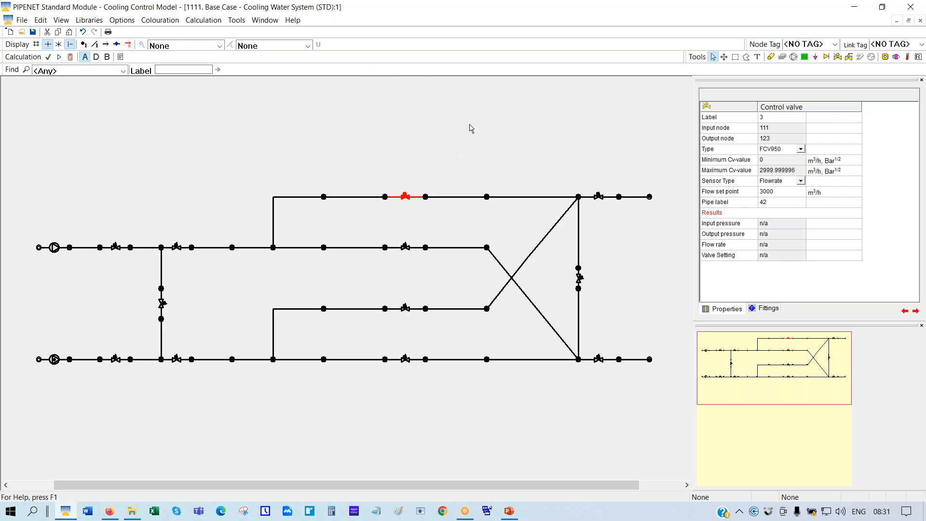
pyautogui.click(93, 23)
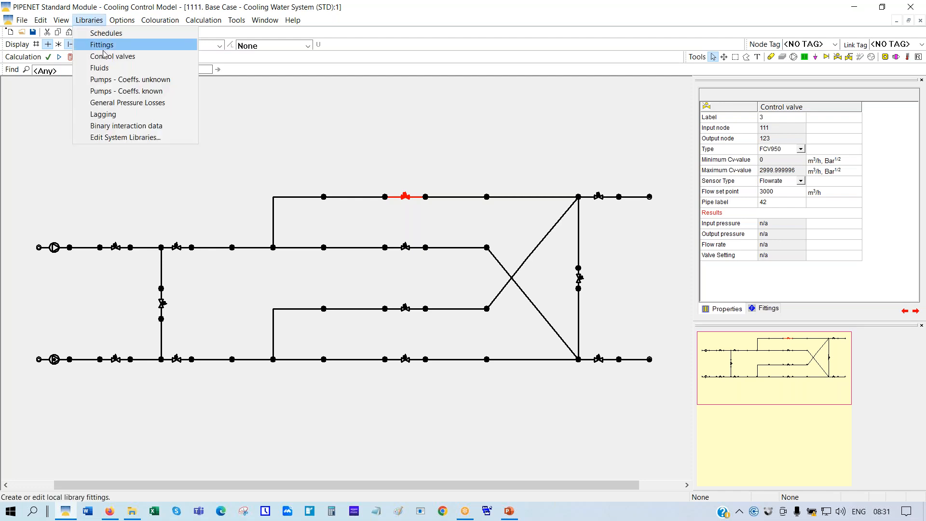
pyautogui.click(113, 81)
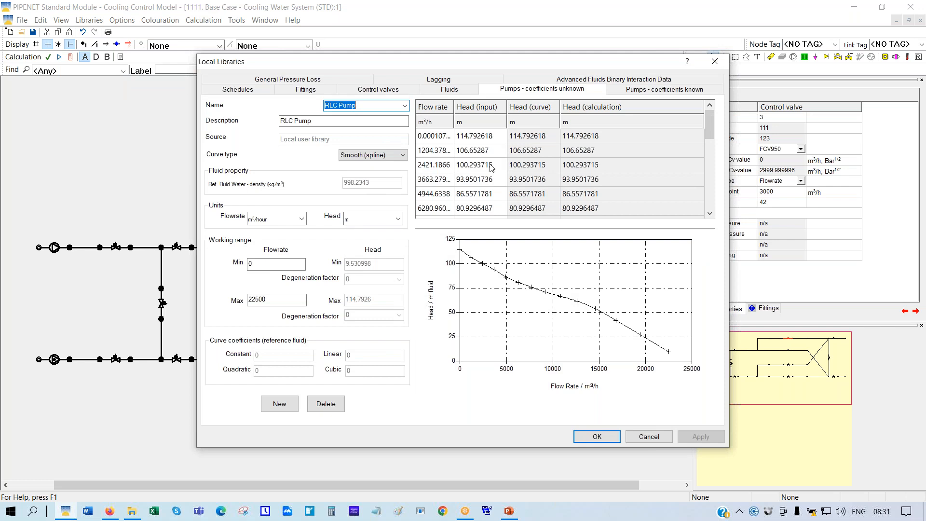
pyautogui.click(398, 220)
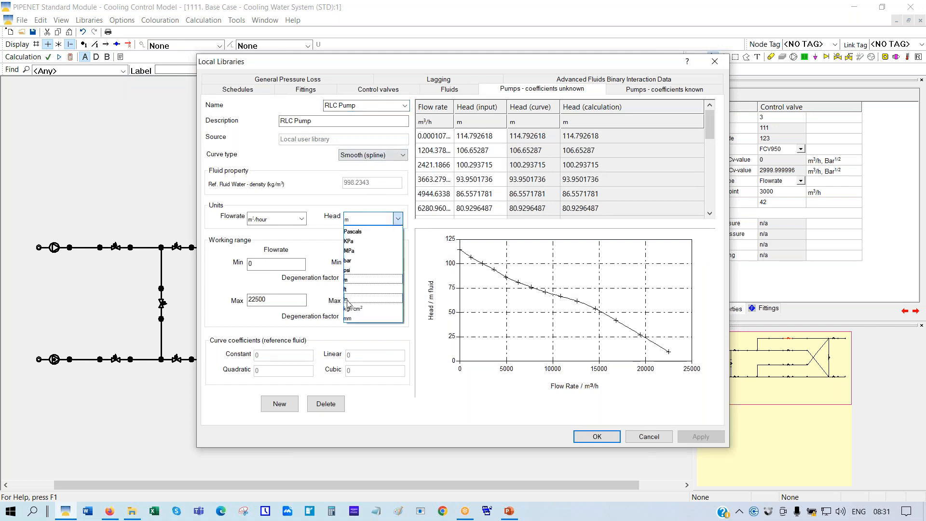
pyautogui.click(350, 261)
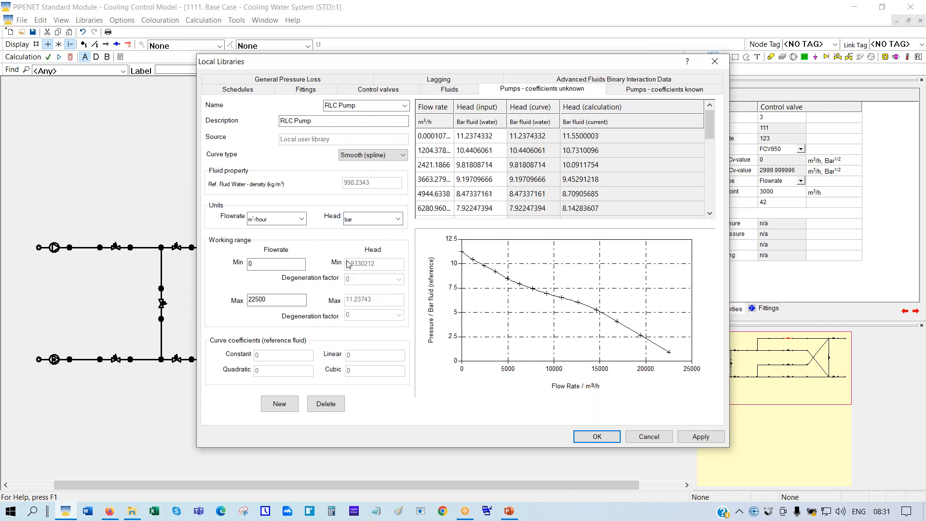
pyautogui.moveTo(713, 118); pyautogui.dragTo(710, 151)
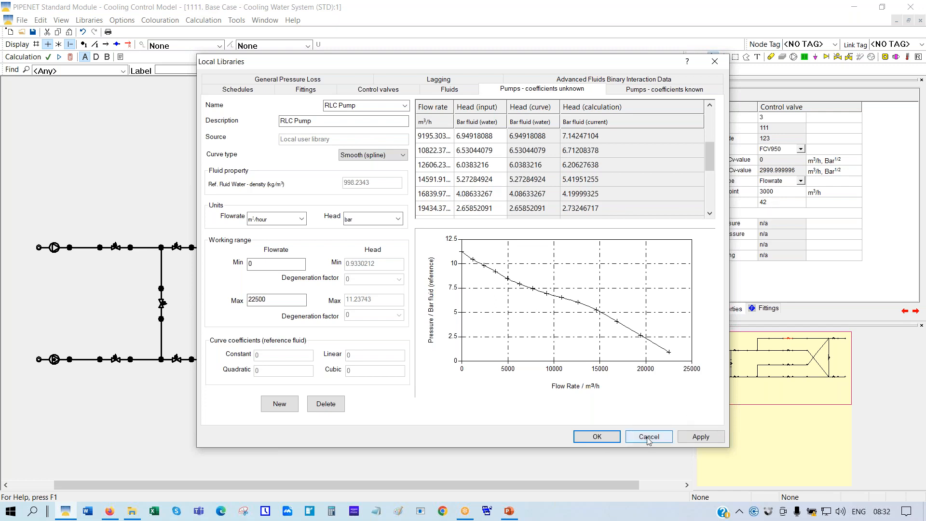
pyautogui.click(434, 212)
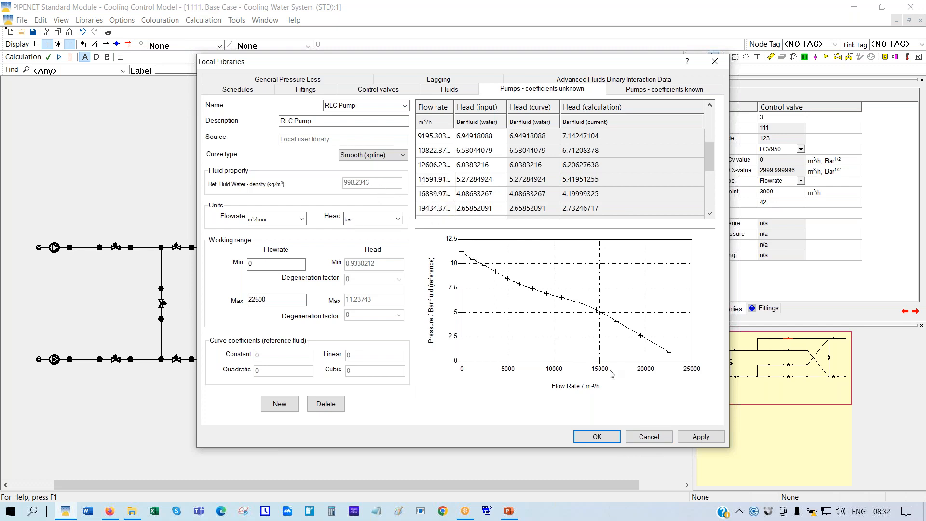
pyautogui.click(649, 437)
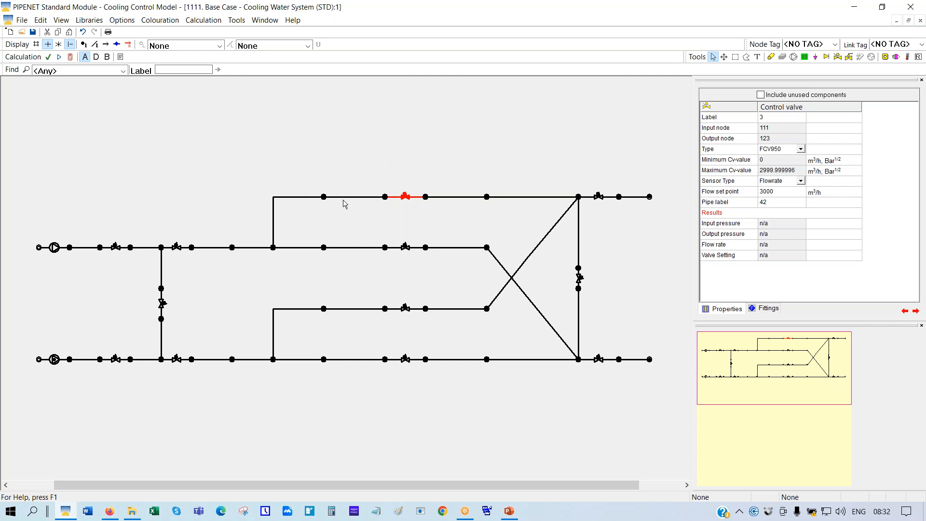
# Set pump 1's Pump Setting to 1 and recalculate, giving 4.9774612 Bar G output pressure
pyautogui.click(54, 249)
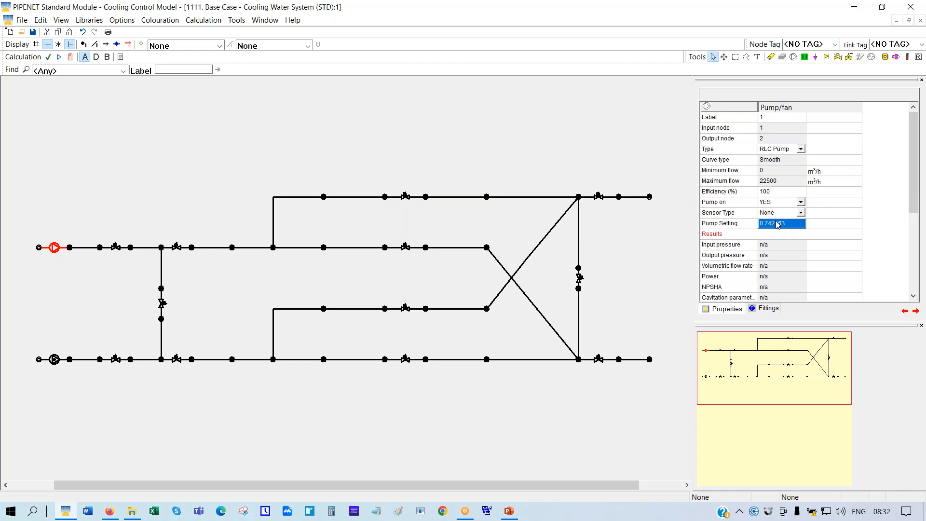
pyautogui.write('1')
pyautogui.press('Return')
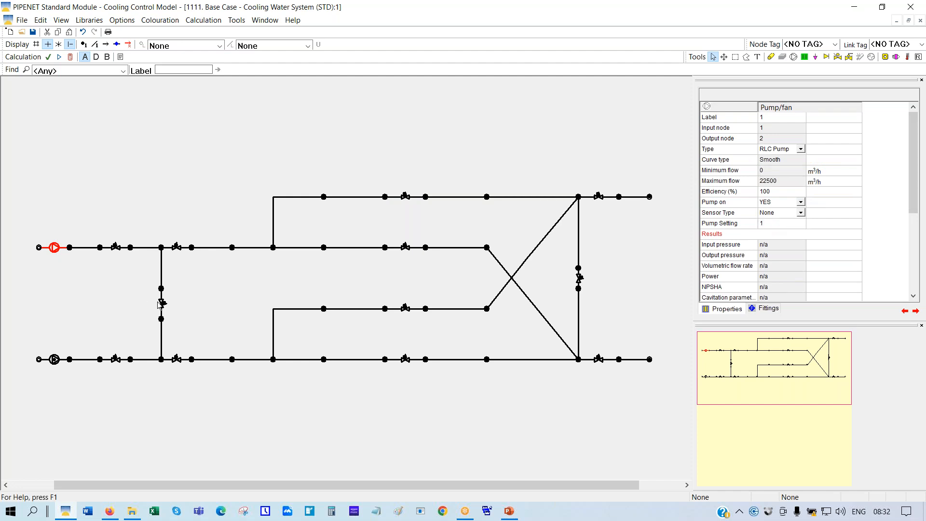
pyautogui.click(70, 58)
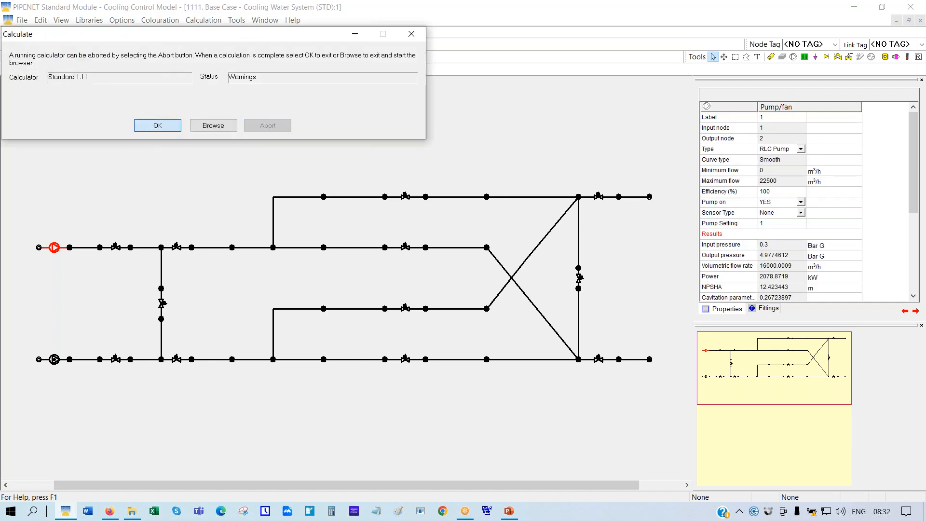
pyautogui.click(165, 127)
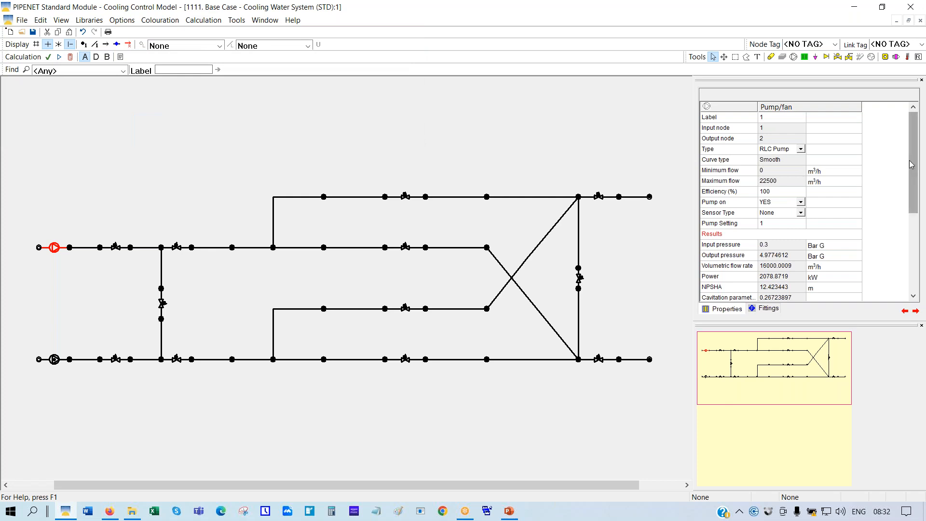
pyautogui.moveTo(913, 155); pyautogui.dragTo(922, 240)
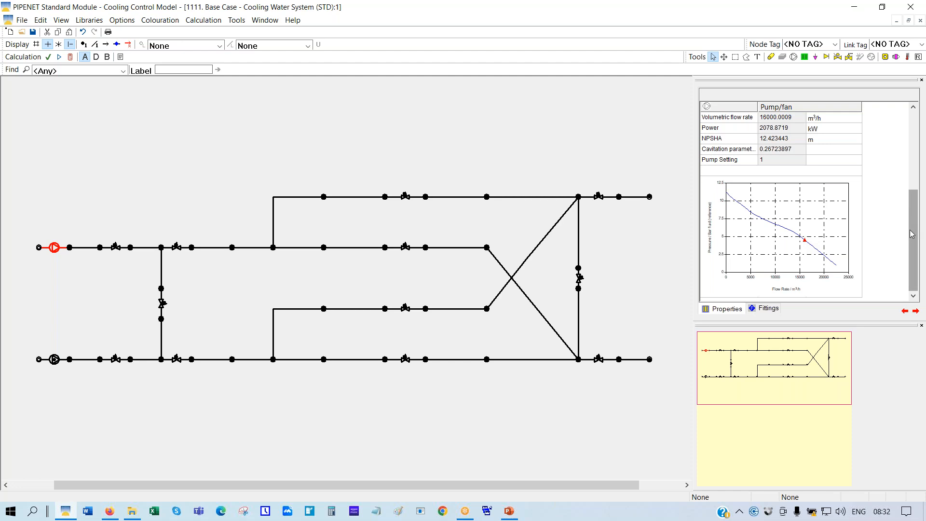
pyautogui.moveTo(914, 233); pyautogui.dragTo(917, 204)
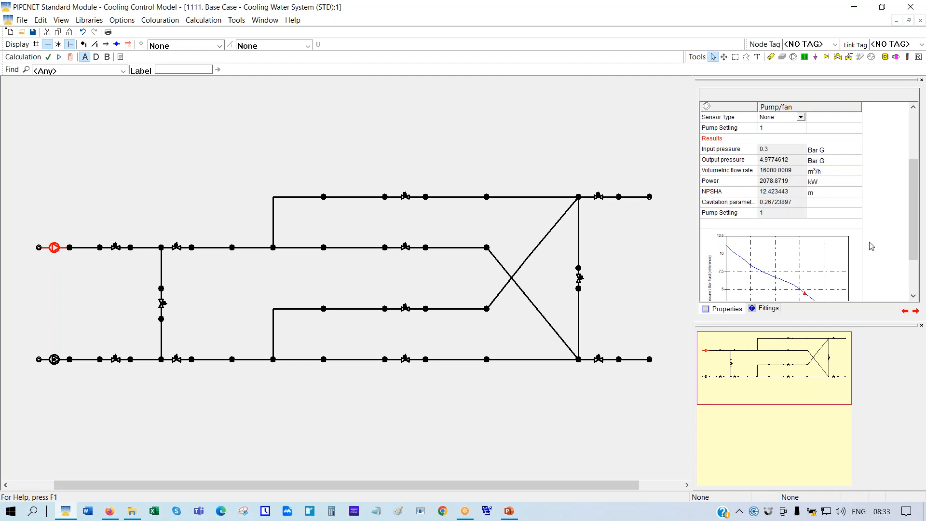
pyautogui.moveTo(918, 223); pyautogui.dragTo(916, 185)
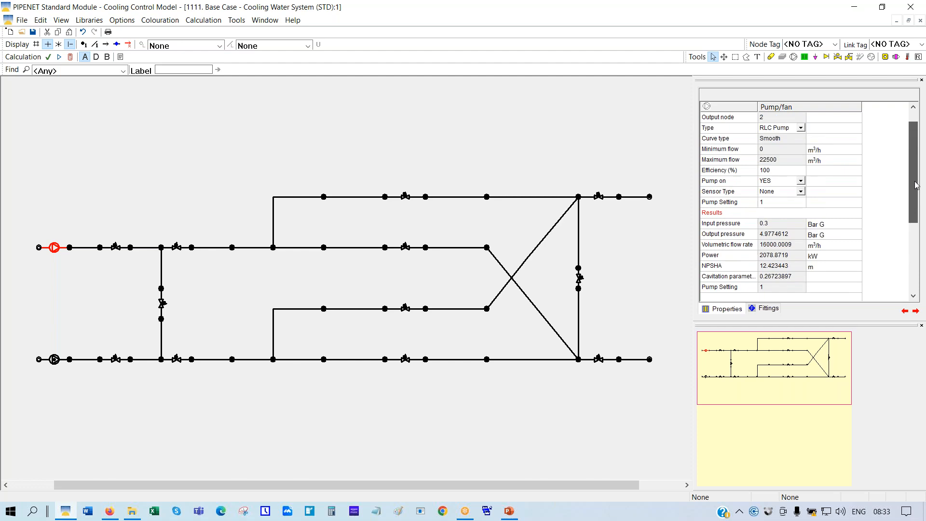
# Give pump 1 a pressure sensor with a set value of 4
pyautogui.click(801, 192)
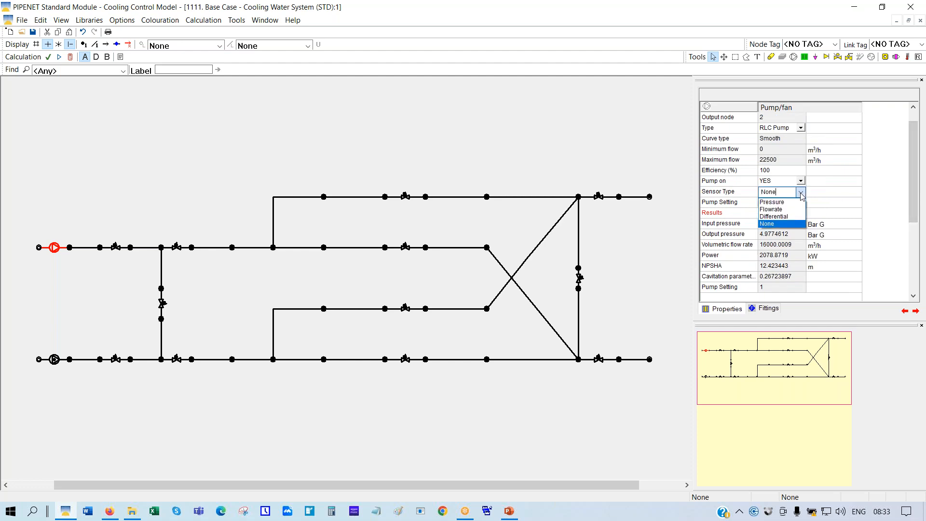
pyautogui.click(770, 203)
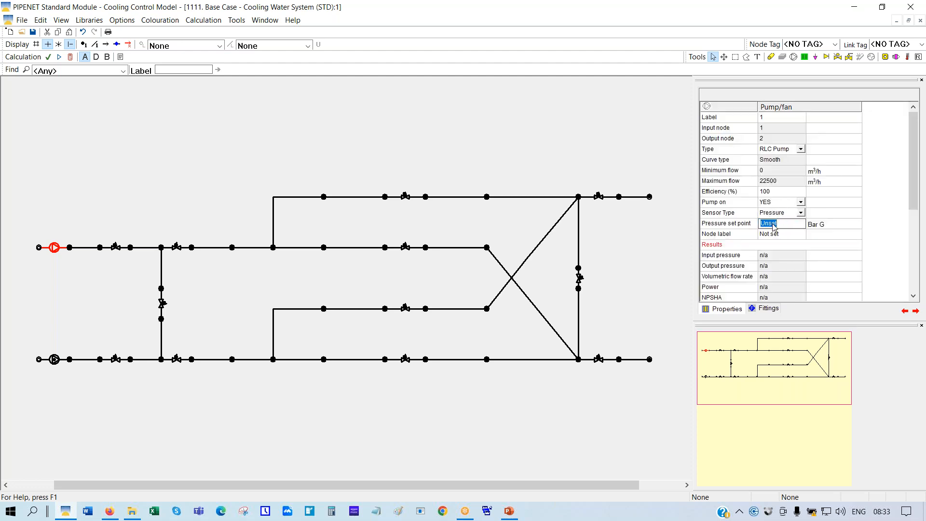
pyautogui.write('4')
# Show node numbers, set pump 1's node label to 2, and recalculate to 1644.4445 kW
pyautogui.click(85, 45)
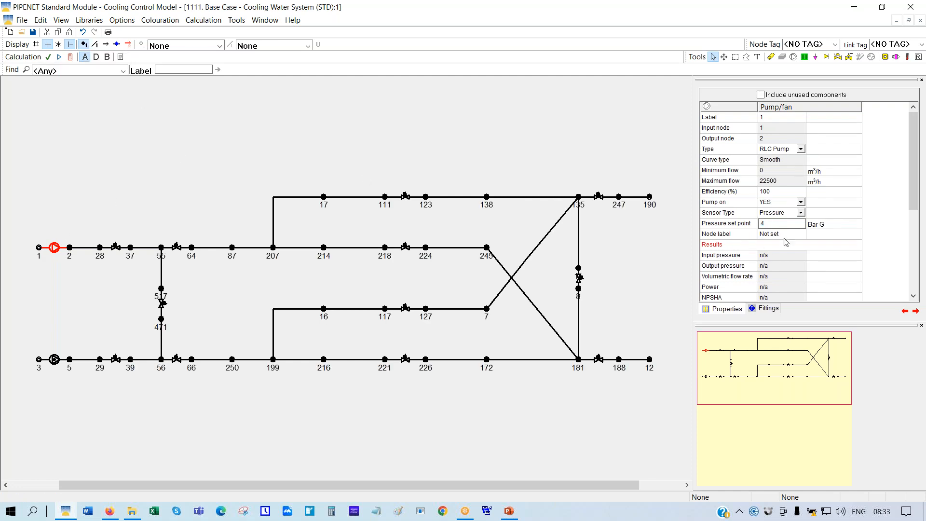
pyautogui.click(769, 234)
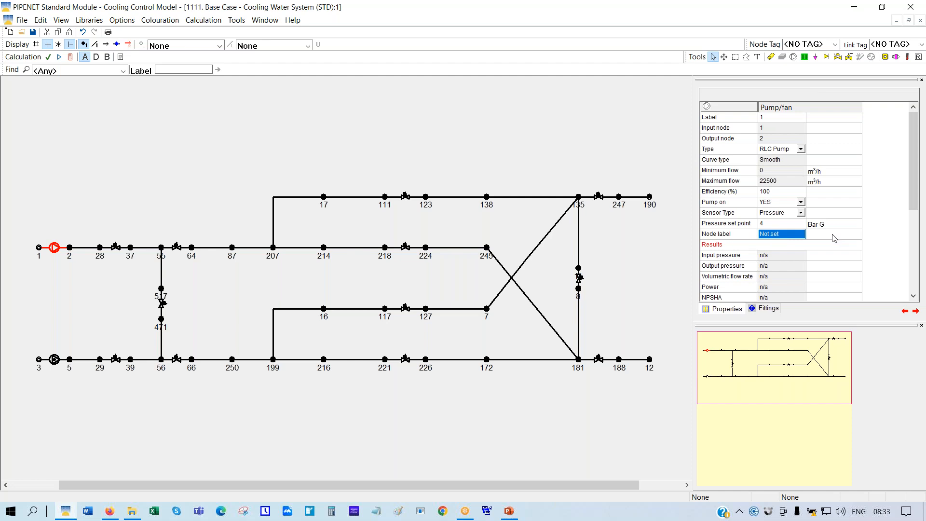
pyautogui.write('2')
pyautogui.press('Return')
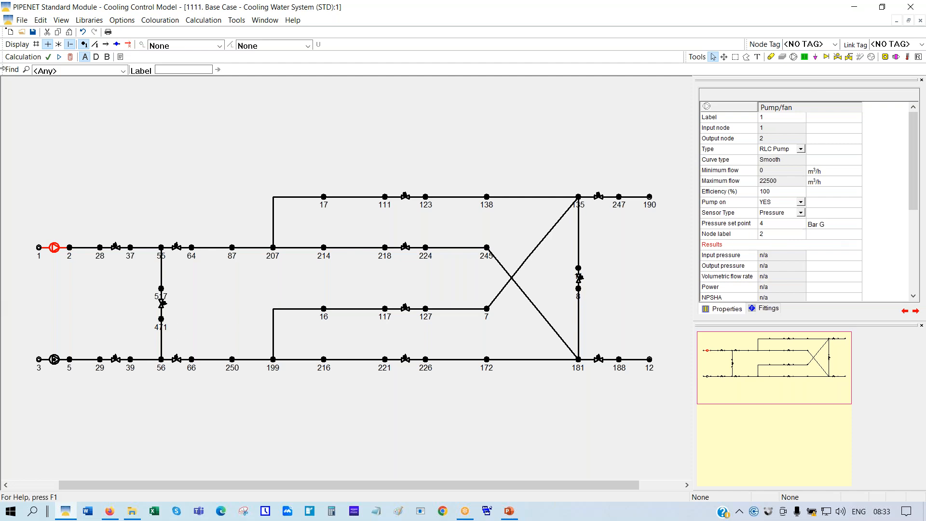
pyautogui.click(70, 58)
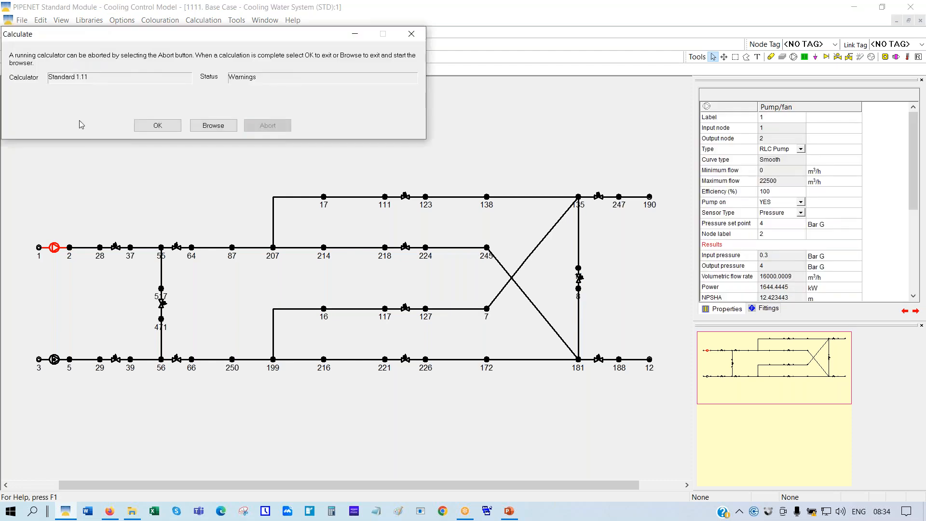
pyautogui.click(160, 127)
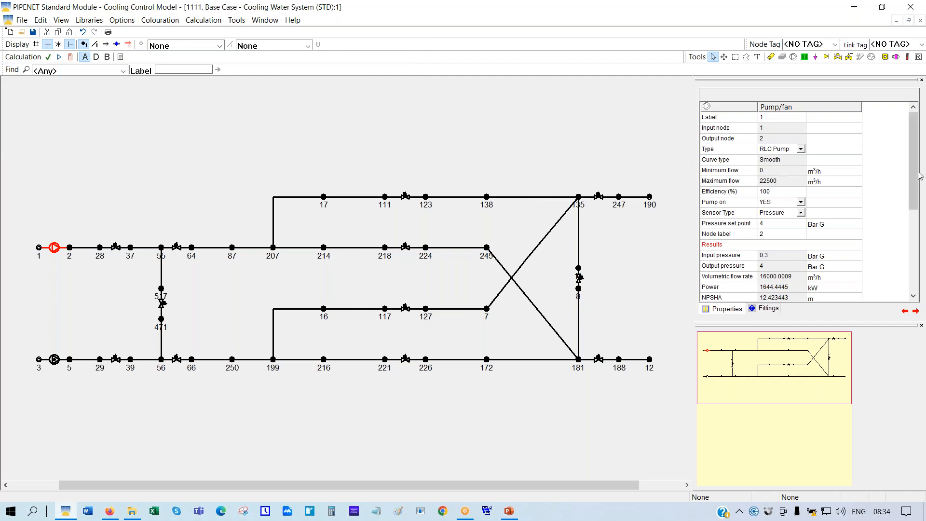
pyautogui.moveTo(915, 180); pyautogui.dragTo(915, 213)
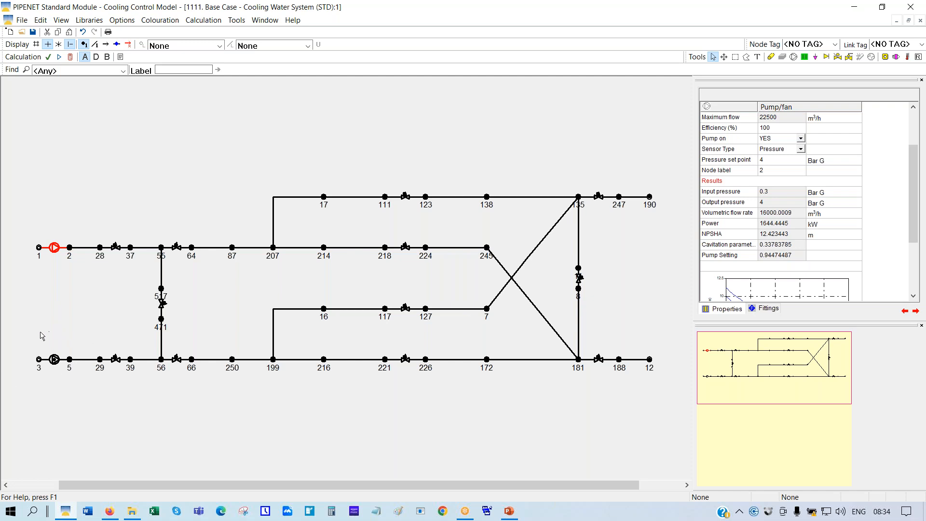
pyautogui.click(69, 248)
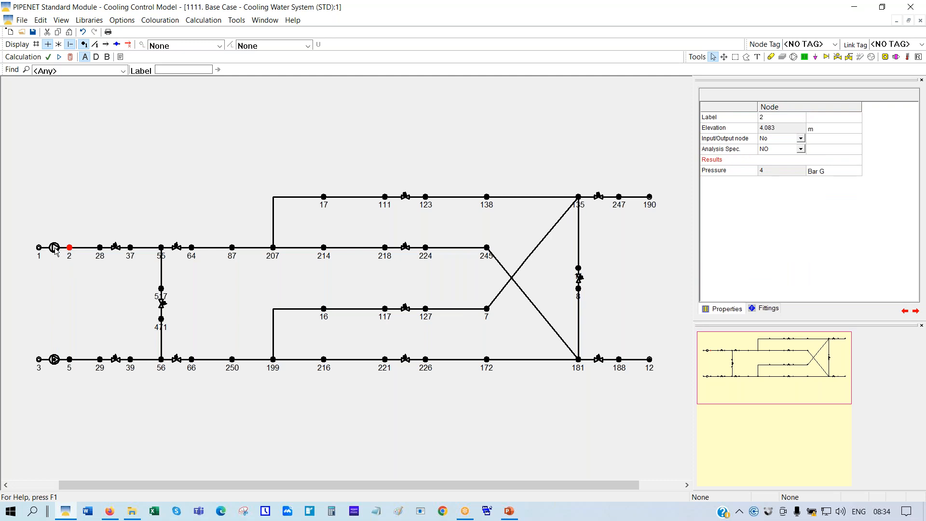
pyautogui.click(55, 249)
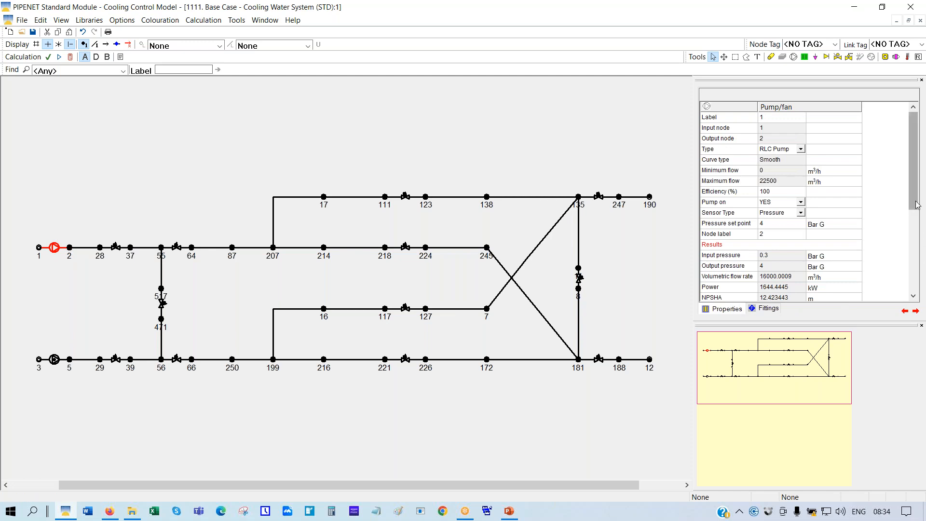
pyautogui.scroll(-2, 917, 205)
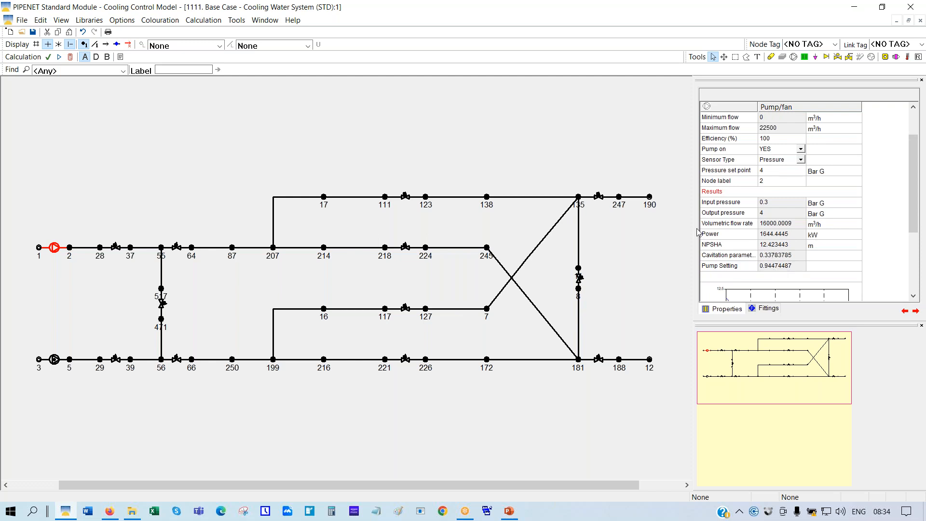
pyautogui.click(750, 236)
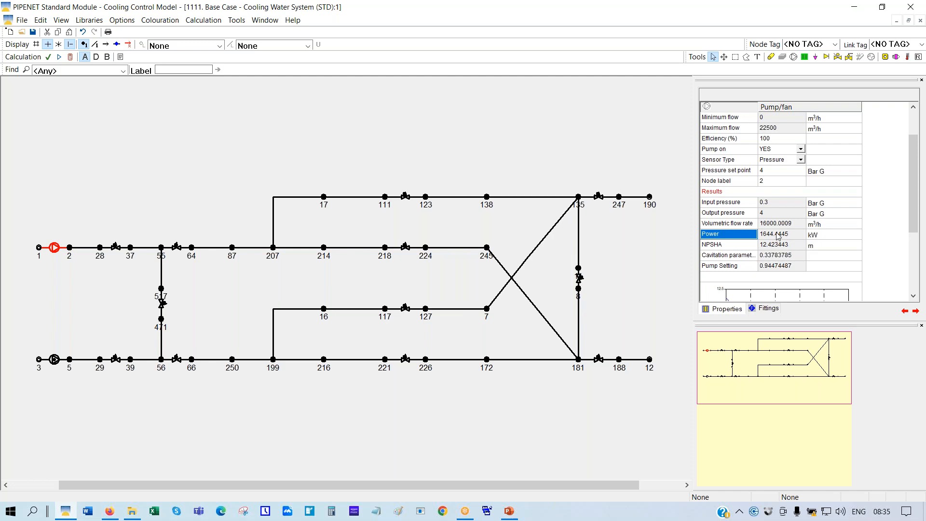
# Set pump 1's Sensor Type to None and recalculate, giving 2078.8719 kW power
pyautogui.click(801, 160)
pyautogui.click(800, 161)
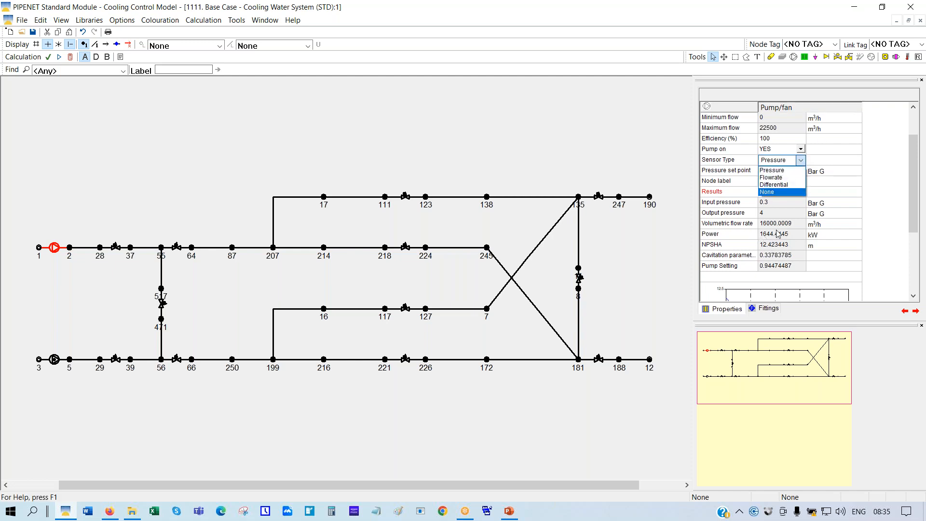
pyautogui.click(771, 193)
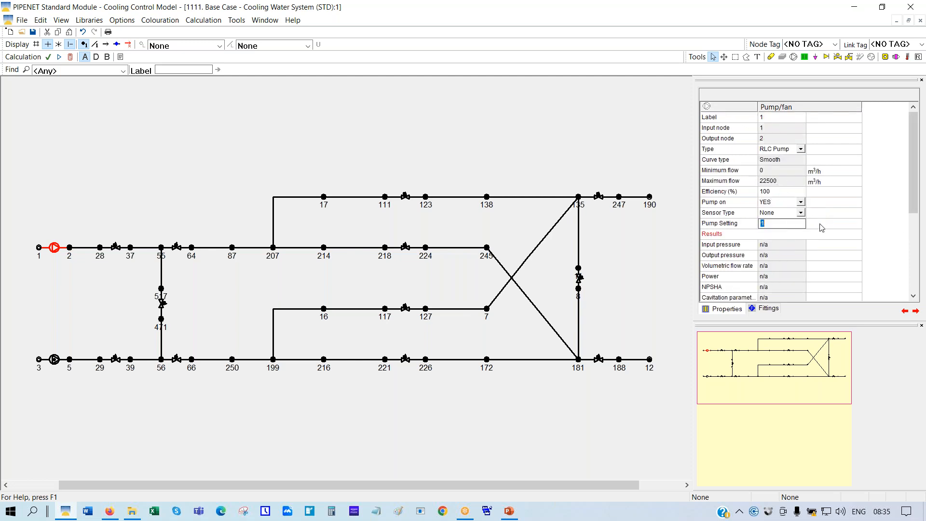
pyautogui.click(71, 58)
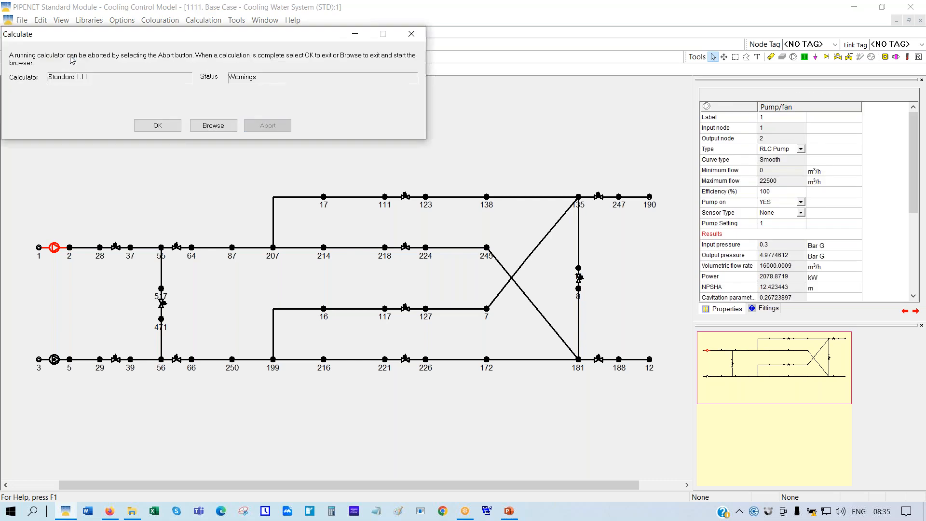
pyautogui.click(148, 126)
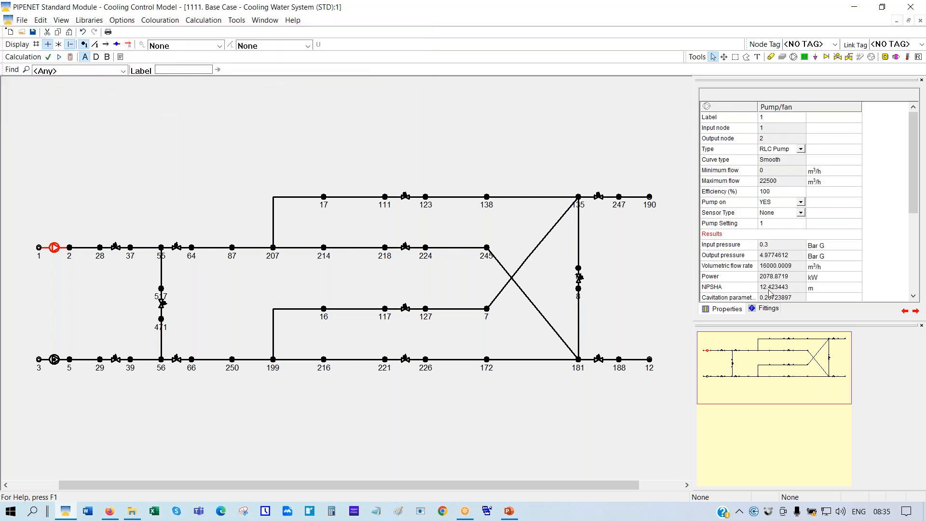
pyautogui.click(745, 279)
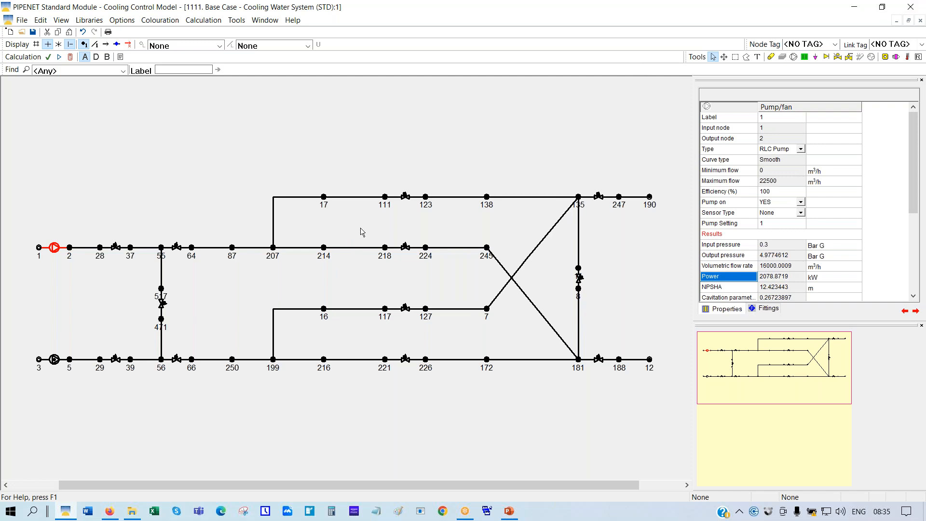
# Check the control valve's Valve Setting, then switch pump 2 on and recalculate
pyautogui.click(406, 197)
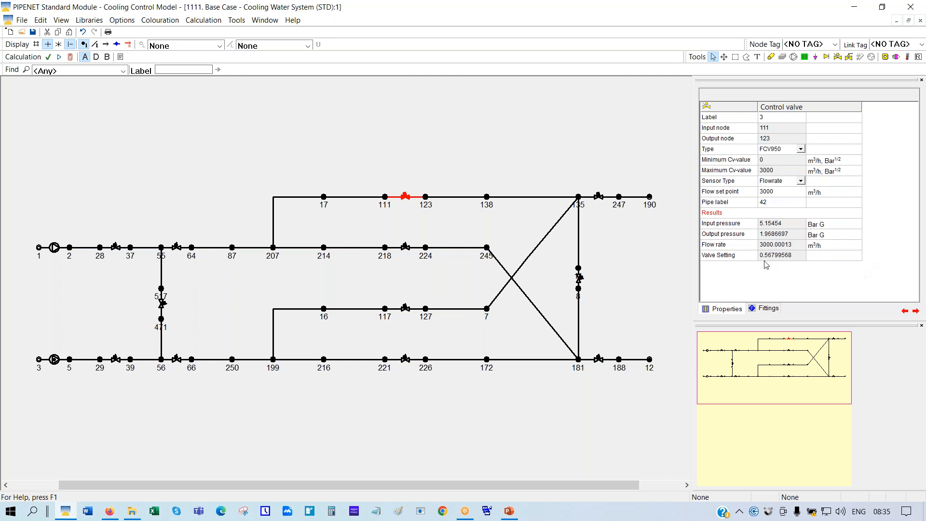
pyautogui.click(745, 257)
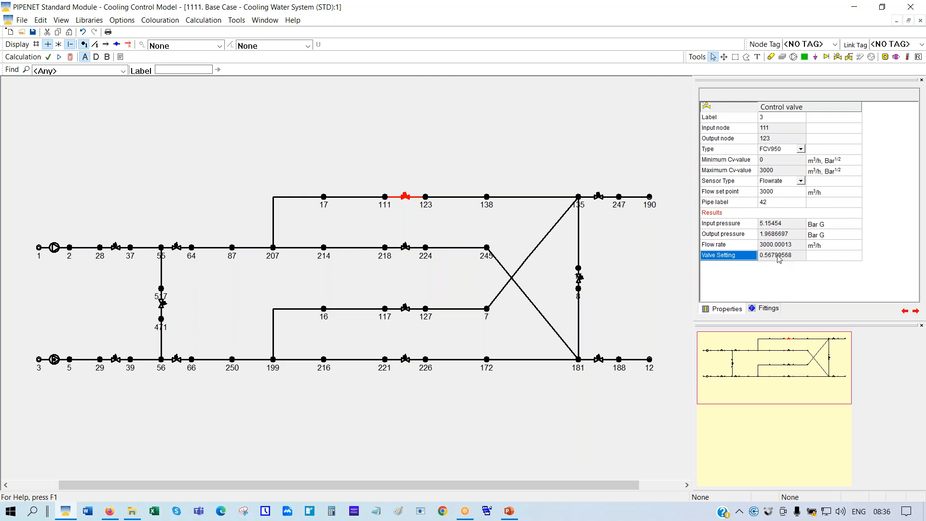
pyautogui.click(55, 360)
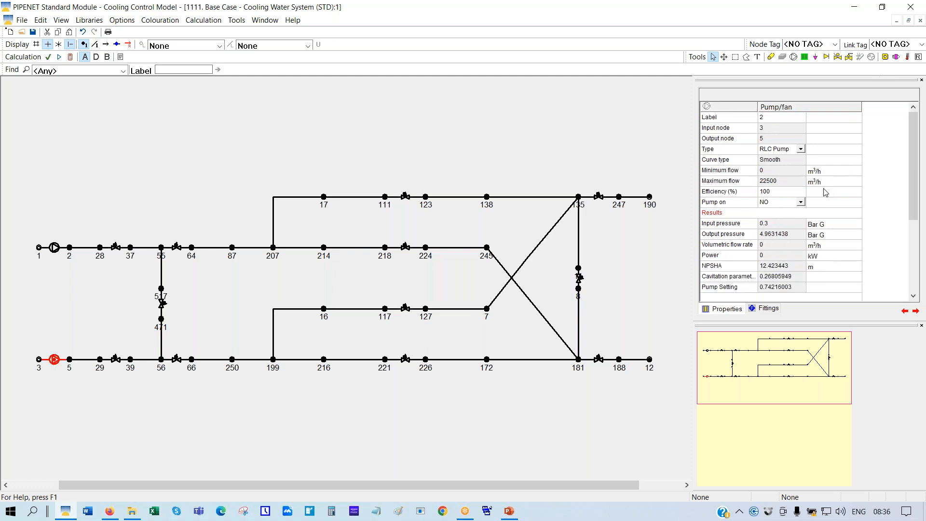
pyautogui.click(802, 203)
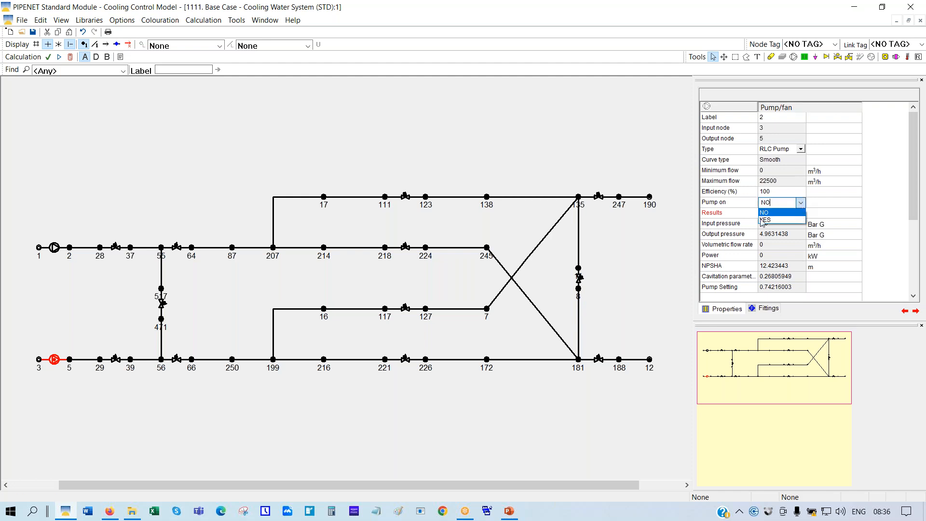
pyautogui.click(766, 221)
pyautogui.click(161, 146)
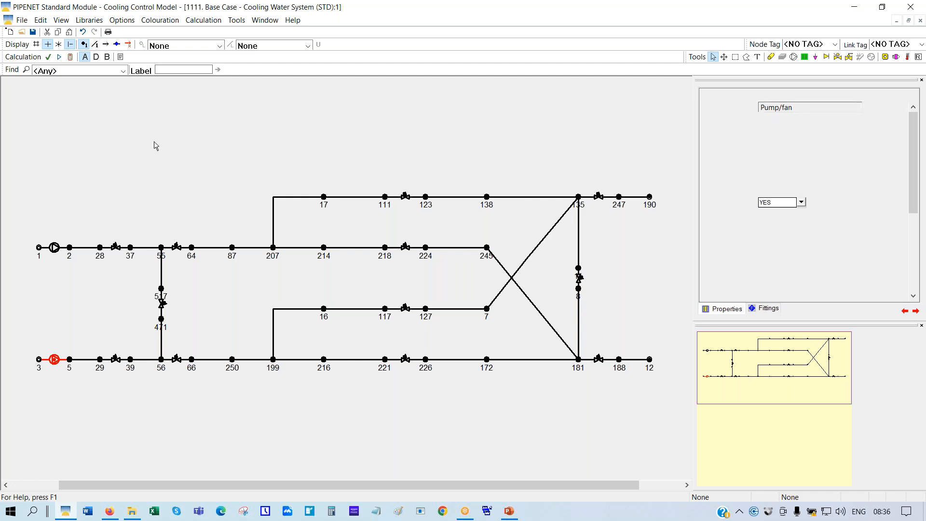
pyautogui.click(56, 249)
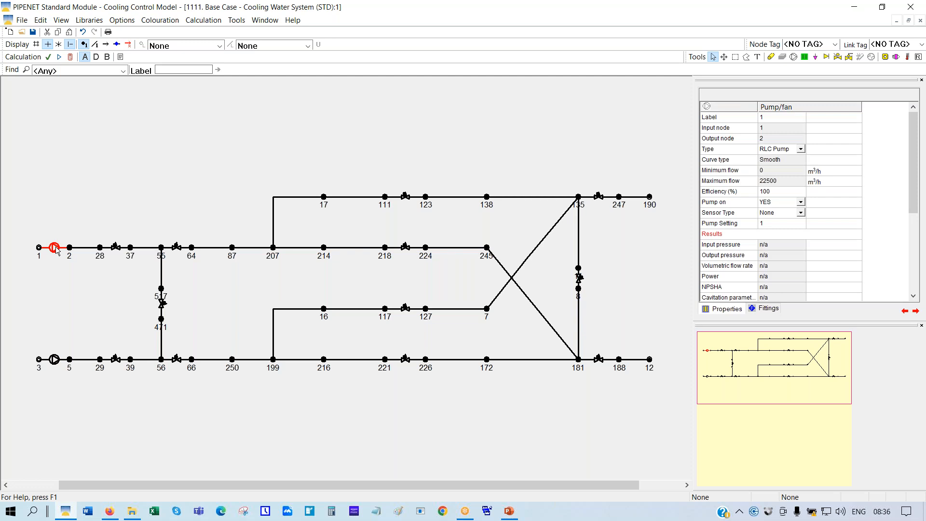
pyautogui.click(70, 56)
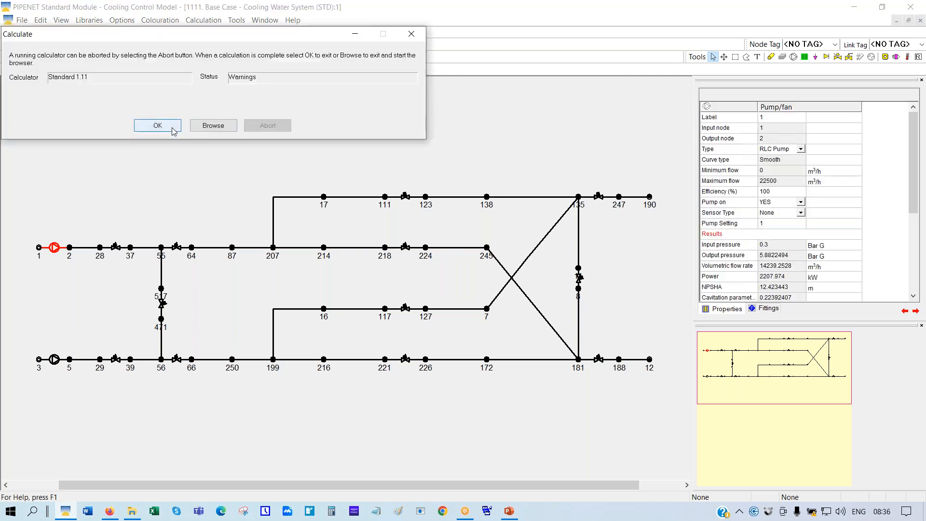
pyautogui.click(172, 128)
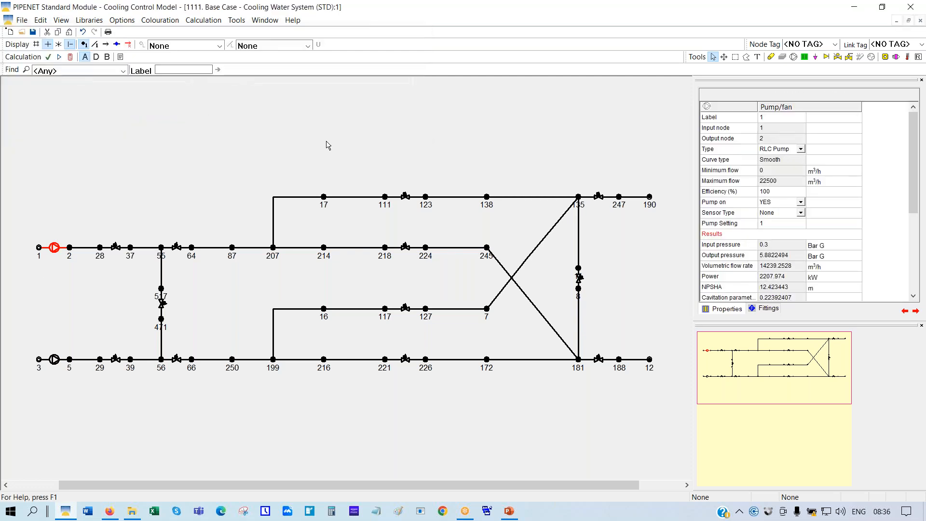
# Compare the valve and pump 2 results, then switch pump 2 back off and recalculate
pyautogui.click(408, 198)
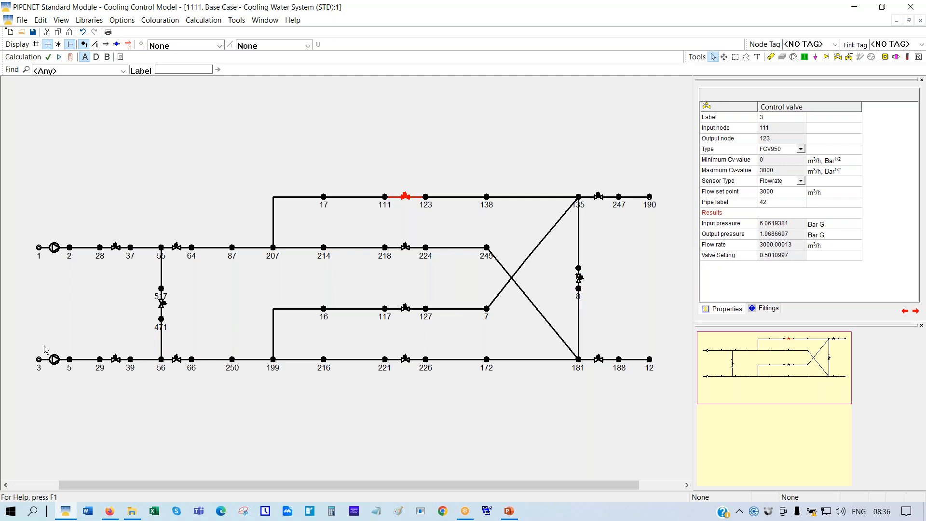
pyautogui.click(55, 360)
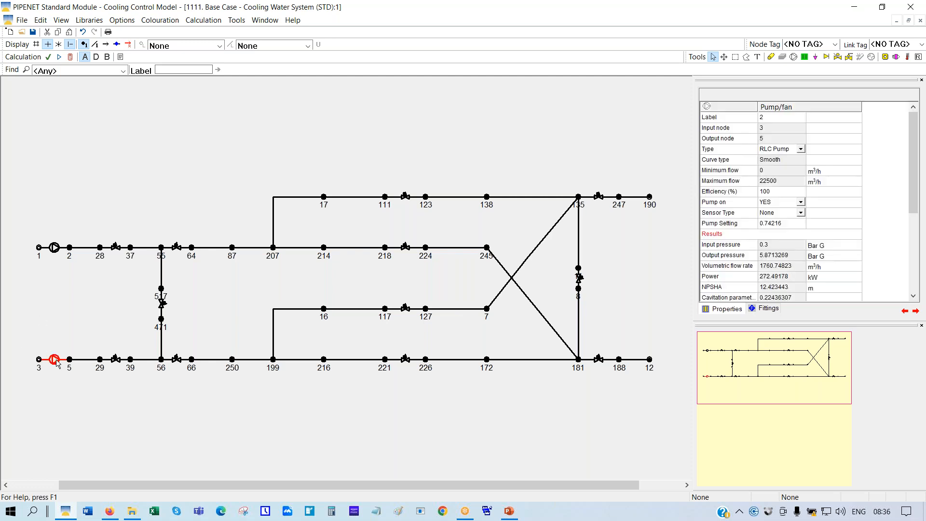
pyautogui.click(801, 203)
pyautogui.click(766, 213)
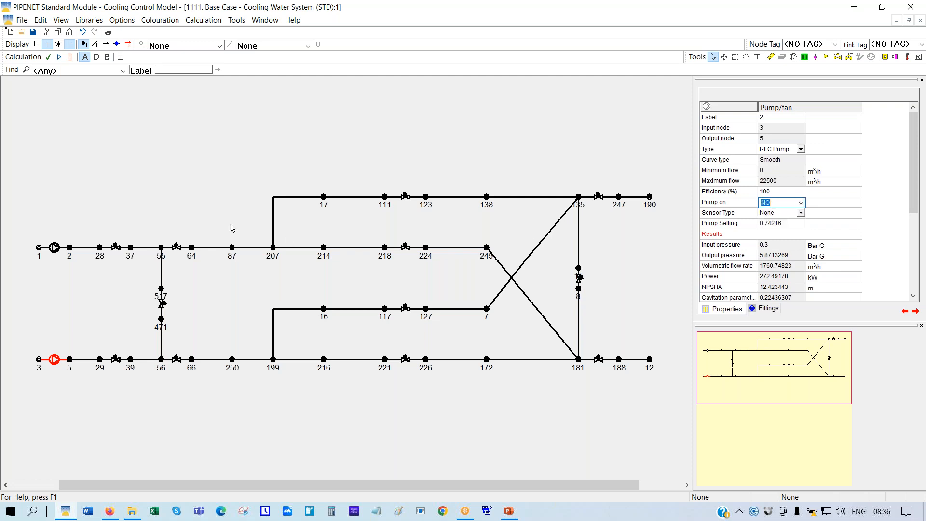
pyautogui.click(55, 249)
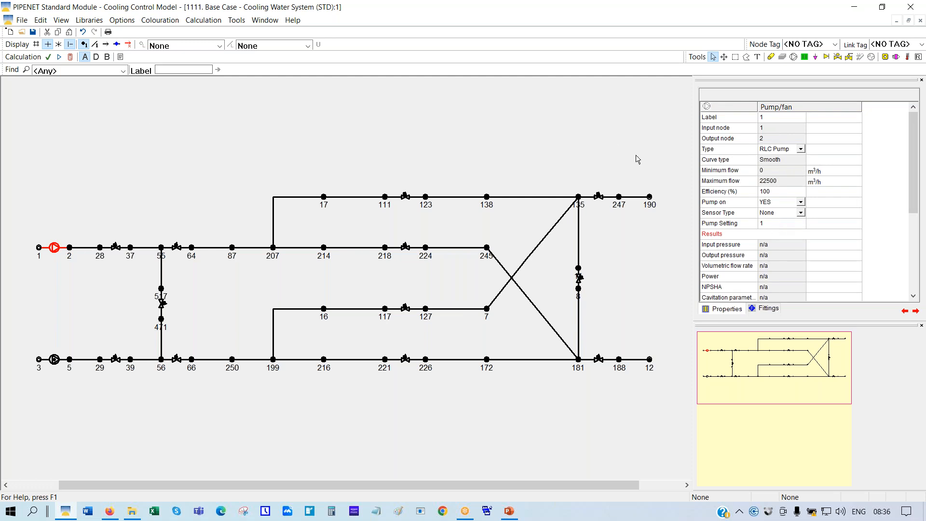
pyautogui.click(70, 57)
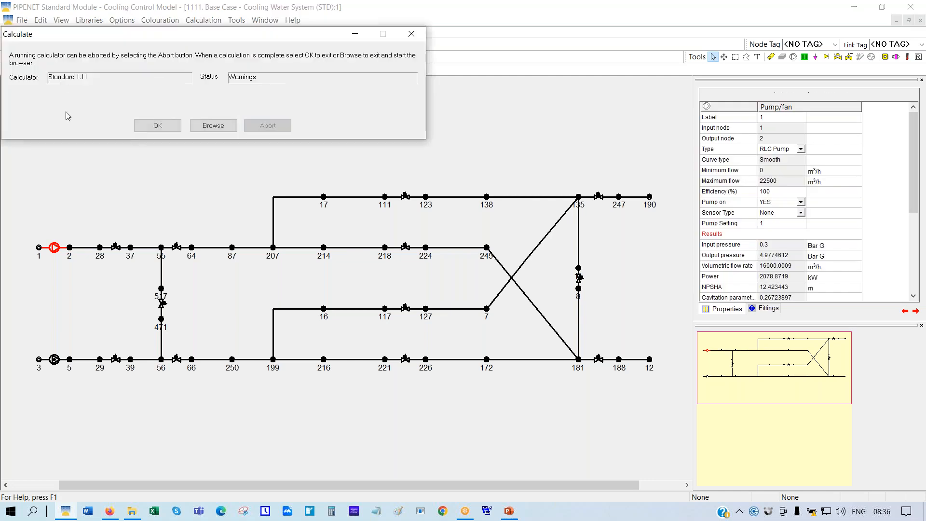
pyautogui.click(155, 125)
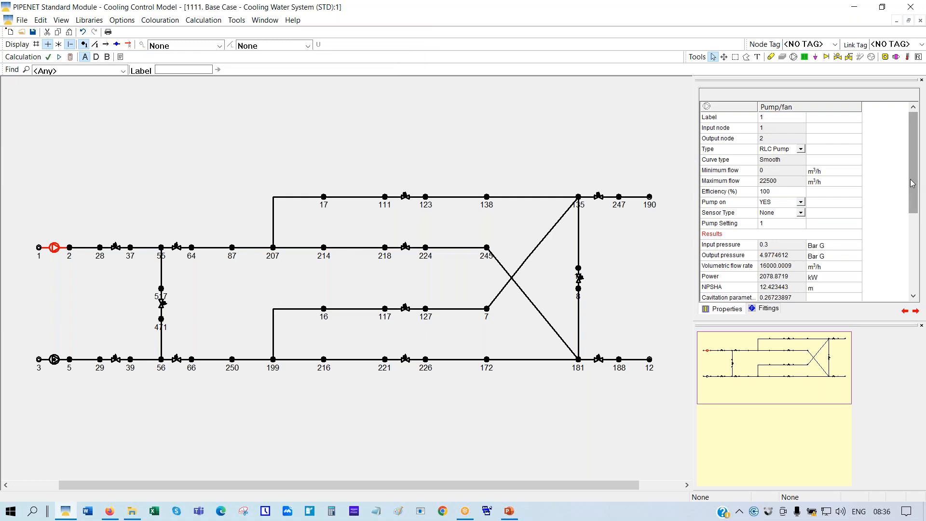
pyautogui.scroll(-1, 913, 200)
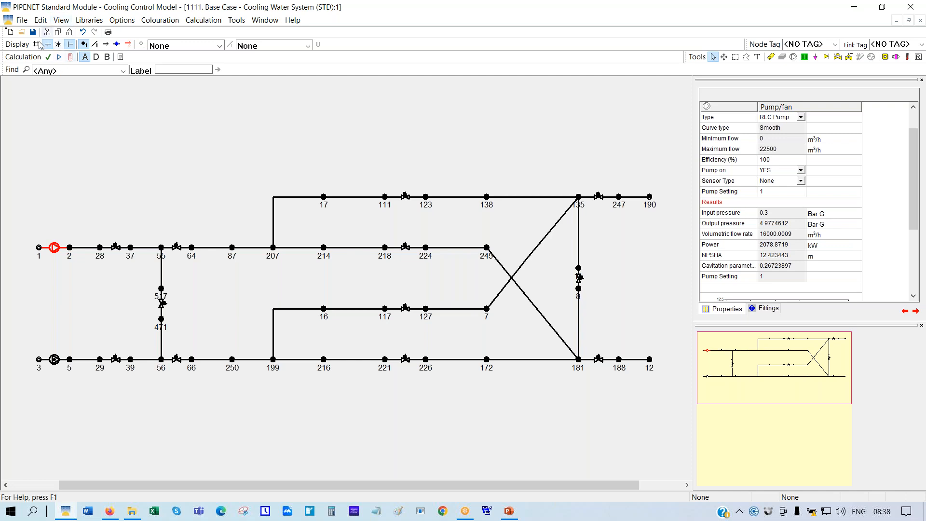
# Open the 5555 'One pump fails' case, discarding base-case changes, and fit the maximized network
pyautogui.click(22, 32)
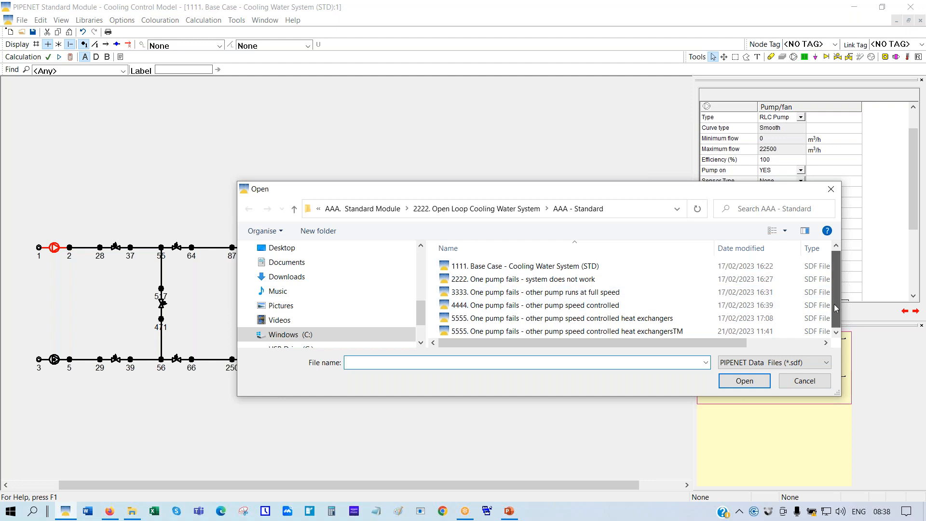
pyautogui.click(604, 321)
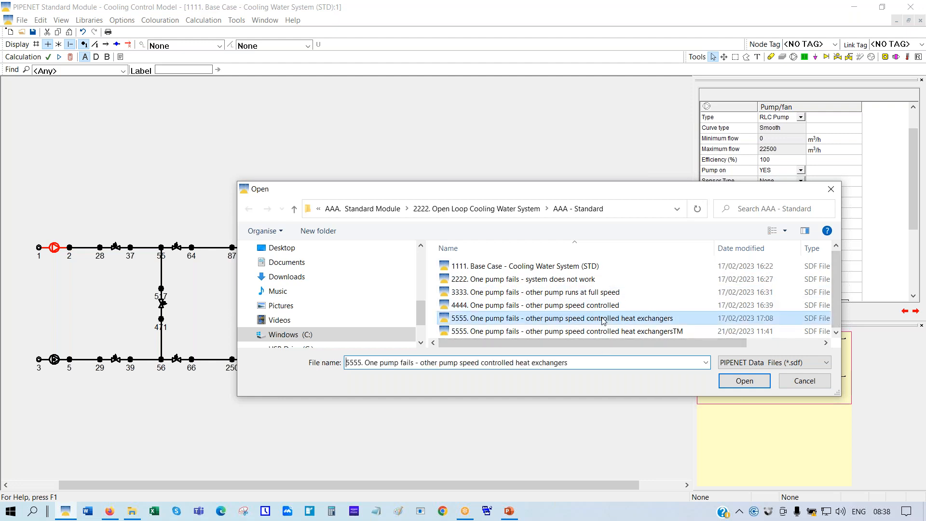
pyautogui.click(745, 381)
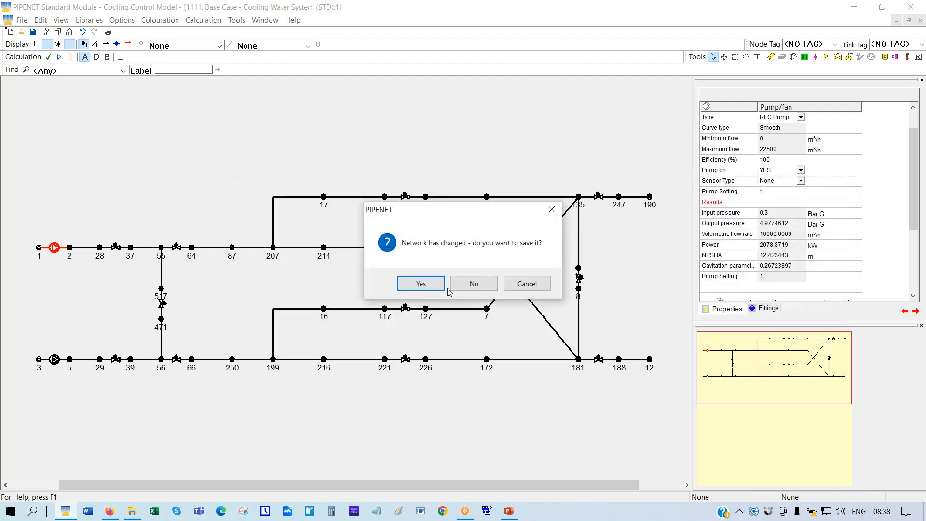
pyautogui.click(474, 283)
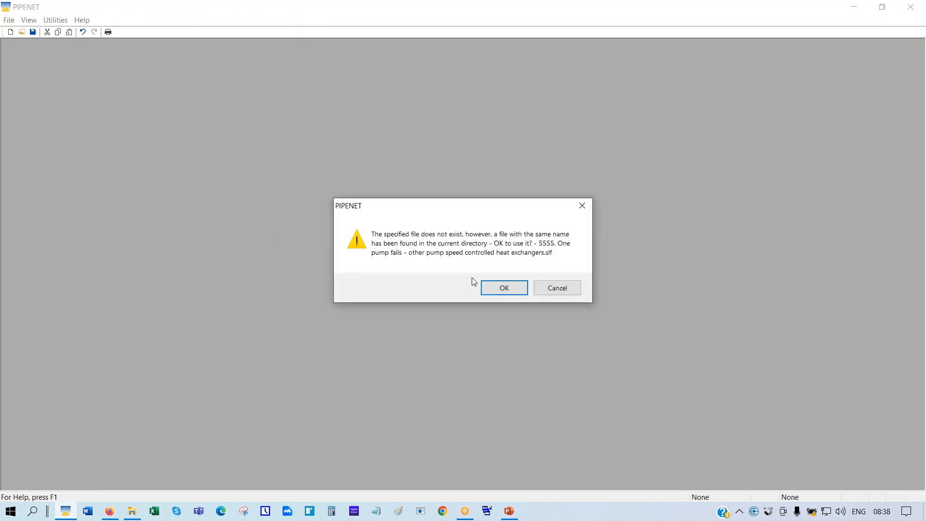
pyautogui.click(497, 290)
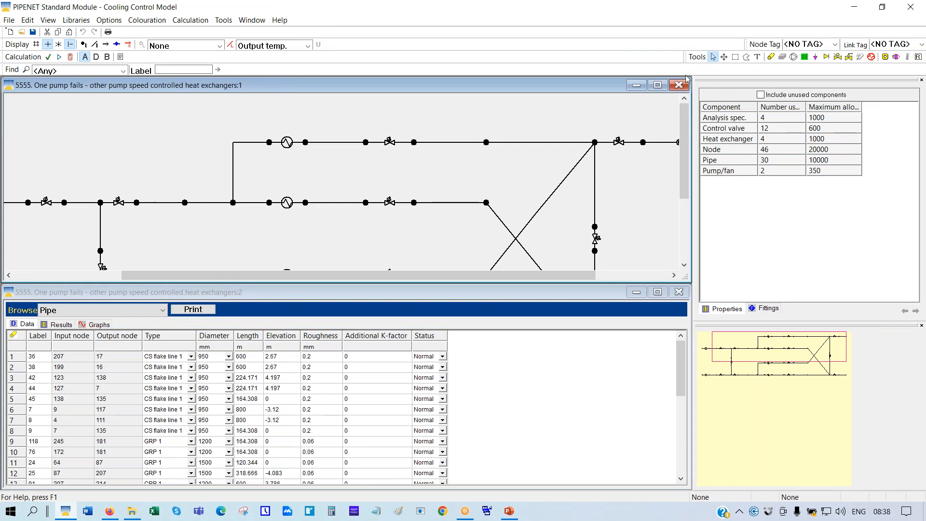
pyautogui.click(659, 85)
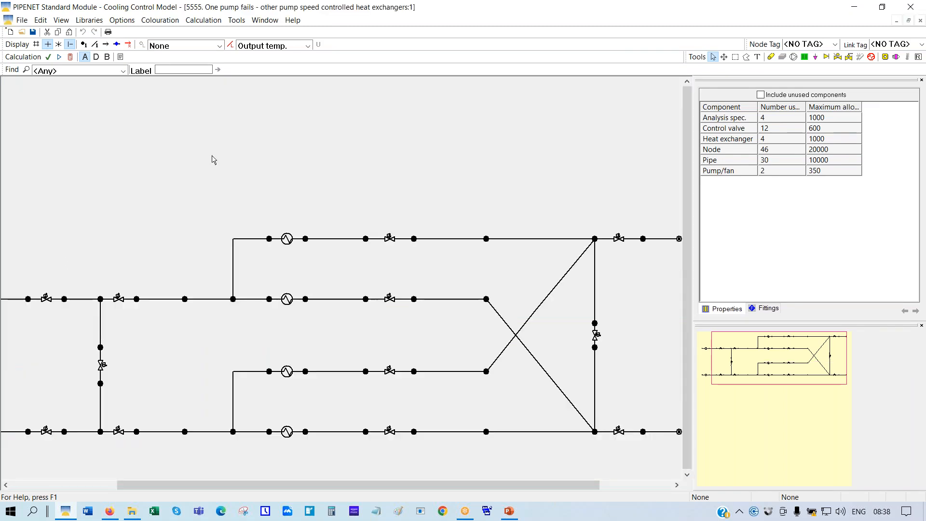
pyautogui.rightClick(213, 156)
pyautogui.click(250, 243)
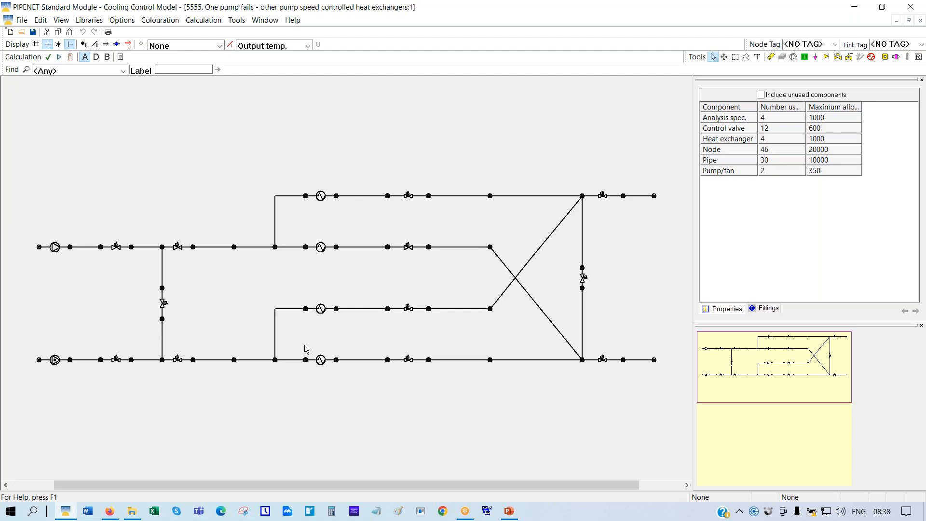
# Calculate the 5555 network, showing output temperatures of 15.0, 26.5 and 25.4 along the pipes
pyautogui.click(70, 57)
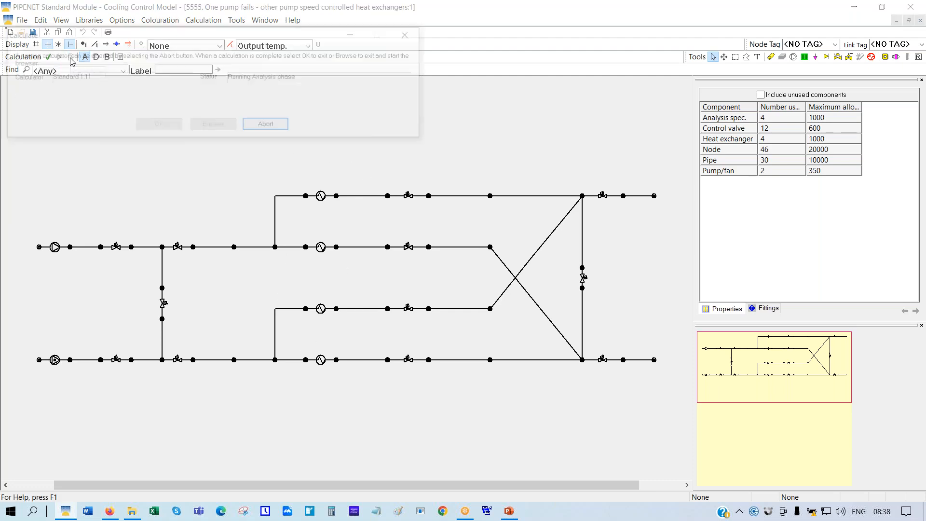
pyautogui.click(156, 126)
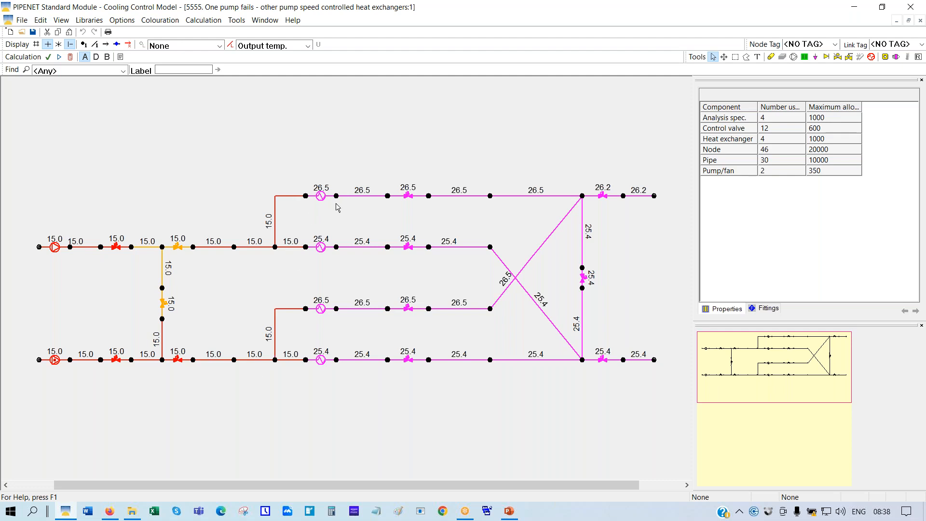
pyautogui.click(122, 19)
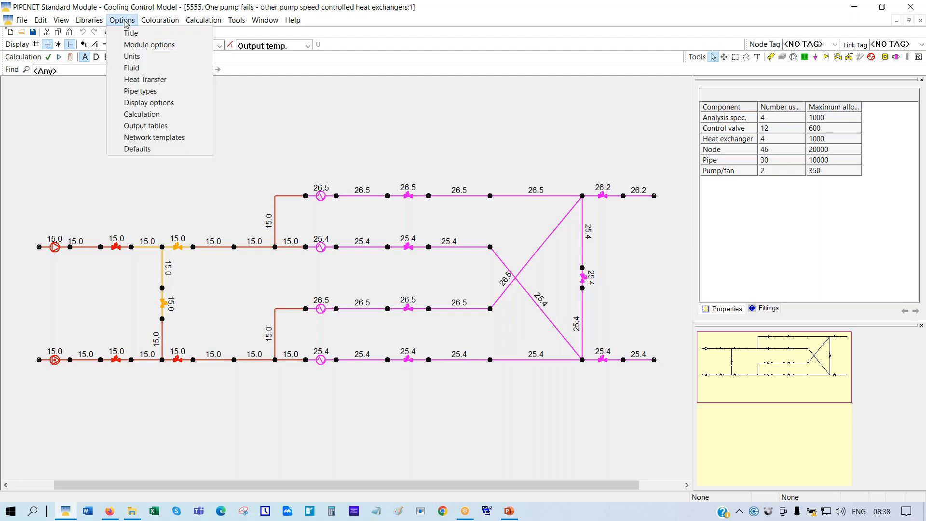
pyautogui.click(155, 80)
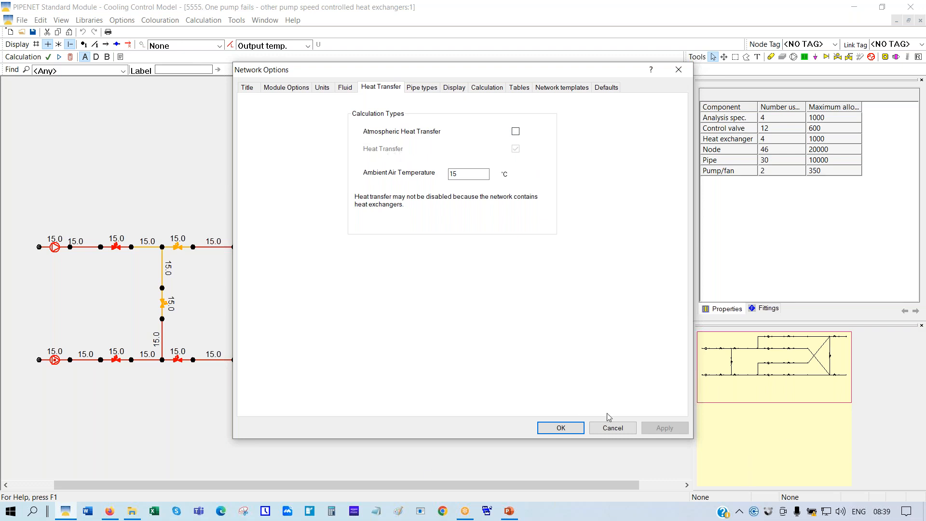
pyautogui.click(612, 428)
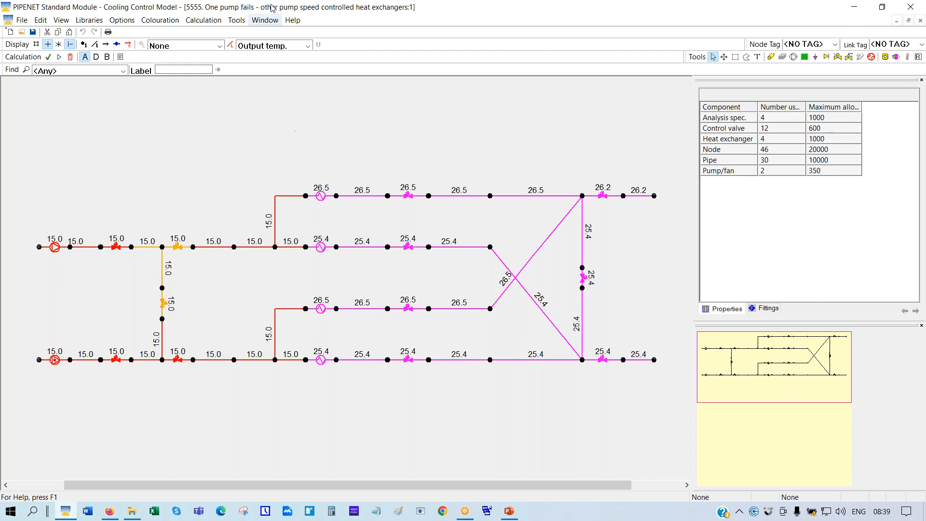
# Launch Convert a Model to Transient from Tools > Utilities
pyautogui.click(237, 21)
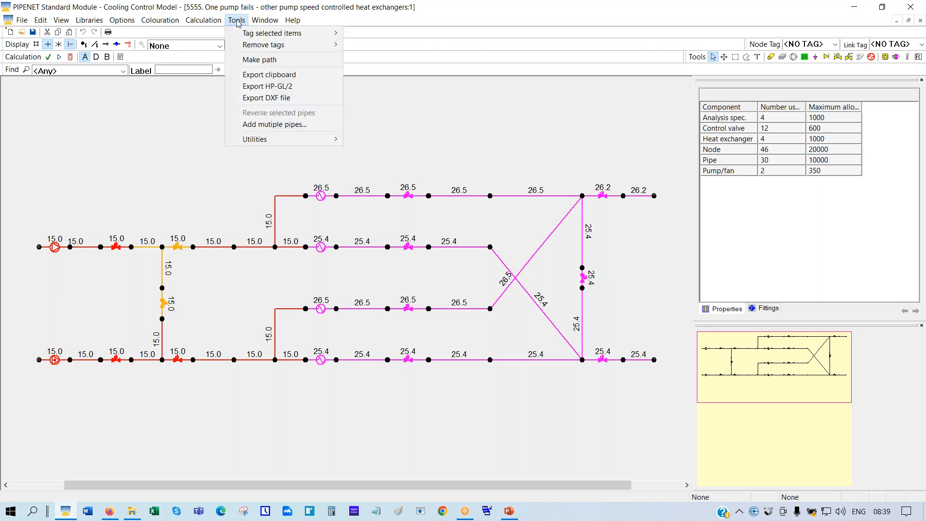
pyautogui.moveTo(293, 145)
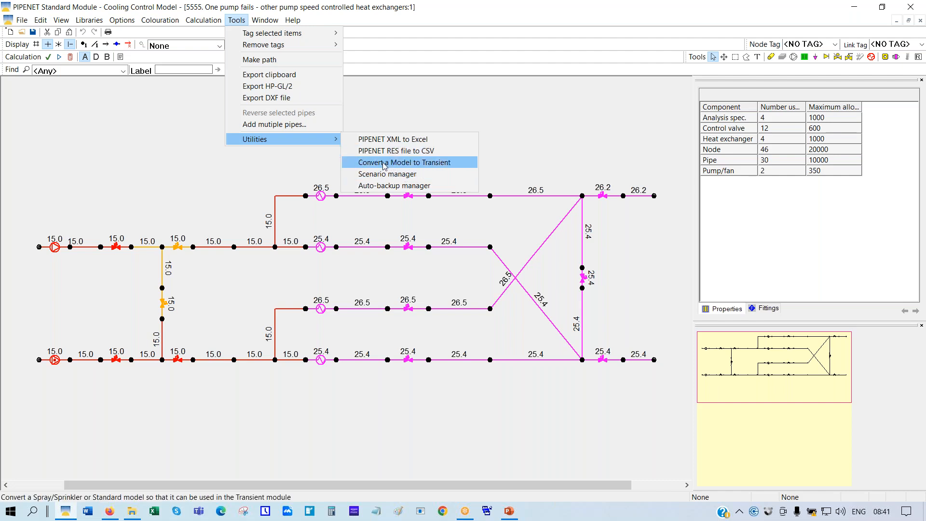
pyautogui.click(384, 164)
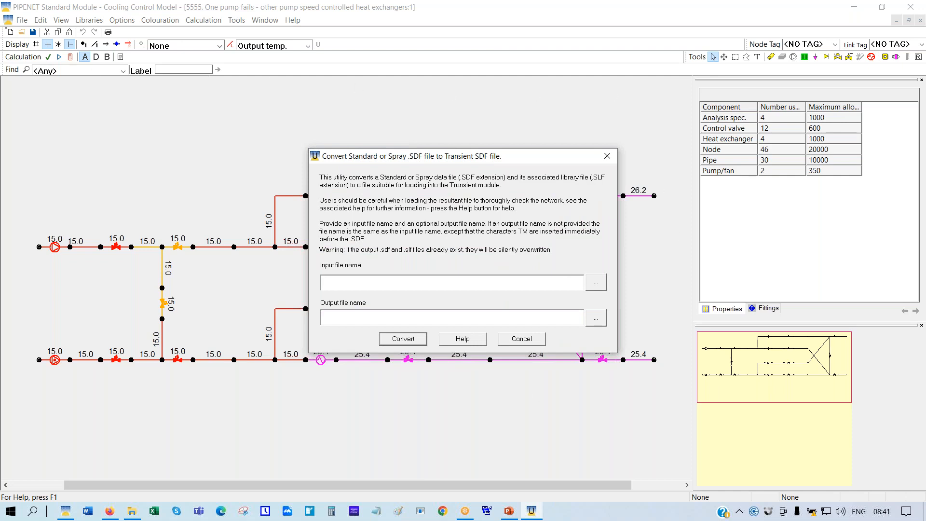
# Select the 5555 heat exchangers case as input and check the TM output file name
pyautogui.click(595, 283)
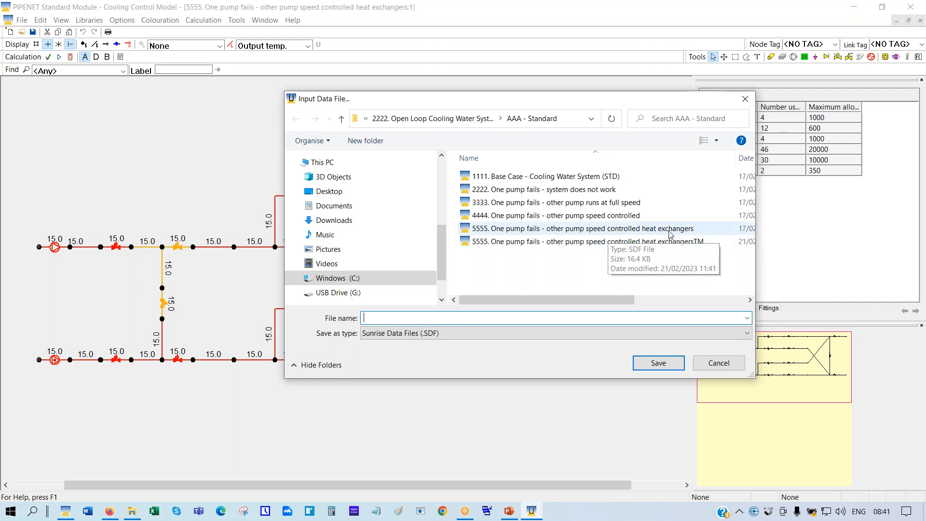
pyautogui.click(634, 233)
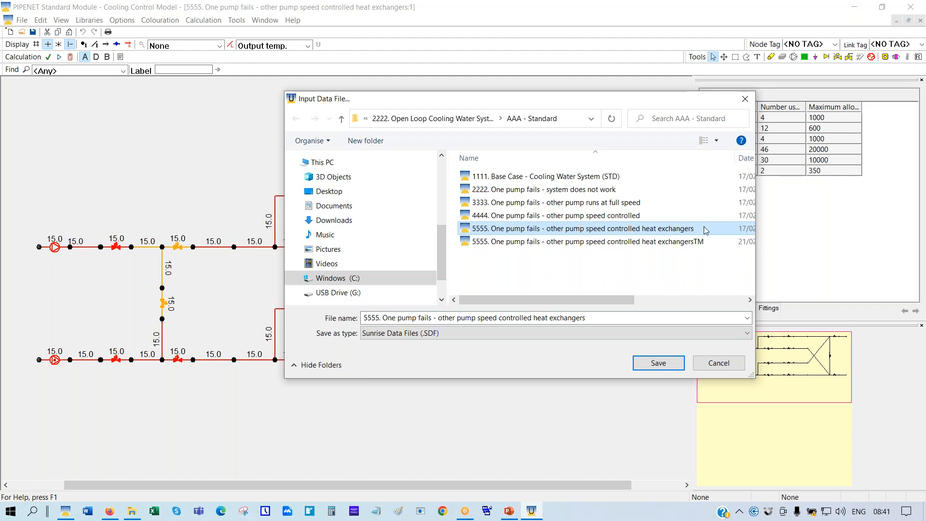
pyautogui.click(653, 363)
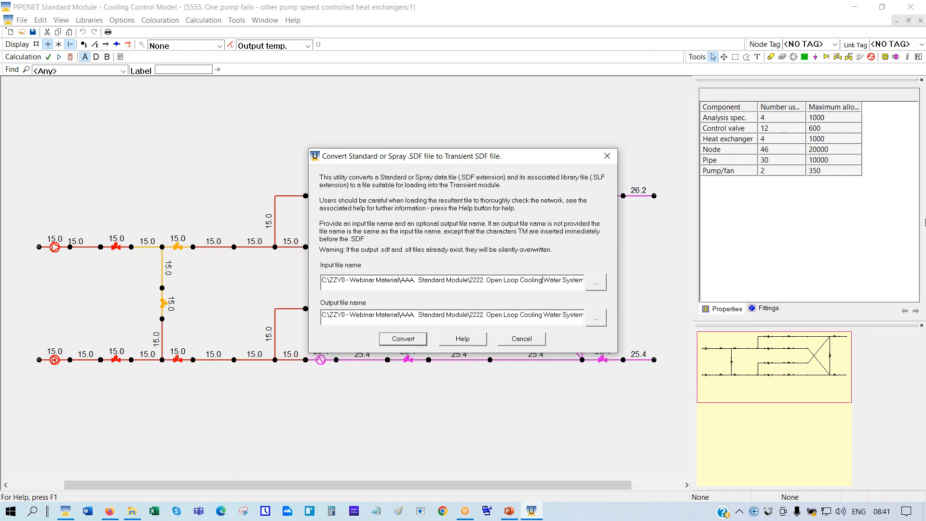
pyautogui.press('End')
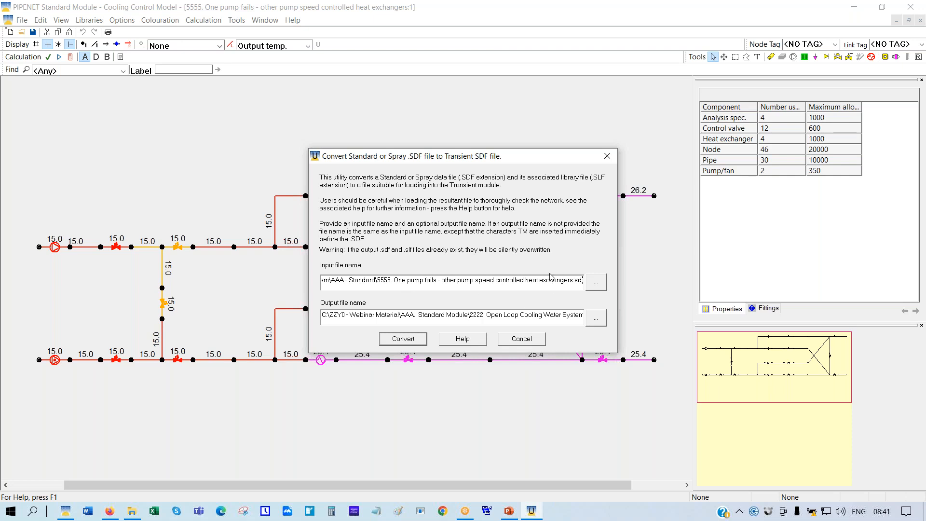
pyautogui.click(534, 314)
pyautogui.press('End')
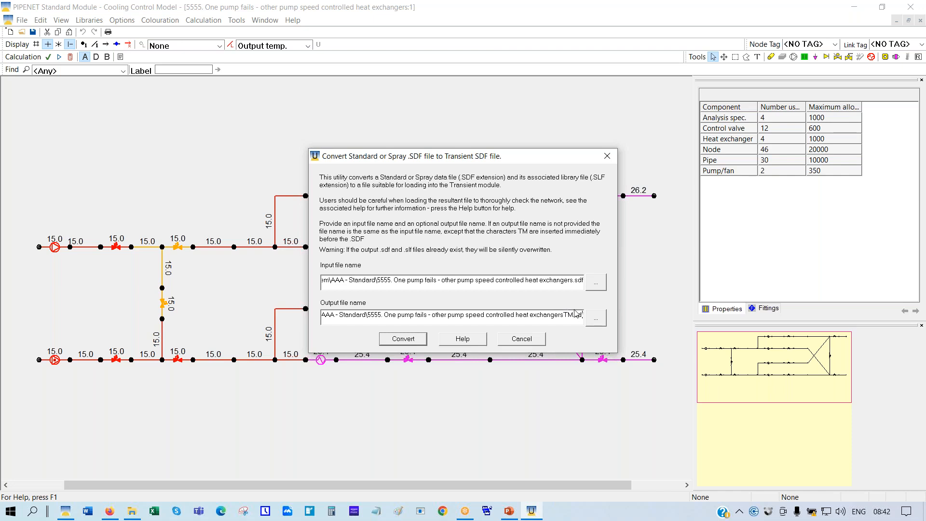
# Run the conversion, acknowledge the completion message, and close the converter
pyautogui.click(408, 343)
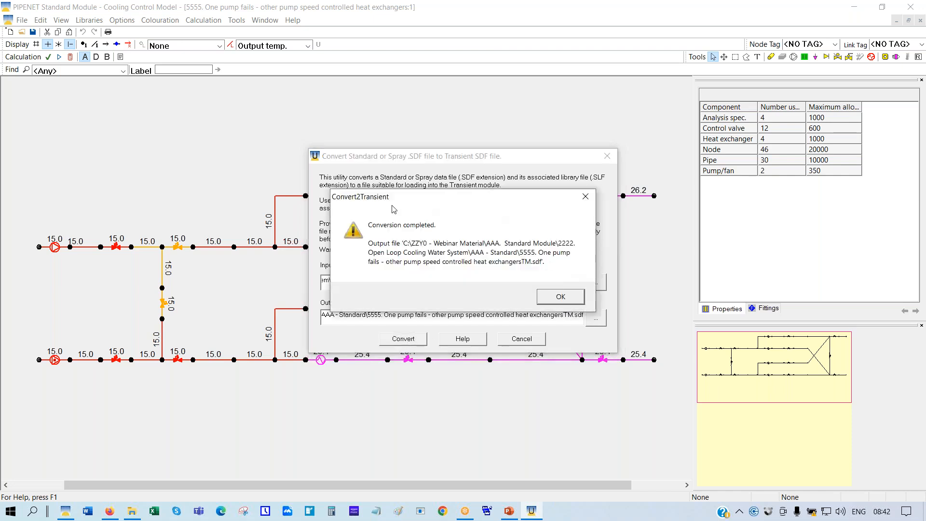
pyautogui.click(556, 298)
pyautogui.click(522, 340)
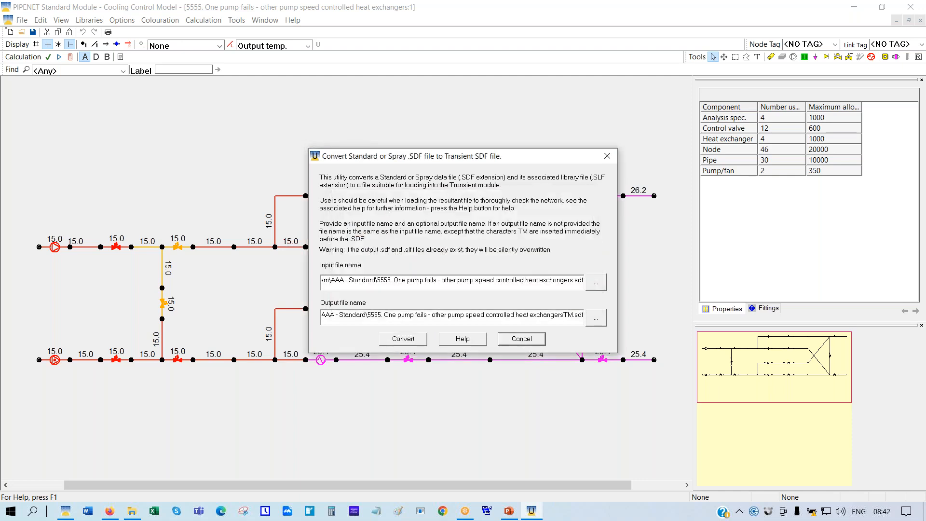
# Open the converted 5555 heat exchangers TM file
pyautogui.click(21, 31)
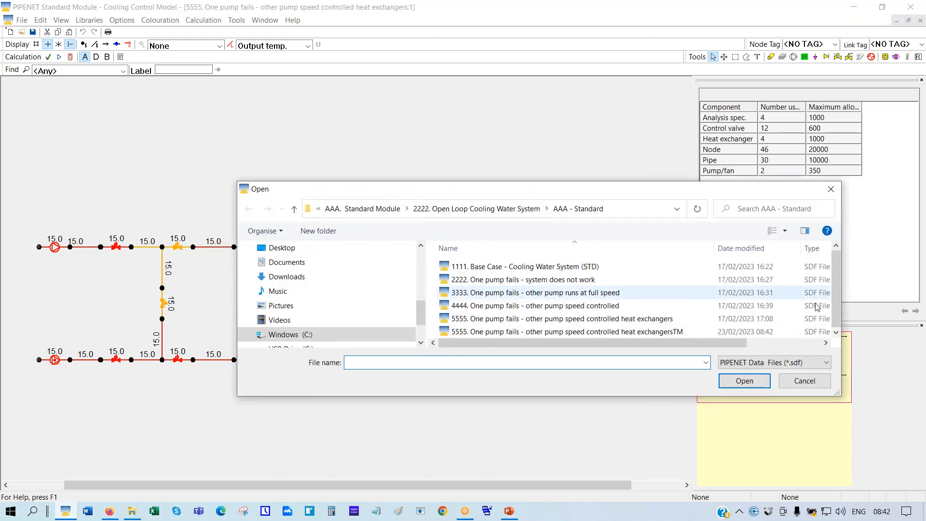
pyautogui.moveTo(834, 295); pyautogui.dragTo(835, 296)
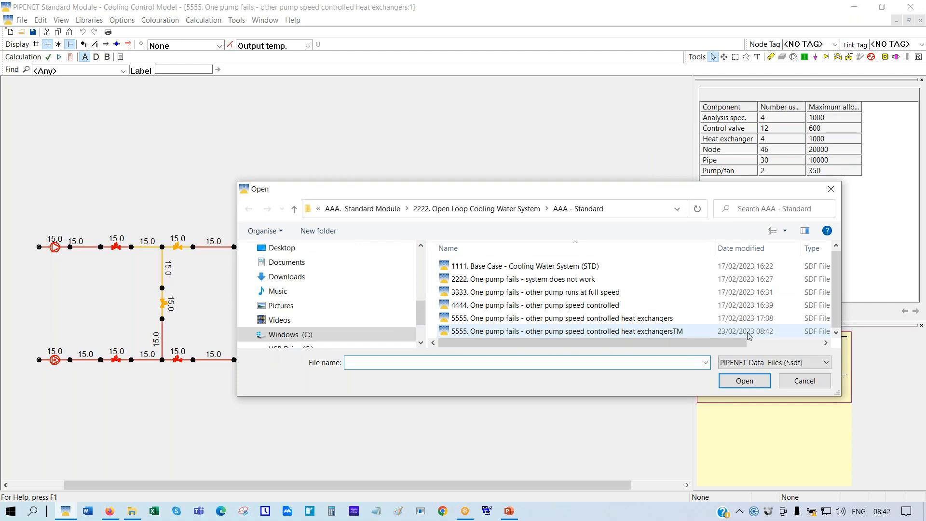
pyautogui.click(642, 332)
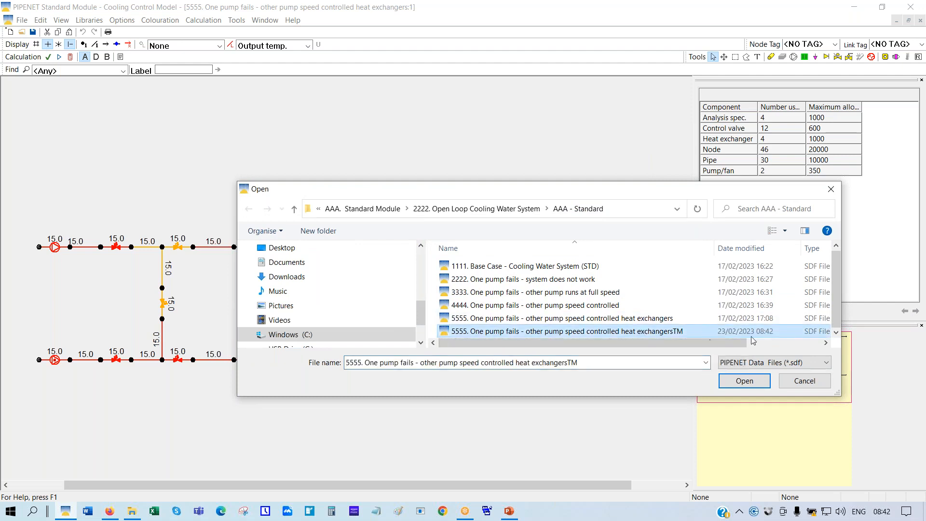
pyautogui.click(742, 383)
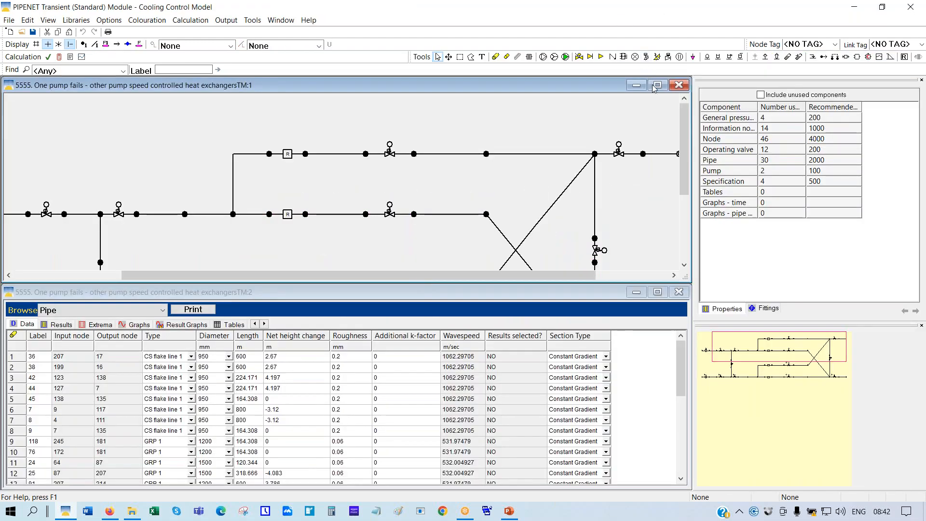
# Maximize the network window and scale the converted network to fit
pyautogui.click(659, 85)
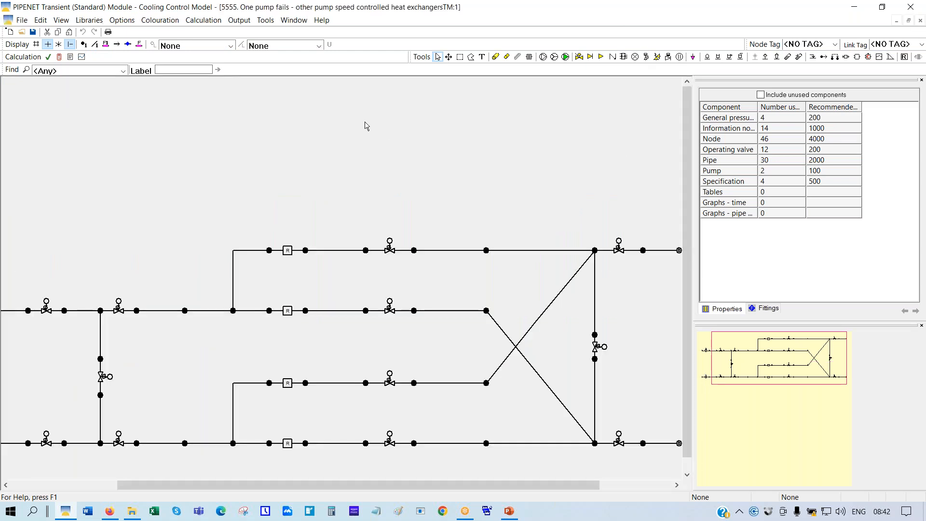
pyautogui.rightClick(366, 123)
pyautogui.click(399, 212)
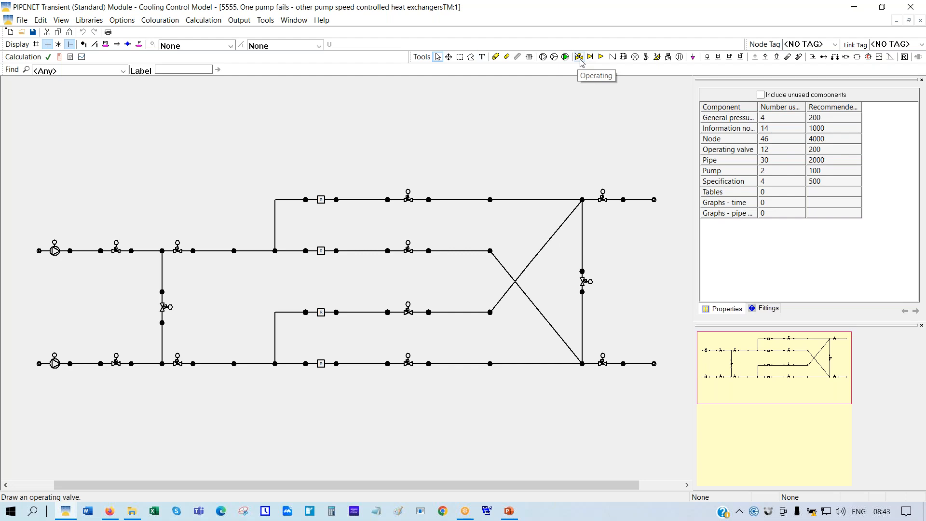
# Inspect pump 1 and its information node INFO@8, then bring up the Open dialog
pyautogui.click(54, 253)
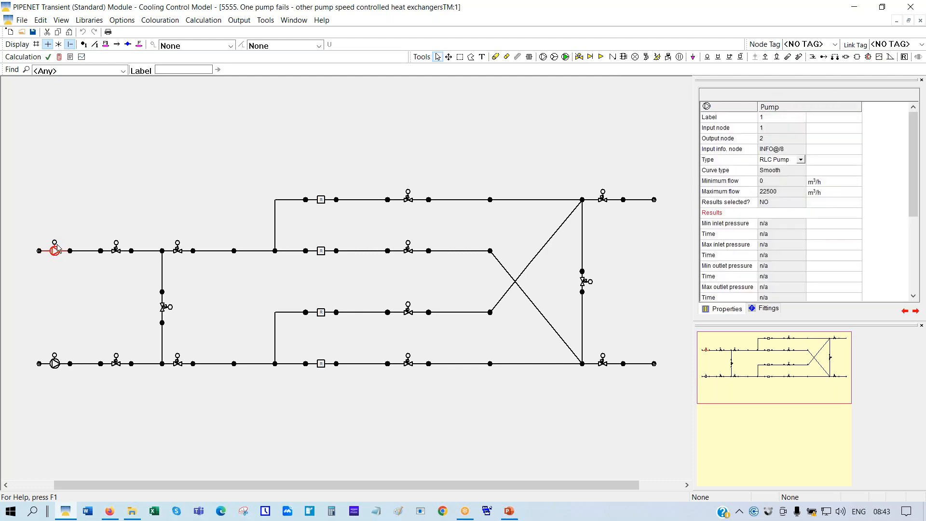
pyautogui.click(55, 243)
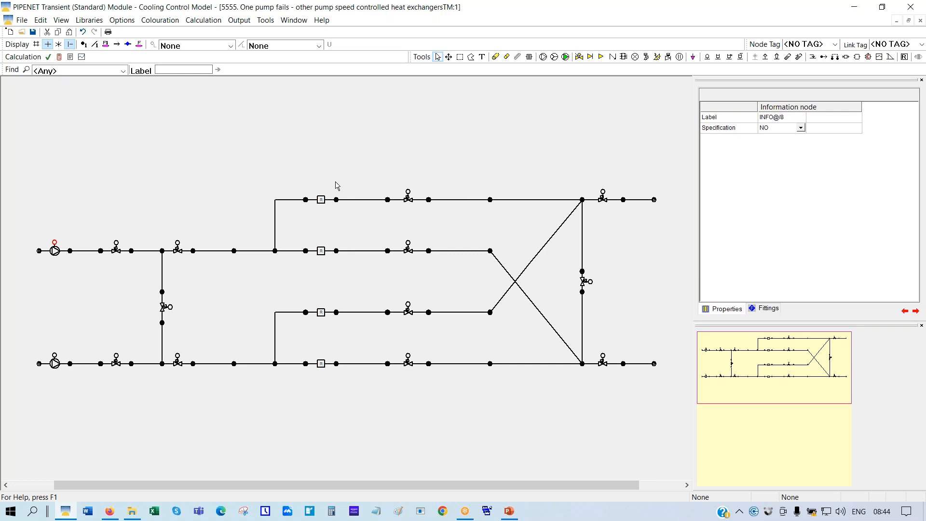
pyautogui.click(22, 32)
# Open the 1111 steady-state check file from 2222 > BBB - Transient, discarding unsaved changes
pyautogui.click(459, 213)
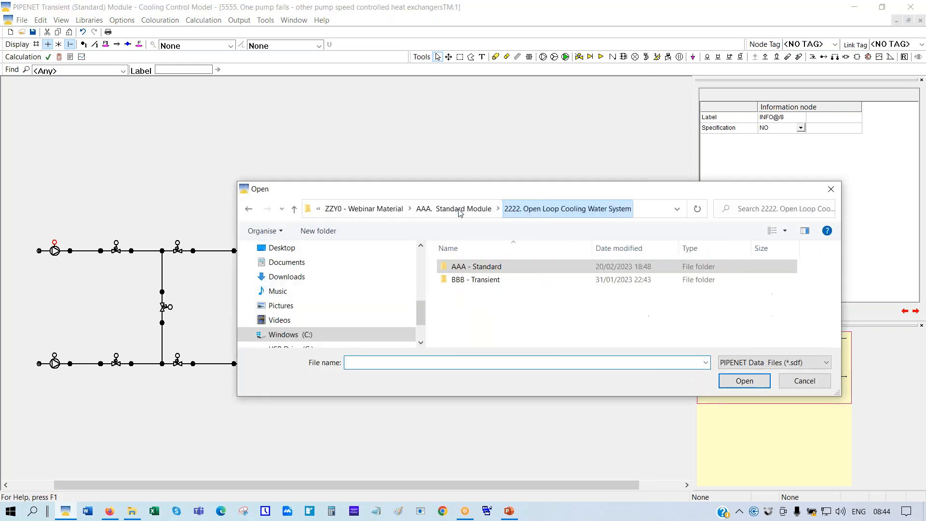
pyautogui.doubleClick(486, 282)
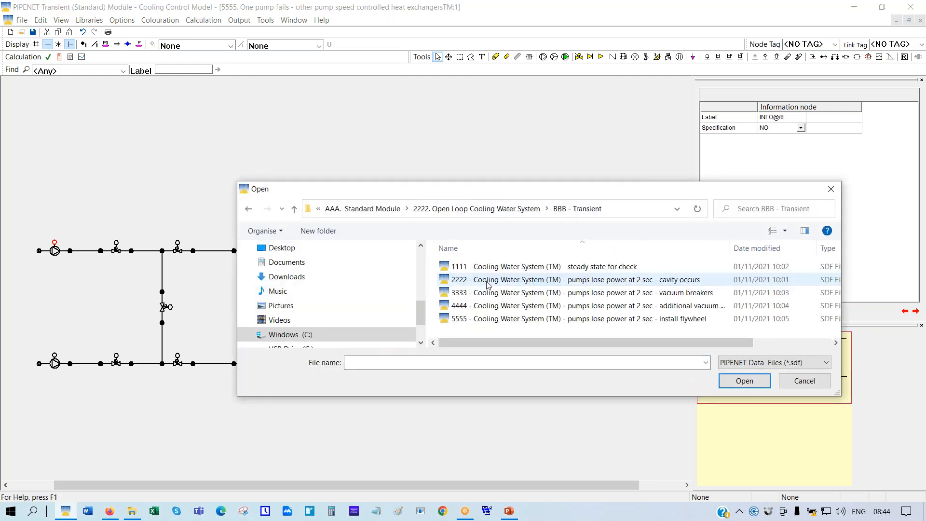
pyautogui.doubleClick(501, 267)
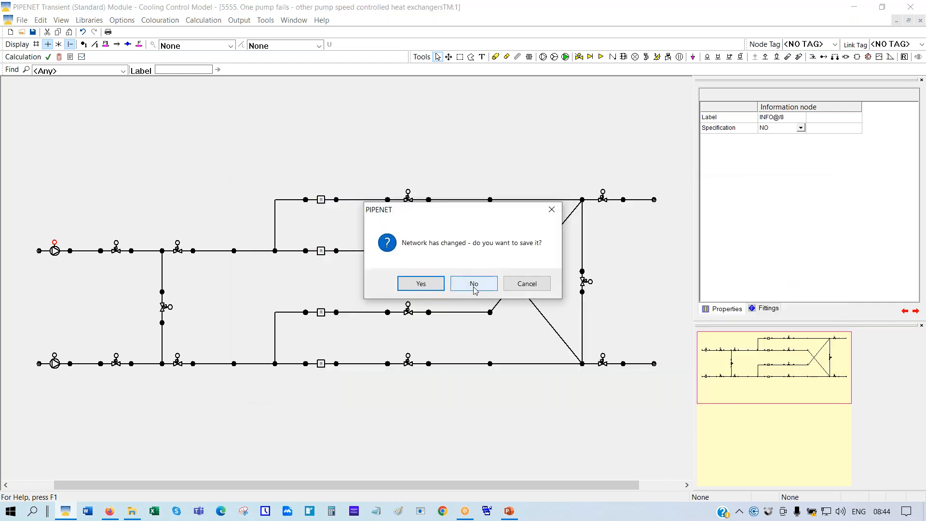
pyautogui.click(474, 285)
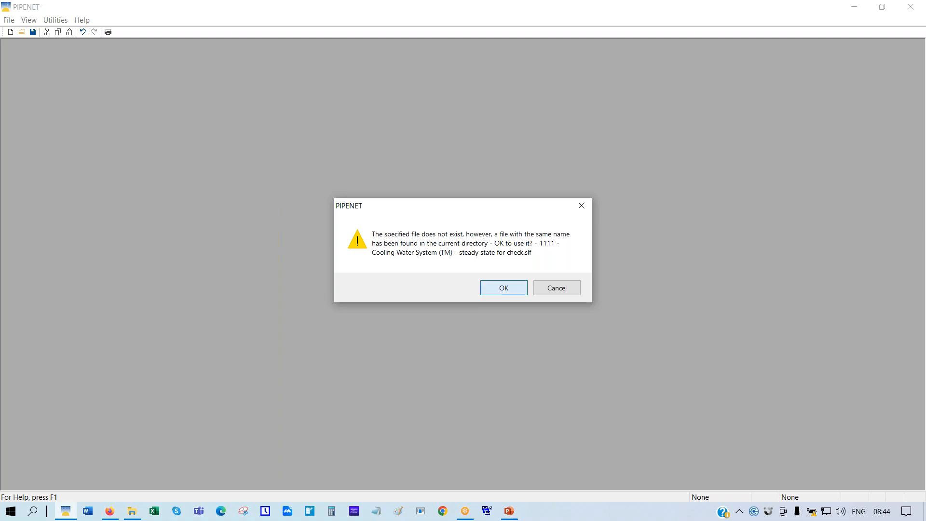
pyautogui.click(493, 287)
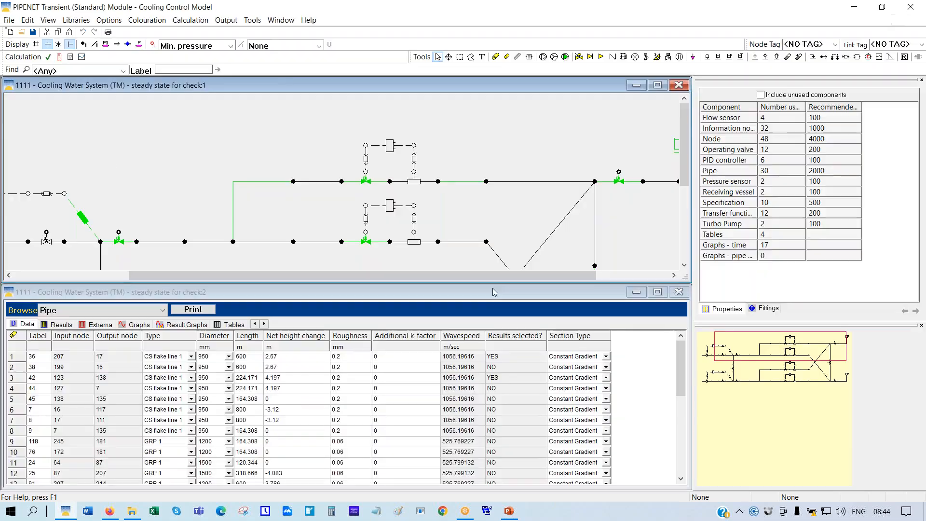
# Maximize the network window and scale the 1111 diagram to fit
pyautogui.click(658, 86)
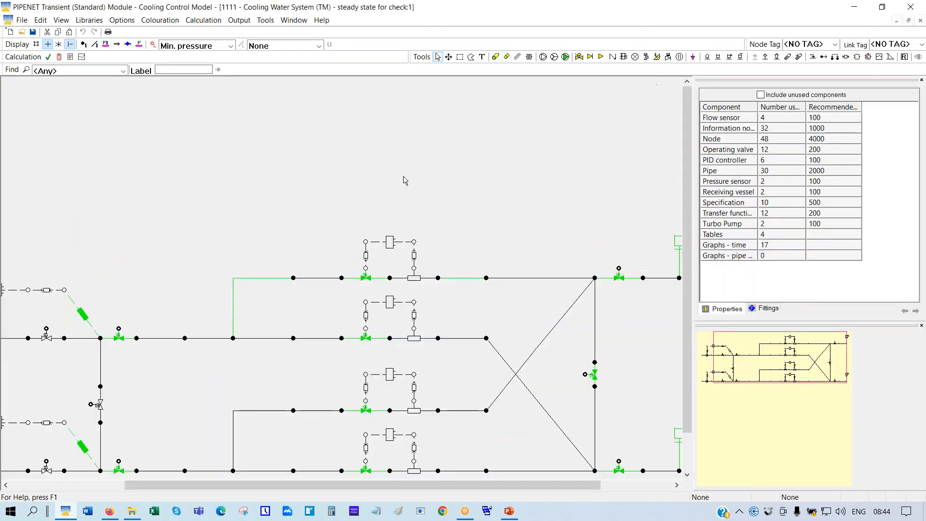
pyautogui.rightClick(433, 179)
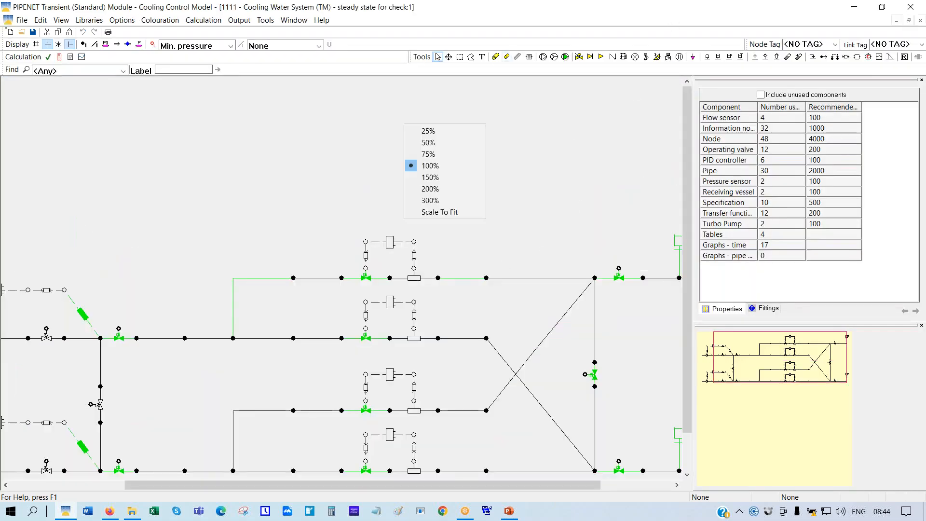
pyautogui.click(437, 213)
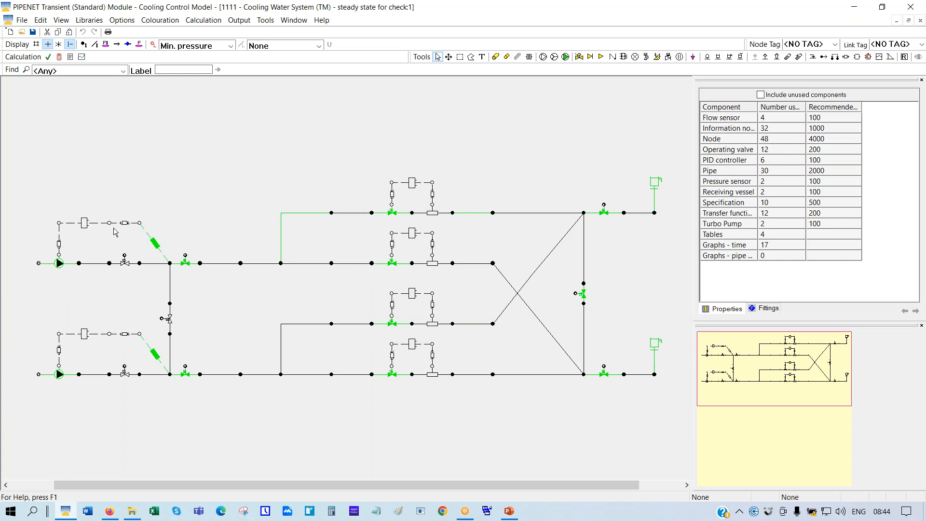
# Inspect the valve, info node 65, pressure sensor, transfer function 31 and PID controller 16
pyautogui.click(187, 267)
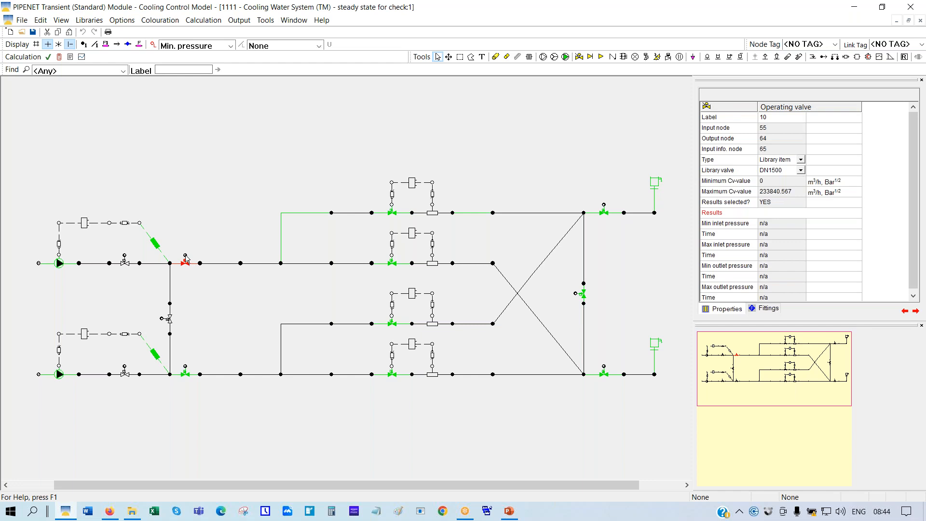
pyautogui.click(186, 258)
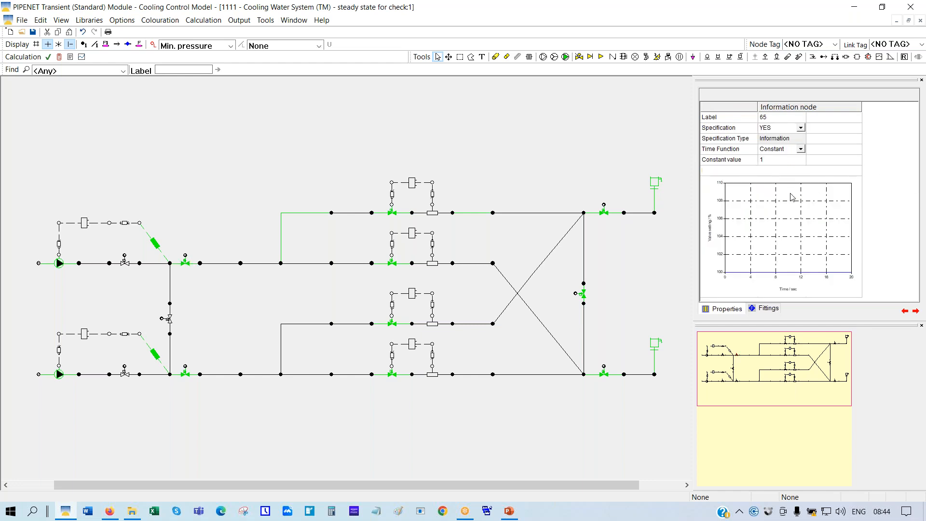
pyautogui.click(732, 161)
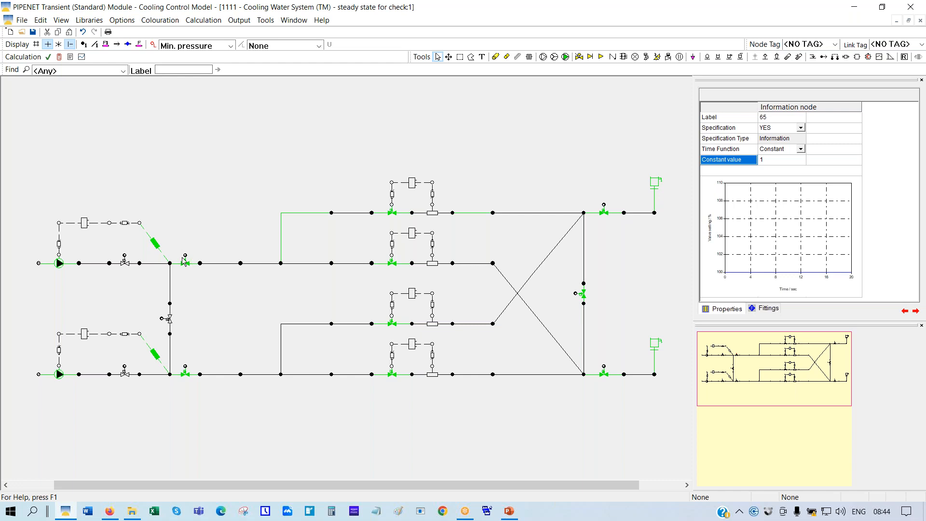
pyautogui.click(153, 242)
pyautogui.click(124, 223)
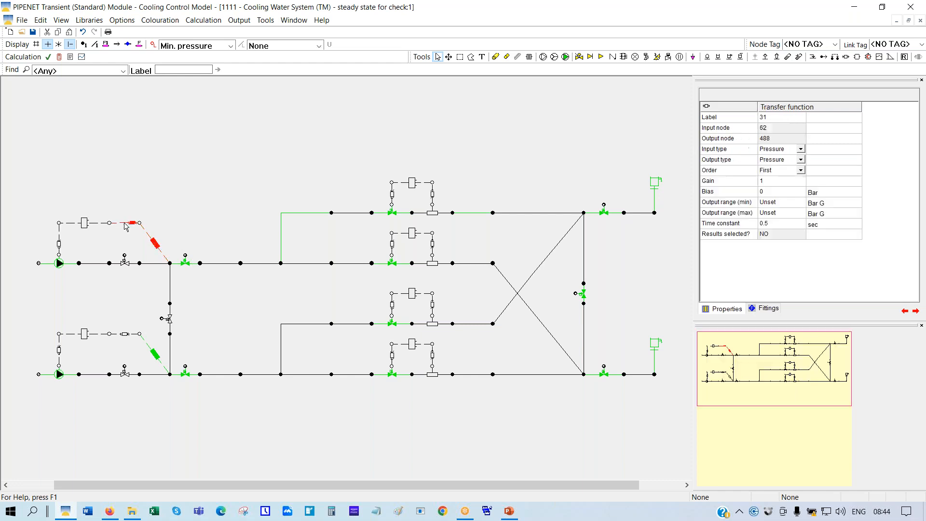
pyautogui.click(85, 224)
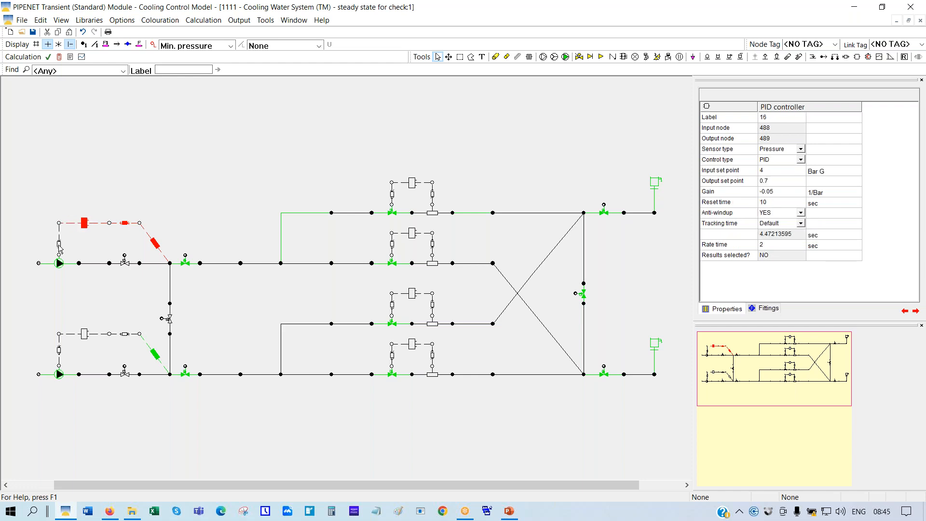
# Inspect transfer function 32, then view PID controller 16's Control type options
pyautogui.click(59, 246)
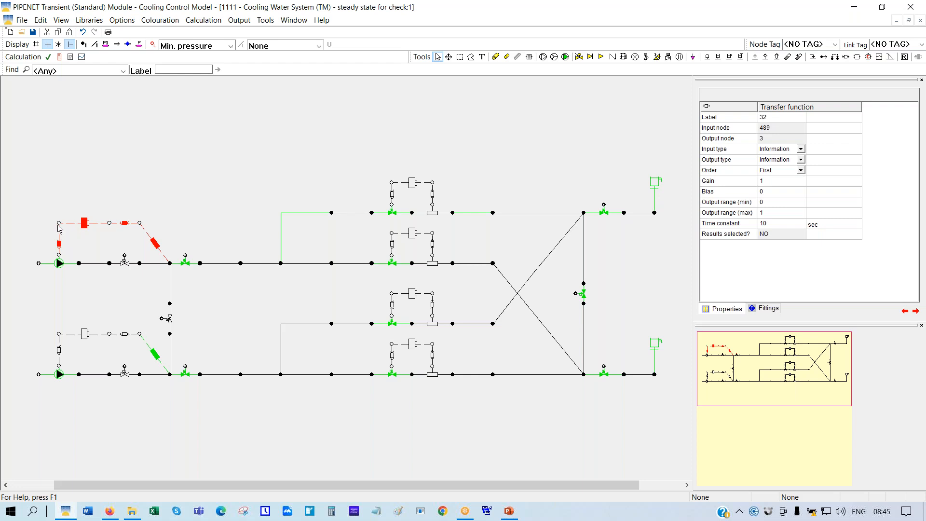
pyautogui.click(84, 225)
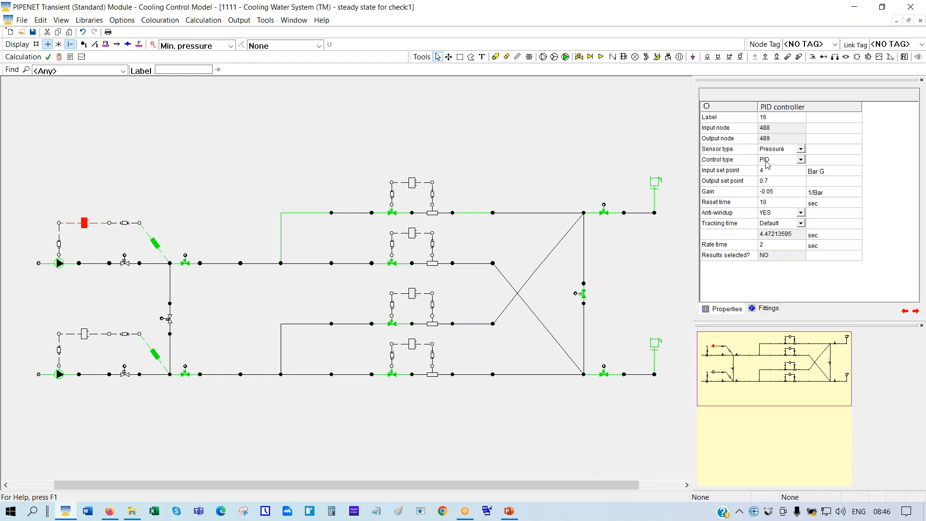
pyautogui.click(801, 161)
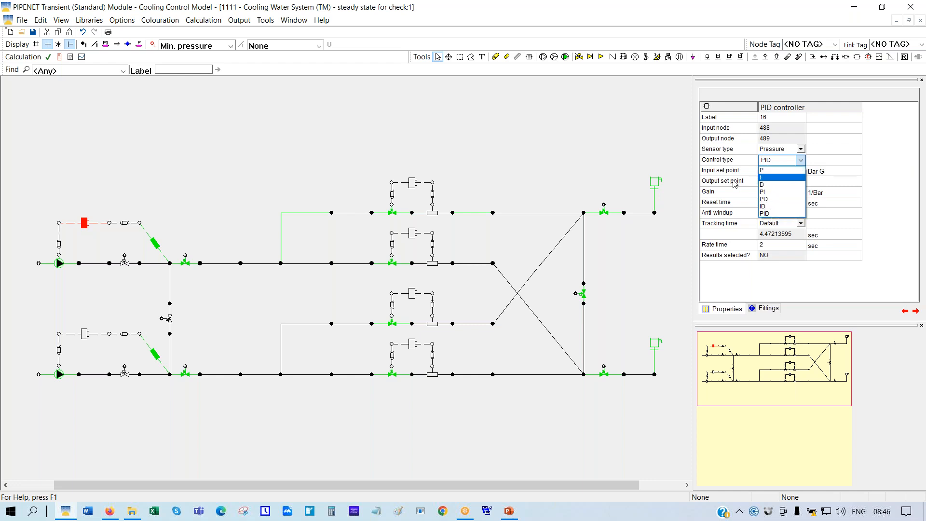
# Leave PID selected as PID controller 16's control type
pyautogui.click(669, 160)
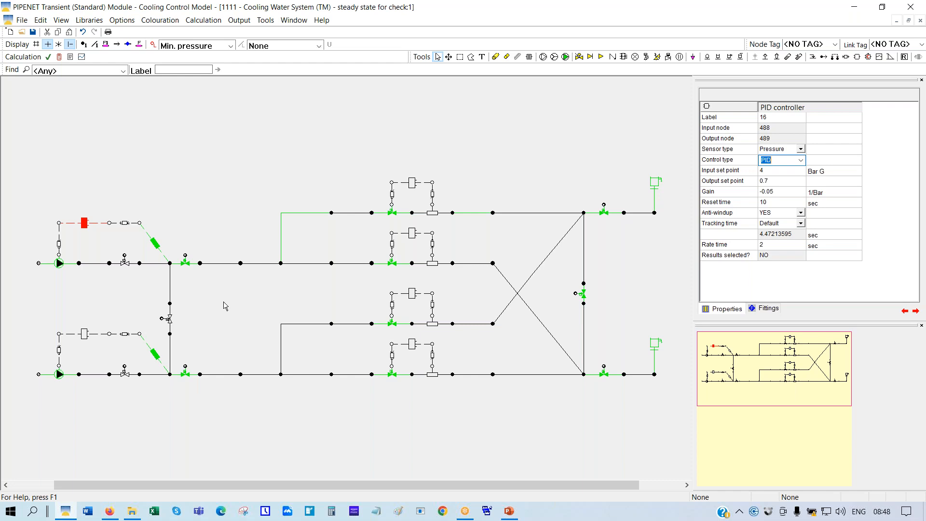
pyautogui.click(60, 263)
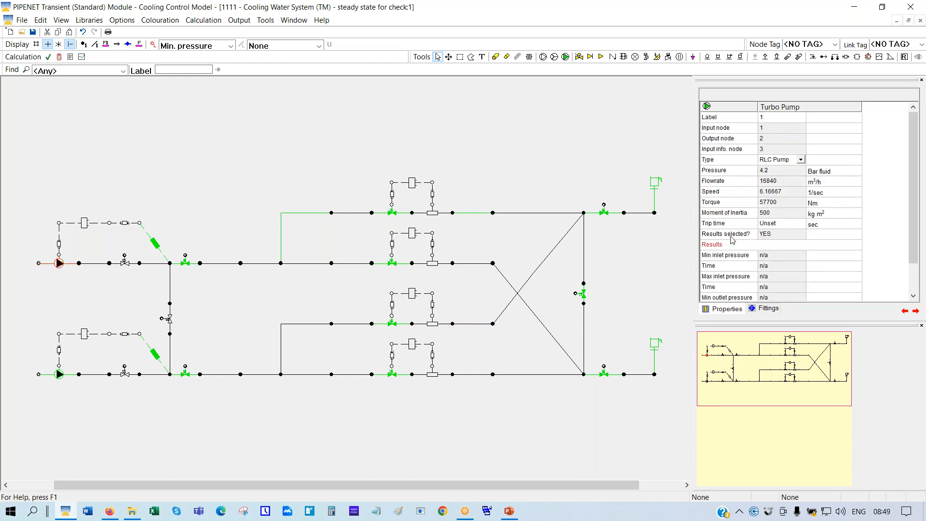
pyautogui.click(718, 227)
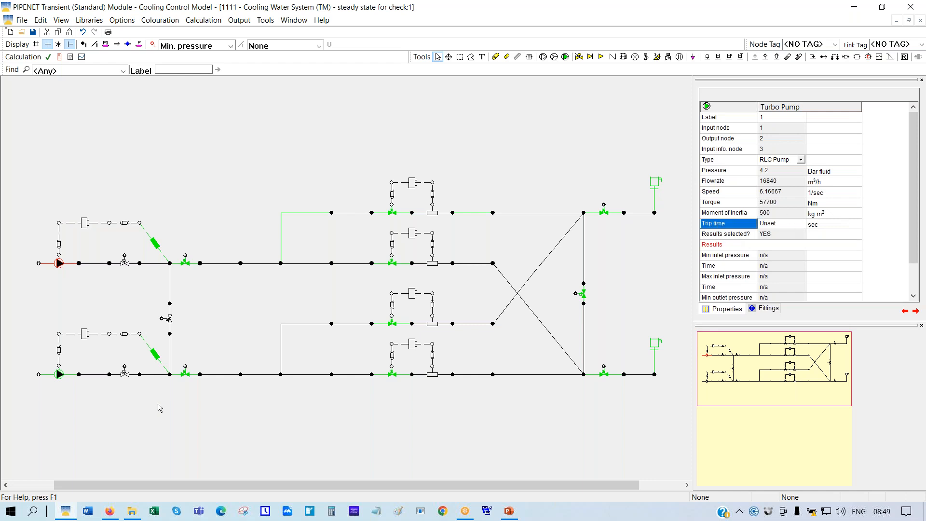
pyautogui.click(59, 375)
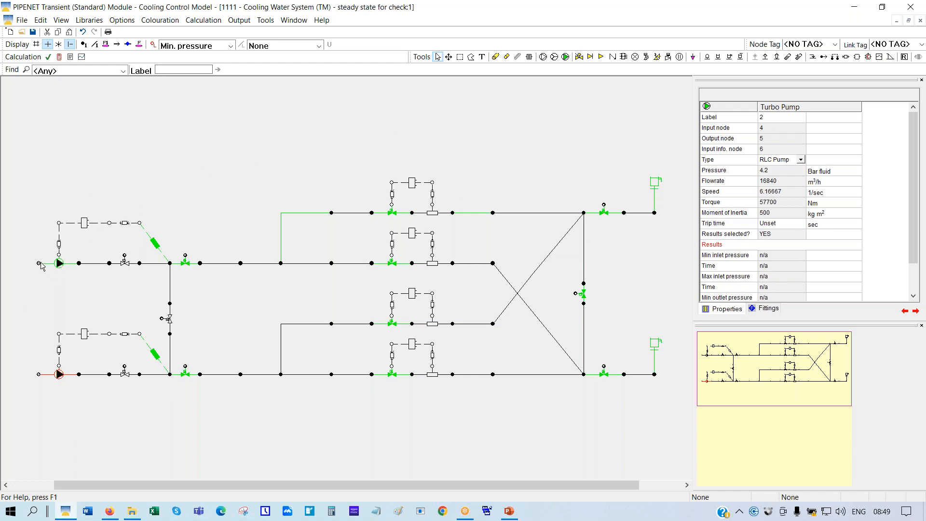
pyautogui.click(39, 263)
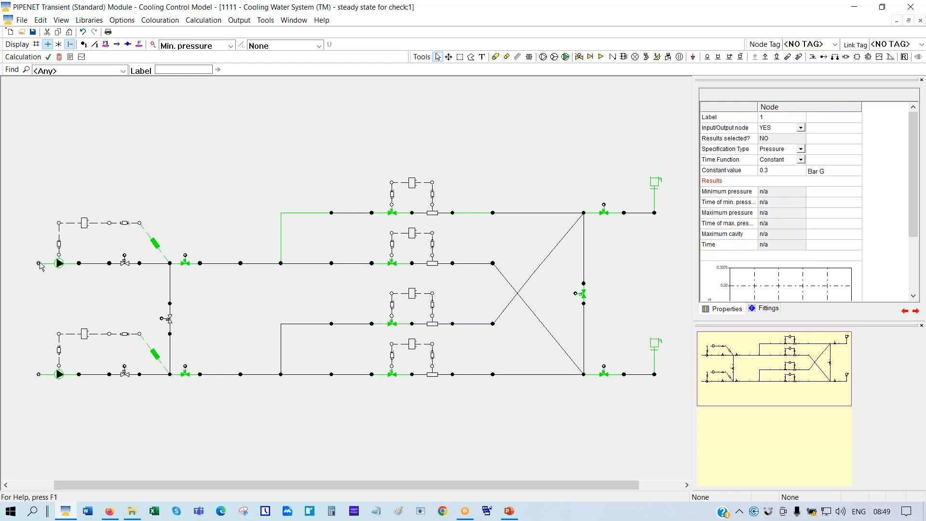
pyautogui.click(230, 45)
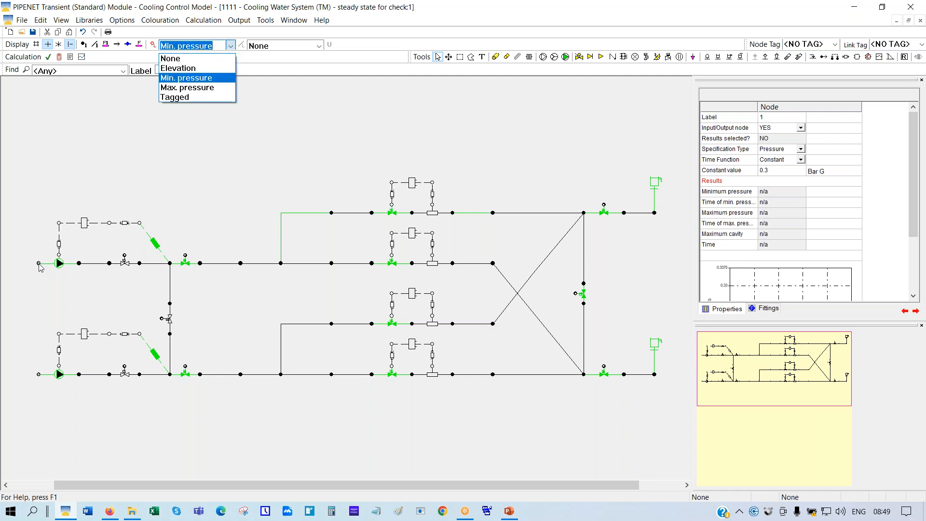
pyautogui.click(40, 266)
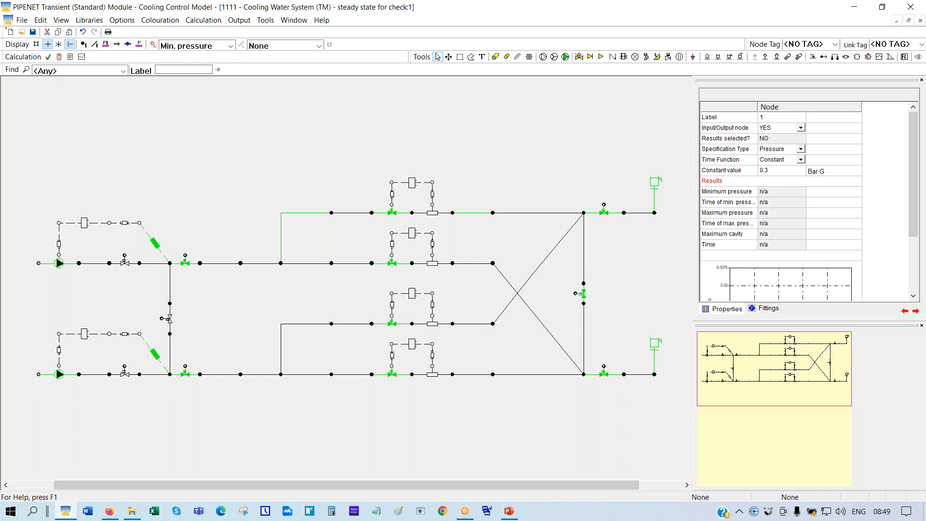
pyautogui.click(231, 46)
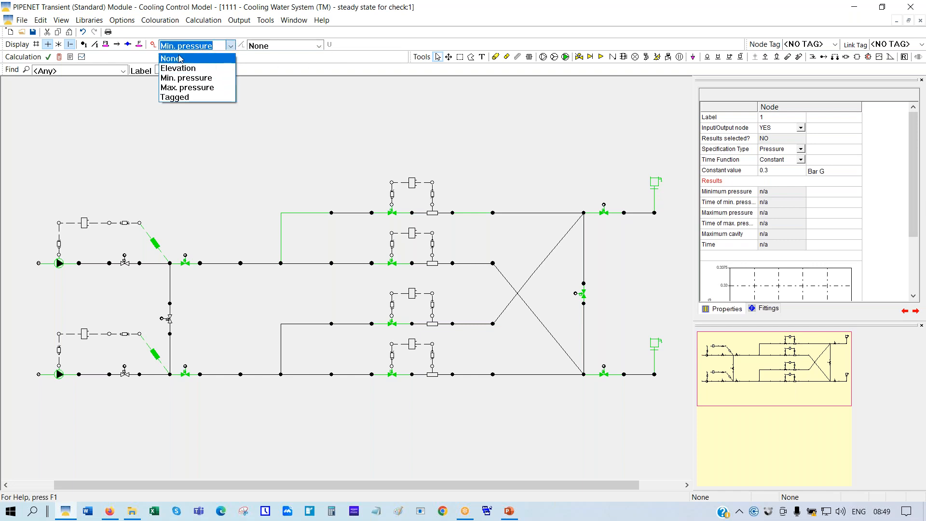
pyautogui.click(179, 58)
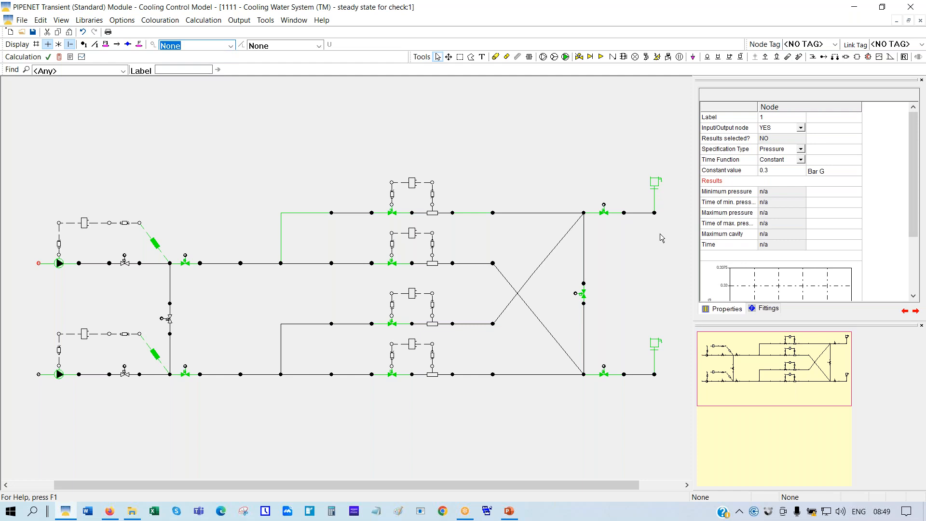
pyautogui.click(719, 173)
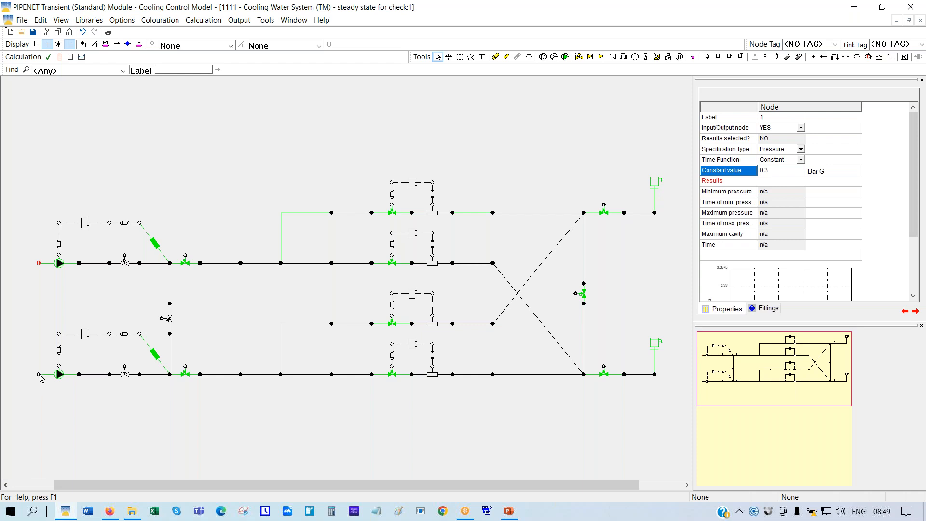
pyautogui.click(39, 374)
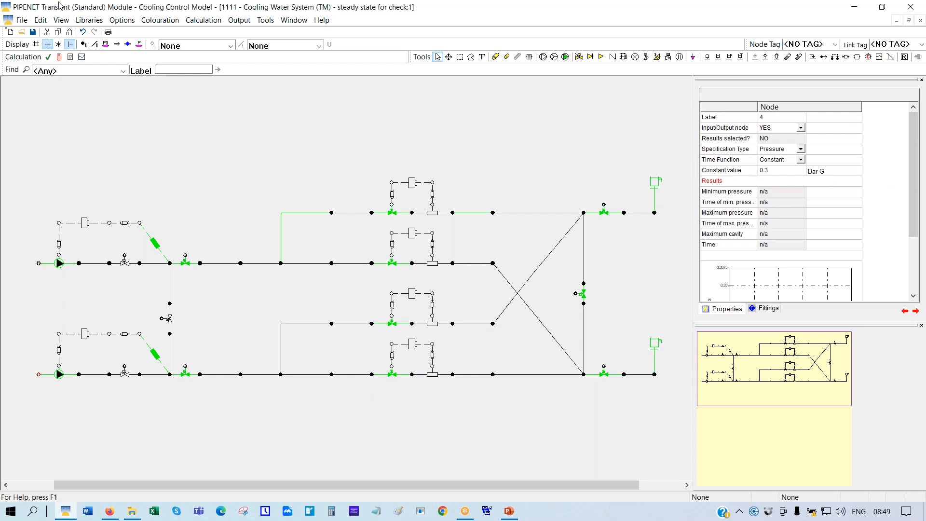
# Run the transient calculation overwriting previous output, then select pump 1 and open Graphs
pyautogui.click(59, 57)
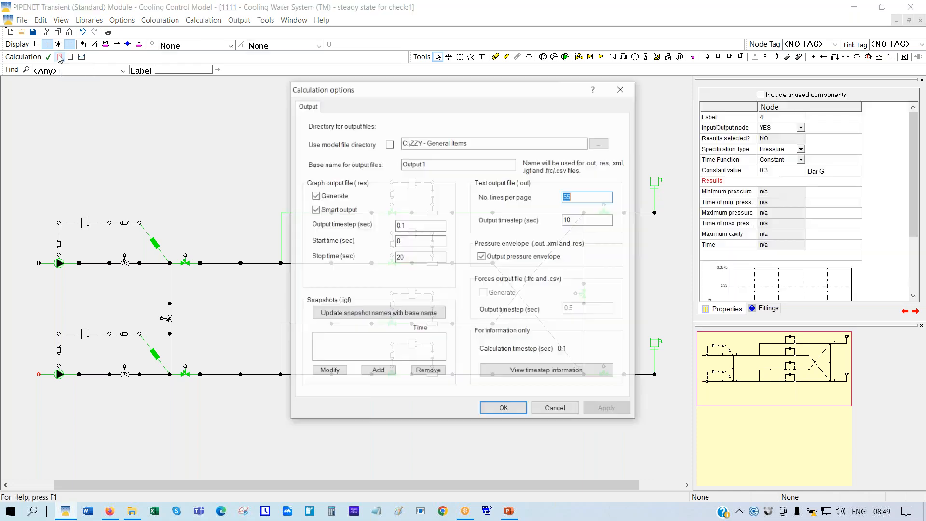
pyautogui.click(502, 409)
pyautogui.click(497, 297)
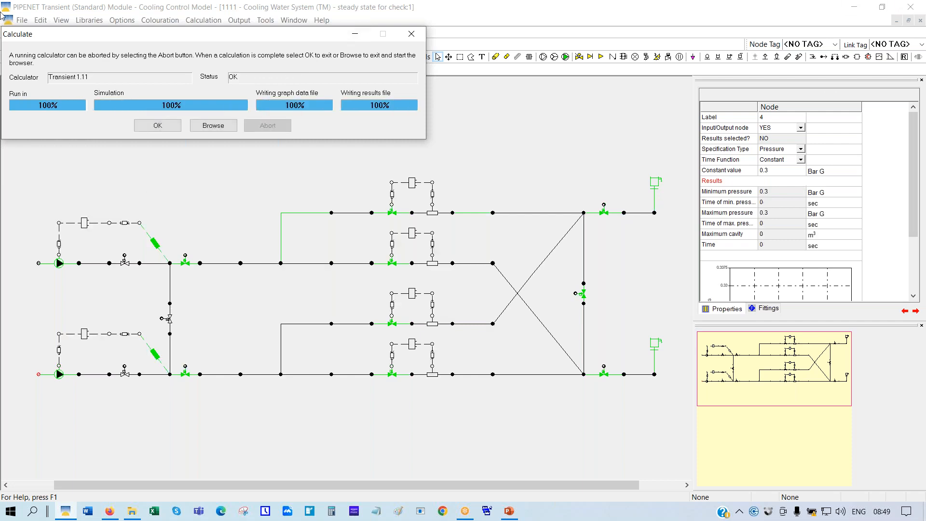
pyautogui.click(159, 126)
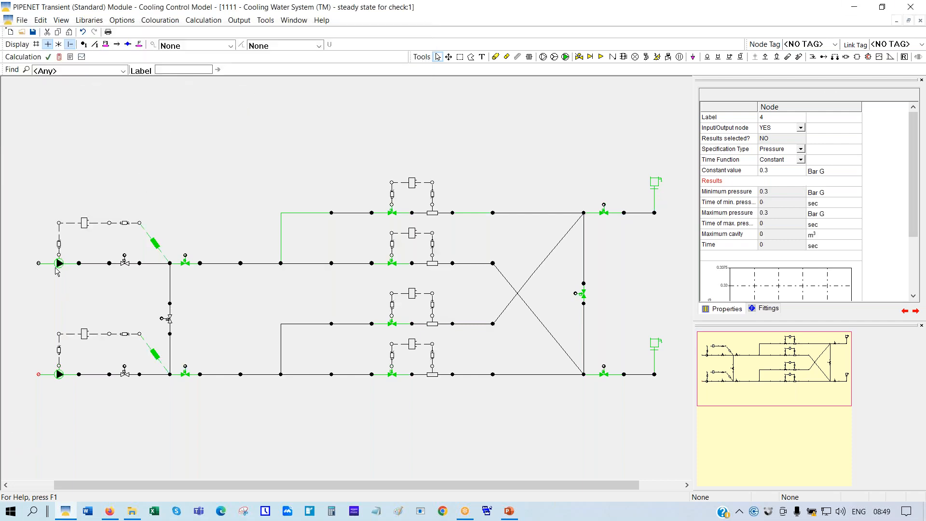
pyautogui.click(59, 263)
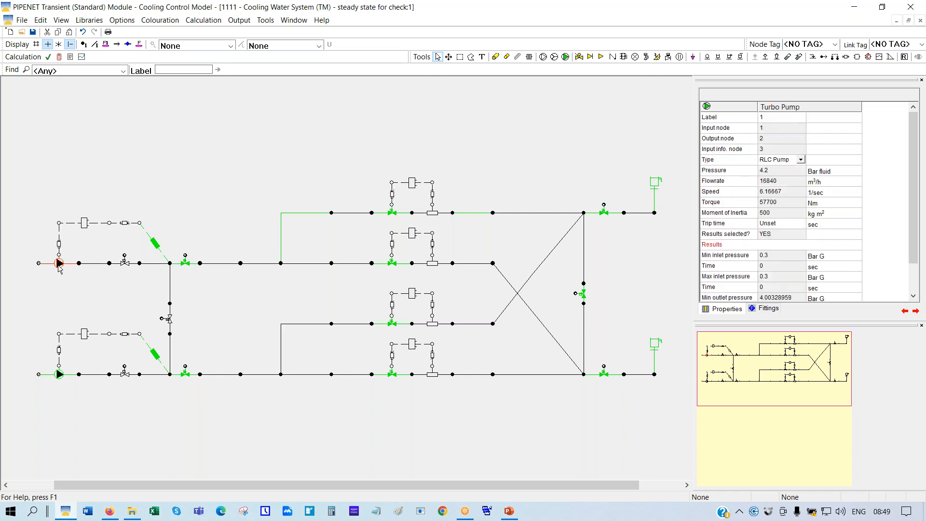
pyautogui.click(82, 58)
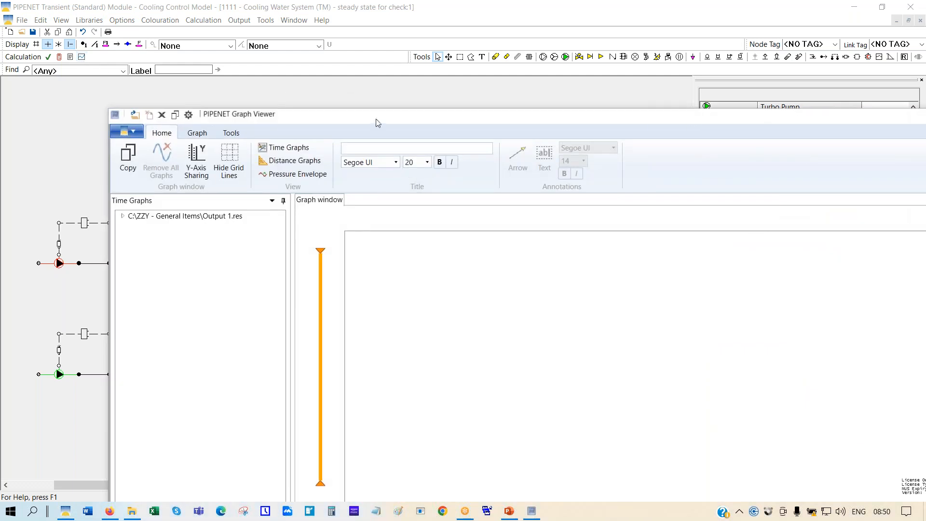
# Maximize the viewer and plot turbo pump 1's pump proportional speed from Output 1.res, dropping rotation speed
pyautogui.doubleClick(376, 119)
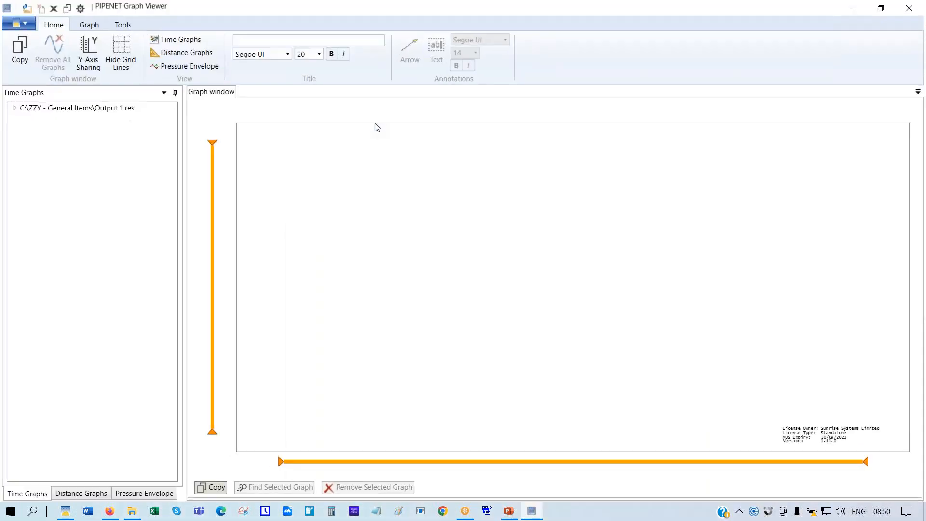
pyautogui.click(15, 109)
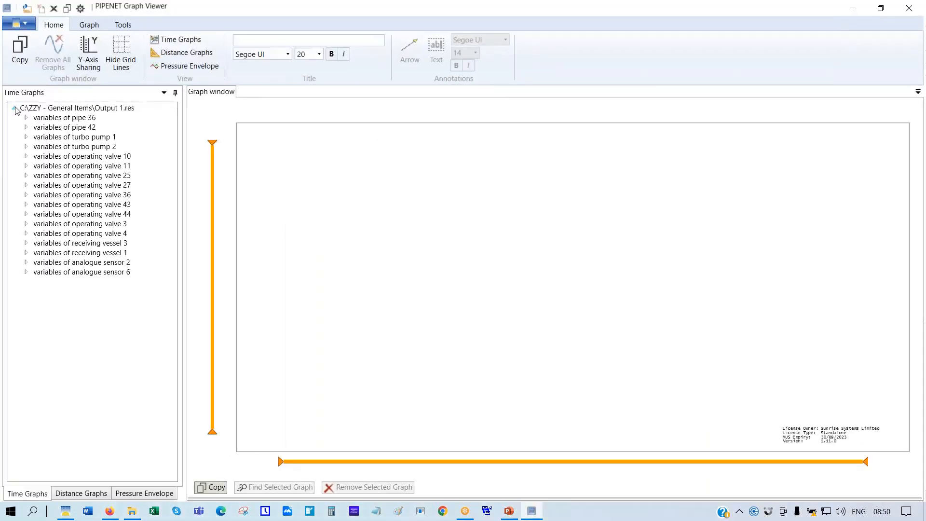
pyautogui.click(26, 137)
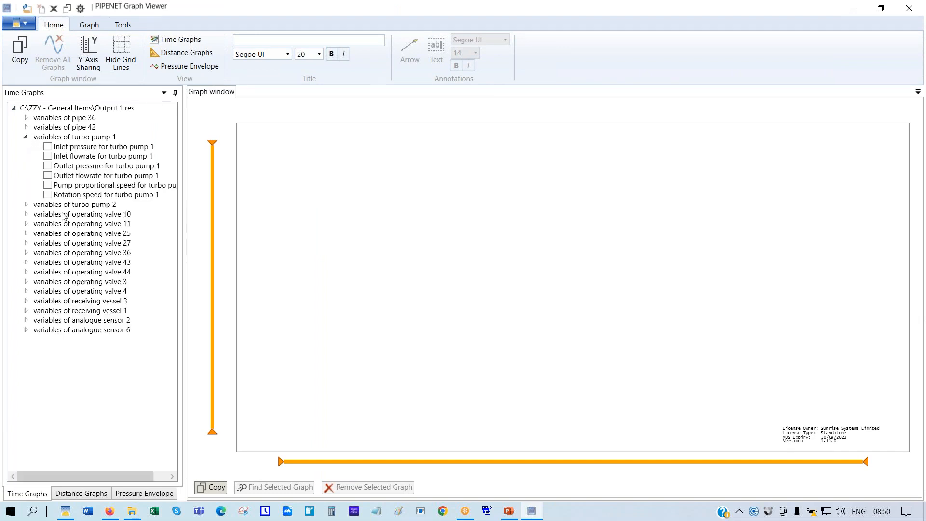
pyautogui.click(53, 195)
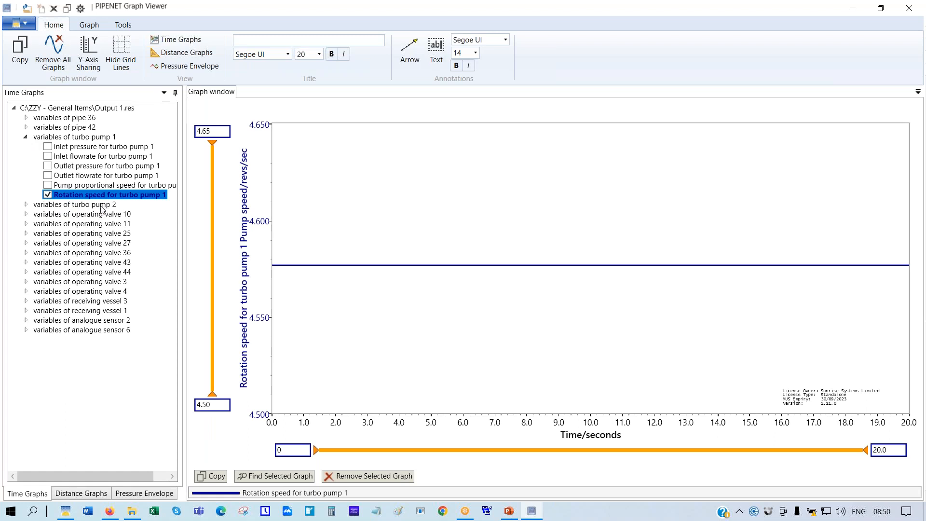
pyautogui.click(47, 186)
pyautogui.click(21, 195)
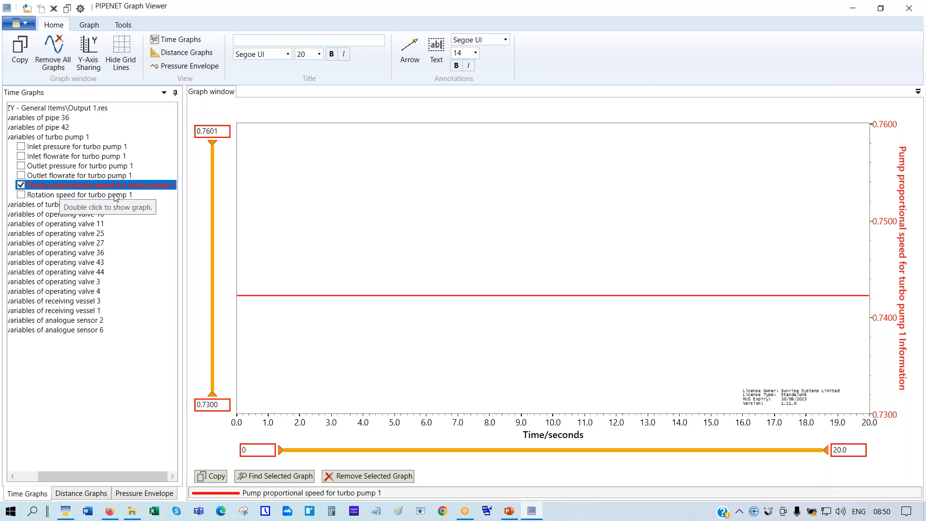
# Read the proportional speed curve near 16 s (about 0.742), then close the Graph Viewer
pyautogui.click(737, 296)
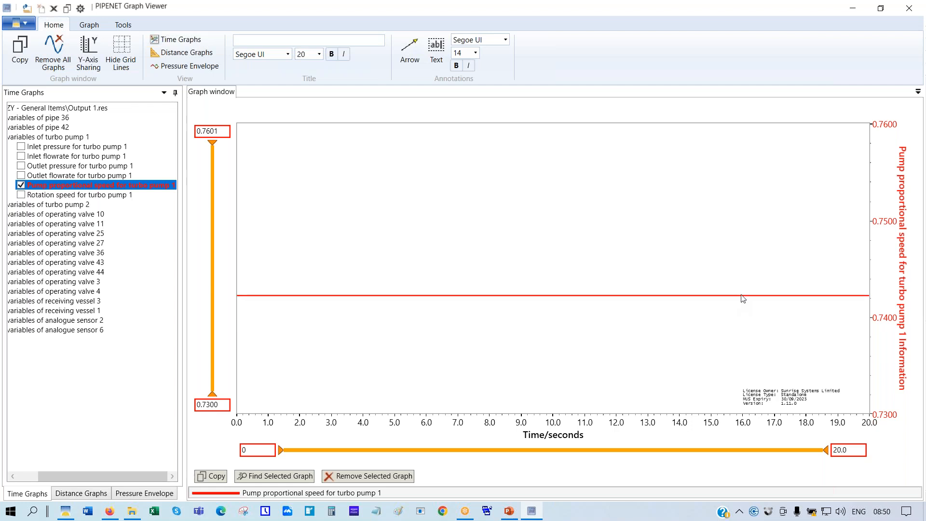
pyautogui.click(741, 295)
pyautogui.moveTo(742, 295); pyautogui.dragTo(740, 295)
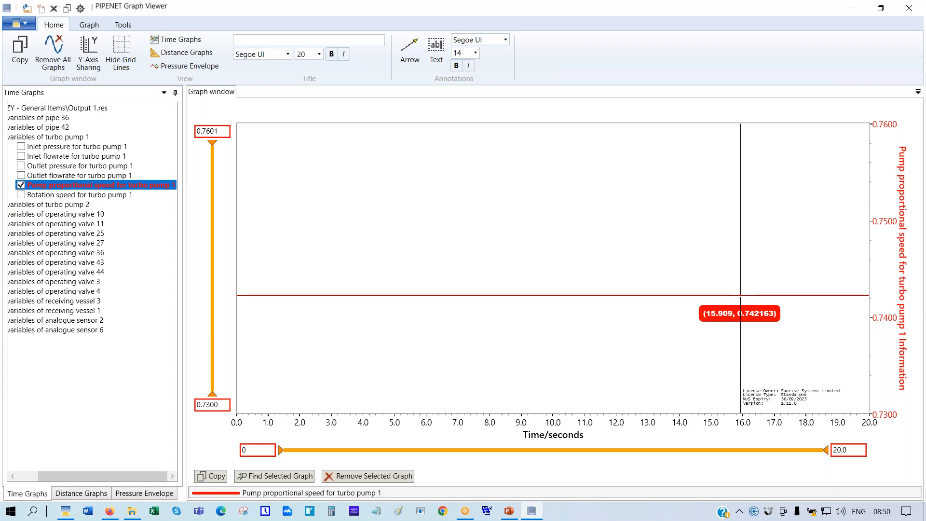
pyautogui.moveTo(741, 295); pyautogui.dragTo(740, 295)
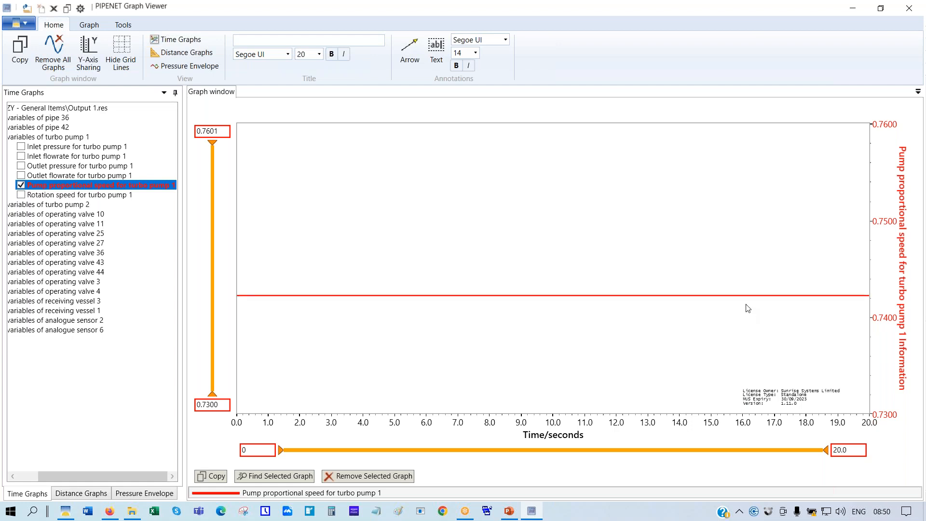
pyautogui.click(748, 297)
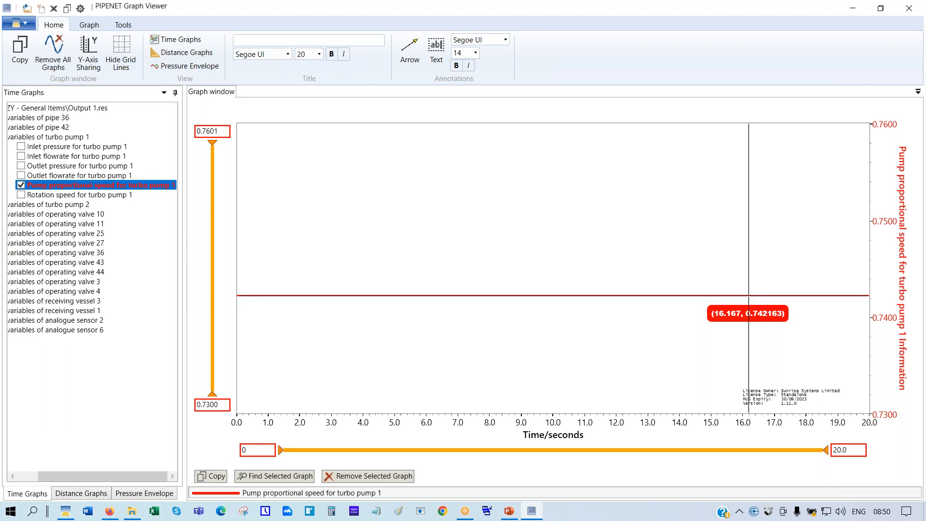
pyautogui.click(909, 10)
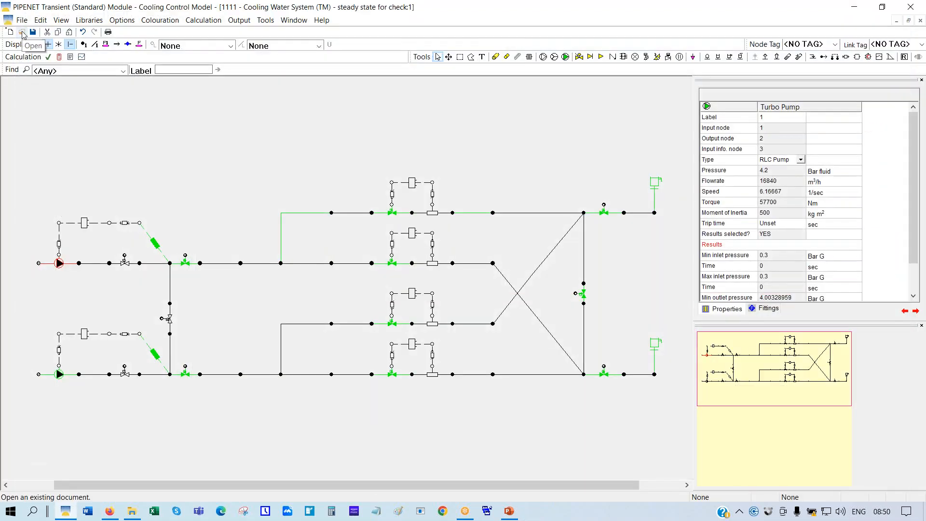
# Open the 2222 'pumps lose power at 2 sec - cavity occurs' model without saving 1111, accepting the found .slf file
pyautogui.click(21, 33)
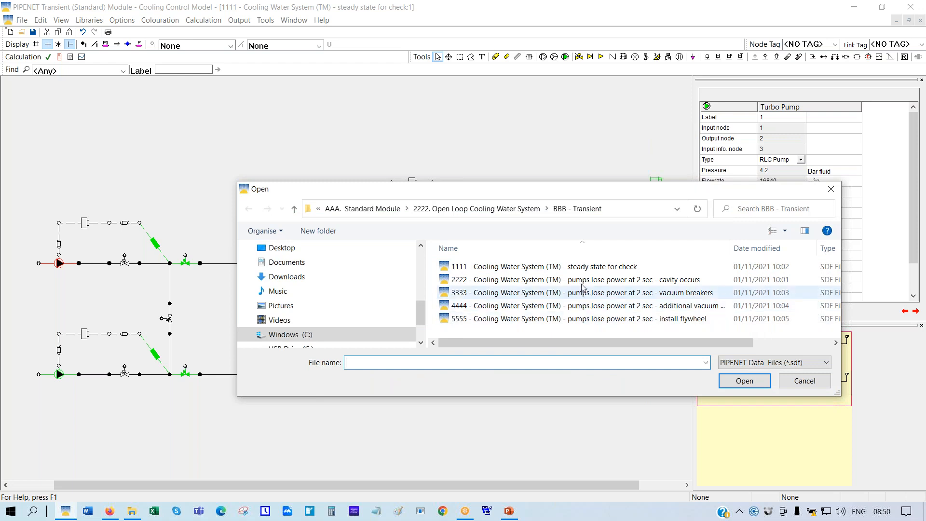
pyautogui.click(599, 285)
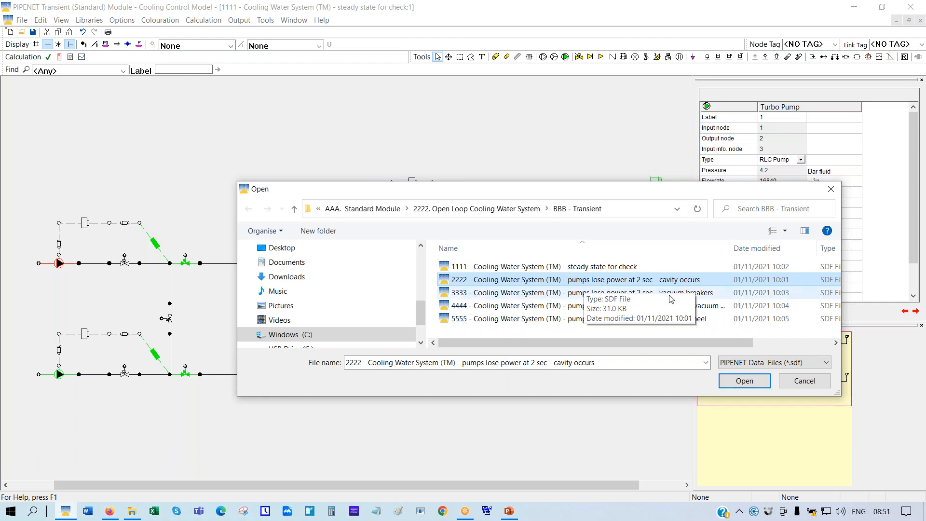
pyautogui.click(743, 382)
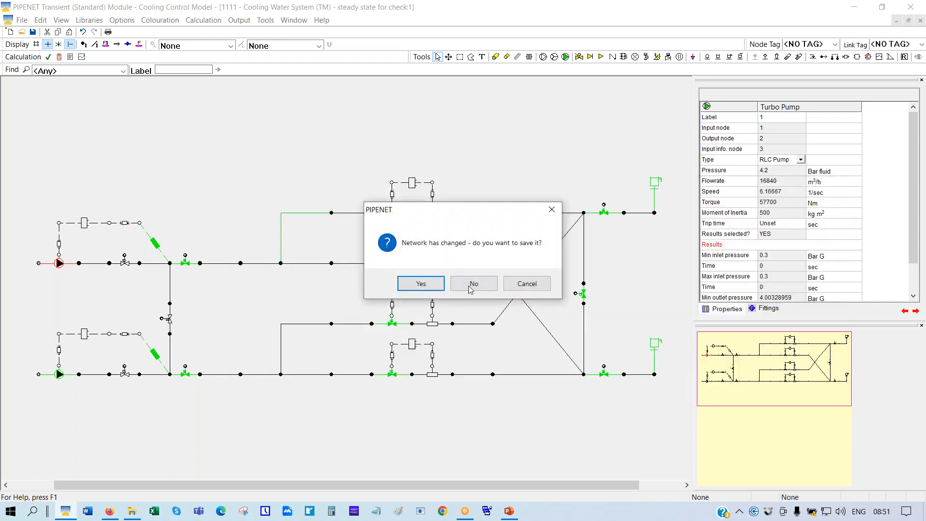
pyautogui.click(475, 285)
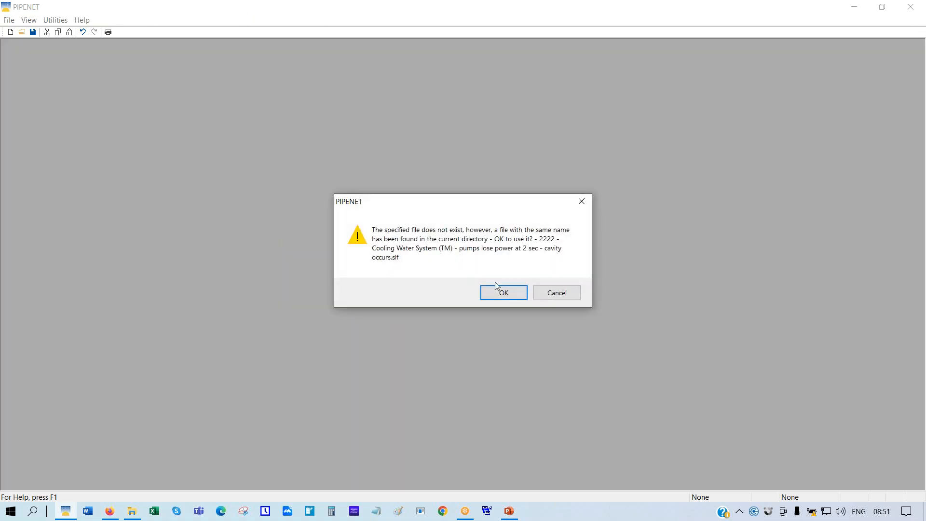
pyautogui.click(501, 294)
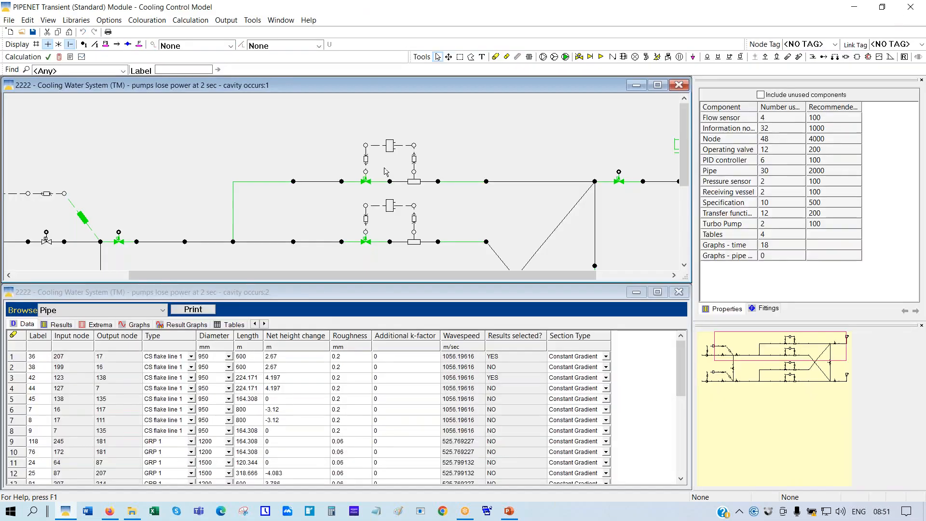
# Scale the 2222 network to fit and verify both turbo pumps have a 2 sec trip time
pyautogui.rightClick(484, 117)
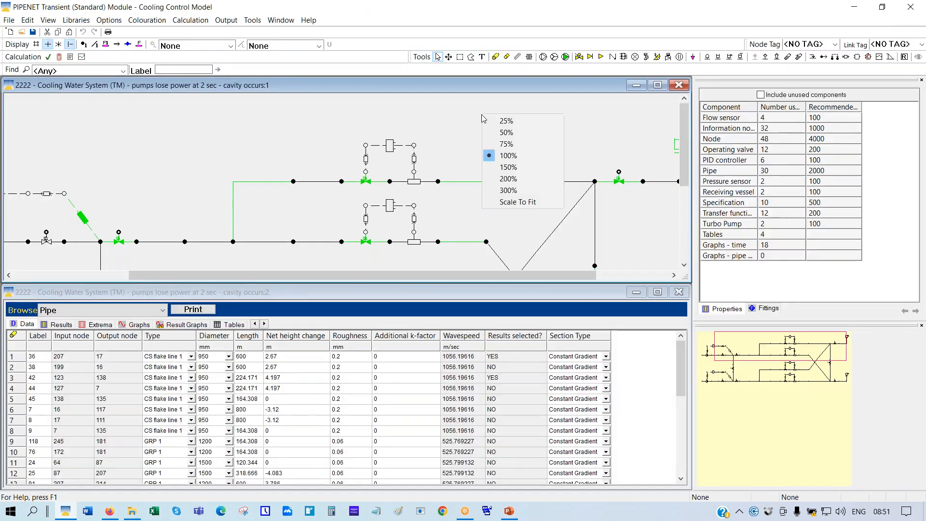
pyautogui.click(506, 202)
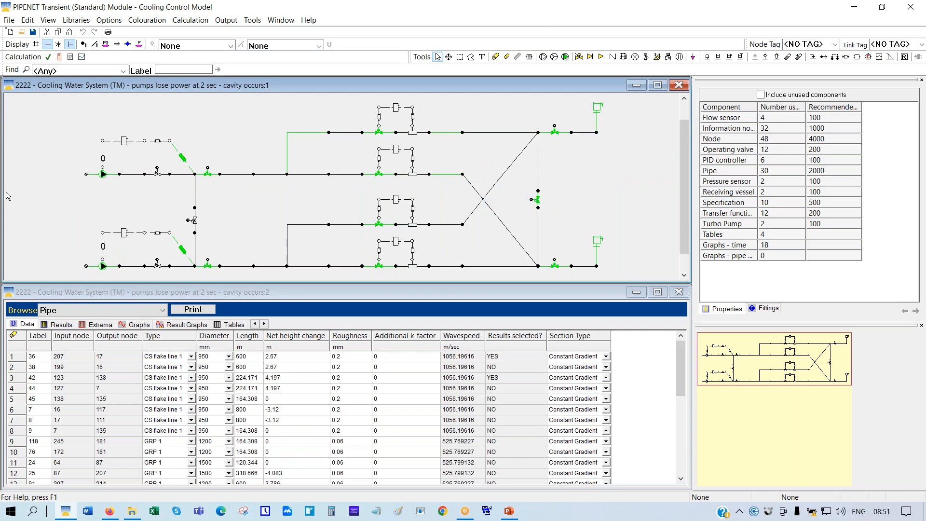
pyautogui.click(87, 175)
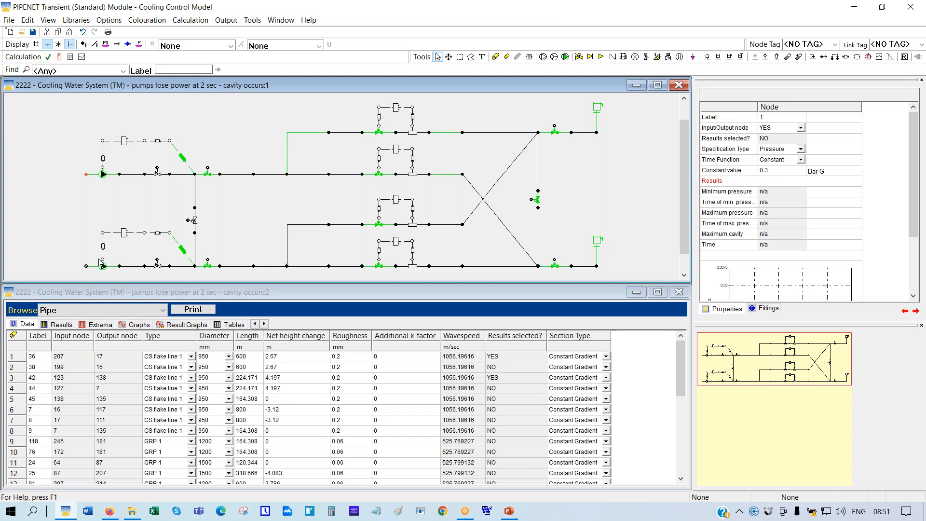
pyautogui.click(103, 175)
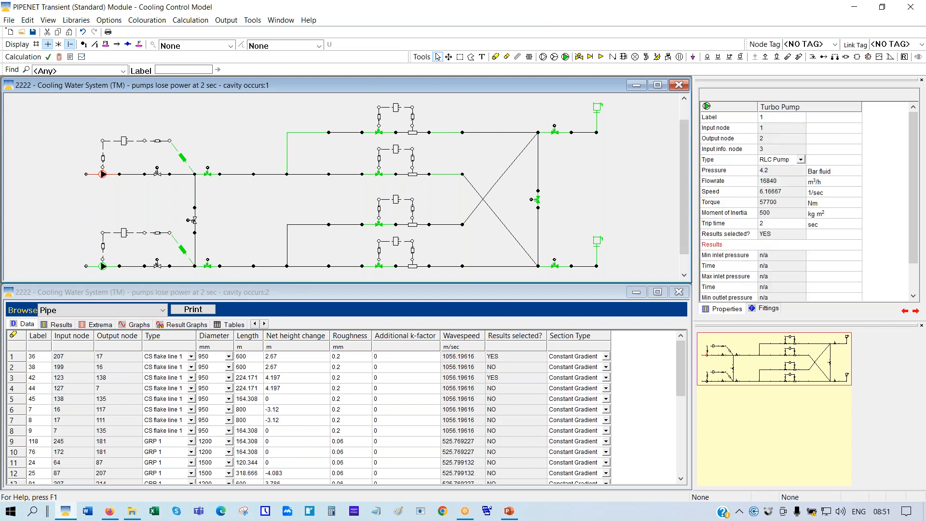
pyautogui.click(721, 222)
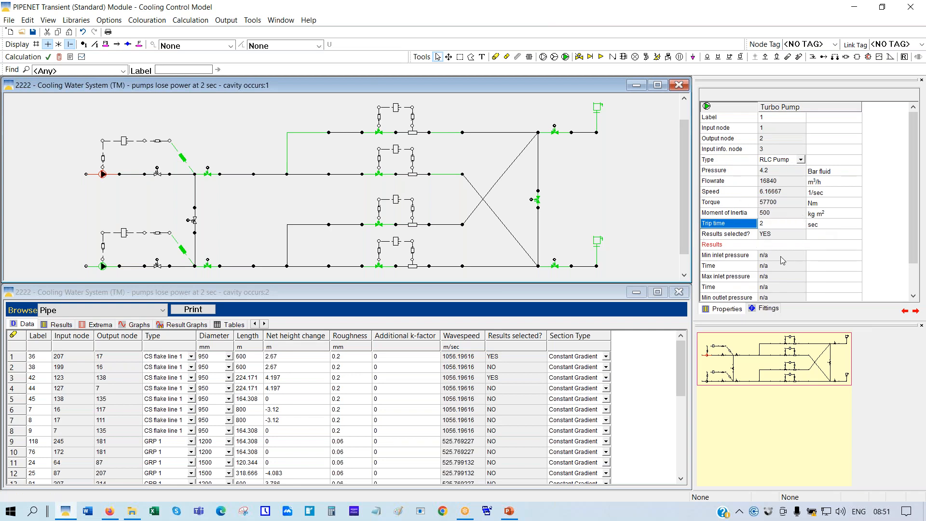
pyautogui.click(102, 266)
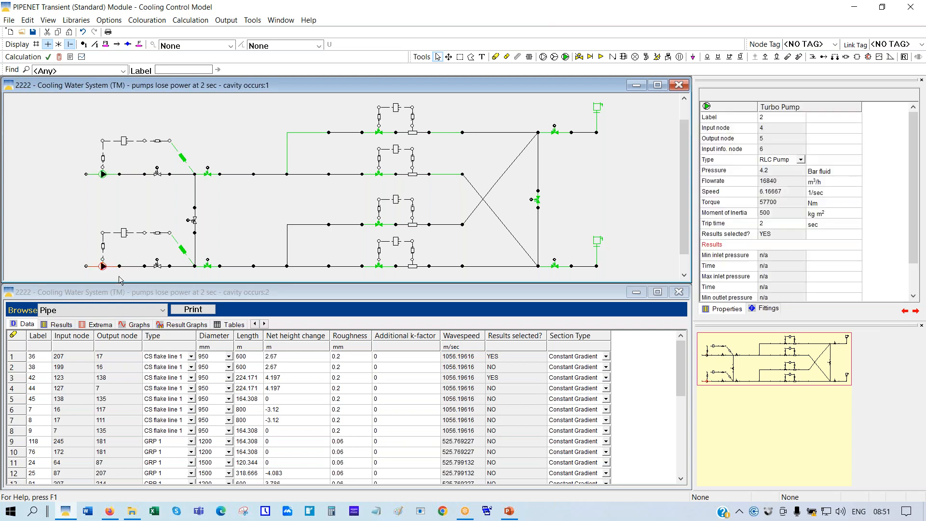
pyautogui.click(125, 189)
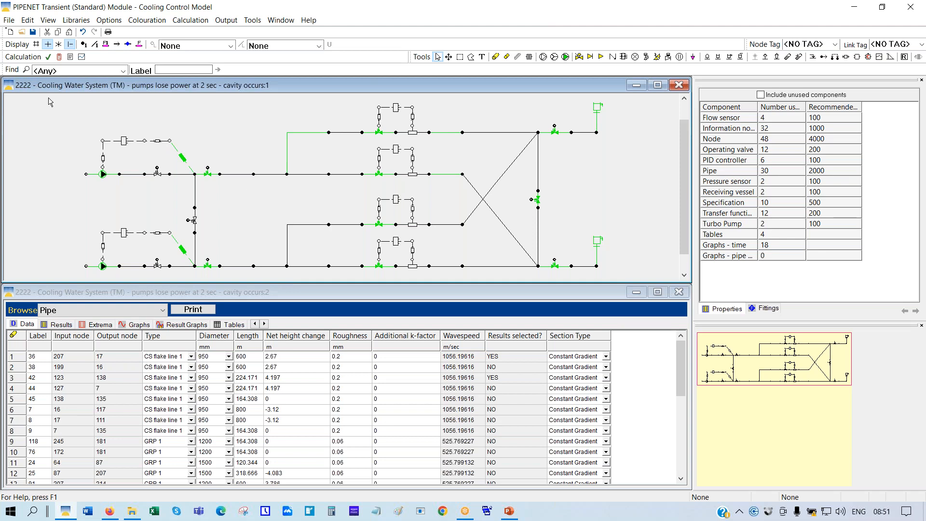
# Run the 2222 transient calculation, overwriting the Output 2 files, and open the output graphs
pyautogui.click(60, 58)
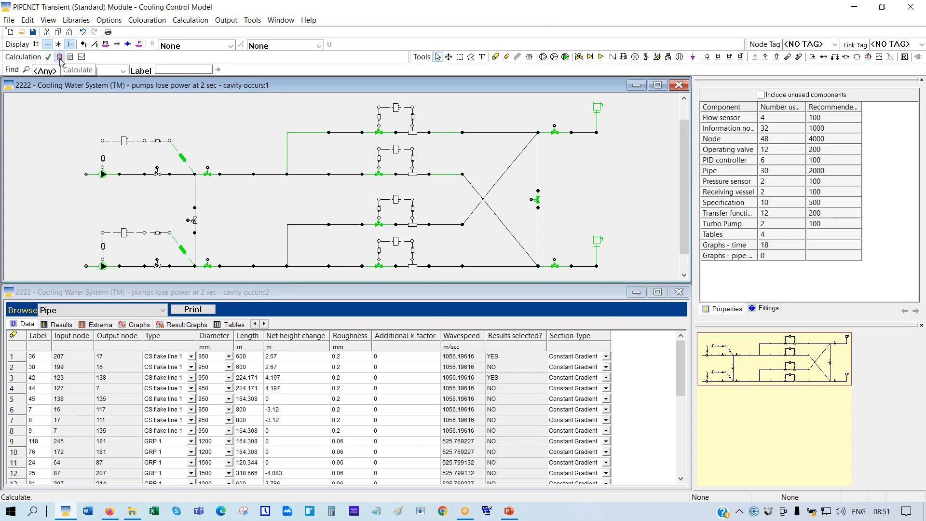
pyautogui.click(498, 411)
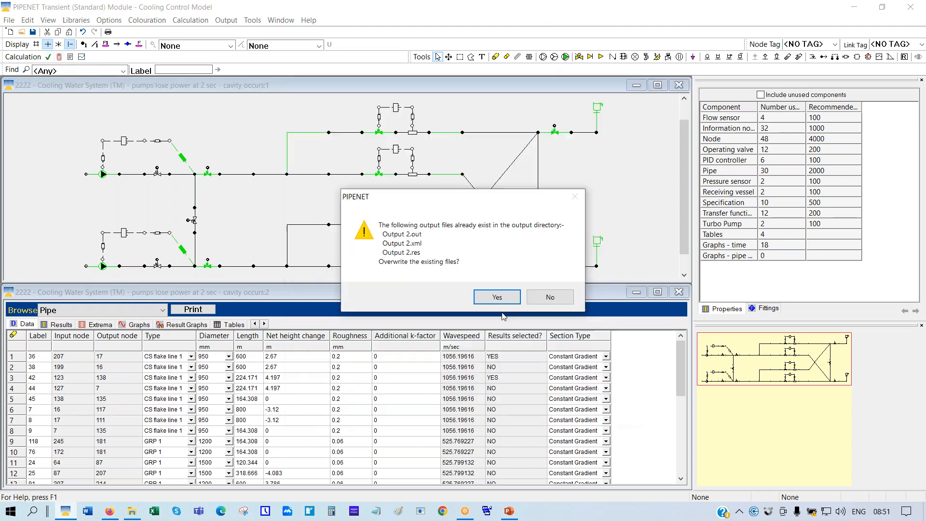
pyautogui.click(493, 303)
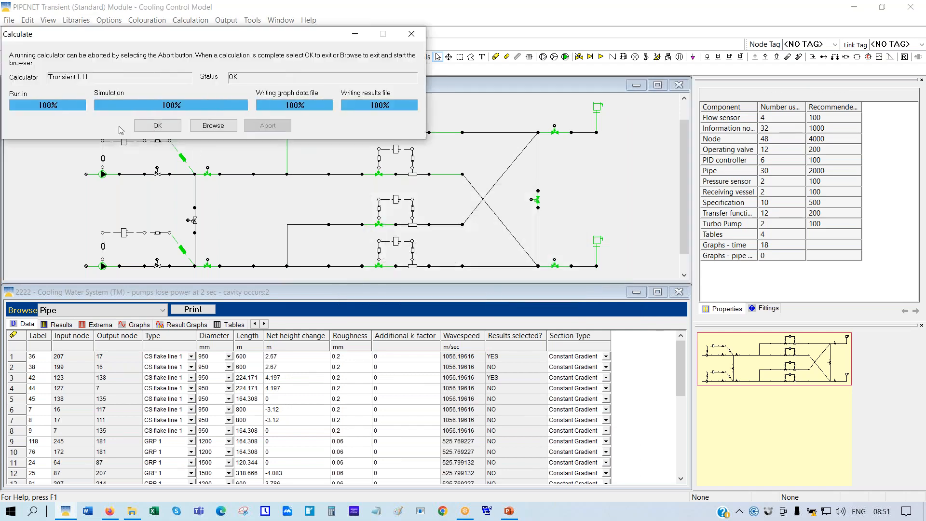
pyautogui.click(150, 127)
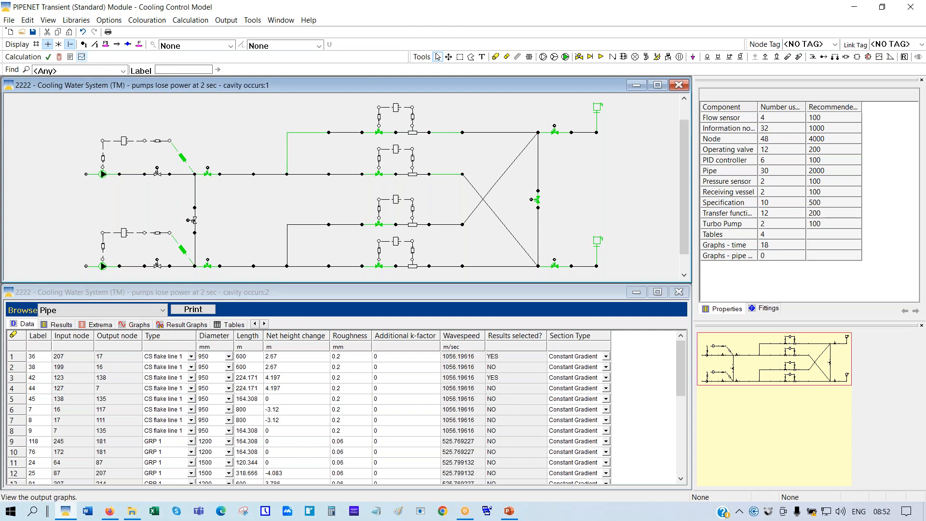
pyautogui.click(80, 57)
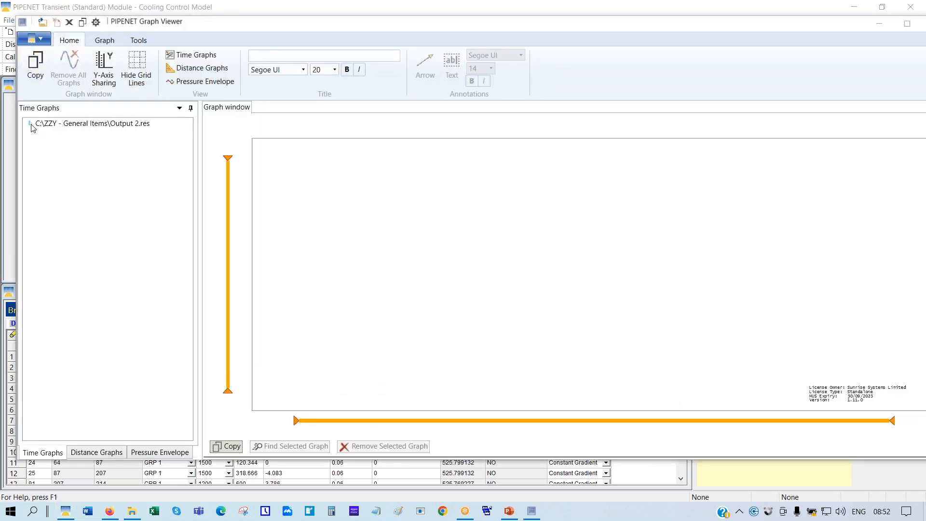
# Plot turbo pump 1's outlet pressure from Output 2.res, read it before 2 s and near 19.6 s, then remove it
pyautogui.click(30, 125)
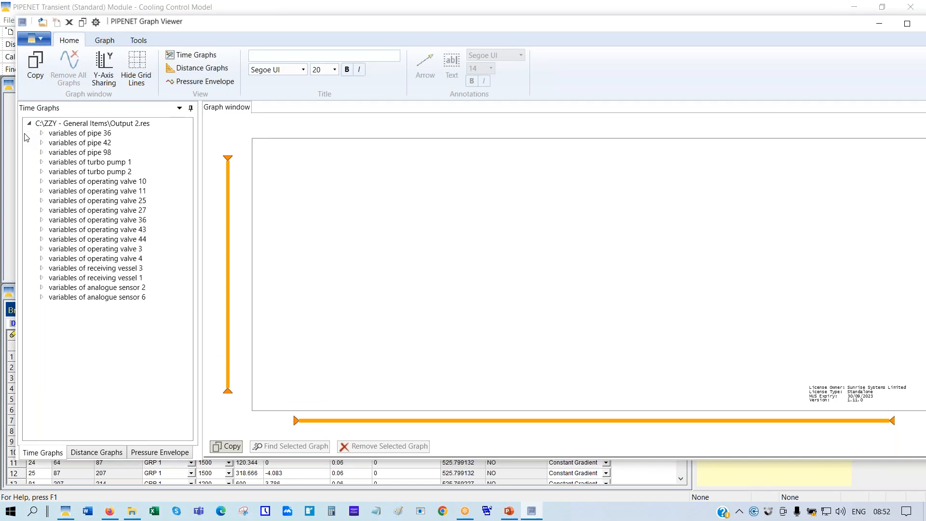
pyautogui.click(42, 162)
pyautogui.click(63, 191)
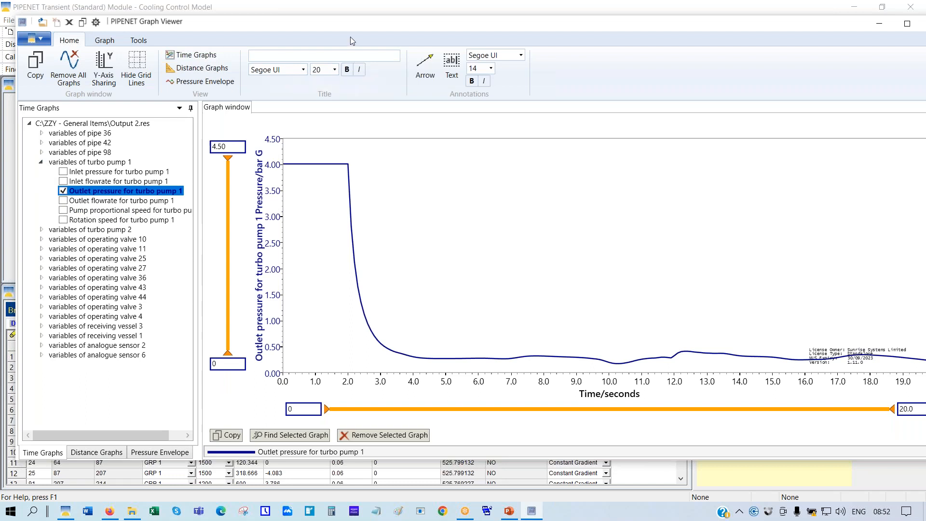
pyautogui.doubleClick(402, 24)
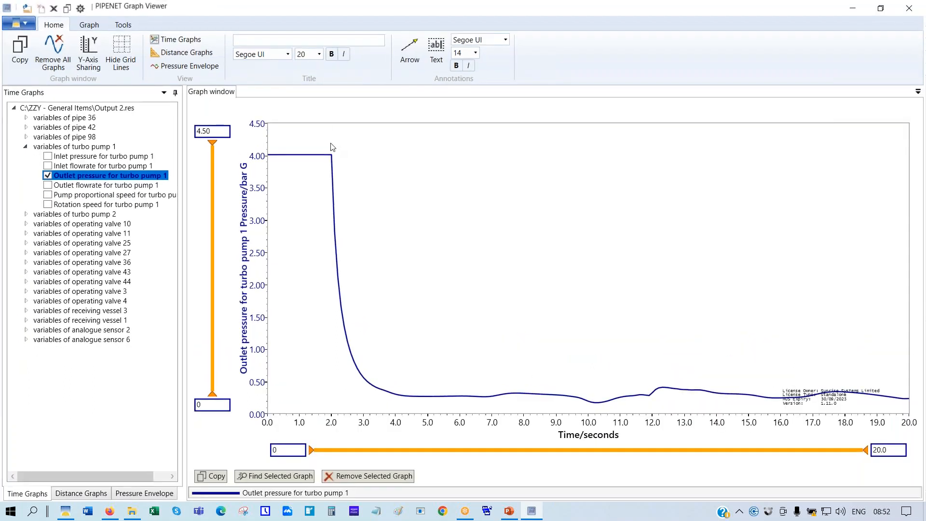
pyautogui.click(331, 155)
pyautogui.click(898, 398)
pyautogui.moveTo(873, 395)
pyautogui.click(48, 175)
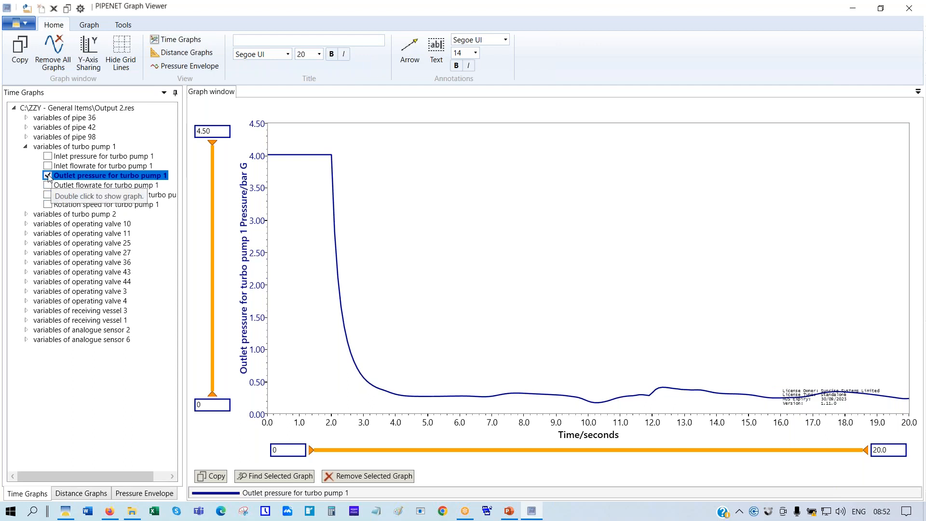
# Plot turbo pump 1's rotation speed and pump proportional speed together, then return to the 2222 model window
pyautogui.click(47, 204)
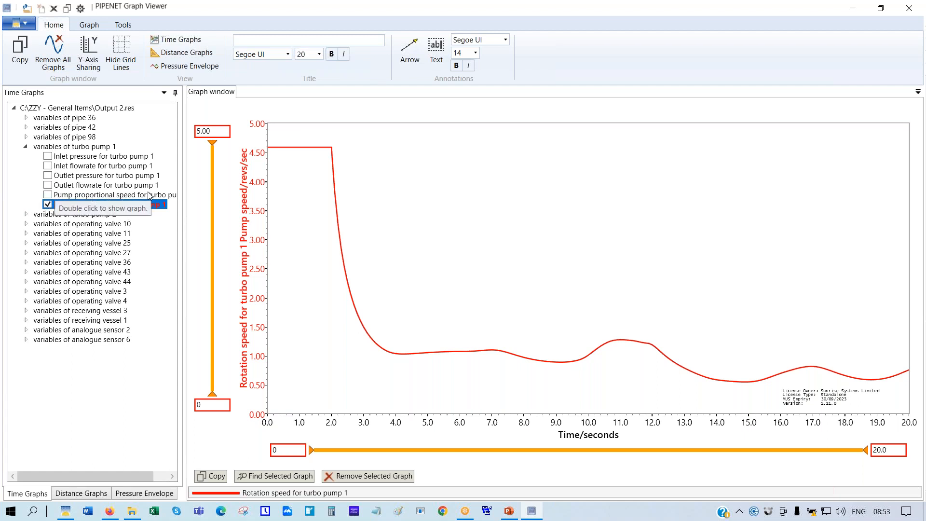
pyautogui.click(47, 196)
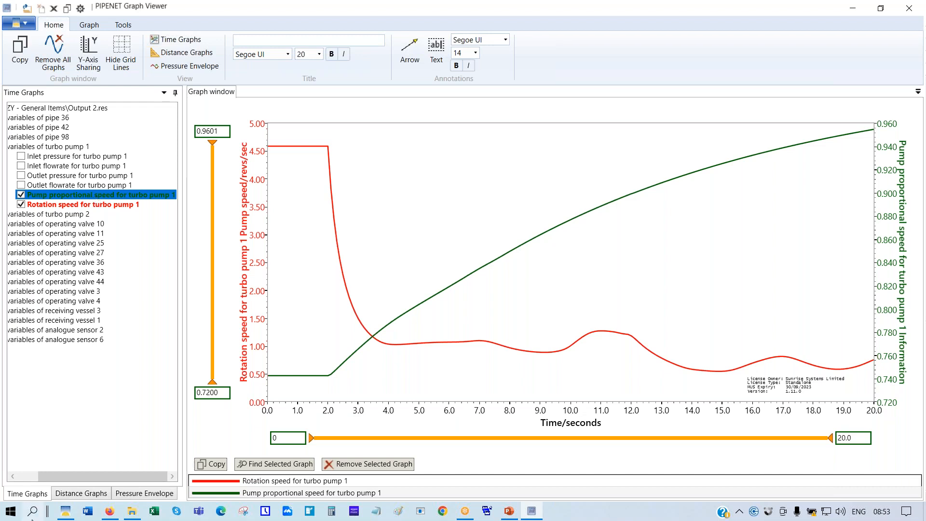
pyautogui.click(66, 514)
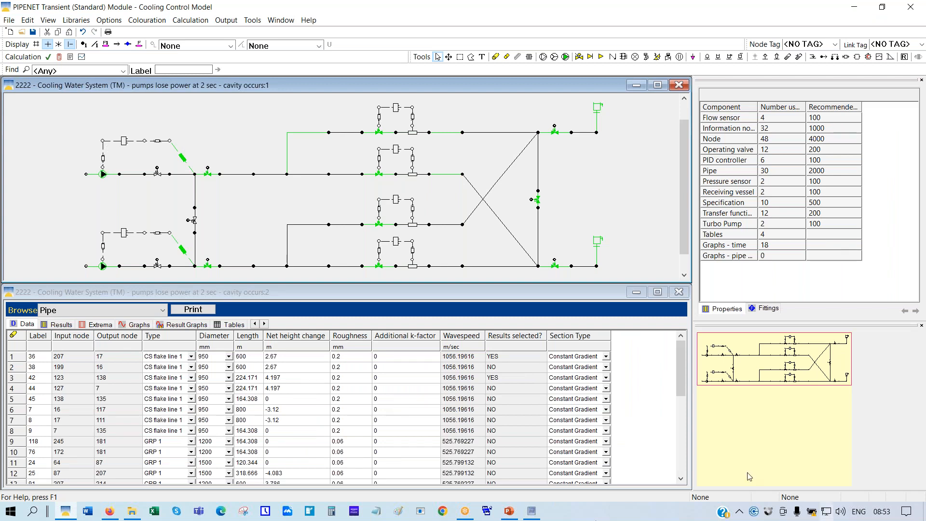
# Switch back to the pump speed graphs and read the proportional speed near 8.5 s
pyautogui.click(531, 511)
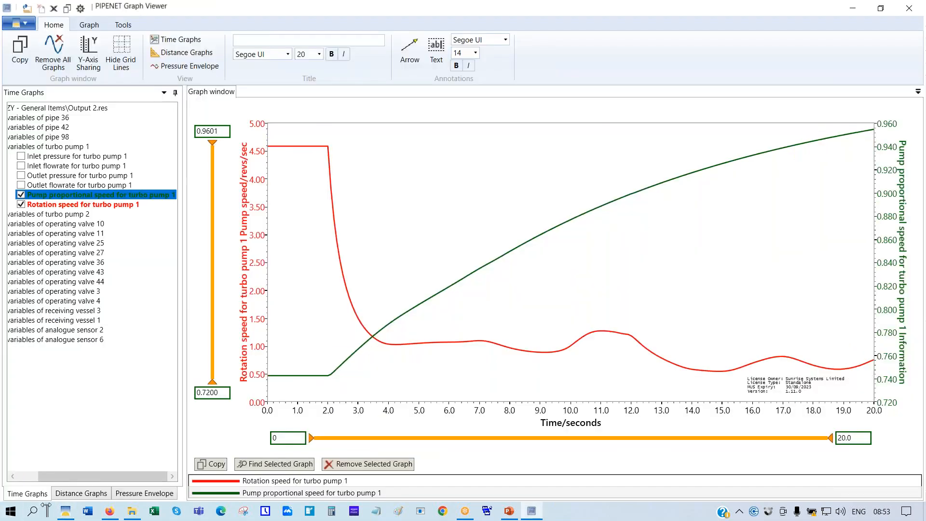
pyautogui.click(73, 512)
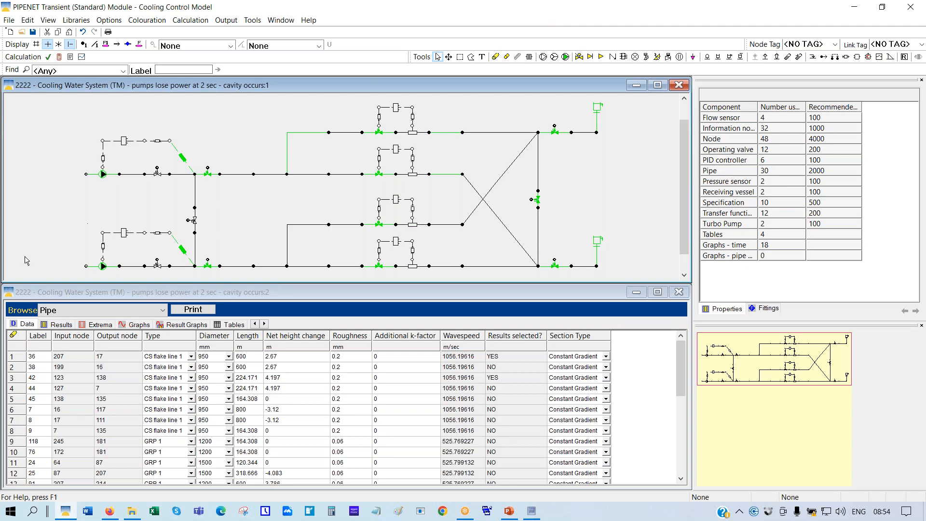
pyautogui.click(532, 512)
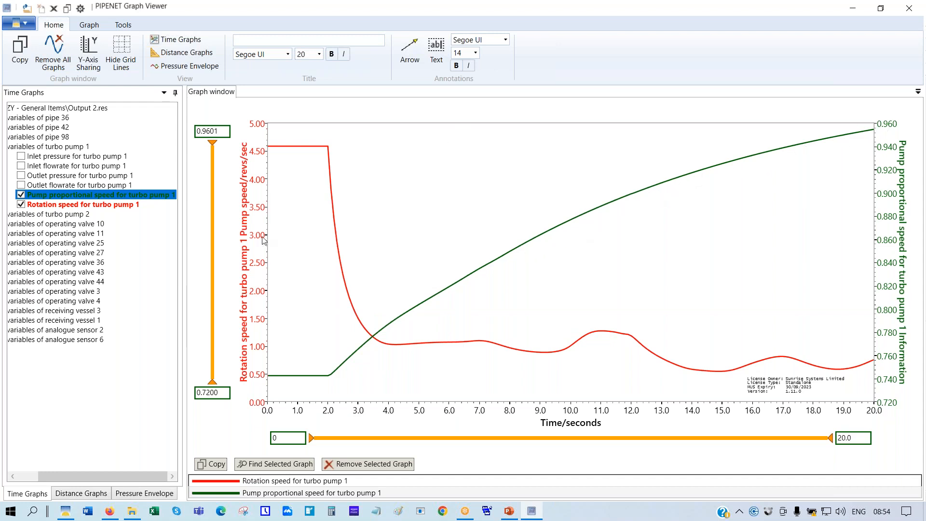
pyautogui.click(526, 243)
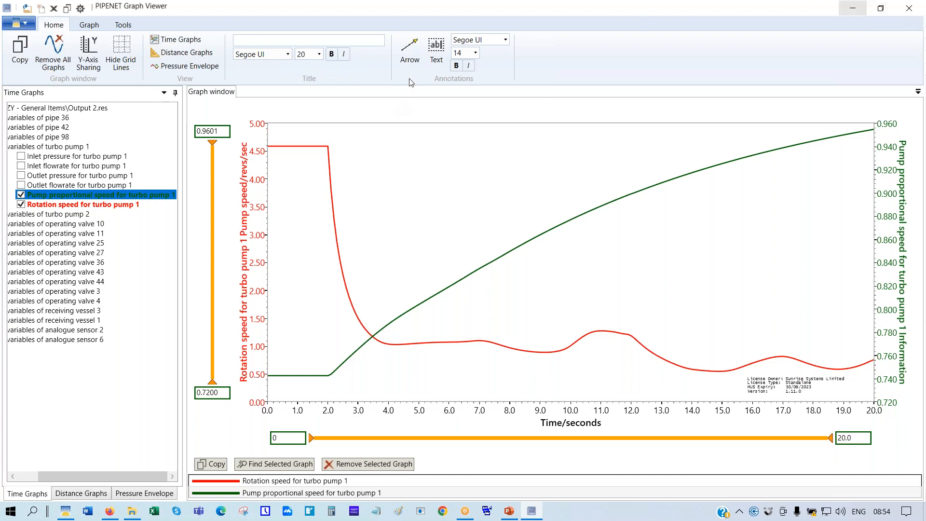
# Add an arrow at the rotation-speed curve's bump near 10.5 s, labelled 'Pump speed' at its tail
pyautogui.click(410, 50)
pyautogui.moveTo(630, 265); pyautogui.dragTo(582, 332)
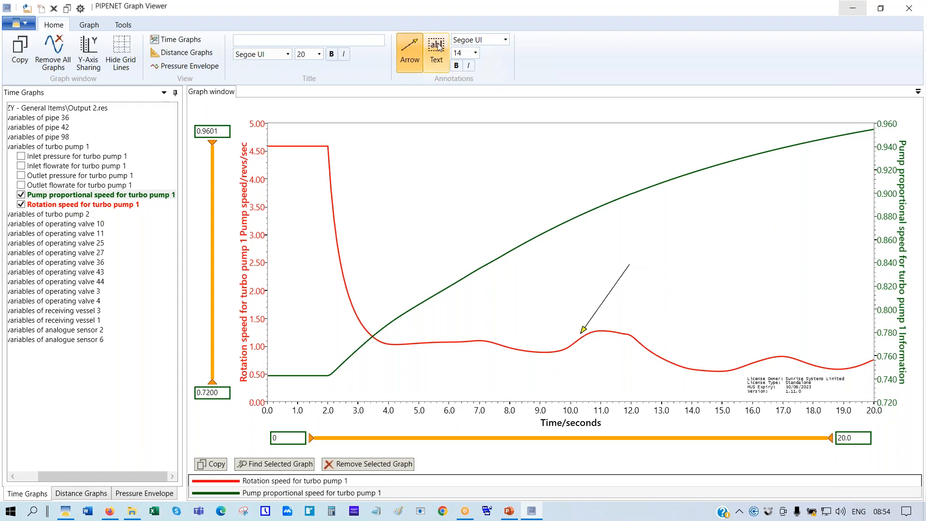
pyautogui.click(436, 49)
pyautogui.click(663, 268)
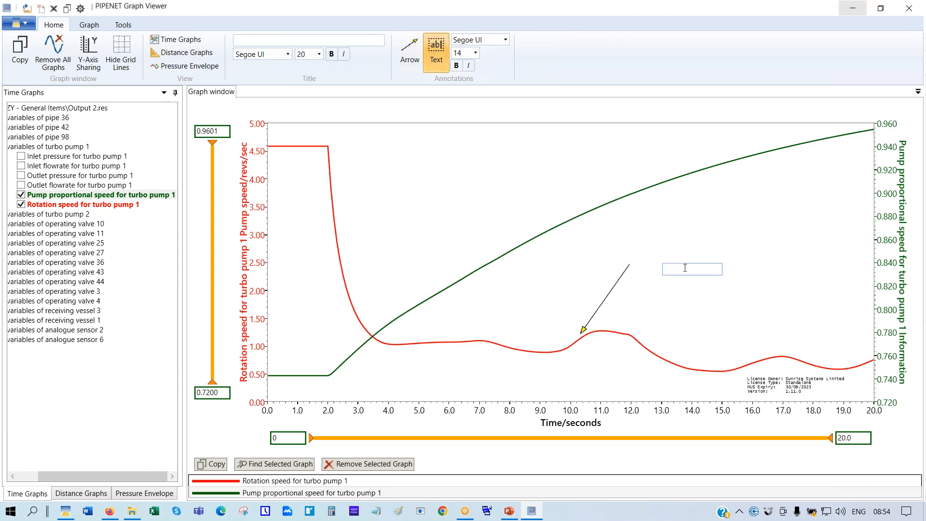
pyautogui.write('Pump speed')
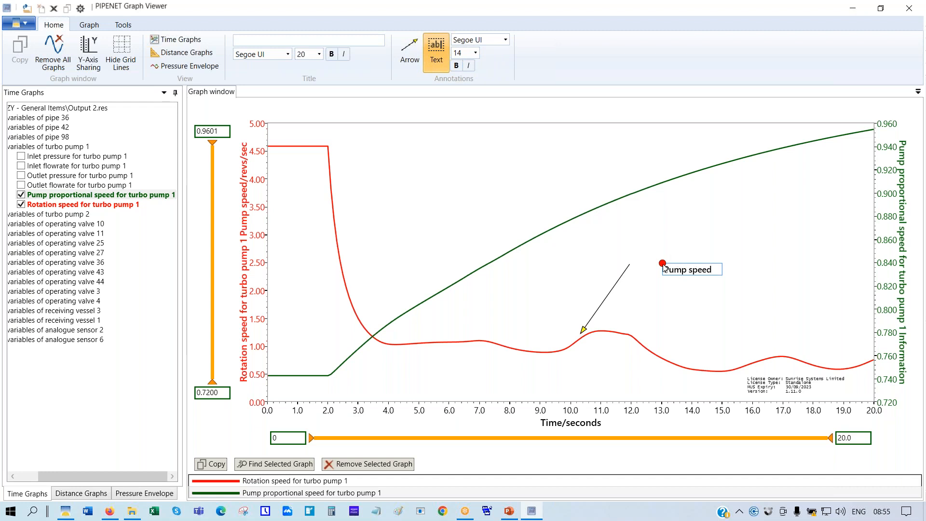
pyautogui.moveTo(665, 268); pyautogui.dragTo(639, 257)
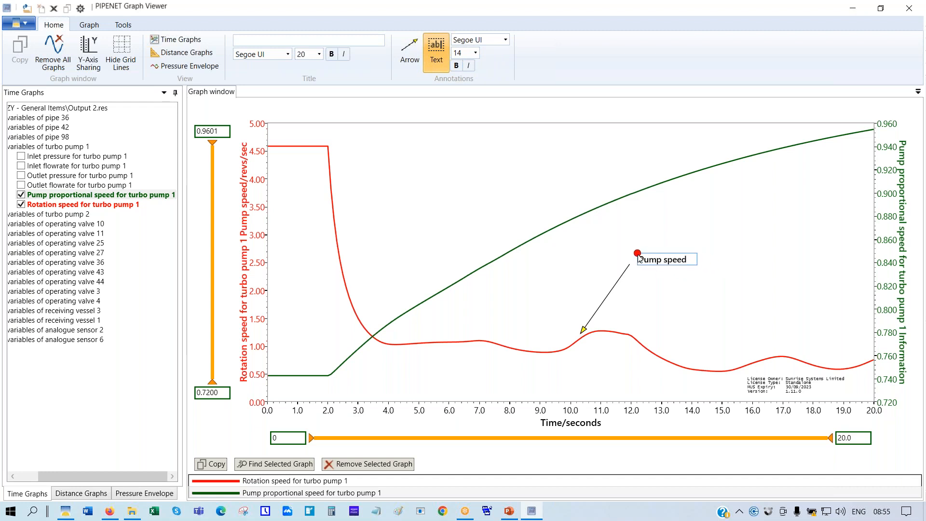
pyautogui.click(435, 48)
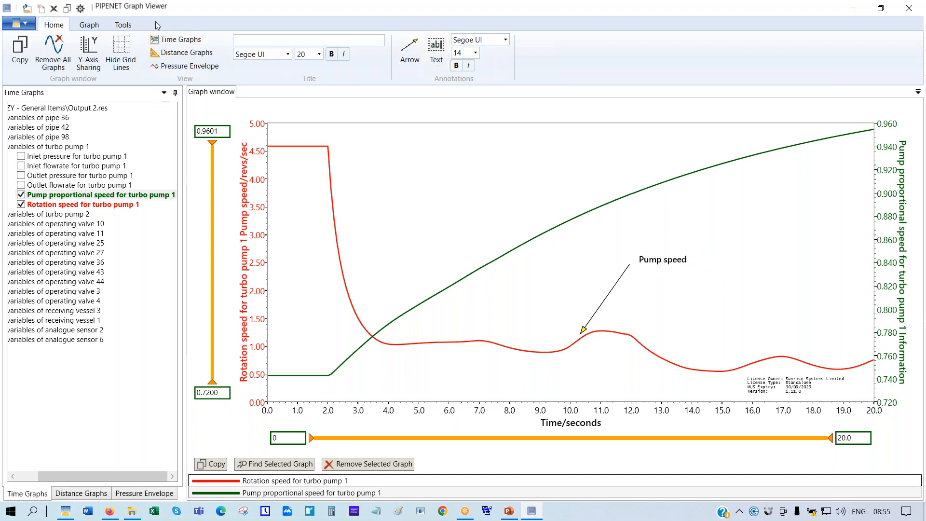
pyautogui.click(123, 25)
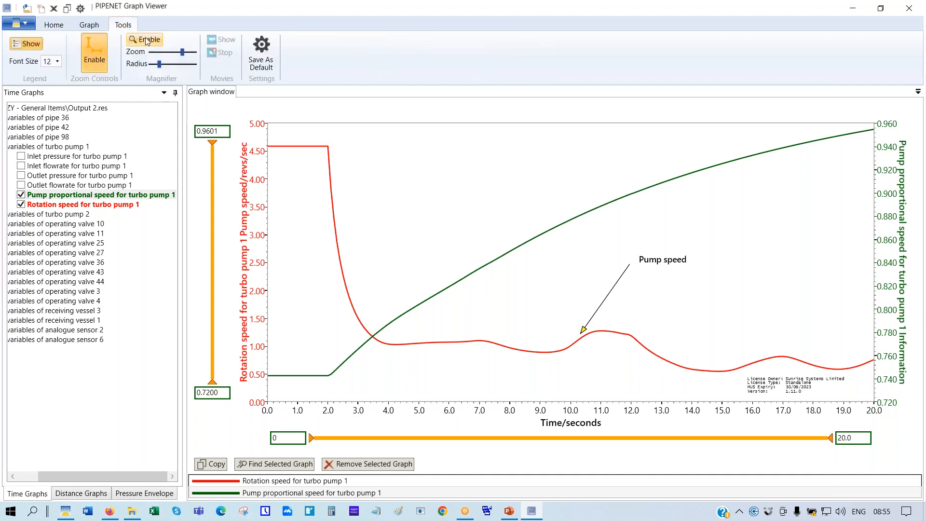
# Magnify the curves near 2.5 s and 3.9 s with a wider radius, then disable the magnifier and close the viewer
pyautogui.click(138, 41)
pyautogui.moveTo(163, 66); pyautogui.dragTo(172, 66)
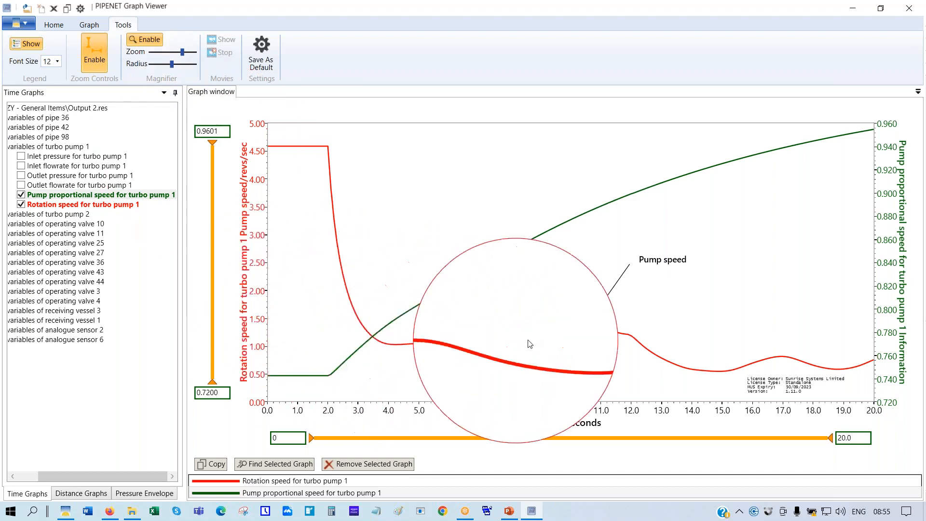
pyautogui.click(384, 328)
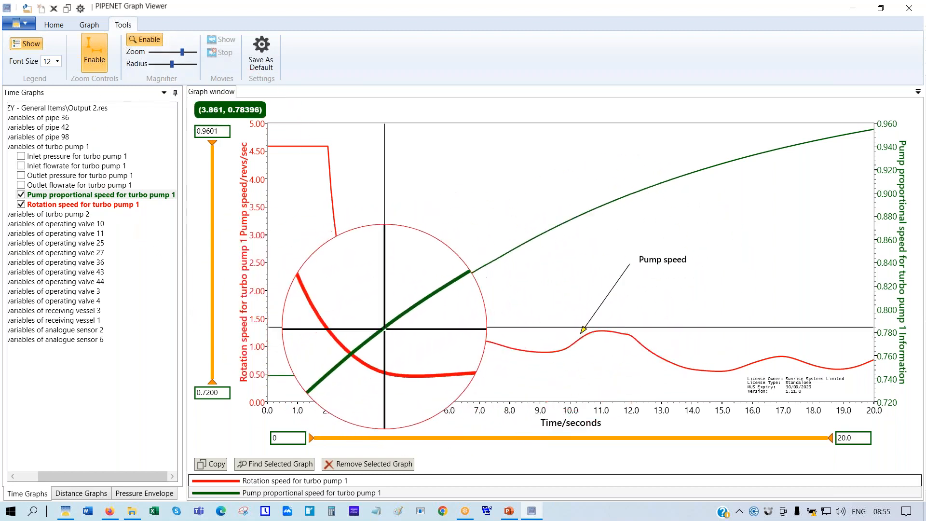
pyautogui.click(344, 275)
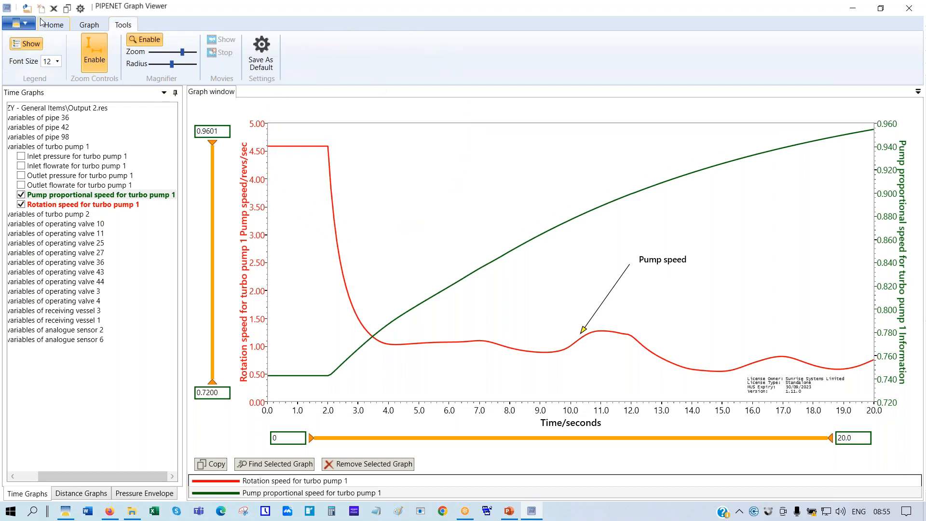
pyautogui.click(155, 40)
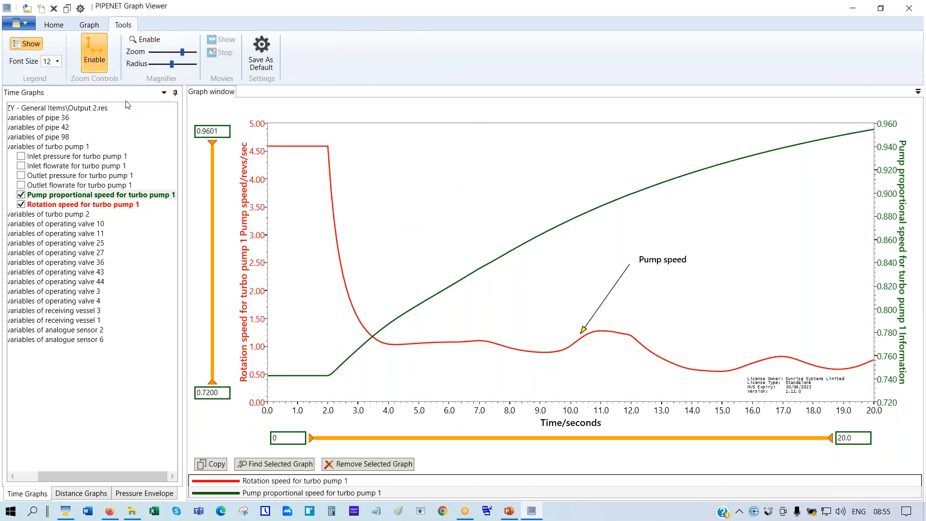
pyautogui.click(910, 9)
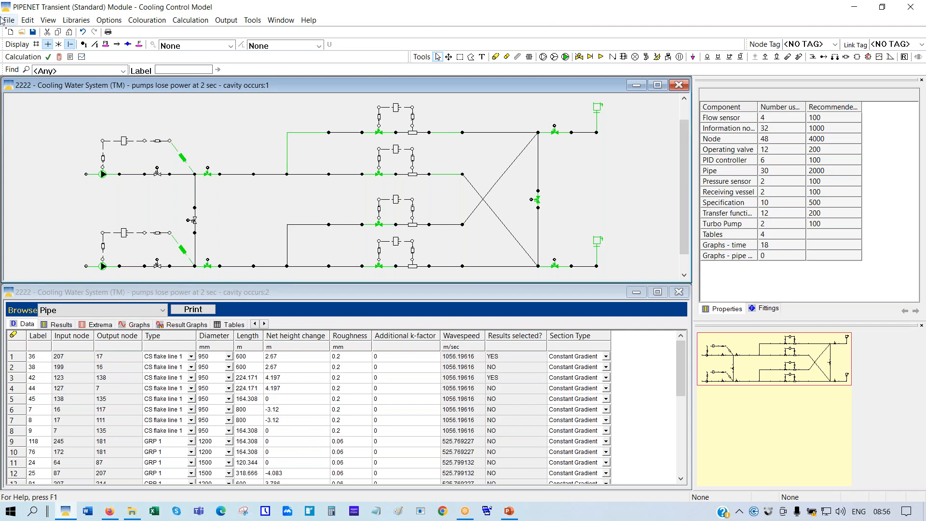
# Open '1111. Base case - Multiple LNG train cooling water system' from the 3333 folder, accepting the warning
pyautogui.click(20, 32)
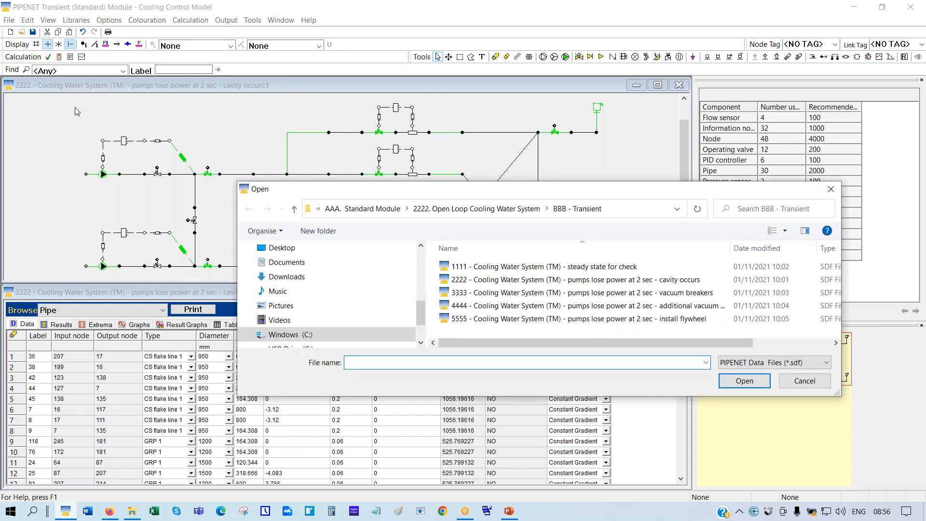
pyautogui.click(369, 209)
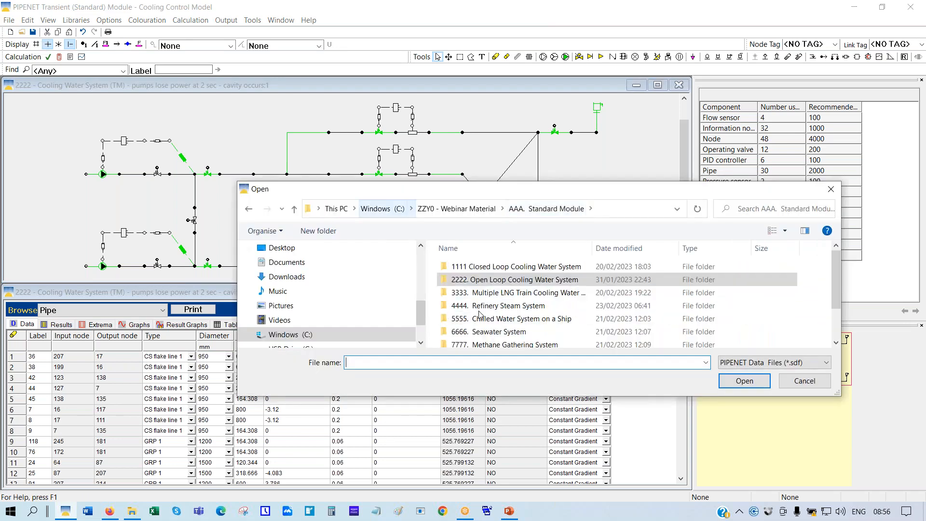
pyautogui.doubleClick(525, 294)
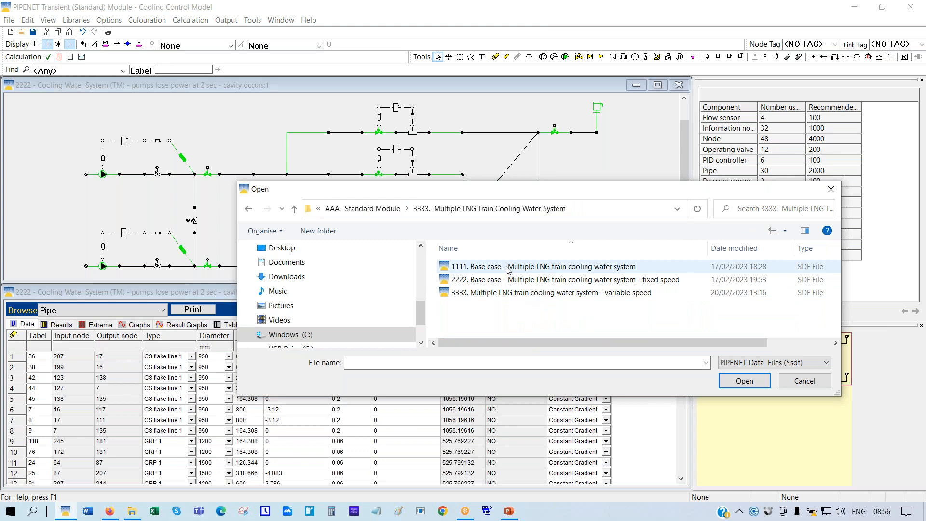
pyautogui.doubleClick(507, 268)
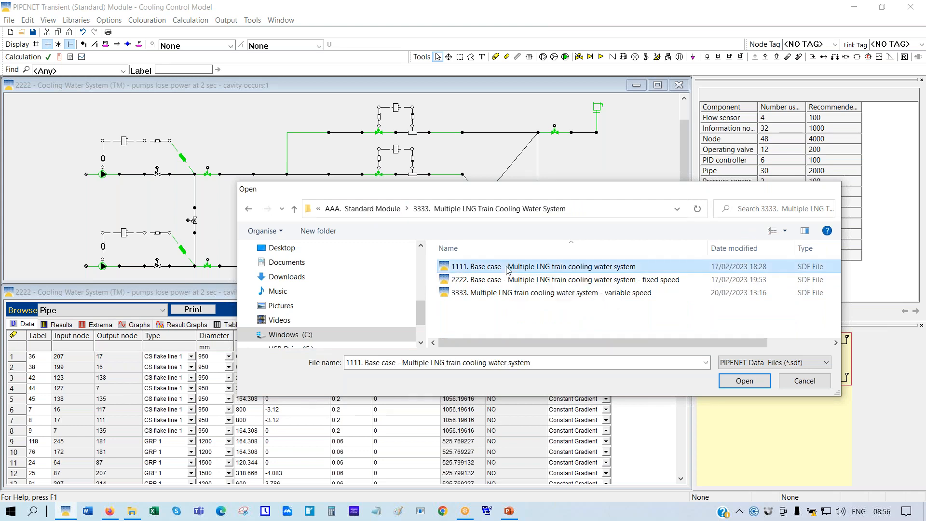
pyautogui.click(496, 288)
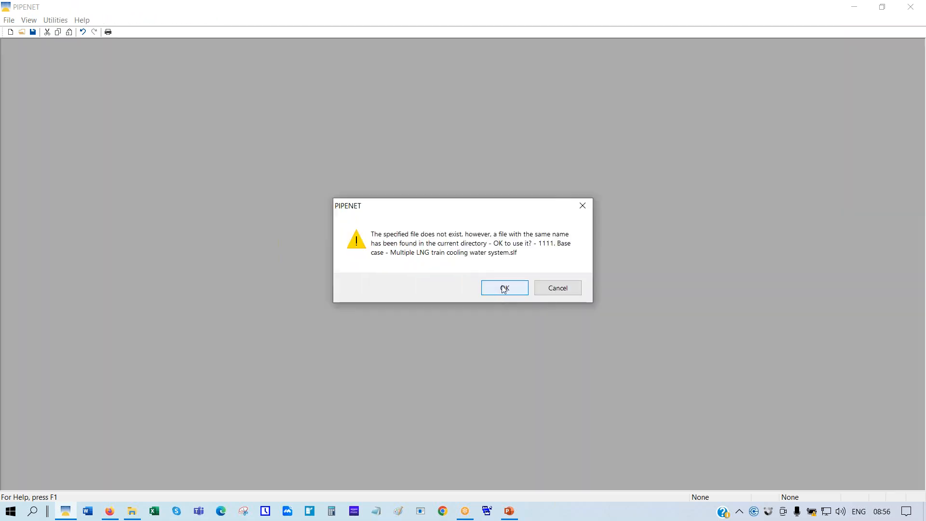
pyautogui.click(500, 291)
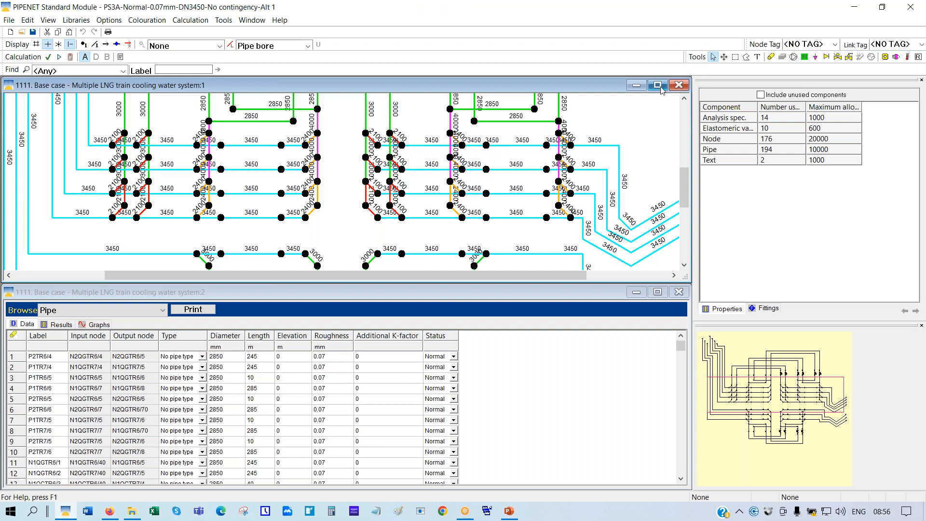
# Maximise the schematic window and scale it to fit the whole network
pyautogui.click(657, 85)
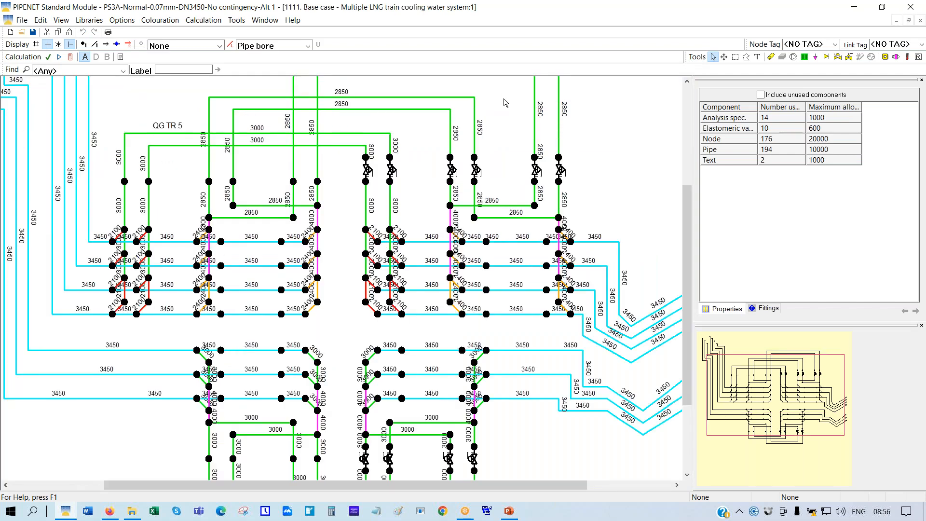
pyautogui.rightClick(504, 98)
pyautogui.click(543, 187)
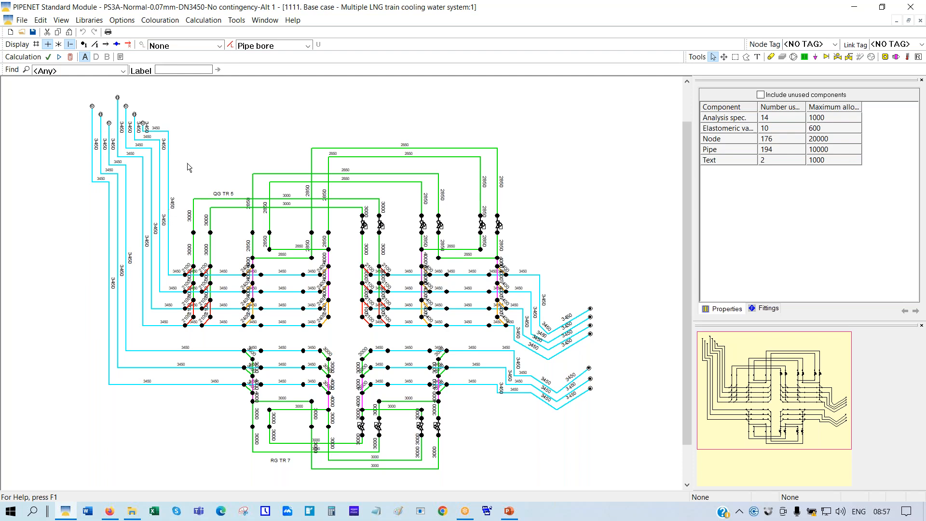
# Set pipe colouring to None so all pipes show black, and inspect a control valve
pyautogui.click(310, 46)
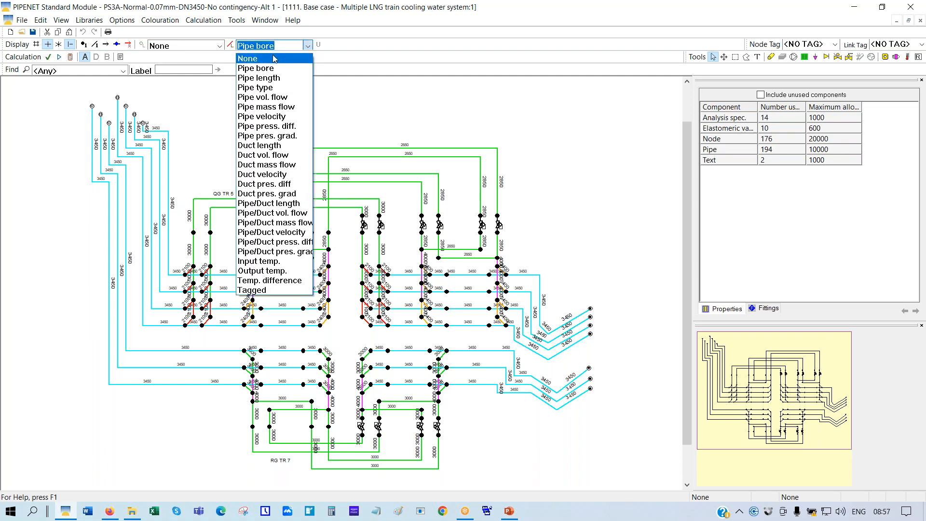
pyautogui.click(275, 56)
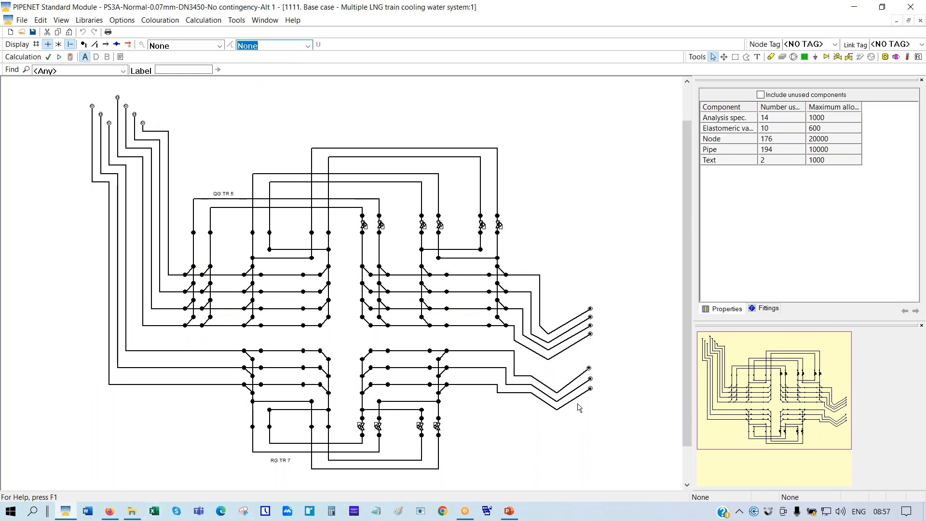
pyautogui.click(499, 225)
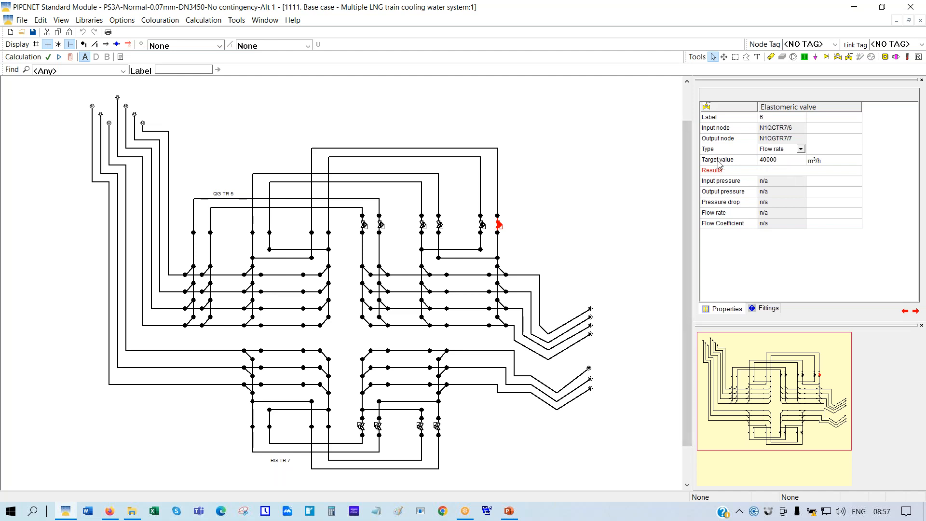
pyautogui.click(482, 227)
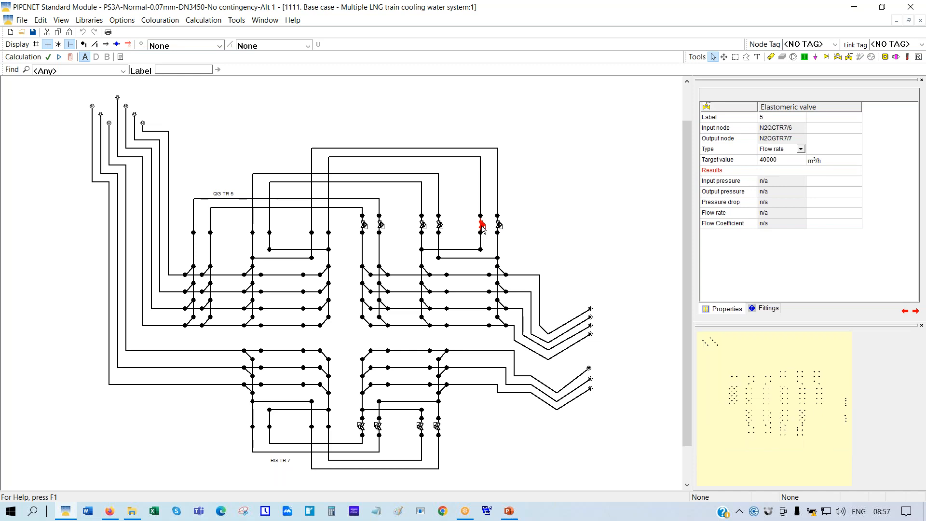
pyautogui.click(439, 226)
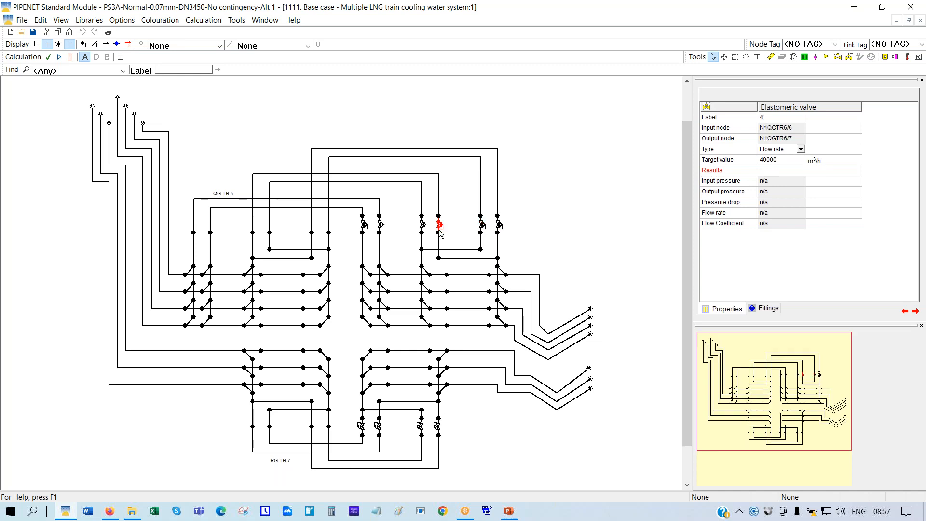
pyautogui.click(438, 430)
pyautogui.click(143, 124)
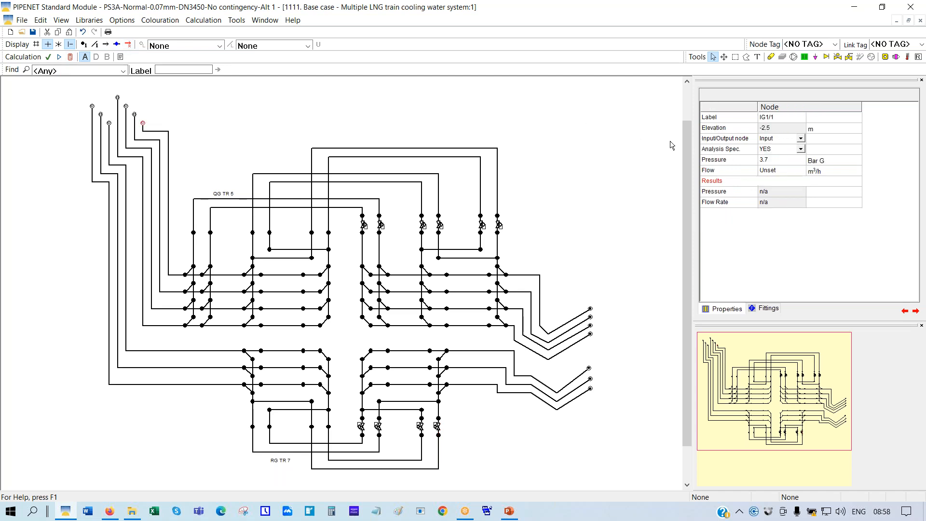
pyautogui.click(745, 163)
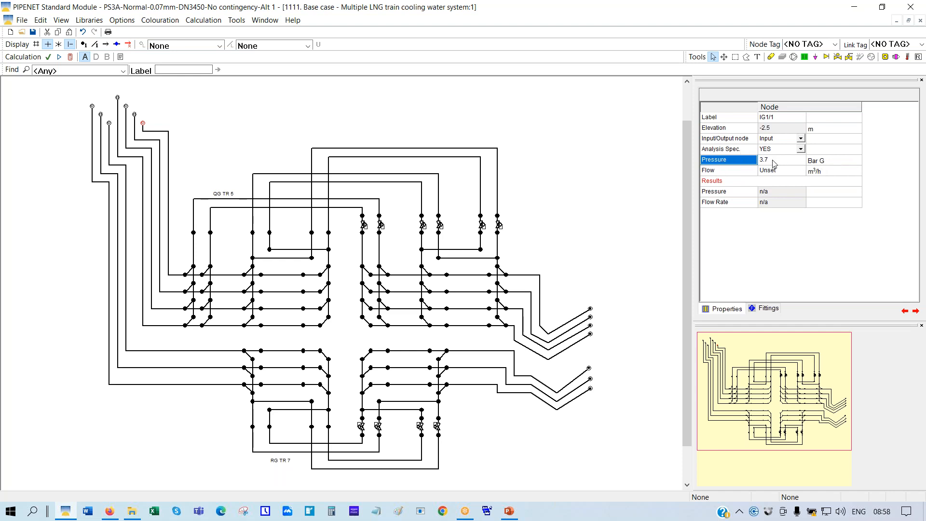
pyautogui.click(590, 309)
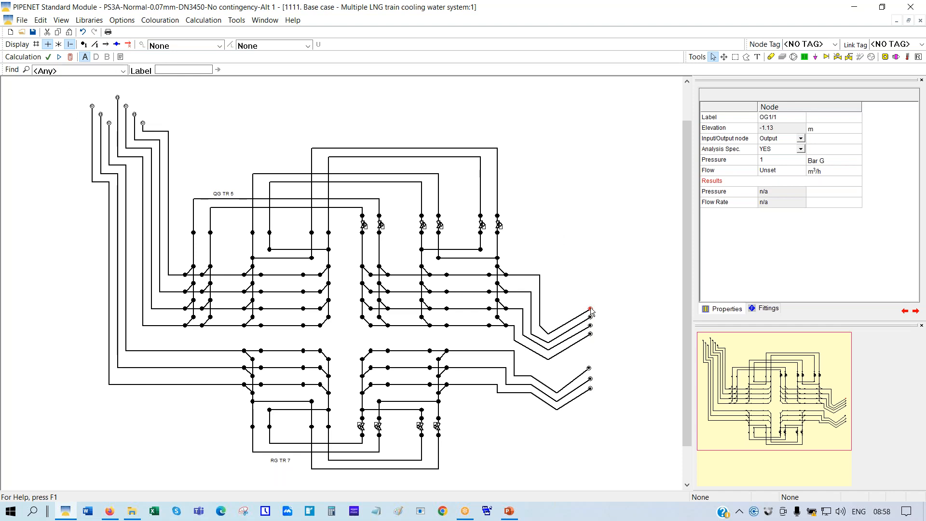
pyautogui.click(742, 159)
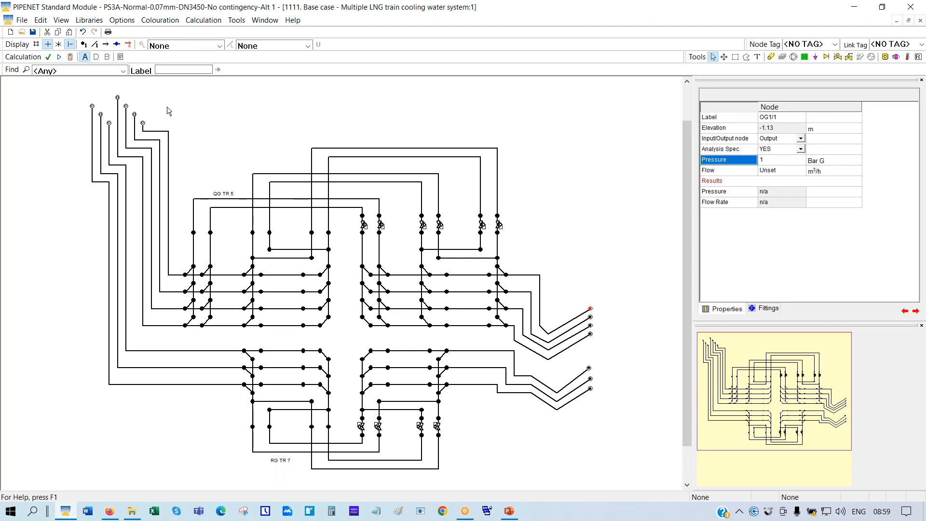
pyautogui.click(145, 126)
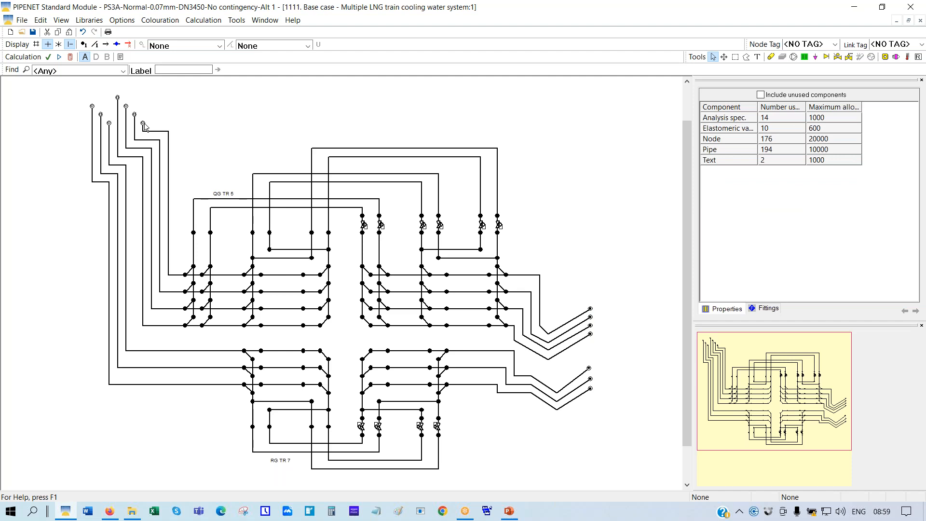
pyautogui.click(143, 126)
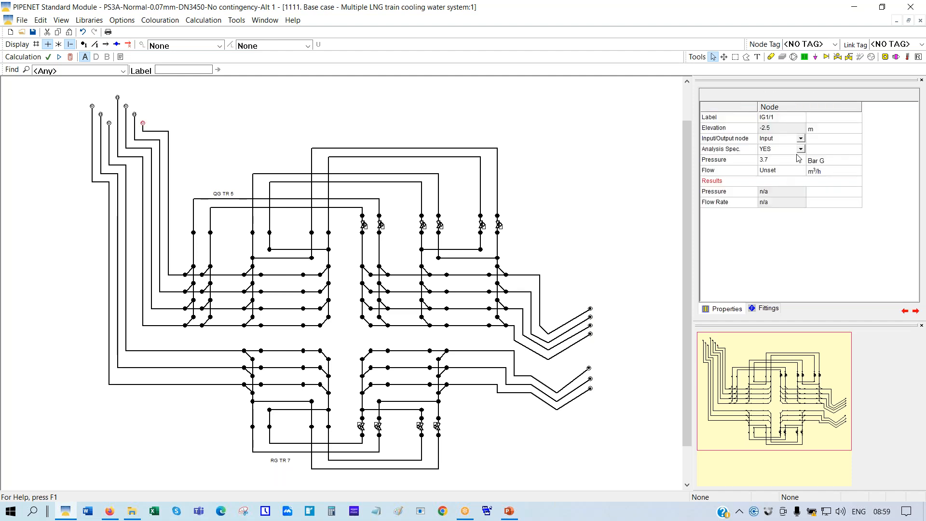
# Calculate the network and read IG1/1's results: 3.7 bar G and 63939.7908 m³/h
pyautogui.click(71, 57)
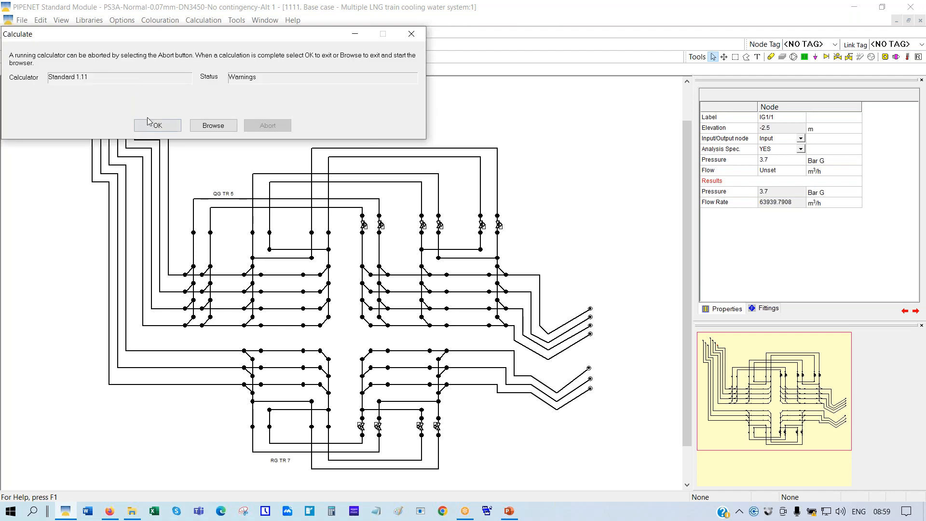
pyautogui.click(158, 127)
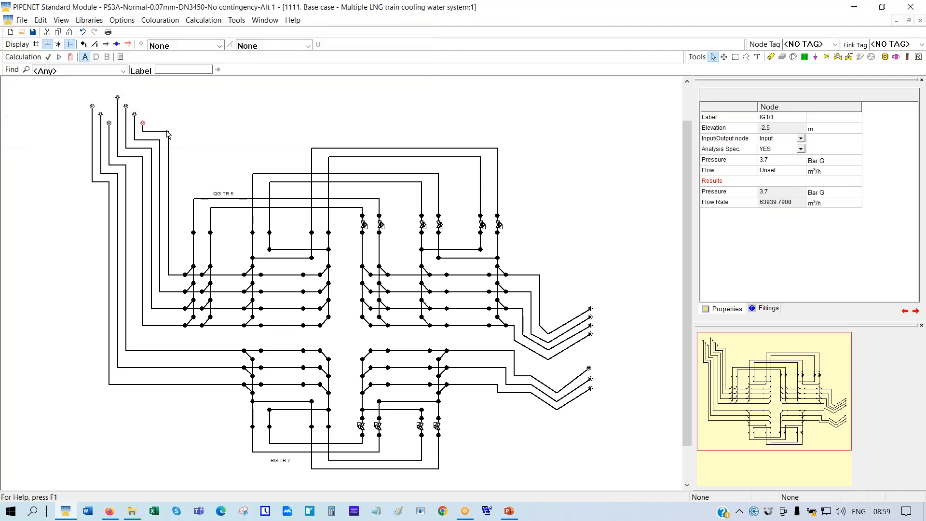
pyautogui.click(749, 192)
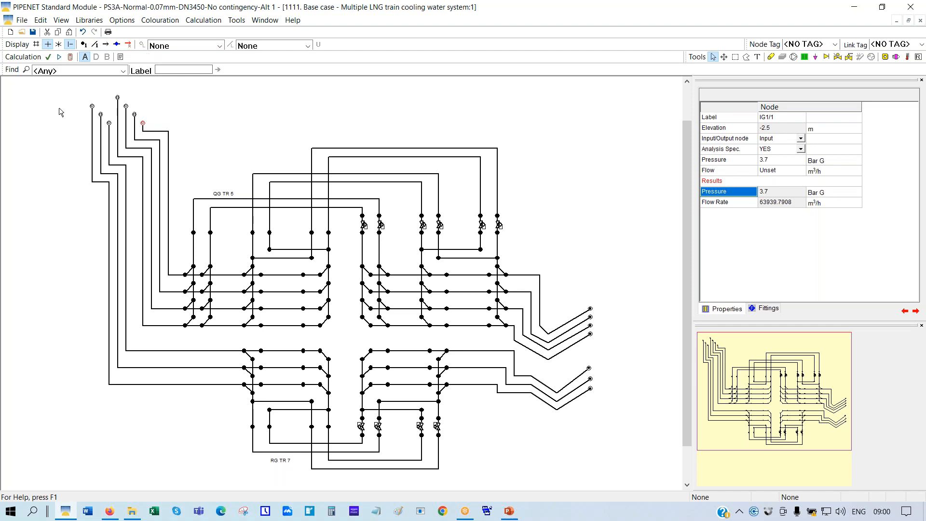
# Open the 2222 fixed speed base case without saving the current network, accepting the warning
pyautogui.click(22, 32)
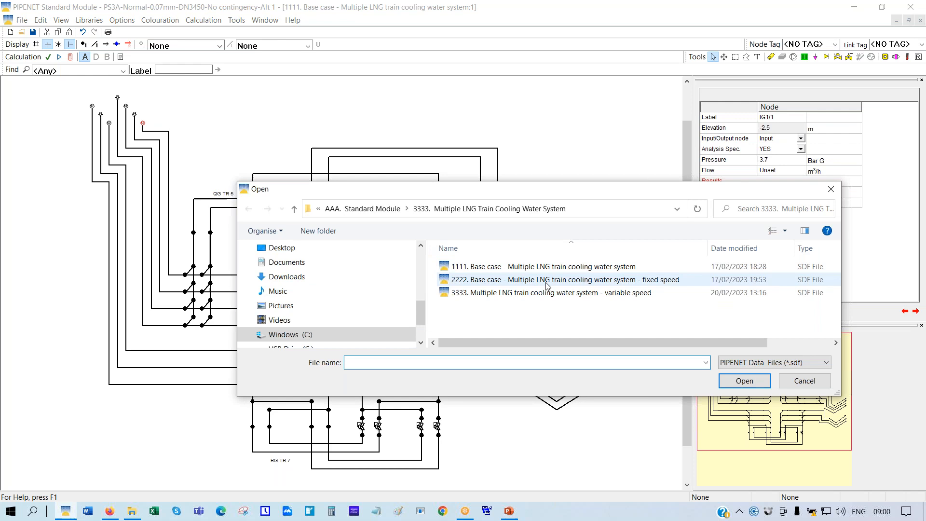
pyautogui.click(548, 279)
pyautogui.click(744, 380)
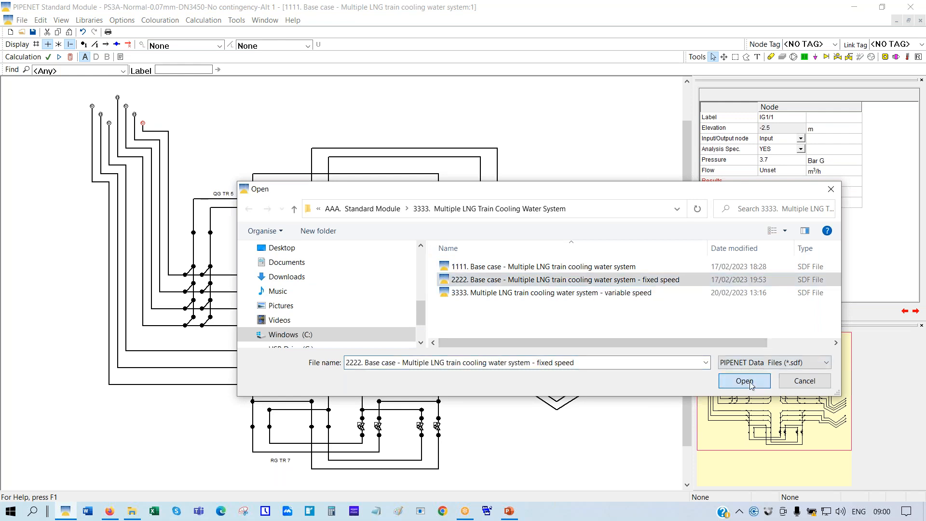
pyautogui.click(474, 285)
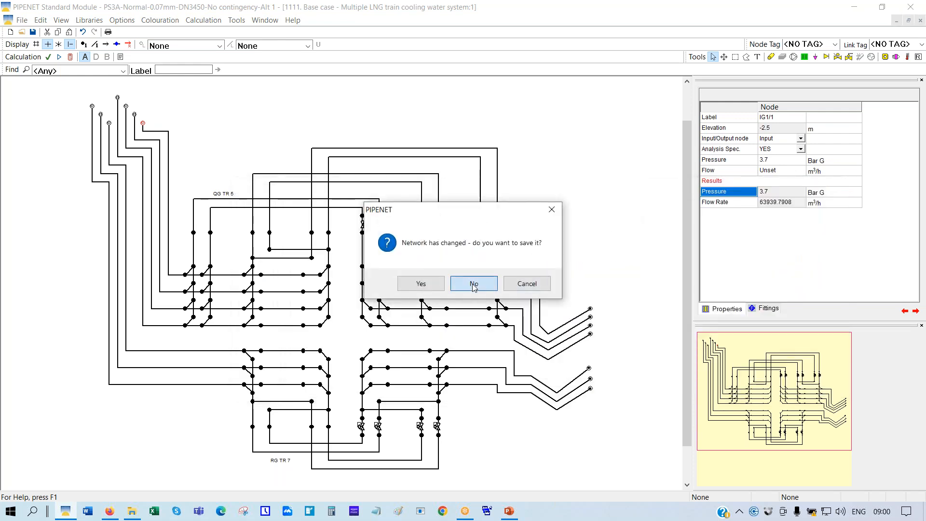
pyautogui.click(504, 288)
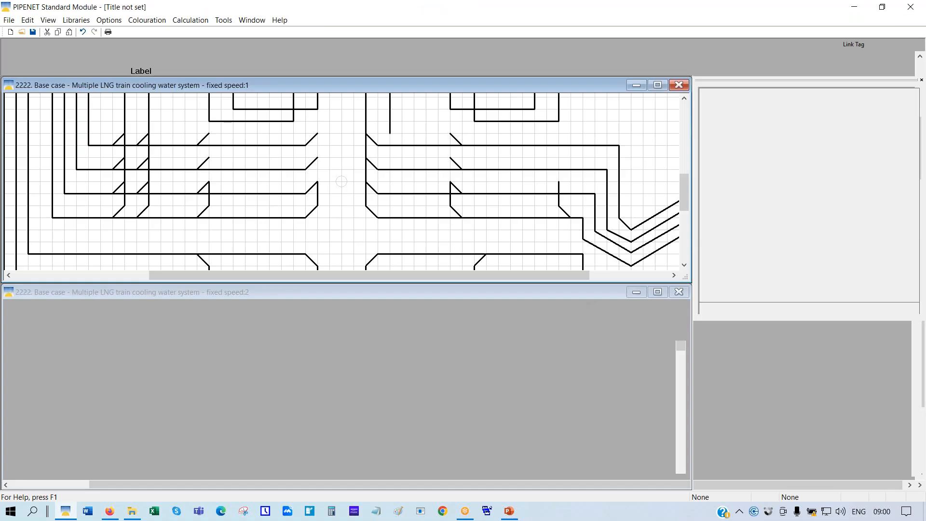
# Maximise and scale the drawing to show all seven pumps, then open the local Libraries list
pyautogui.click(657, 85)
pyautogui.rightClick(578, 102)
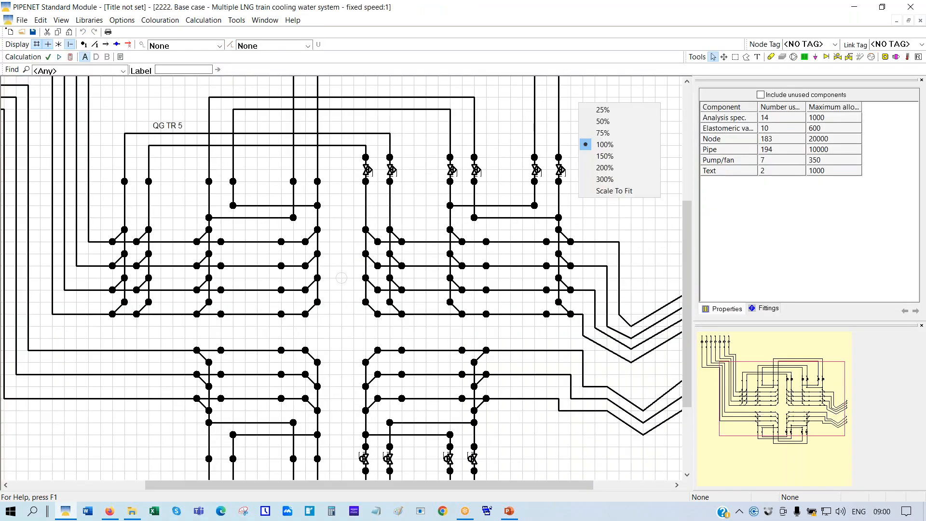
pyautogui.click(618, 191)
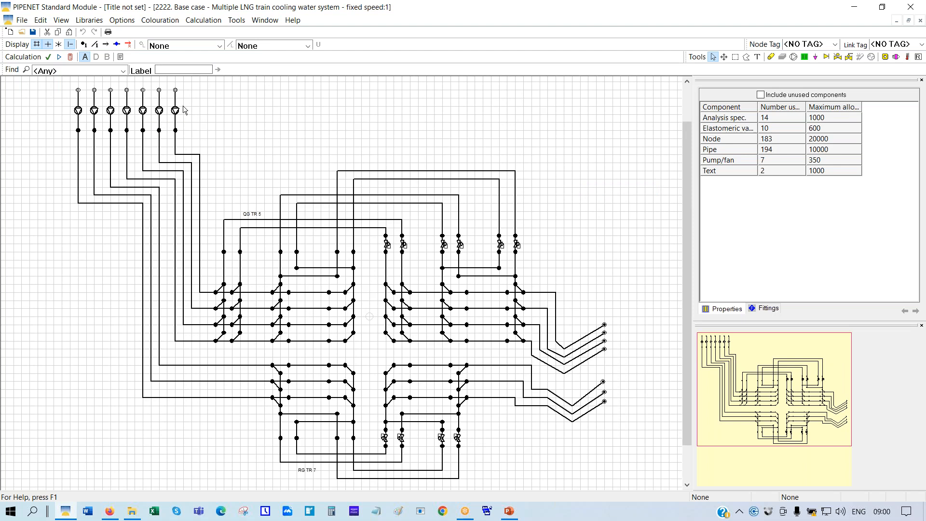
pyautogui.click(94, 21)
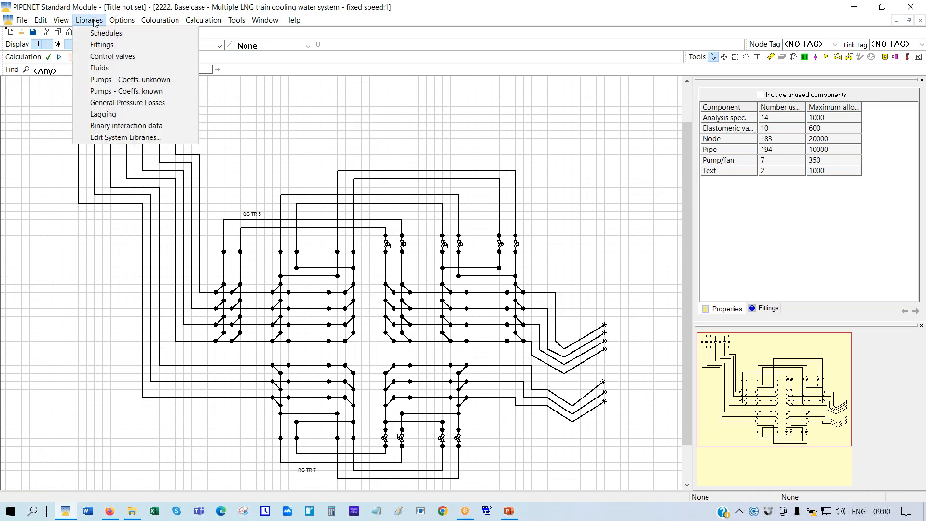
pyautogui.click(126, 80)
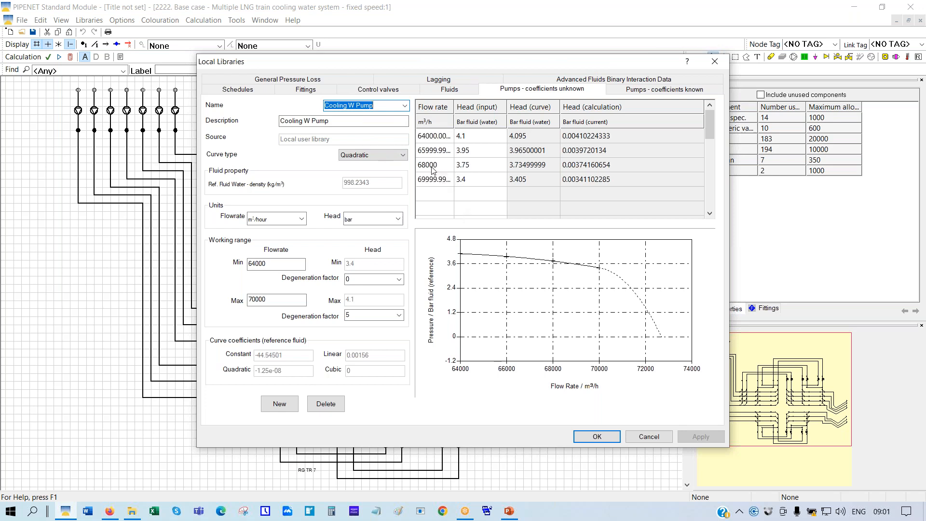
pyautogui.click(643, 437)
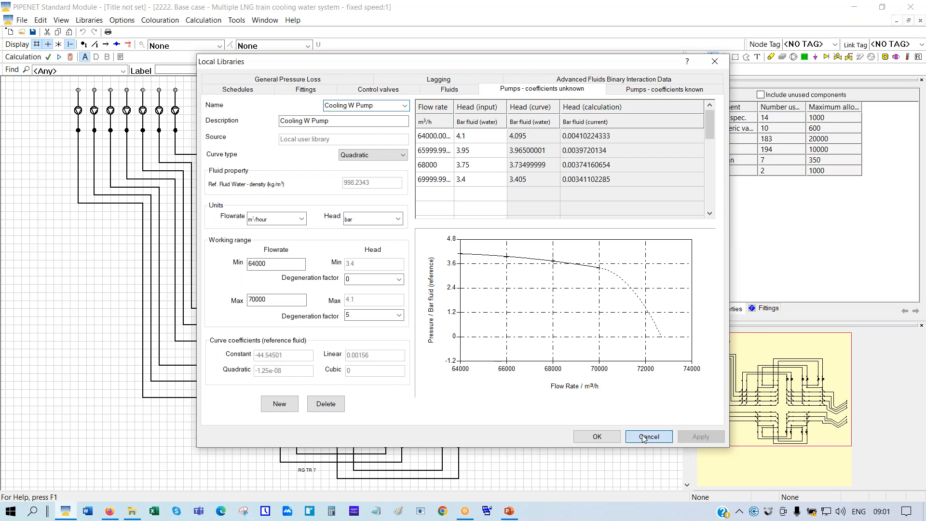
# Calculate and review pump 1's results: 4.3668631 bar G outlet, 63790.488 m³/h, 7560.702 kW
pyautogui.click(70, 58)
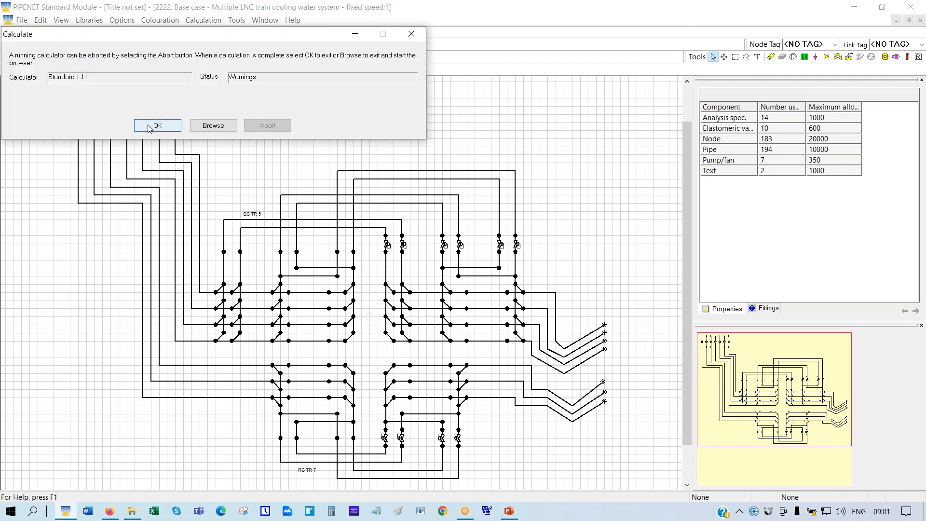
pyautogui.click(150, 127)
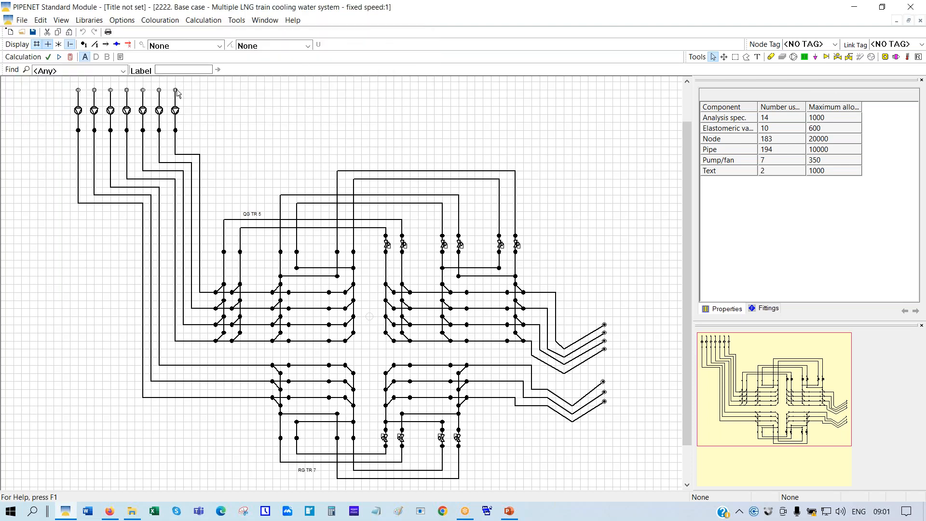
pyautogui.click(176, 90)
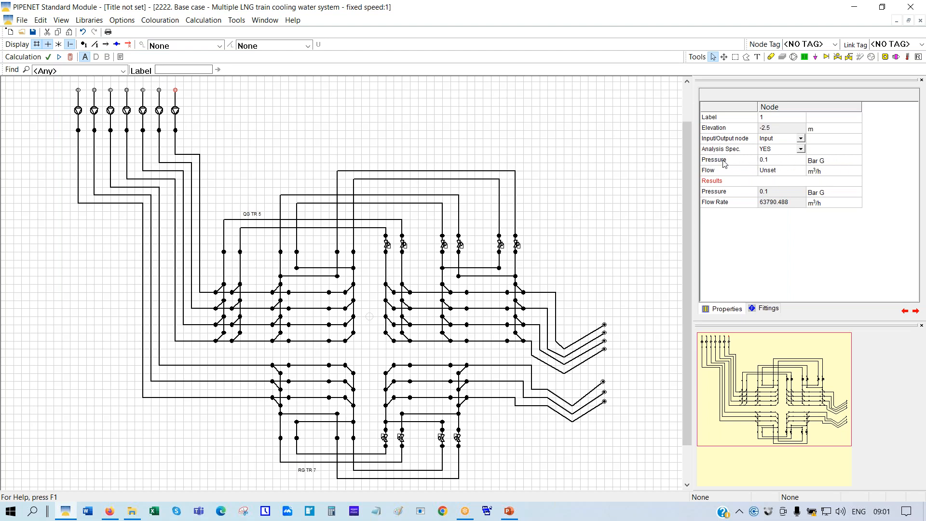
pyautogui.click(176, 111)
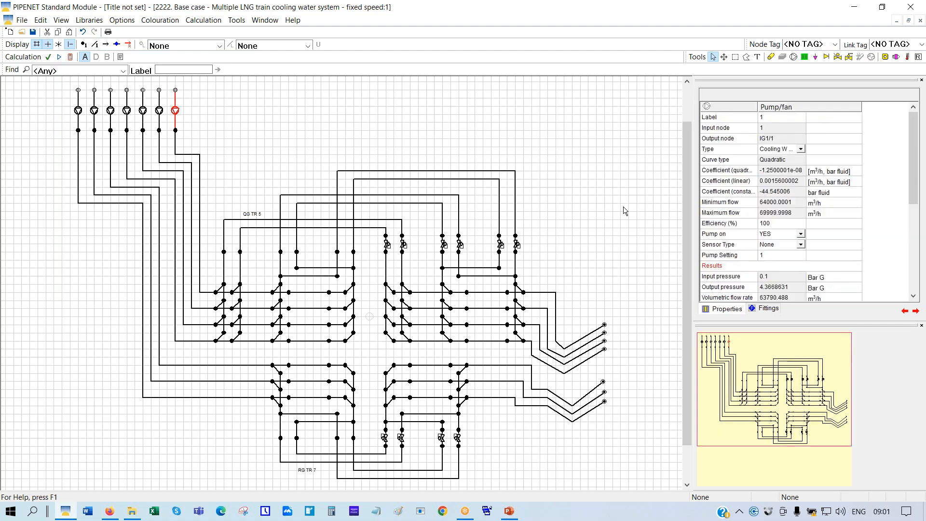
pyautogui.moveTo(917, 137); pyautogui.dragTo(917, 209)
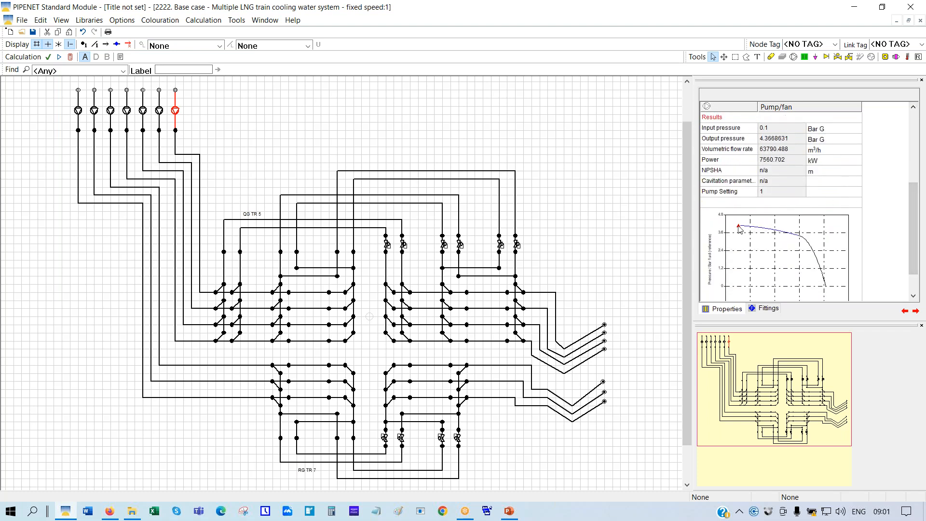
pyautogui.moveTo(913, 239); pyautogui.dragTo(916, 227)
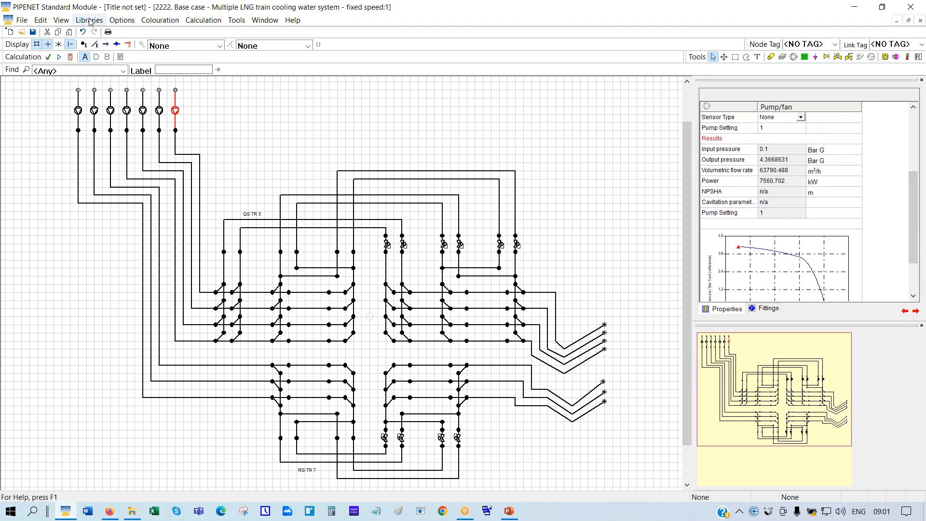
pyautogui.click(90, 20)
pyautogui.click(121, 80)
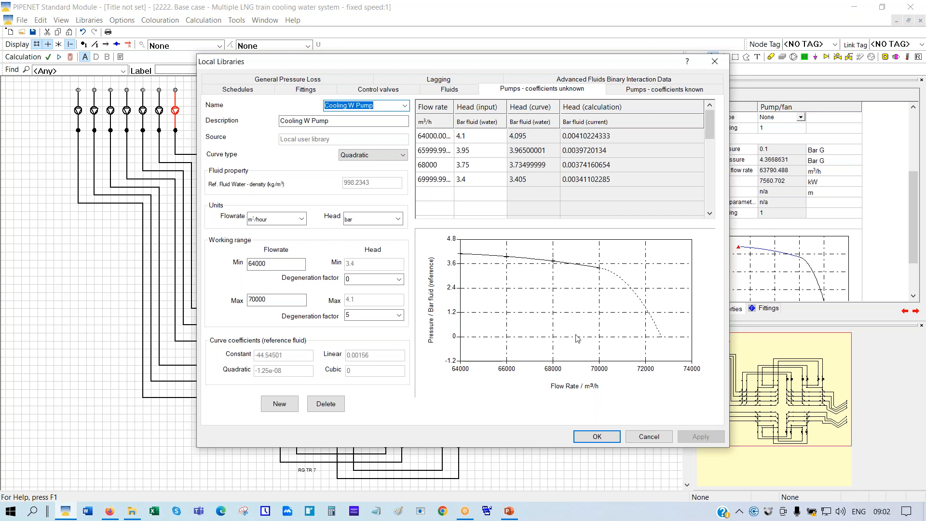
pyautogui.click(648, 438)
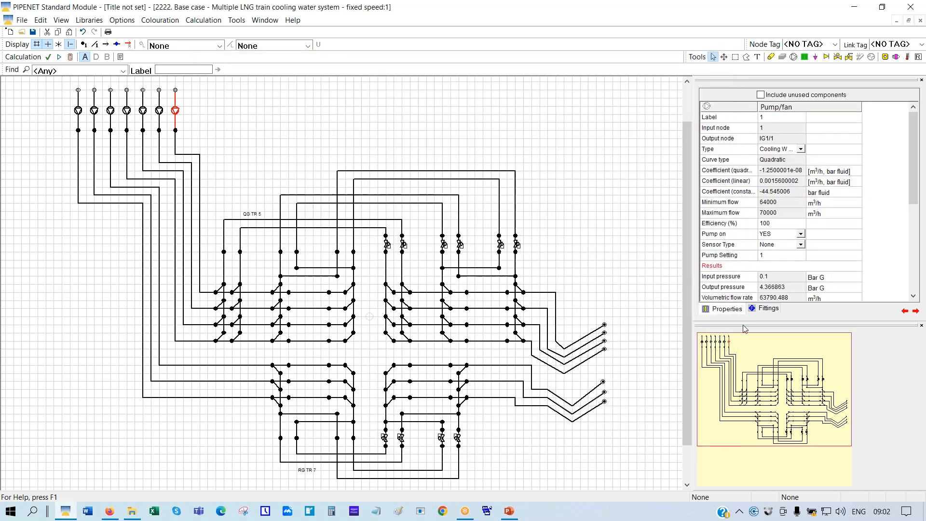
pyautogui.moveTo(913, 187); pyautogui.dragTo(914, 270)
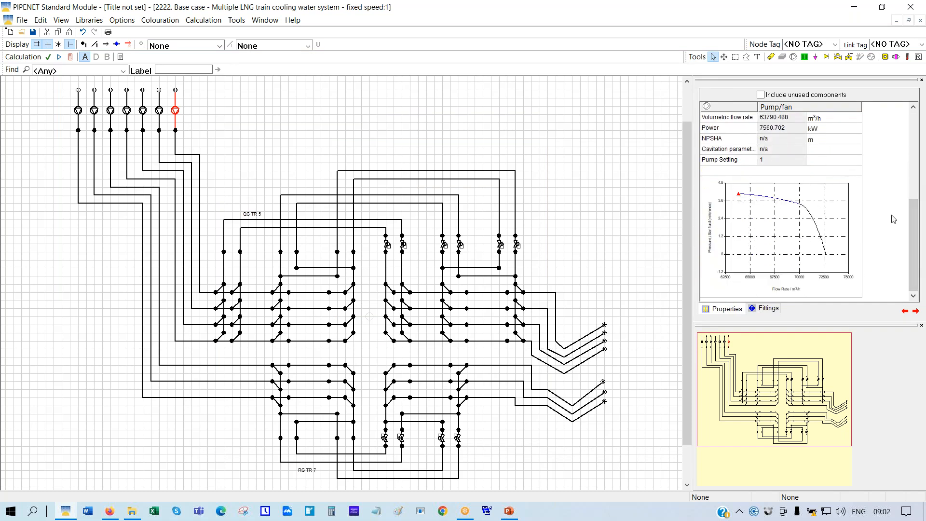
pyautogui.moveTo(916, 271); pyautogui.dragTo(919, 222)
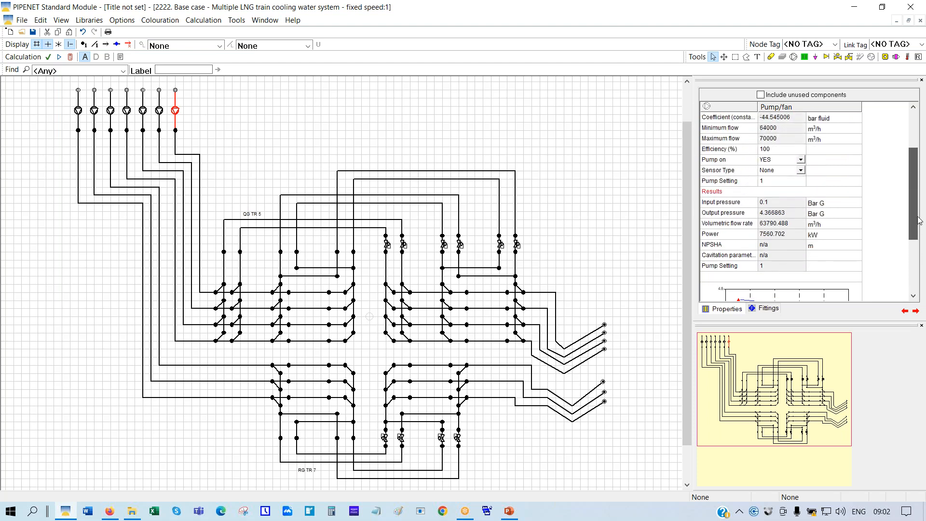
pyautogui.click(711, 182)
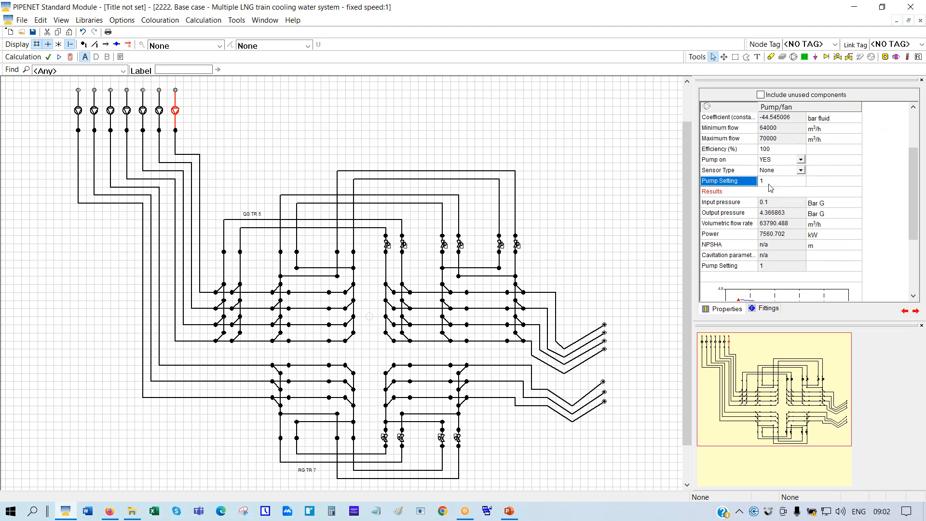
pyautogui.click(728, 237)
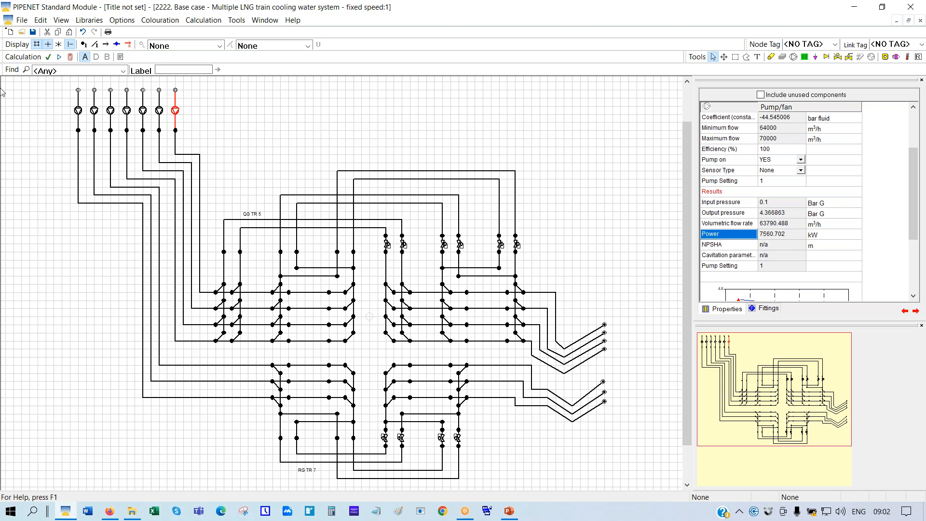
pyautogui.click(22, 32)
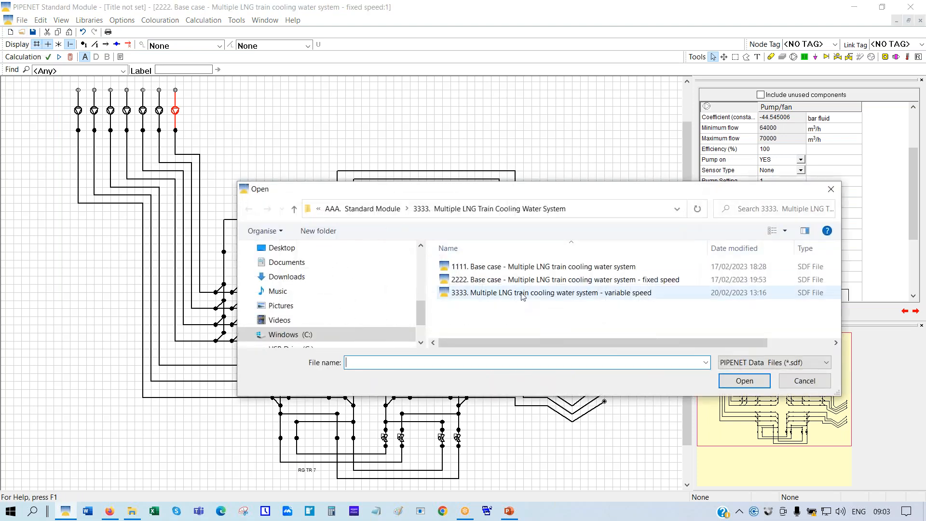
# Open the 3333 variable speed network without saving, maximised and scaled to fit
pyautogui.click(523, 294)
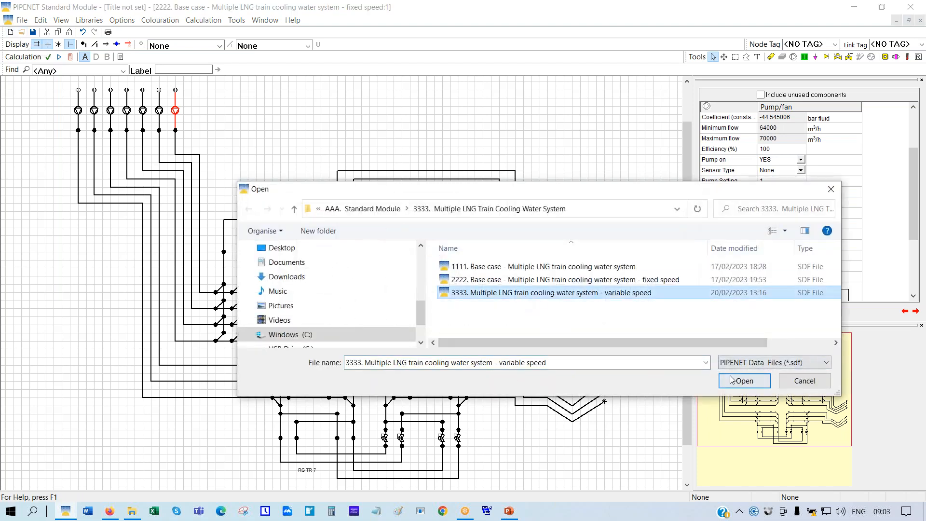
pyautogui.click(733, 382)
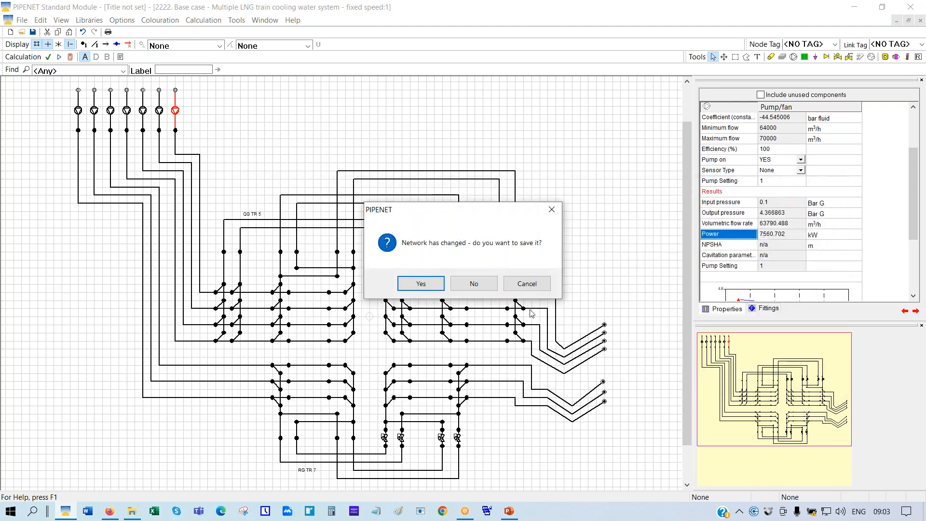
pyautogui.click(474, 284)
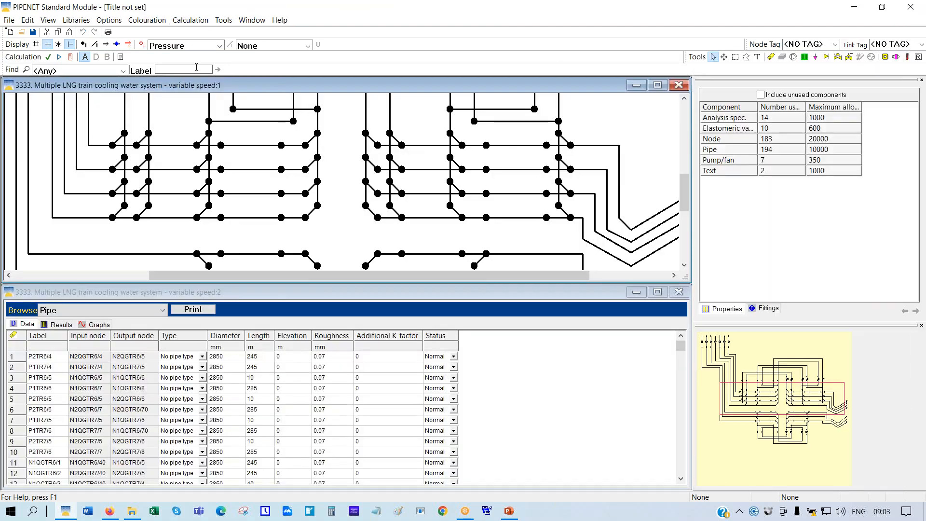
pyautogui.click(658, 88)
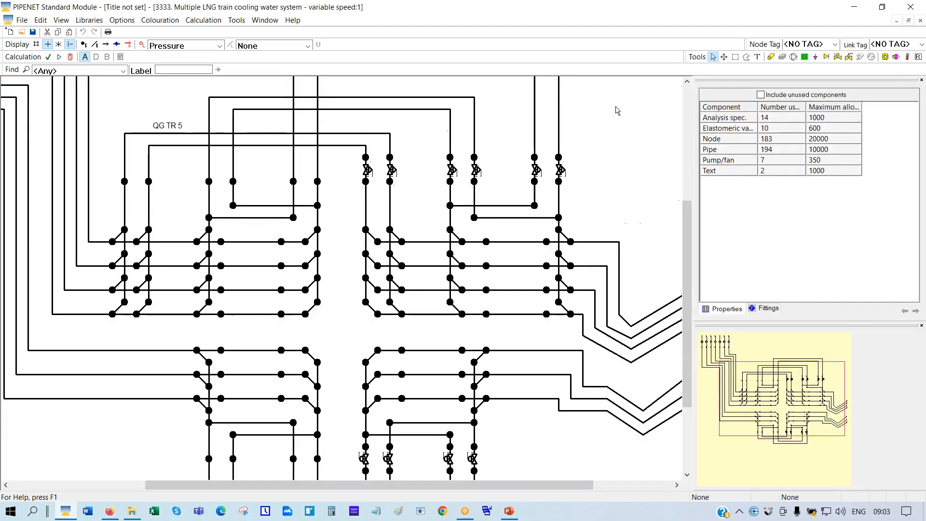
pyautogui.rightClick(616, 106)
pyautogui.click(649, 195)
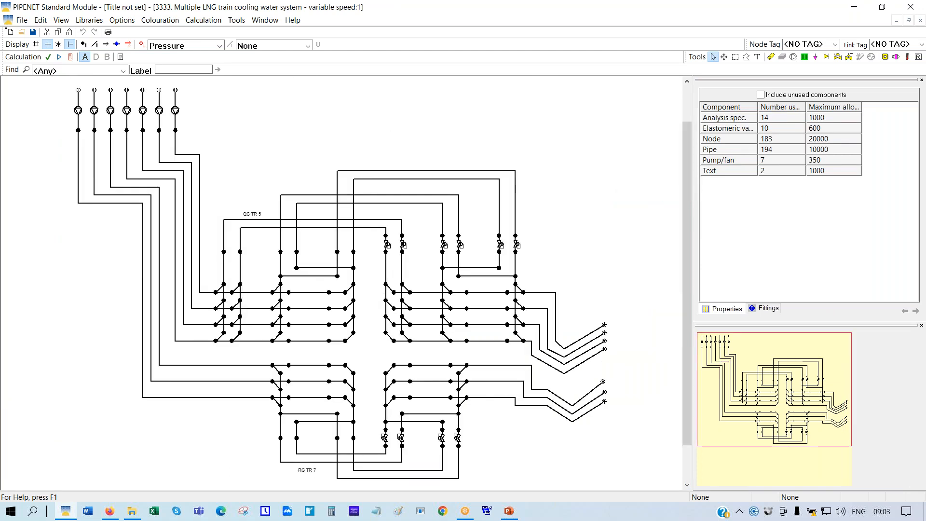
# Turn off node colouring and show node labels, checking pump 1 and node IG1/1
pyautogui.click(176, 112)
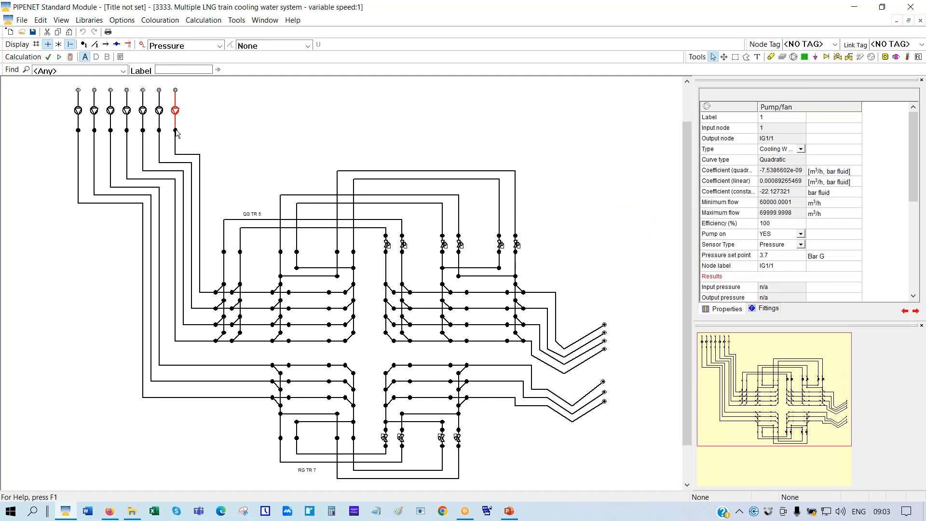
pyautogui.click(176, 131)
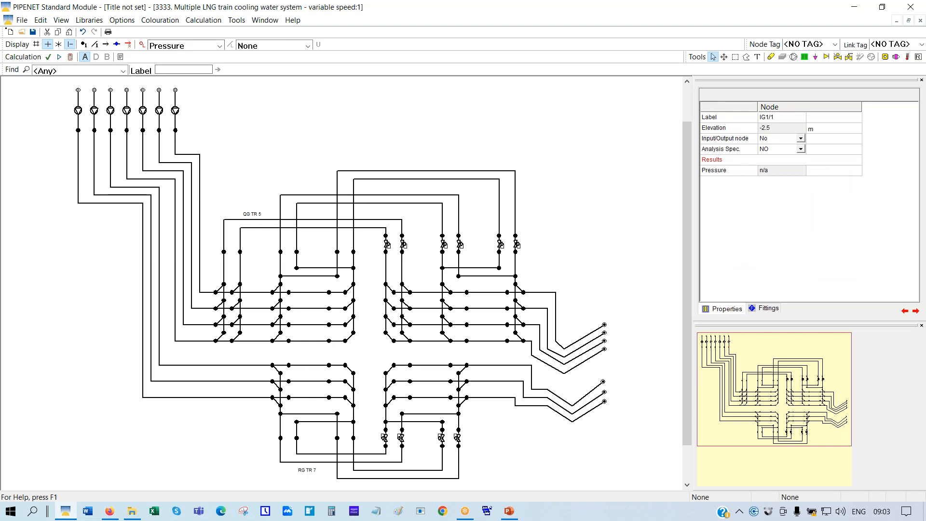
pyautogui.click(192, 46)
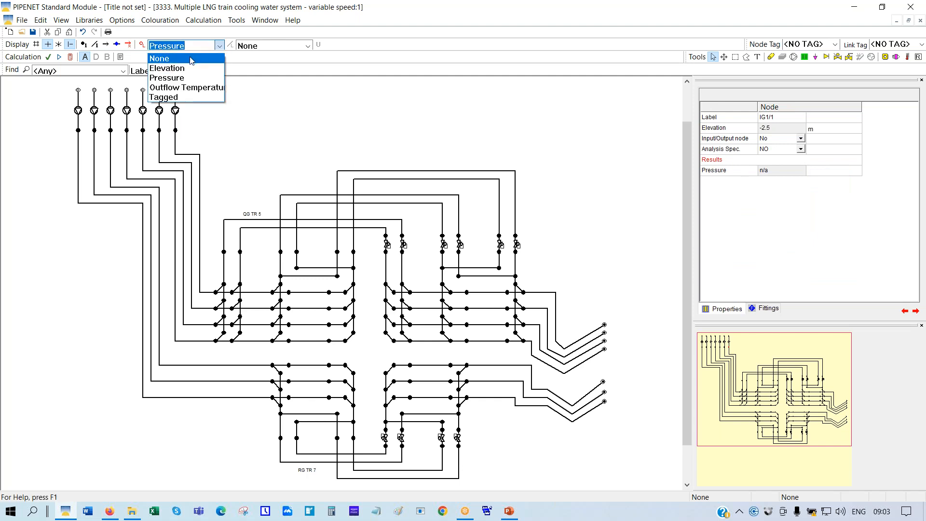
pyautogui.click(192, 59)
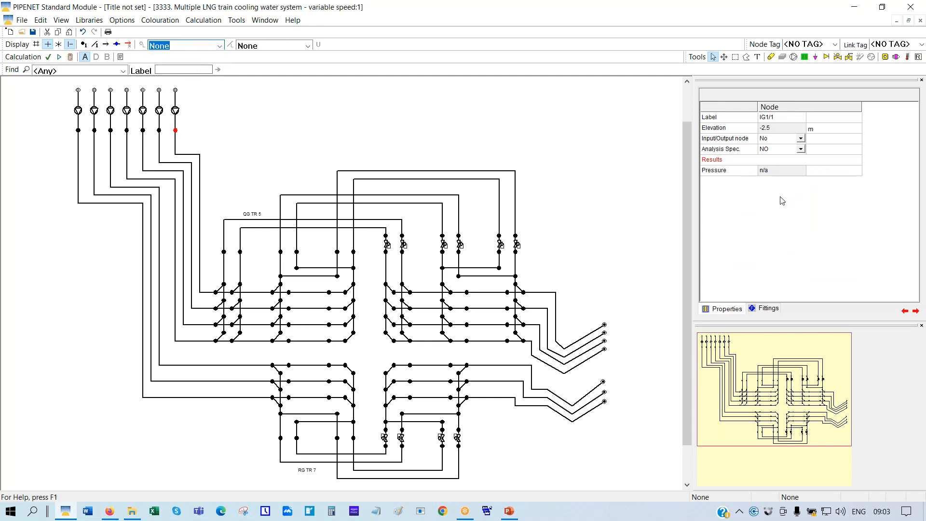
pyautogui.click(176, 112)
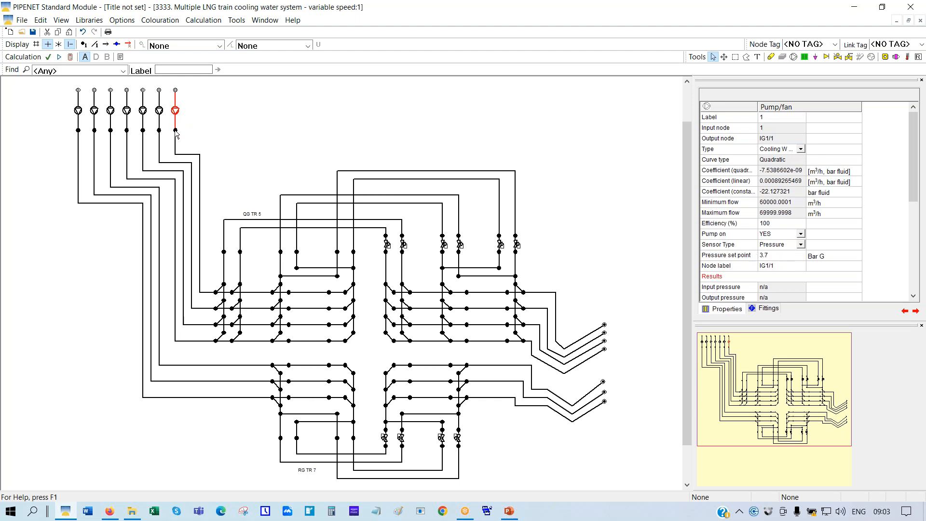
pyautogui.click(84, 45)
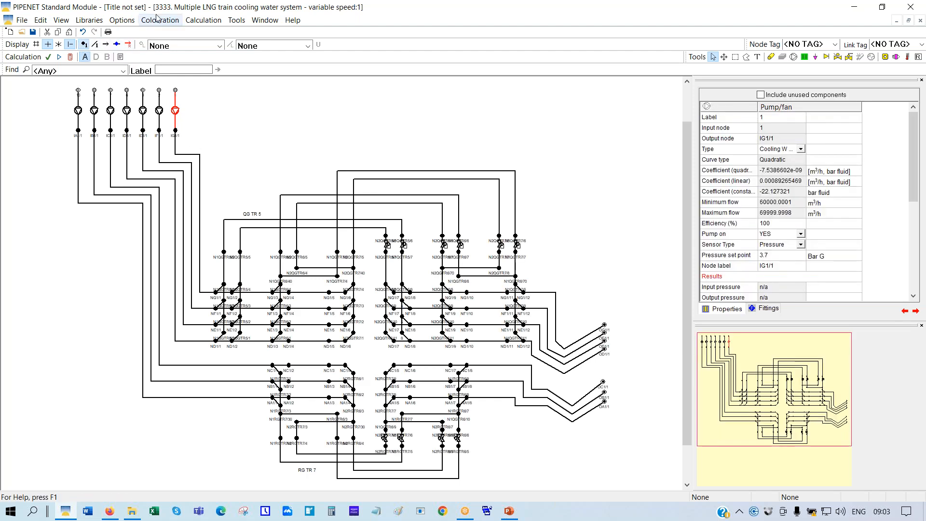
# Set the network display font size to 28 for larger labels
pyautogui.click(120, 23)
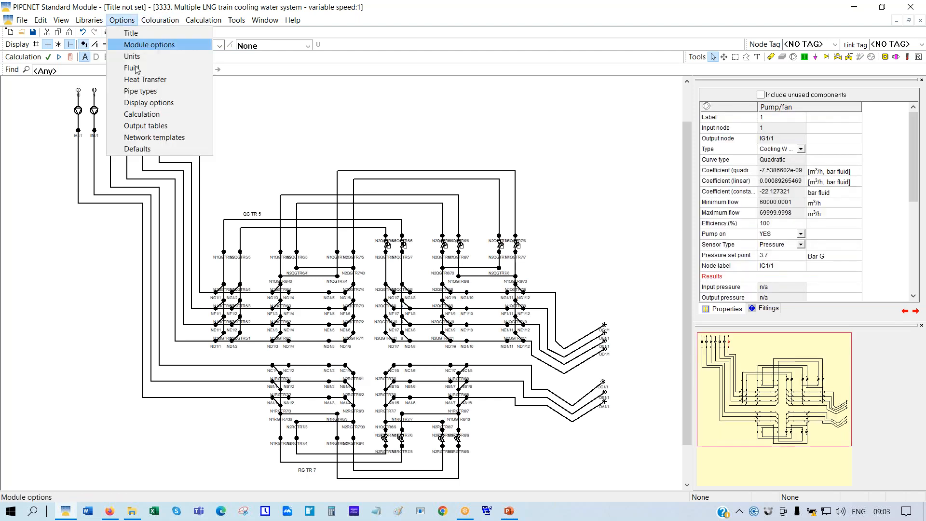
pyautogui.click(151, 103)
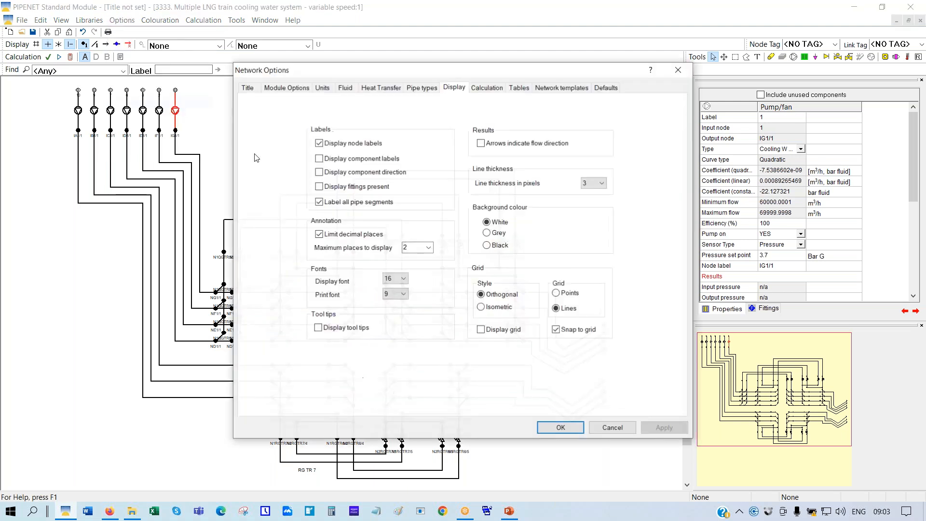
pyautogui.click(405, 282)
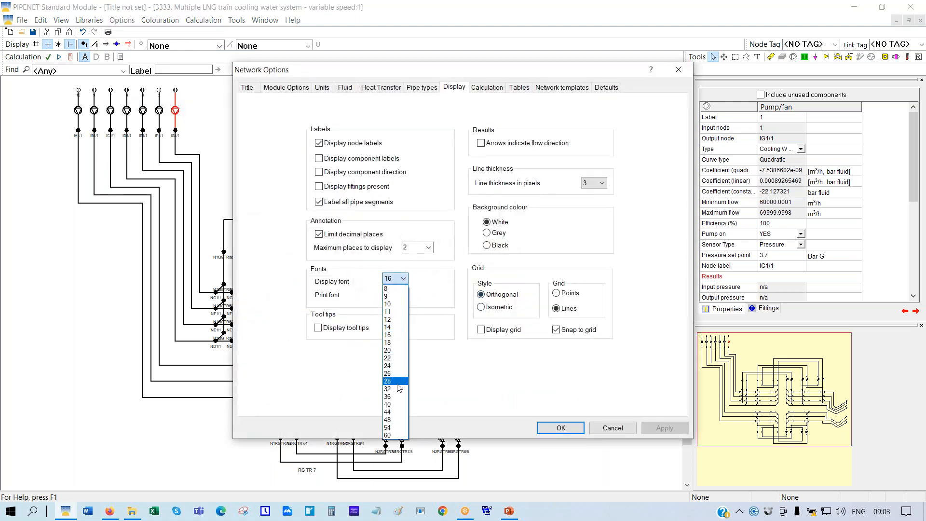
pyautogui.click(395, 410)
pyautogui.click(560, 429)
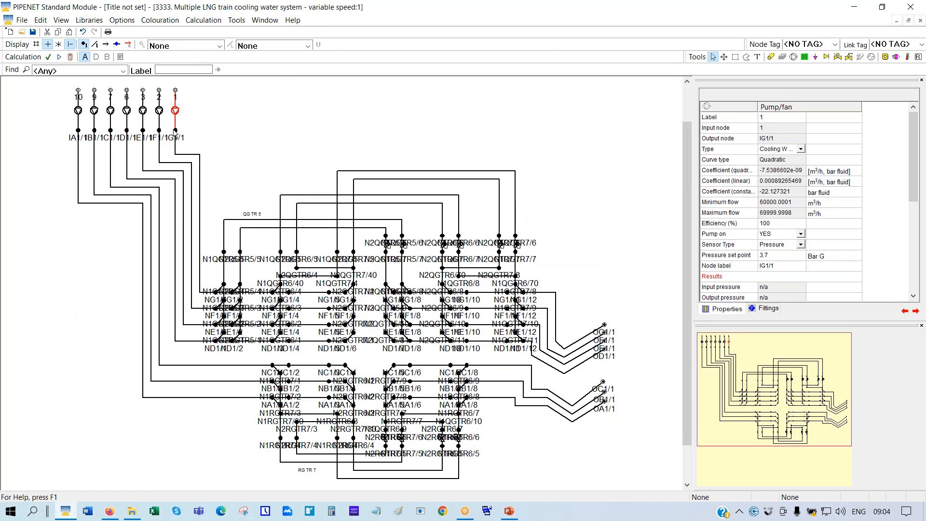
# Move node IG1/1 out and back so it sits directly below pump 1
pyautogui.moveTo(177, 133); pyautogui.dragTo(233, 134)
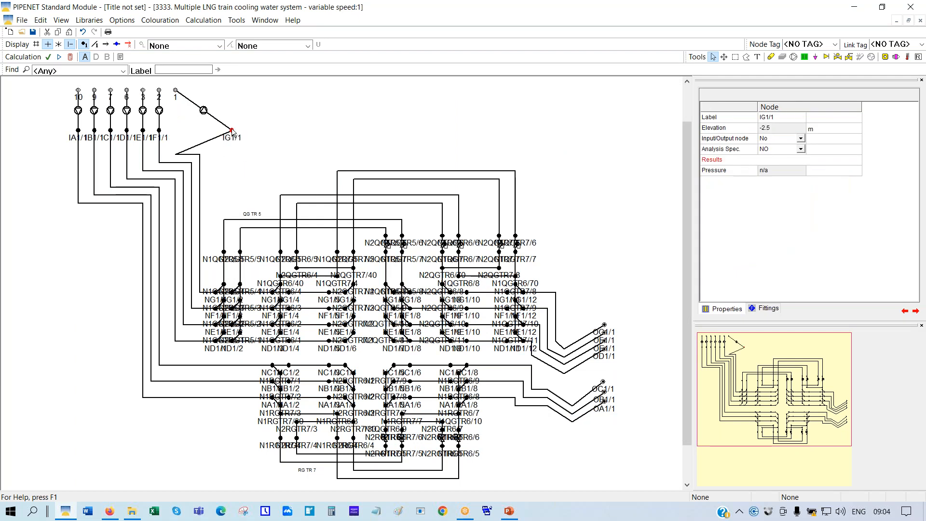
pyautogui.click(232, 131)
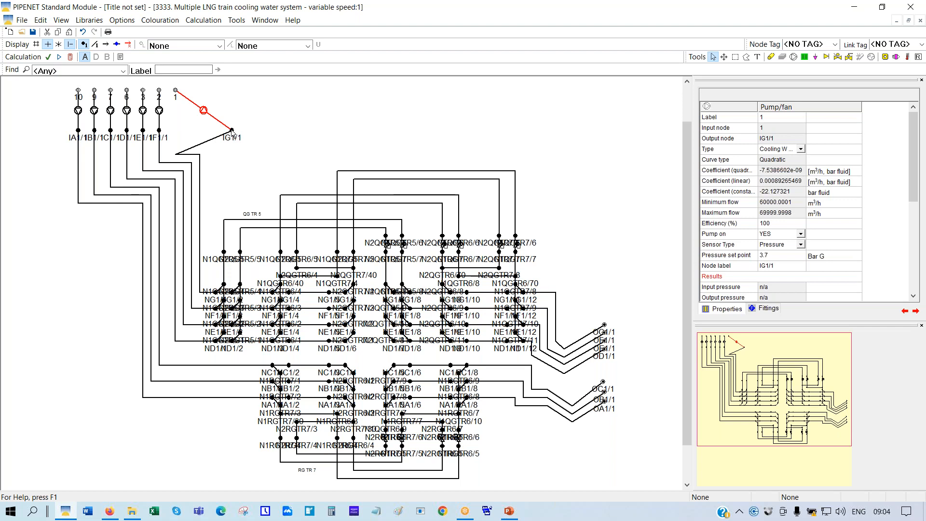
pyautogui.moveTo(232, 131); pyautogui.dragTo(180, 128)
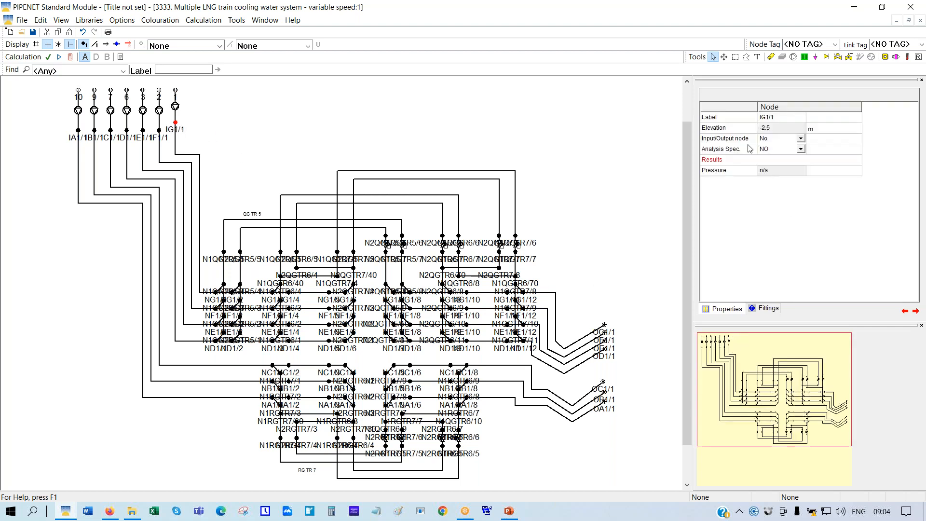
# Confirm pump 1's 3.7 bar G pressure set point at sensor node IG1/1, then calculate
pyautogui.click(176, 107)
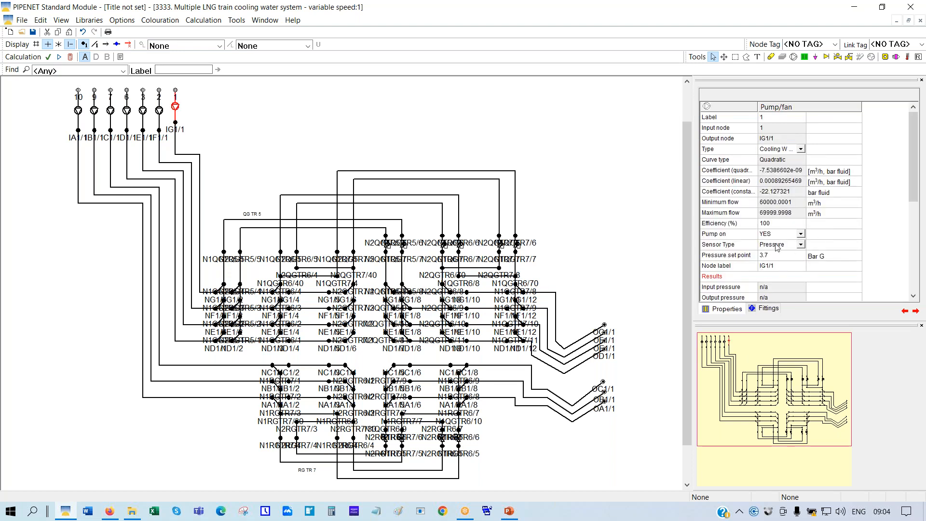
pyautogui.click(751, 260)
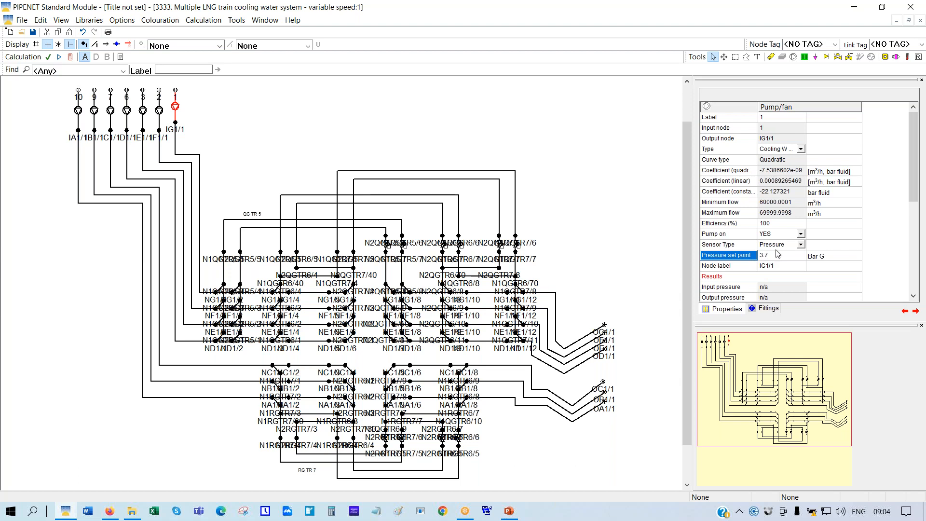
pyautogui.click(747, 268)
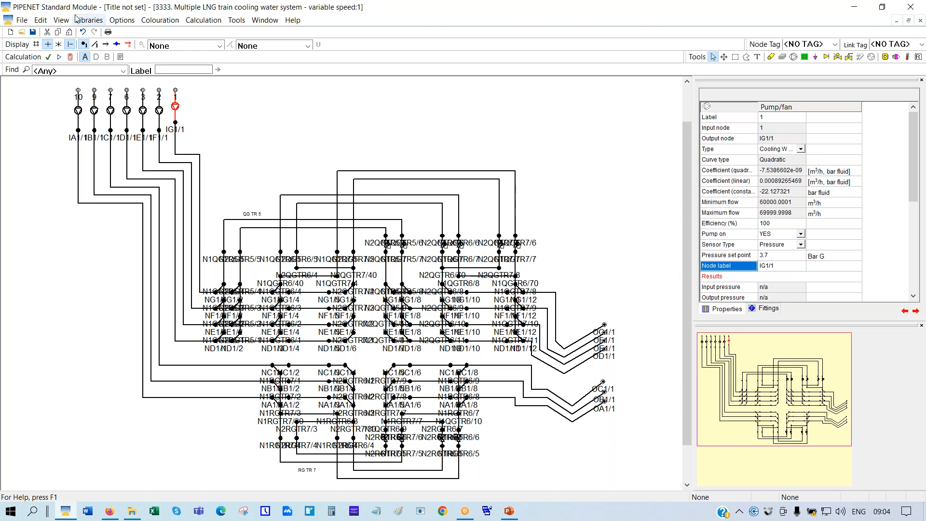
pyautogui.click(71, 58)
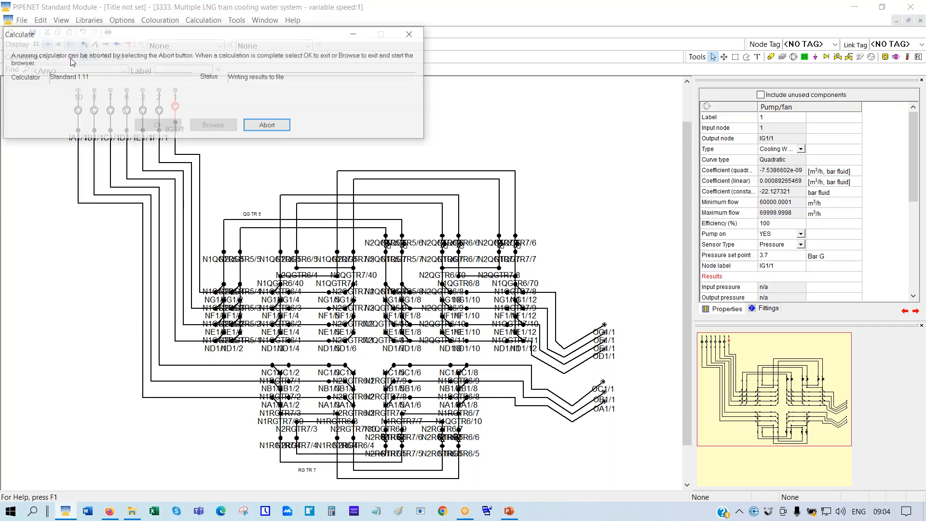
# Show pump 1's results: 3.7 bar G outlet, 63939.7908 m³/h, 6393.979 kW, setting 0.95198959
pyautogui.click(147, 126)
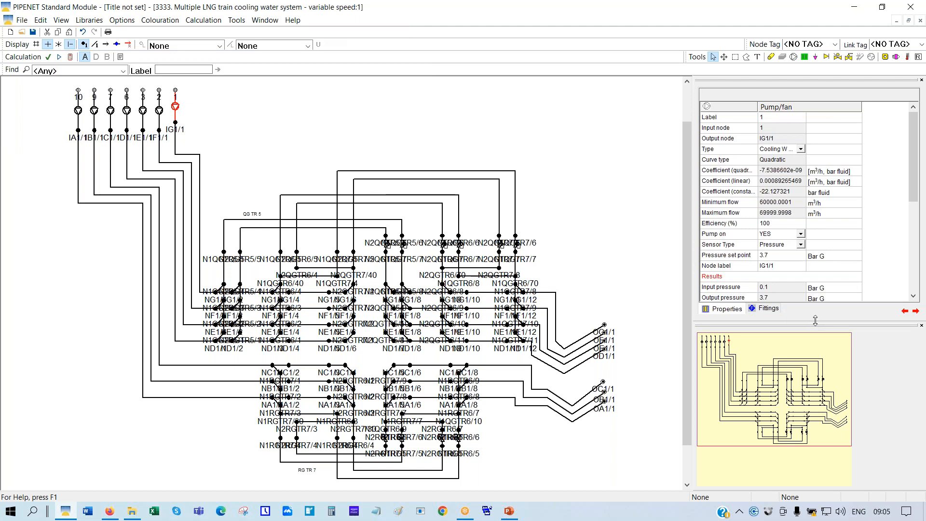
pyautogui.moveTo(815, 321); pyautogui.dragTo(820, 388)
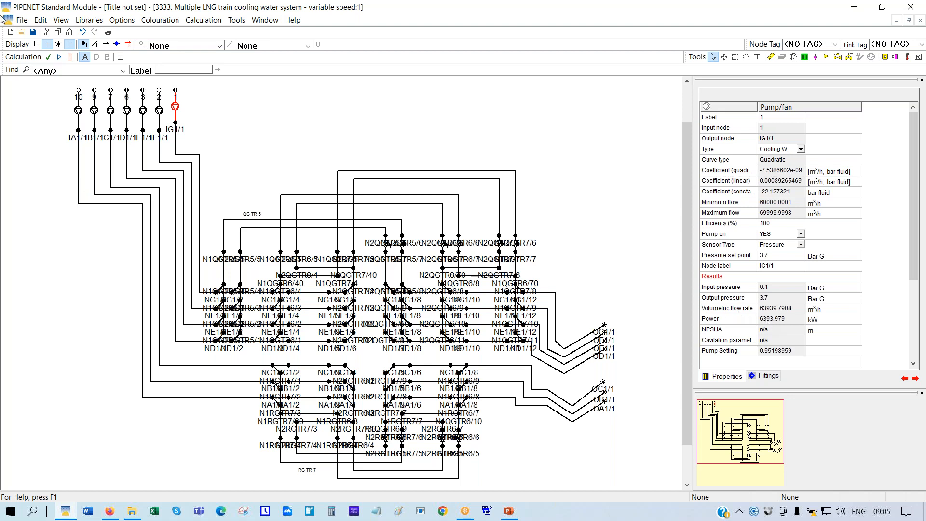
# Open the 2222 fixed-speed base case without saving the variable-speed network
pyautogui.click(22, 33)
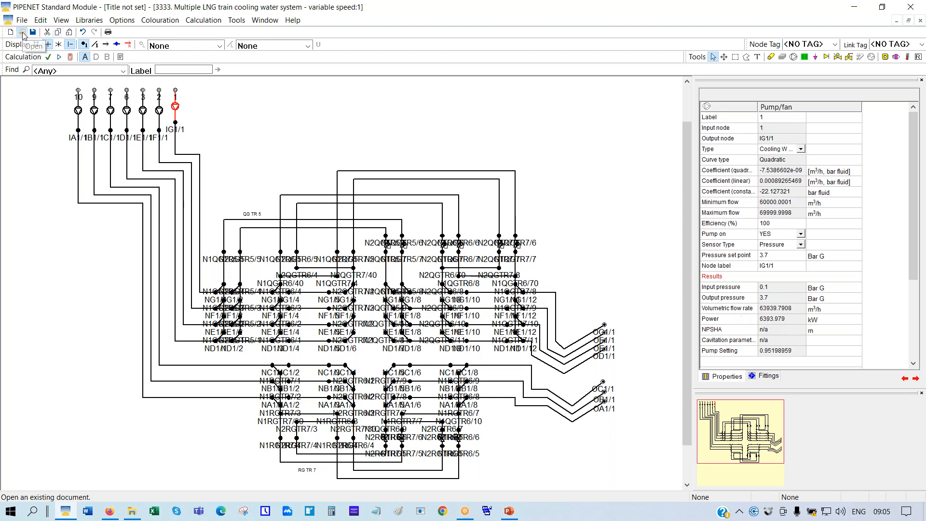
pyautogui.click(533, 281)
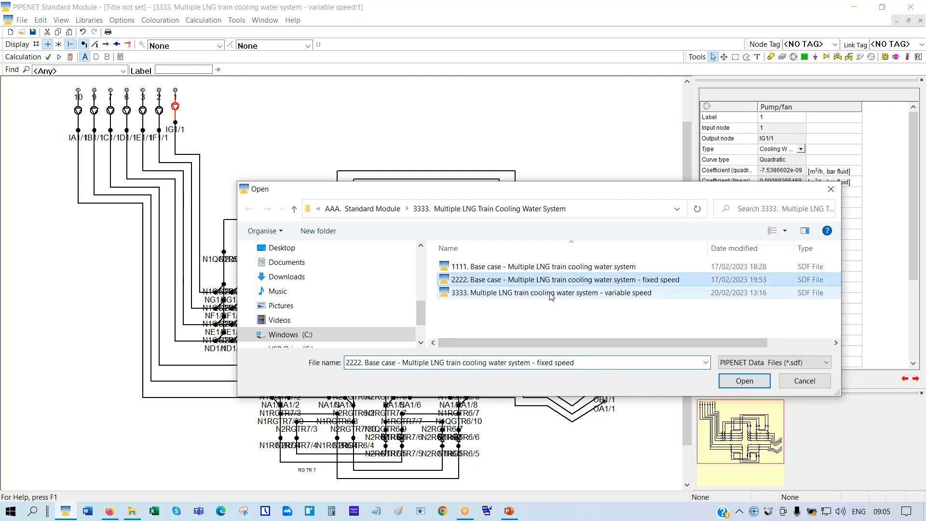
pyautogui.click(744, 381)
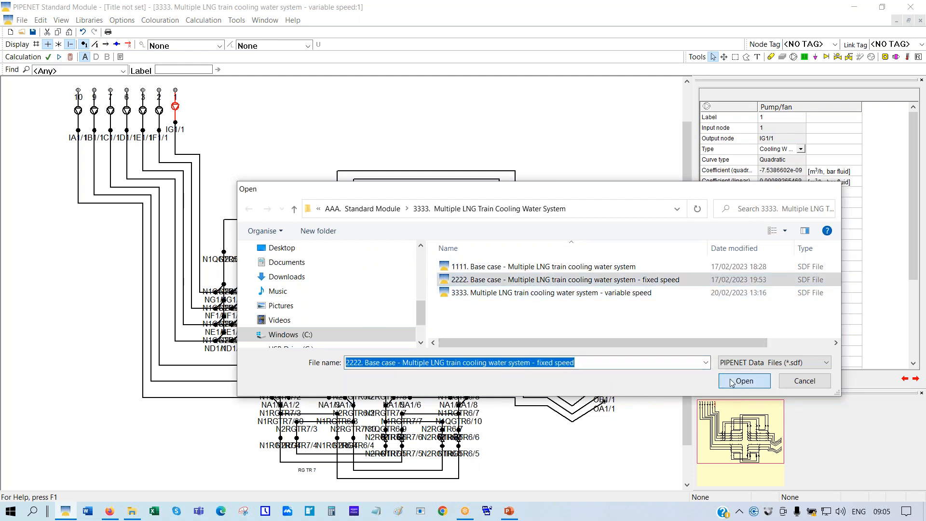
pyautogui.click(473, 284)
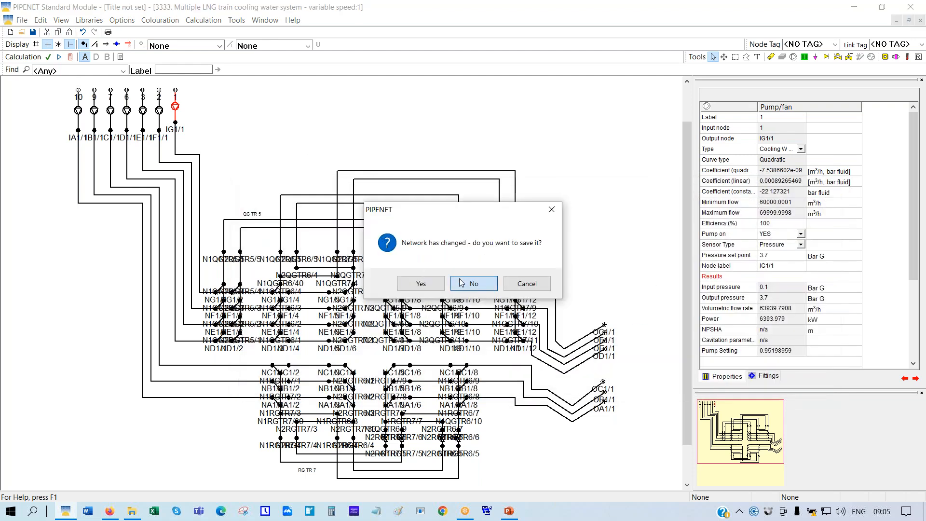
pyautogui.click(503, 285)
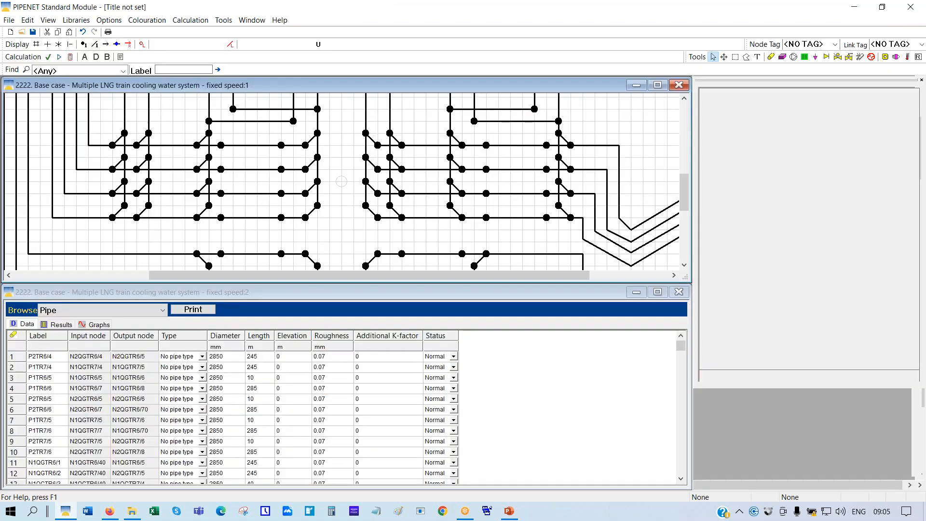
# Calculate and check pump power of 7560.702 kW at 4.3868631 bar G outlet
pyautogui.click(71, 57)
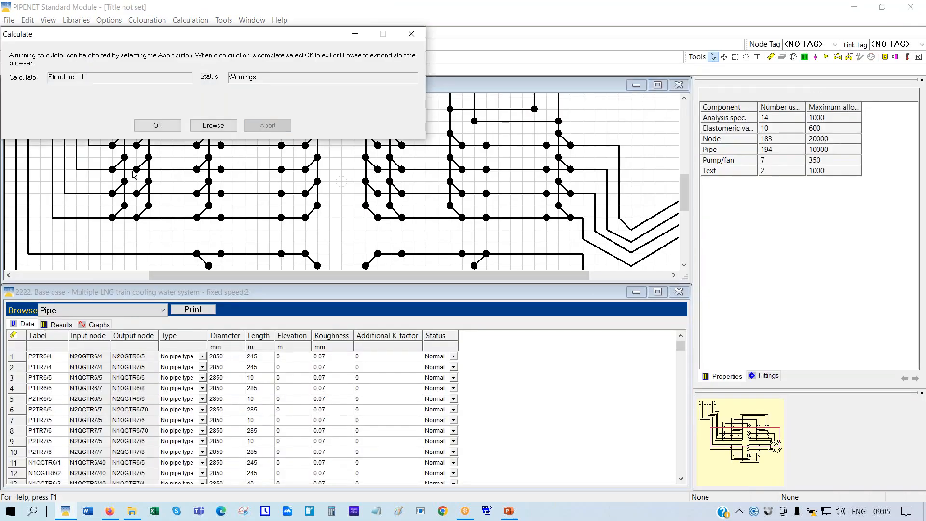
pyautogui.click(175, 127)
pyautogui.moveTo(747, 439); pyautogui.dragTo(709, 395)
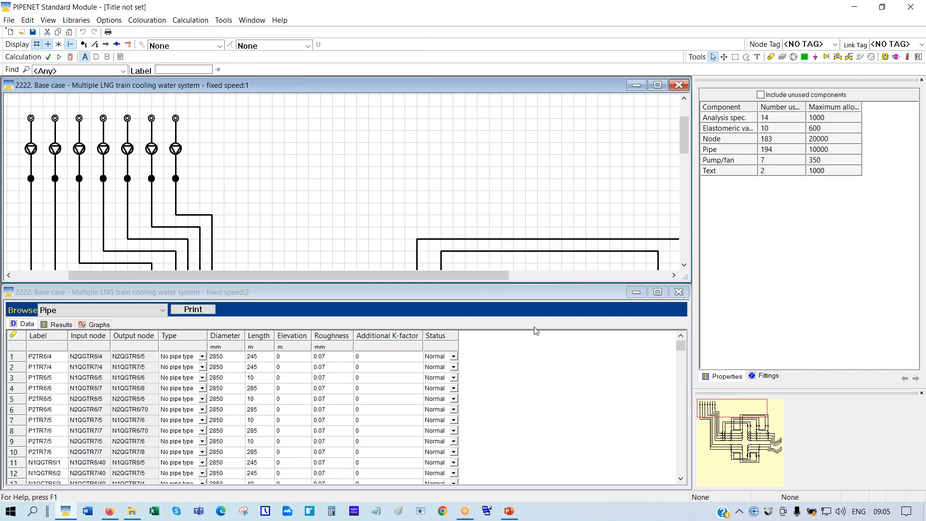
pyautogui.click(176, 150)
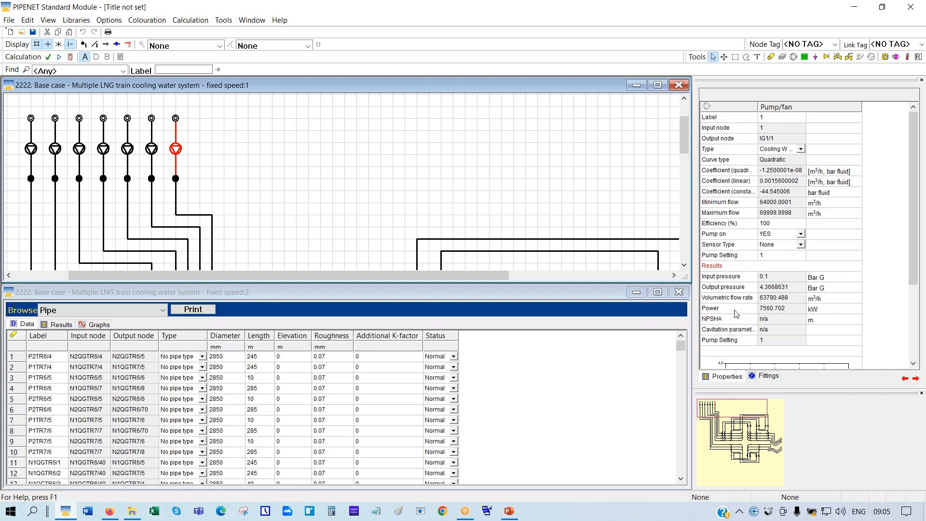
pyautogui.click(736, 311)
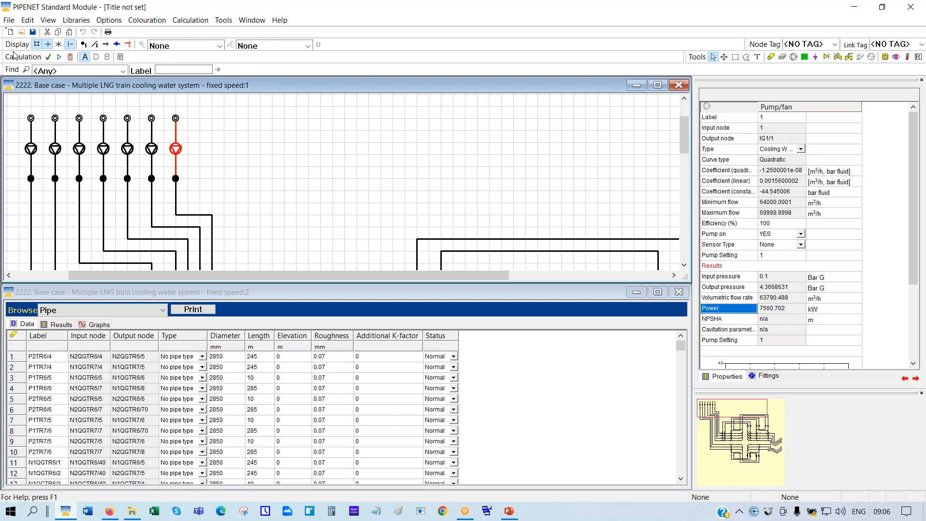
pyautogui.click(21, 33)
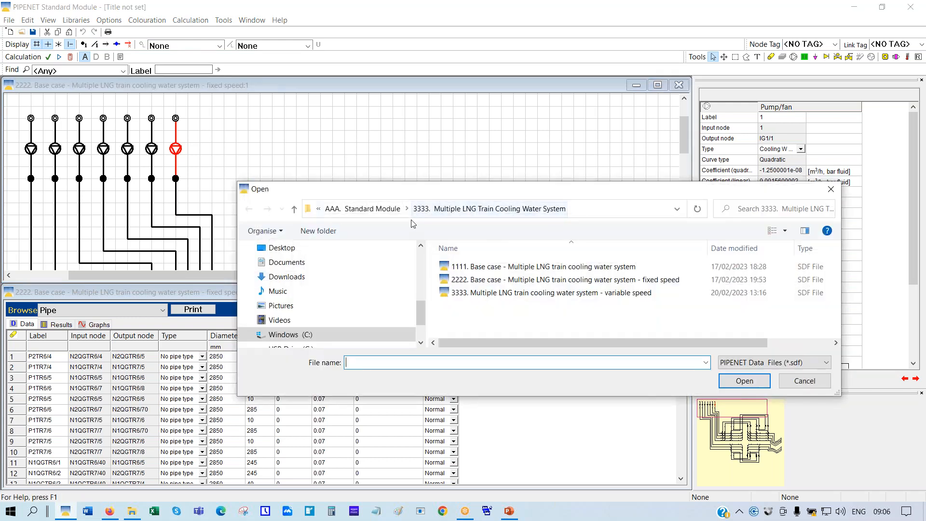
# Open '1111. Base Case - Refinery Steam System' from the 4444 folder
pyautogui.click(376, 210)
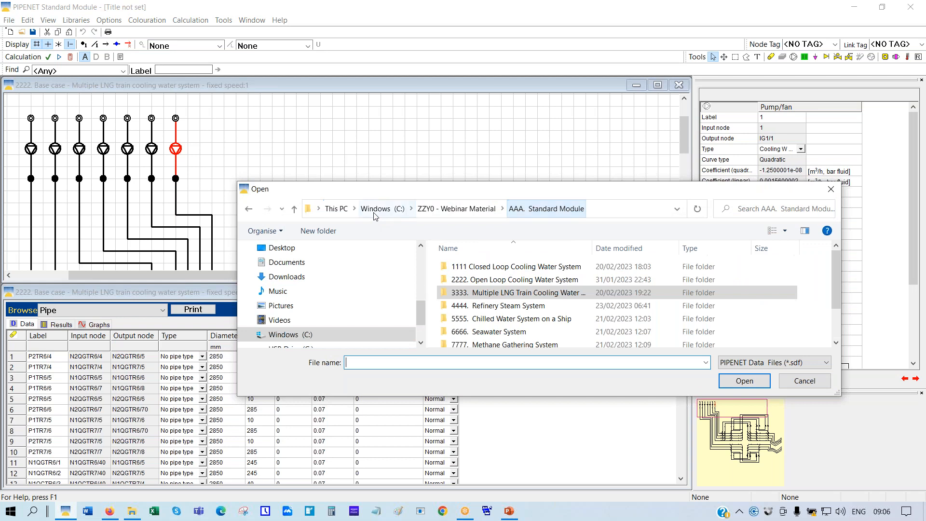
pyautogui.doubleClick(517, 305)
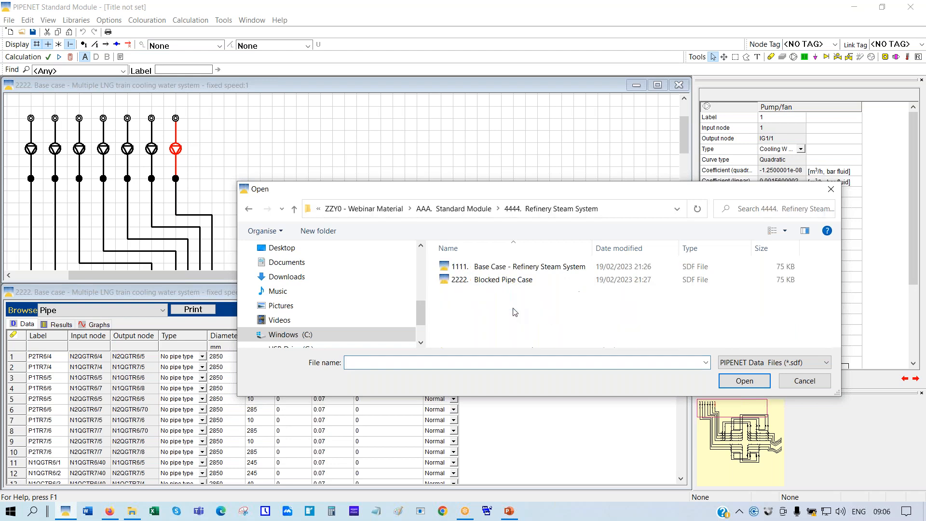
pyautogui.doubleClick(500, 266)
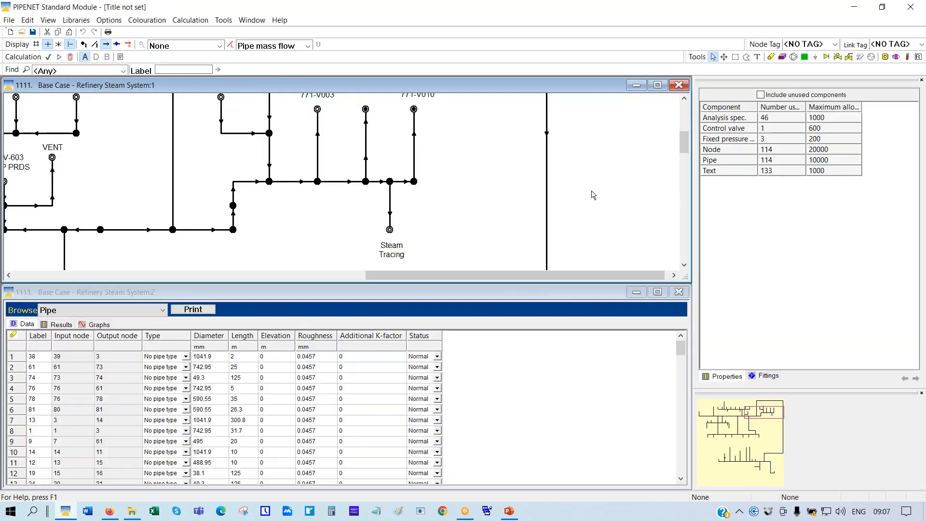
# Maximise, zoom to 100% and inspect the TO REFINERY node's 6.37 pressure and 436000 kg/h flow
pyautogui.click(658, 85)
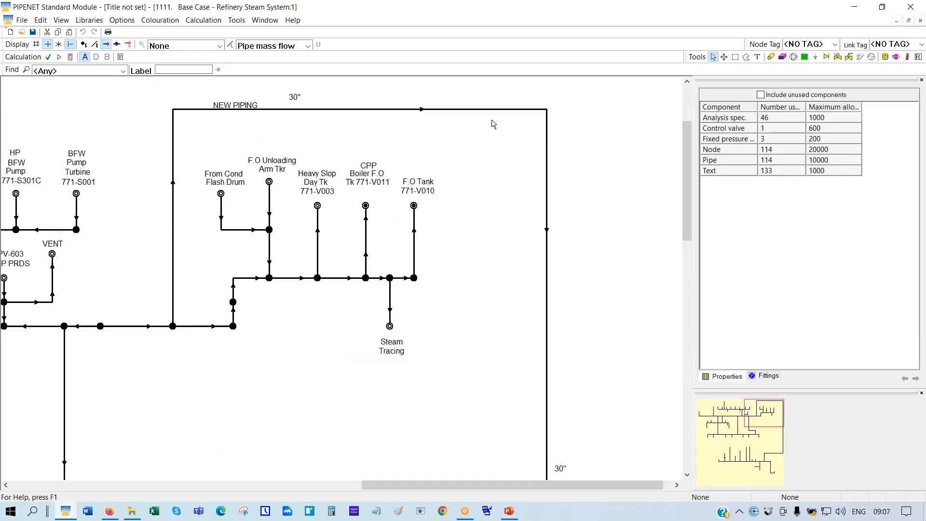
pyautogui.rightClick(447, 138)
pyautogui.click(473, 227)
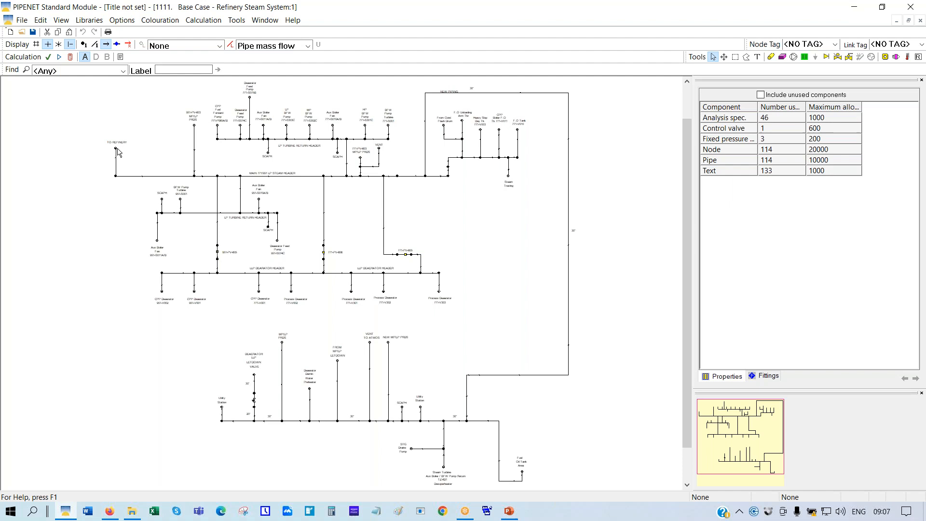
pyautogui.rightClick(90, 172)
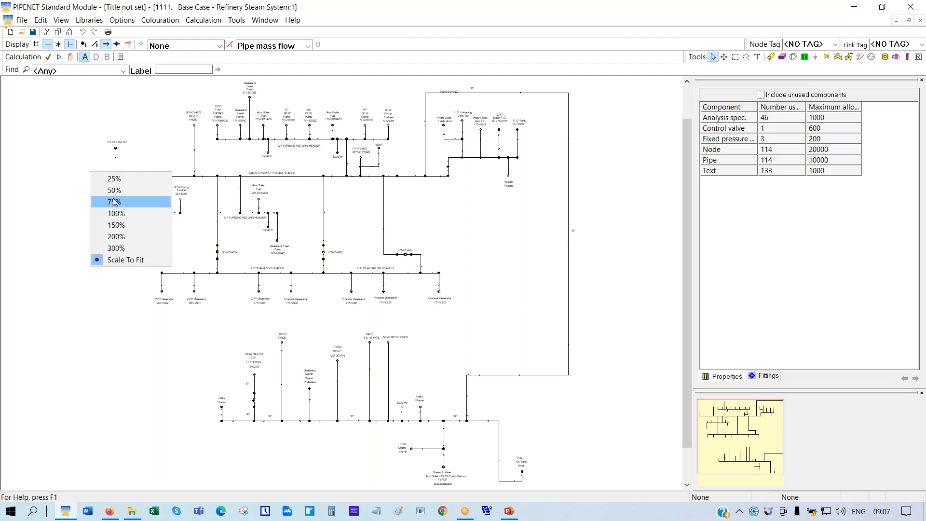
pyautogui.click(116, 213)
pyautogui.moveTo(759, 449); pyautogui.dragTo(741, 427)
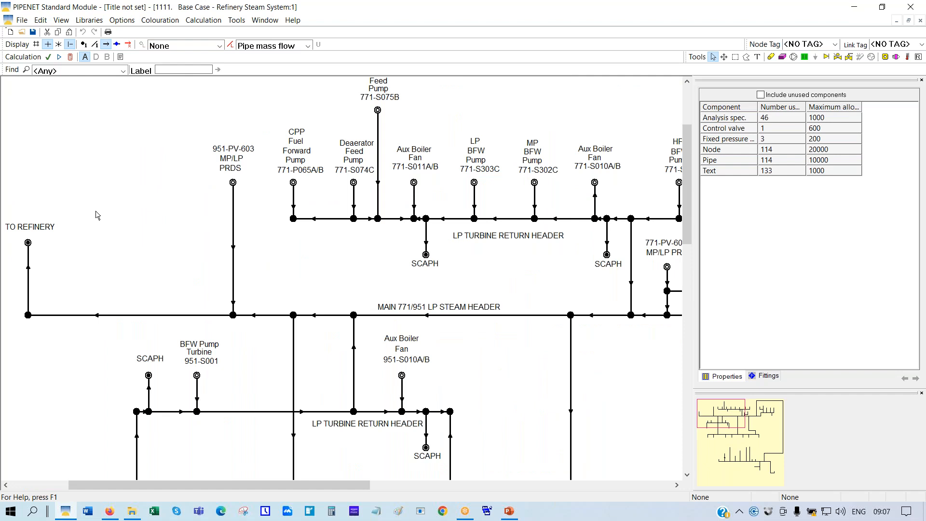
pyautogui.click(28, 243)
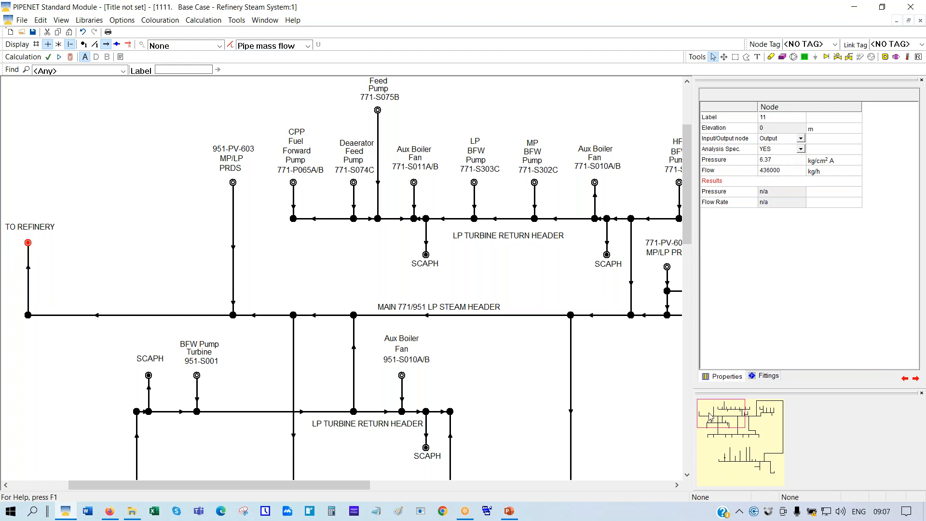
# Pan down to the deaerator headers and select NEW MP/LP PRDS input node 114
pyautogui.moveTo(709, 414); pyautogui.dragTo(721, 455)
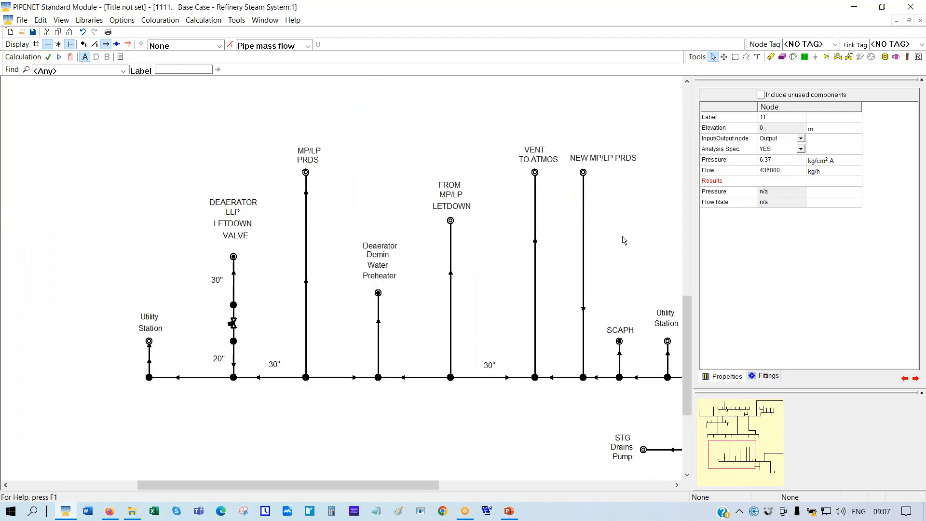
pyautogui.click(583, 172)
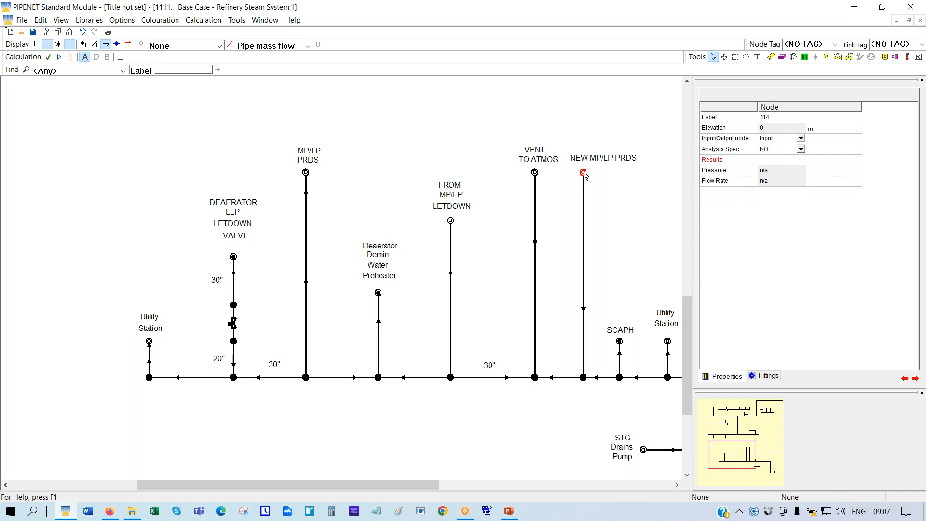
# Calculate the steam network, then set the pipe display to None to remove flow labels
pyautogui.click(71, 59)
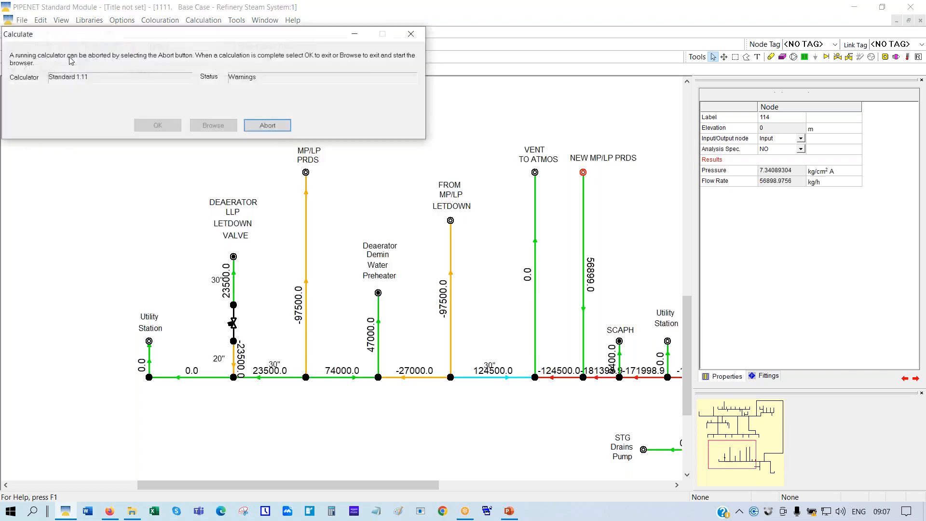
pyautogui.click(177, 126)
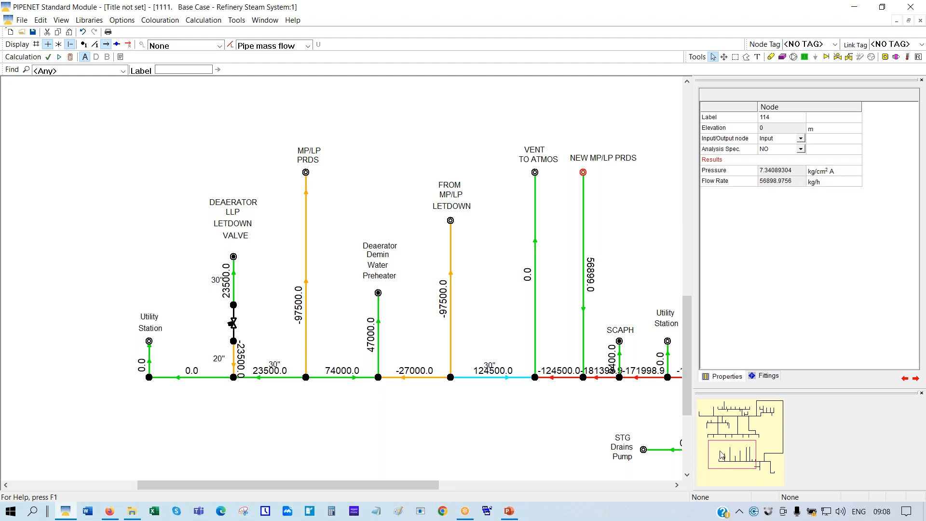
pyautogui.moveTo(722, 453); pyautogui.dragTo(709, 423)
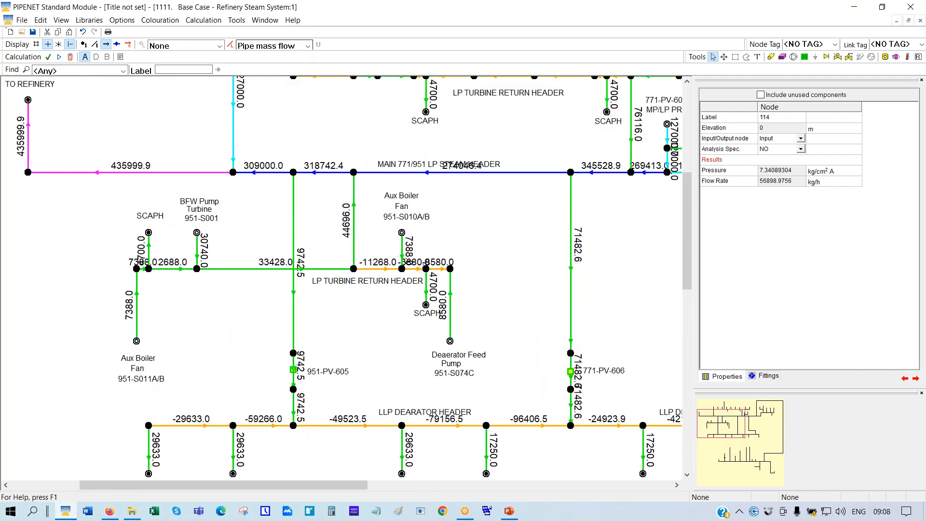
pyautogui.click(308, 46)
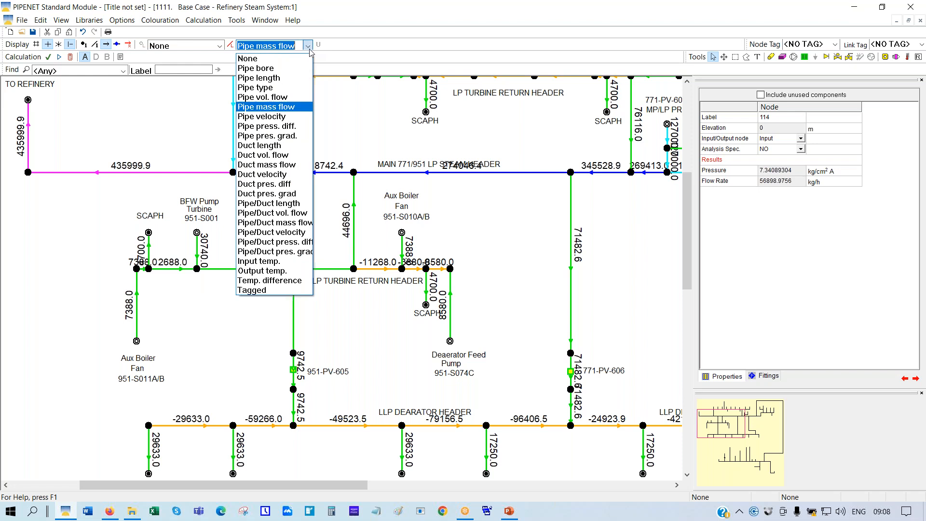
pyautogui.click(249, 59)
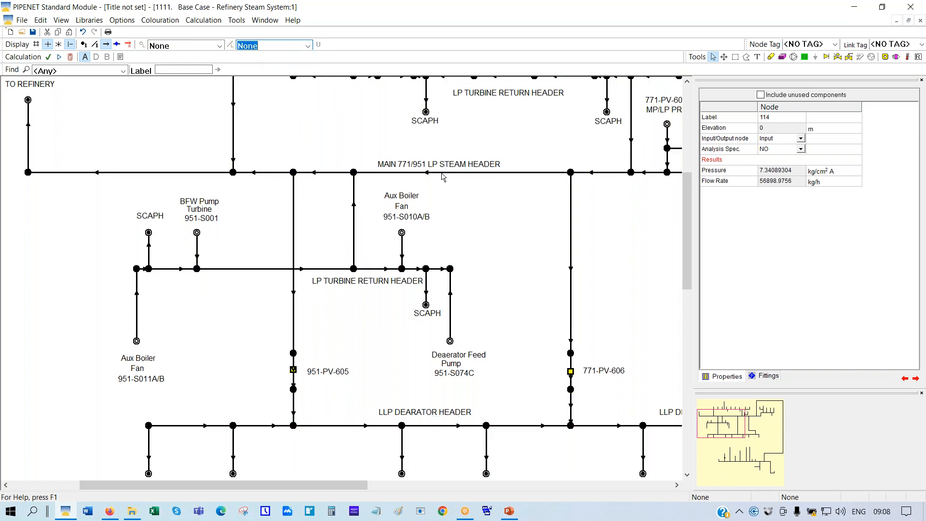
# Set pipe 97 on the main LP steam header to Blocked and recalculate
pyautogui.click(442, 174)
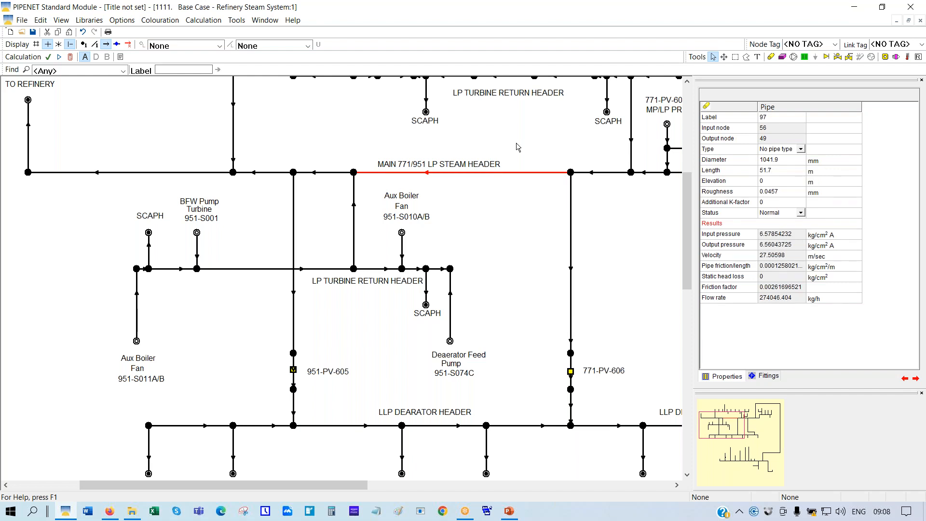
pyautogui.click(801, 213)
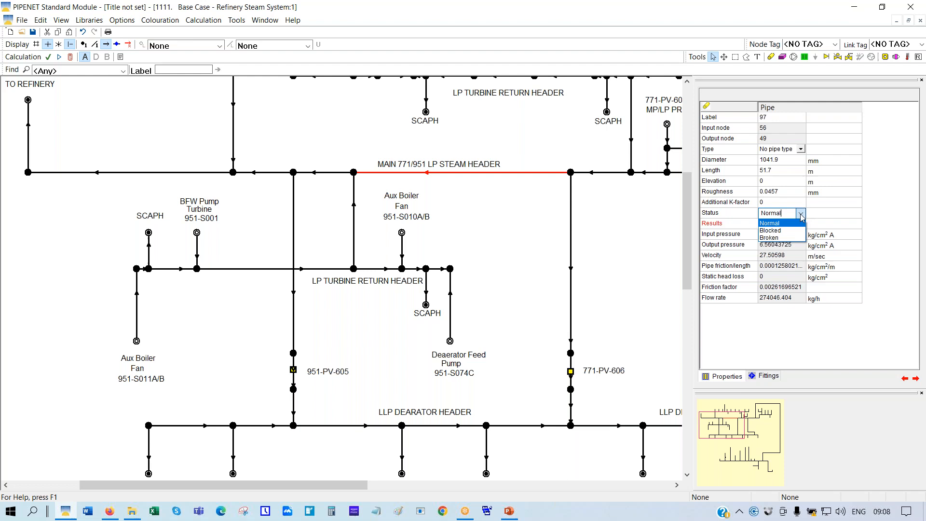
pyautogui.click(768, 230)
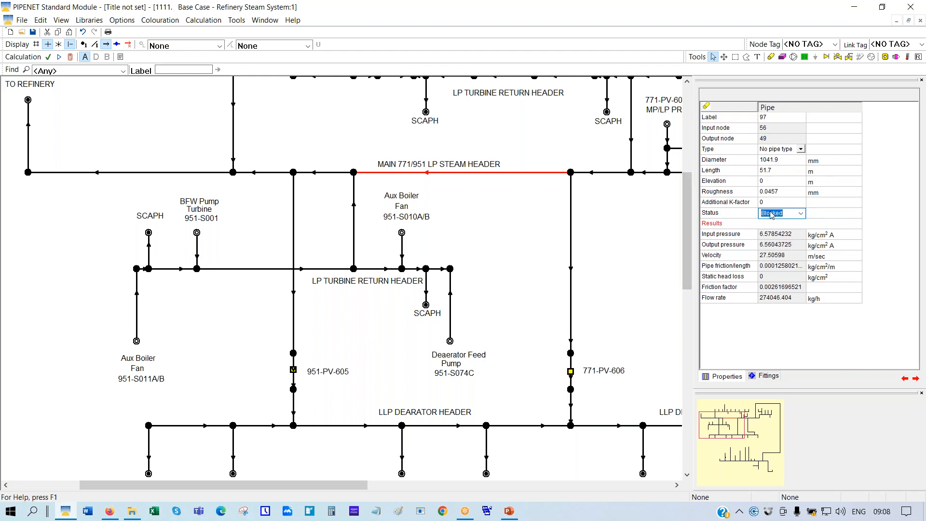
pyautogui.click(70, 57)
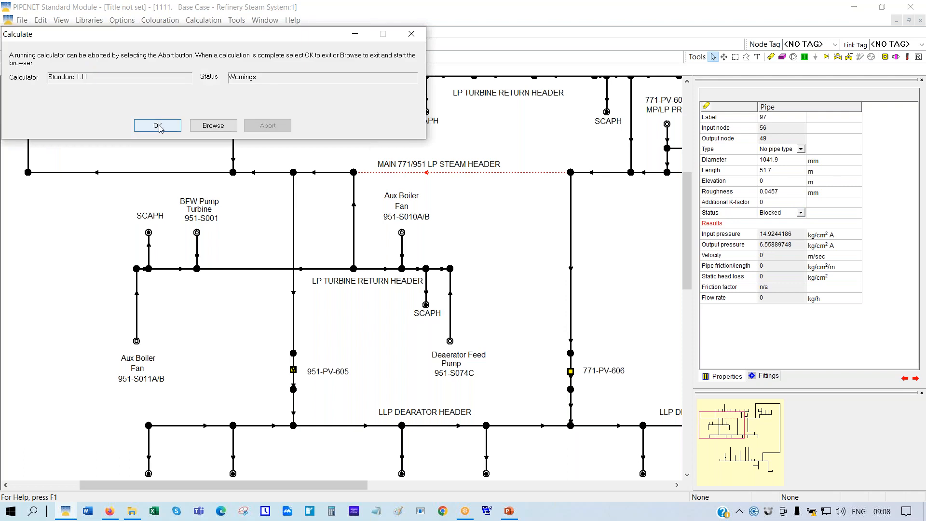
# Close the calculation report and inspect the NEW MP/LP PRDS node pressure of 15.4669
pyautogui.click(158, 126)
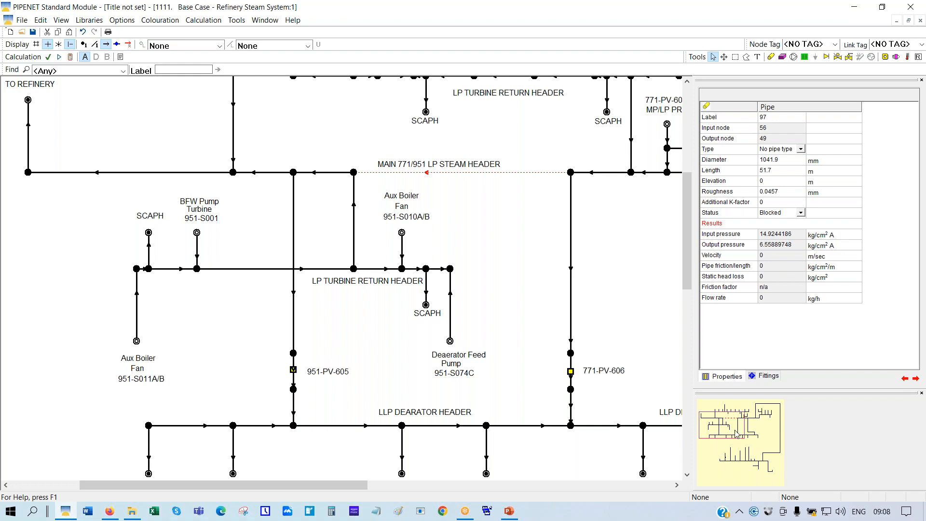
pyautogui.moveTo(737, 434); pyautogui.dragTo(761, 461)
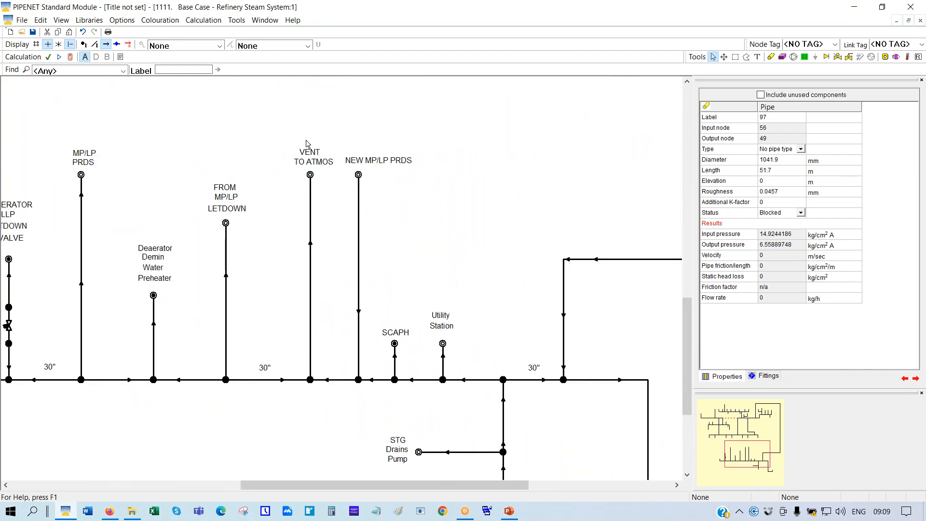
pyautogui.click(359, 176)
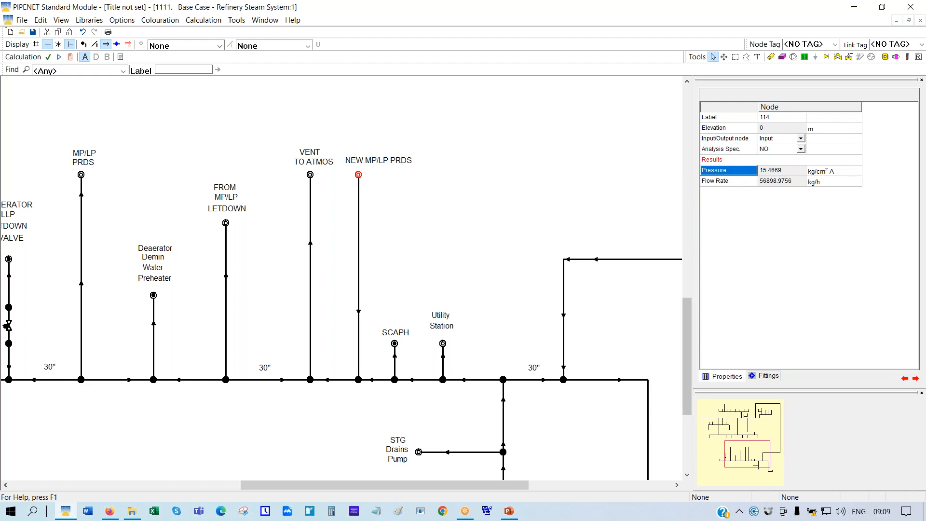
# Check TO REFINERY node 11 at 6.37 kg/cm² A and 435999.888 kg/h, then recheck the PRDS
pyautogui.moveTo(750, 454); pyautogui.dragTo(721, 423)
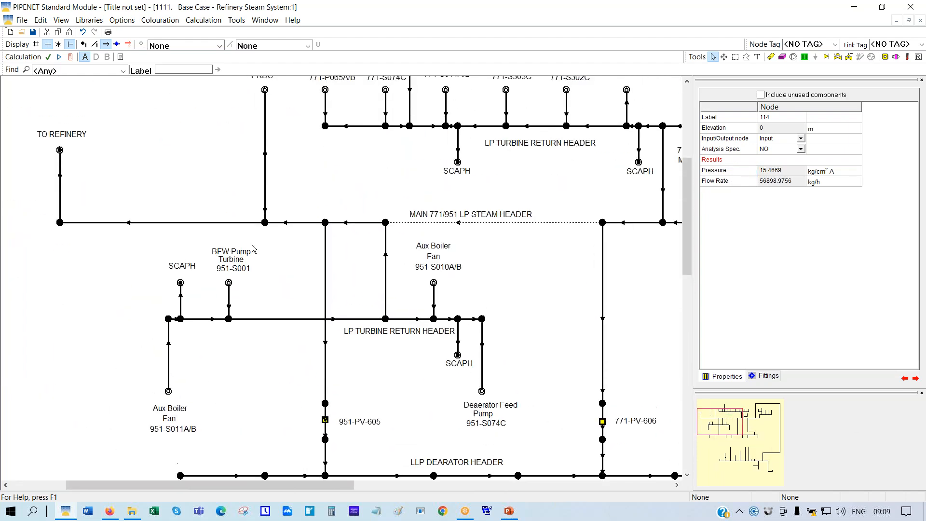
pyautogui.click(60, 150)
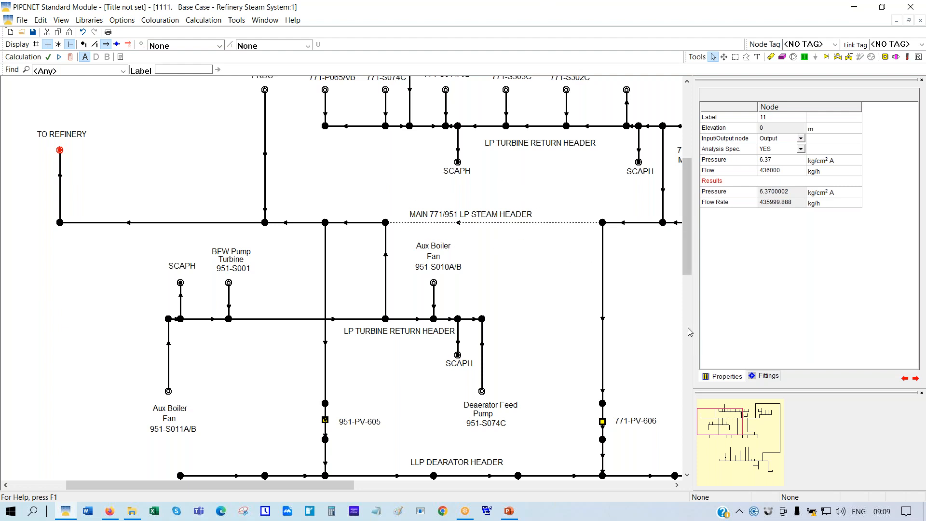
pyautogui.moveTo(730, 436); pyautogui.dragTo(745, 457)
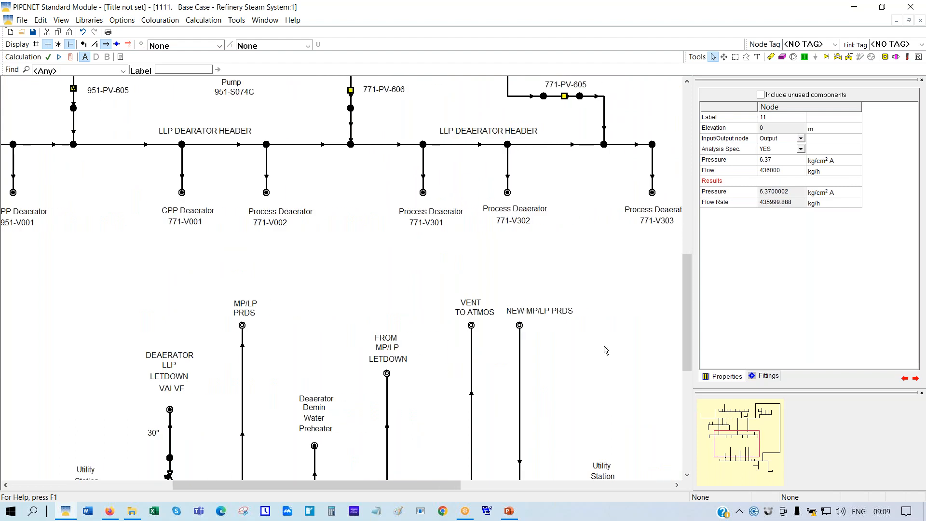
pyautogui.click(520, 325)
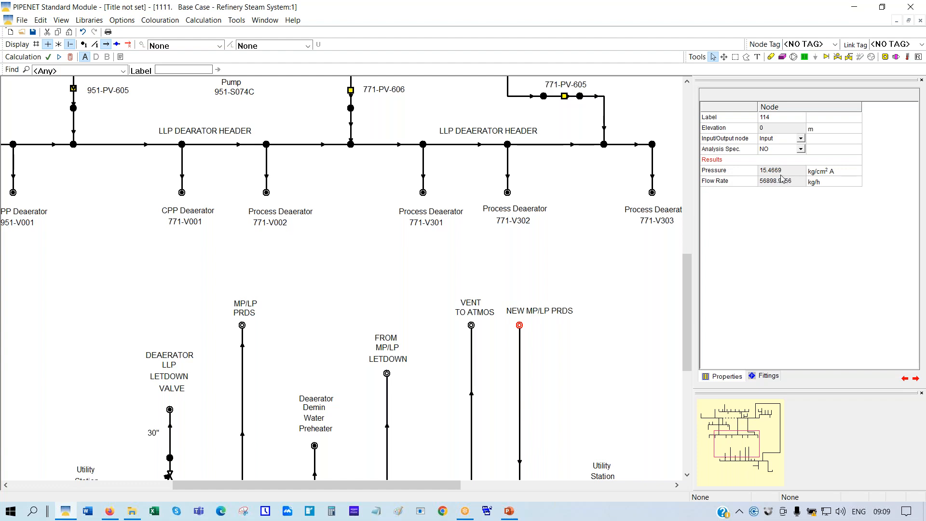
# Open '1111. Chilled water system for a ship - as designed' without saving, and maximize it
pyautogui.click(22, 33)
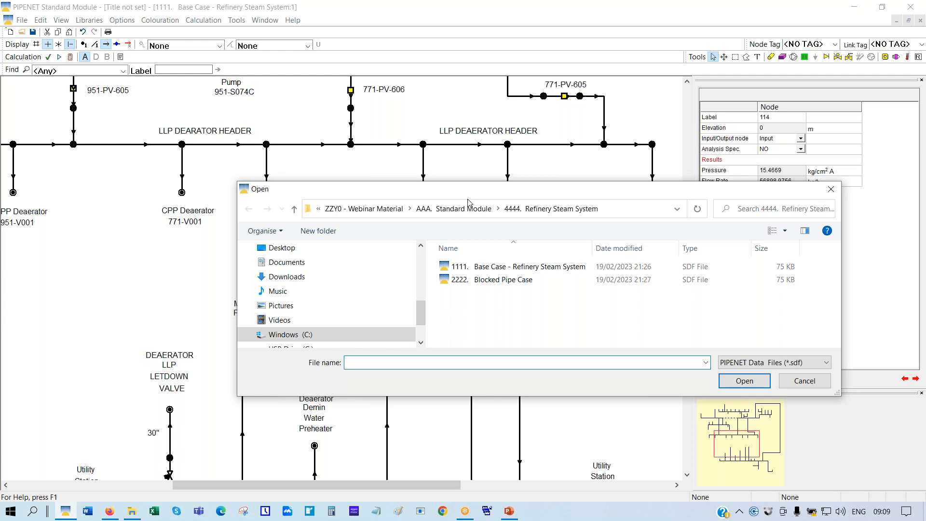
pyautogui.click(464, 208)
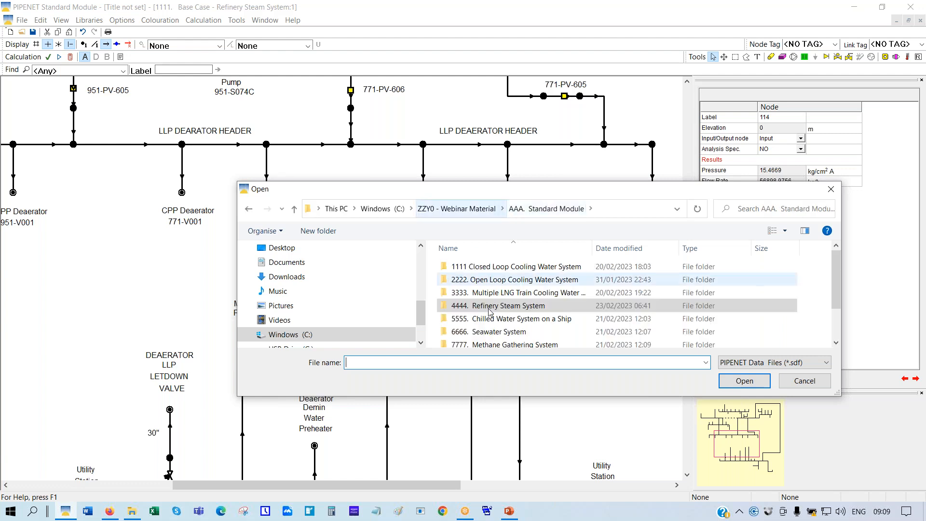
pyautogui.doubleClick(536, 318)
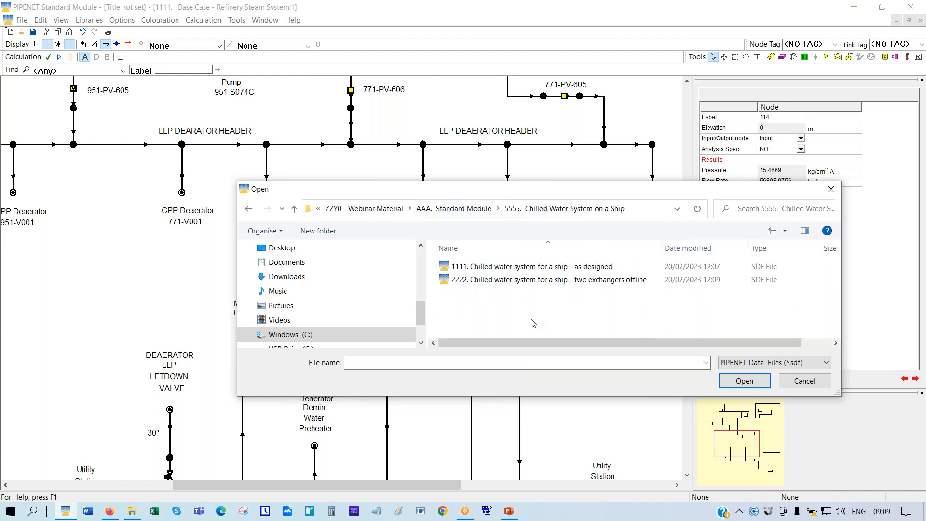
pyautogui.doubleClick(516, 267)
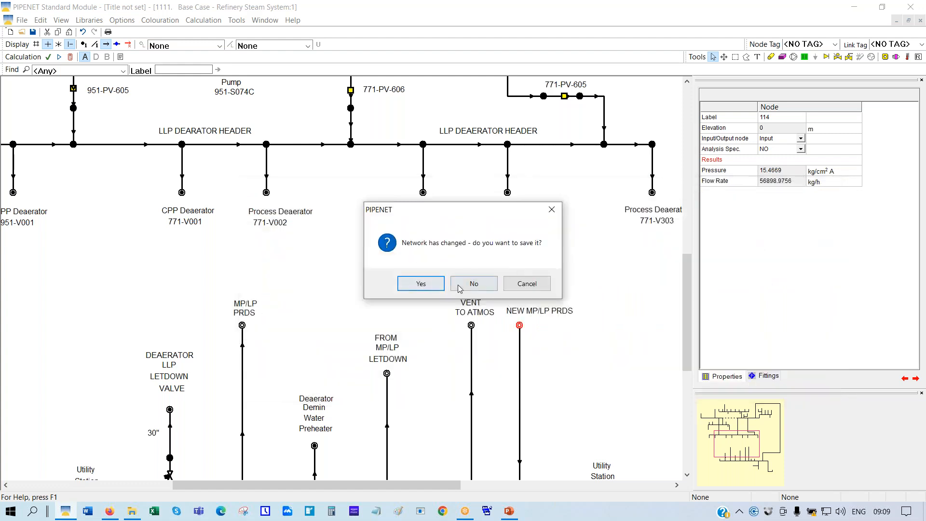
pyautogui.click(464, 283)
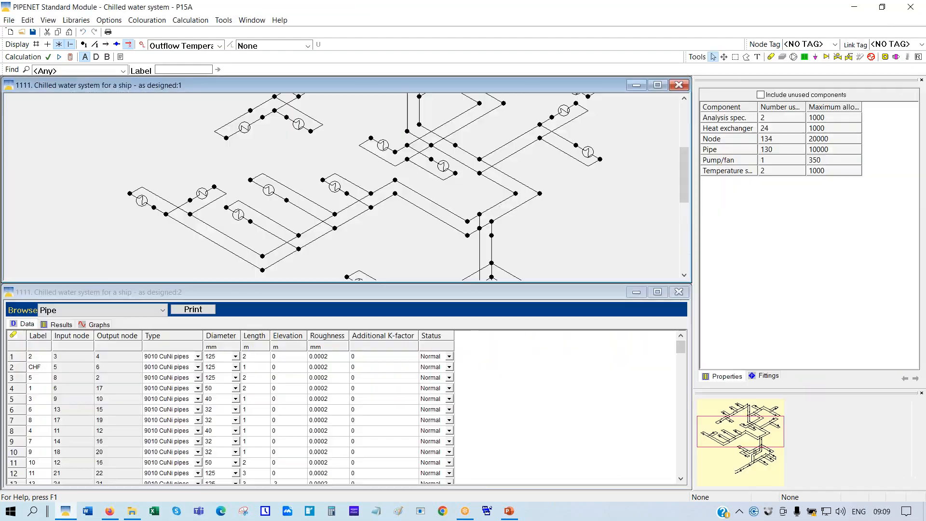
pyautogui.click(657, 85)
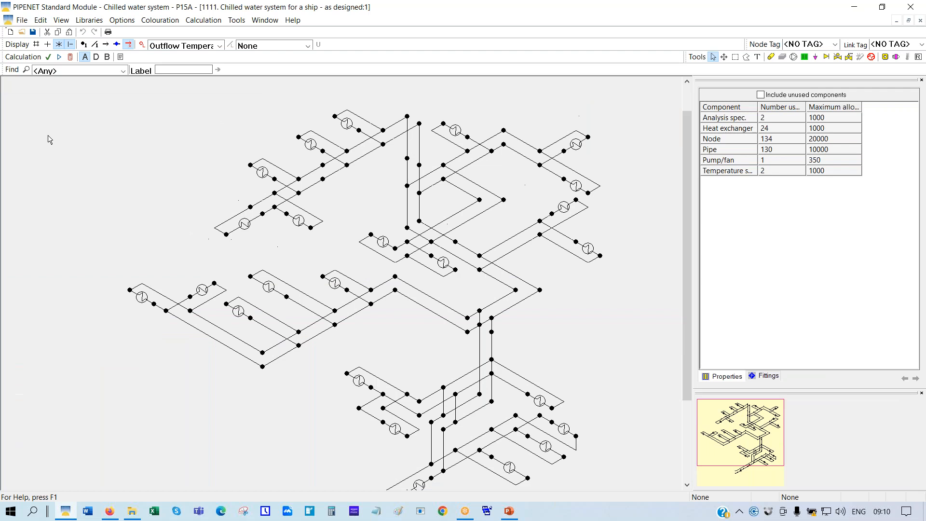
# Scale the chilled water diagram to fit and inspect inlet node 8 and outlet node 22
pyautogui.rightClick(100, 115)
pyautogui.click(145, 205)
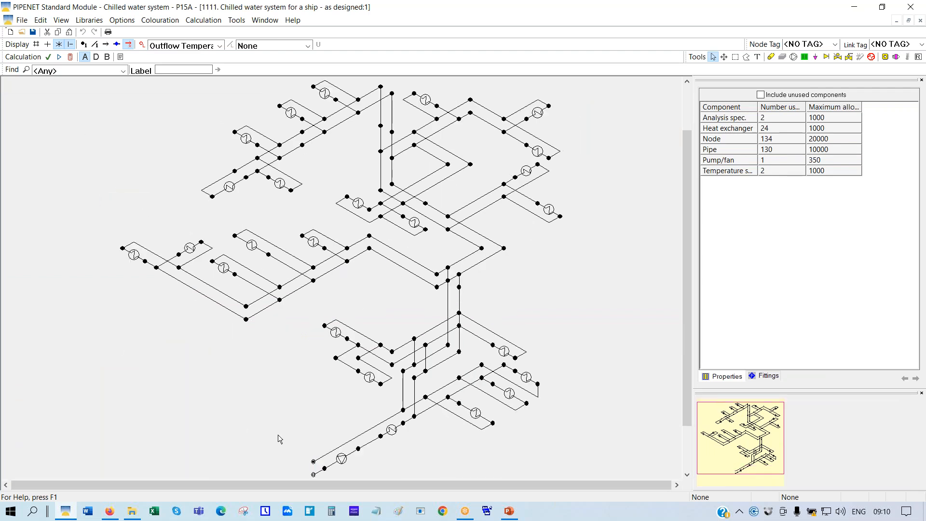
pyautogui.click(314, 475)
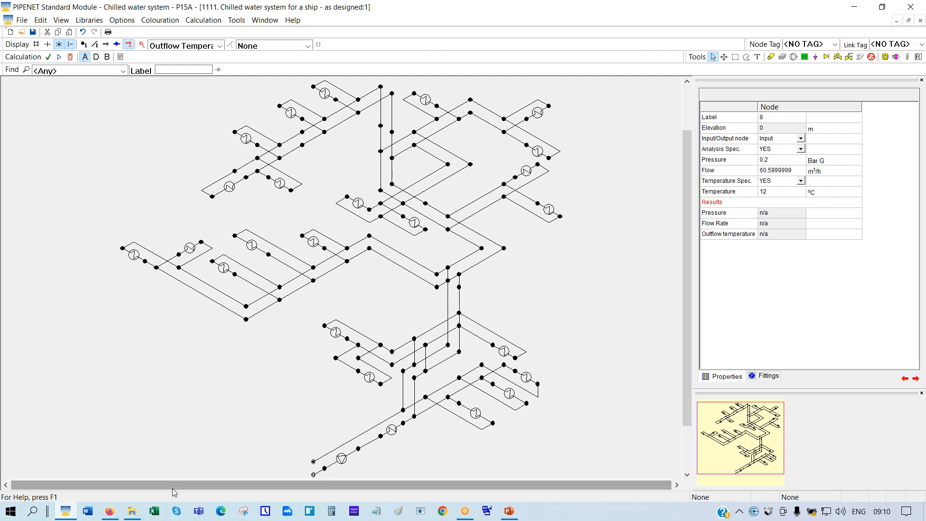
pyautogui.click(314, 462)
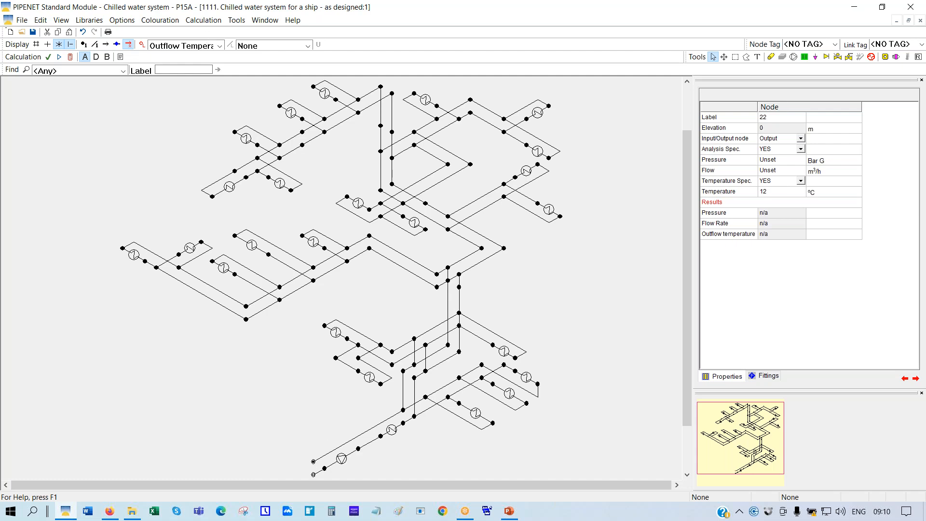
# Set the node display to None to hide outflow temperatures, then reselect inlet node 8
pyautogui.click(220, 46)
pyautogui.click(222, 48)
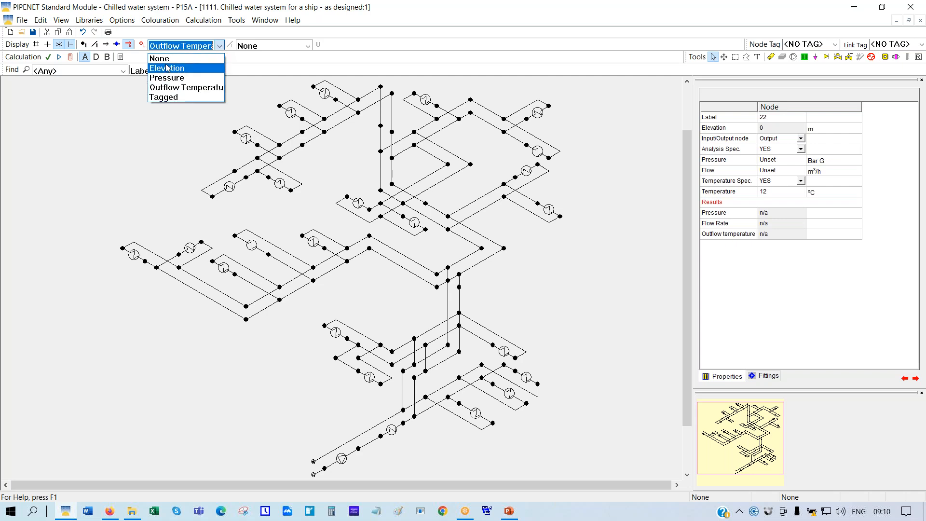
pyautogui.click(167, 57)
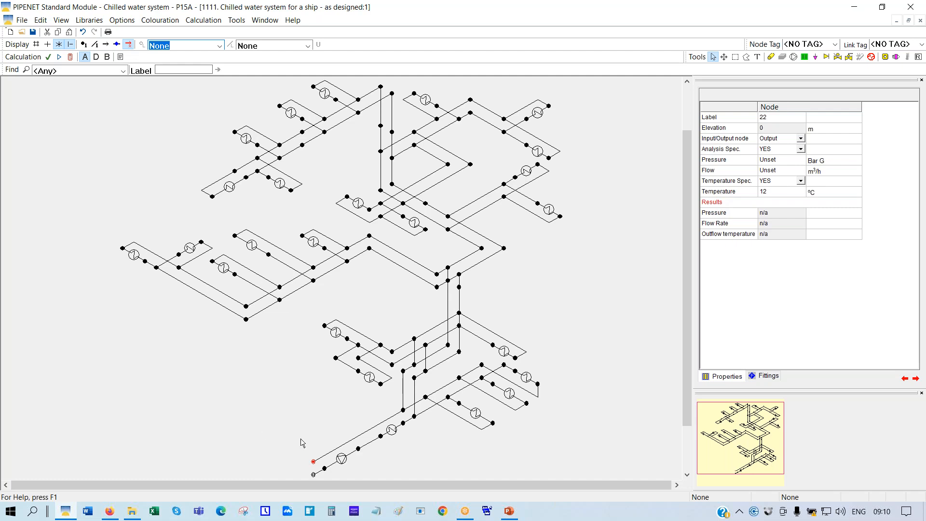
pyautogui.click(313, 475)
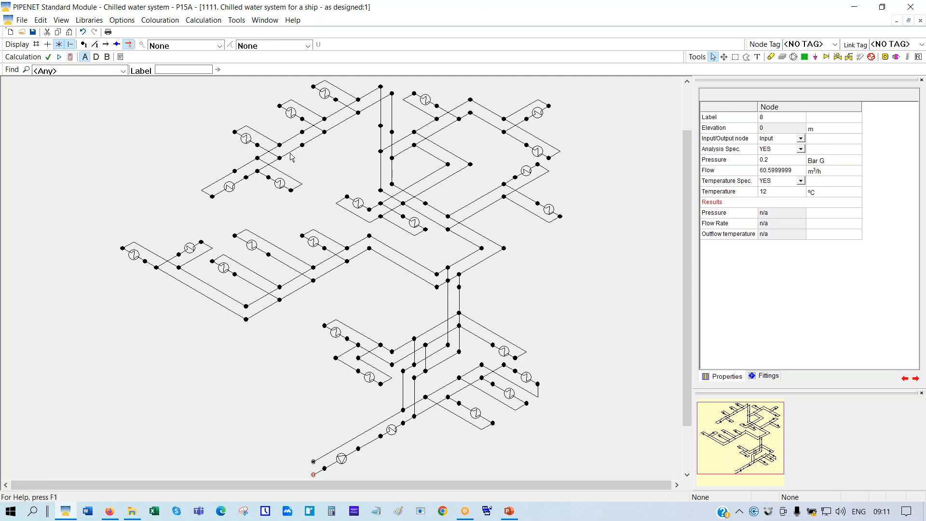
# Calculate, confirming outlet node 22 at 15.09734 °C and inlet node 8 at 12.00002 °C outflow
pyautogui.click(71, 57)
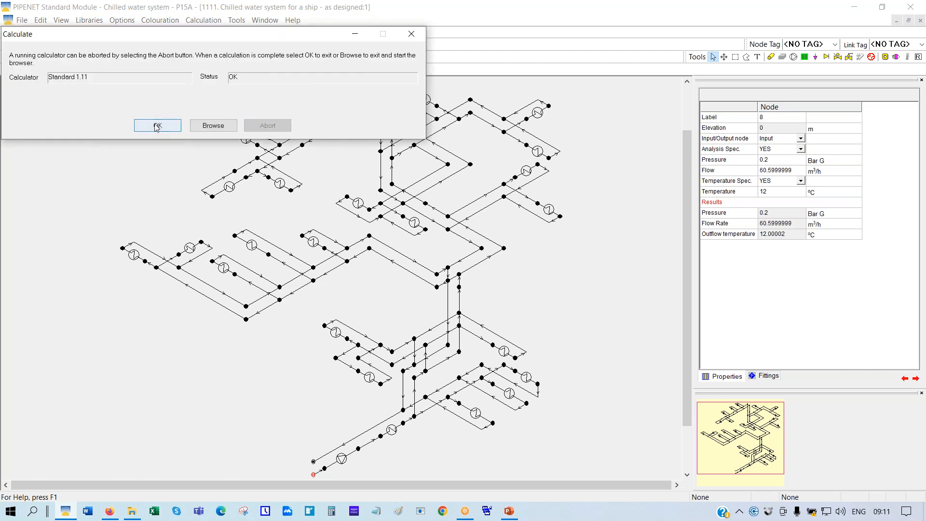
pyautogui.click(157, 126)
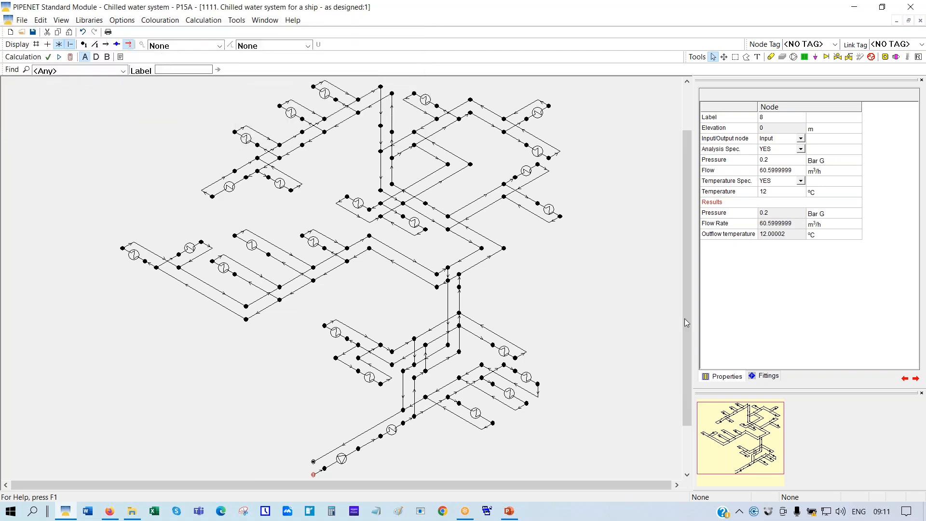
pyautogui.click(741, 194)
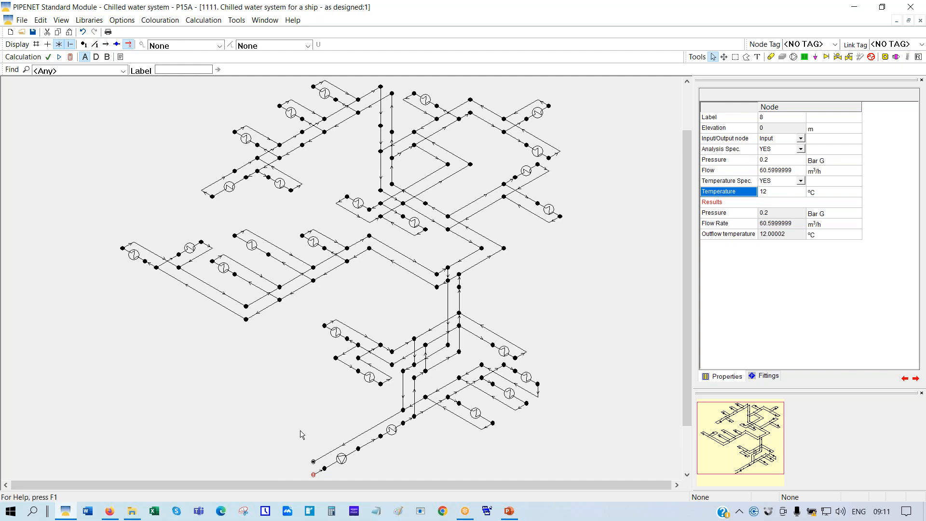
pyautogui.click(313, 462)
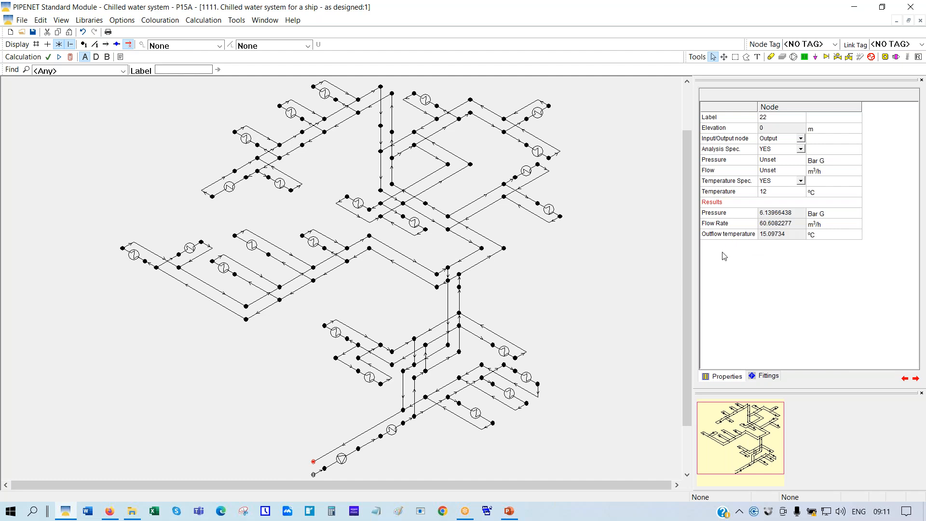
pyautogui.click(751, 238)
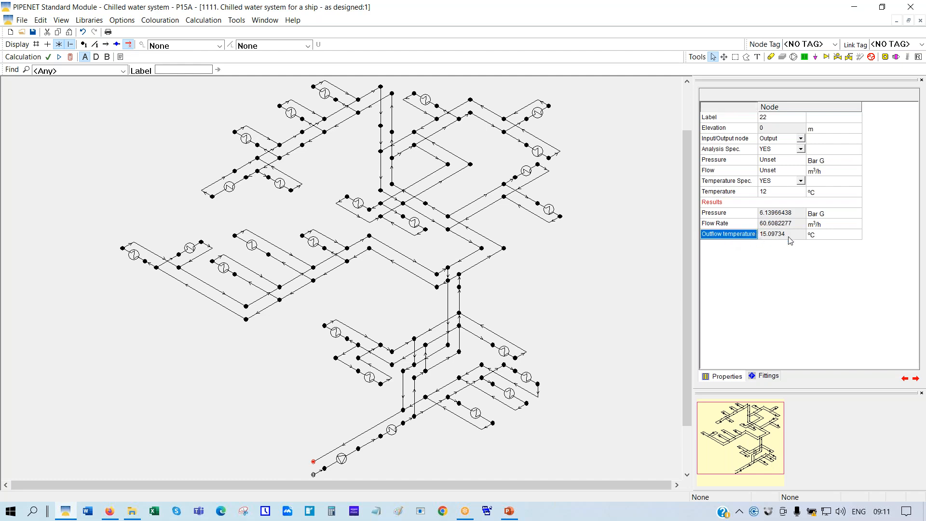
pyautogui.click(313, 474)
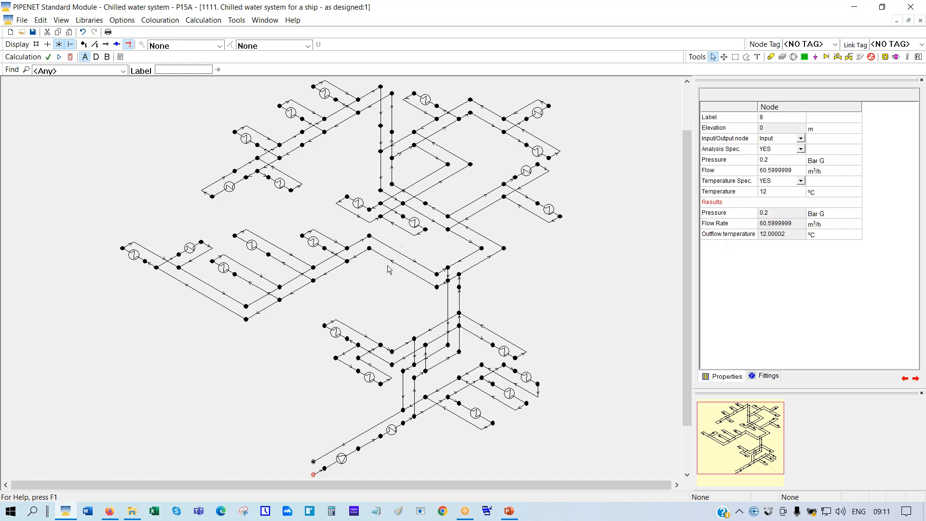
# Change the Status of pipe 67 and pipe 130 to Blocked in the properties grid
pyautogui.click(285, 251)
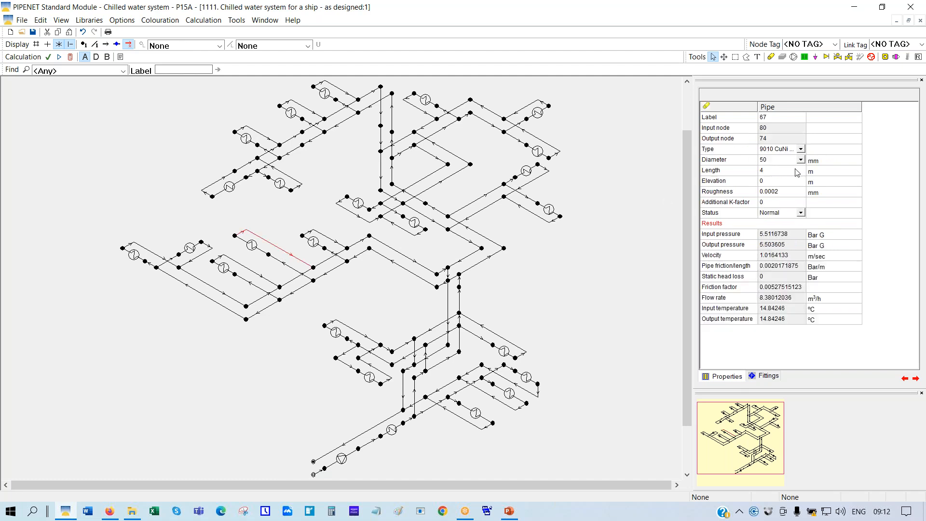
pyautogui.click(801, 213)
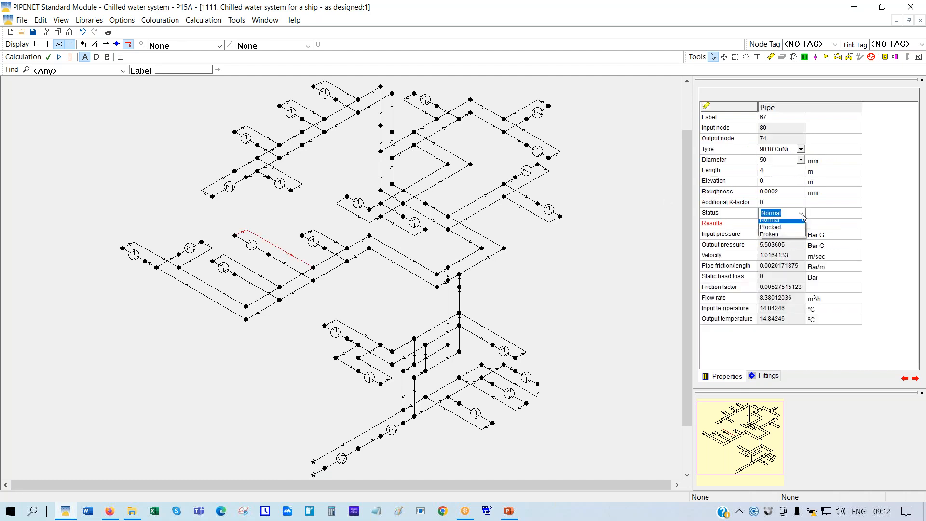
pyautogui.click(764, 231)
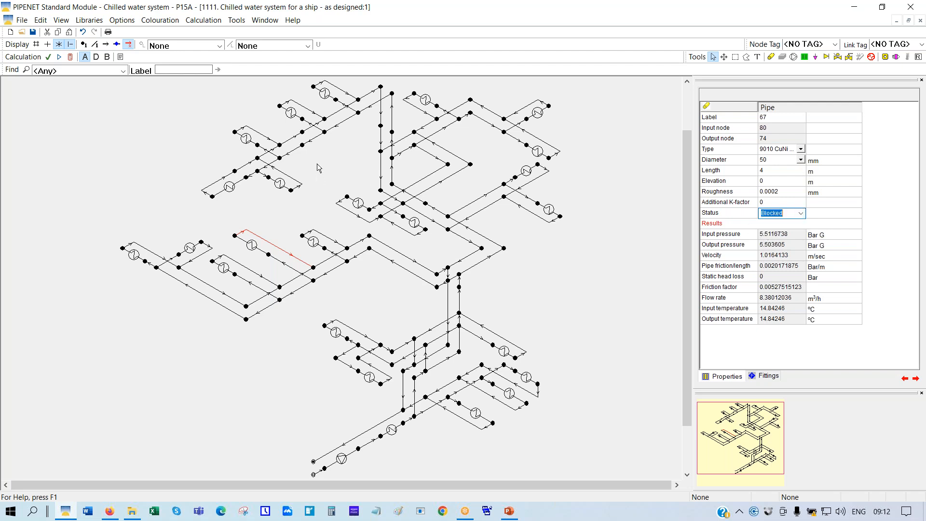
pyautogui.click(276, 142)
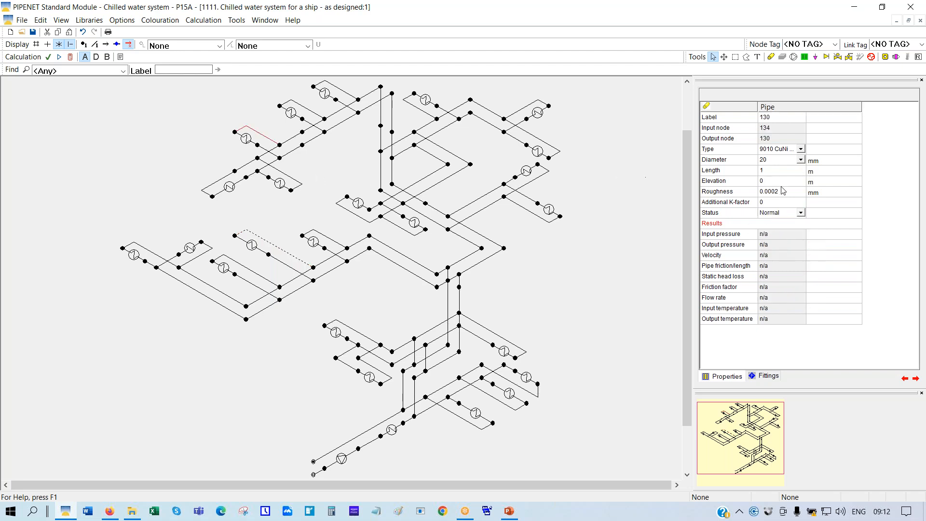
pyautogui.click(801, 213)
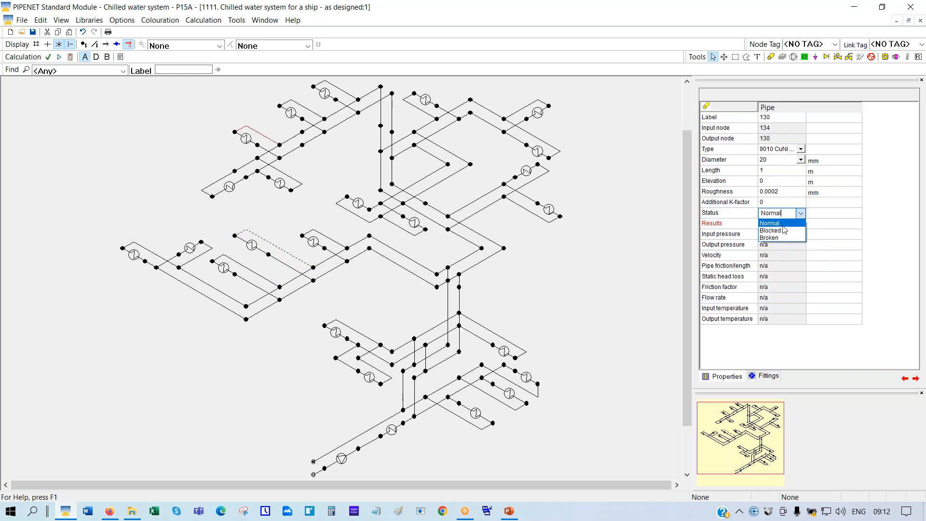
pyautogui.click(771, 230)
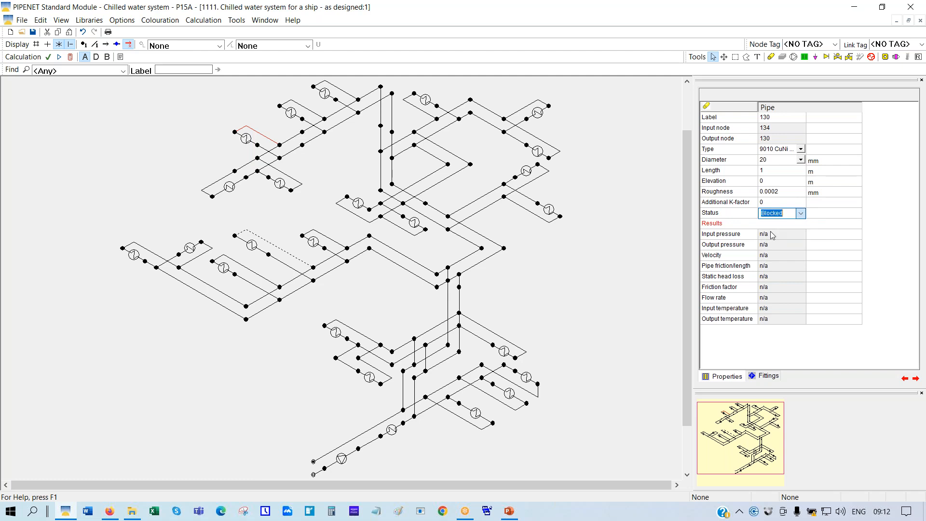
pyautogui.click(80, 433)
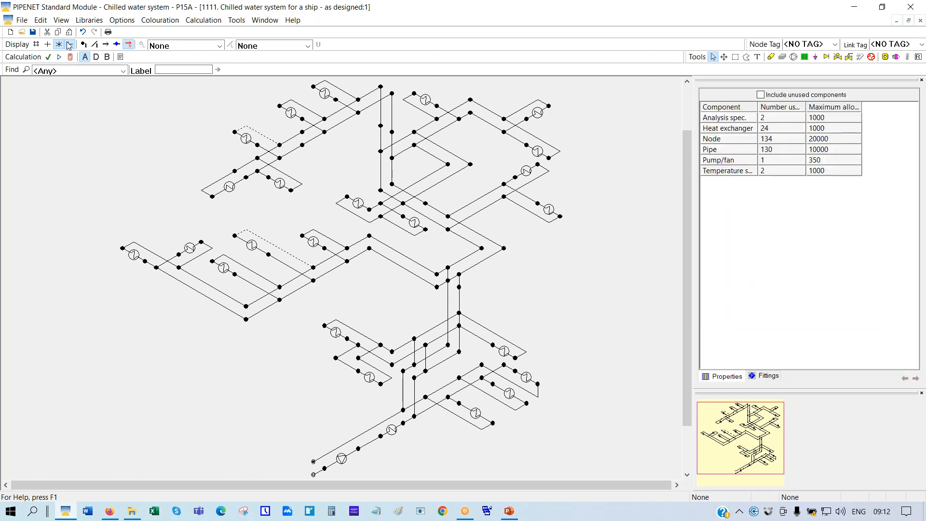
# Recalculate, confirm outlet node 22 at 13.84521 °C, and colour-label pipes by Pipe vol. flow
pyautogui.click(59, 57)
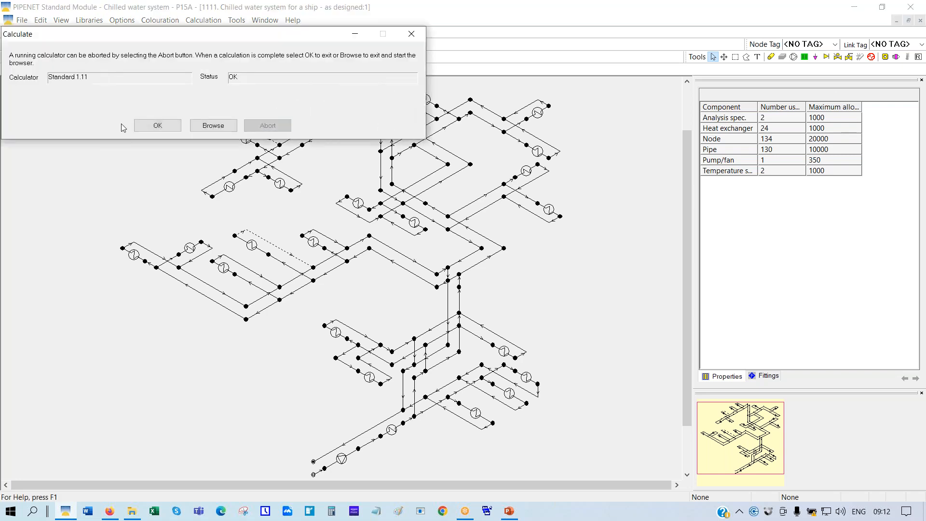
pyautogui.click(157, 125)
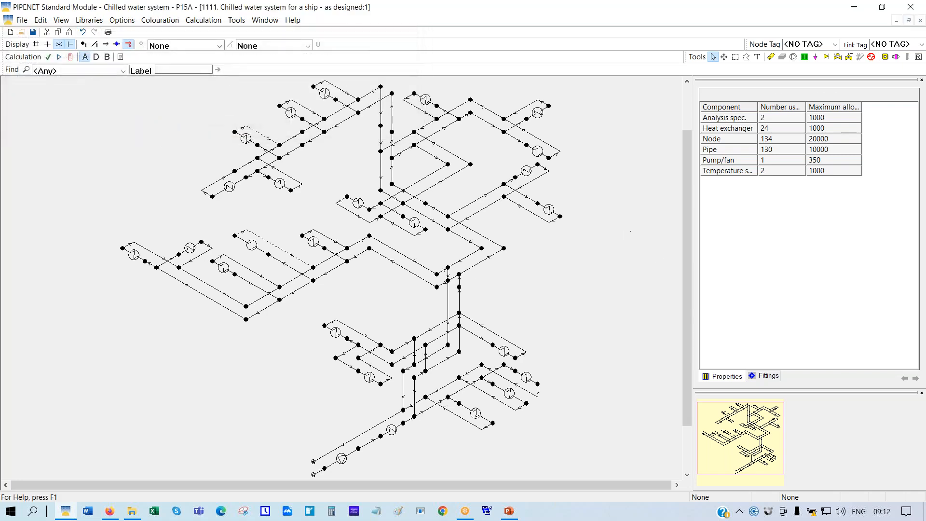
pyautogui.moveTo(685, 283); pyautogui.dragTo(685, 310)
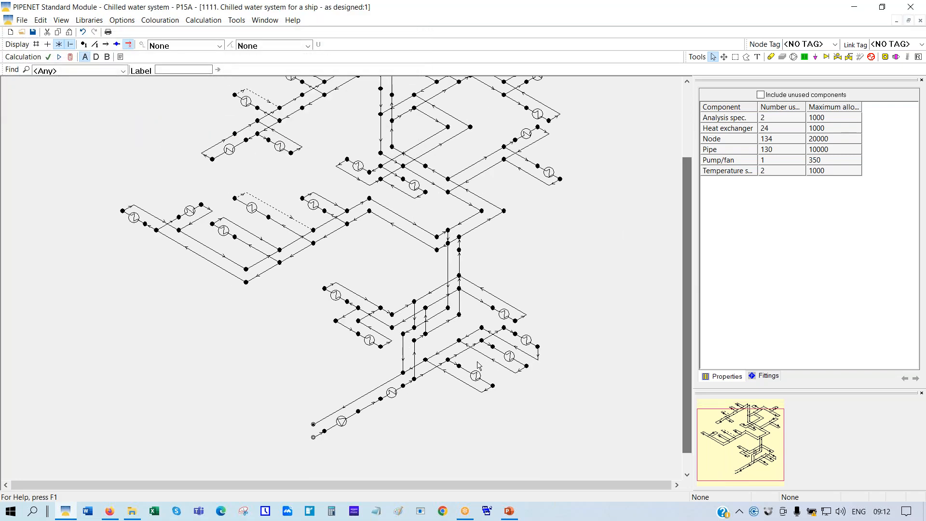
pyautogui.click(314, 425)
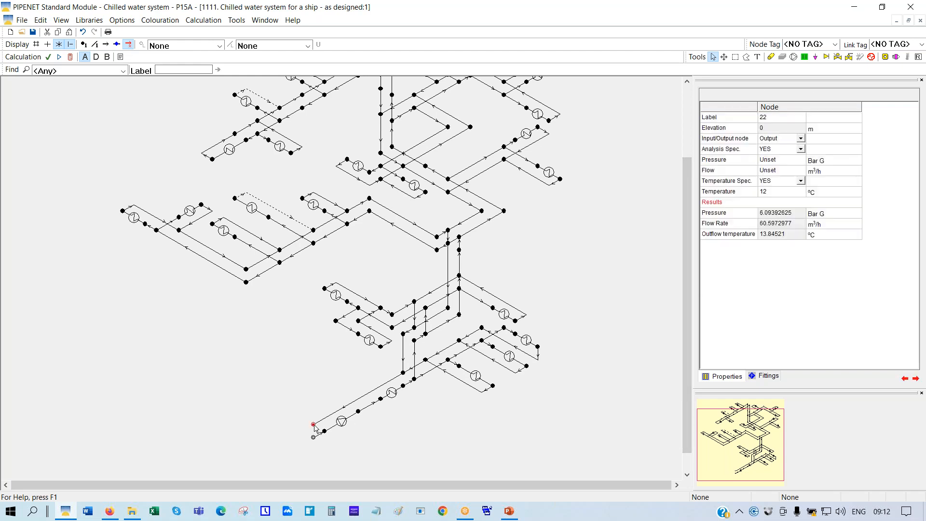
pyautogui.click(752, 235)
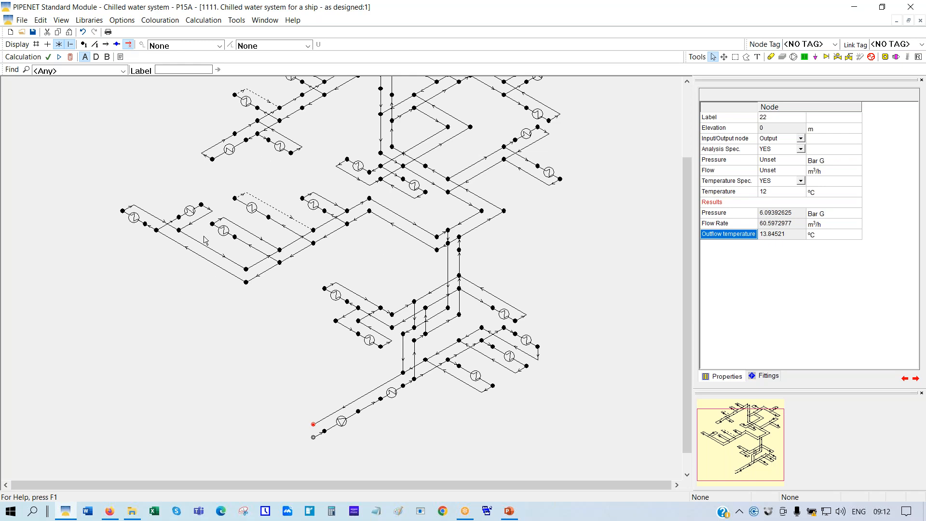
pyautogui.click(308, 45)
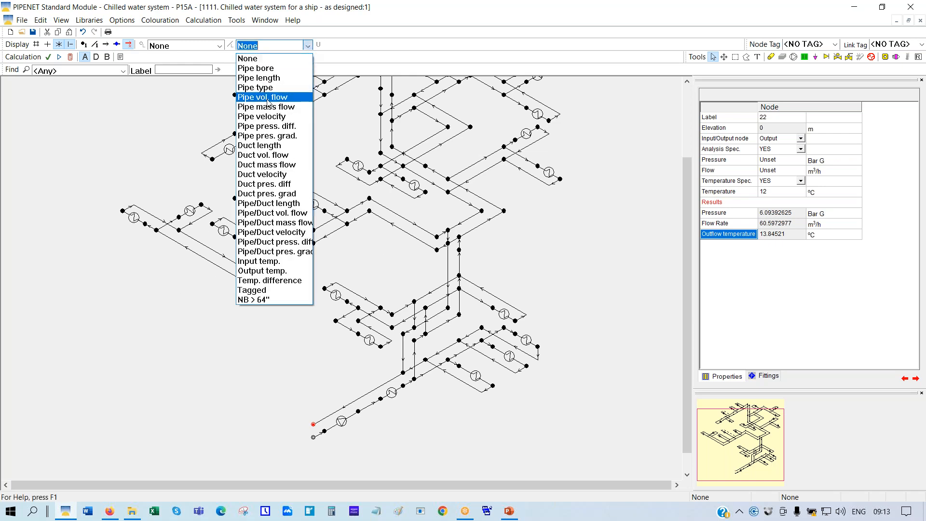
pyautogui.click(271, 97)
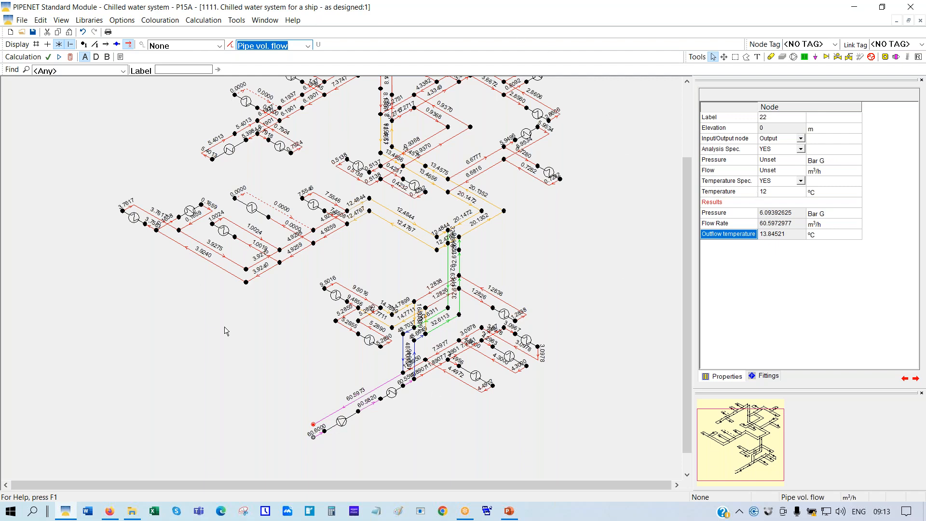
# Open '1111. SEAWATER SYSTEM - Pipe Sizing Case' from 6666. Seawater System, discarding chilled water changes
pyautogui.click(21, 33)
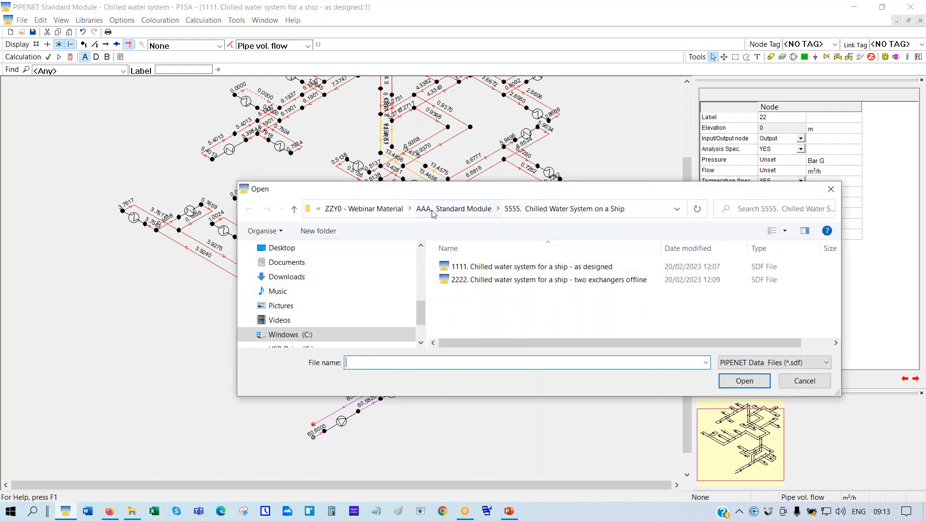
pyautogui.click(465, 211)
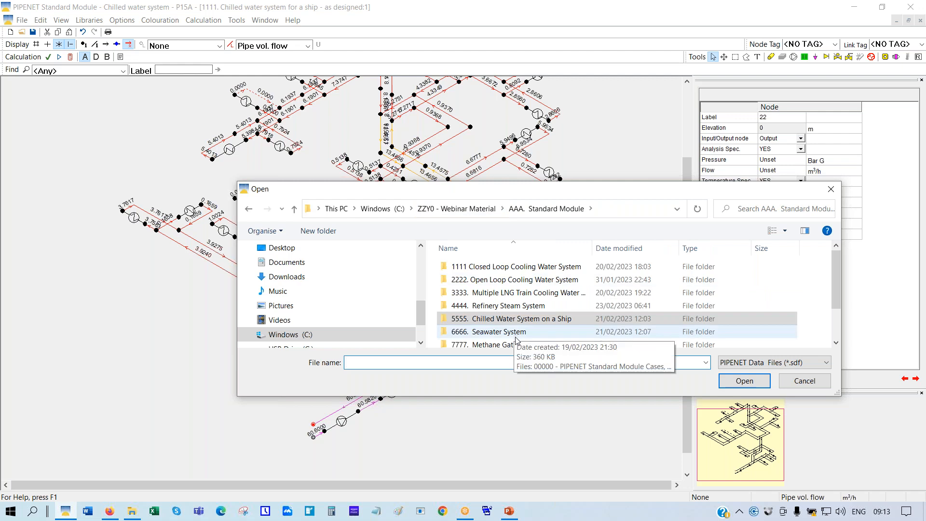
pyautogui.doubleClick(494, 333)
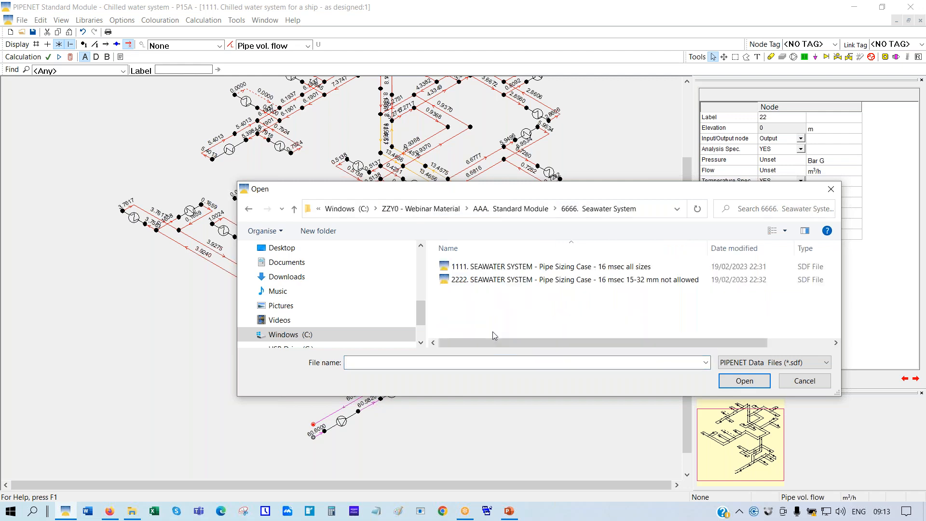
pyautogui.doubleClick(491, 269)
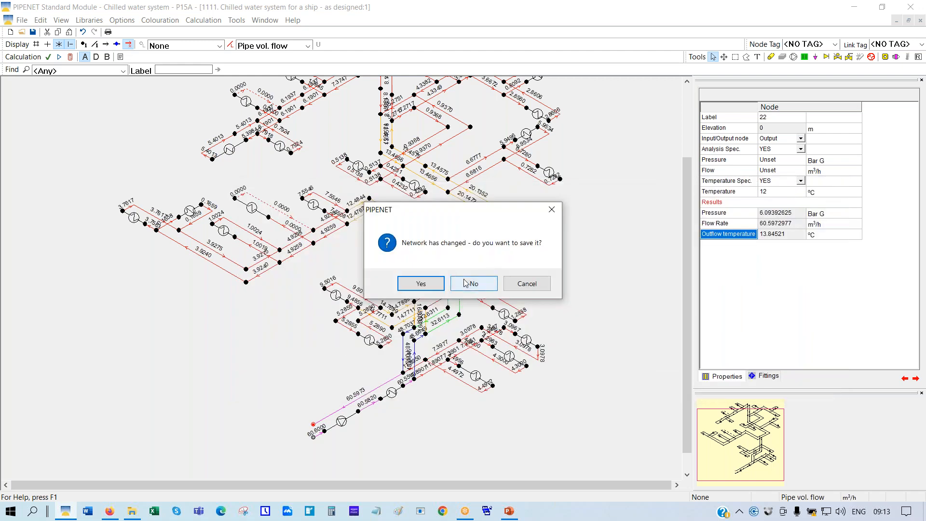
pyautogui.click(488, 282)
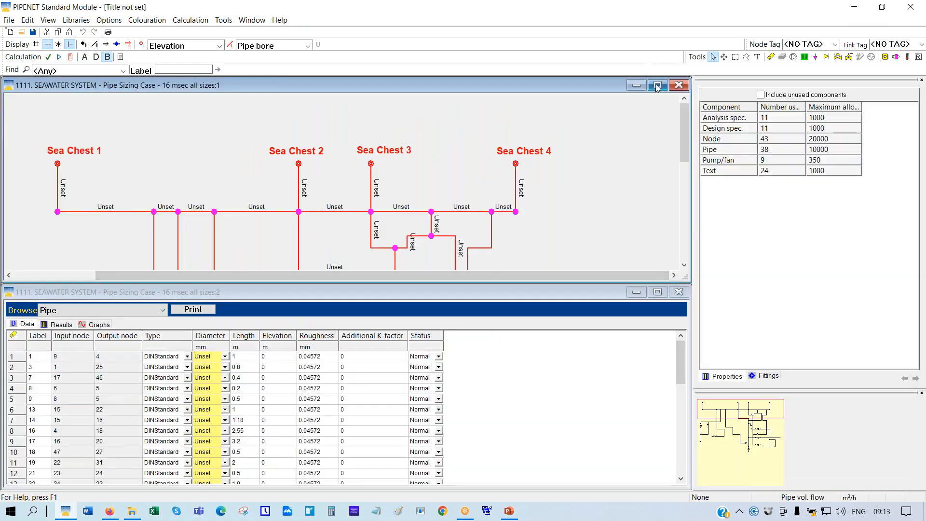
# Maximize the seawater drawing window and scale the whole network to fit
pyautogui.click(658, 86)
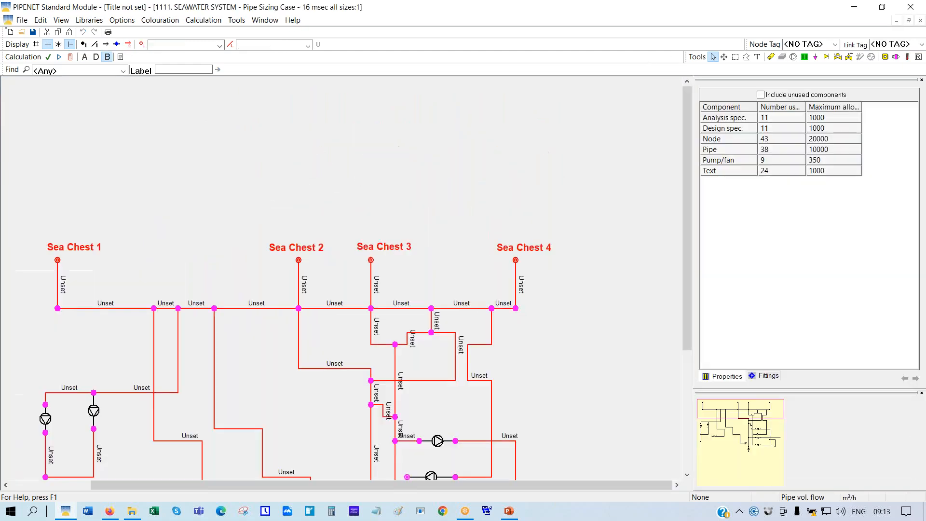
pyautogui.rightClick(437, 163)
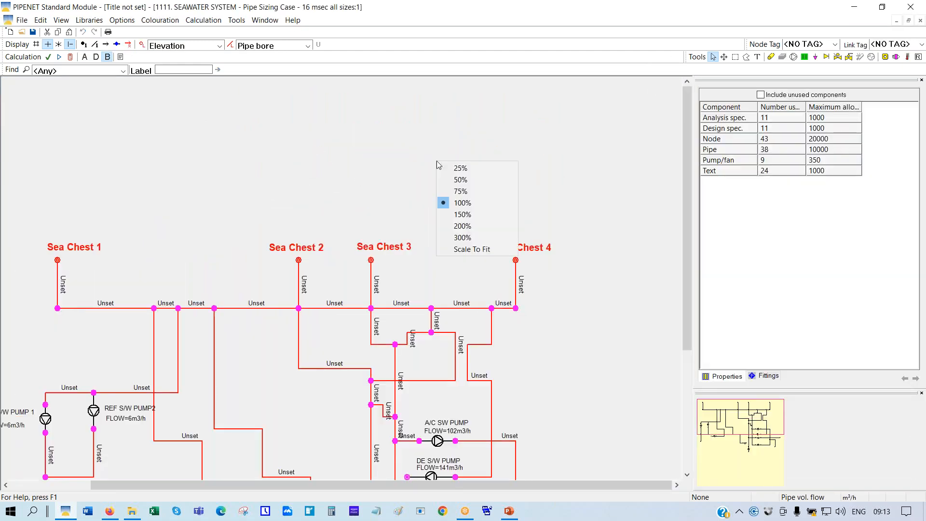
pyautogui.click(472, 251)
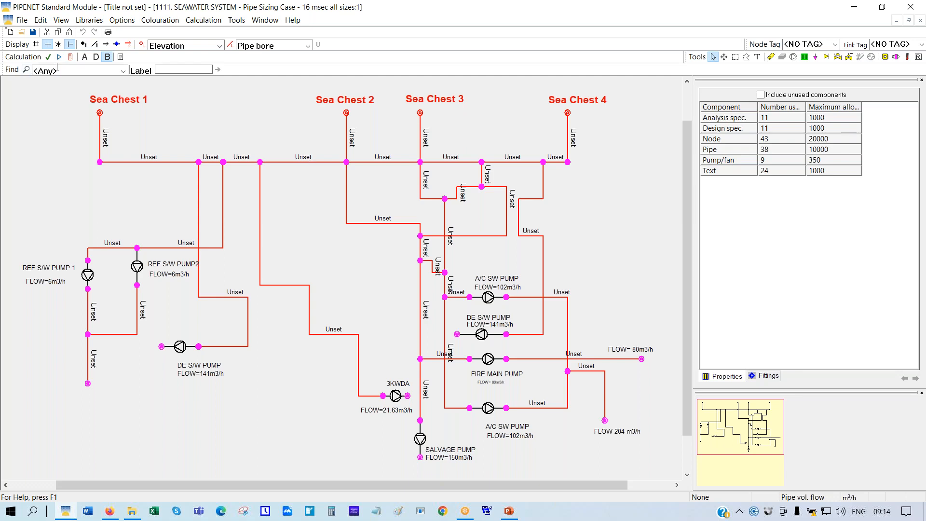
# Colour nodes by elevation and move the elevation legend onto the drawing's left side
pyautogui.click(219, 46)
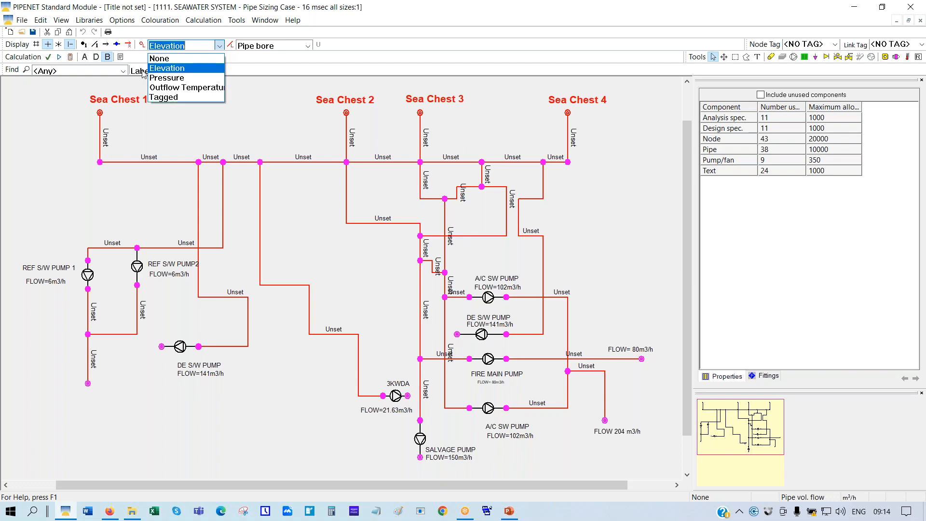
pyautogui.click(188, 68)
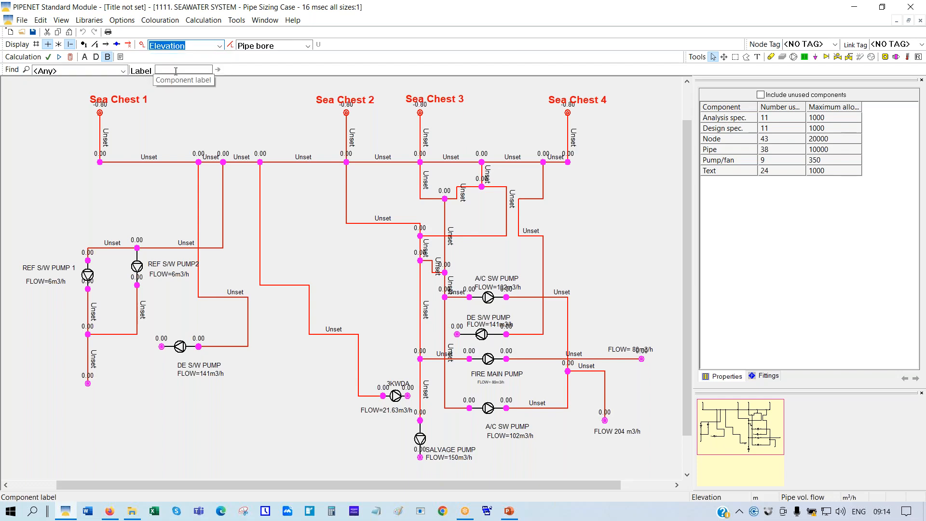
pyautogui.click(229, 109)
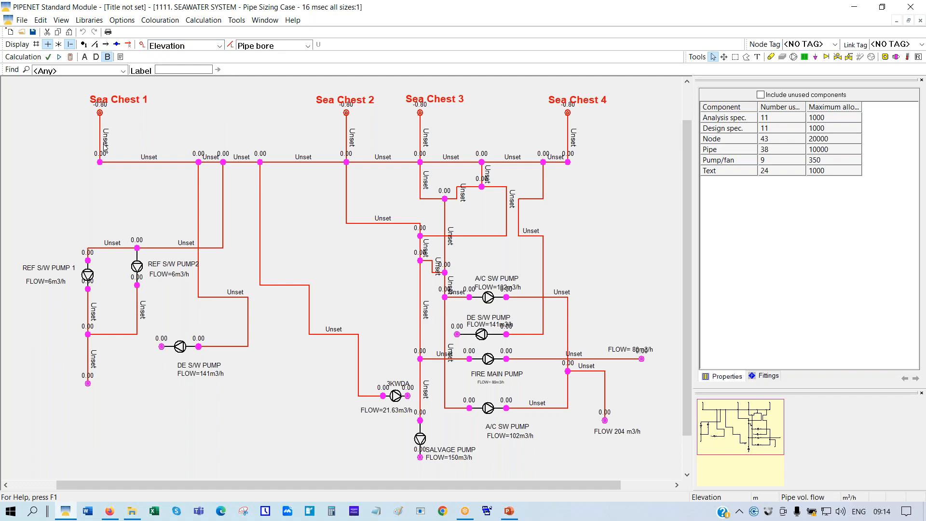
pyautogui.click(142, 45)
pyautogui.moveTo(57, 137); pyautogui.dragTo(61, 188)
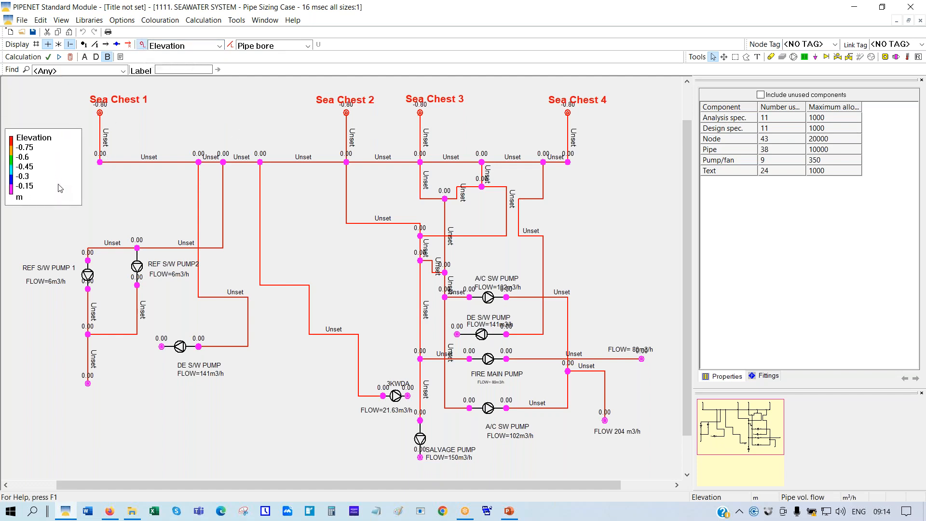
# Turn off pipe colouring and set the network display label font size to 24
pyautogui.click(308, 45)
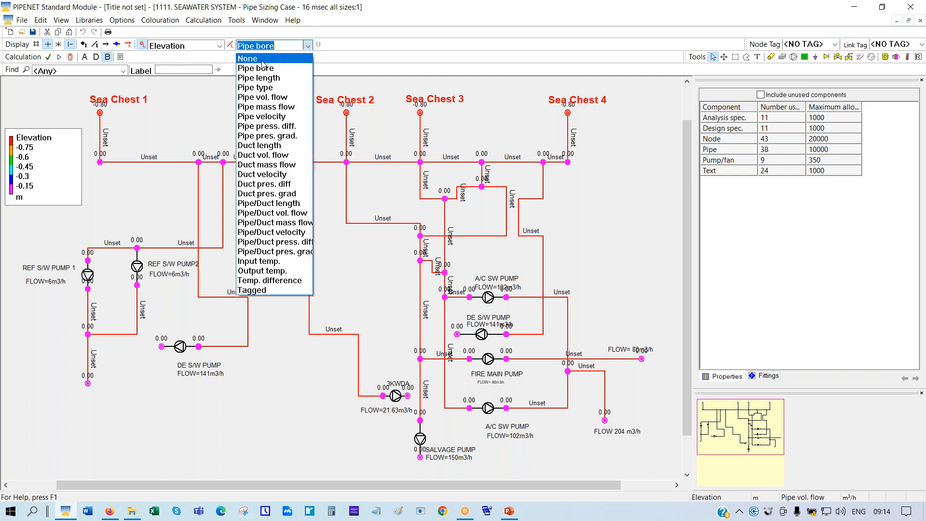
pyautogui.click(263, 60)
pyautogui.click(122, 20)
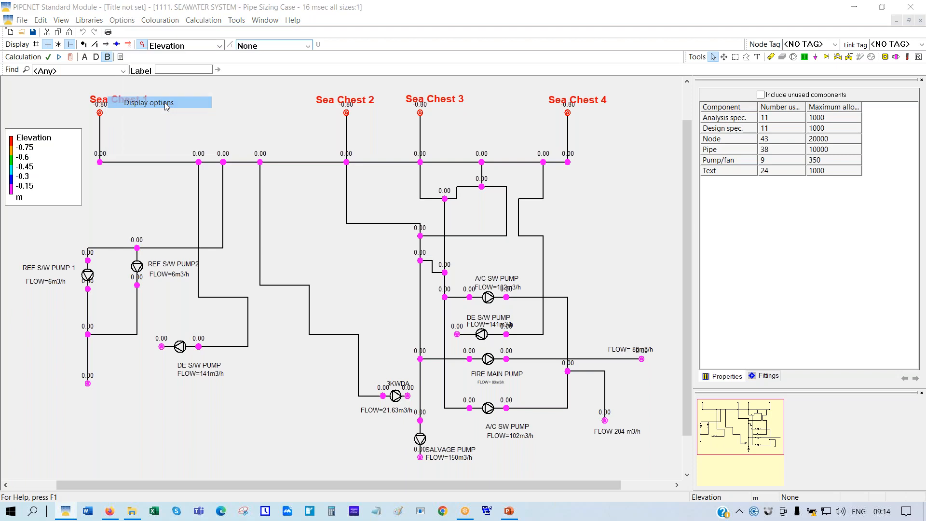
pyautogui.click(167, 106)
pyautogui.click(399, 279)
pyautogui.click(392, 369)
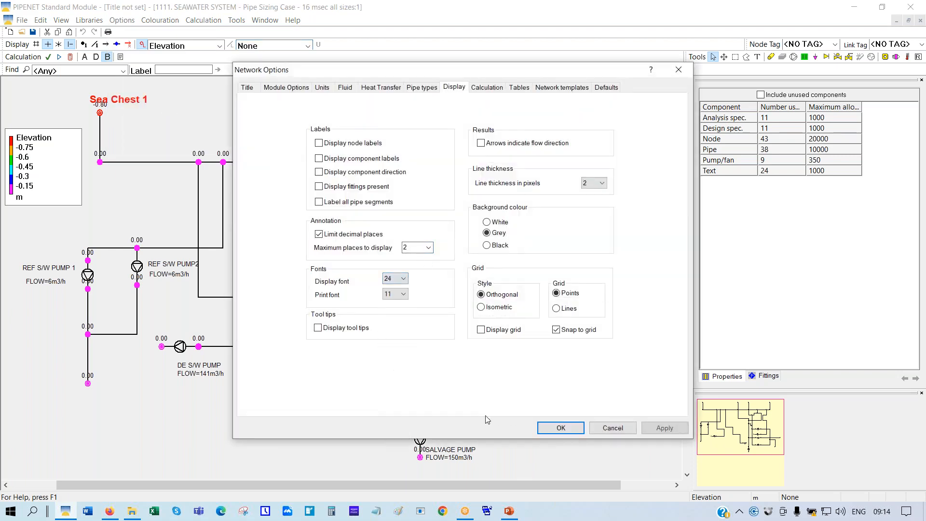
pyautogui.click(560, 427)
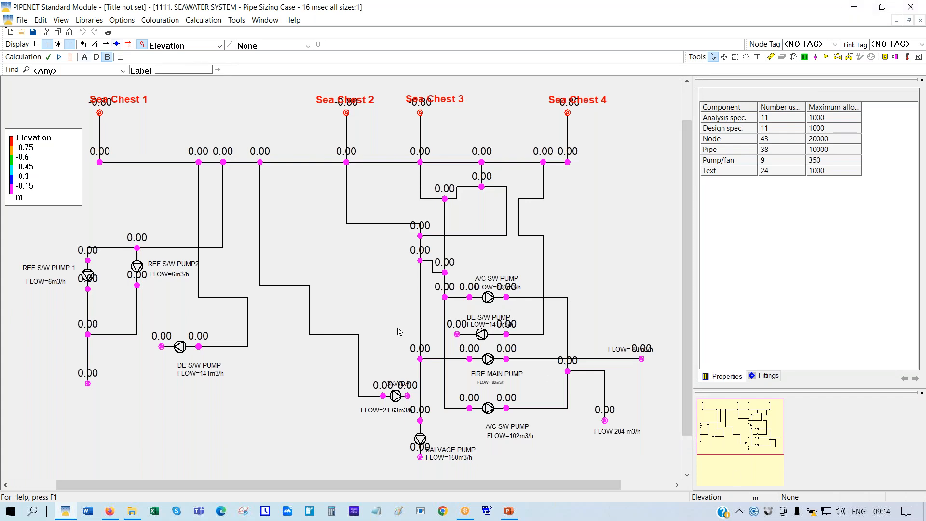
# Set node colouring to None and colour and label pipes by pipe bore
pyautogui.click(220, 45)
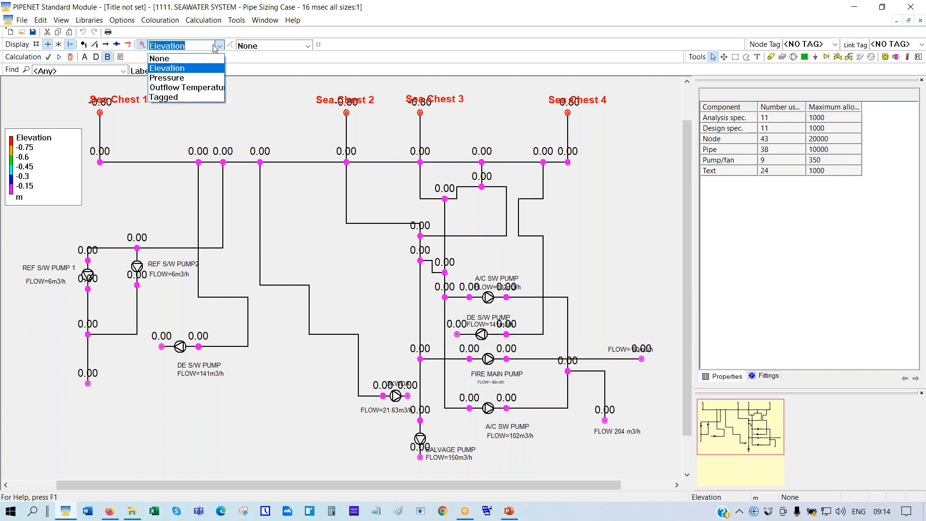
pyautogui.click(183, 57)
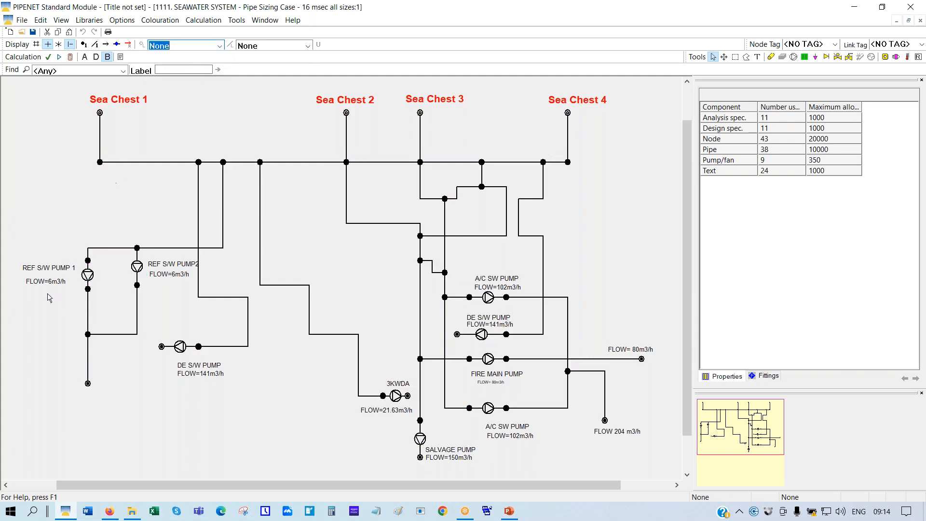
pyautogui.click(308, 45)
pyautogui.click(248, 66)
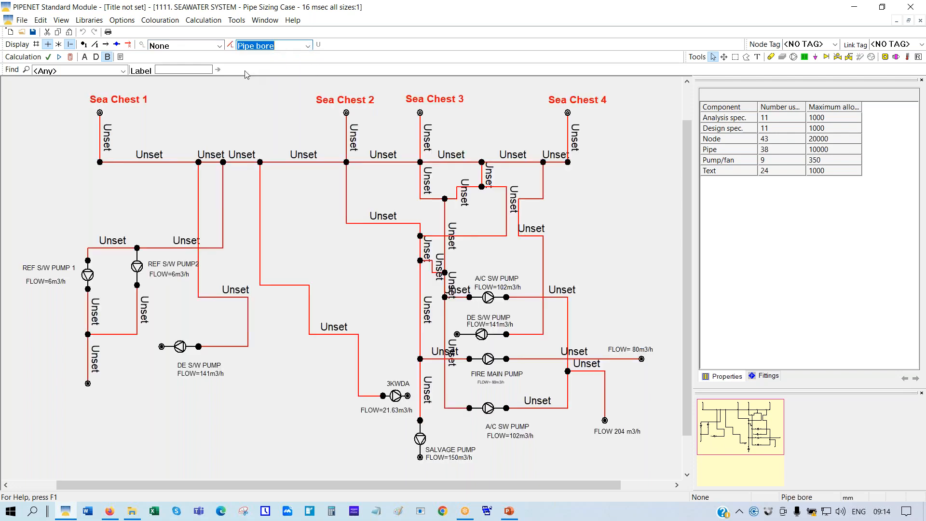
# Calculate the network so pipes are sized from 15 to 80 mm bores, then close the report
pyautogui.click(71, 57)
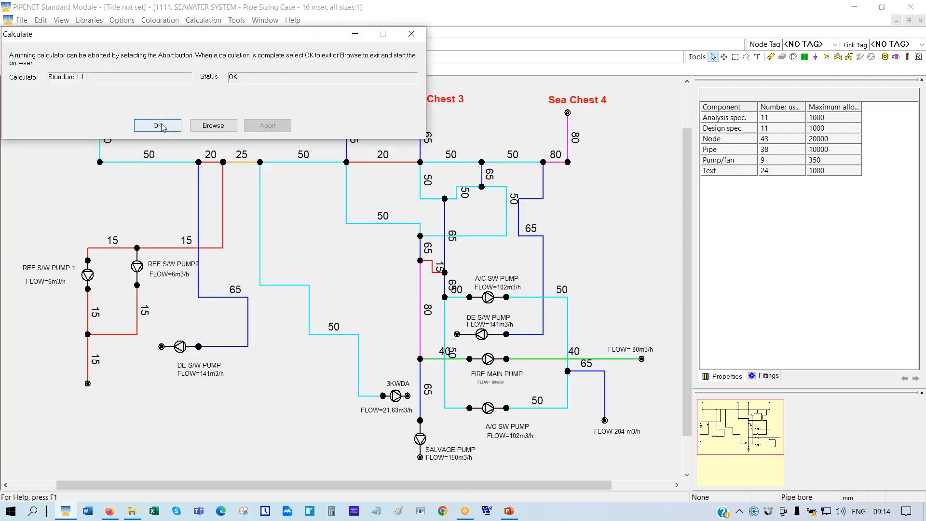
pyautogui.click(161, 126)
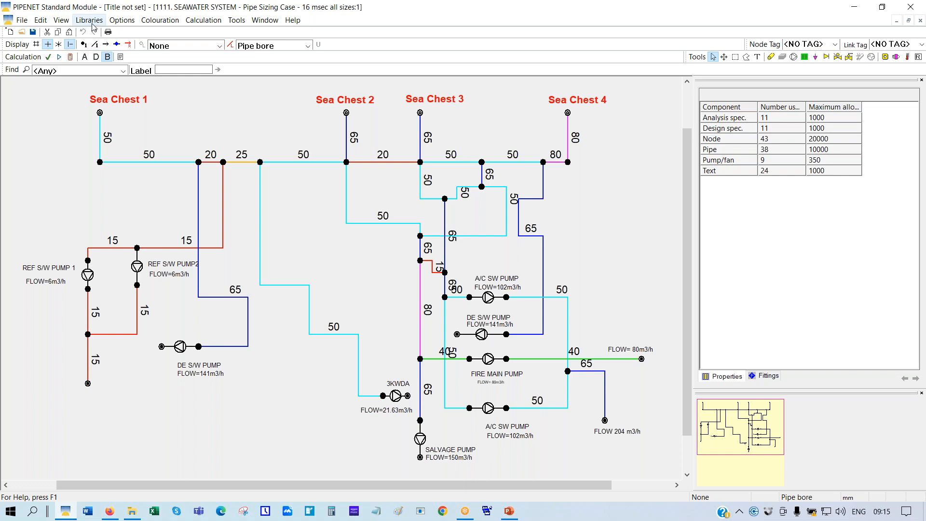
pyautogui.click(128, 21)
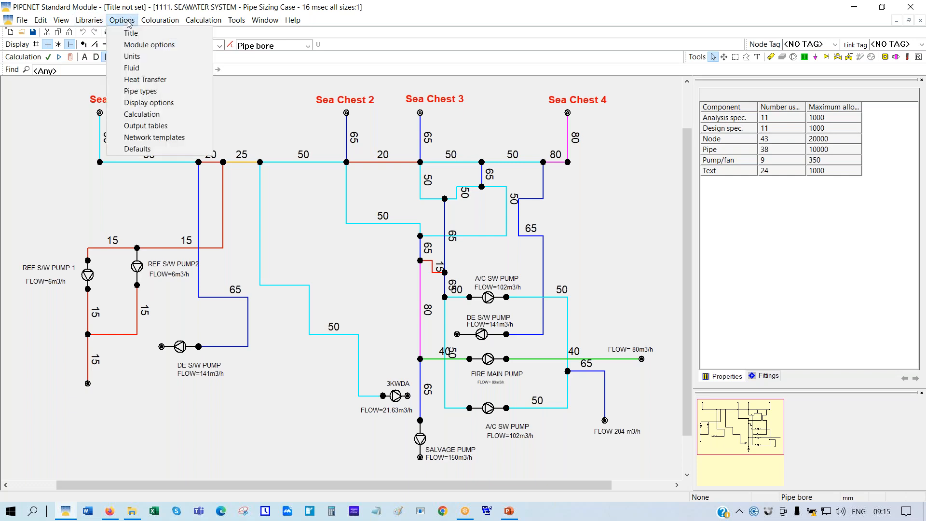
# In the DINStandard pipe type, mark the 15, 20 and 25 mm bores as avoided in design
pyautogui.click(148, 95)
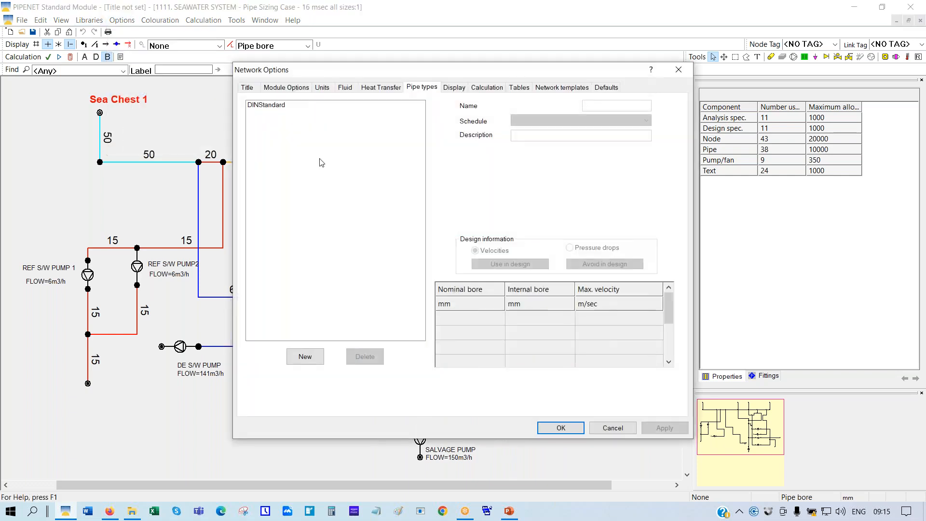
pyautogui.click(254, 106)
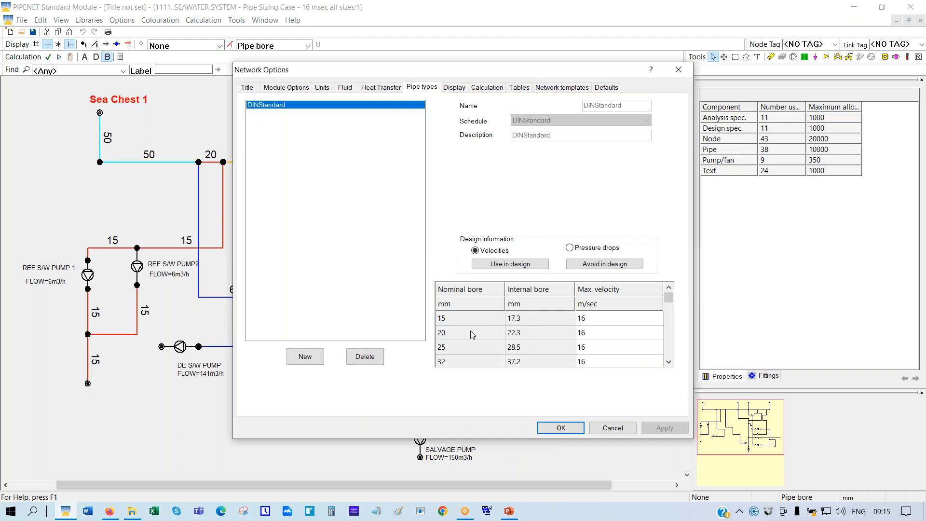
pyautogui.click(481, 320)
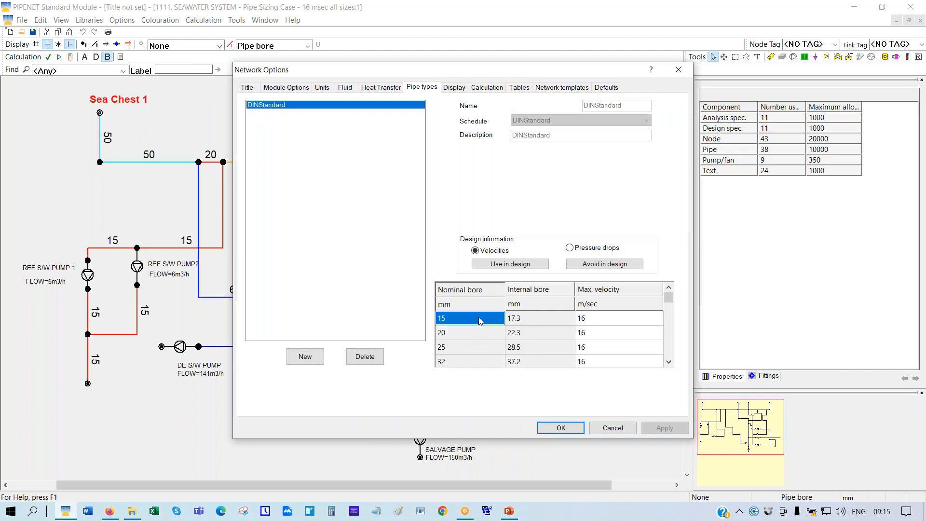
pyautogui.click(590, 264)
pyautogui.click(463, 337)
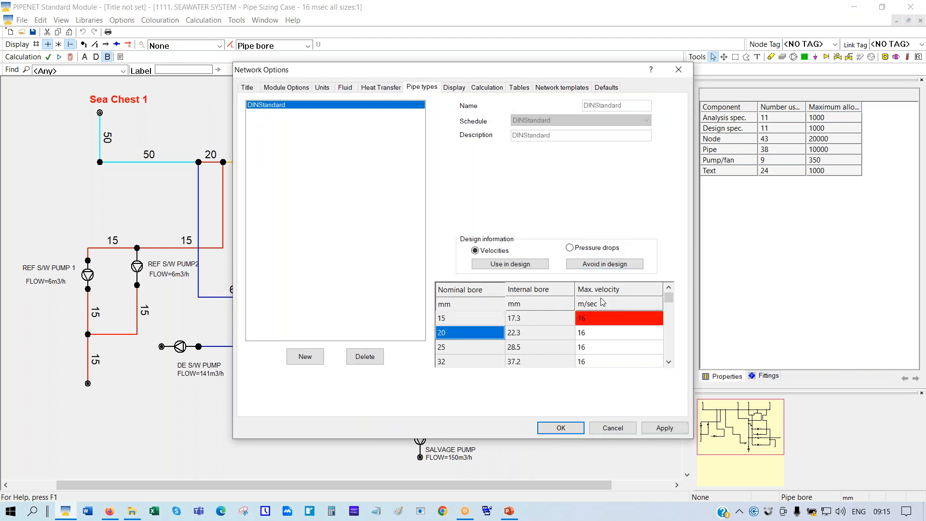
pyautogui.click(603, 264)
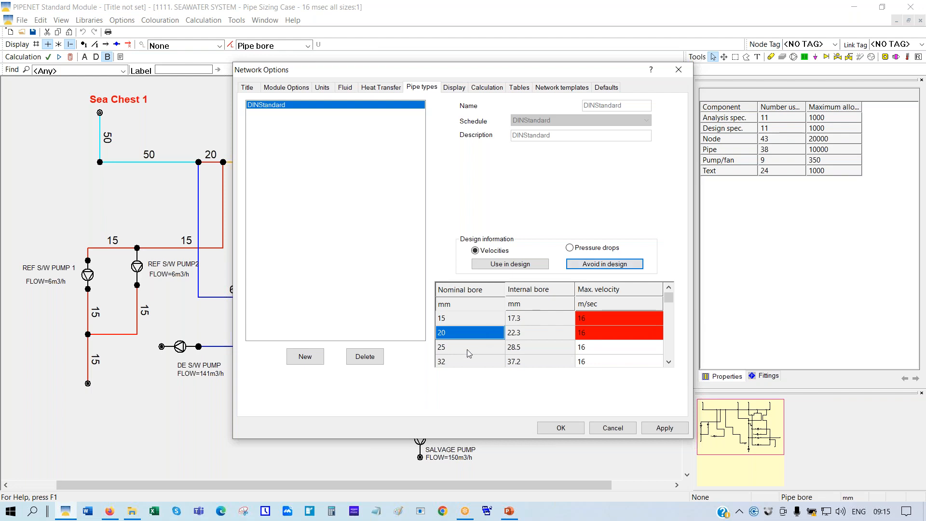
pyautogui.click(467, 350)
pyautogui.click(591, 266)
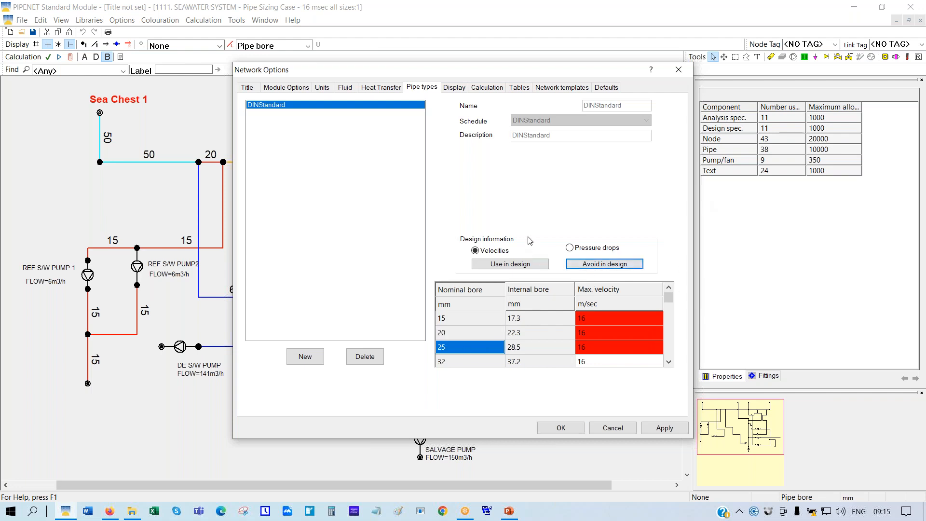
# Also avoid the 32 and 65 mm bores and confirm the pipe type changes
pyautogui.click(454, 362)
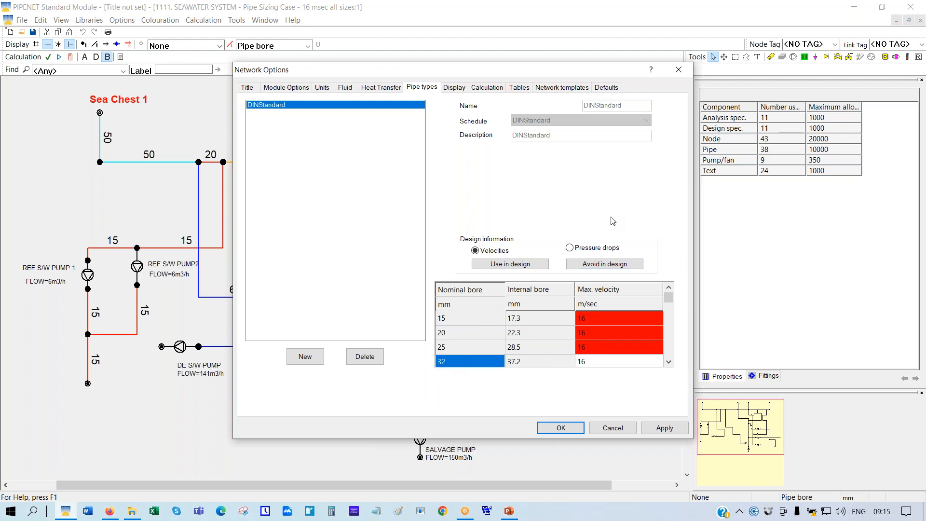
pyautogui.click(585, 266)
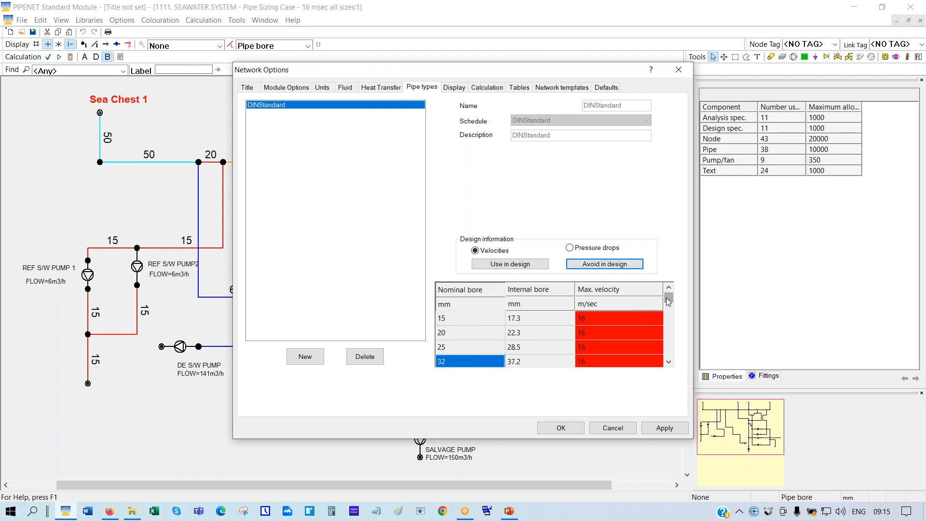
pyautogui.moveTo(668, 300); pyautogui.dragTo(668, 312)
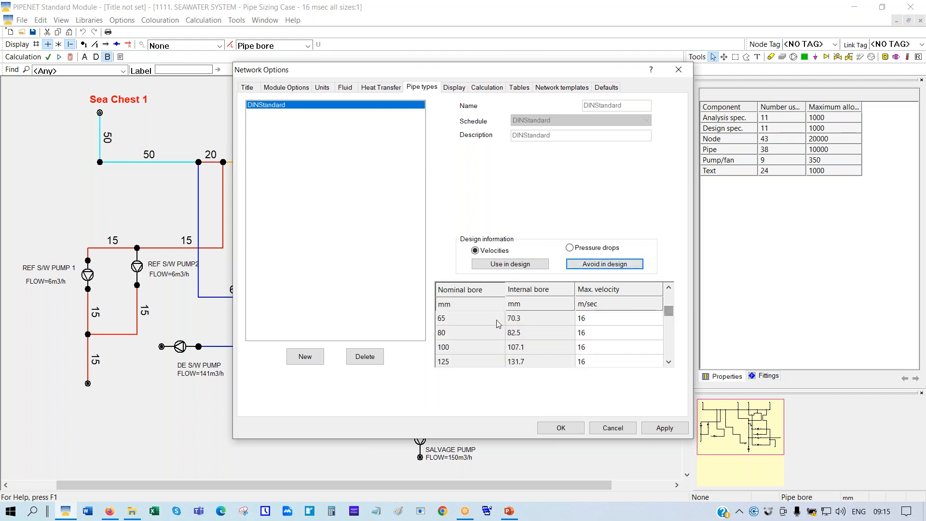
pyautogui.click(480, 321)
pyautogui.click(618, 265)
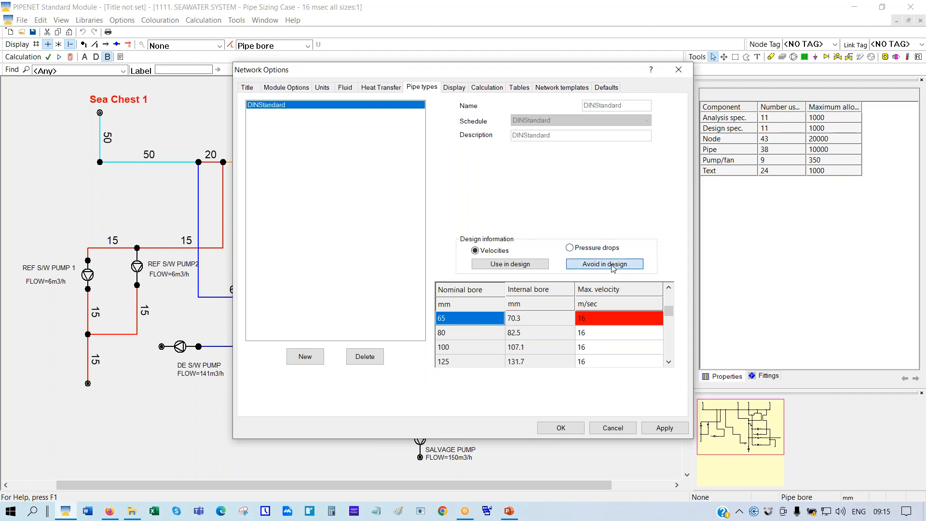
pyautogui.click(559, 427)
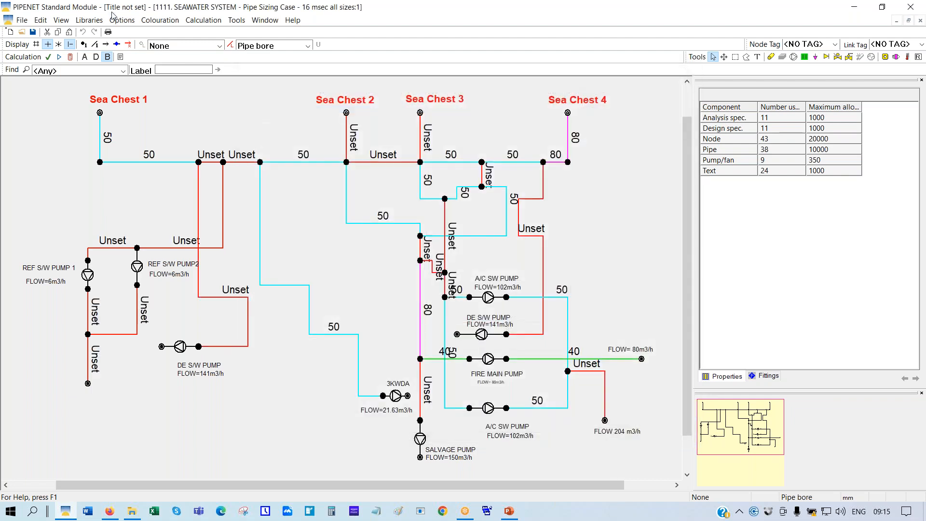
# Recalculate so pipes resize to 40, 50 and 80 mm bores
pyautogui.click(70, 56)
pyautogui.click(157, 125)
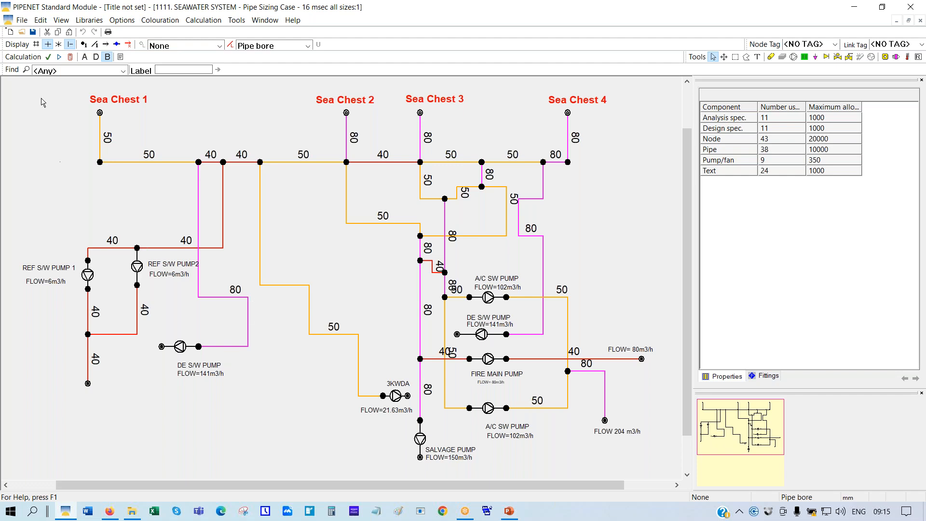
pyautogui.click(22, 33)
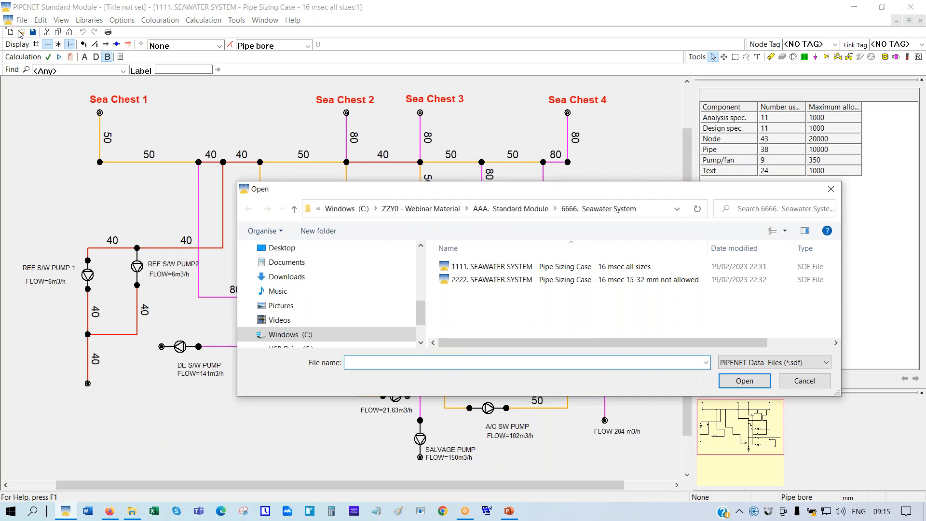
# Open the 1111 methane network from '7777. Methane Gathering System' without saving the seawater changes
pyautogui.click(517, 212)
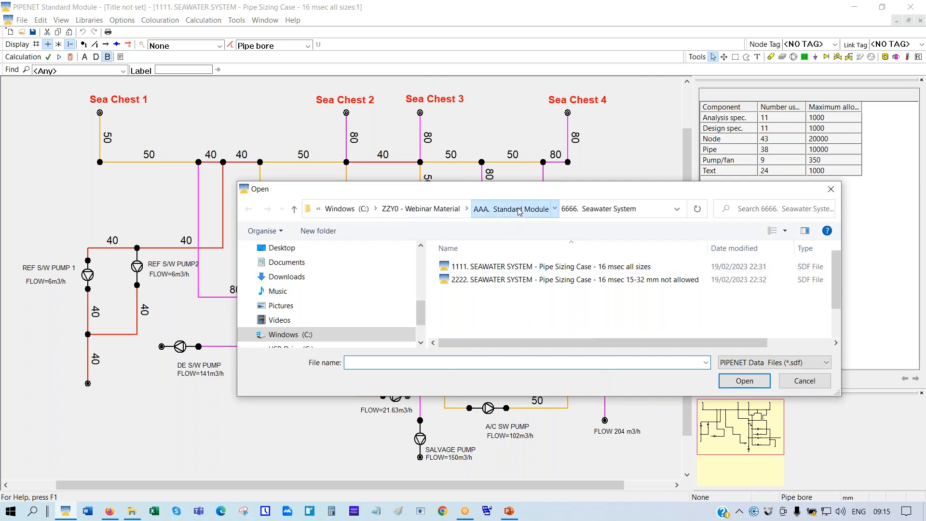
pyautogui.scroll(-1, 528, 273)
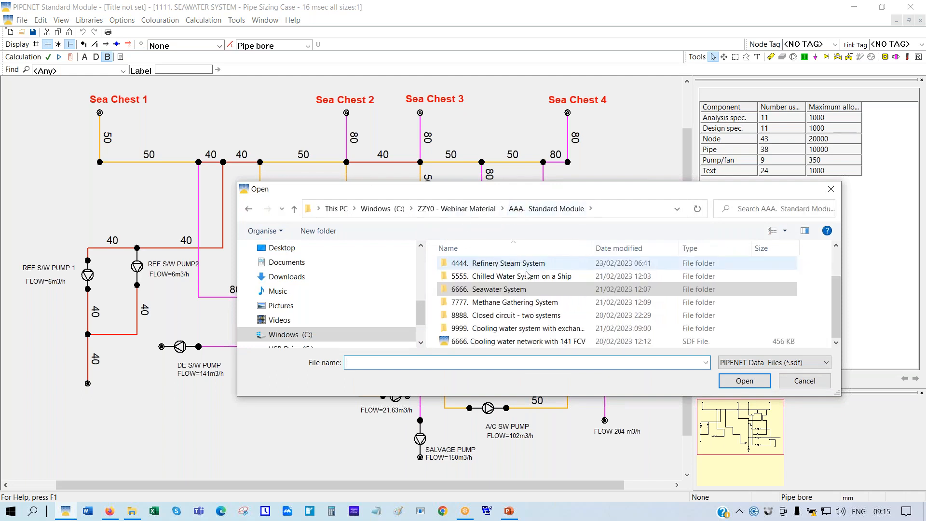
pyautogui.doubleClick(502, 302)
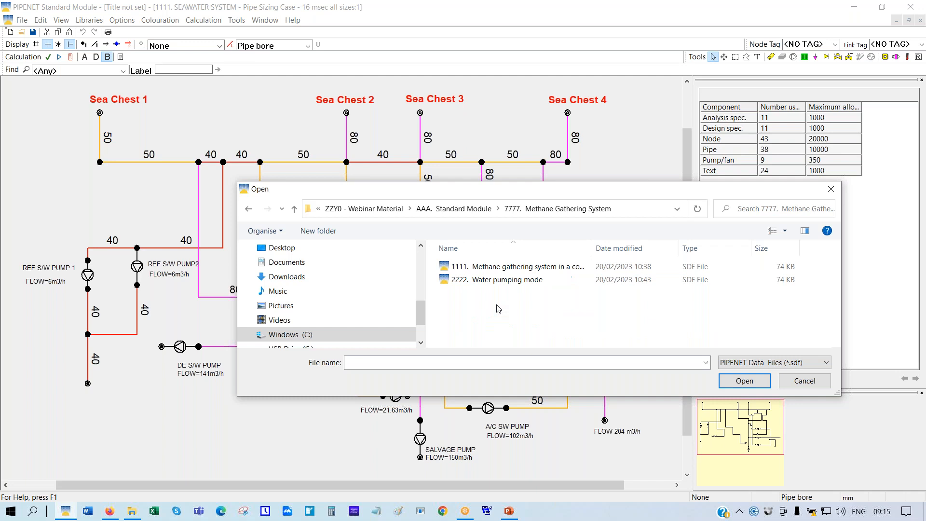
pyautogui.doubleClick(500, 272)
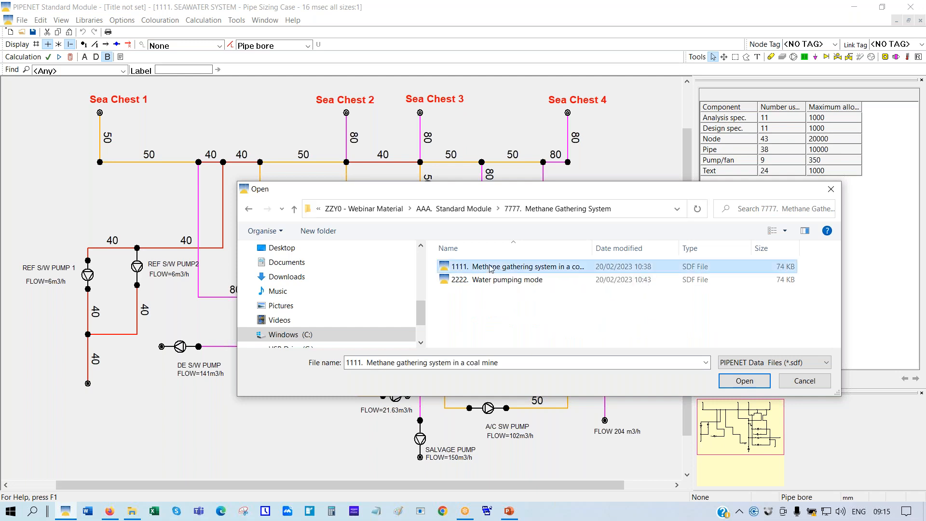
pyautogui.click(466, 285)
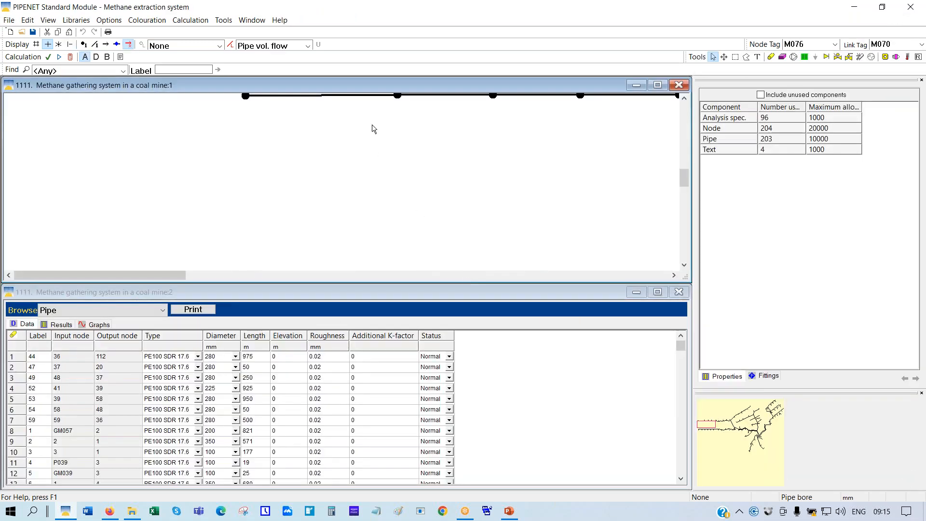
# Maximize the drawing window and scale the methane network to fit
pyautogui.click(657, 87)
pyautogui.rightClick(314, 117)
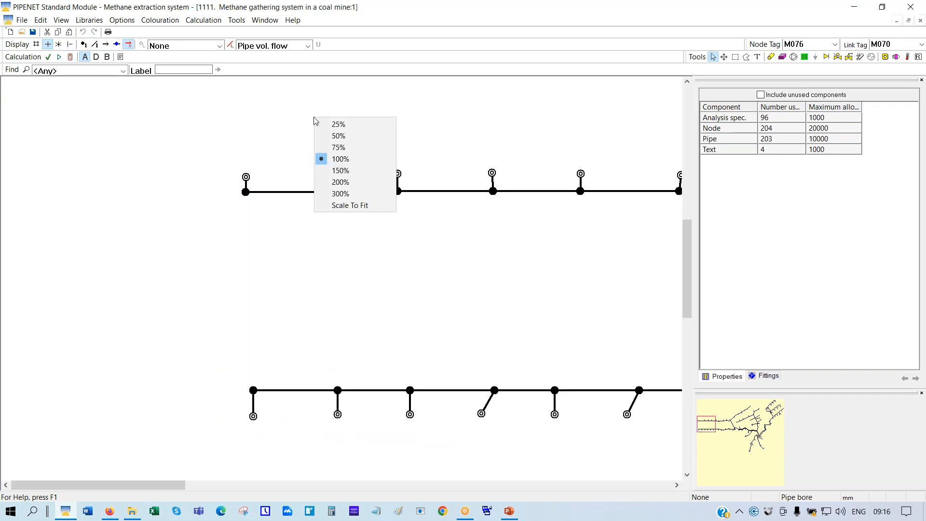
pyautogui.click(328, 206)
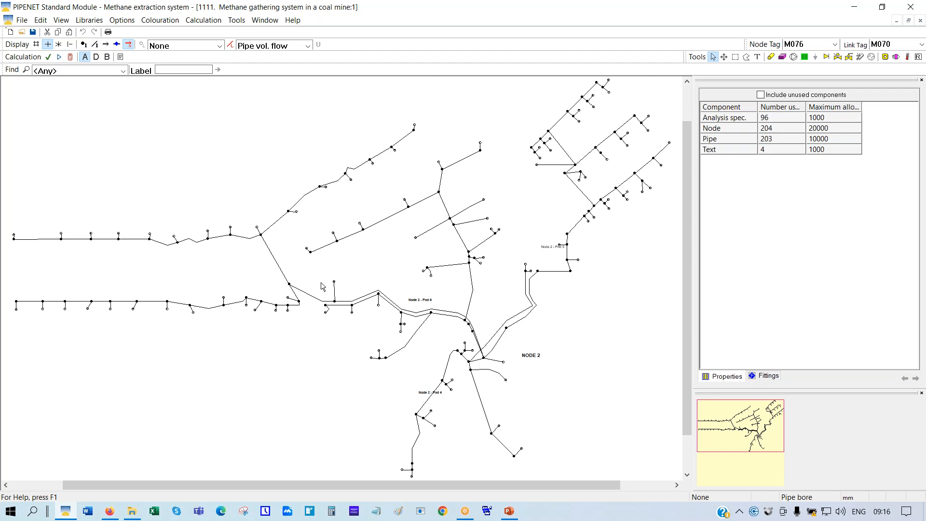
# Show the Open dialog listing the Methane Gathering System folder's files
pyautogui.click(21, 32)
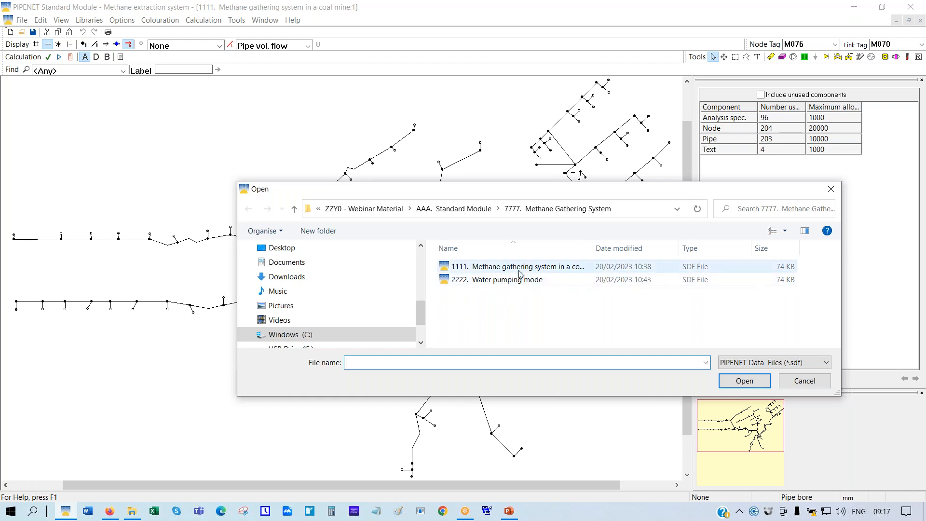
# Open the 1111 cooling water network file from the '9999. Cooling water system' folder
pyautogui.click(797, 384)
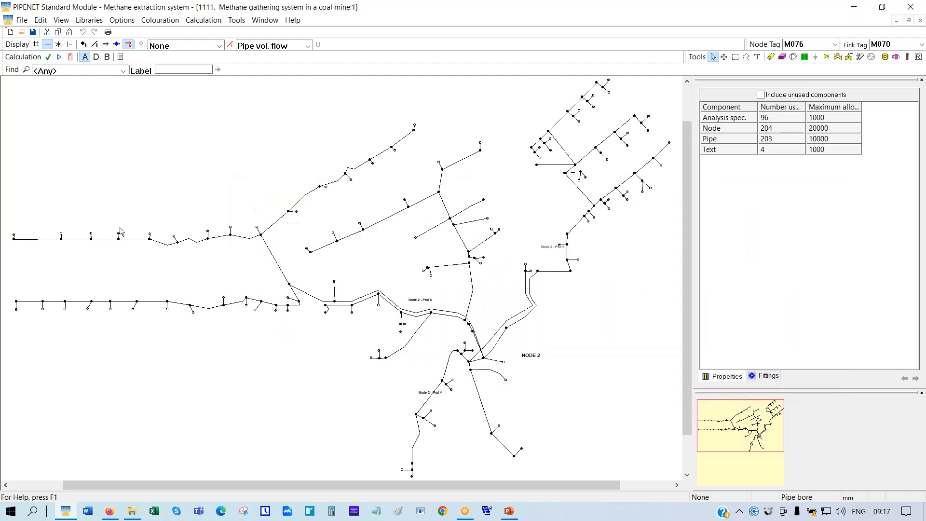
pyautogui.click(27, 34)
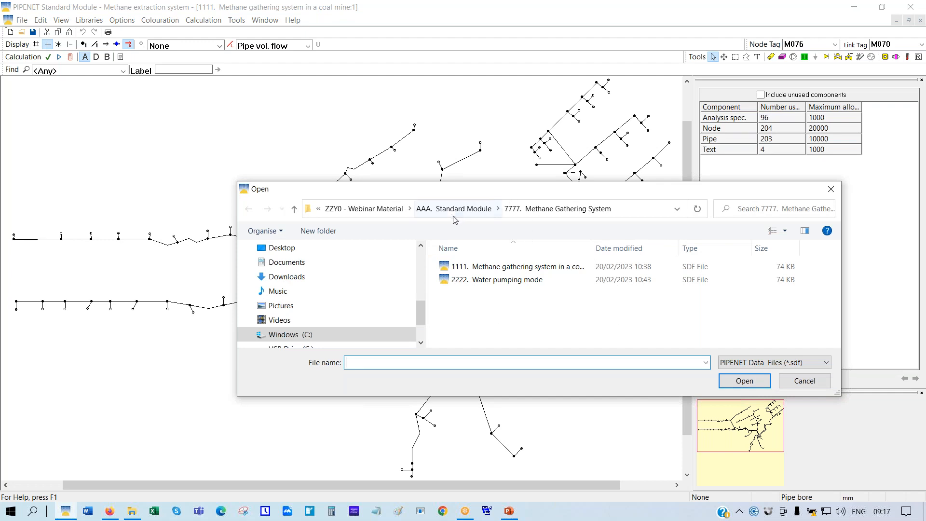
pyautogui.click(466, 210)
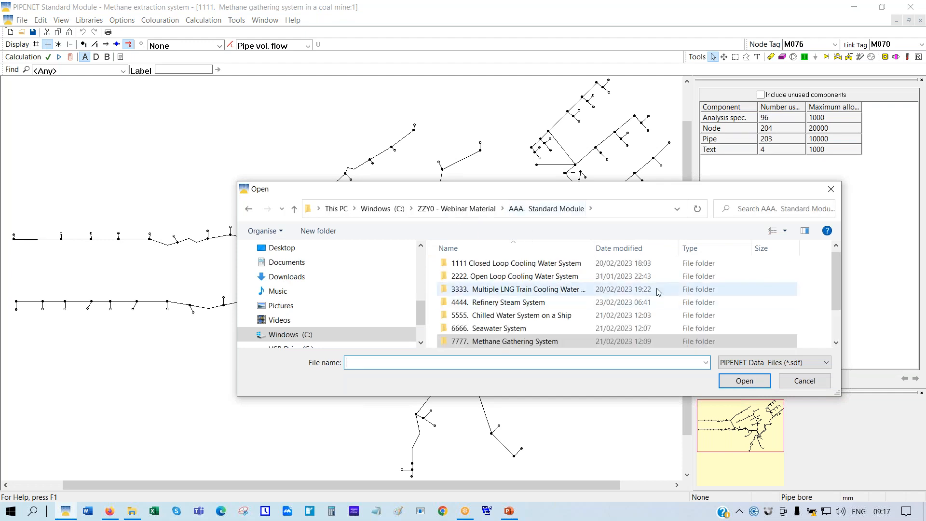
pyautogui.scroll(-1, 528, 337)
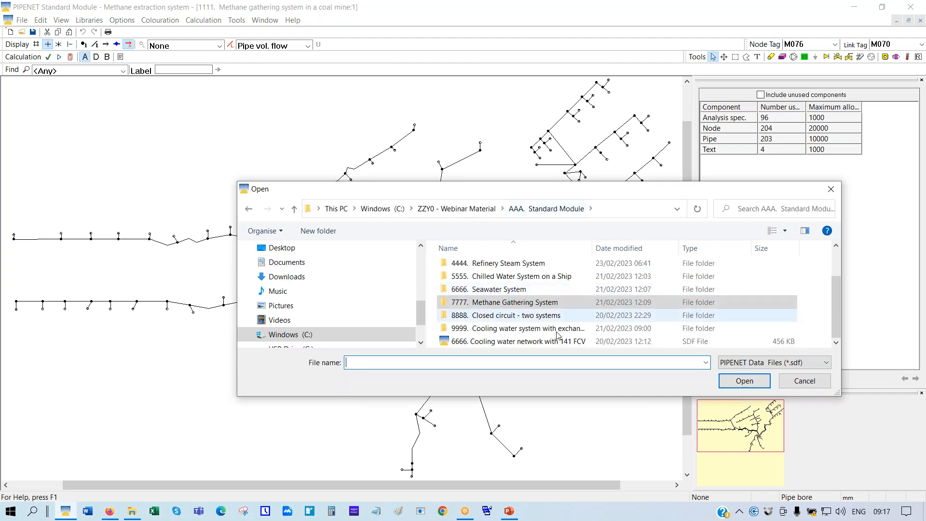
pyautogui.click(525, 332)
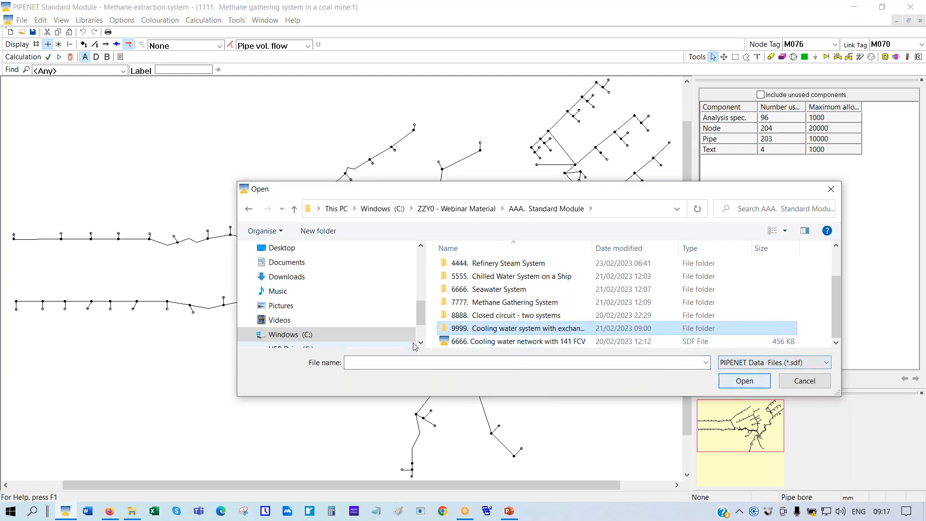
pyautogui.doubleClick(490, 330)
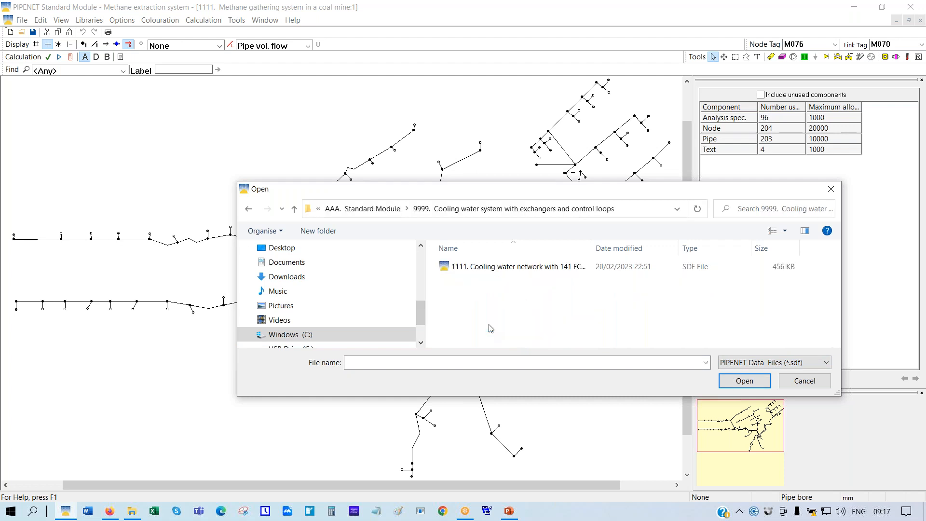
pyautogui.doubleClick(488, 268)
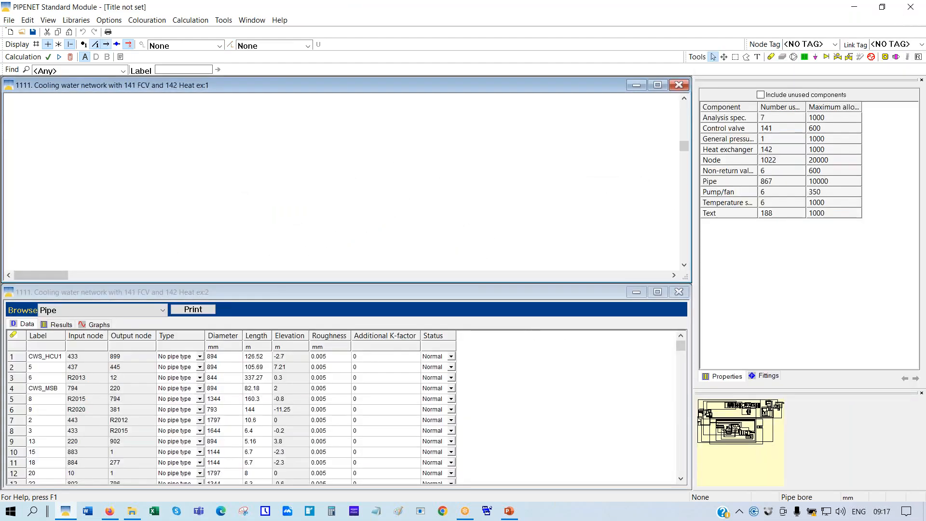
# Maximize the network window and scale the cooling water diagram to fit
pyautogui.click(657, 85)
pyautogui.rightClick(385, 172)
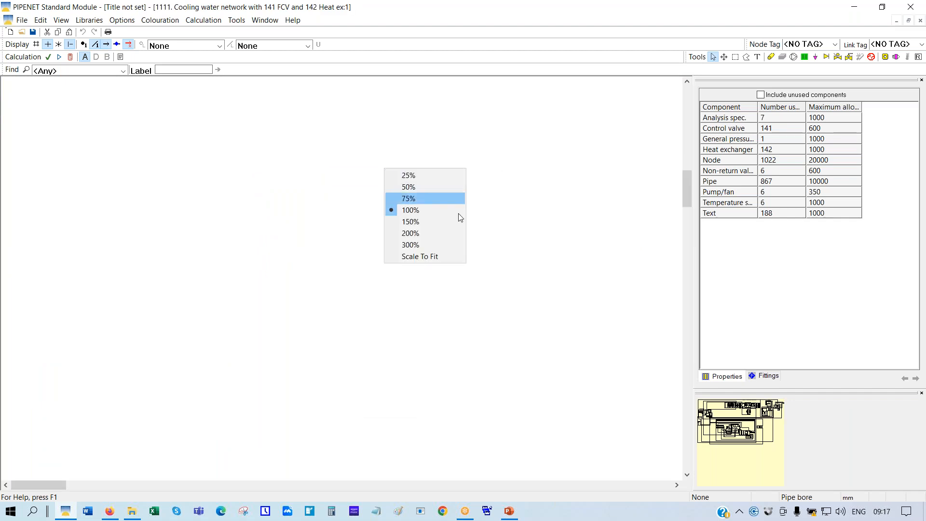
pyautogui.click(427, 256)
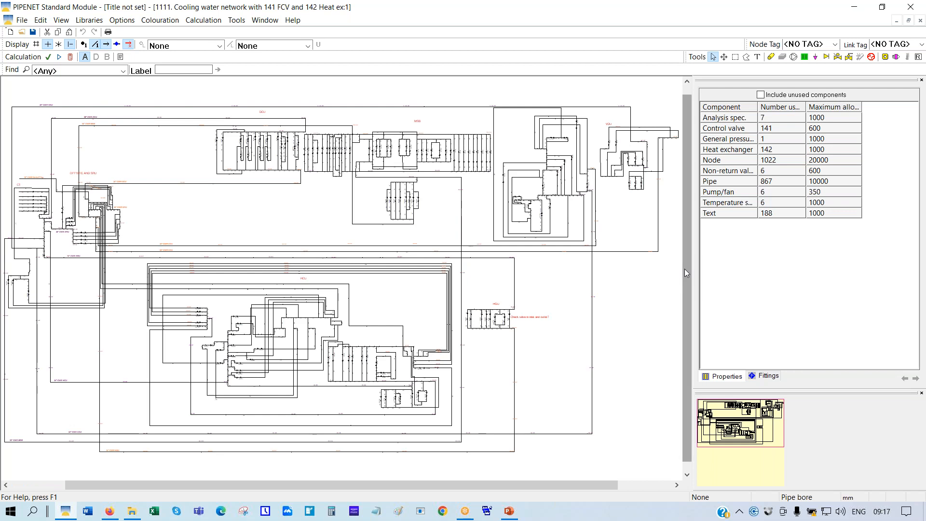
# Review the component counts for pipes, 141 control valves and 142 heat exchangers
pyautogui.click(744, 184)
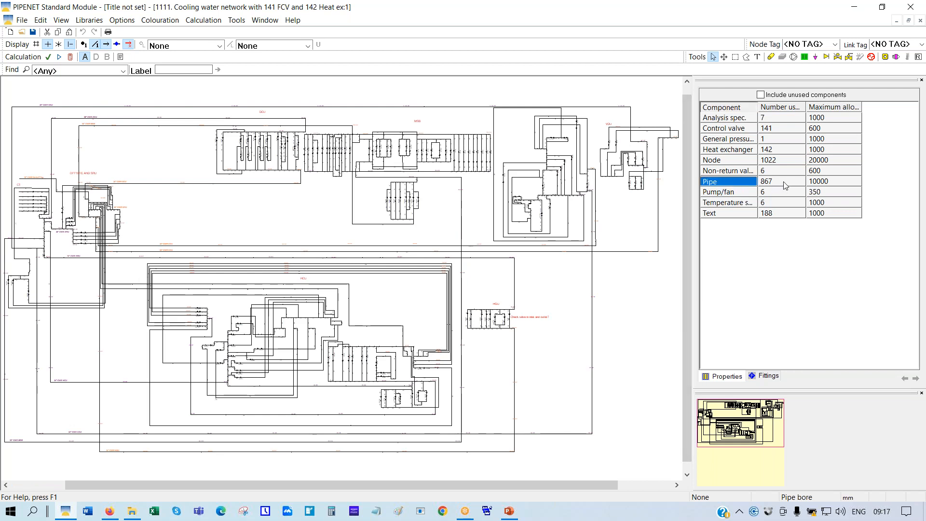
pyautogui.click(730, 131)
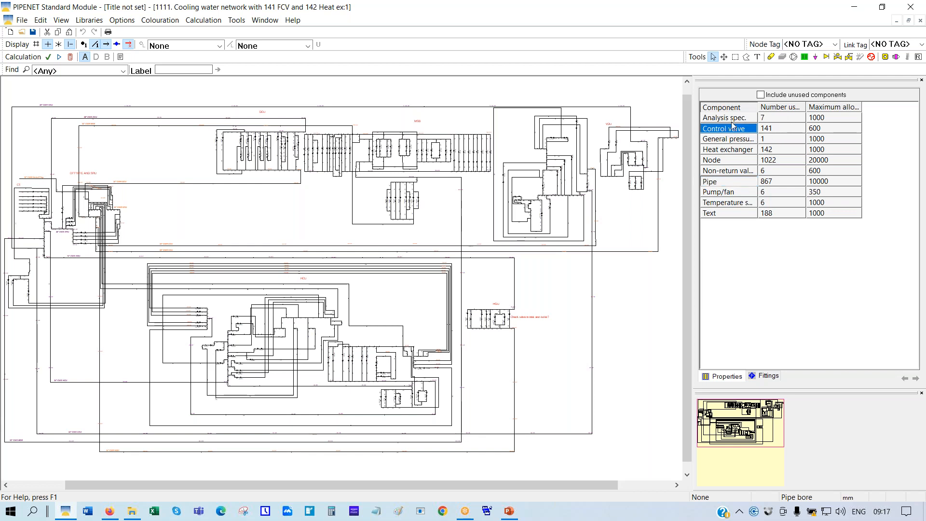
pyautogui.click(729, 150)
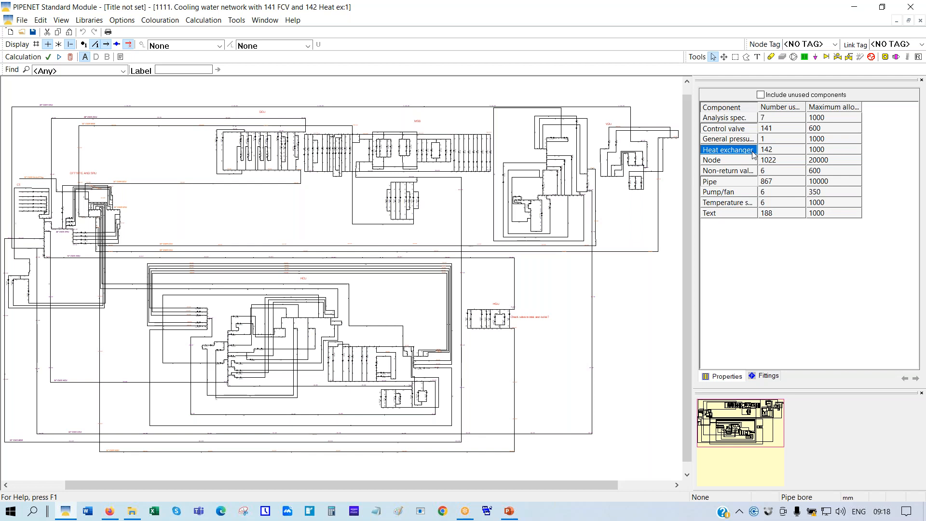
# Calculate the cooling water network, zooming to 100% and 50% and panning to the DCU area meanwhile
pyautogui.click(70, 57)
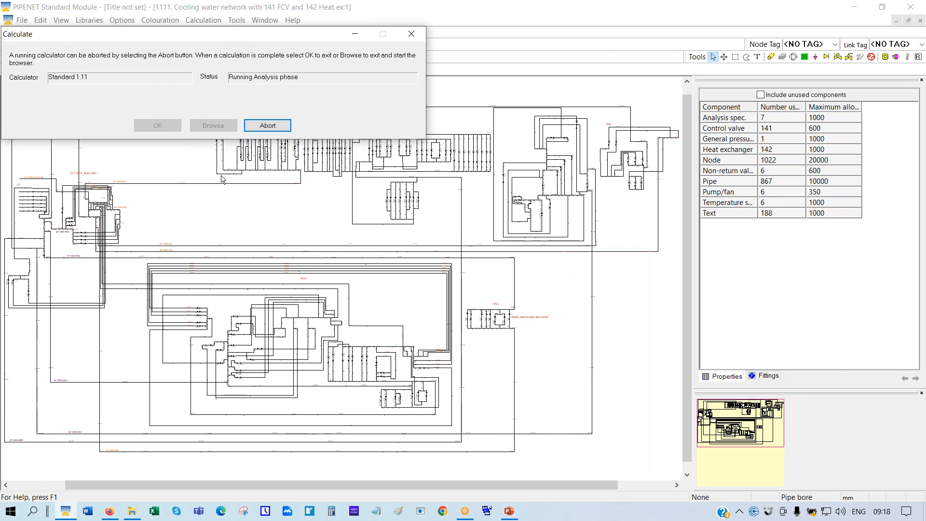
pyautogui.rightClick(225, 206)
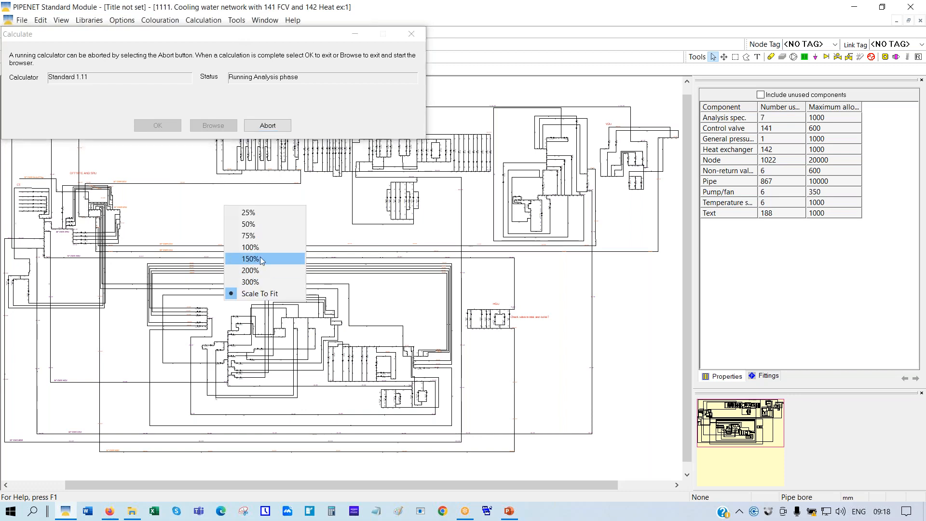
pyautogui.click(251, 247)
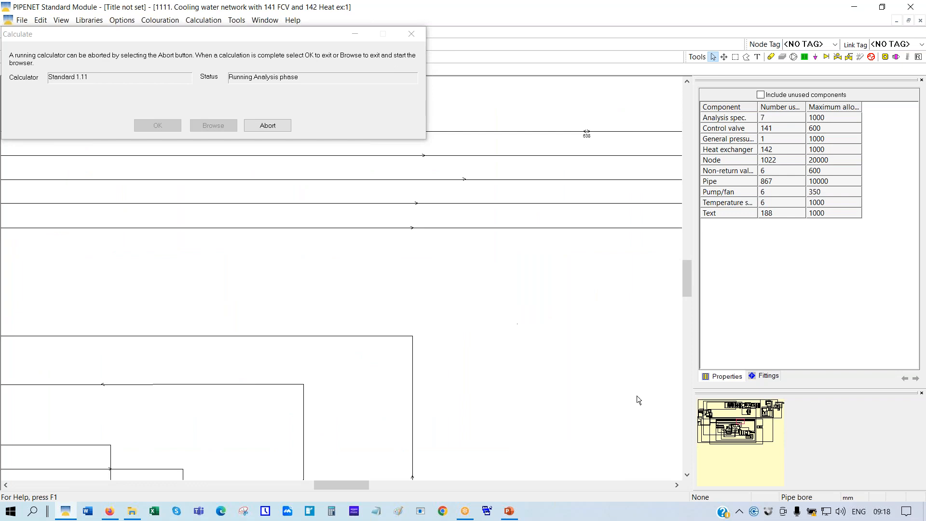
pyautogui.moveTo(743, 422); pyautogui.dragTo(693, 401)
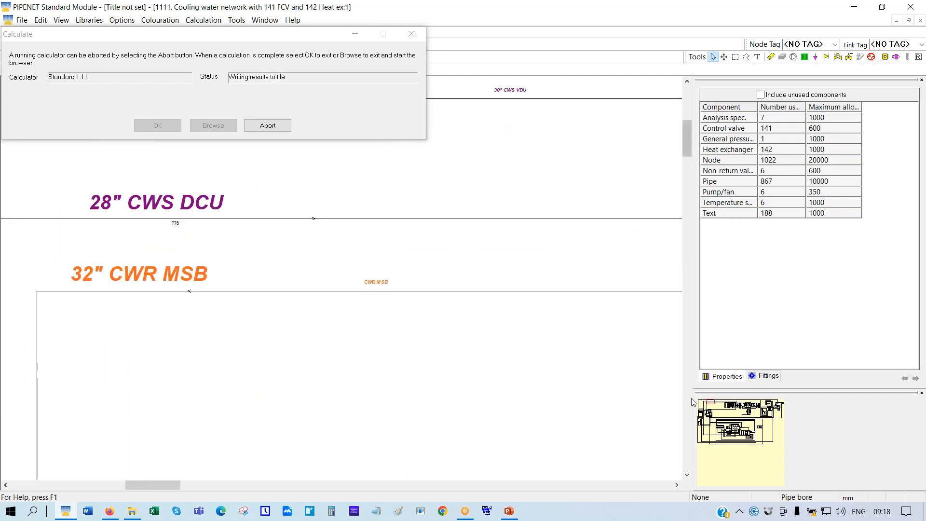
pyautogui.rightClick(509, 161)
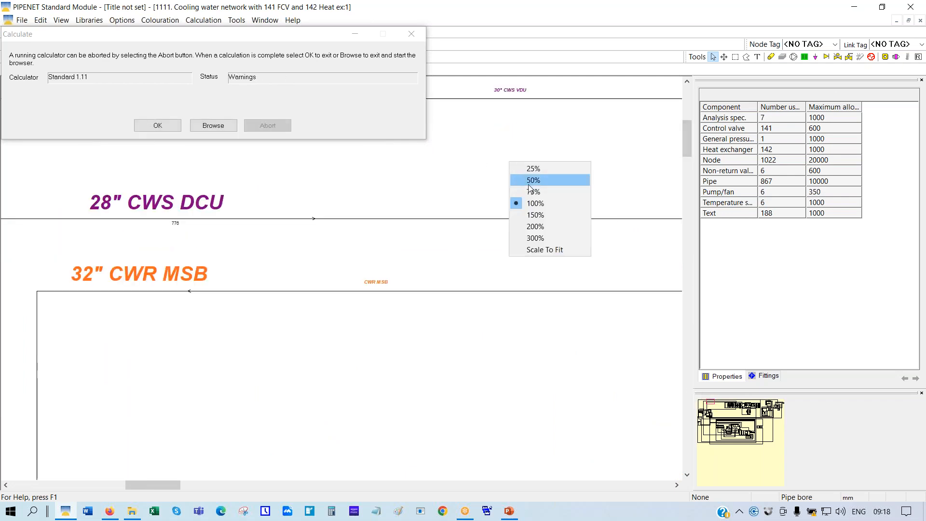
pyautogui.click(533, 180)
pyautogui.moveTo(714, 408); pyautogui.dragTo(740, 407)
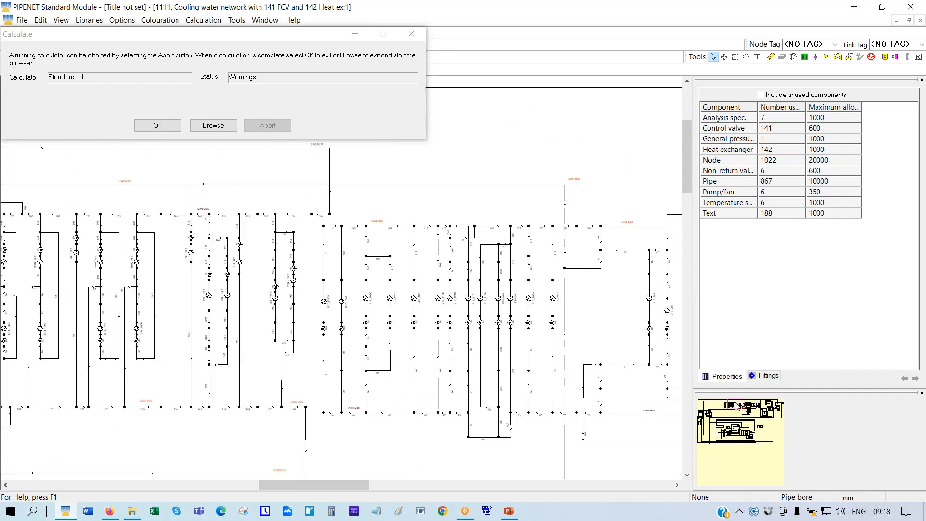
# Accept the results, label pipes with volumetric flow in m³/h, and zoom to 100%
pyautogui.click(158, 126)
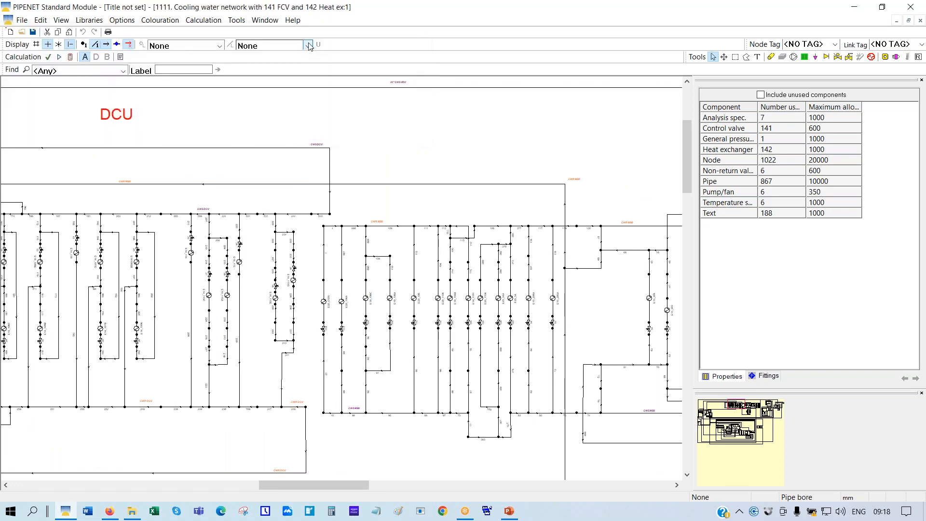
pyautogui.click(309, 45)
pyautogui.click(264, 103)
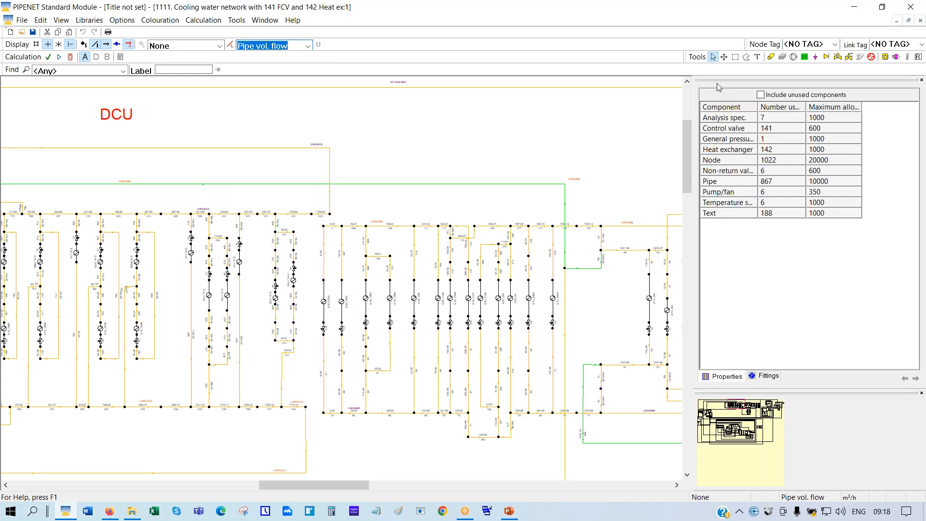
pyautogui.rightClick(410, 113)
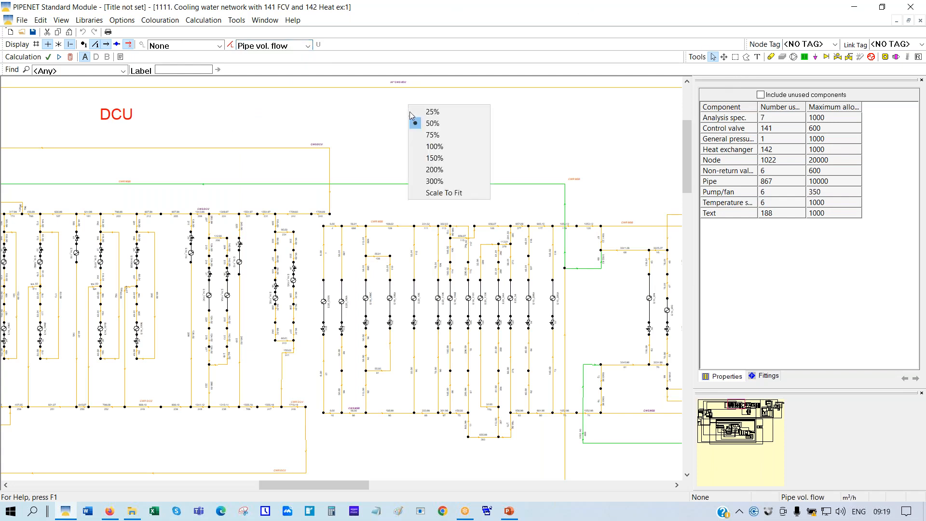
pyautogui.click(434, 147)
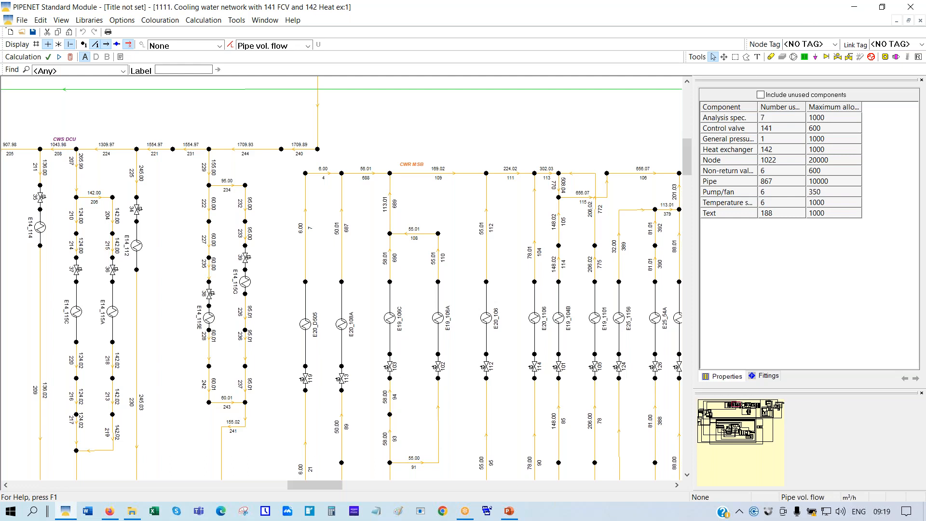
# Place a text label with the start of the support e-mail address above the pipework
pyautogui.click(757, 58)
pyautogui.click(384, 124)
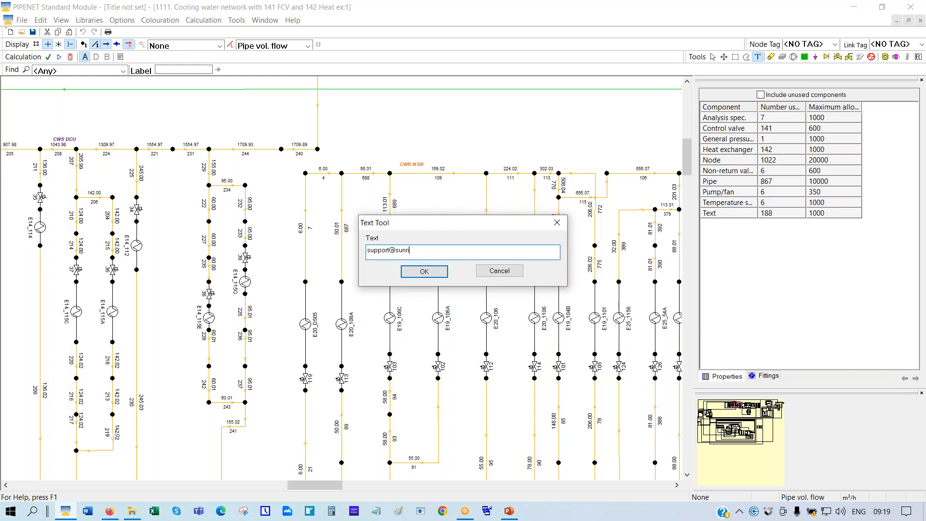
pyautogui.click(425, 272)
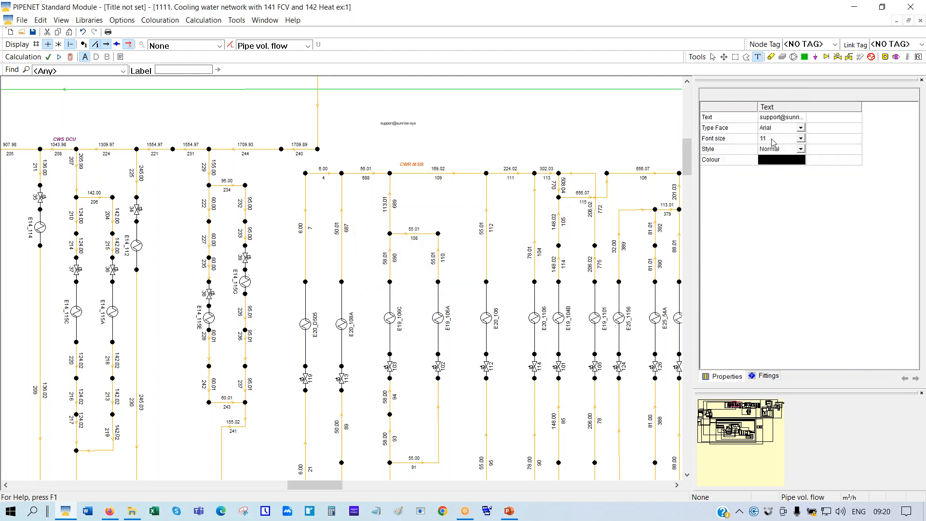
# Set the label's font size to 48 with Normal style
pyautogui.click(773, 140)
pyautogui.click(769, 245)
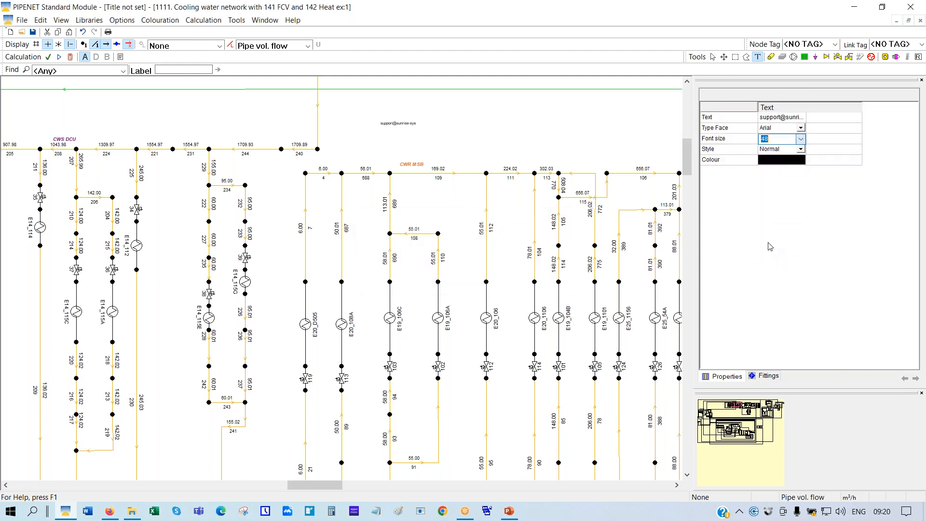
pyautogui.click(799, 150)
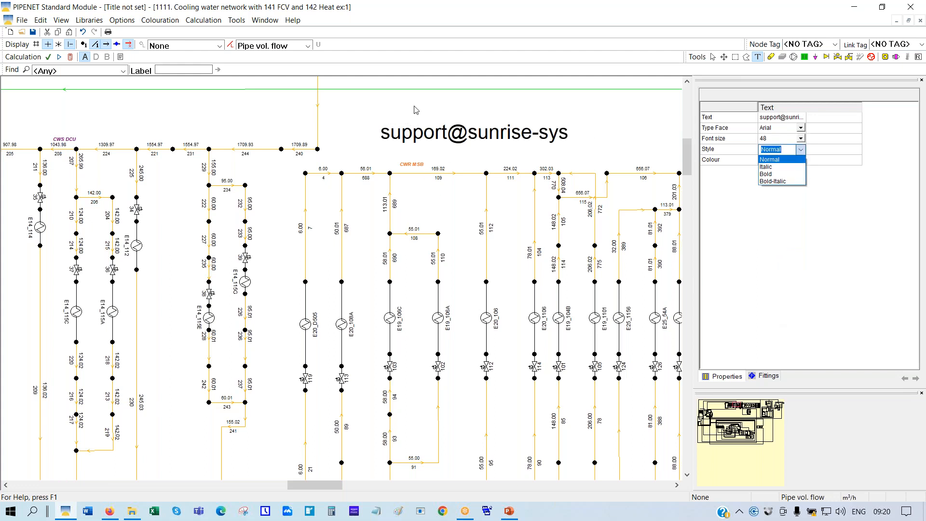
pyautogui.click(575, 139)
pyautogui.click(568, 141)
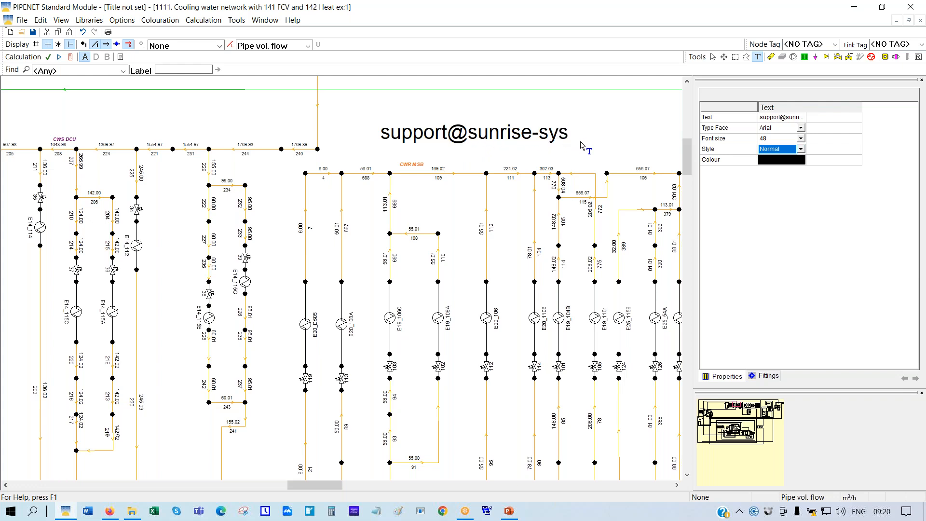
# Append '.com' to the label text to complete the support e-mail address
pyautogui.click(803, 120)
pyautogui.moveTo(868, 112); pyautogui.dragTo(916, 107)
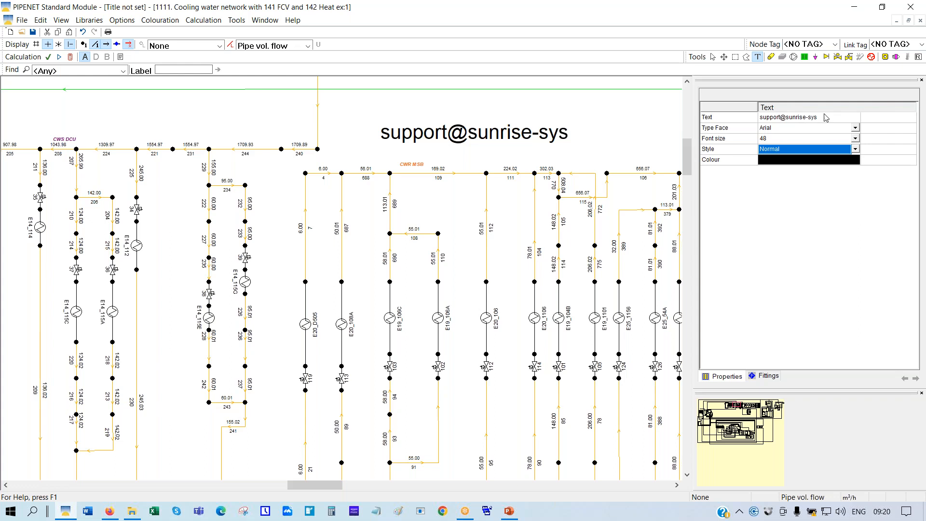
pyautogui.click(818, 121)
pyautogui.click(817, 121)
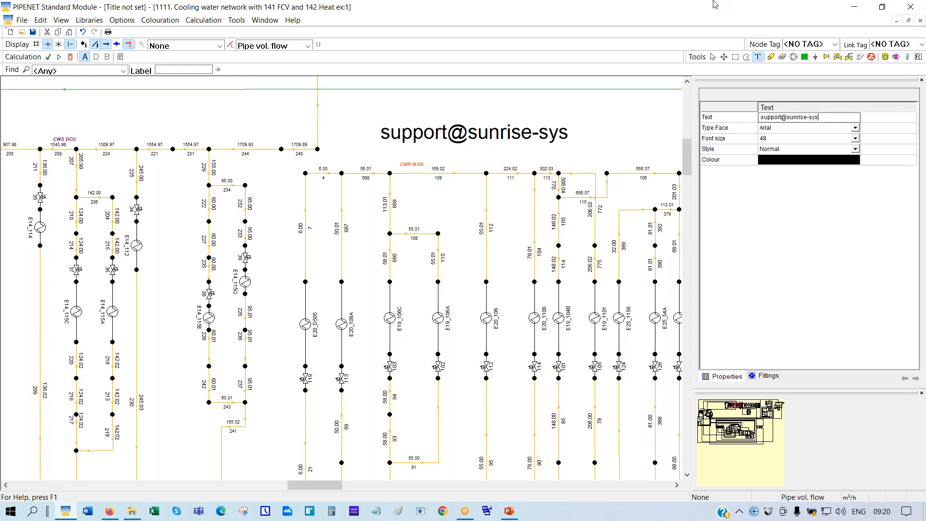
pyautogui.write('.com')
pyautogui.press('Return')
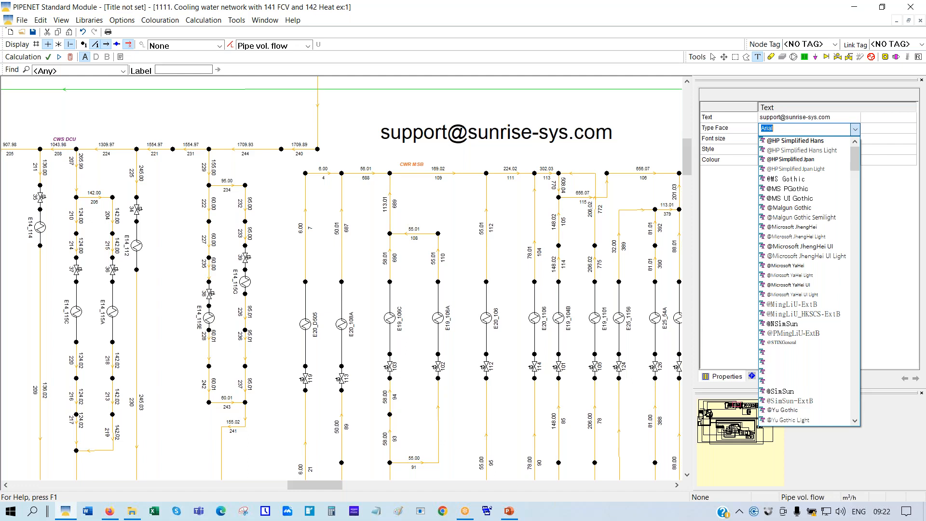
# Leave the support e-mail label's typeface as Arial and close the Type Face list
pyautogui.click(916, 332)
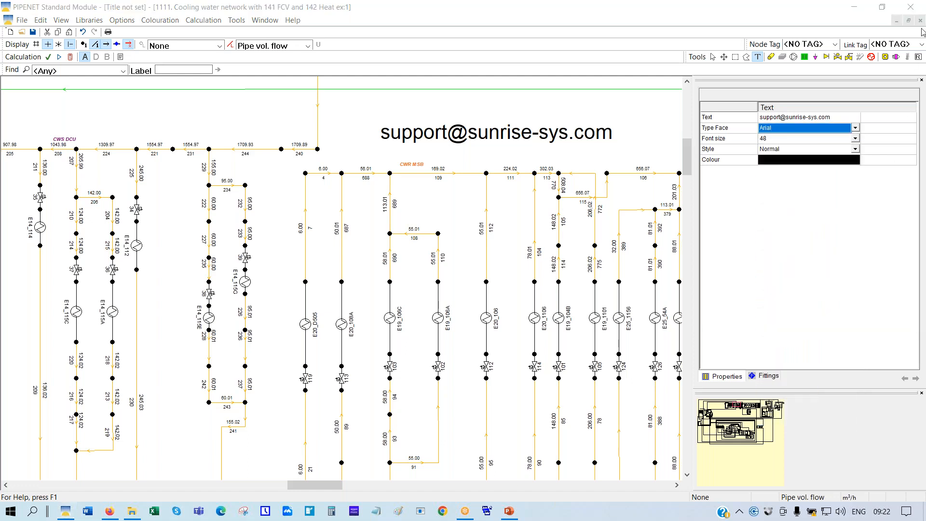